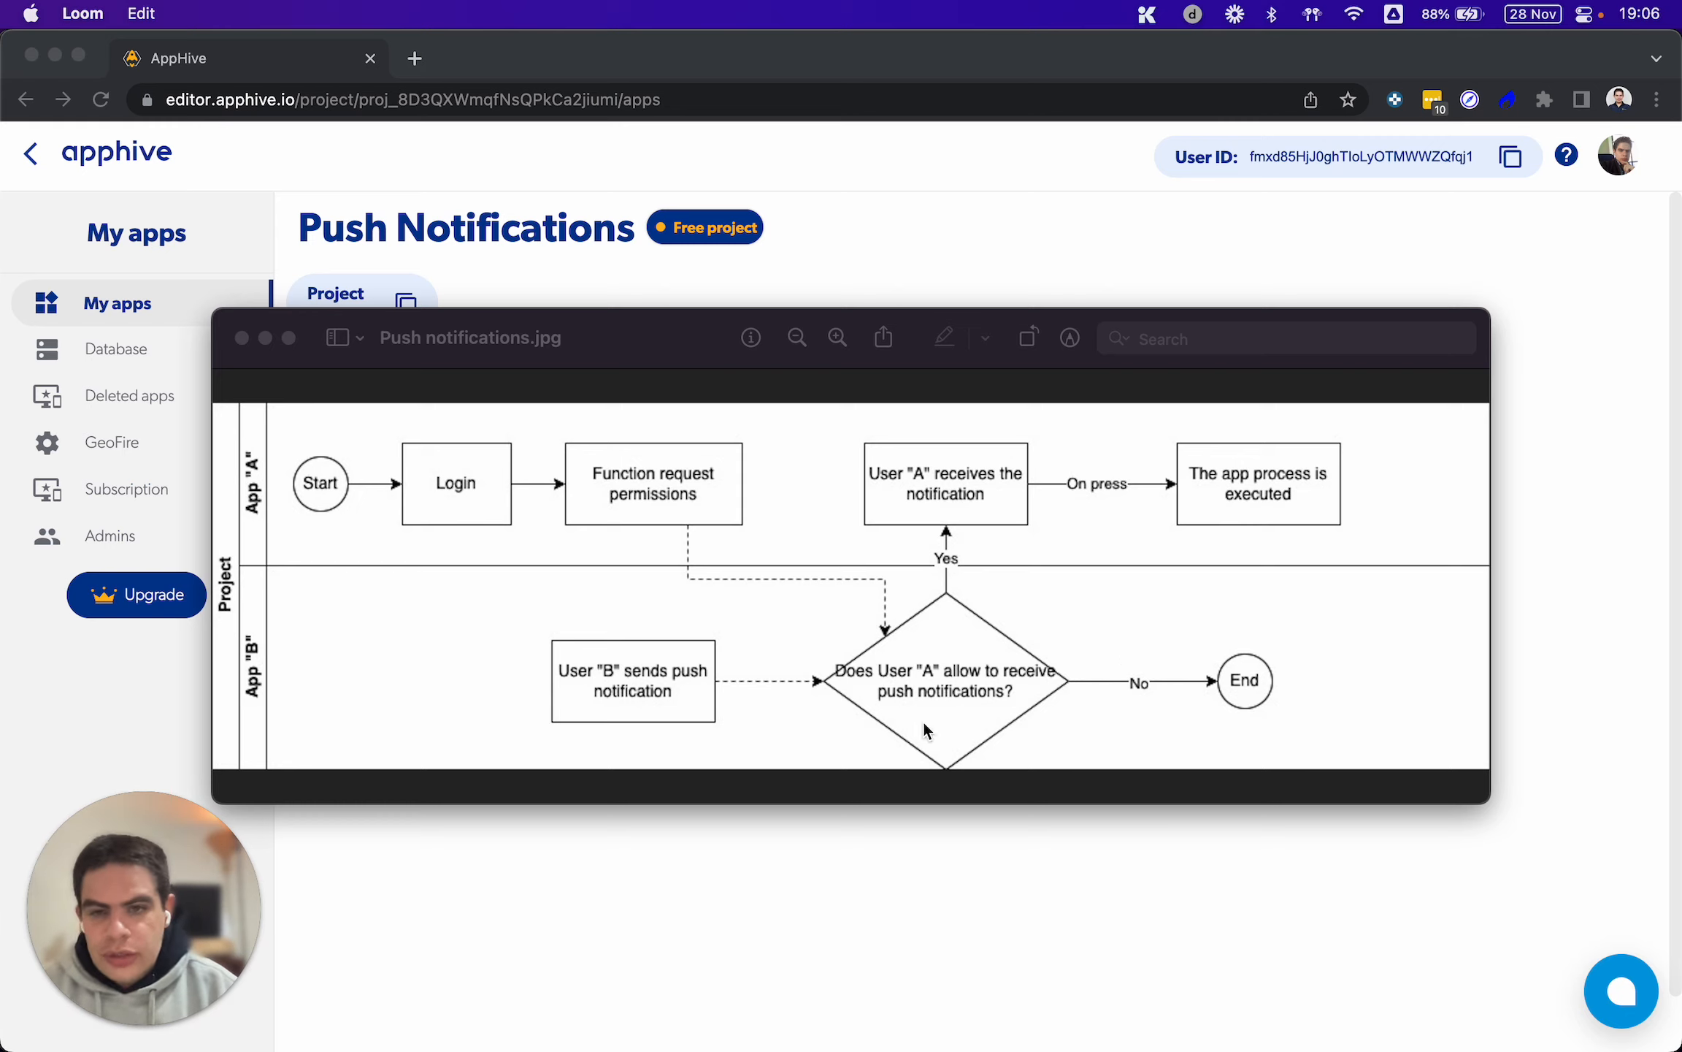
# Review the Push notifications.jpg flow diagram in Preview, covering App A and App B, and return to the AppHive project in Chrome
pyautogui.click(792, 835)
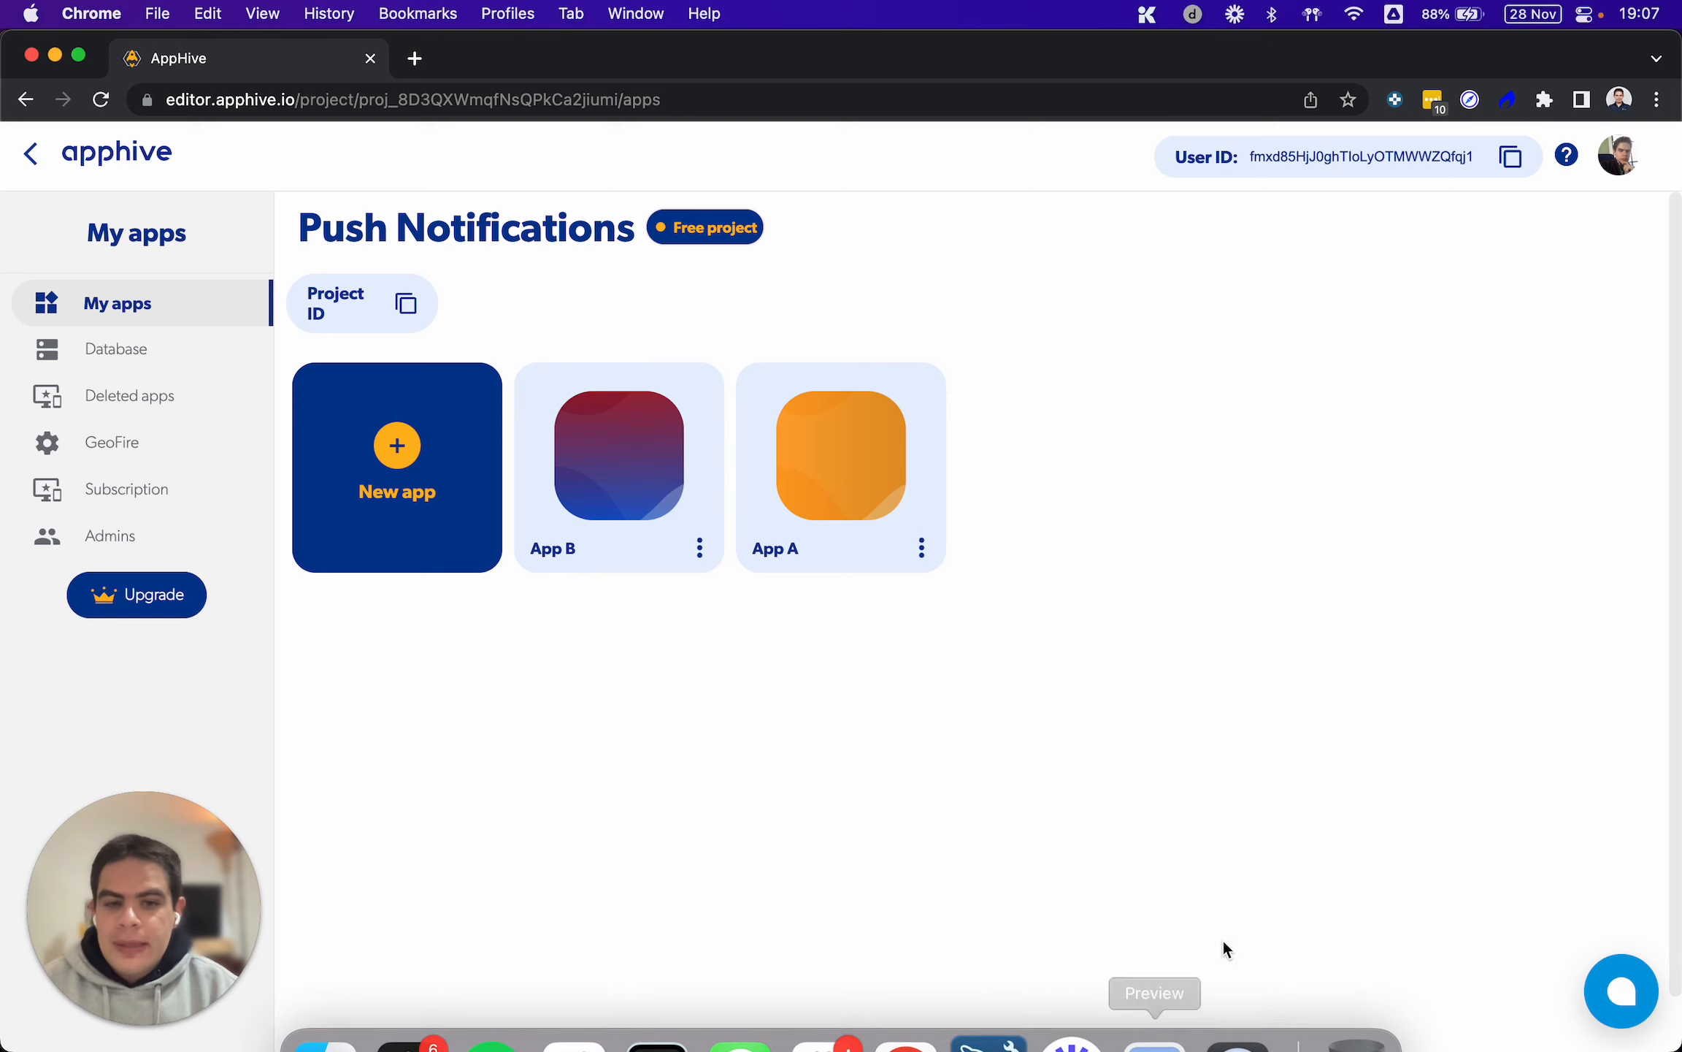
pyautogui.click(1237, 1034)
pyautogui.click(1102, 634)
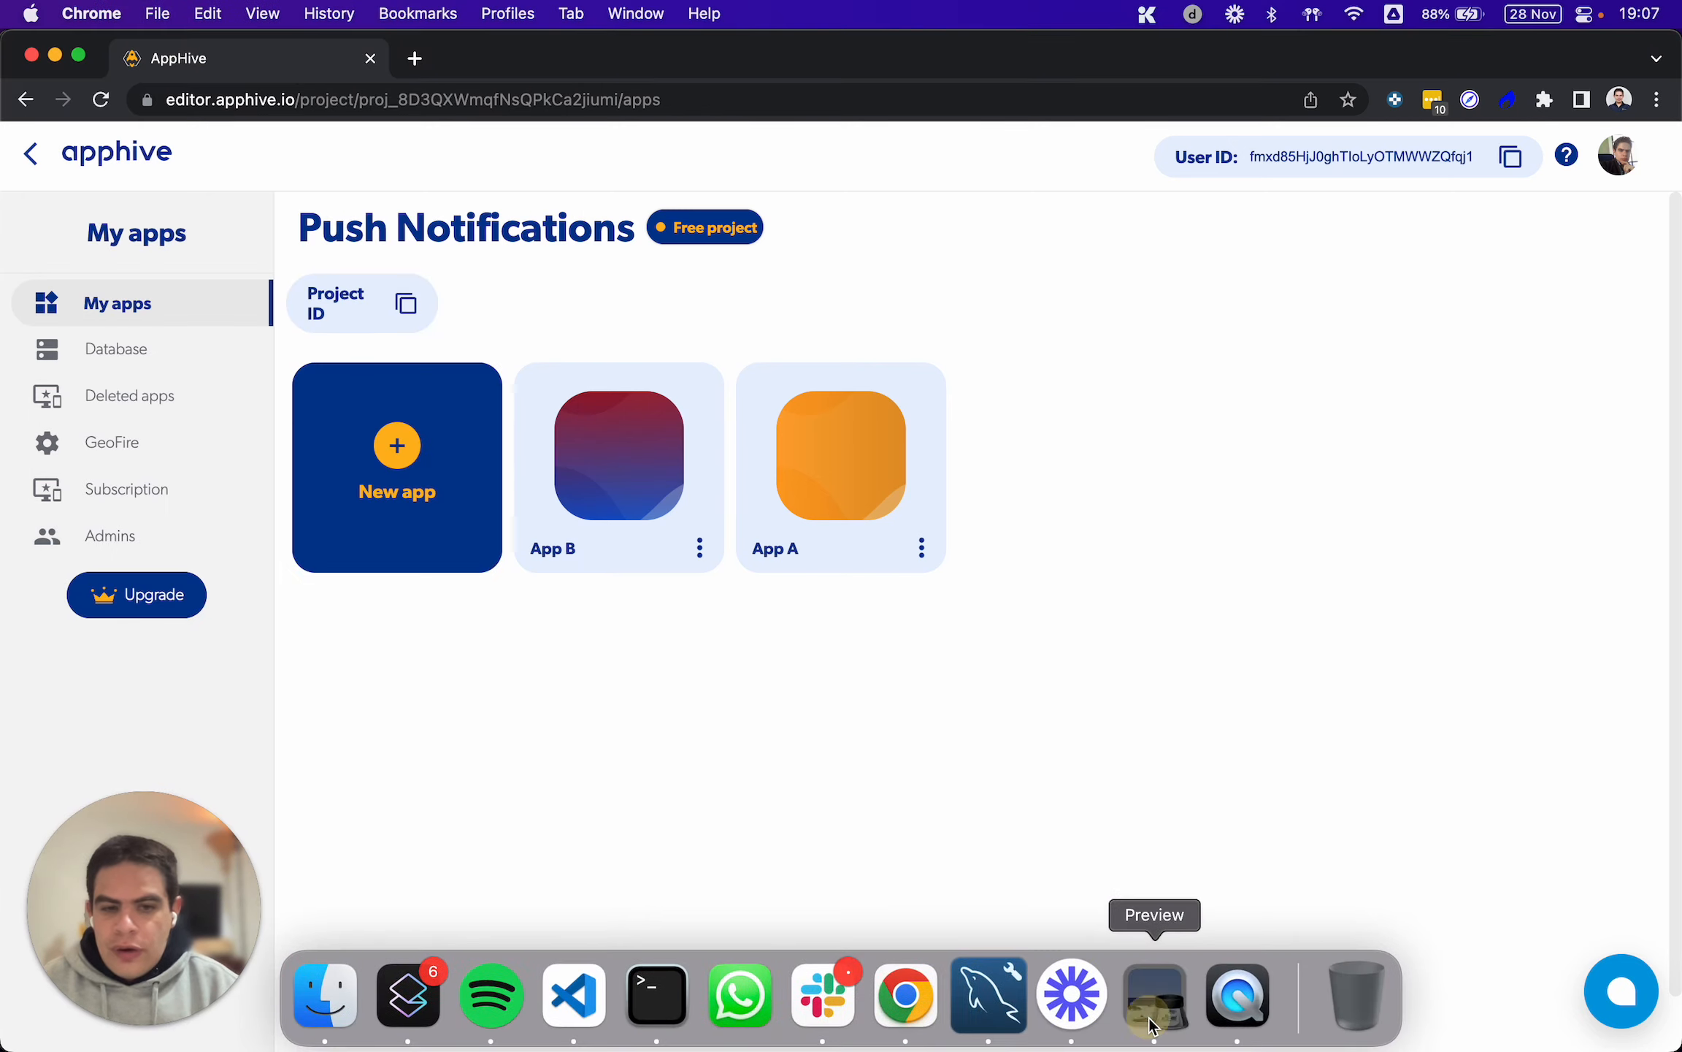
pyautogui.click(1153, 1022)
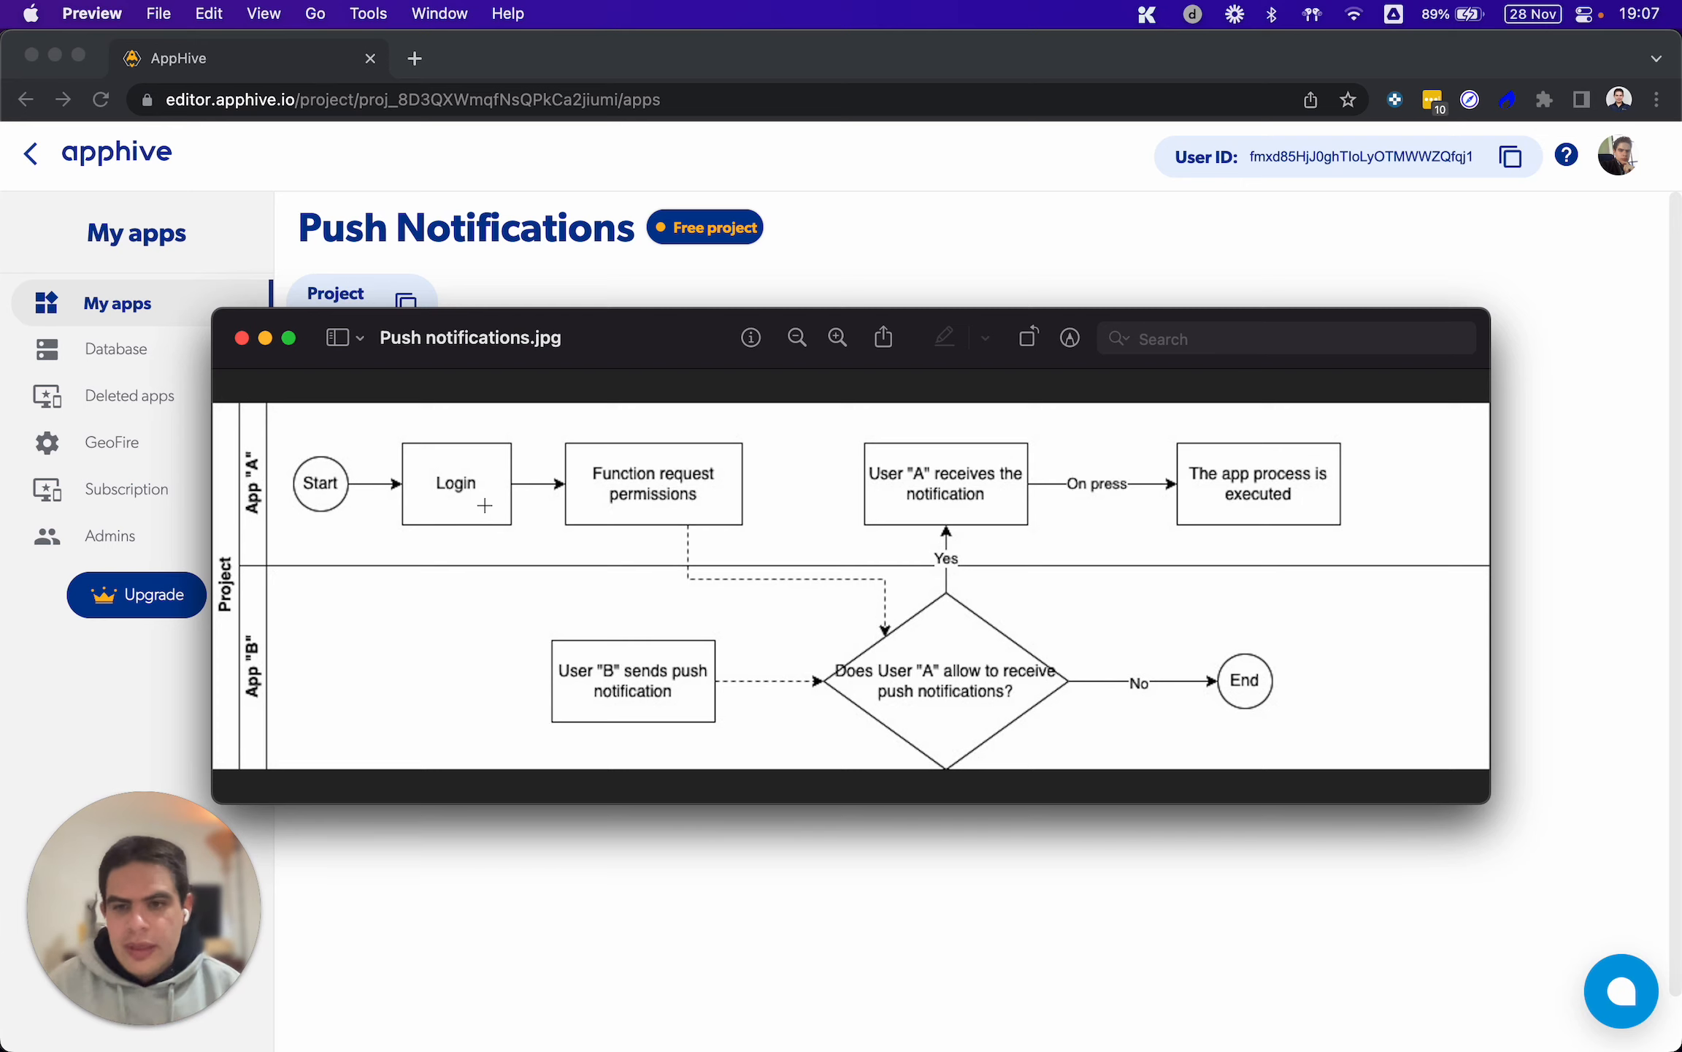
pyautogui.click(815, 264)
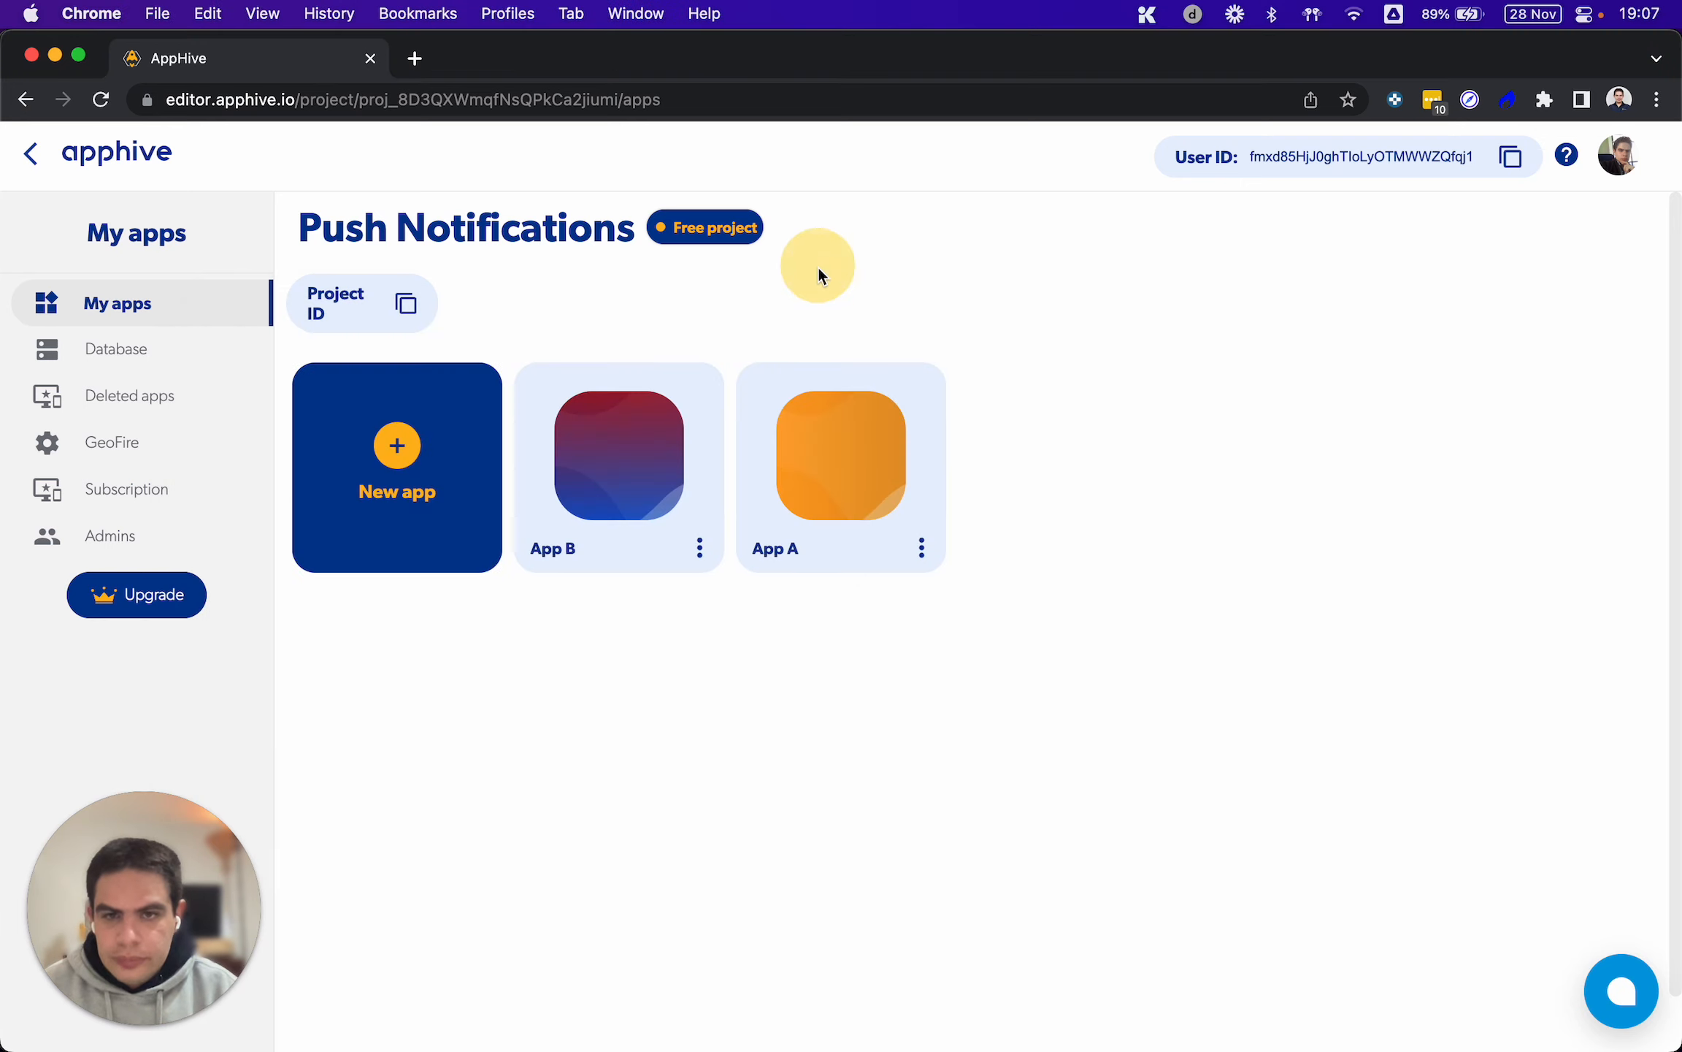
# Open App A and add an onPress event to the Sign in with Google container on the Step 1 screen
pyautogui.click(841, 432)
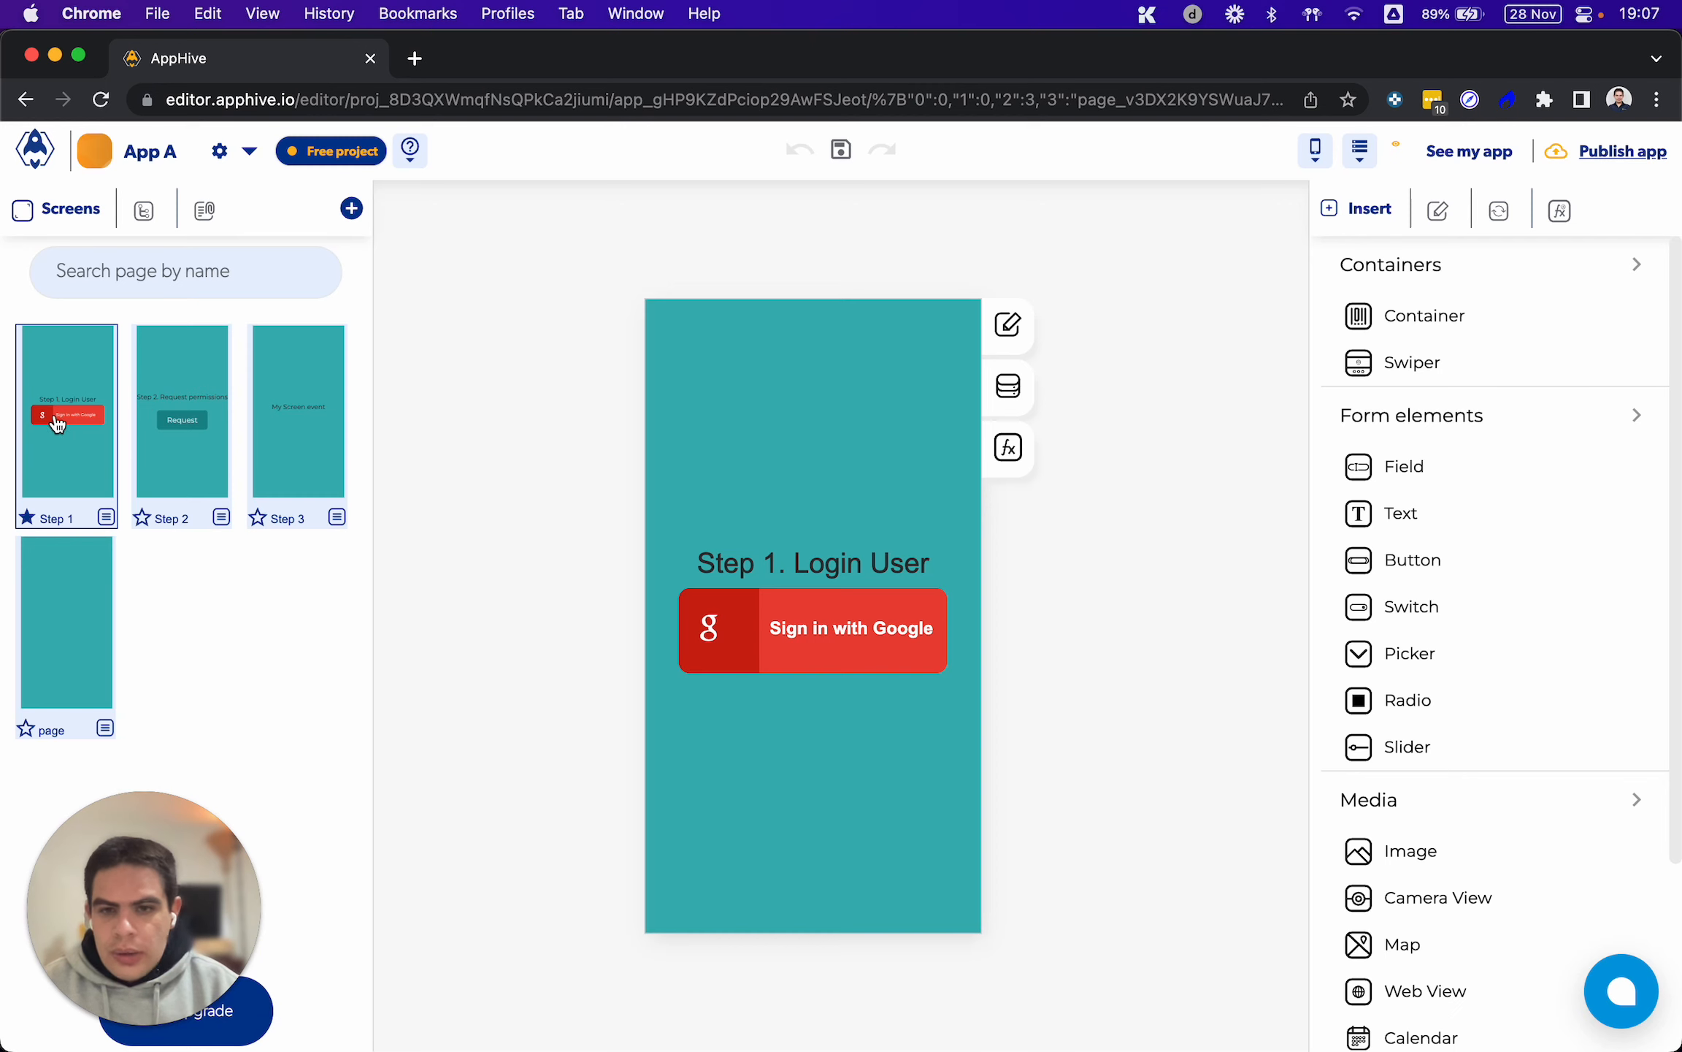
pyautogui.click(889, 589)
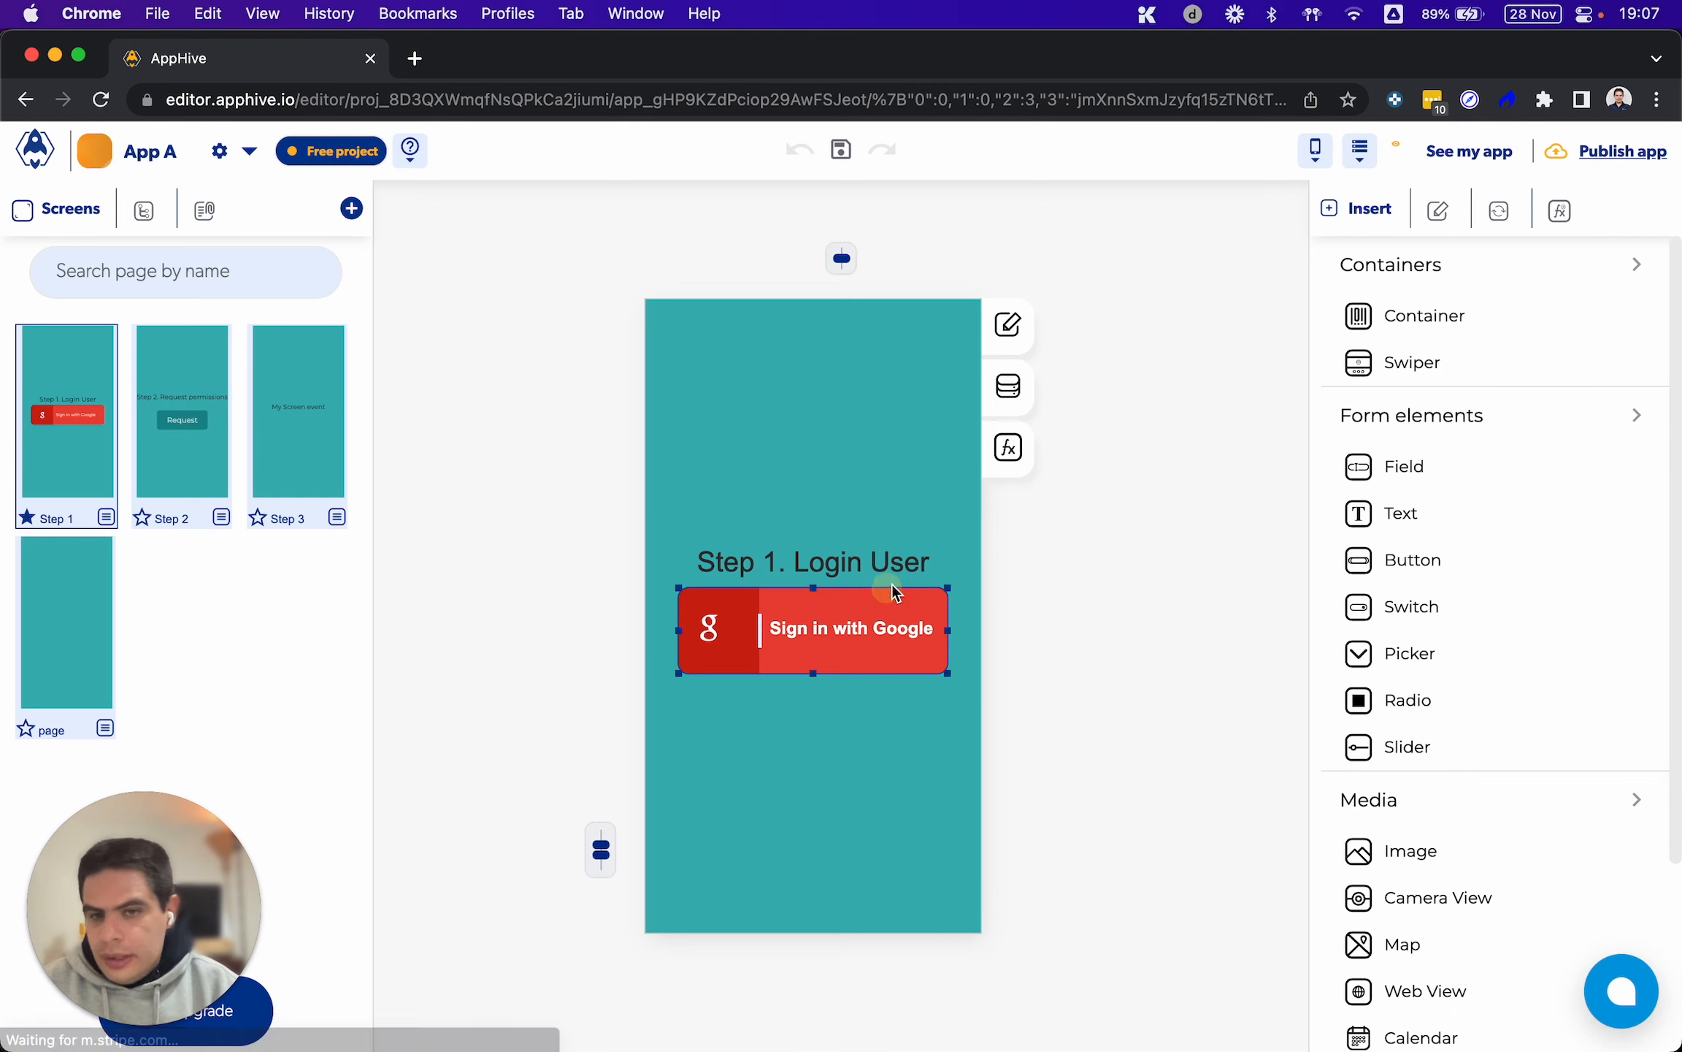
pyautogui.click(998, 460)
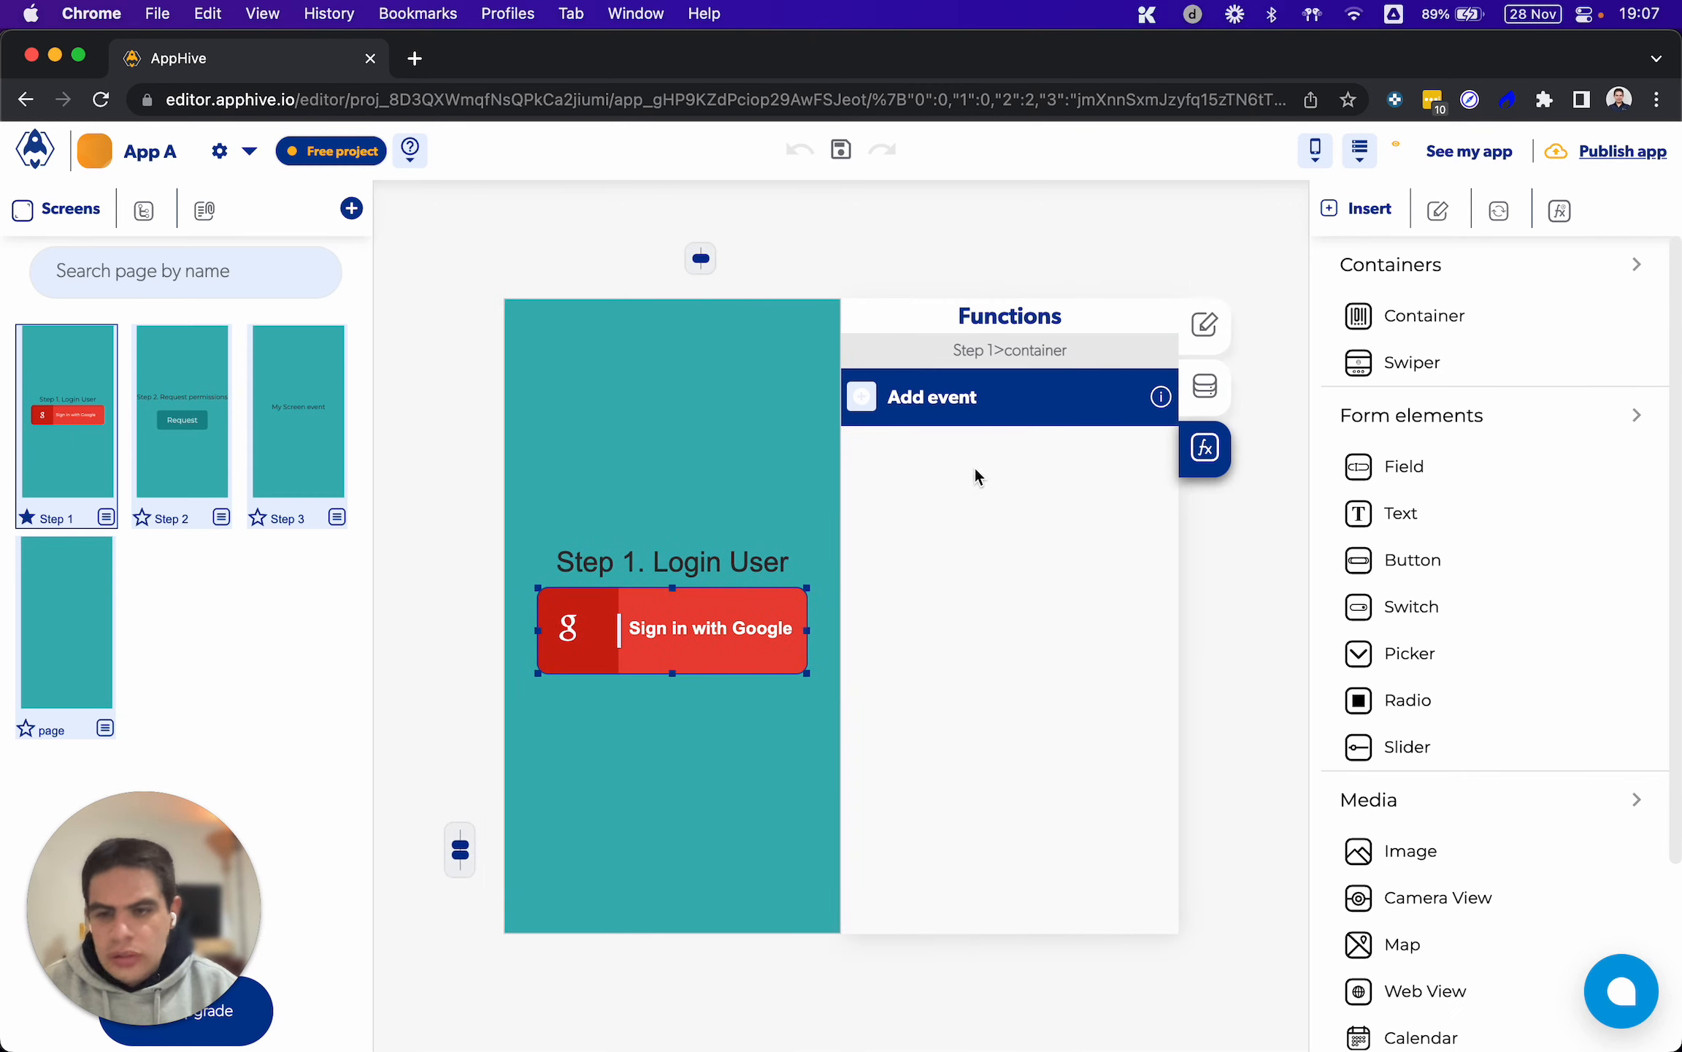
pyautogui.click(862, 396)
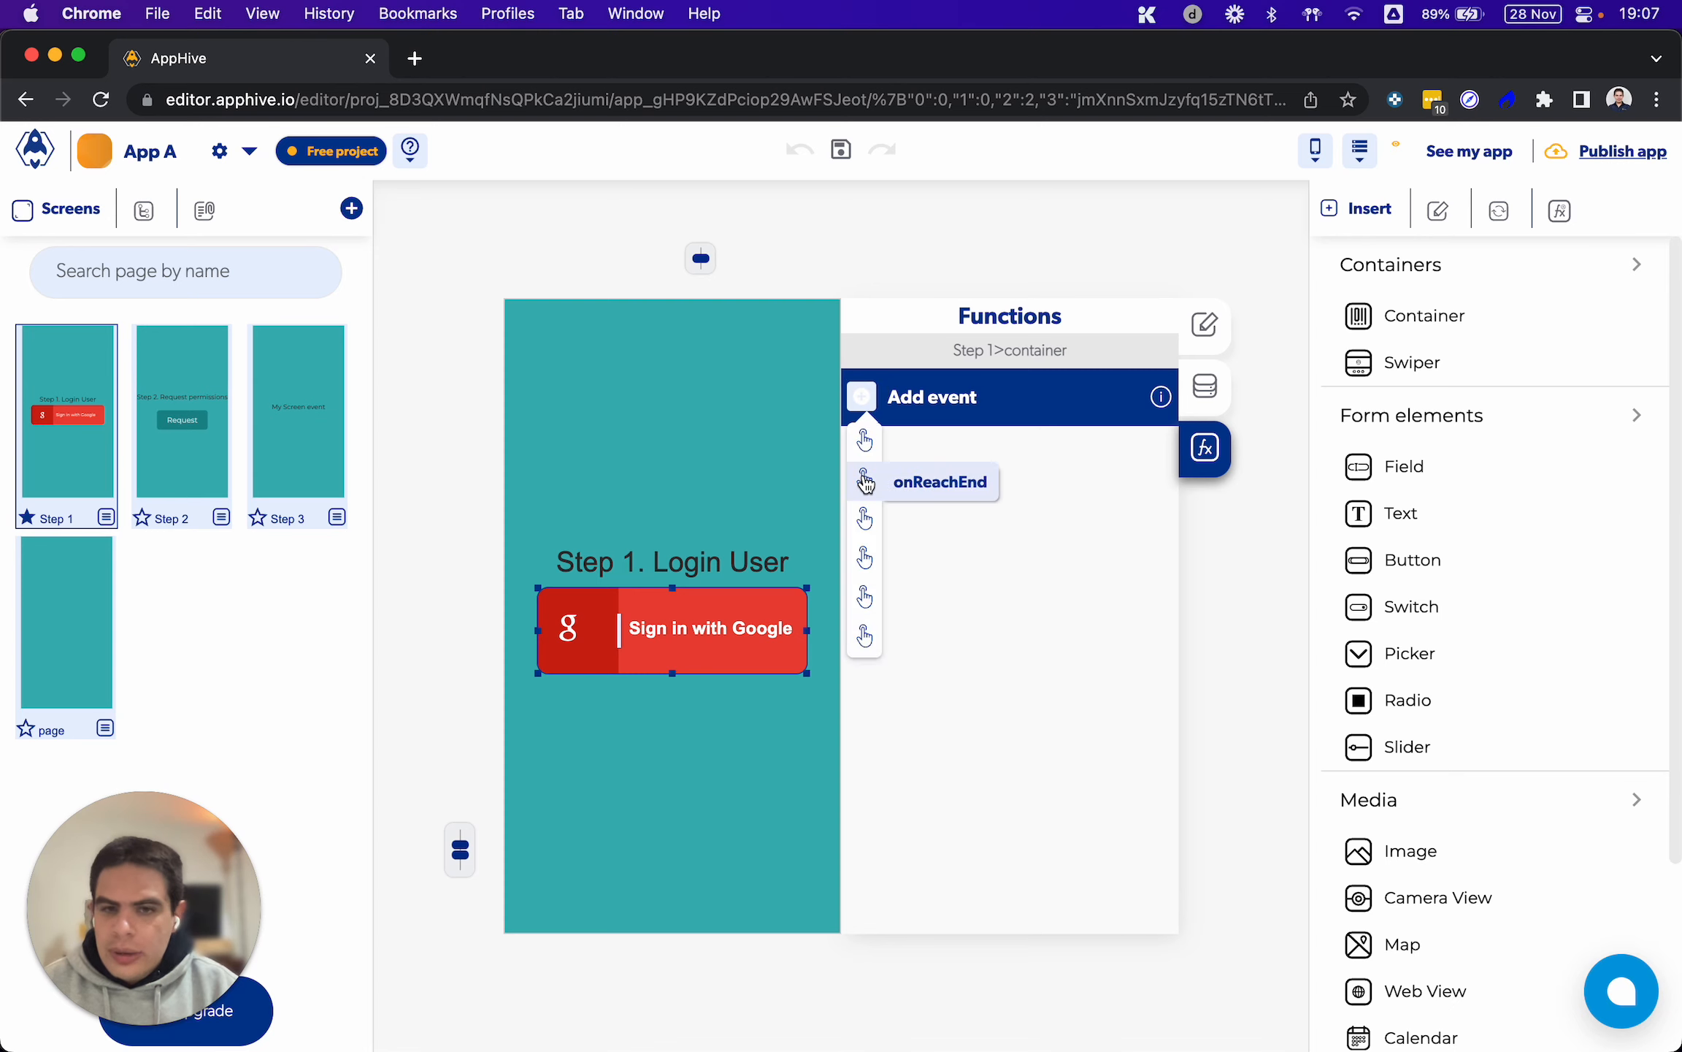
pyautogui.click(866, 446)
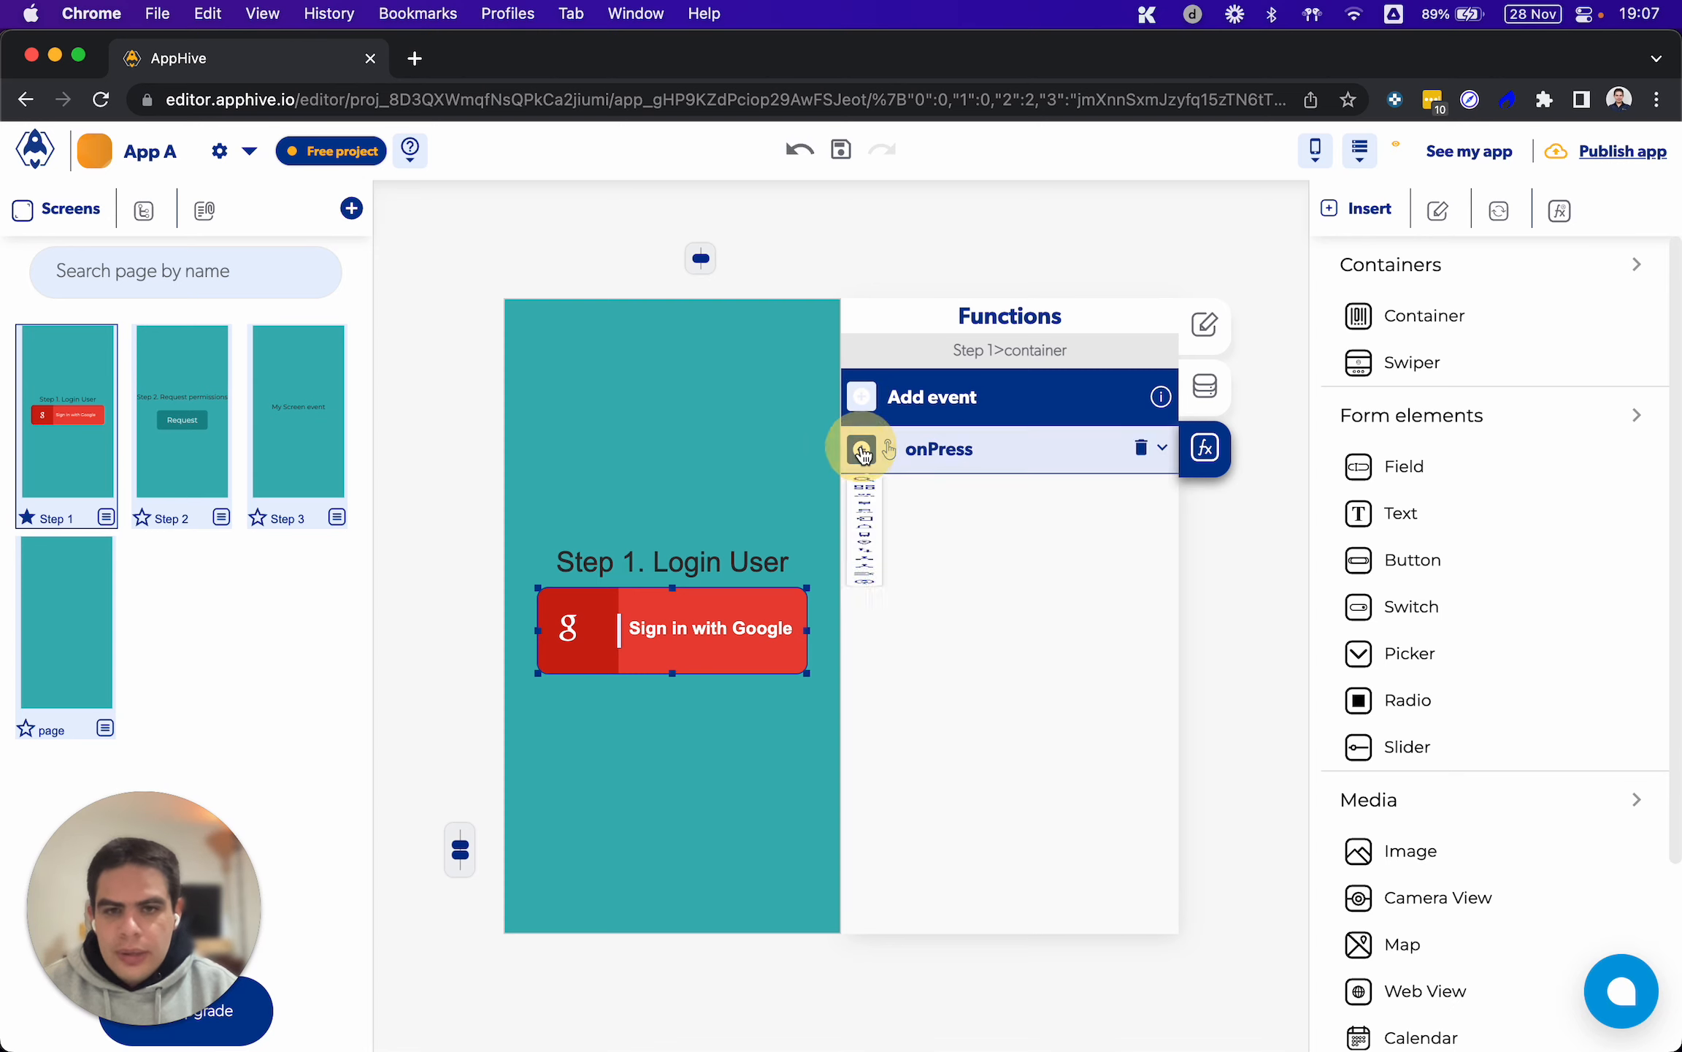
# Add the Login with google function from the Users category to the container's onPress event
pyautogui.click(862, 448)
pyautogui.moveTo(865, 577)
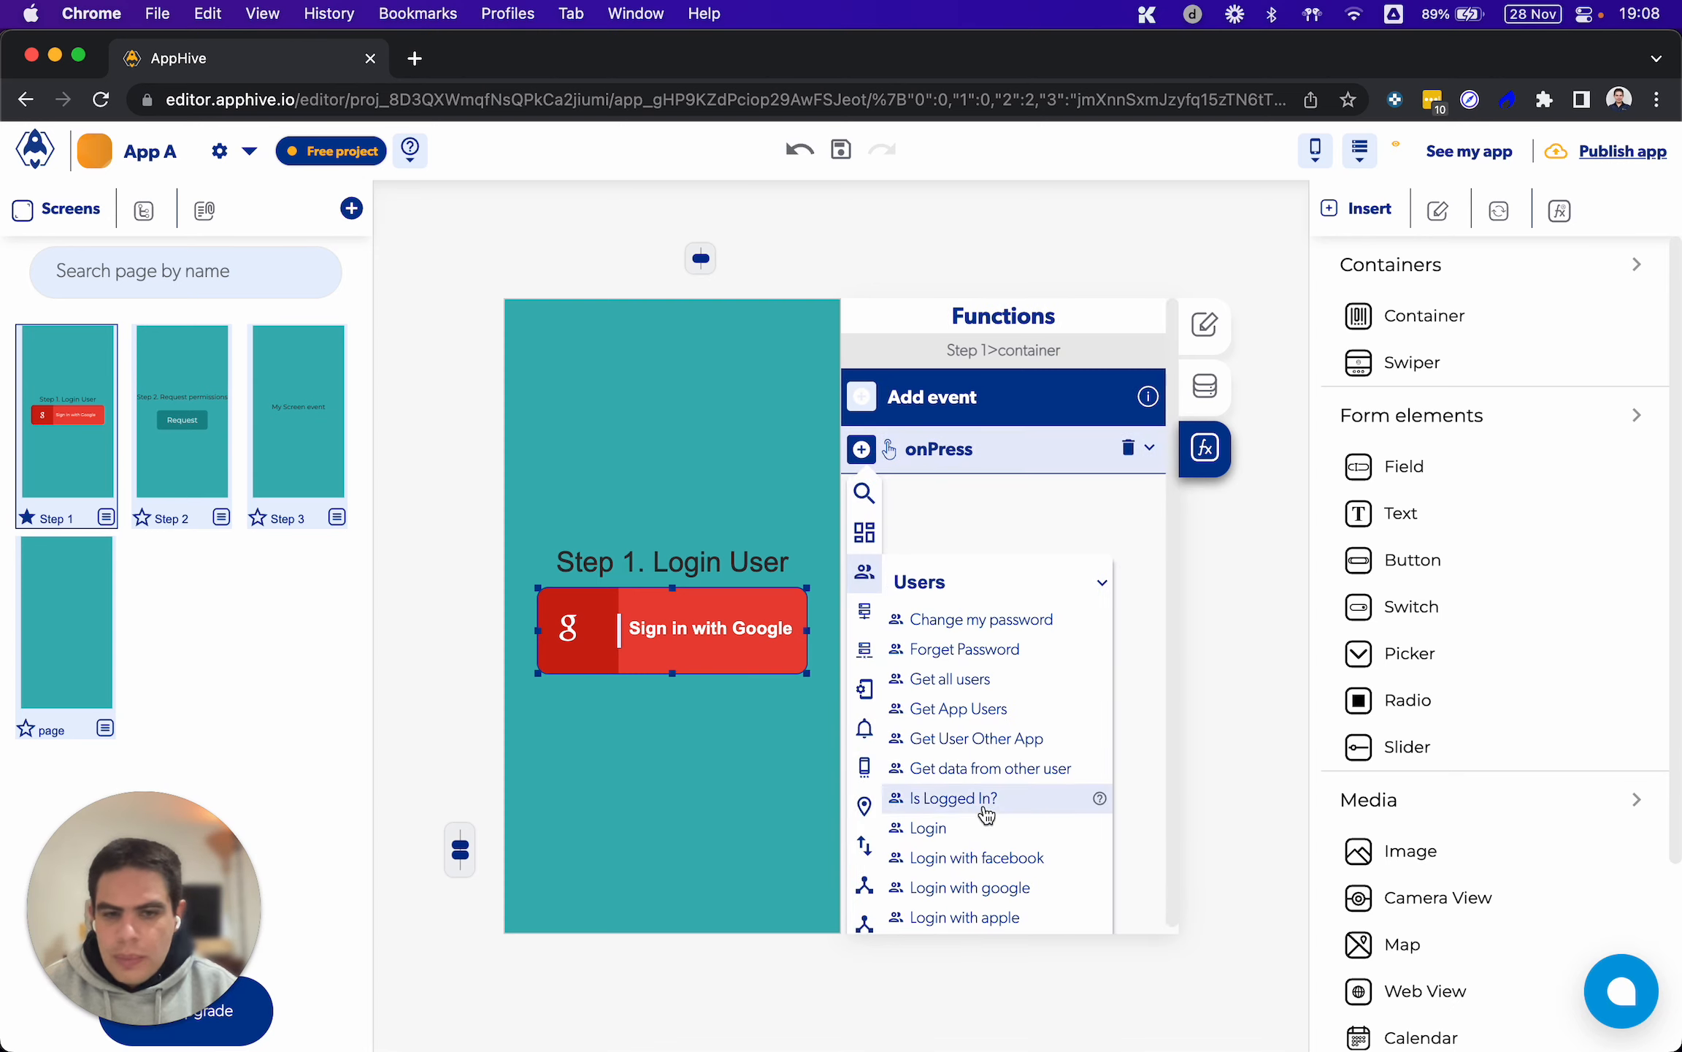
pyautogui.scroll(-3, 983, 807)
pyautogui.click(963, 785)
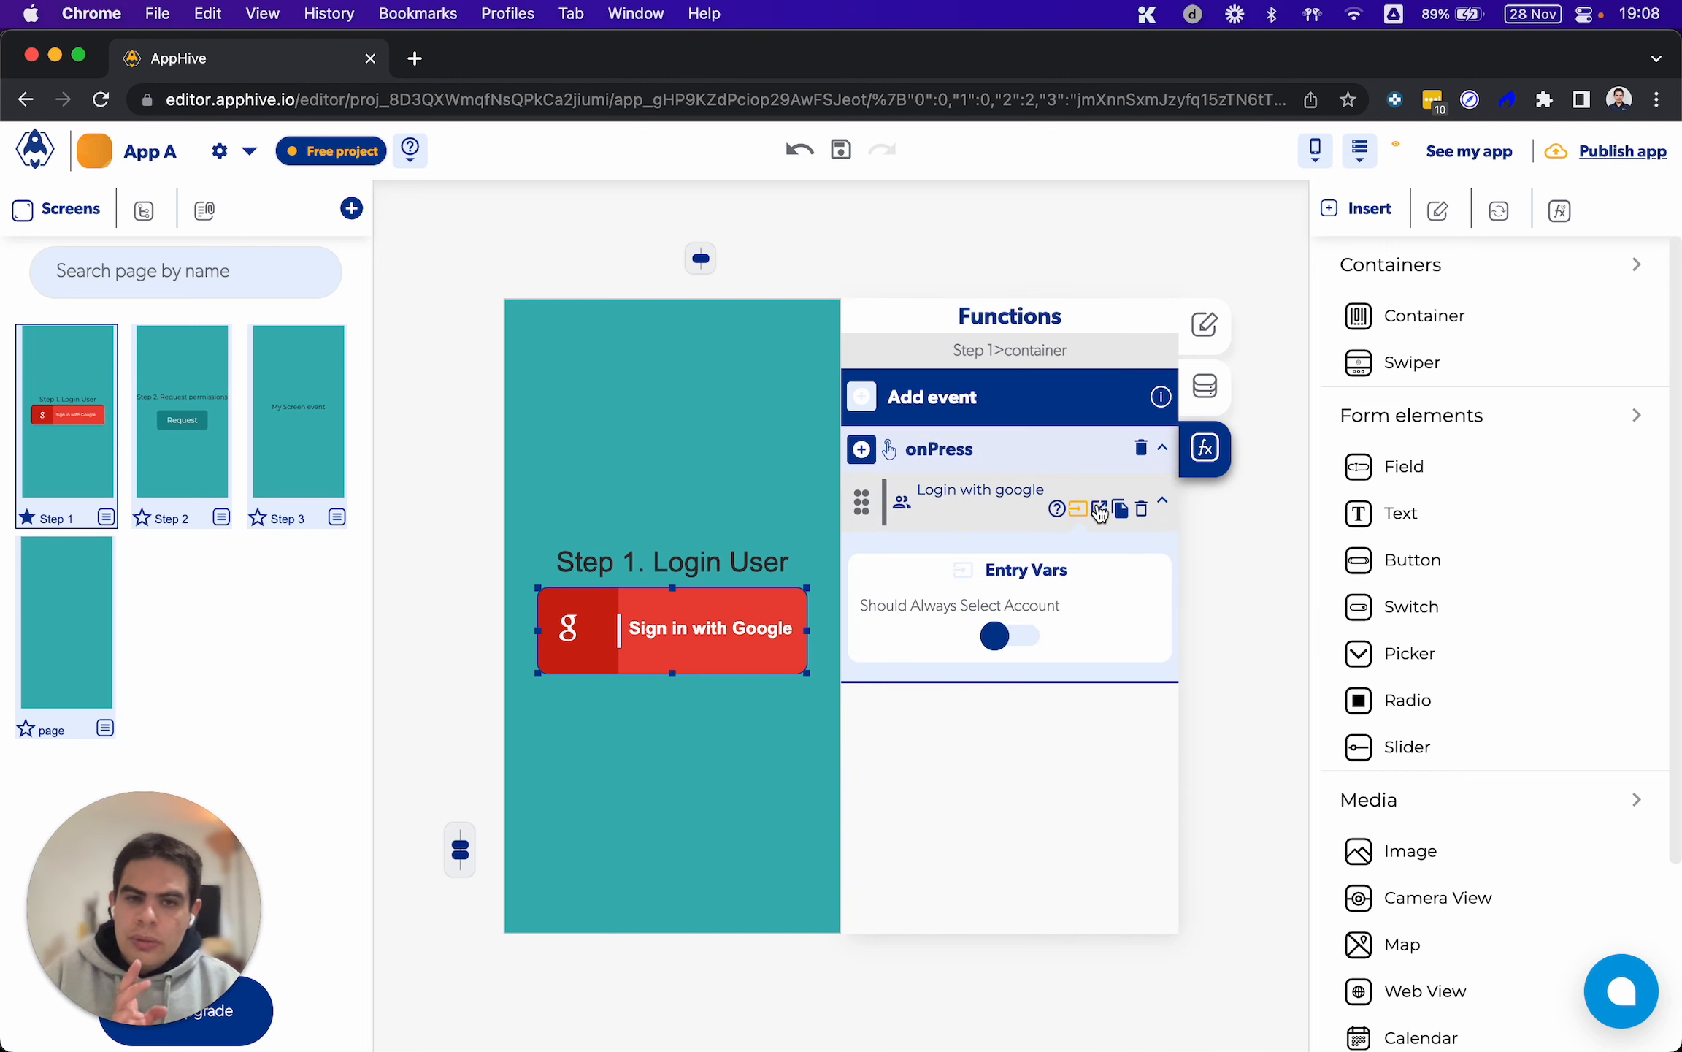
# Add a Replace screen function to the Successful login with google callback, with Step 2 as its page transition
pyautogui.click(1098, 509)
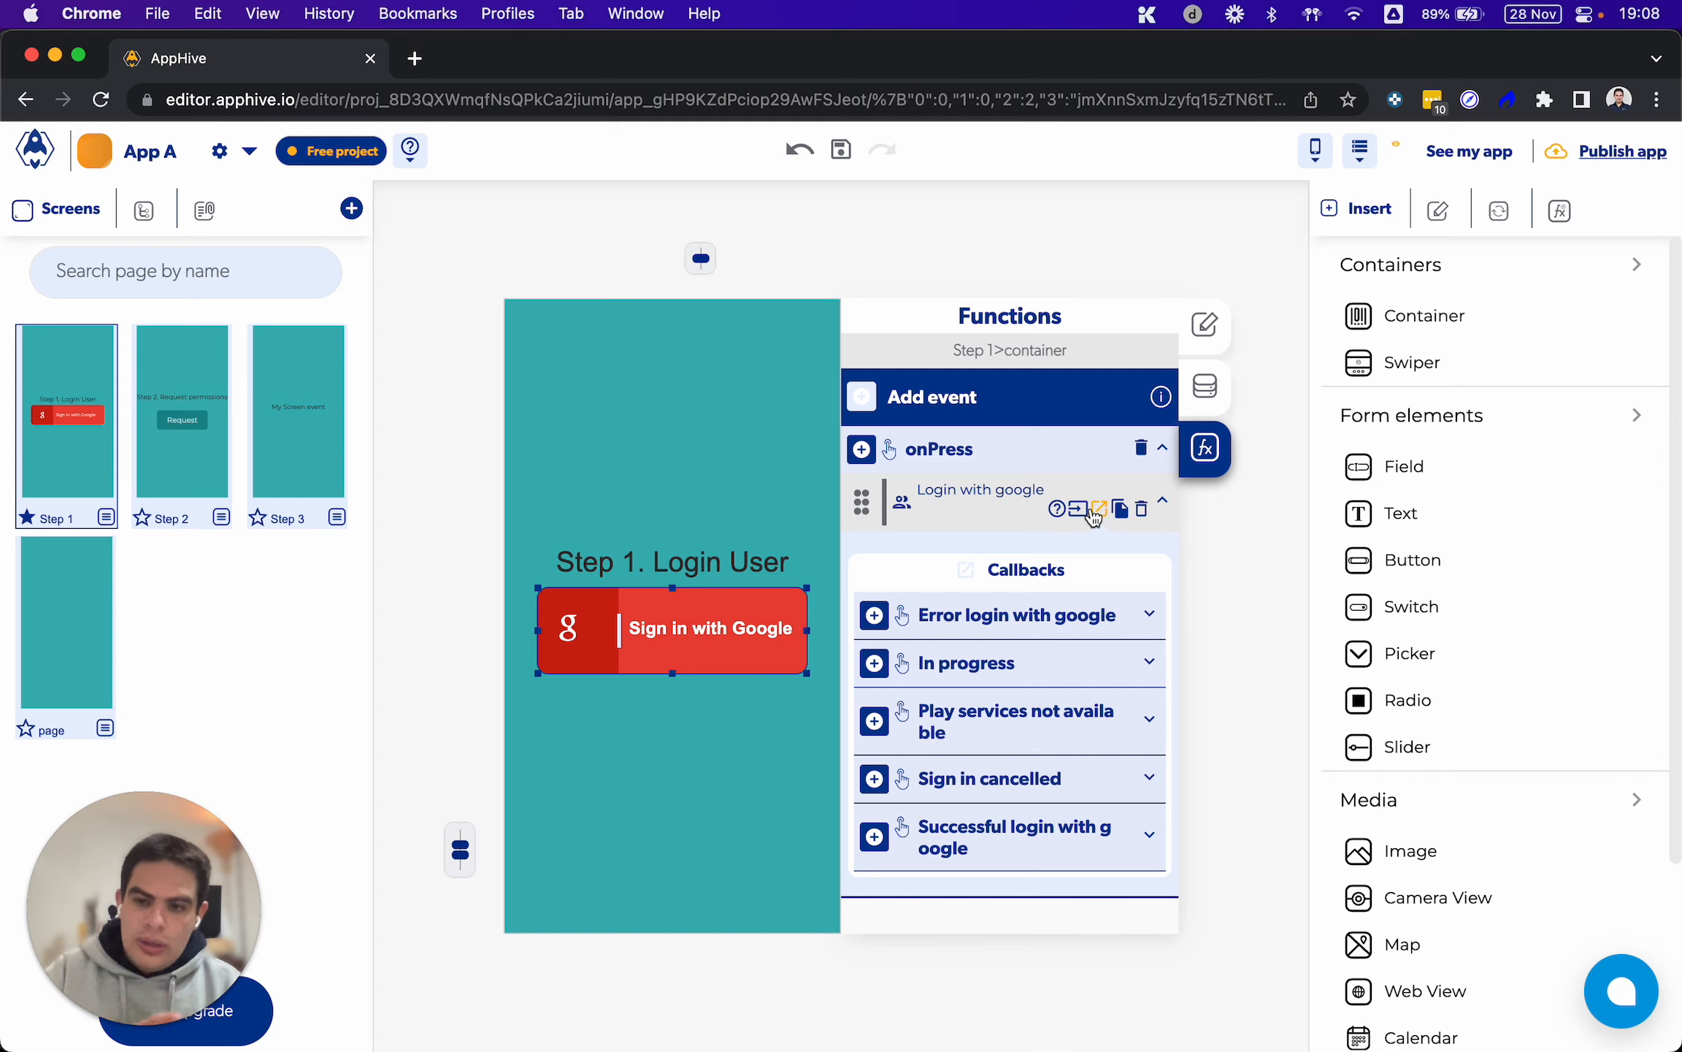
pyautogui.click(875, 847)
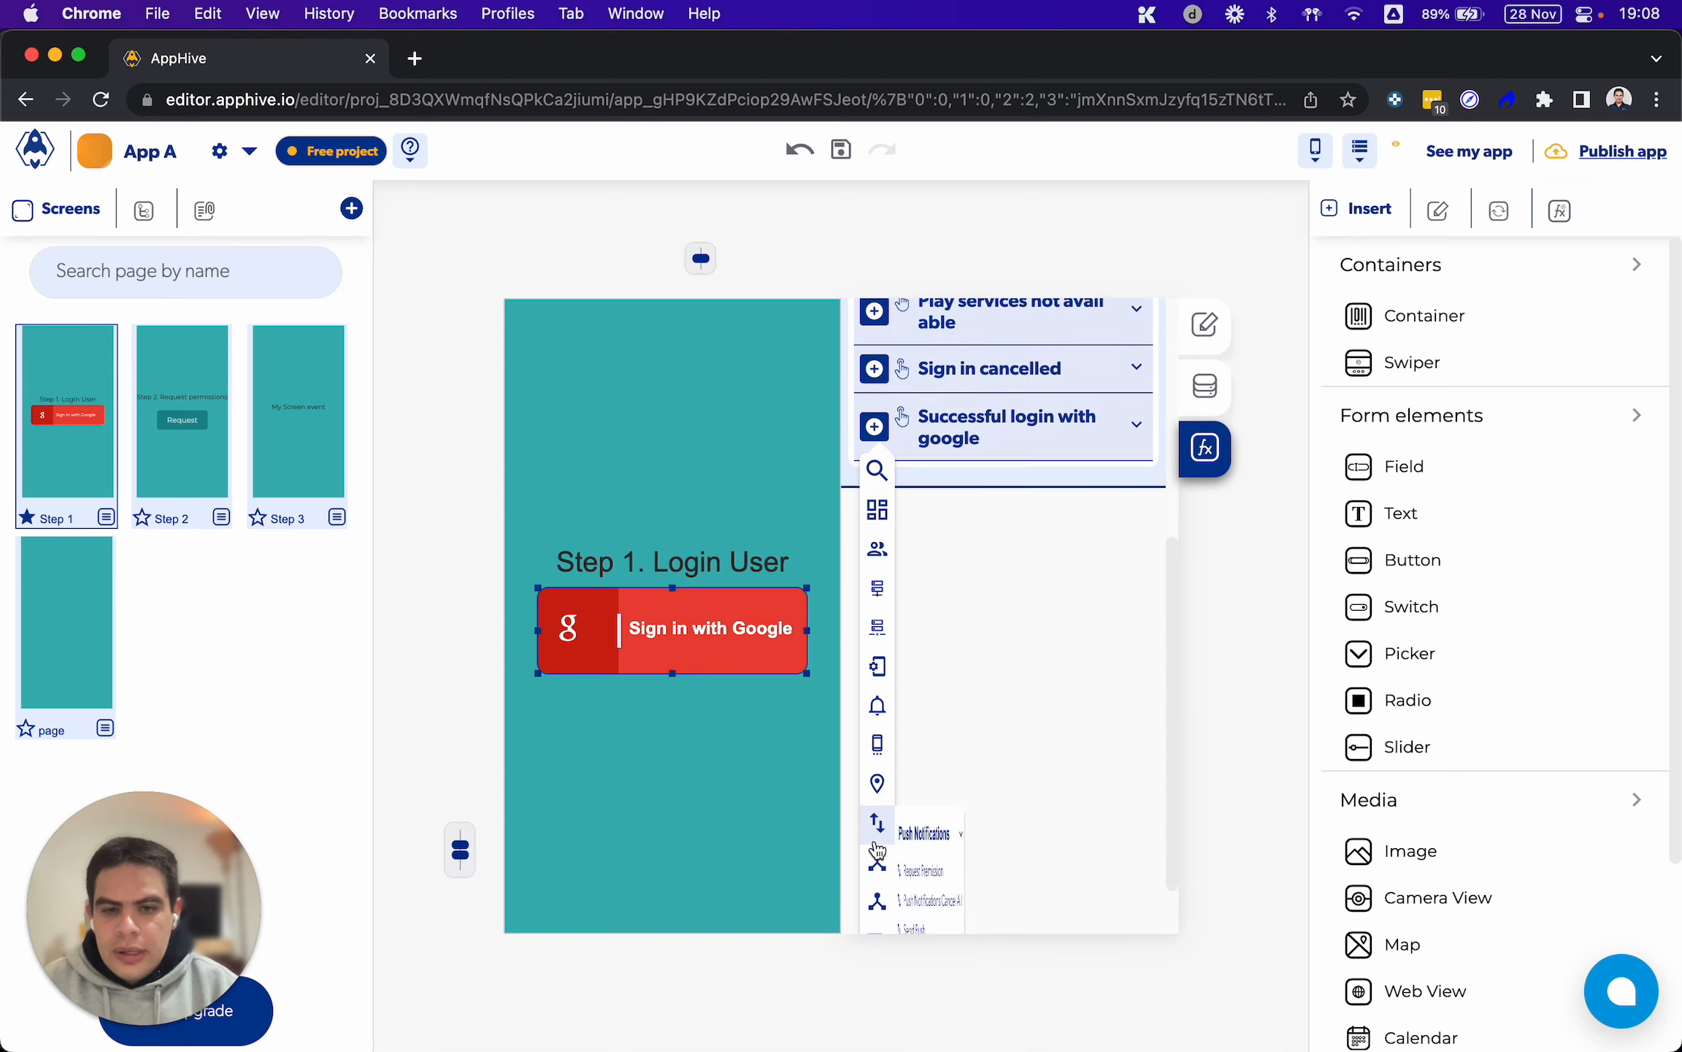
pyautogui.scroll(-2, 877, 849)
pyautogui.moveTo(878, 873)
pyautogui.scroll(-2, 958, 887)
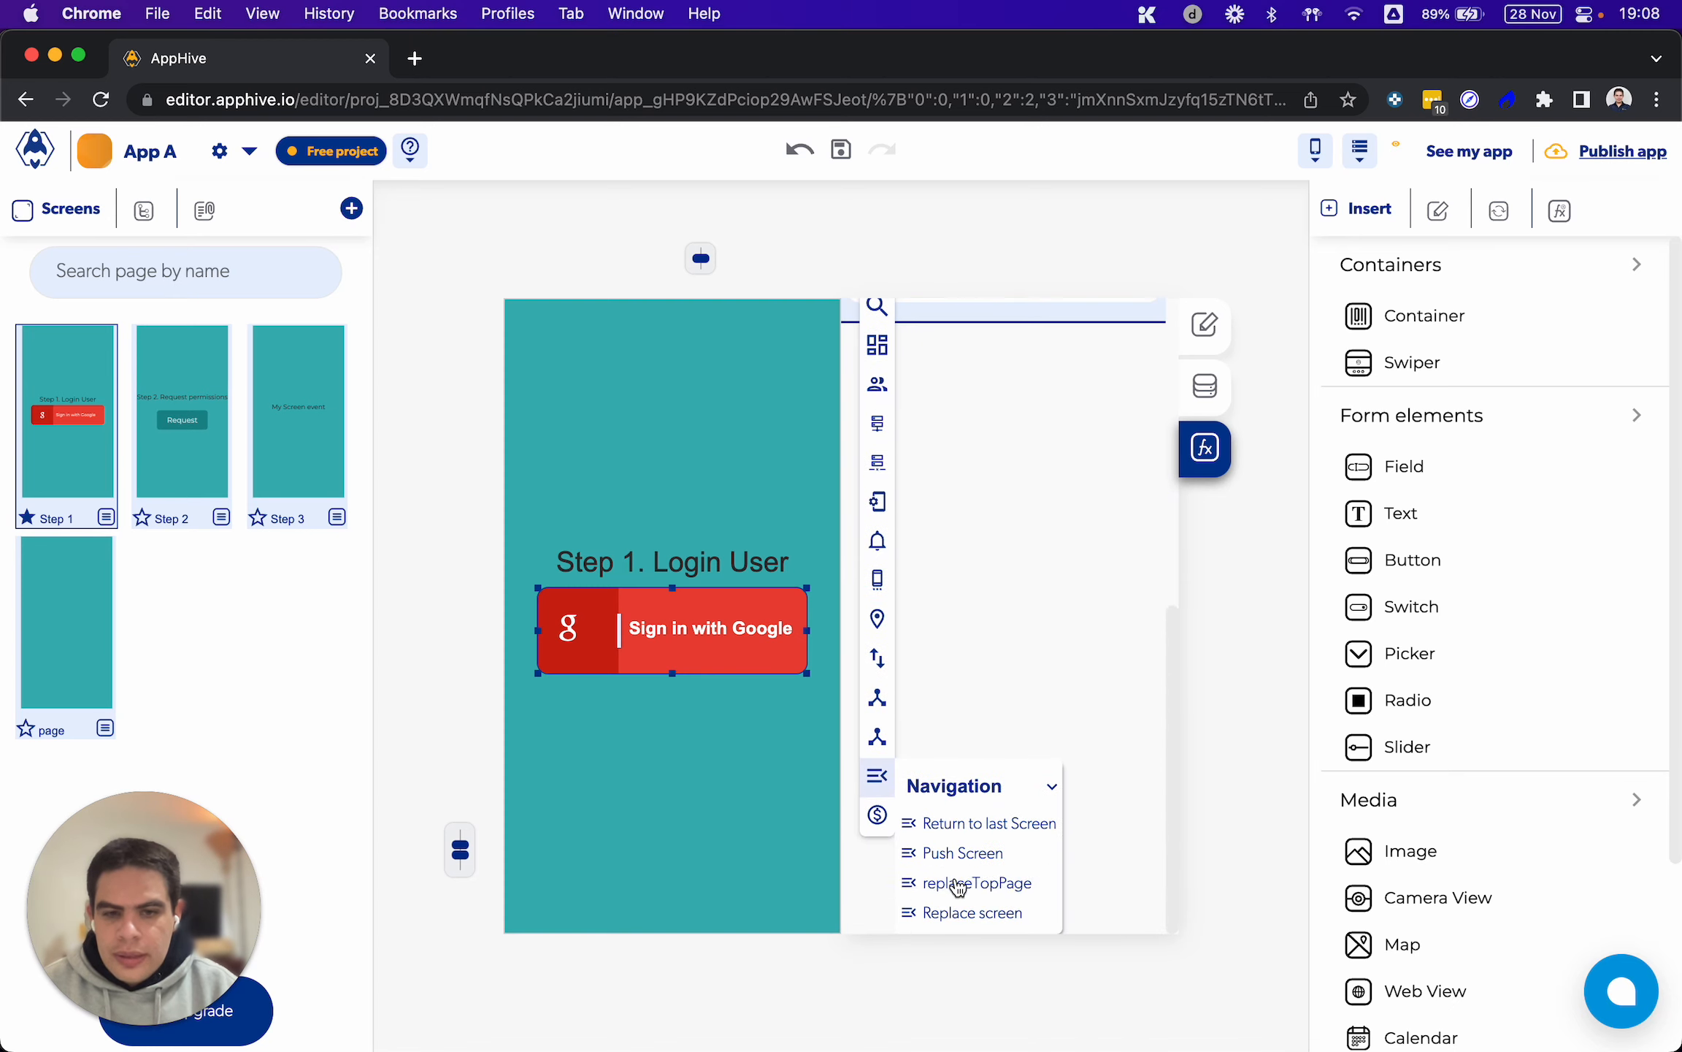
pyautogui.click(998, 913)
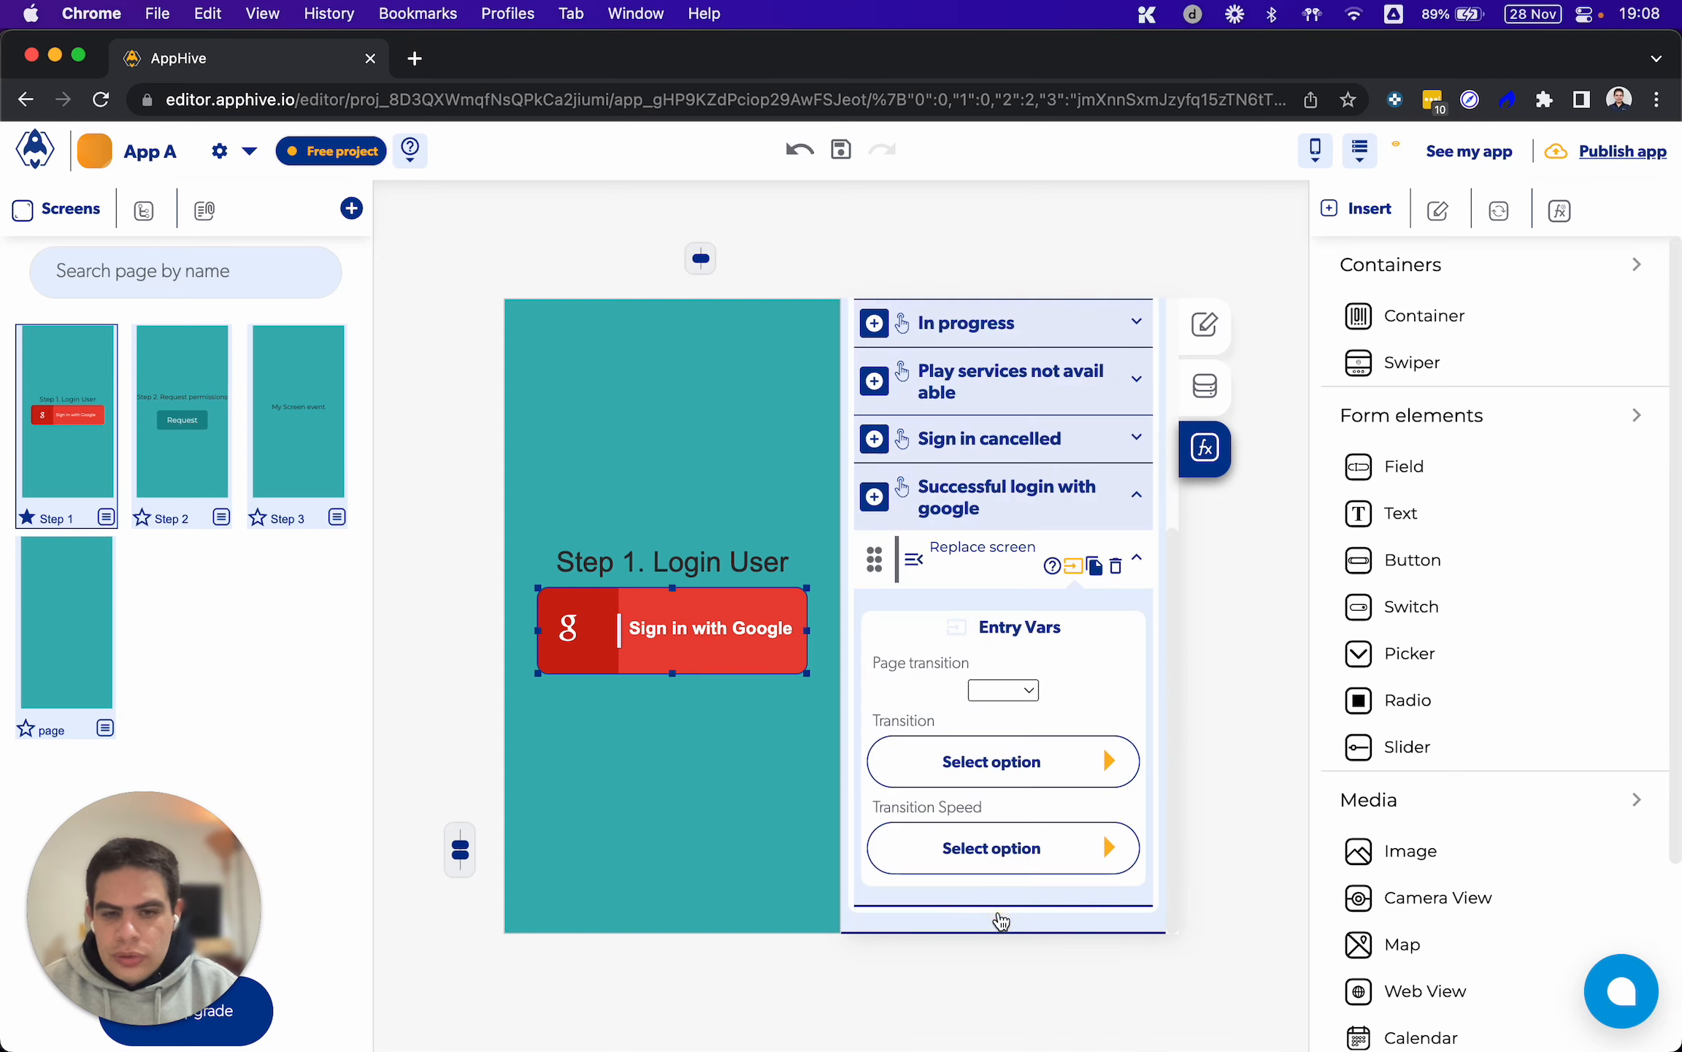
pyautogui.click(1013, 689)
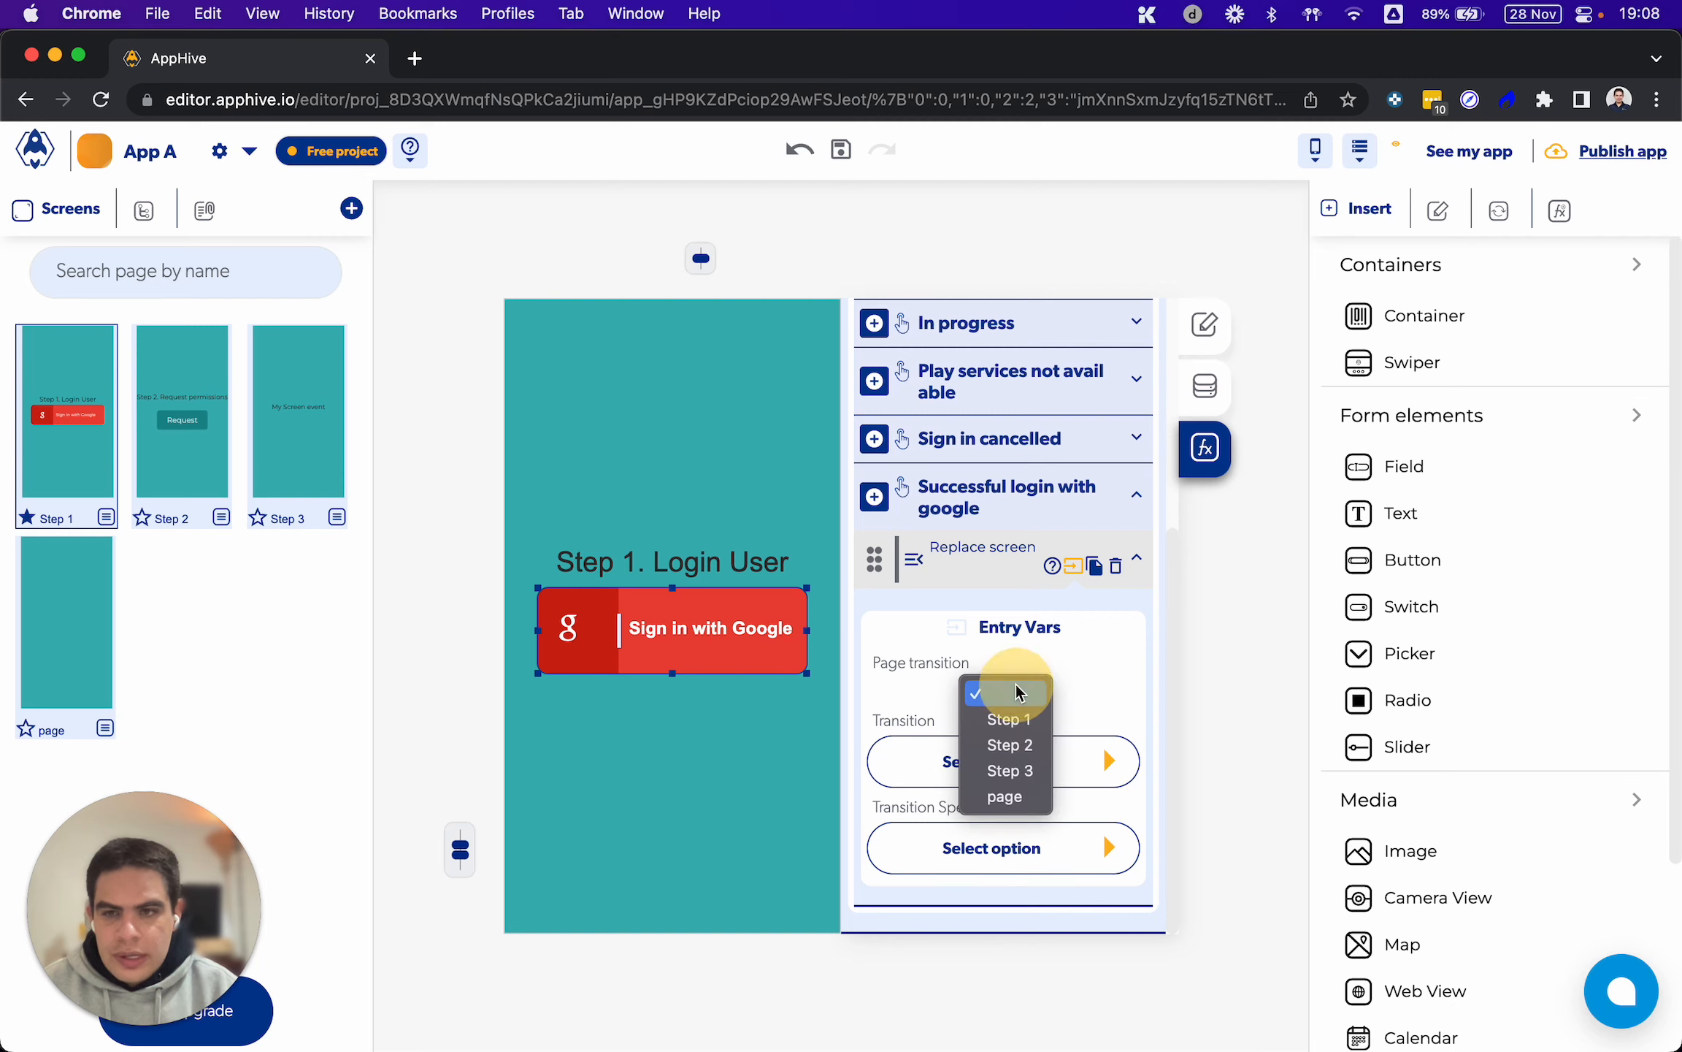
pyautogui.click(1003, 745)
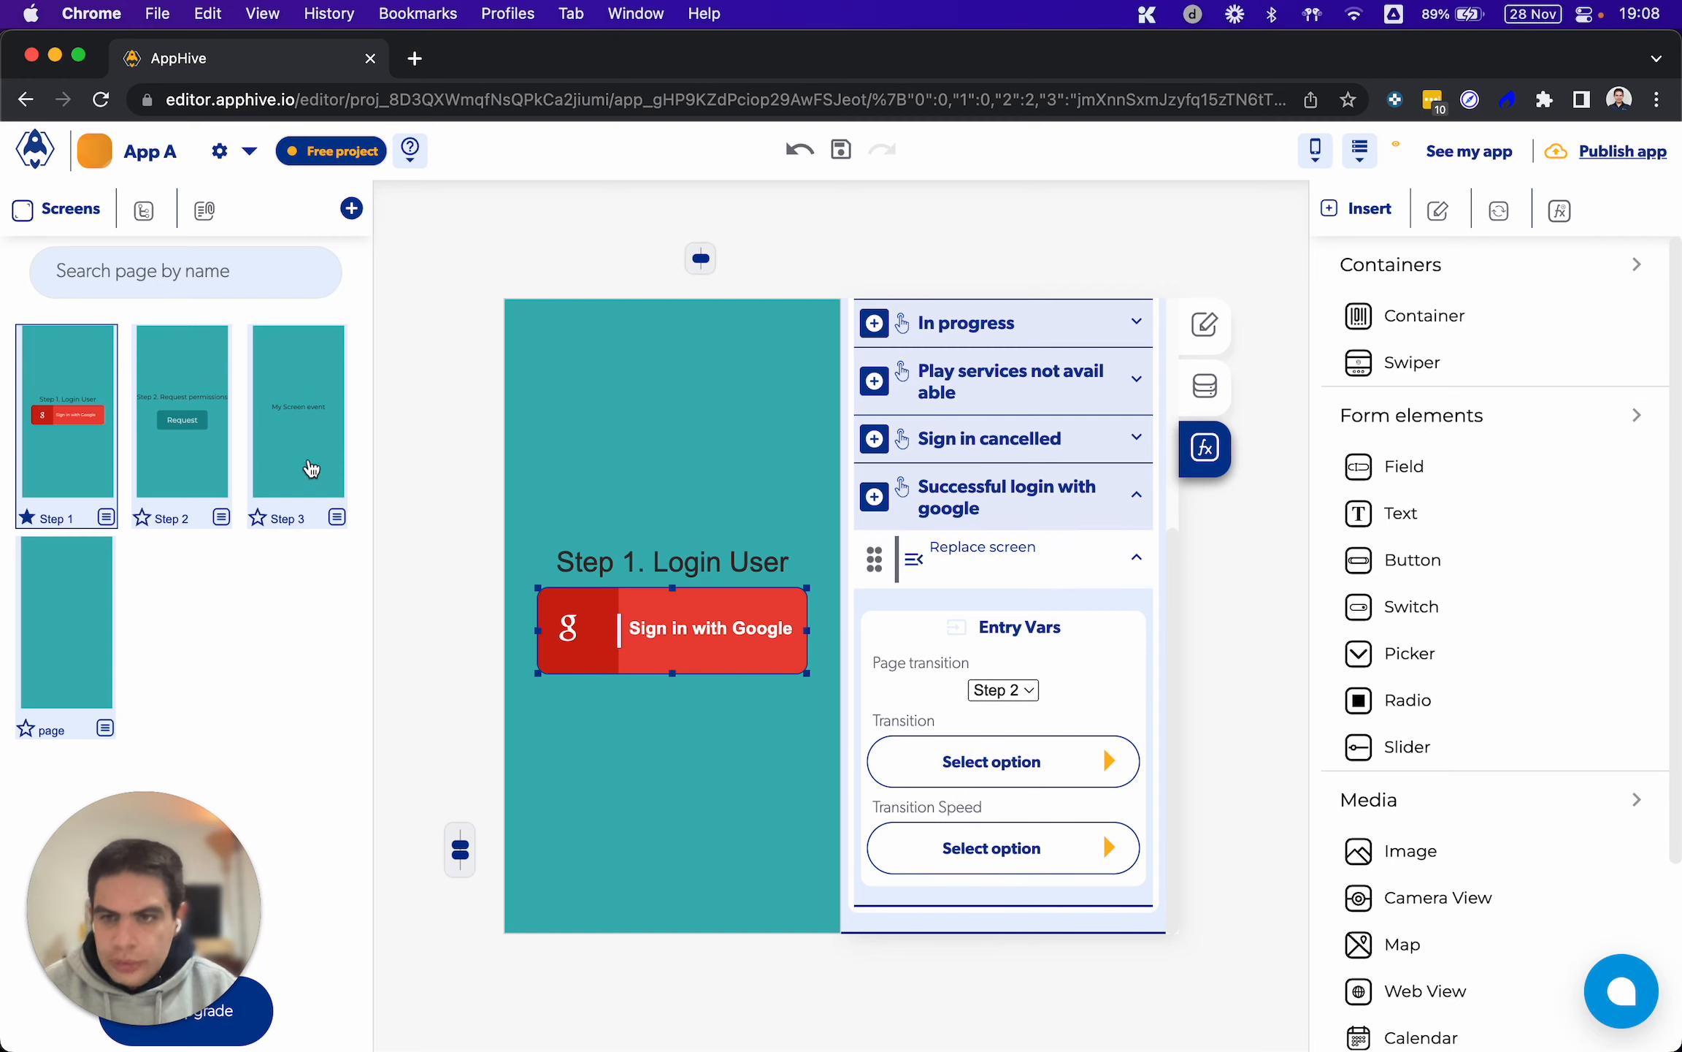
# Add an onPress event to the Request button on the Step 2 screen
pyautogui.click(218, 457)
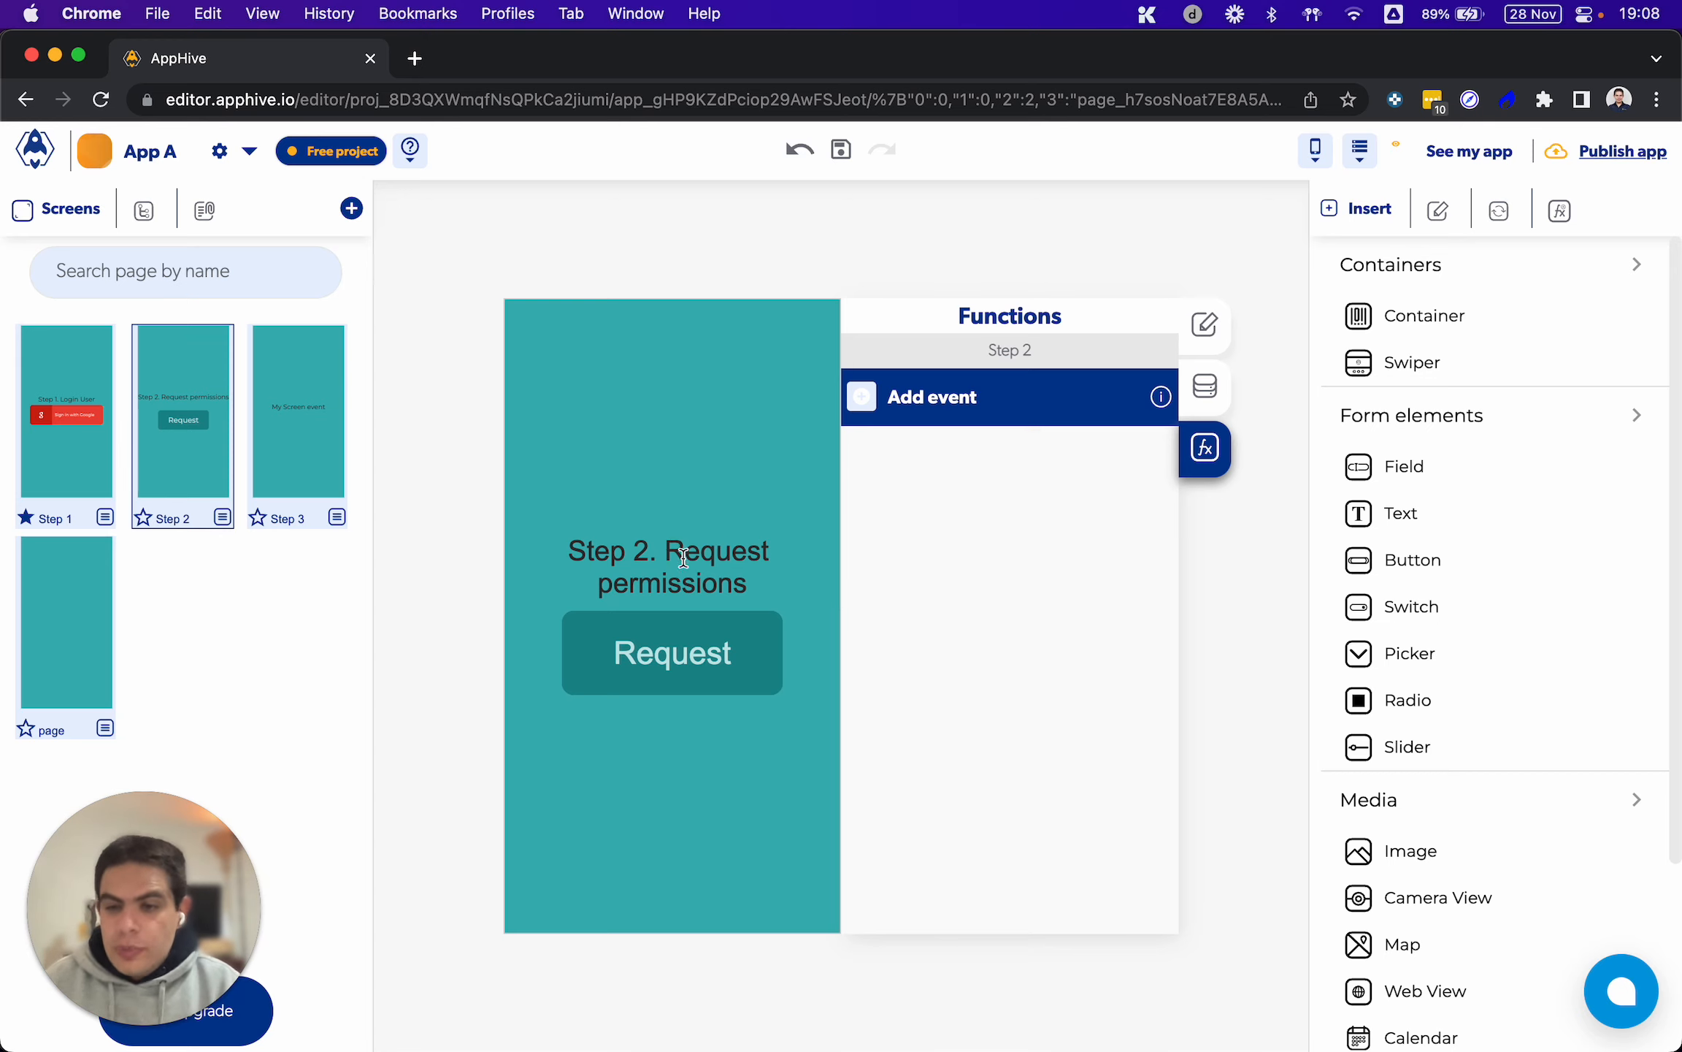
pyautogui.click(737, 618)
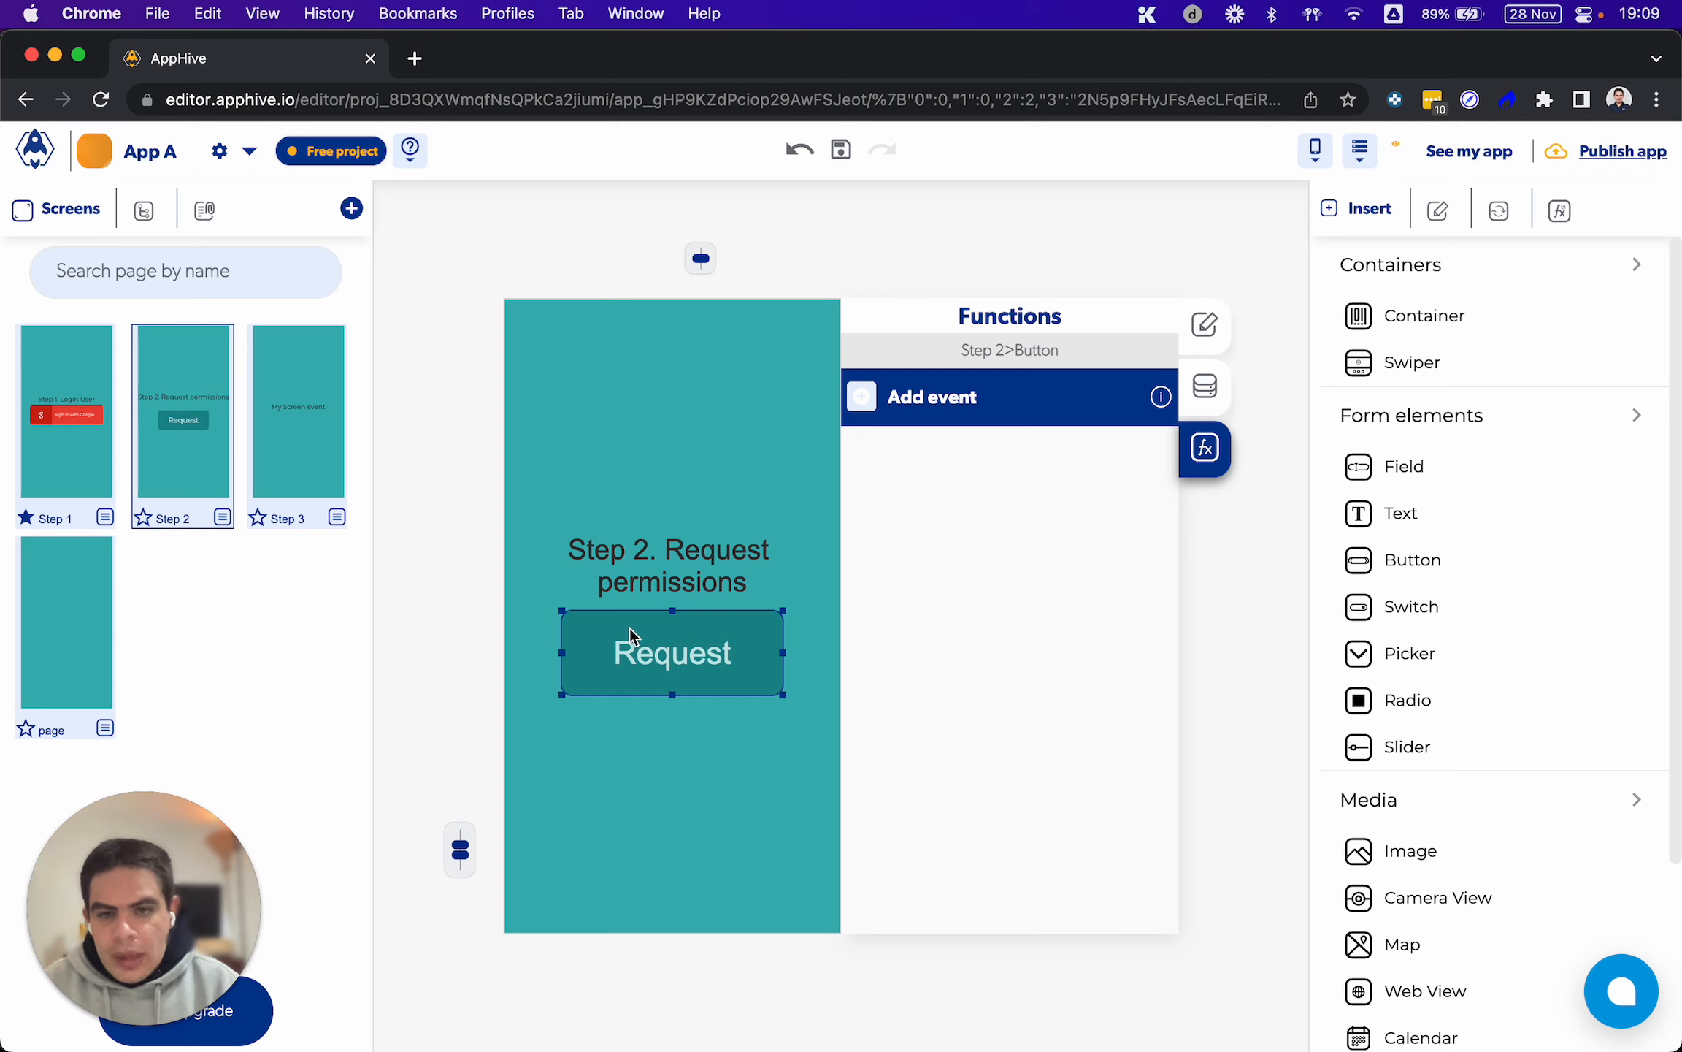
pyautogui.click(867, 403)
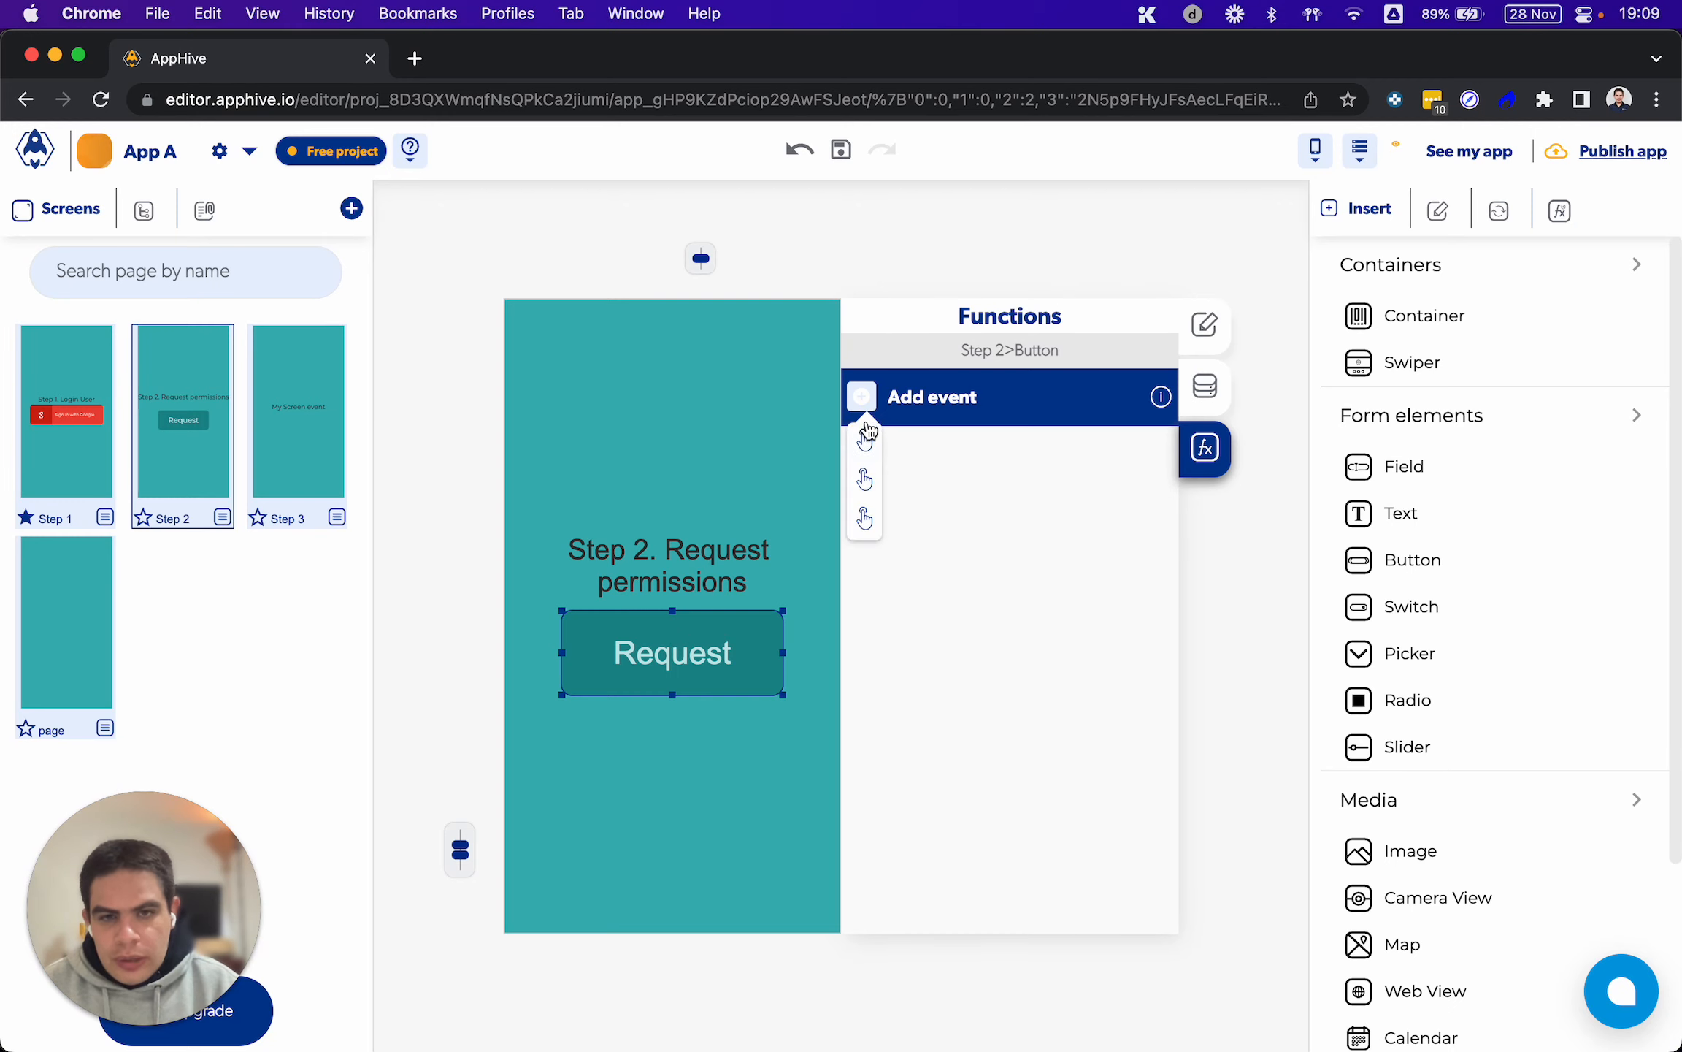
pyautogui.click(867, 477)
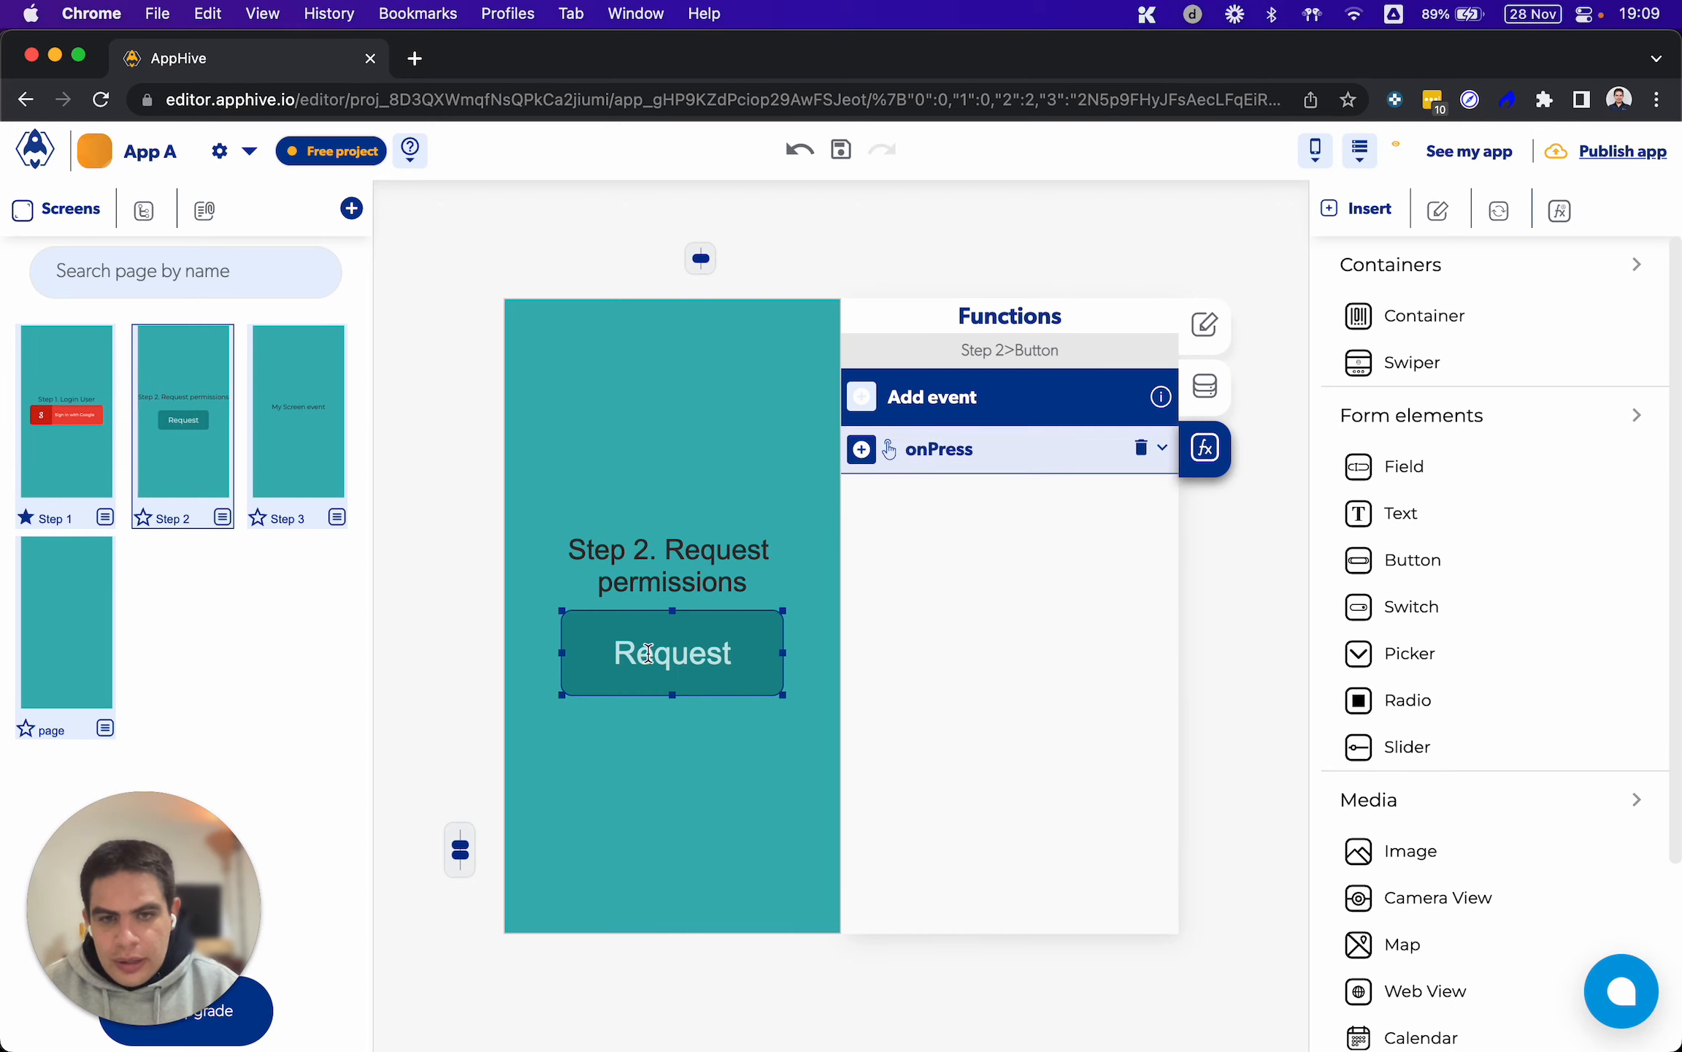
# Add the Push Notifications function Request Premission to the Request button's onPress event
pyautogui.click(863, 449)
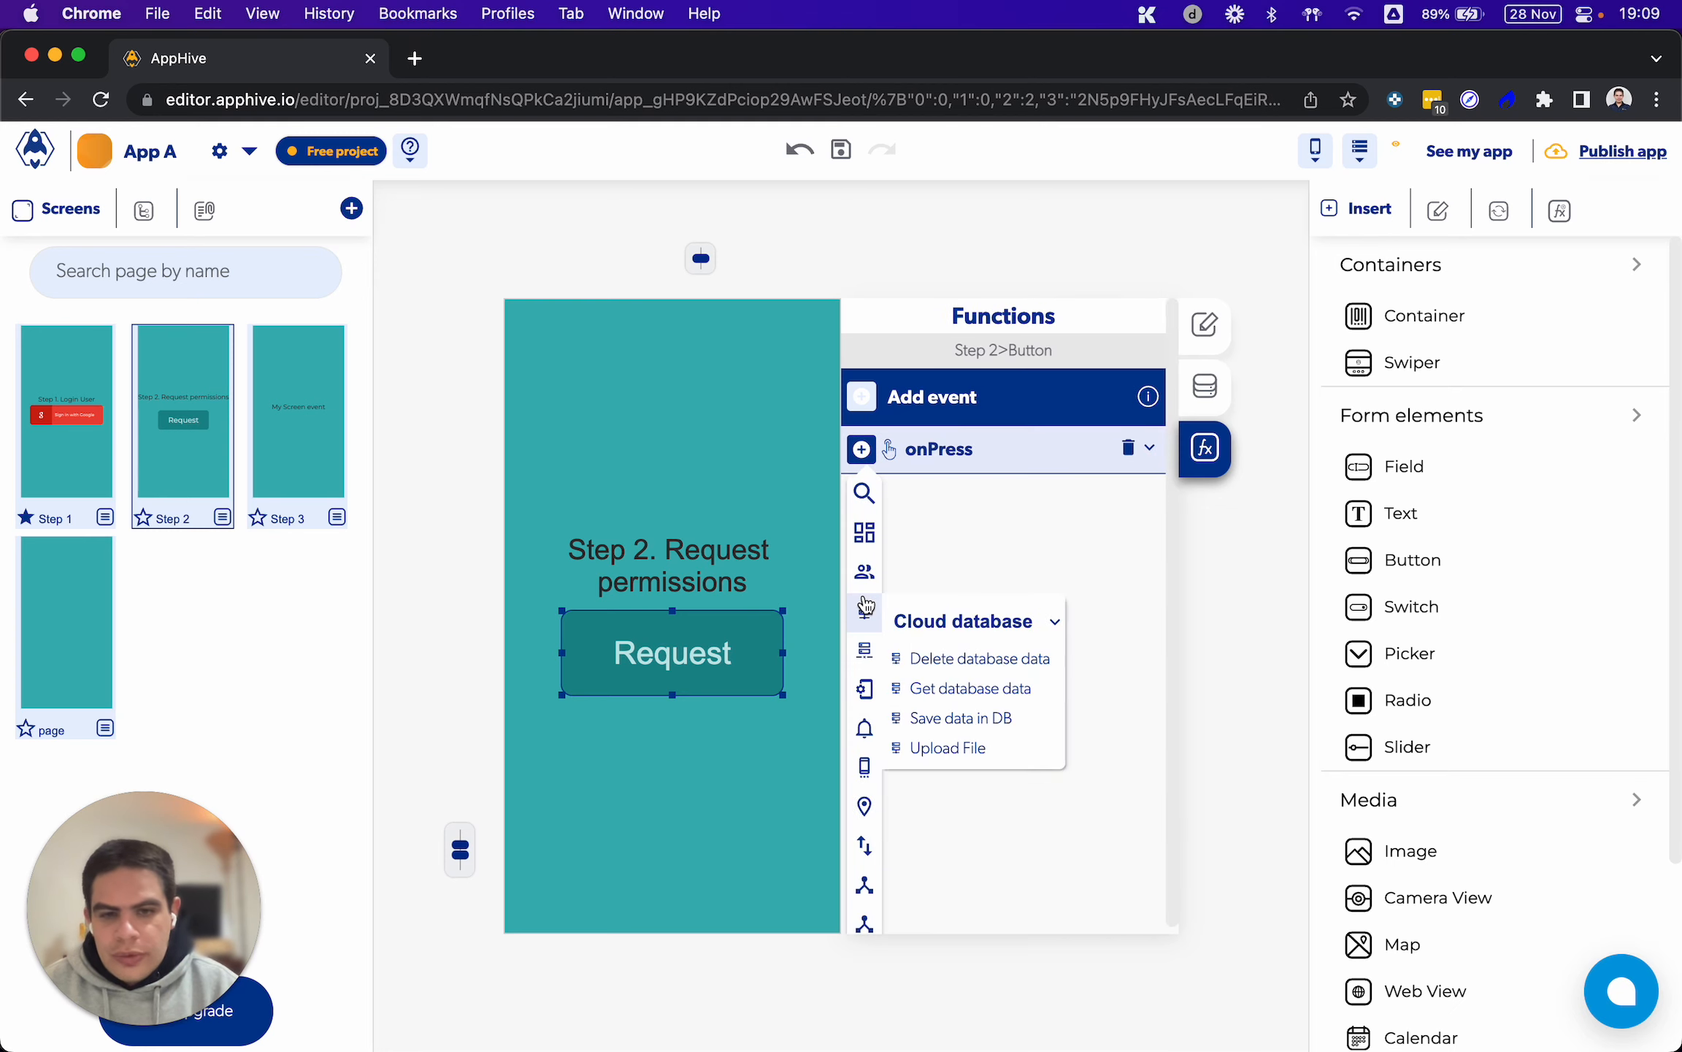
pyautogui.scroll(-2, 865, 604)
pyautogui.moveTo(870, 757)
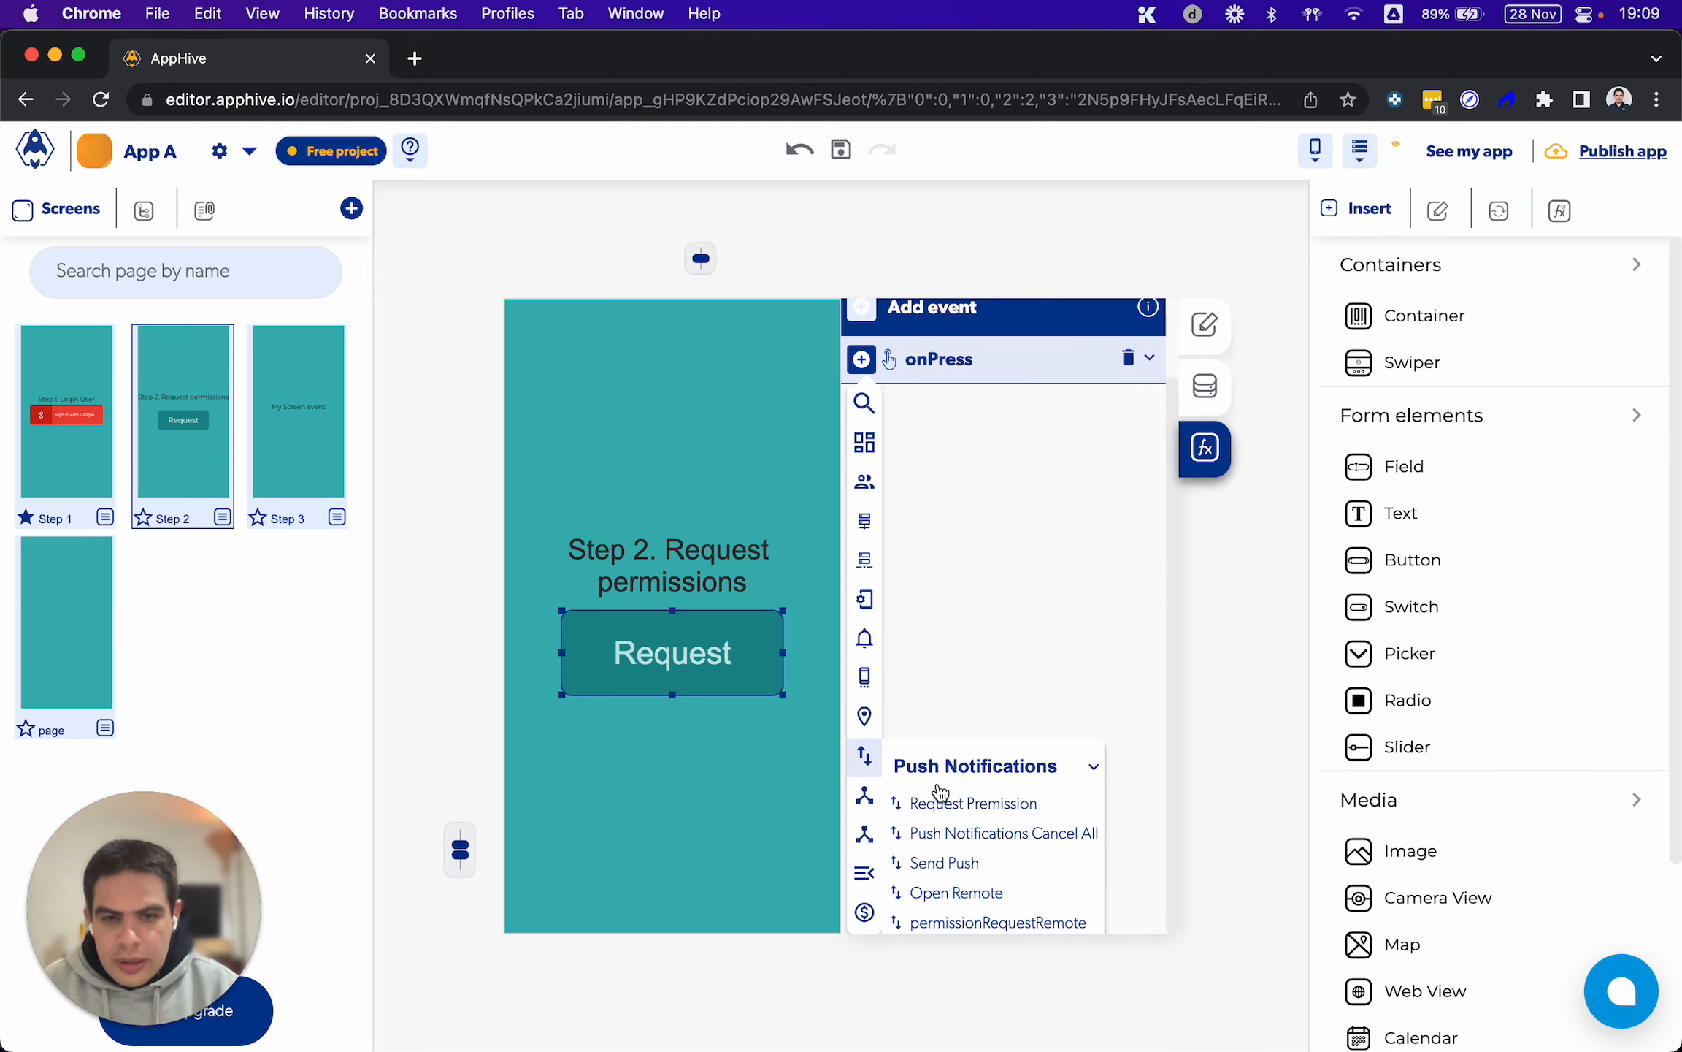
pyautogui.scroll(-1, 941, 793)
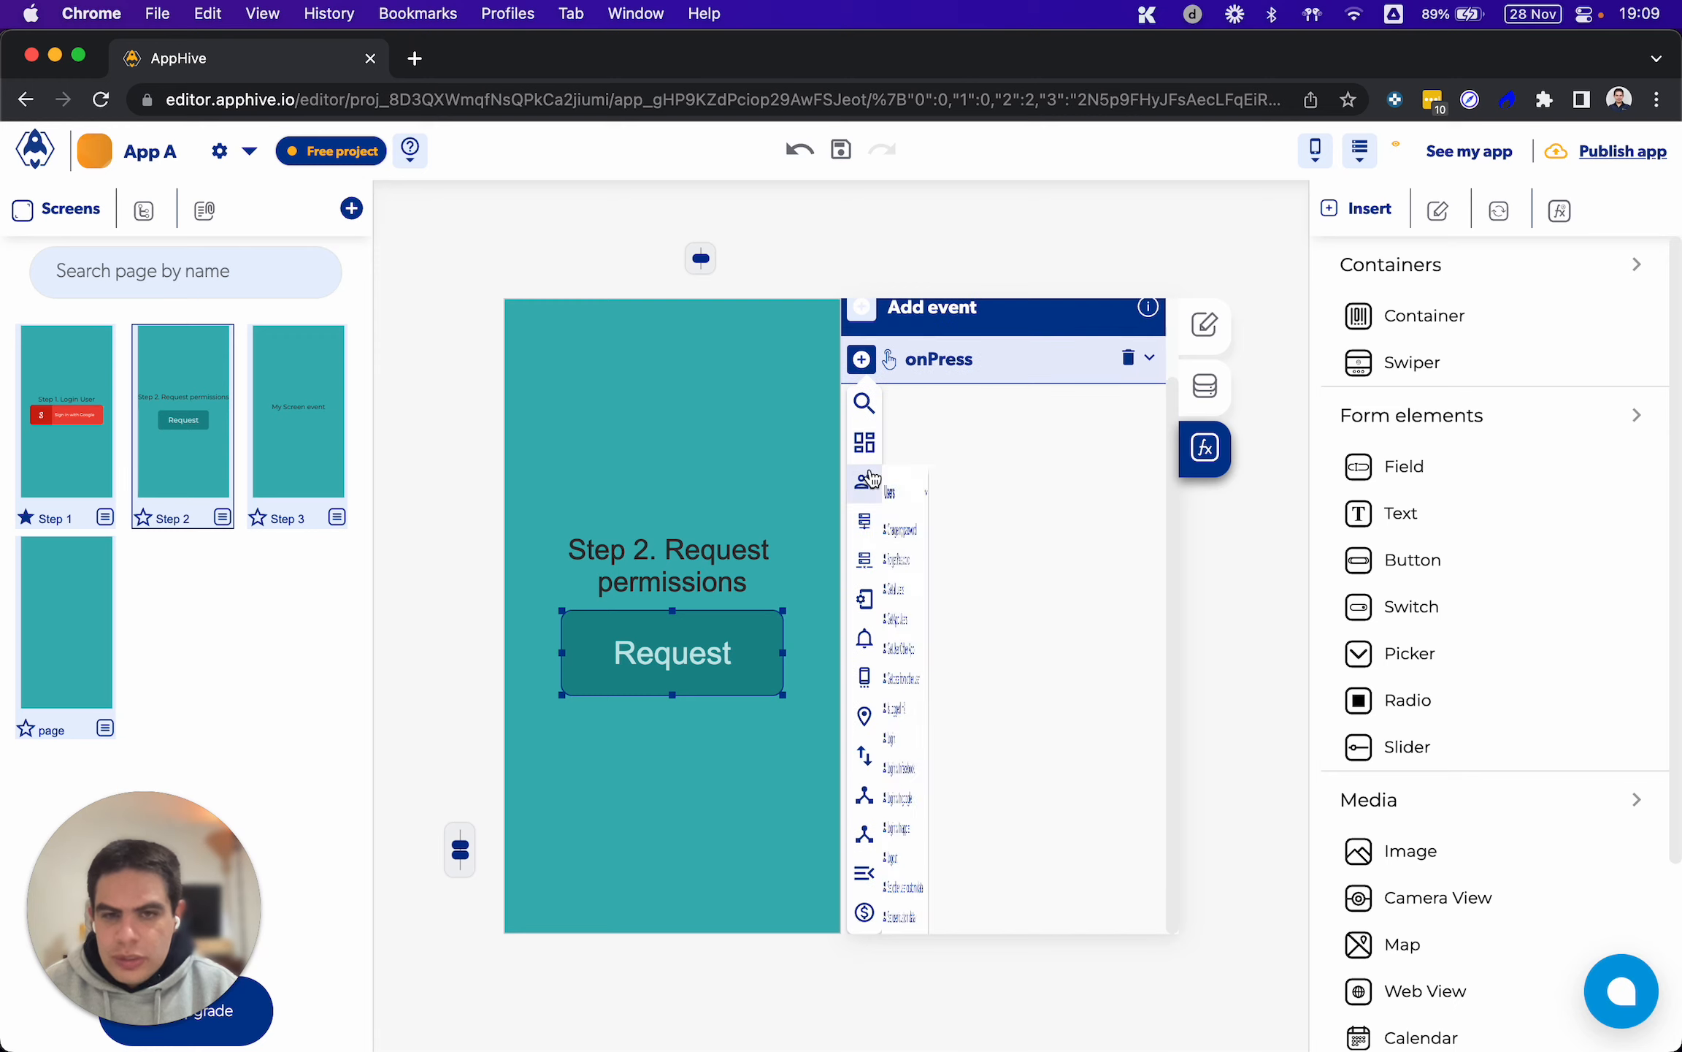
pyautogui.moveTo(870, 422)
pyautogui.click(947, 471)
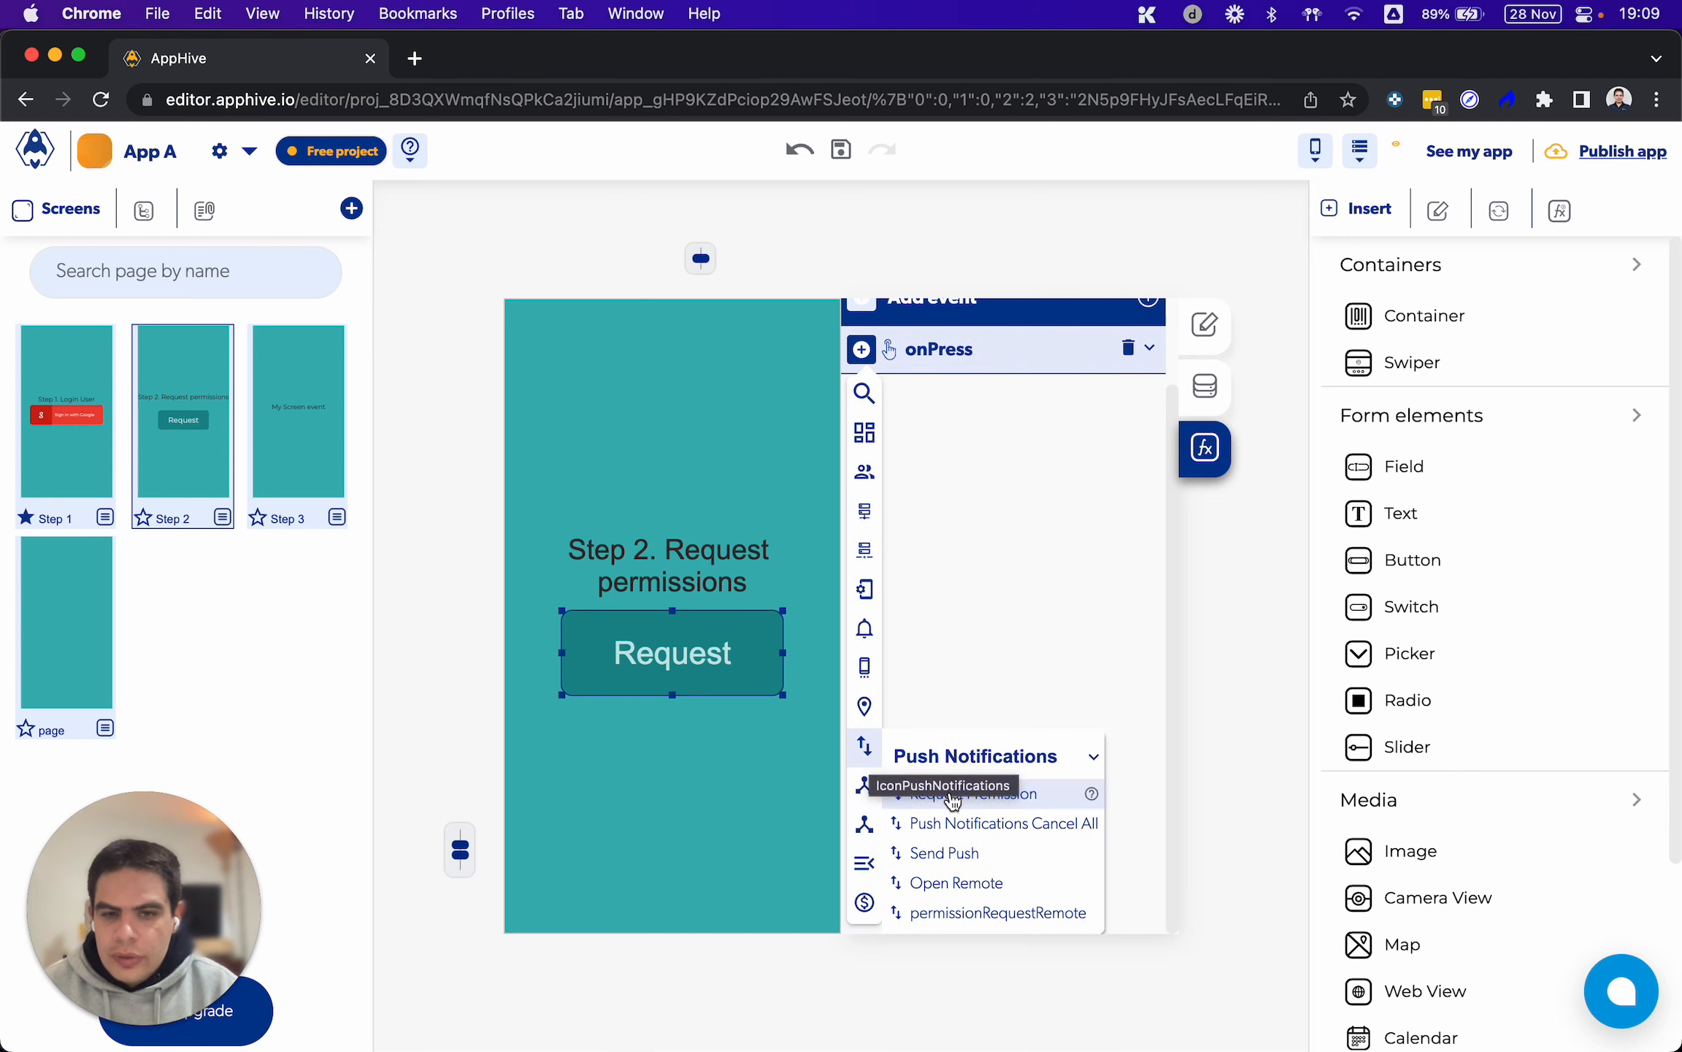
pyautogui.click(973, 796)
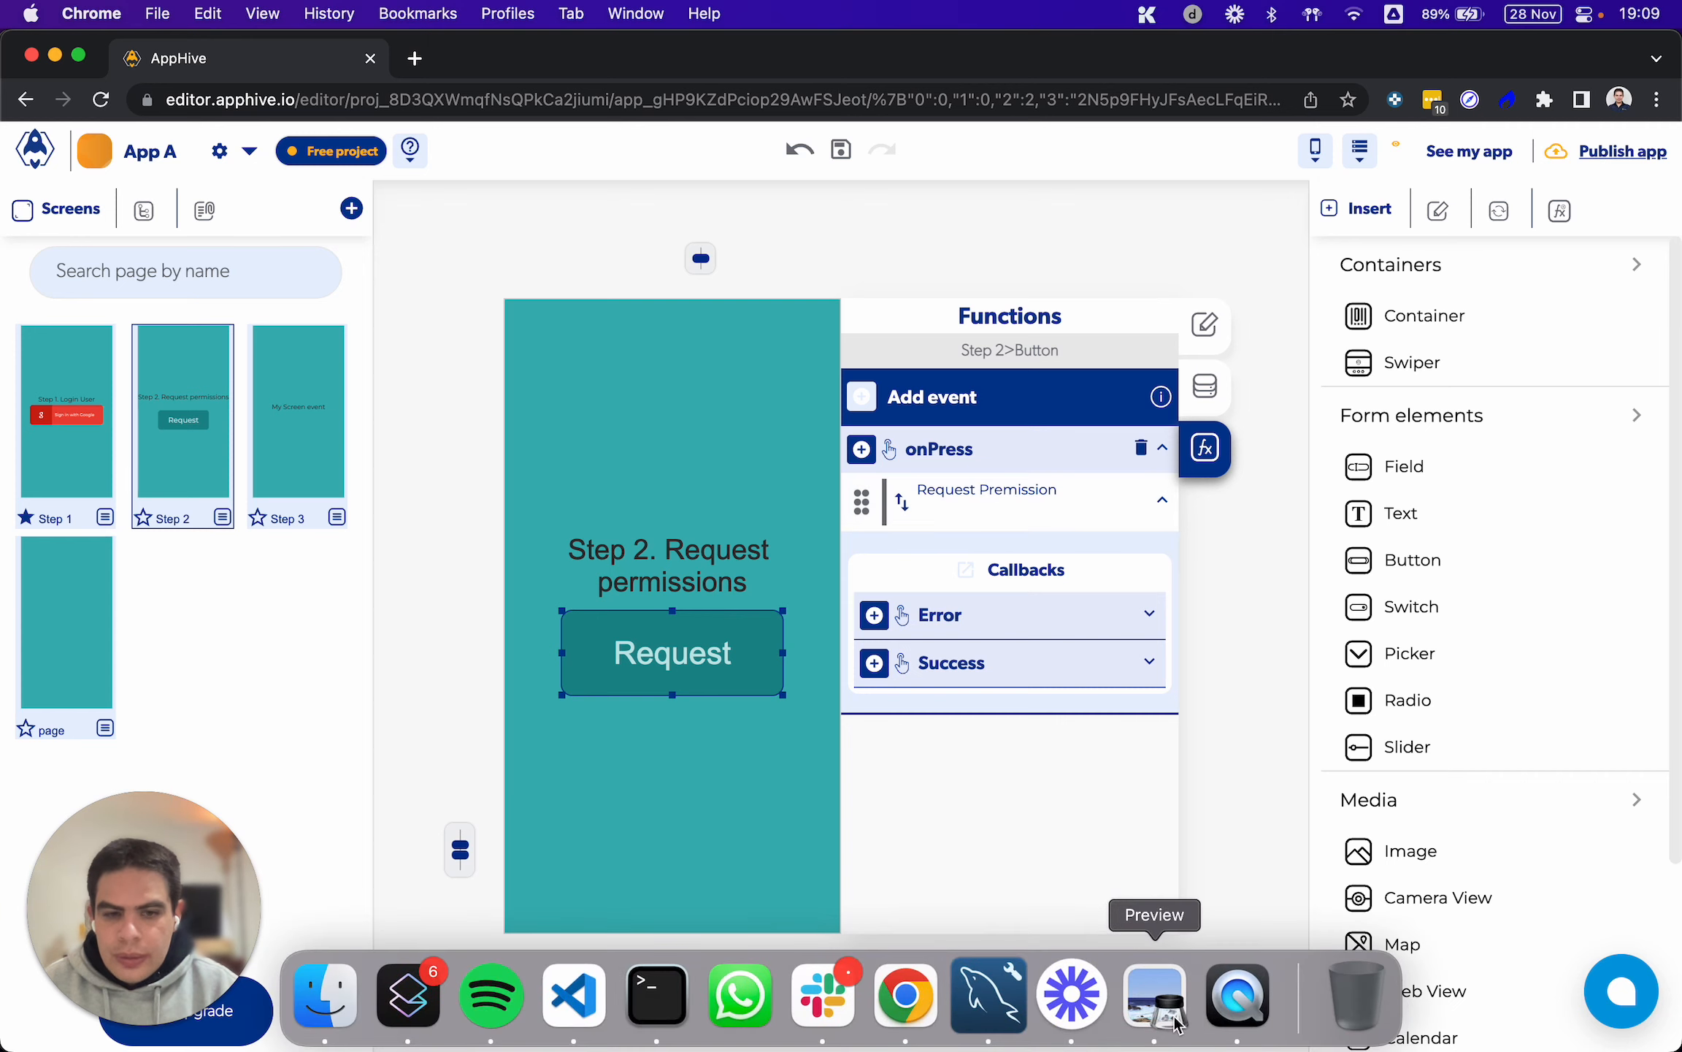
# Switch to QuickTime Player to view the app running on the phone, and return to the App A editor in Chrome
pyautogui.click(1238, 995)
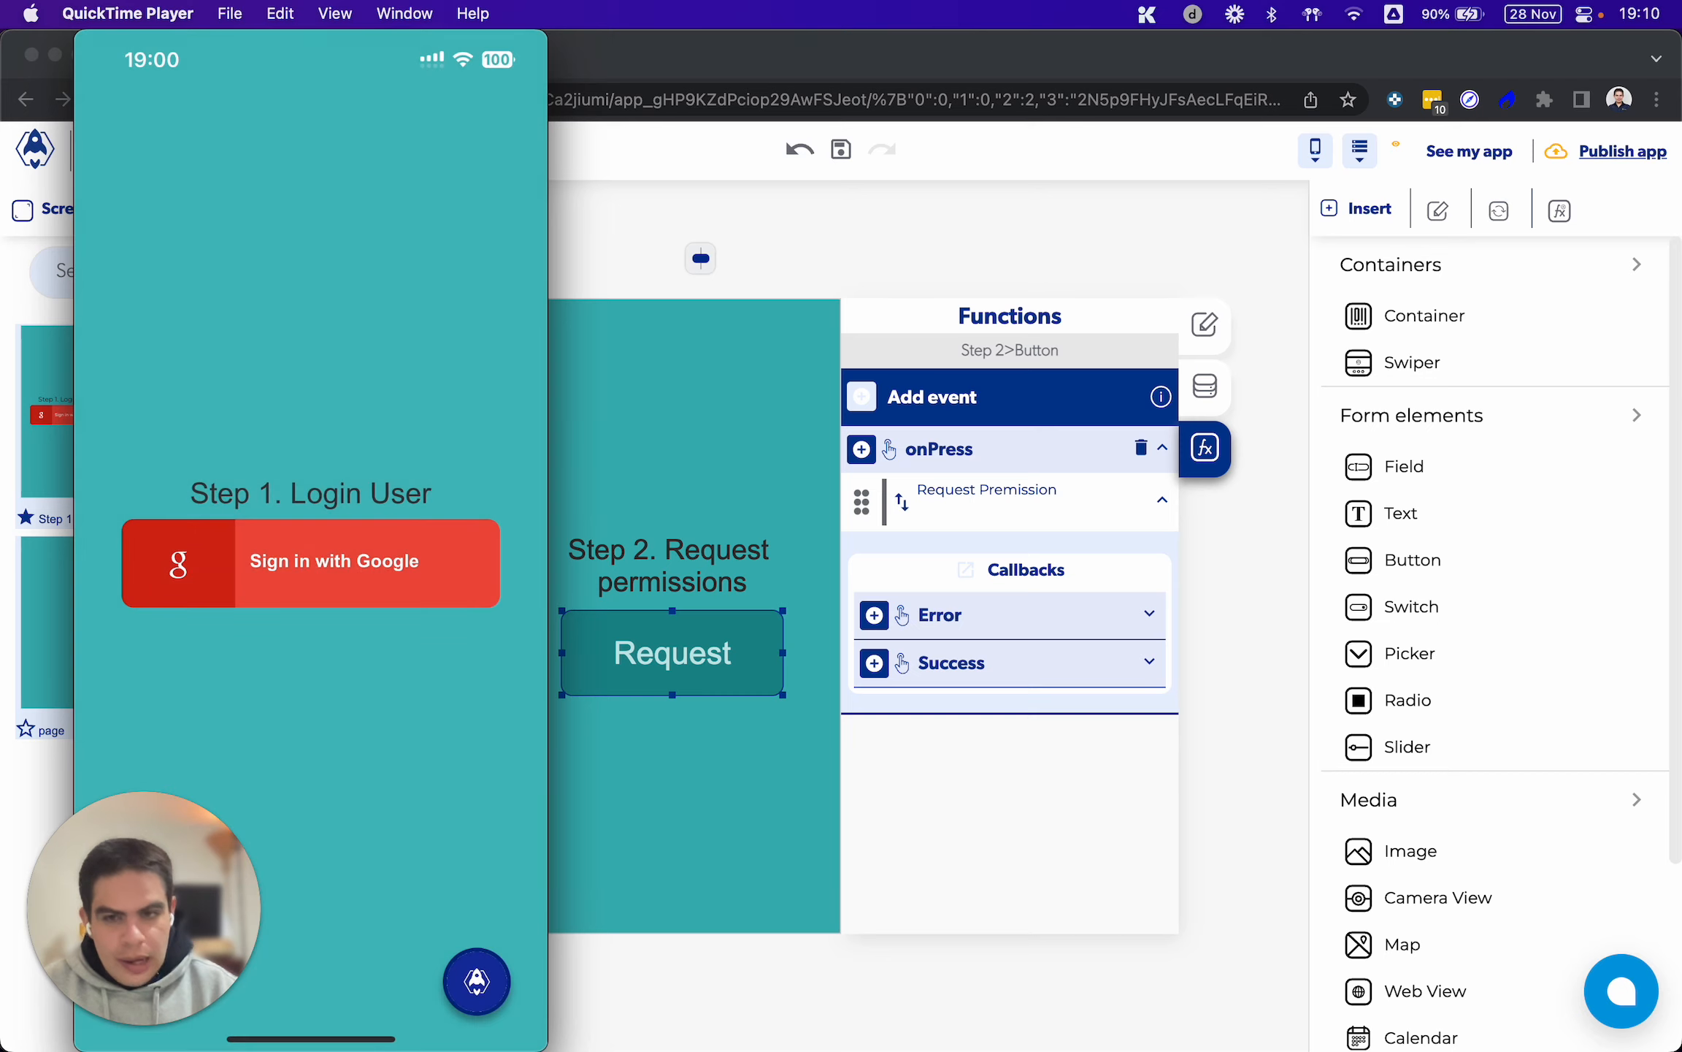
pyautogui.click(1015, 590)
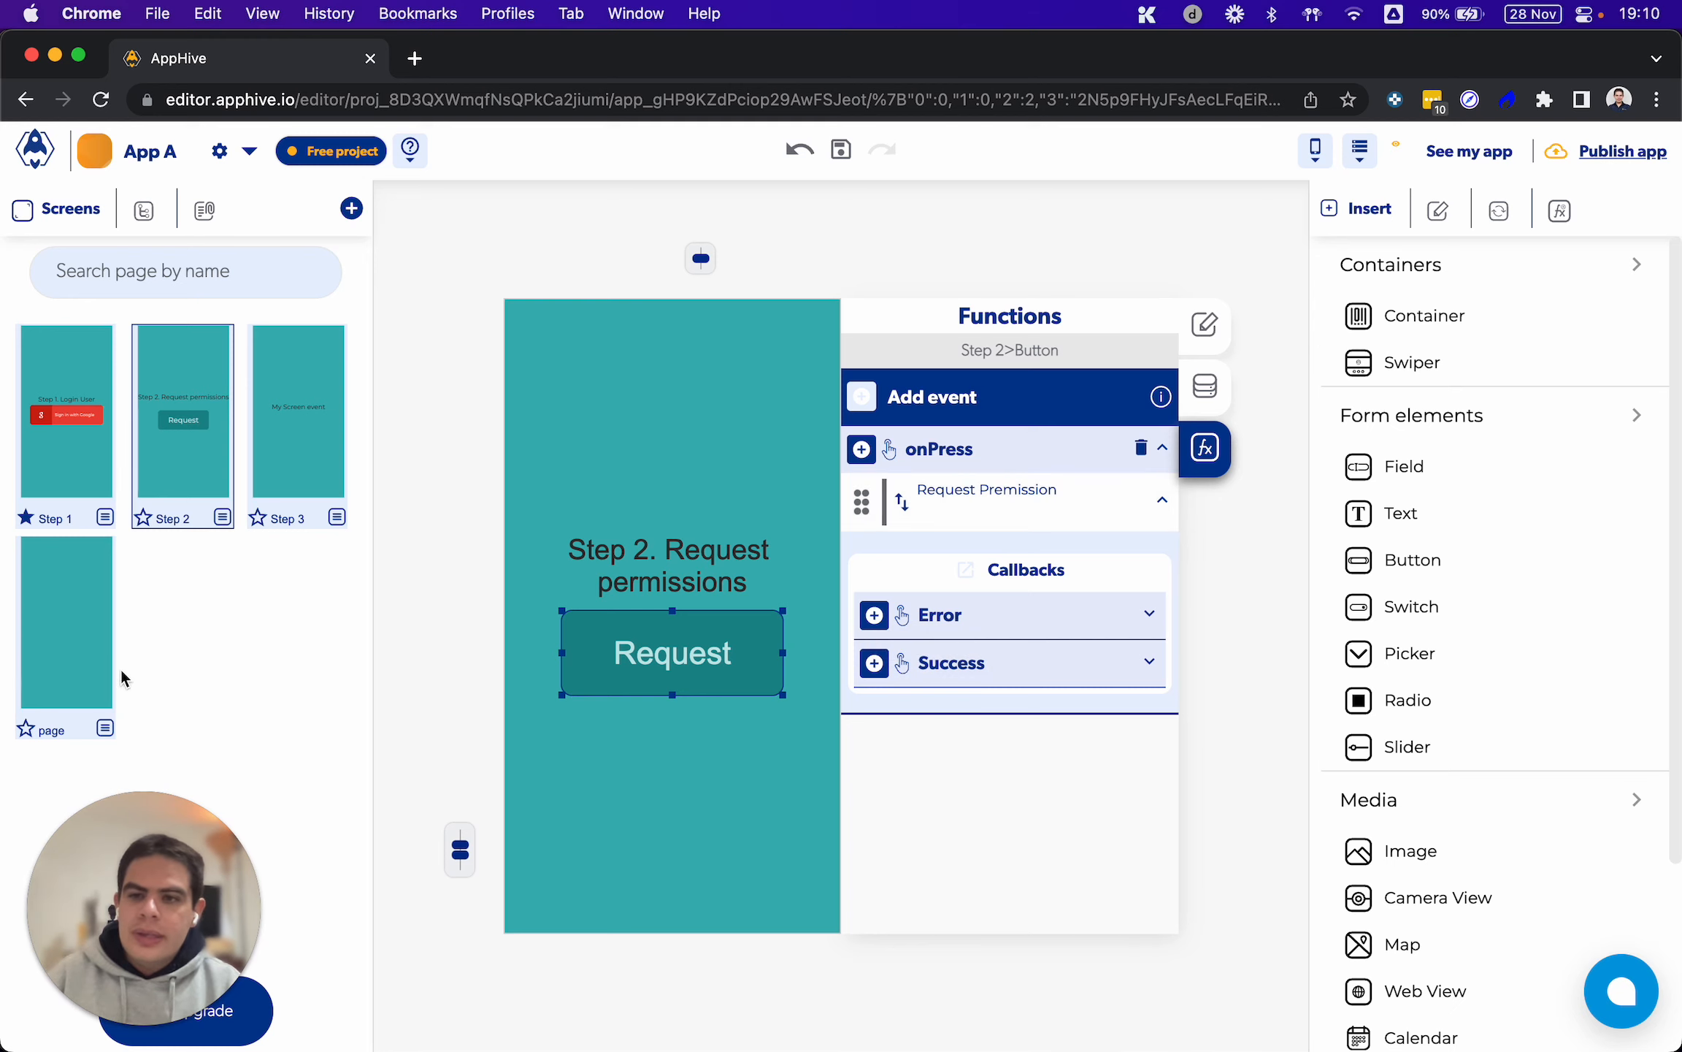
# Add a new screen to App A from the themeapp Home template
pyautogui.click(352, 208)
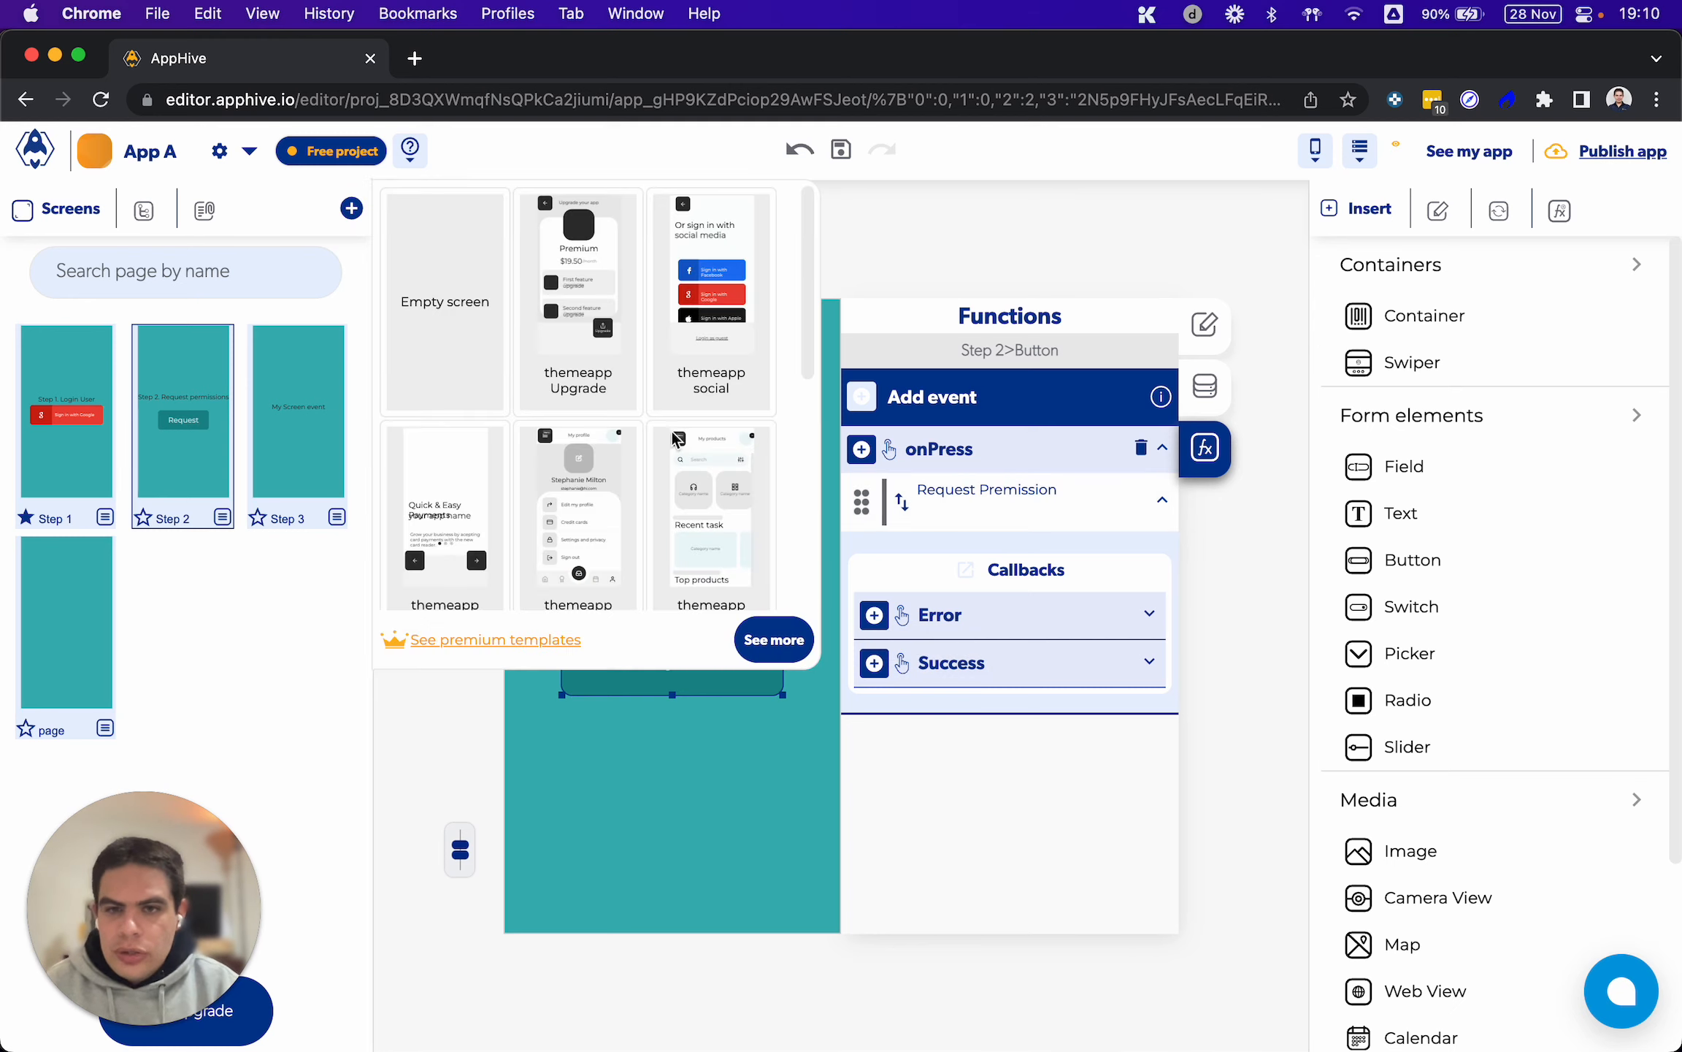
pyautogui.scroll(-1, 661, 479)
pyautogui.click(719, 482)
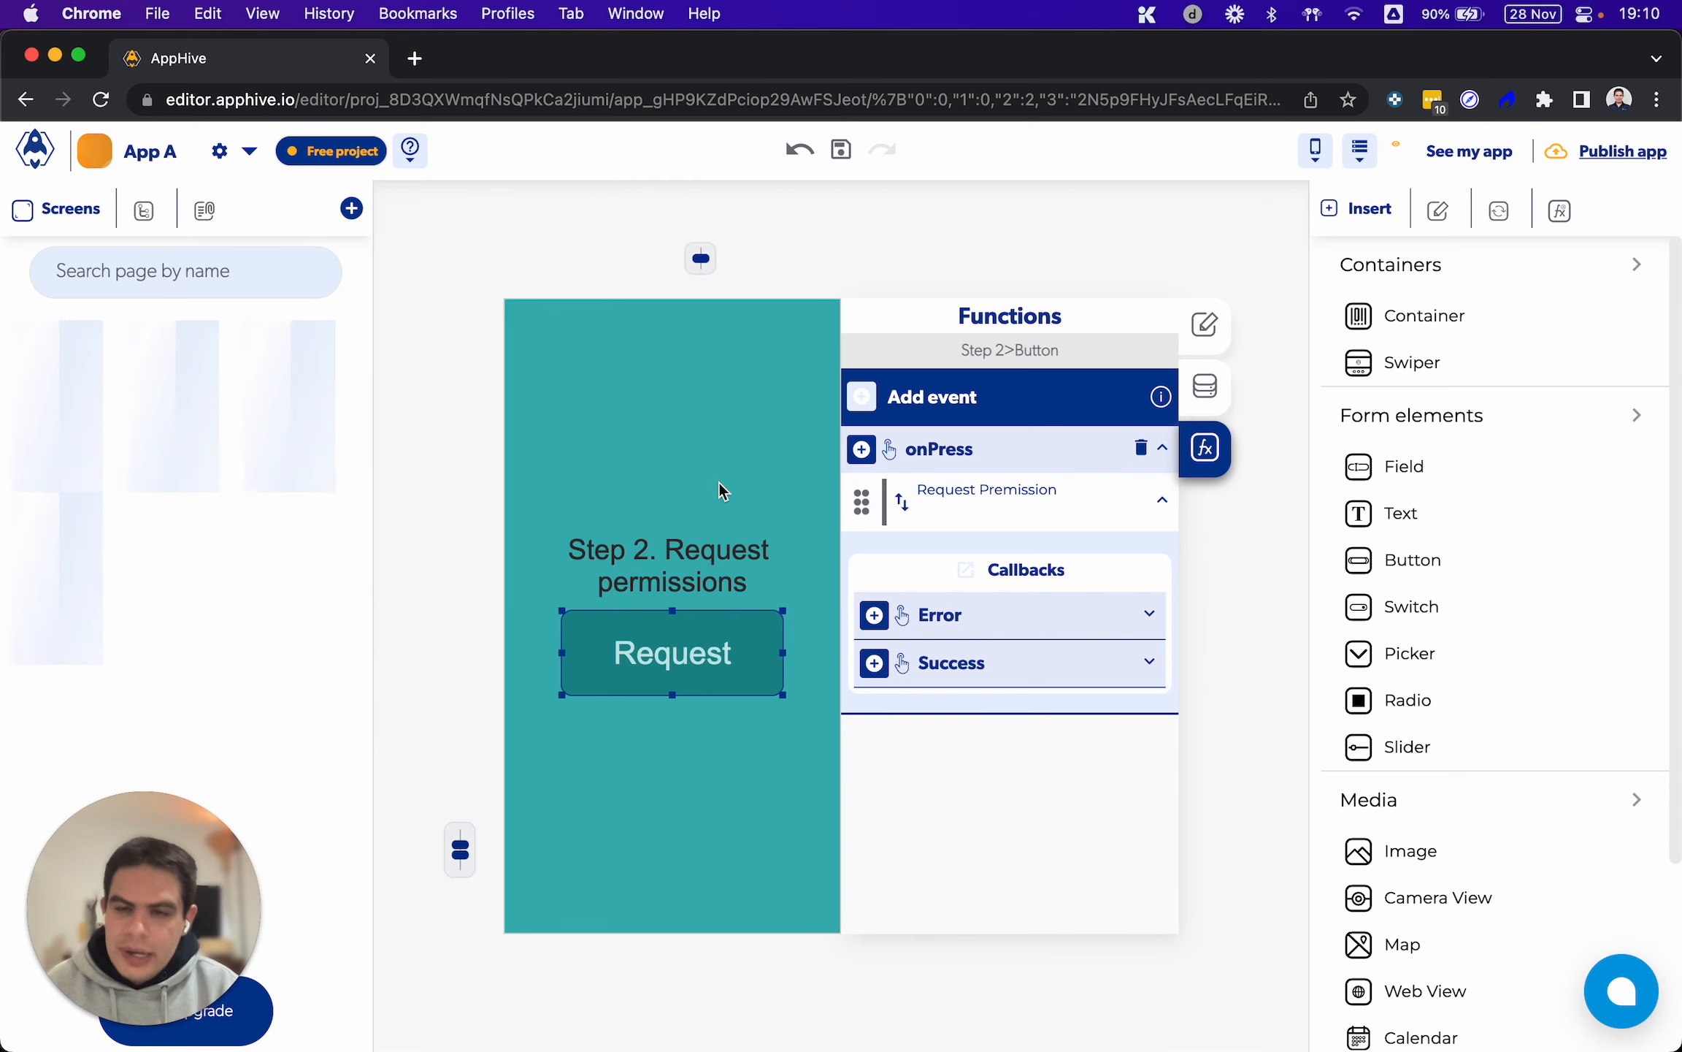
# Add an onLoad event to the Home screen and give it the Push Notifications function Request Premission
pyautogui.click(853, 400)
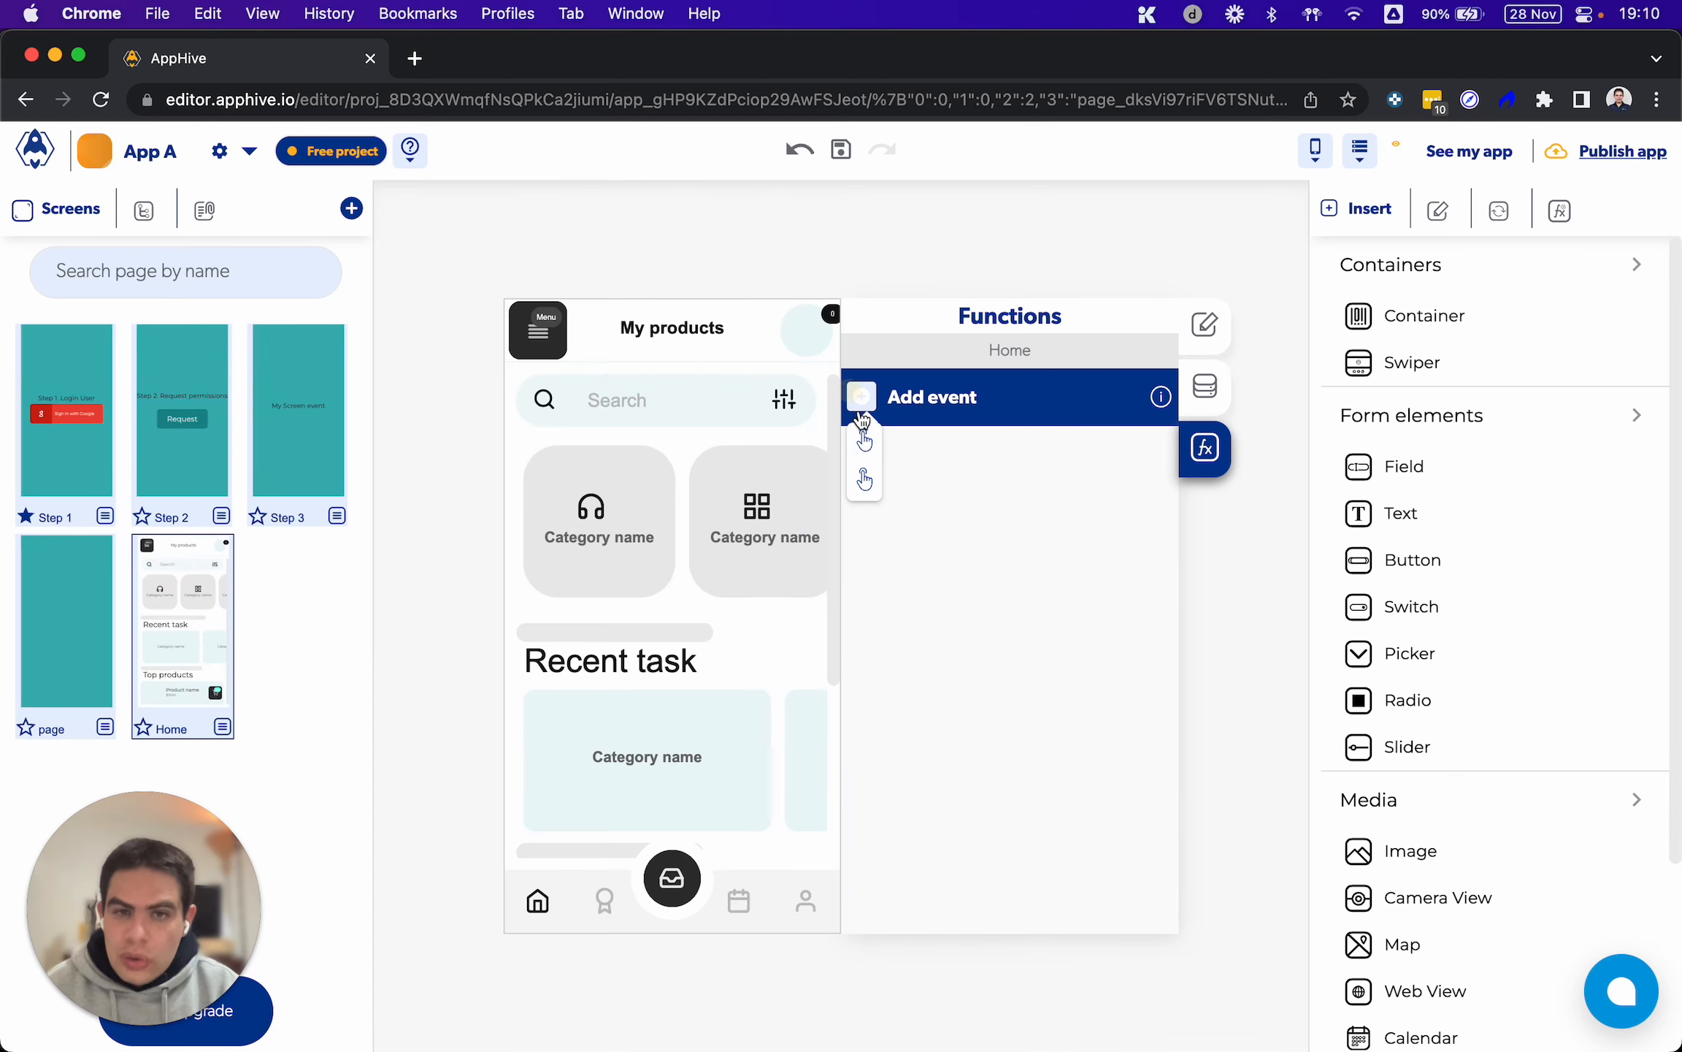
pyautogui.click(860, 438)
pyautogui.click(863, 450)
pyautogui.scroll(-2, 869, 460)
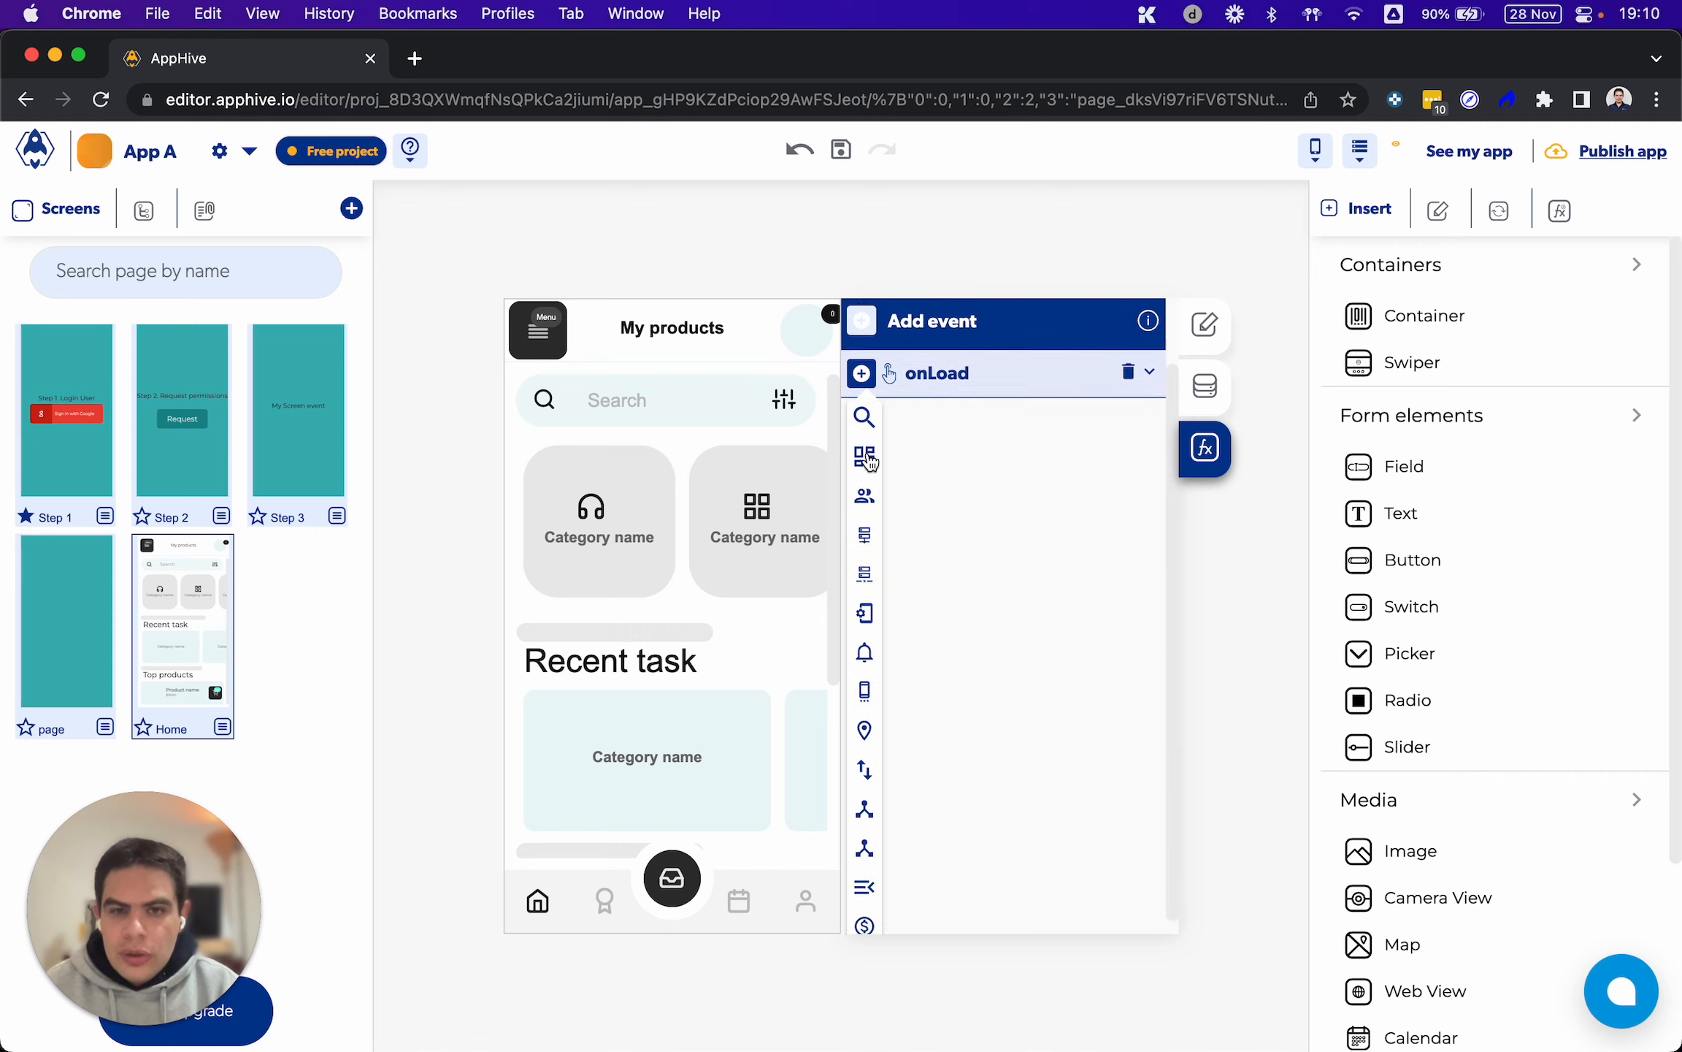
pyautogui.moveTo(867, 737)
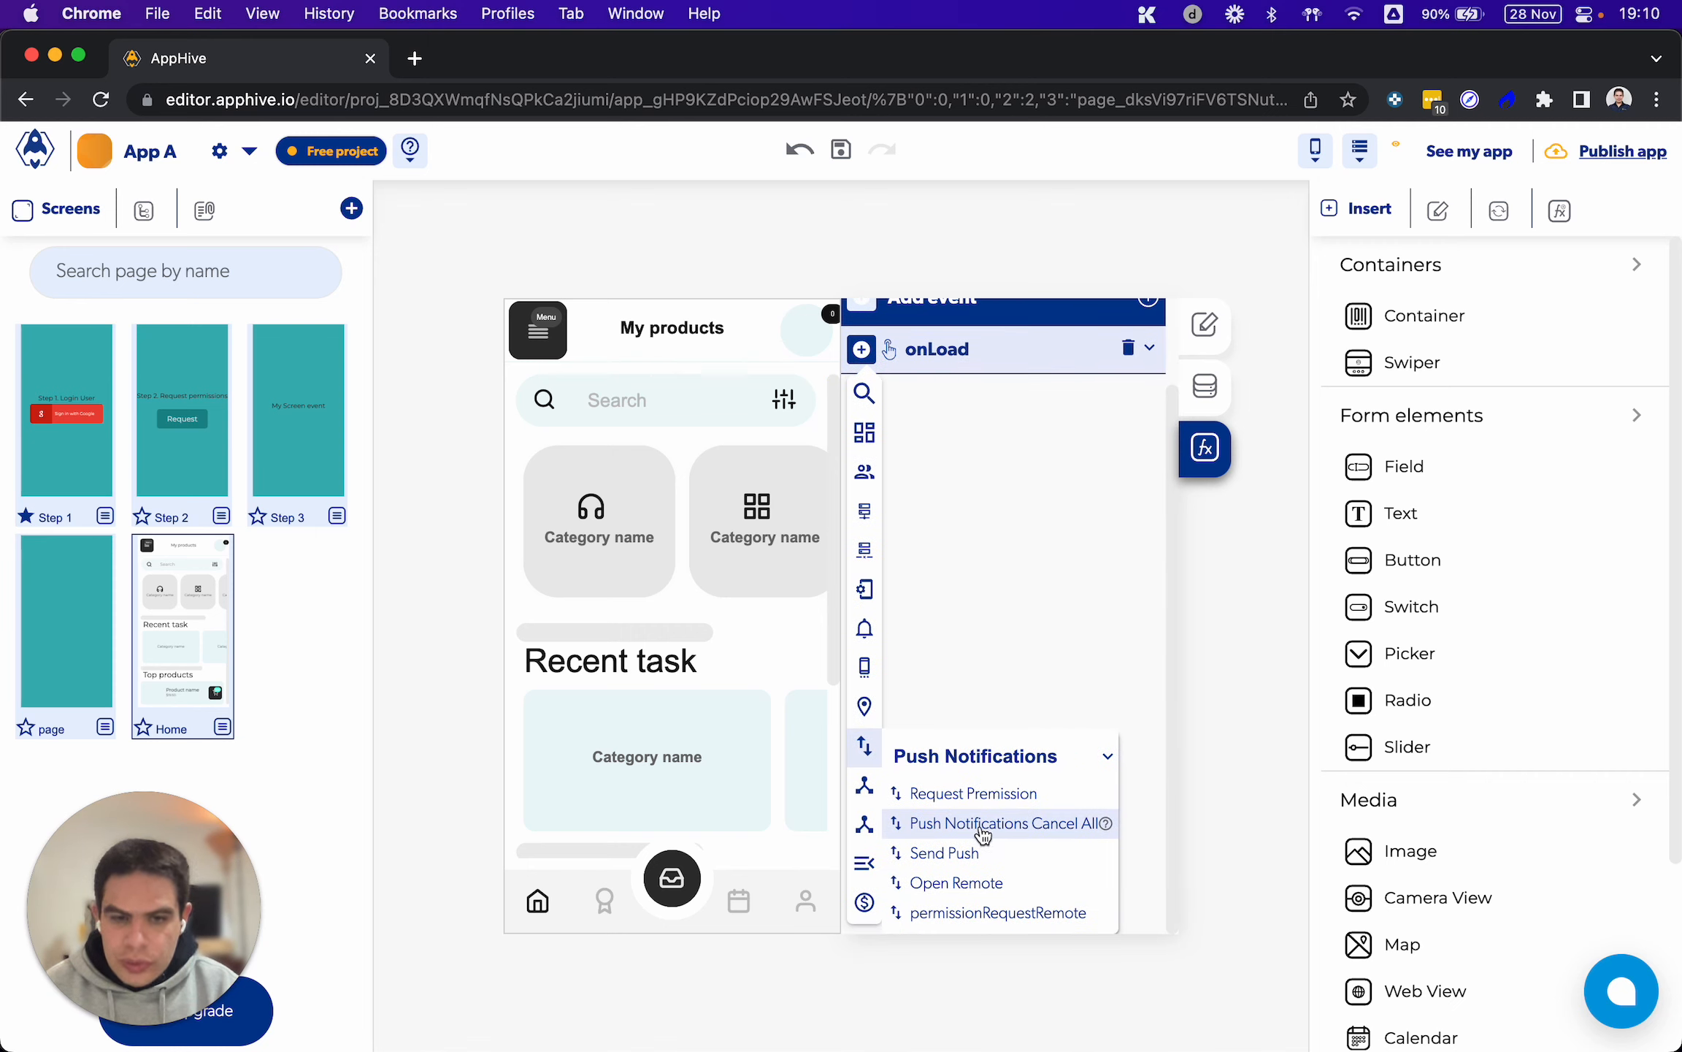
pyautogui.click(974, 794)
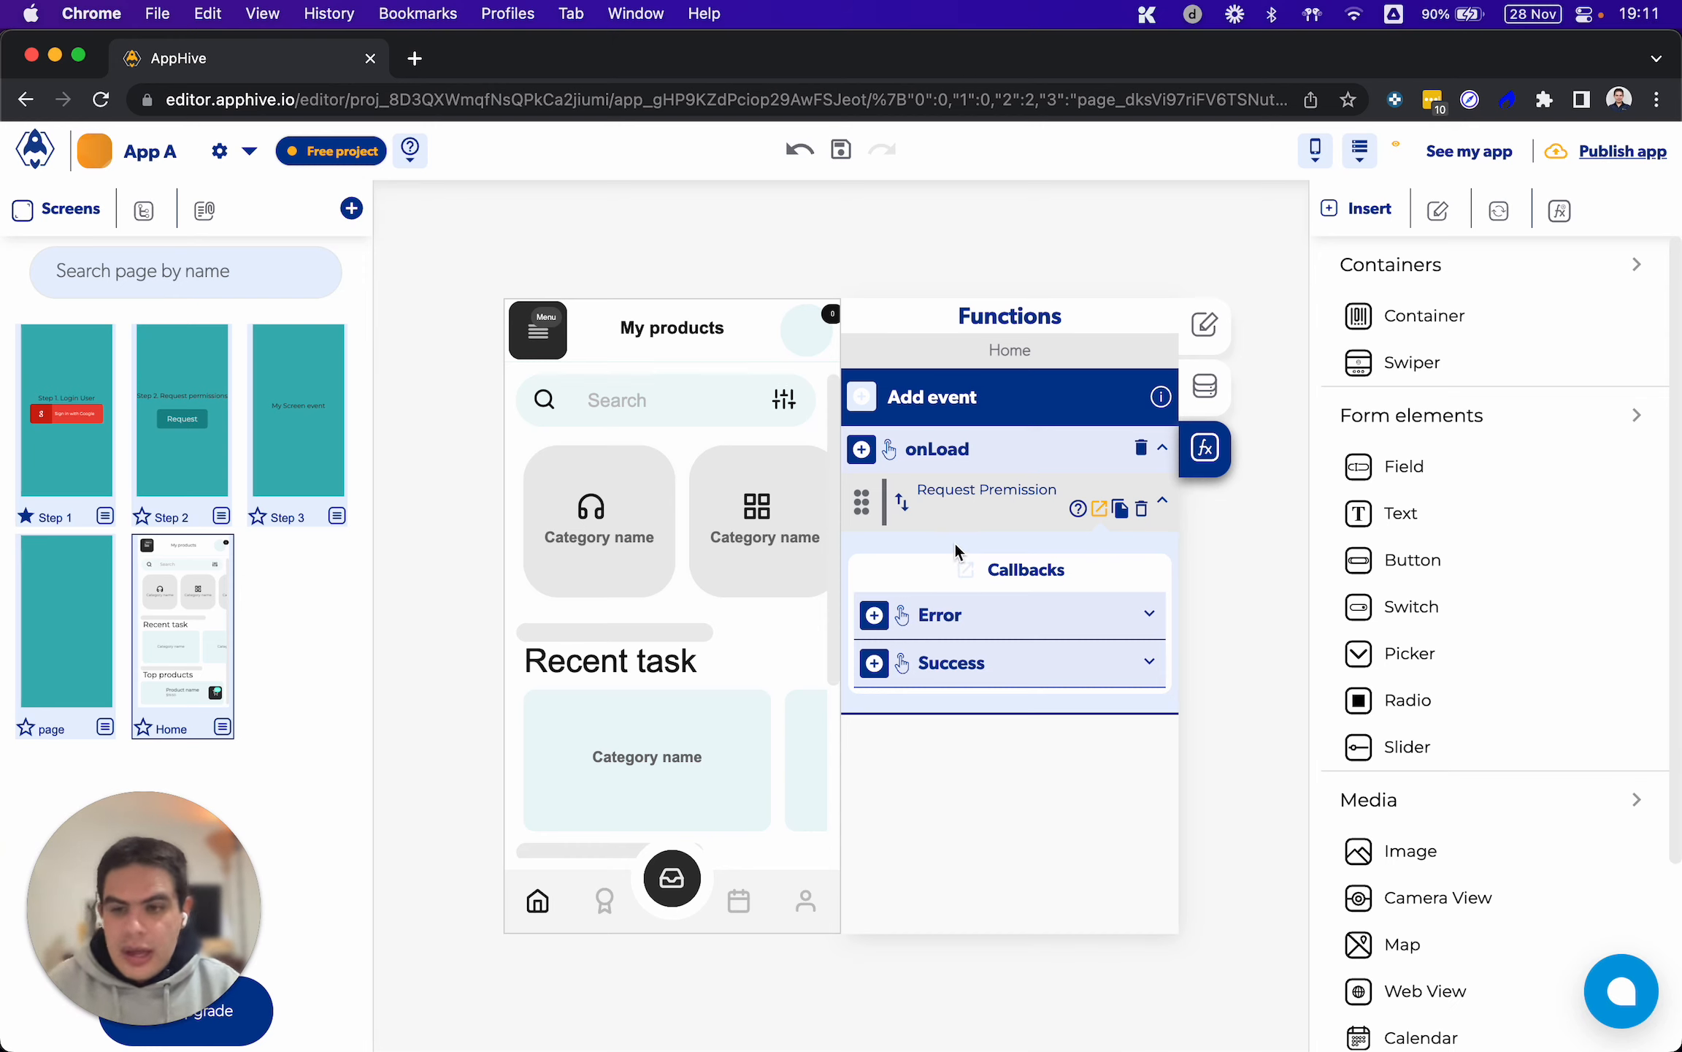
pyautogui.click(874, 614)
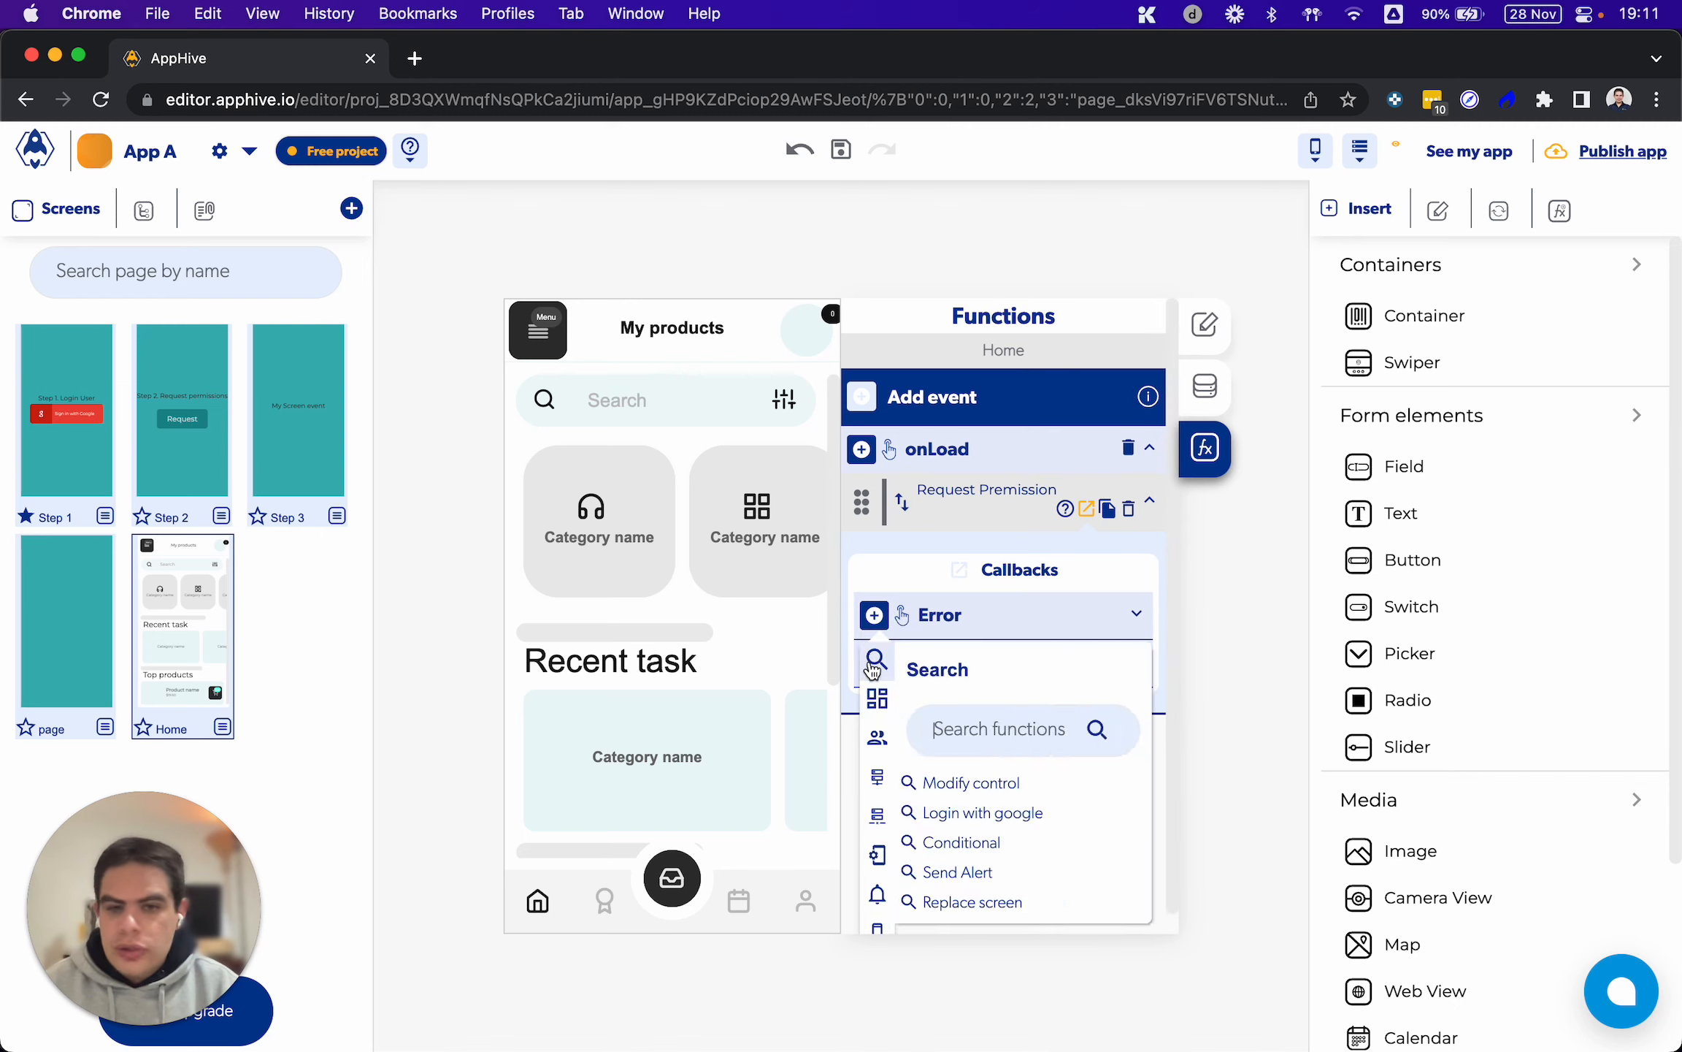
pyautogui.moveTo(877, 734)
pyautogui.scroll(-3, 877, 731)
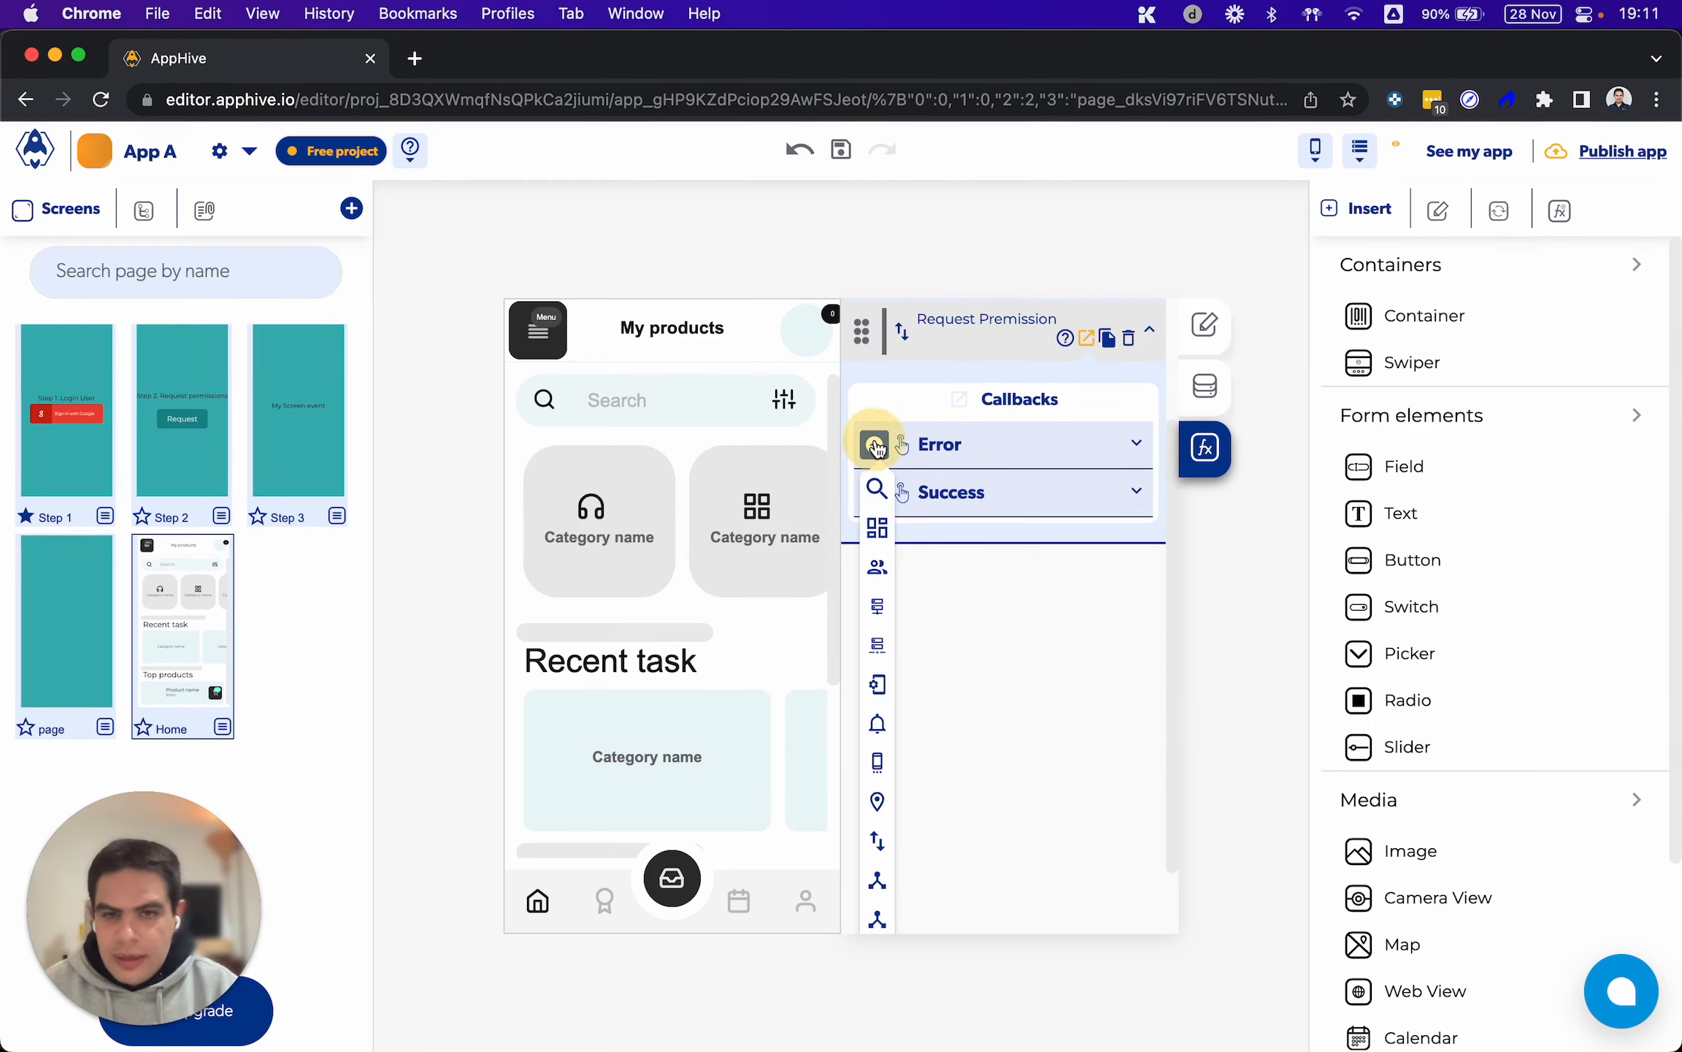
pyautogui.scroll(3, 898, 482)
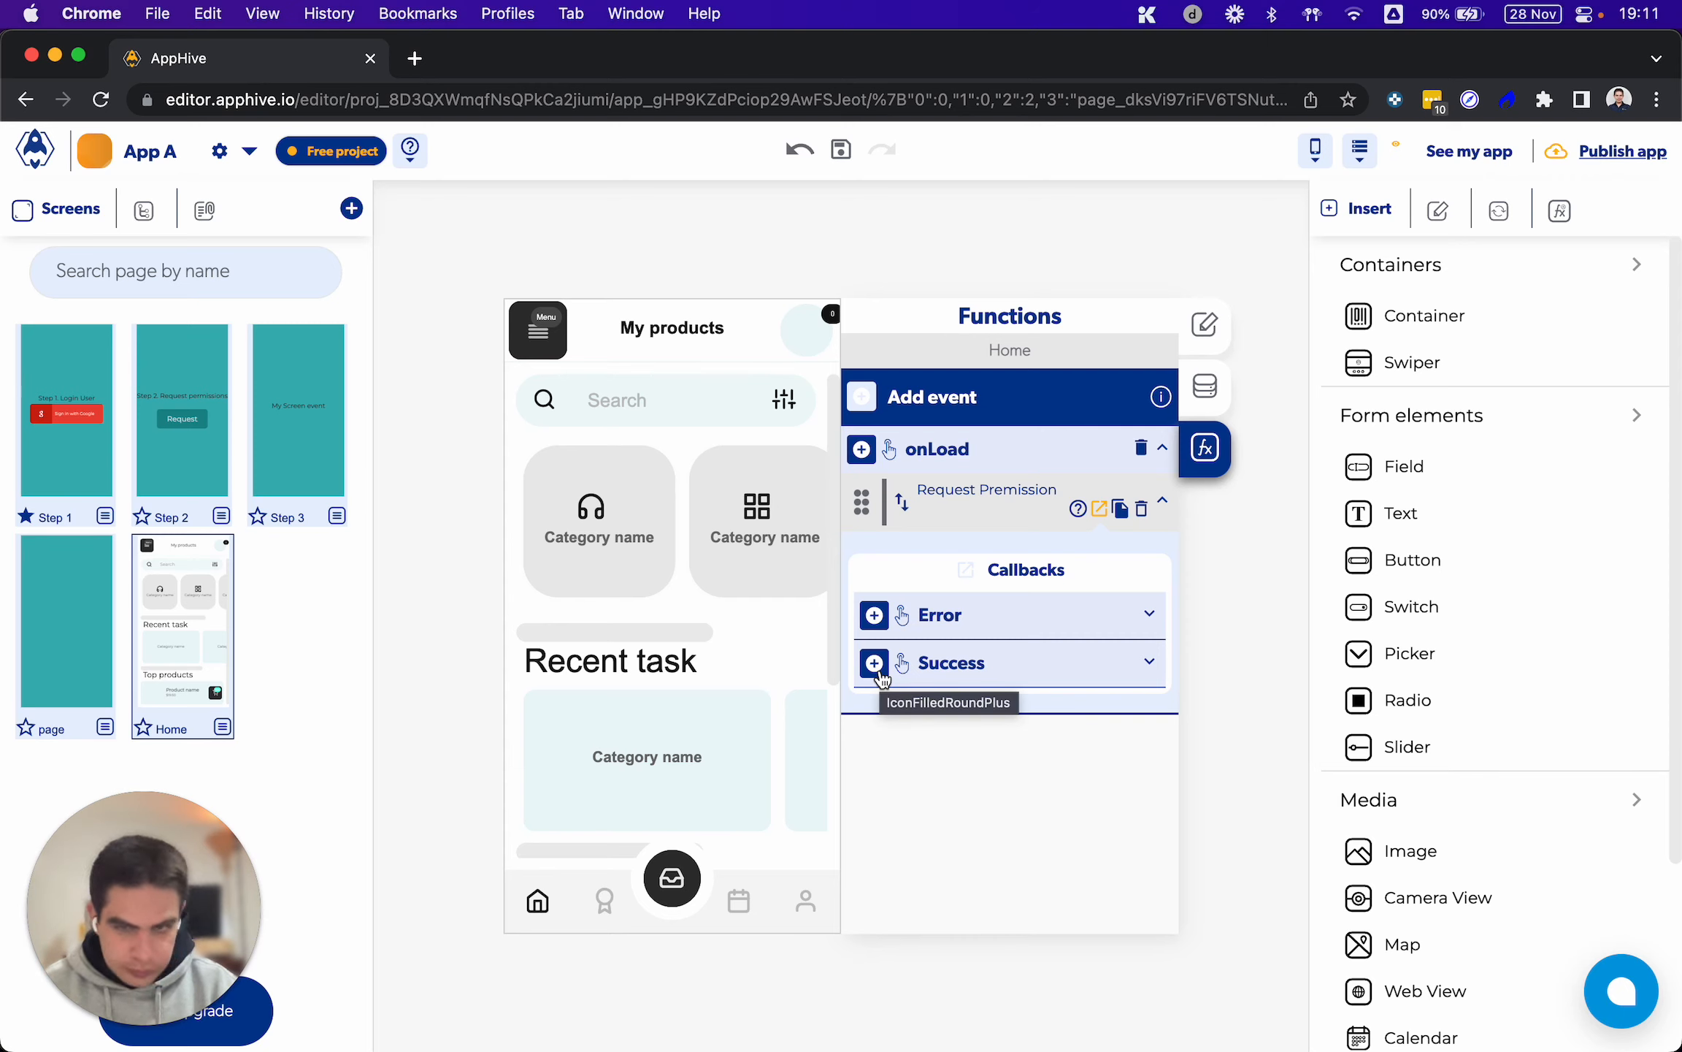
# Add a Replace screen function targeting Home to the Success callback of the Step 2 Request button's permission request
pyautogui.click(184, 442)
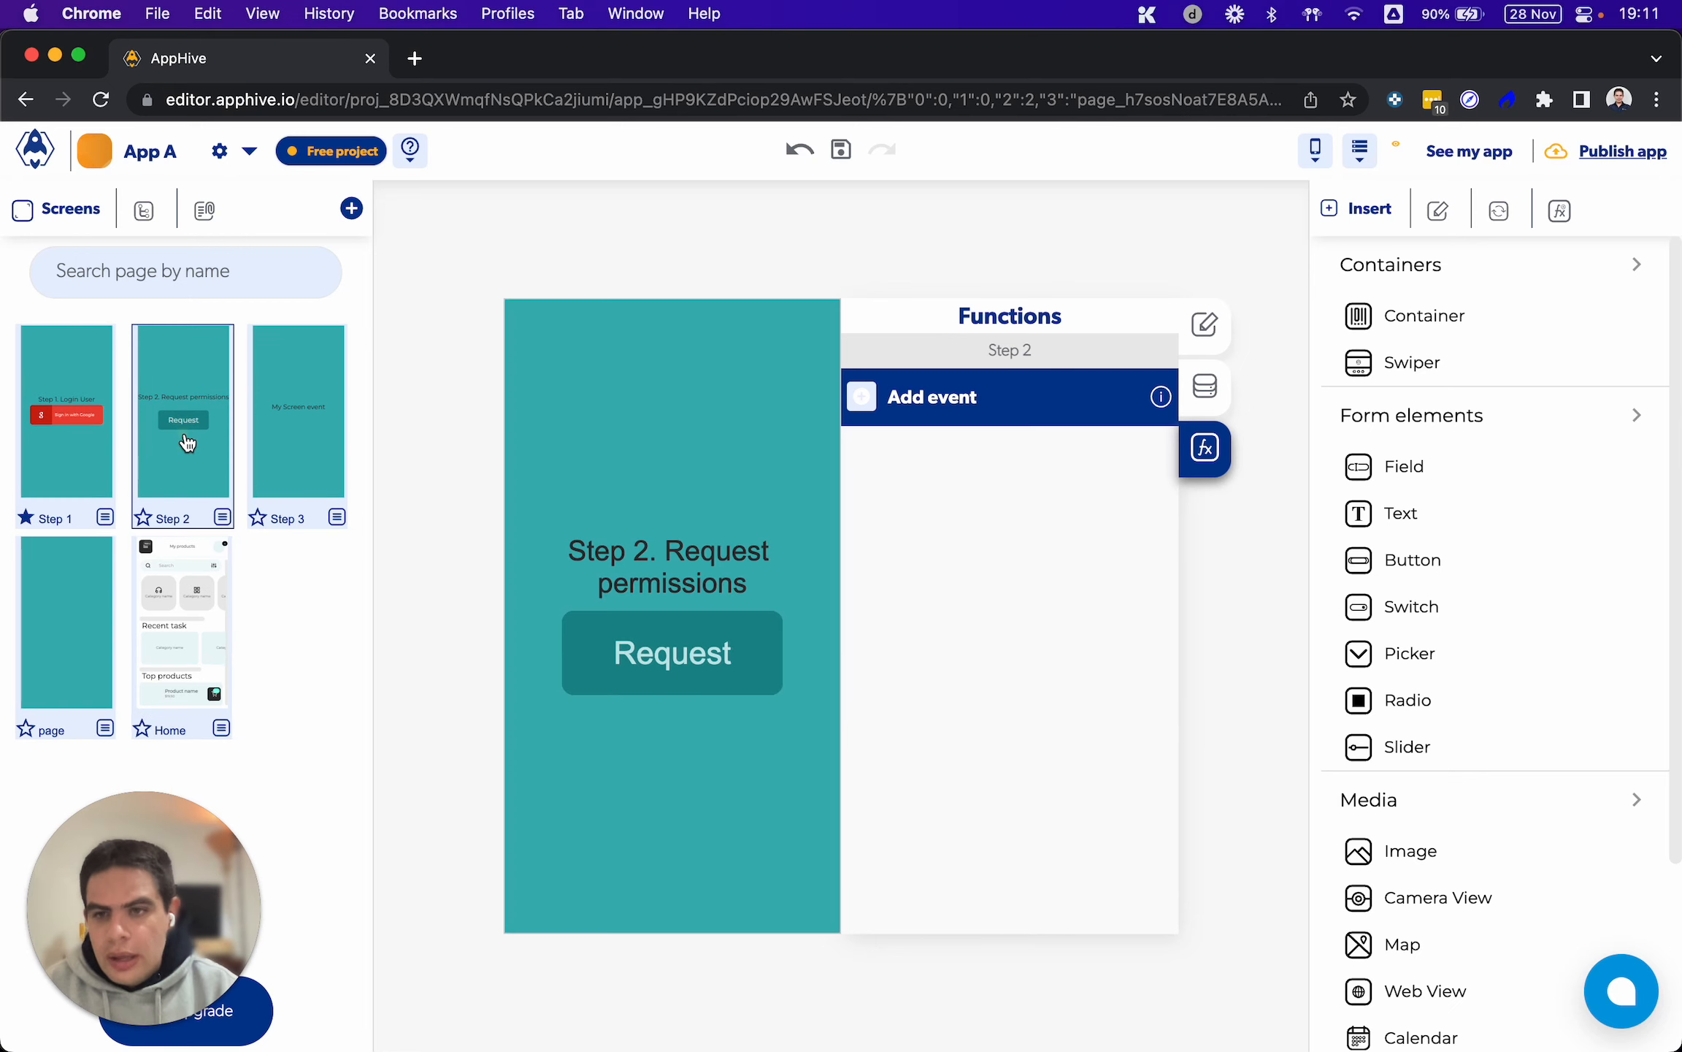
pyautogui.click(710, 628)
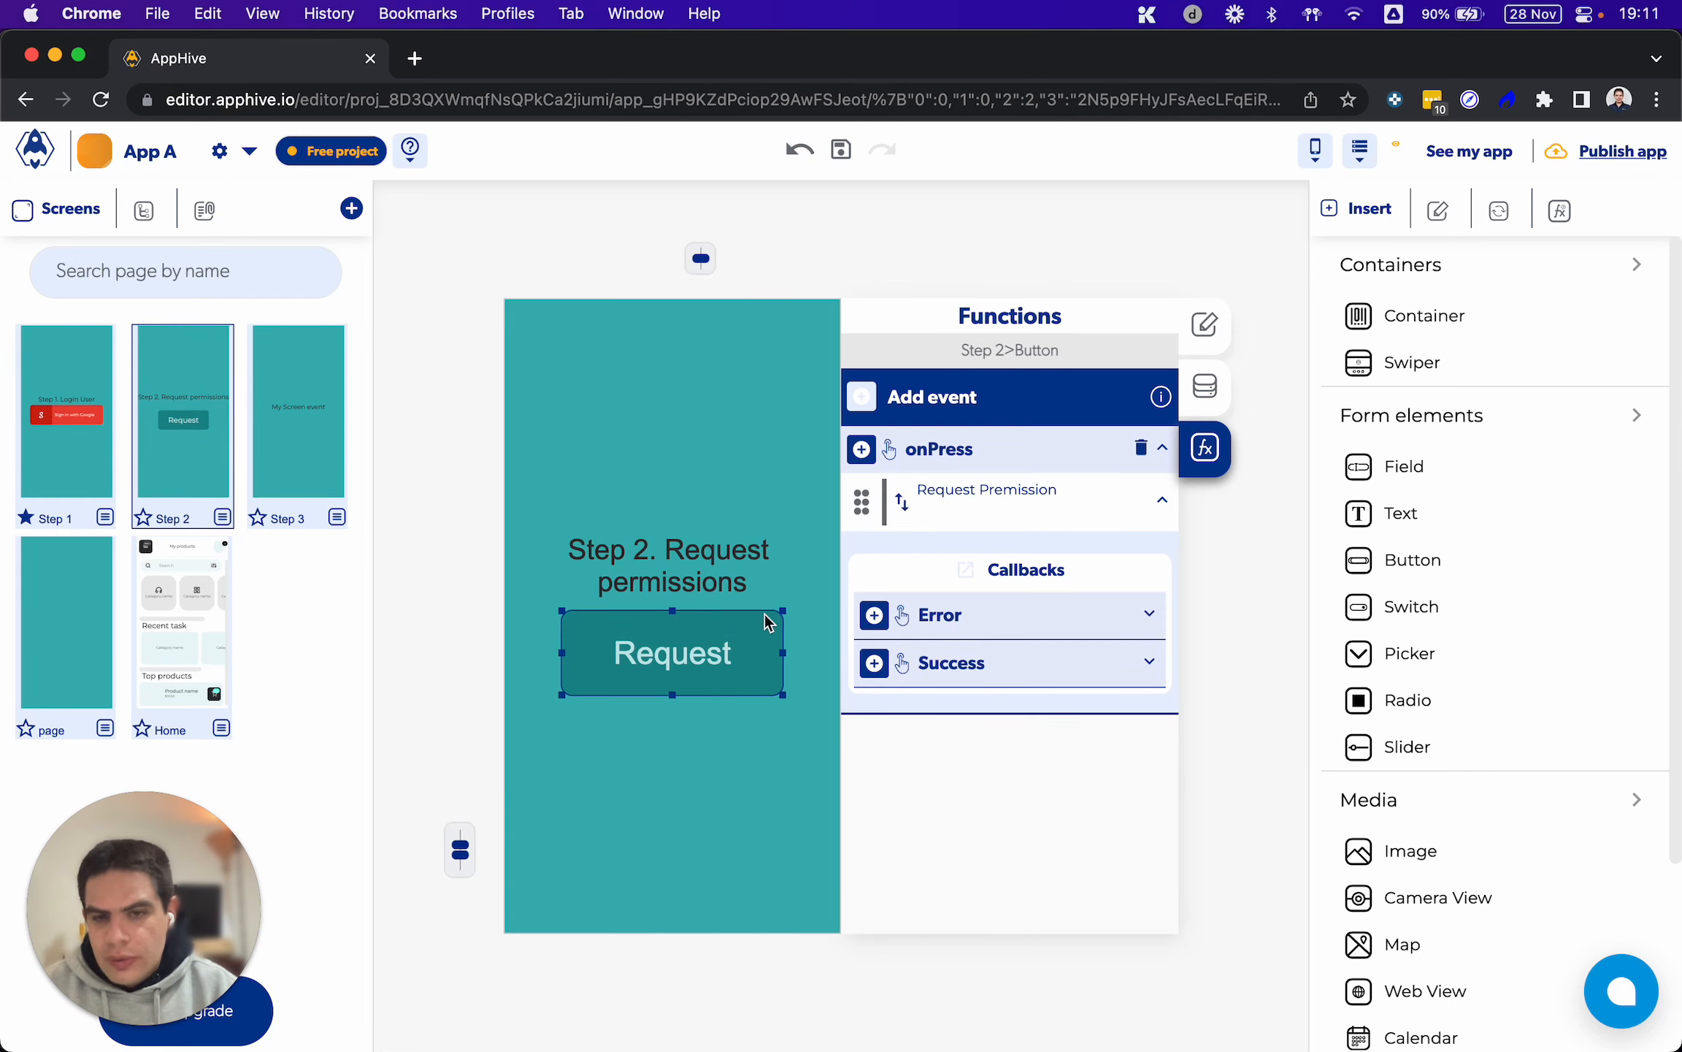
pyautogui.click(877, 665)
pyautogui.scroll(-5, 877, 693)
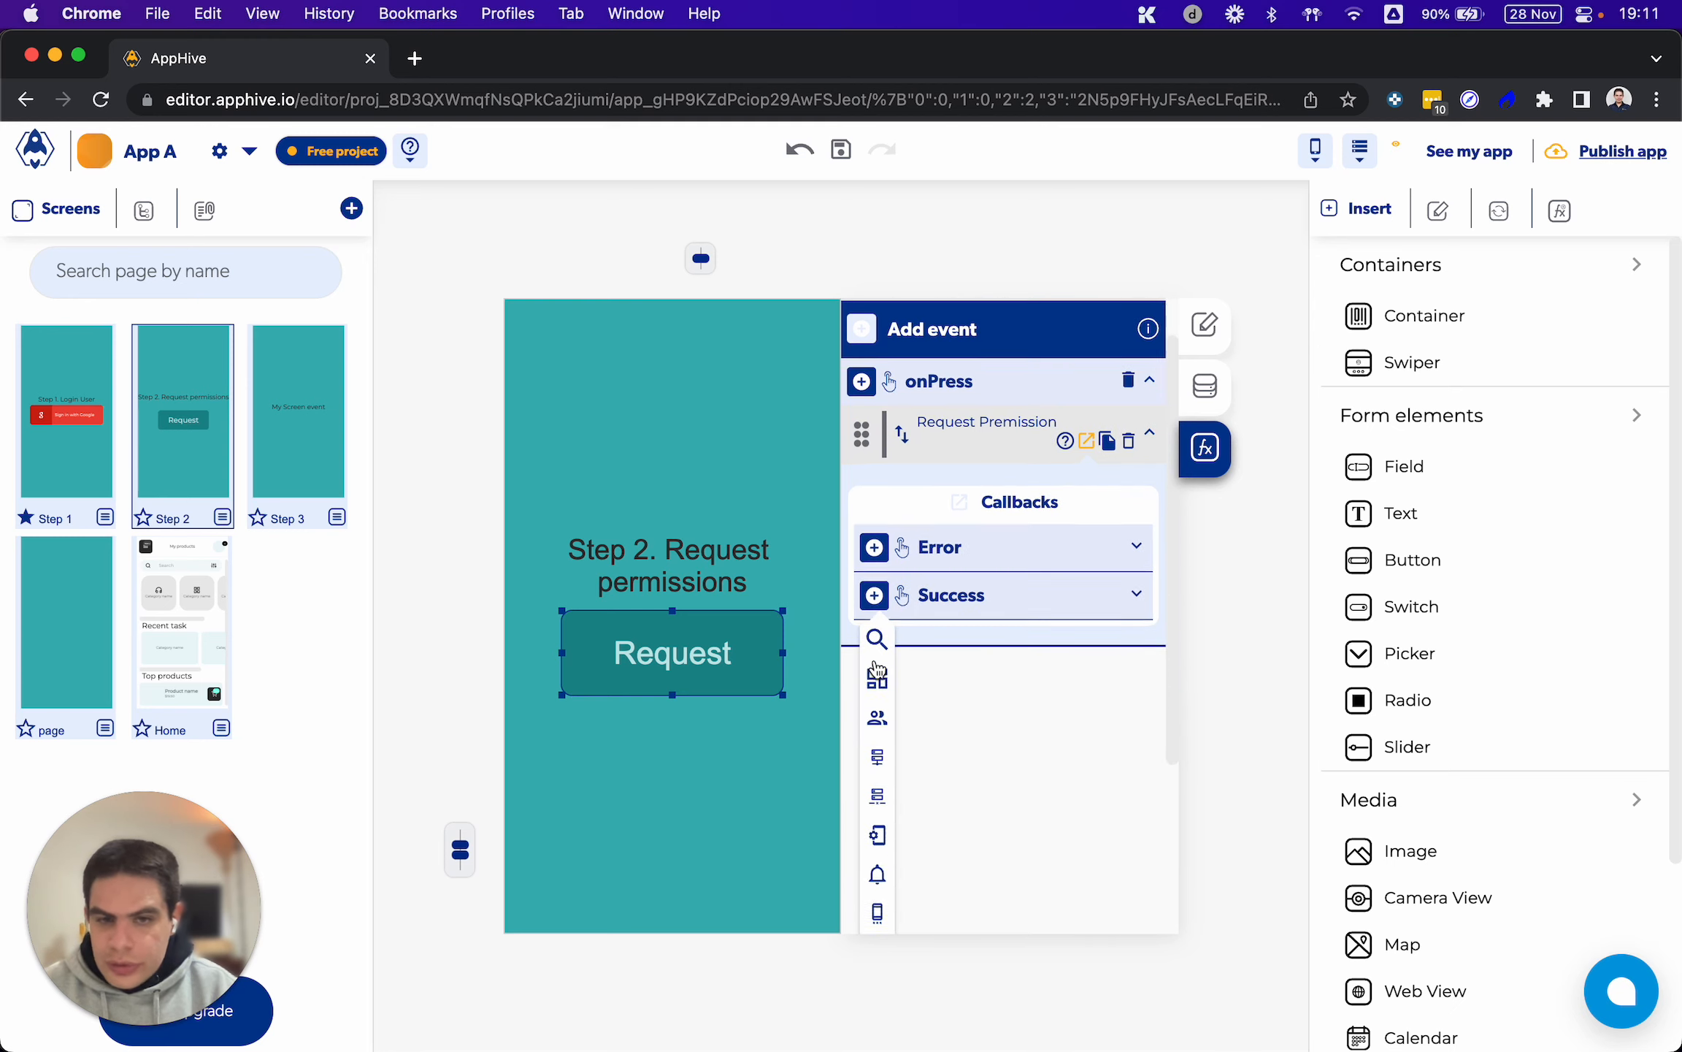
pyautogui.moveTo(877, 872)
pyautogui.scroll(-2, 945, 884)
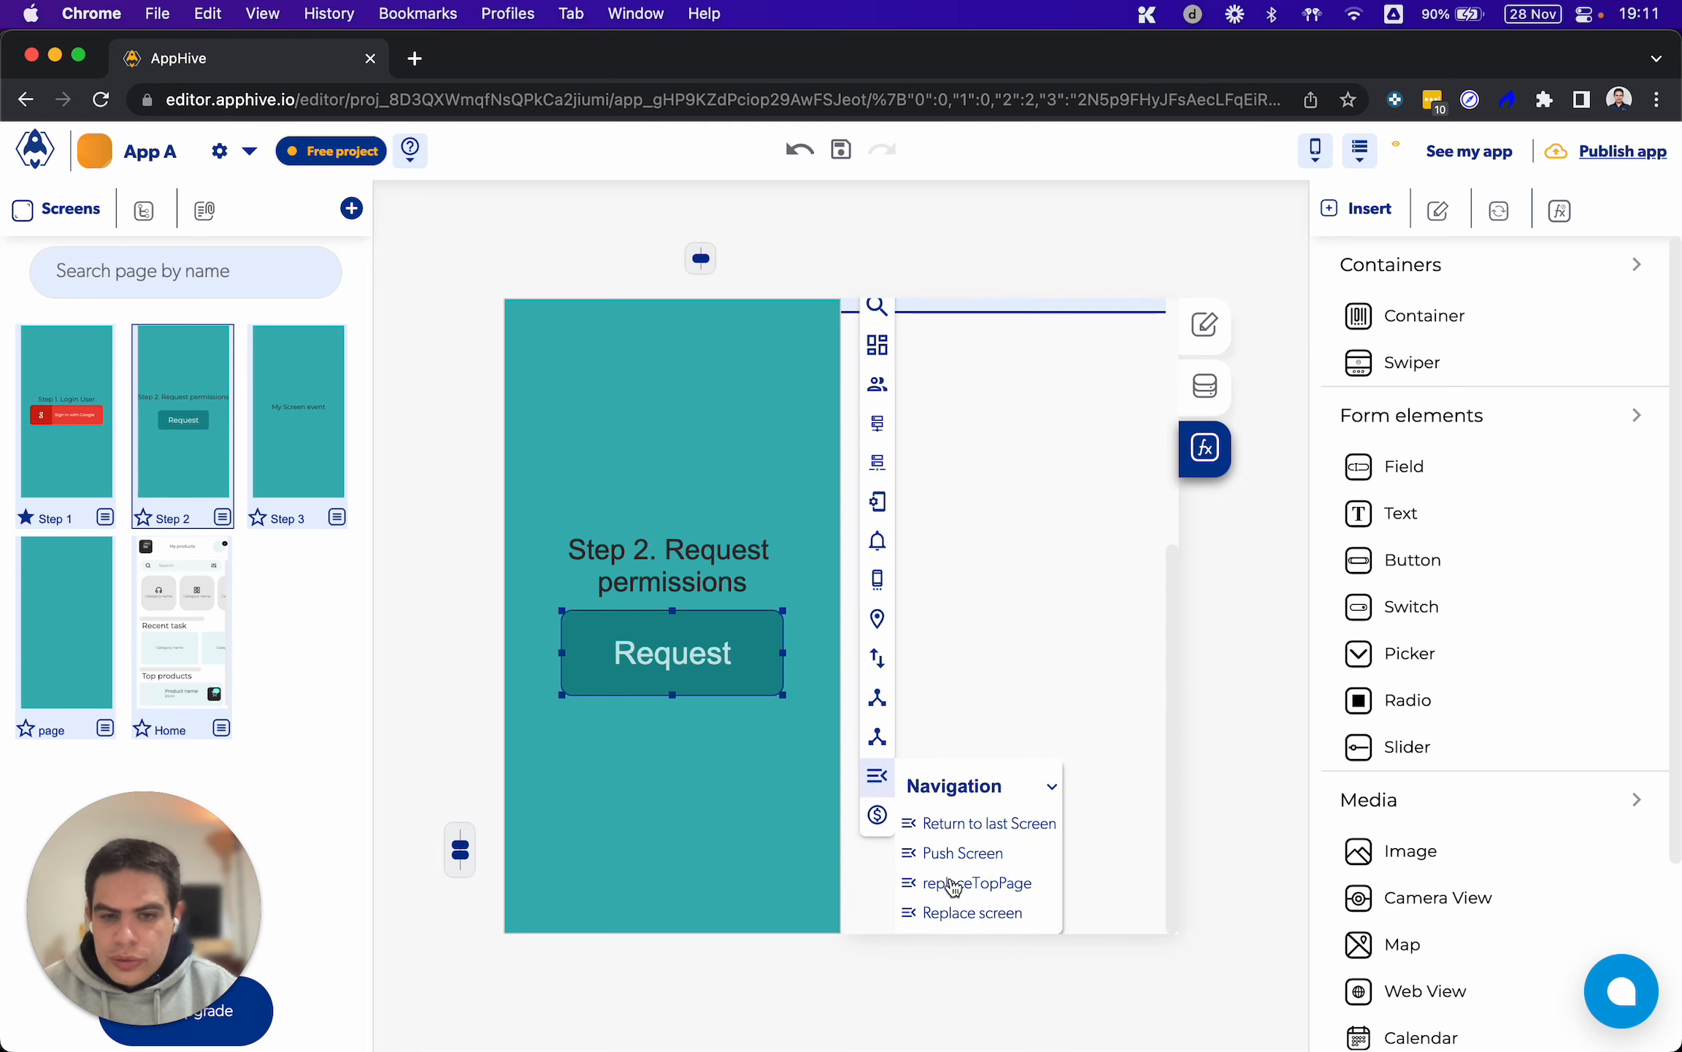
pyautogui.click(1005, 914)
pyautogui.click(1007, 691)
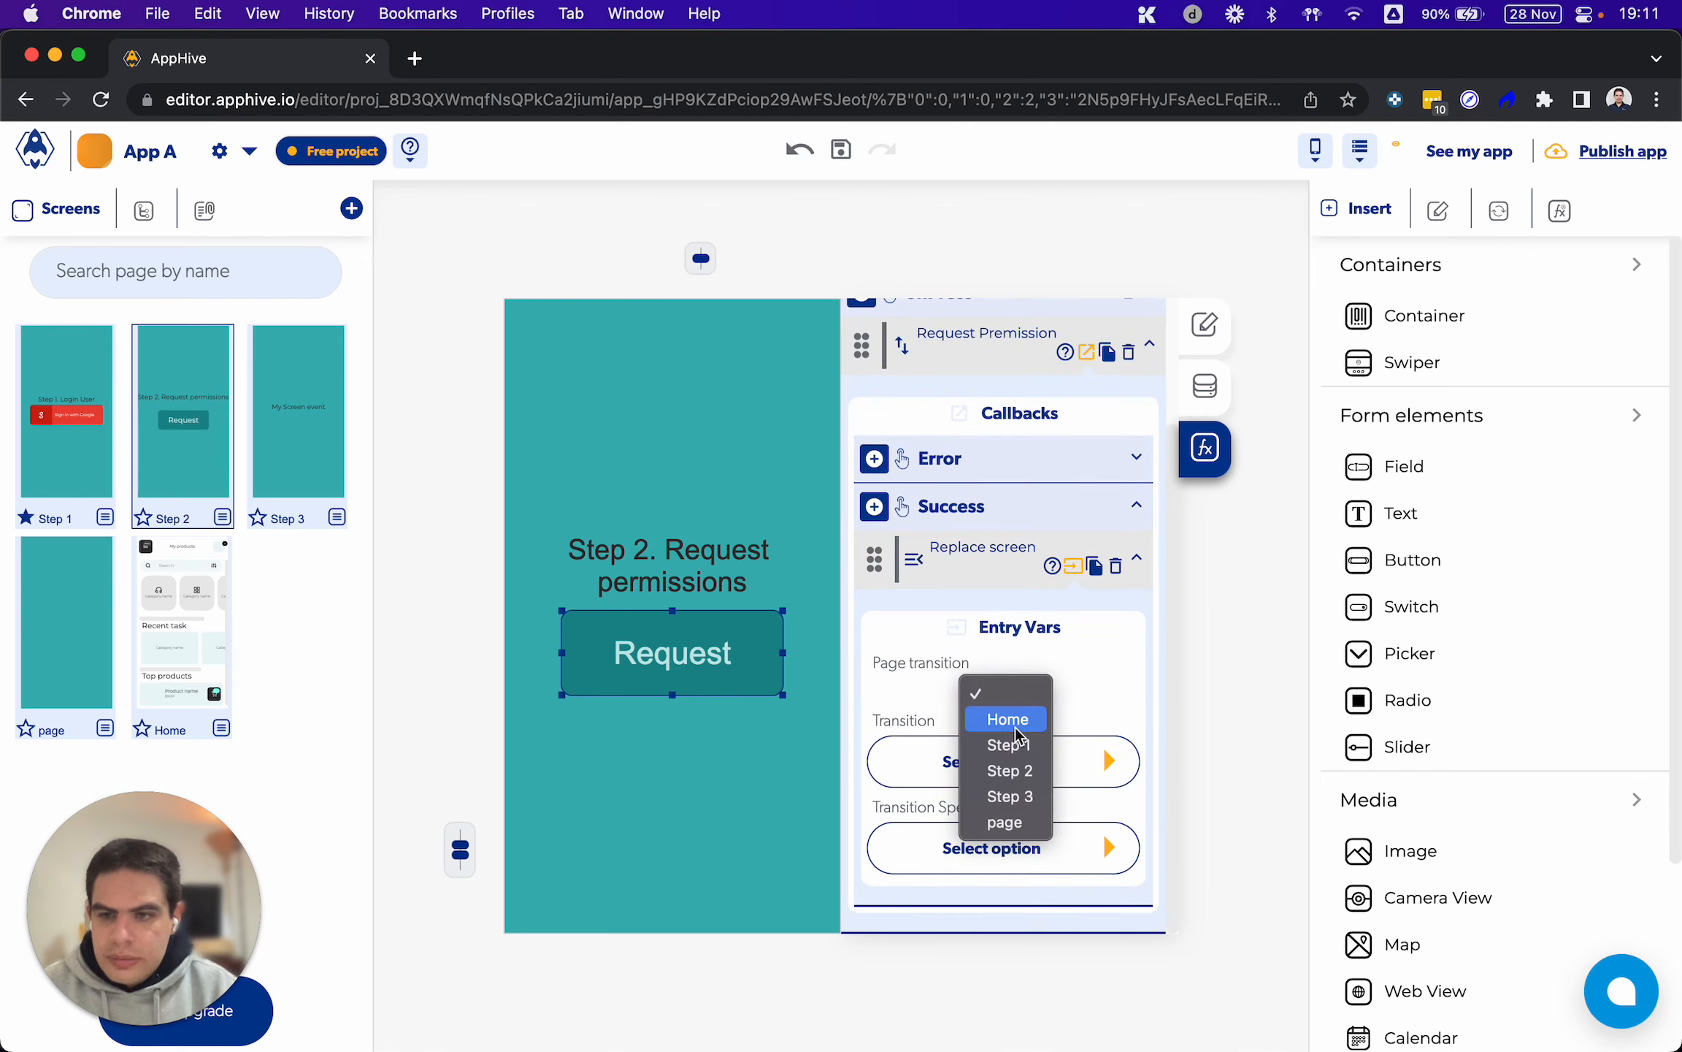
pyautogui.click(1015, 726)
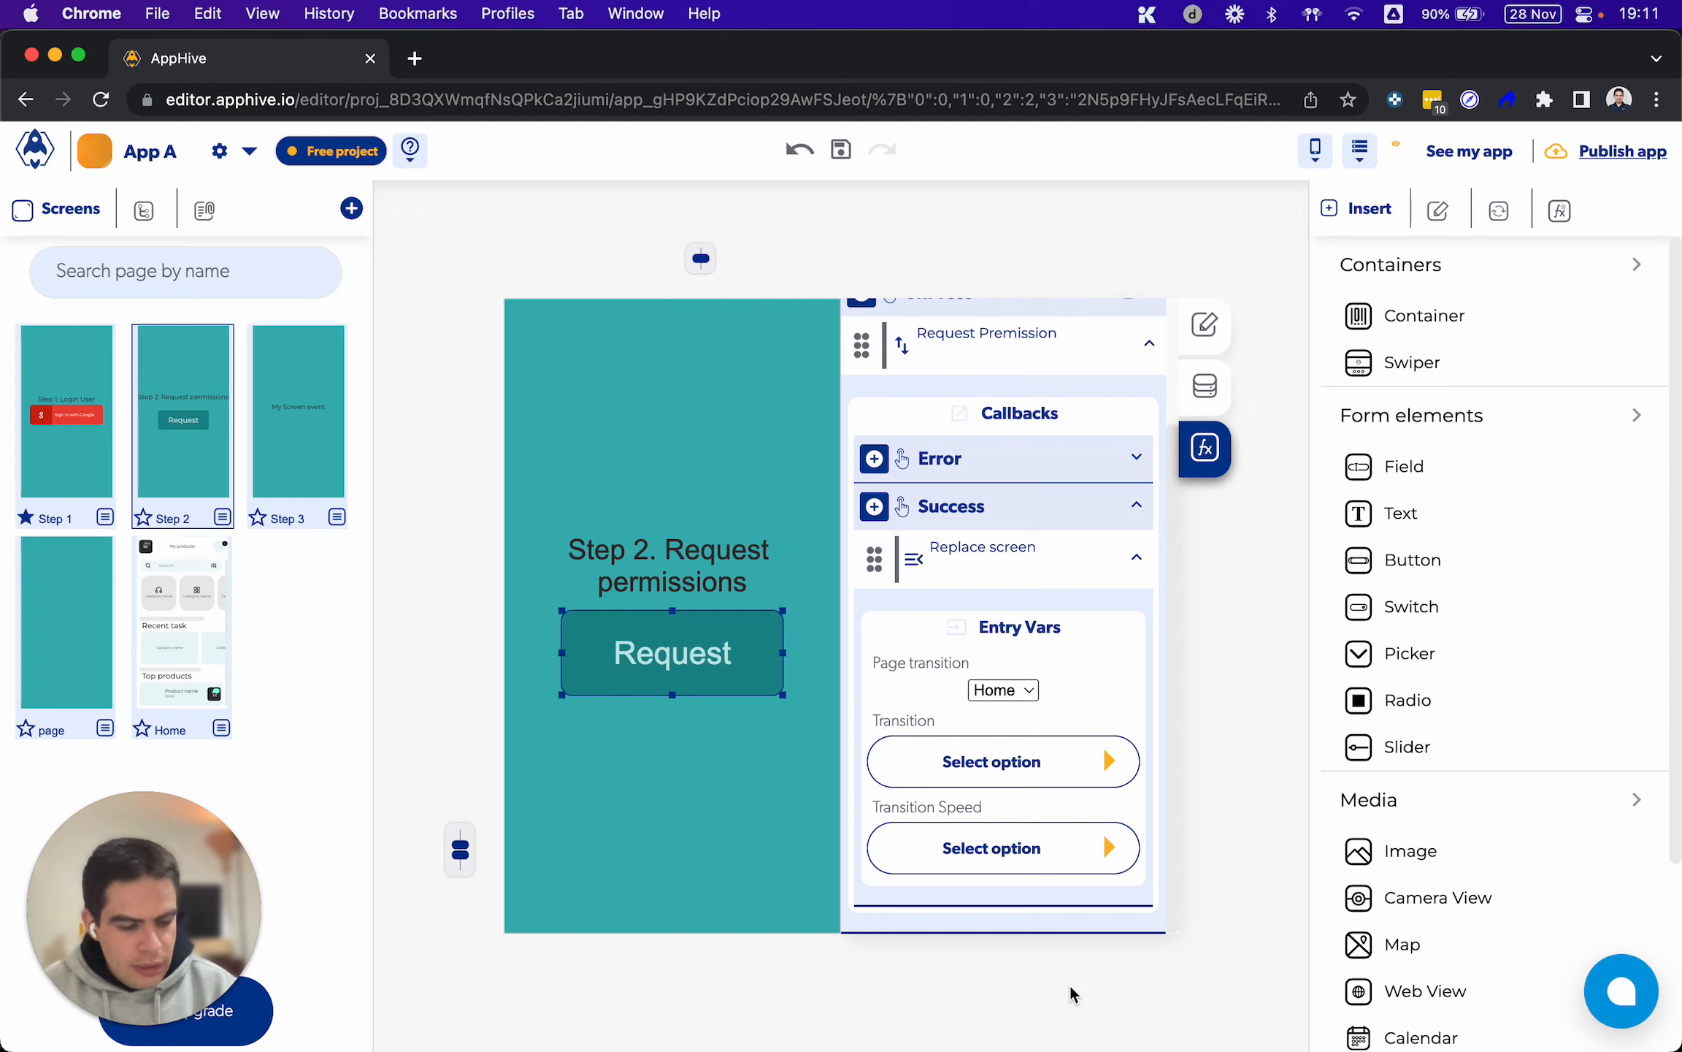
# Switch to QuickTime Player to check the redirect to Home on the phone, and return to the Step 2 screen in Chrome
pyautogui.click(1241, 1011)
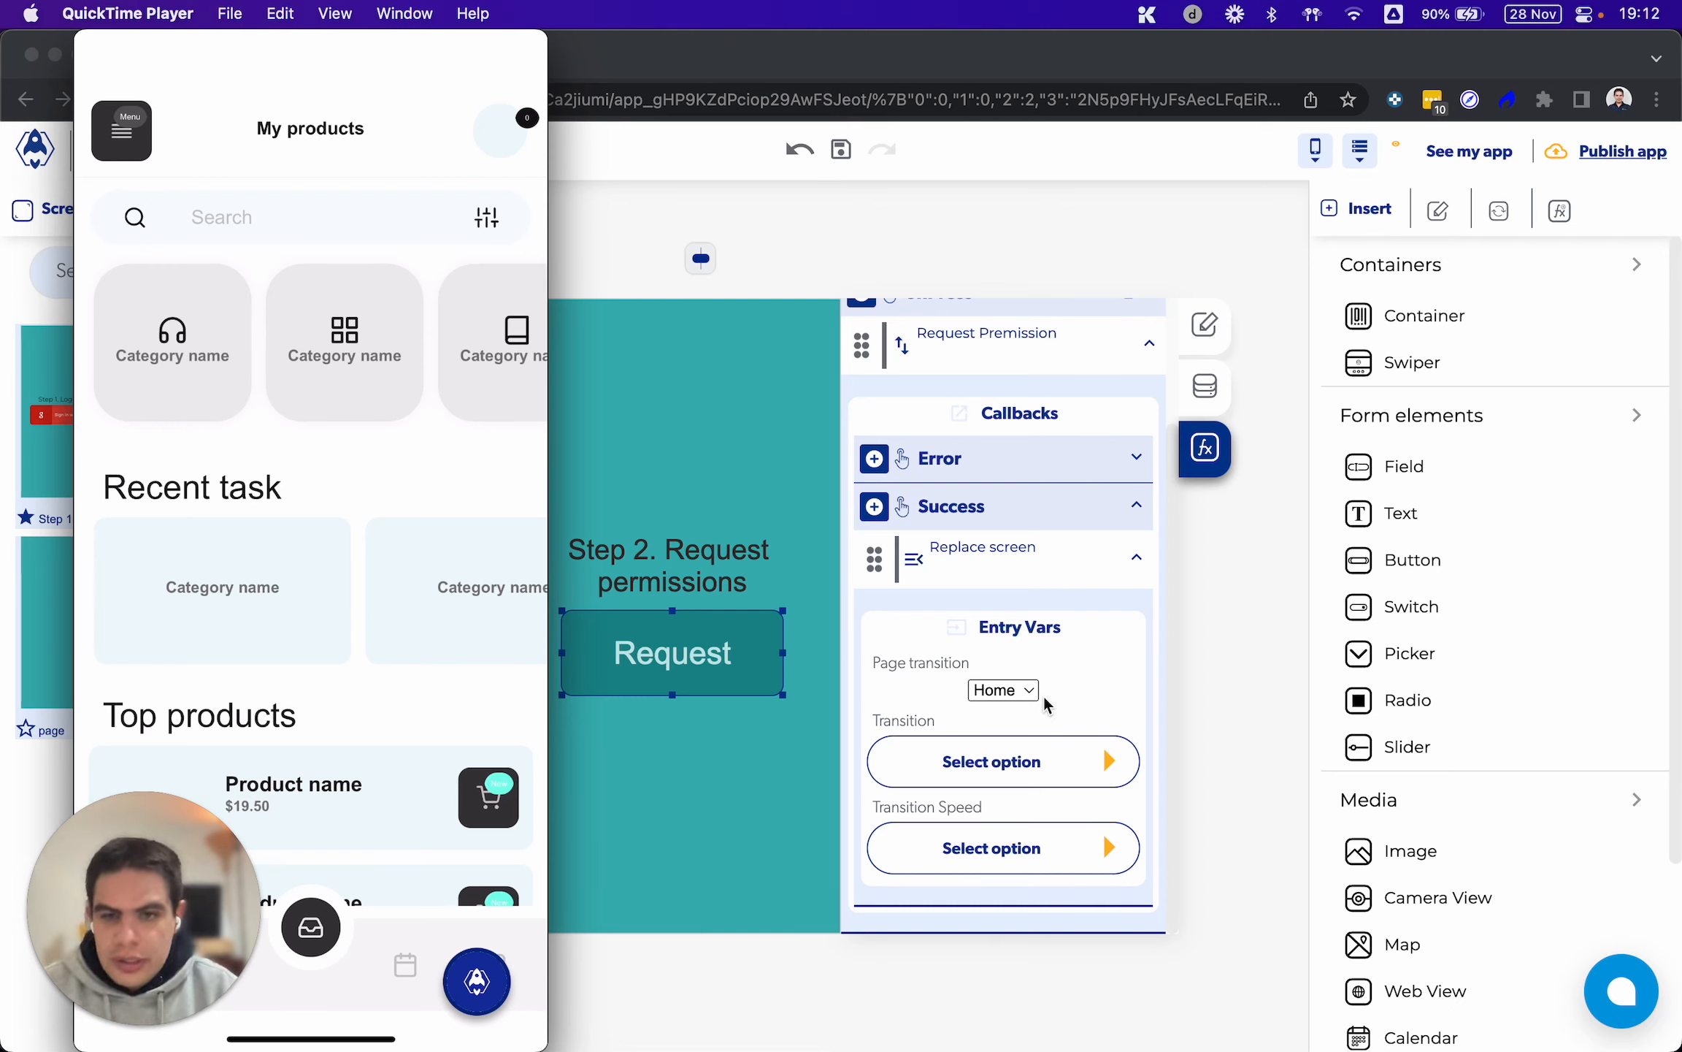
pyautogui.click(761, 773)
pyautogui.click(679, 772)
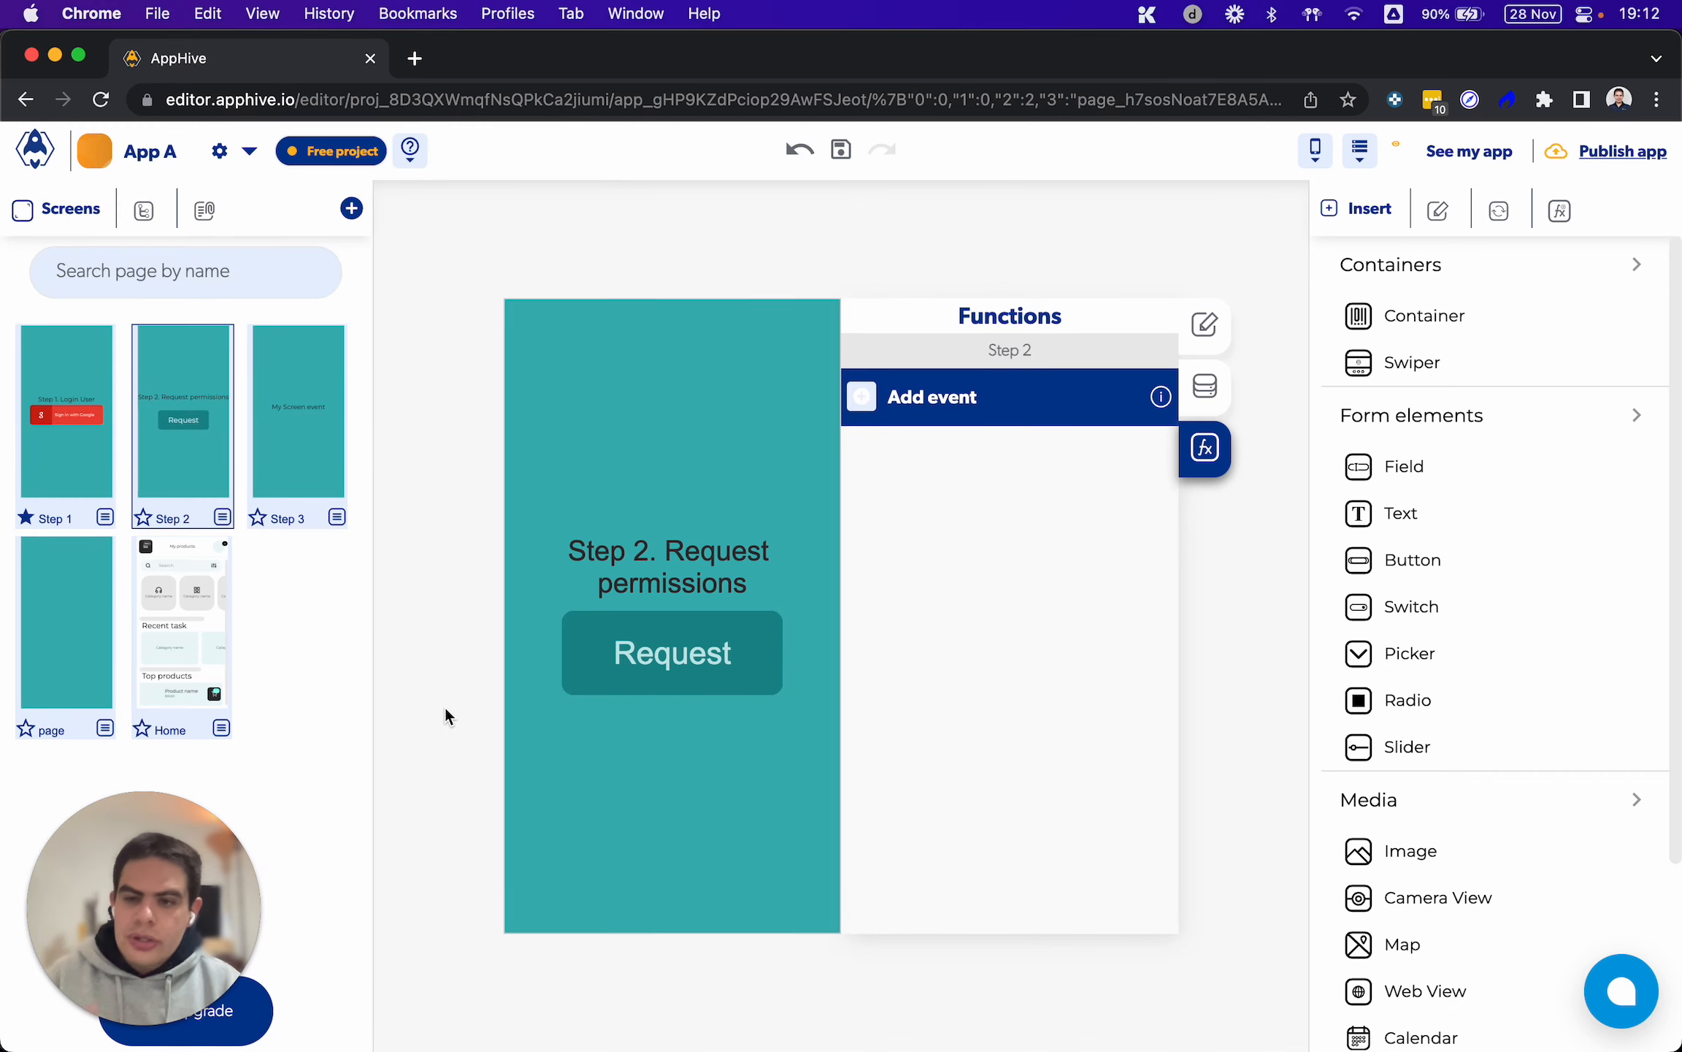
# Reload App A's Members list to check the test member's push token status, and return to the app editor
pyautogui.click(146, 162)
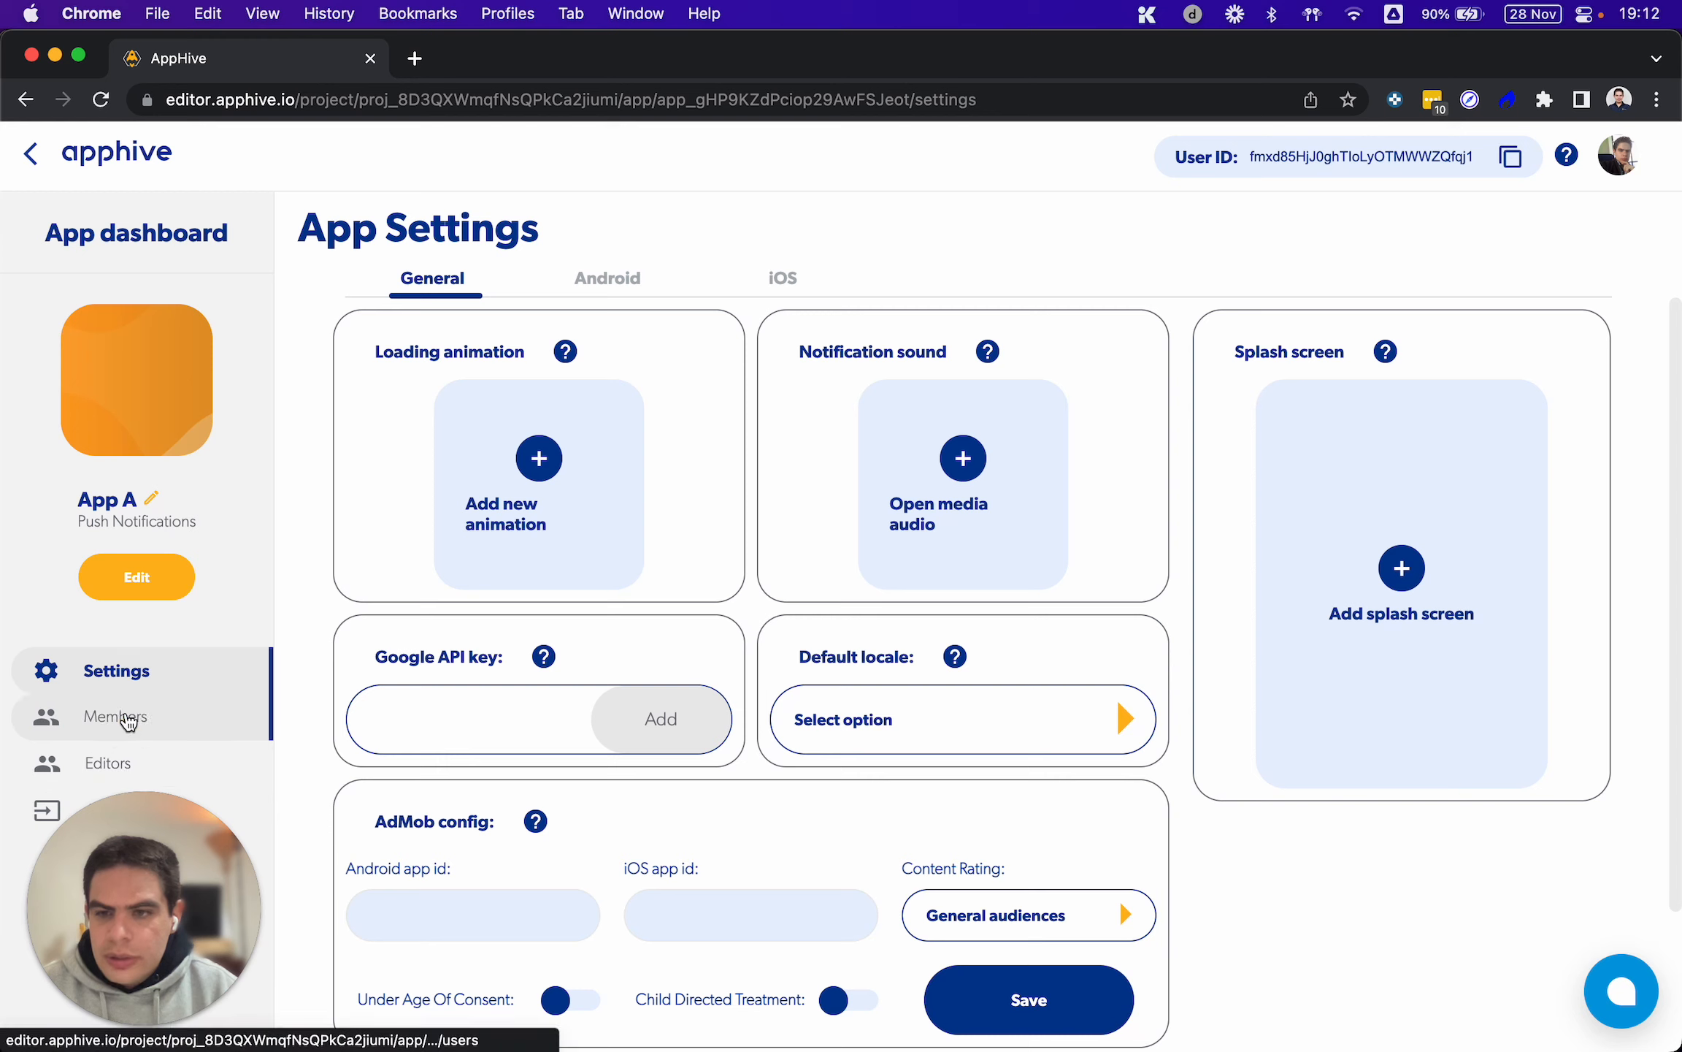
pyautogui.click(126, 717)
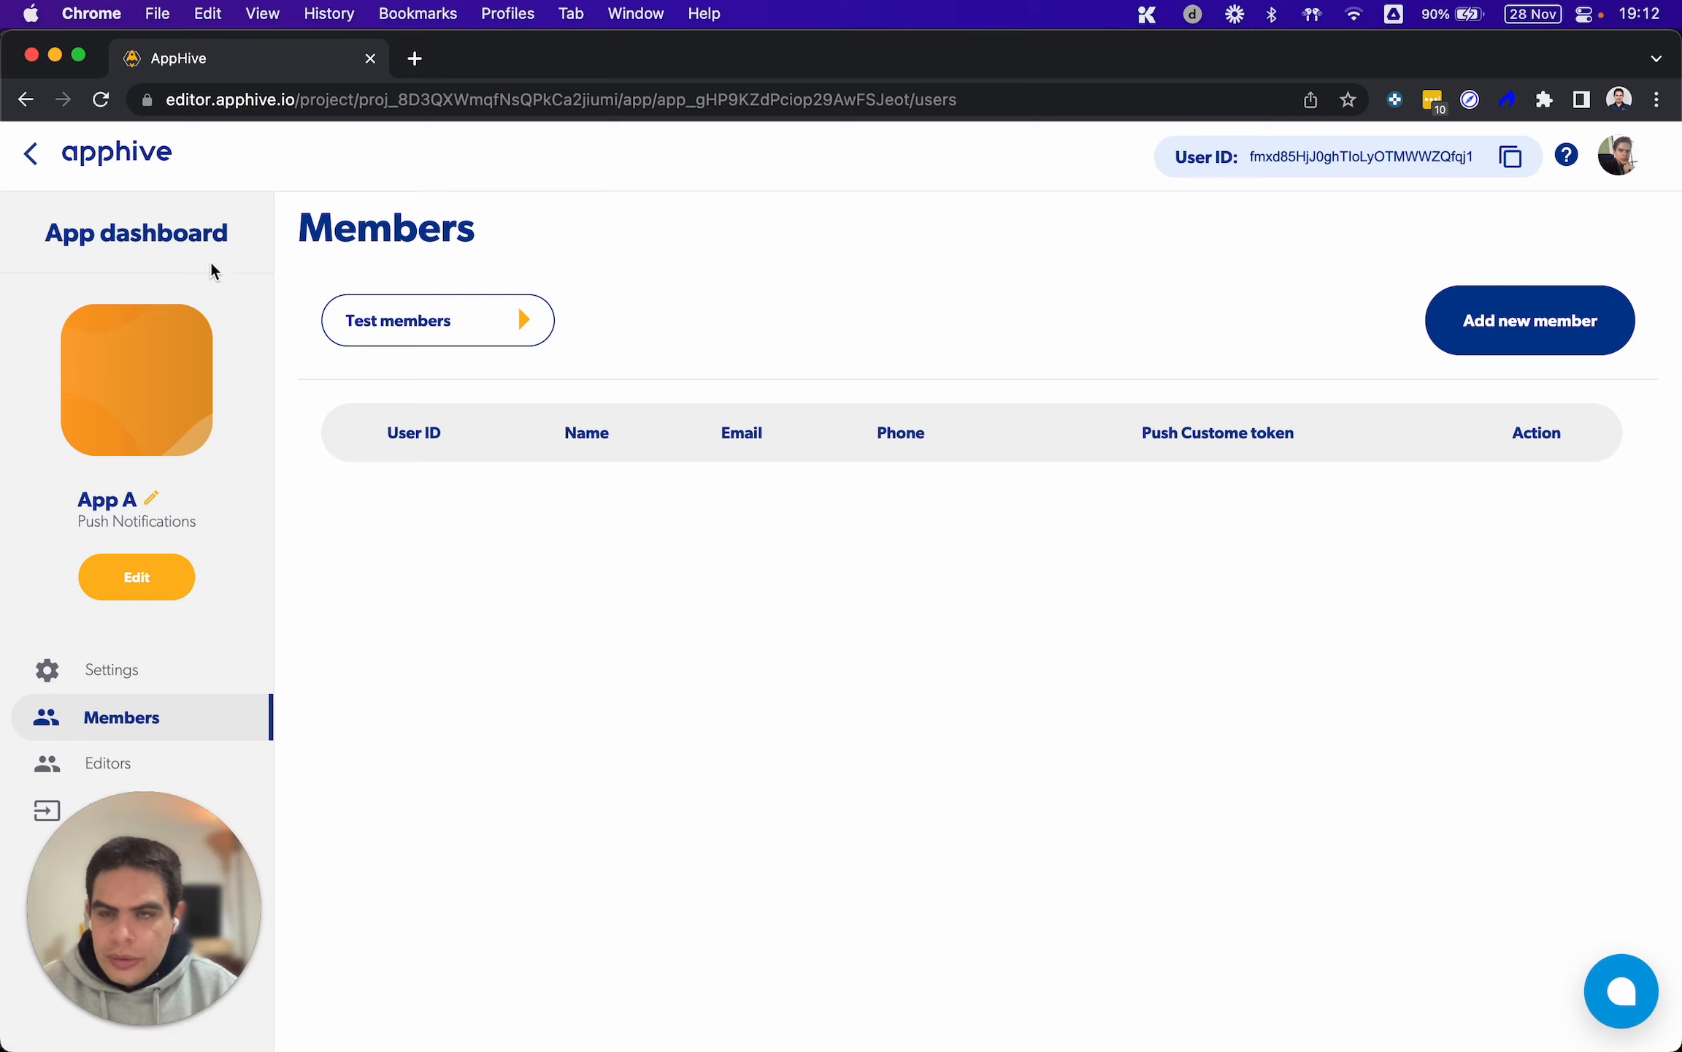
pyautogui.click(103, 102)
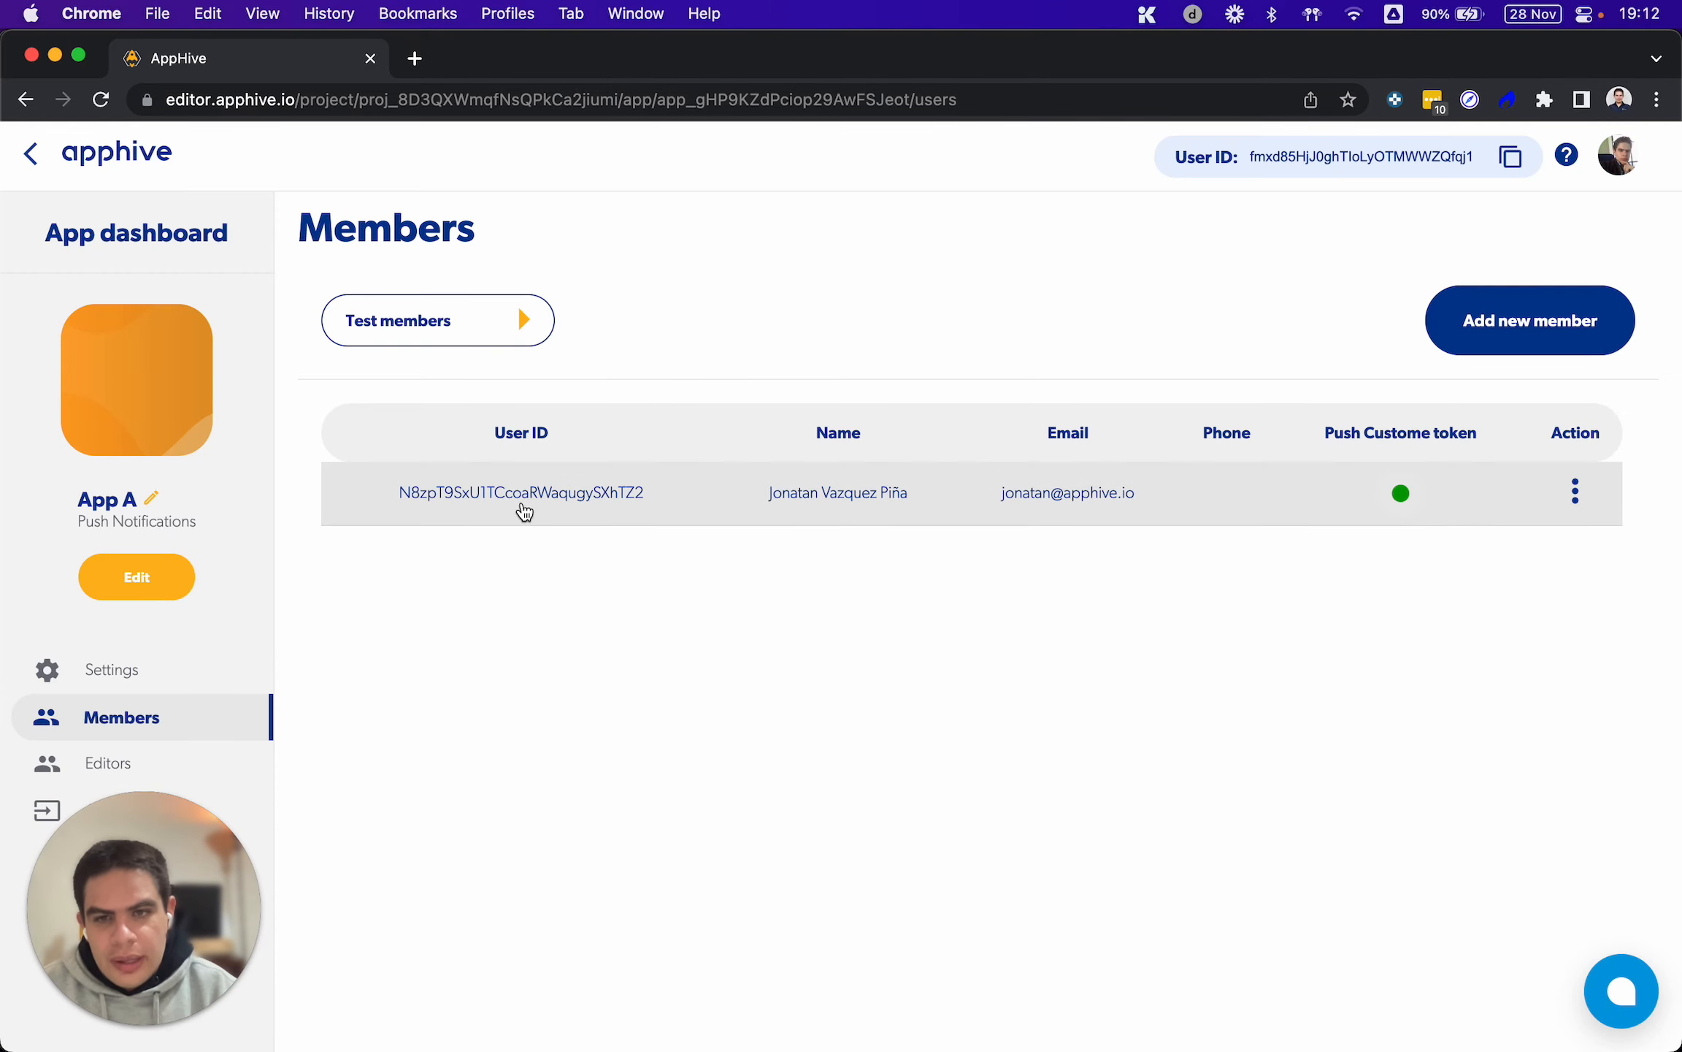
pyautogui.moveTo(1173, 516)
pyautogui.mouseDown()
pyautogui.moveTo(939, 491)
pyautogui.moveTo(619, 492)
pyautogui.moveTo(1145, 508)
pyautogui.mouseUp()
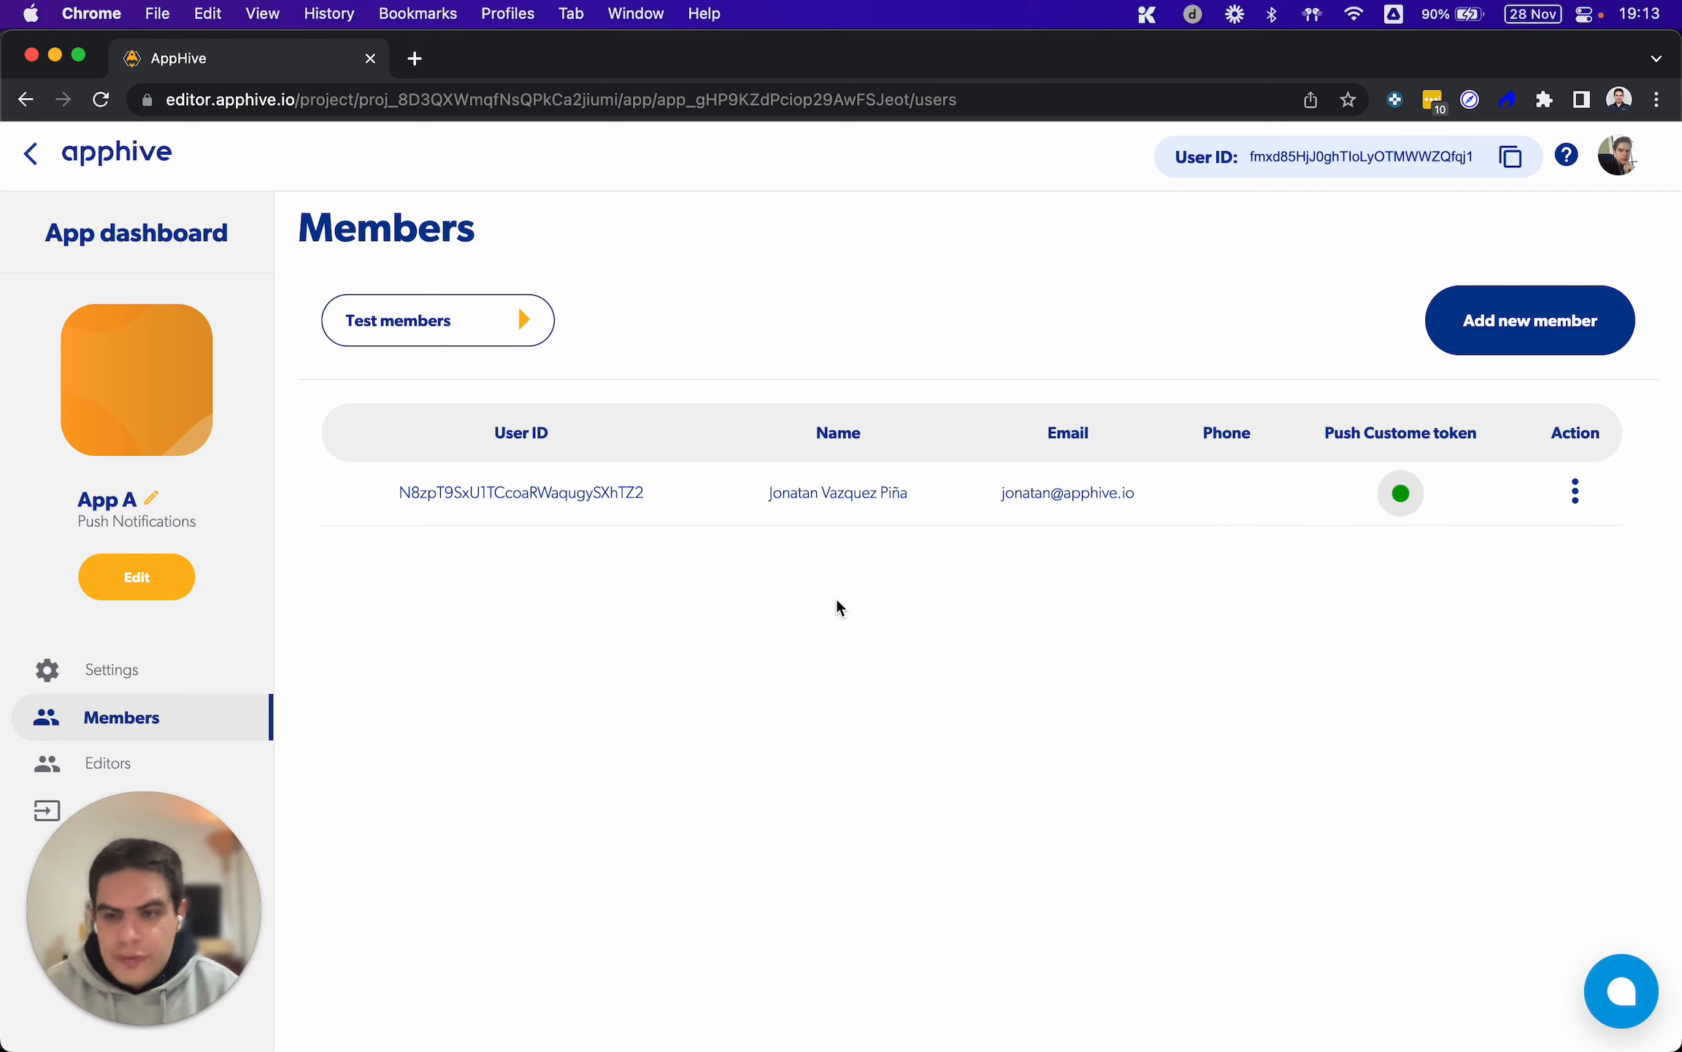
pyautogui.click(128, 588)
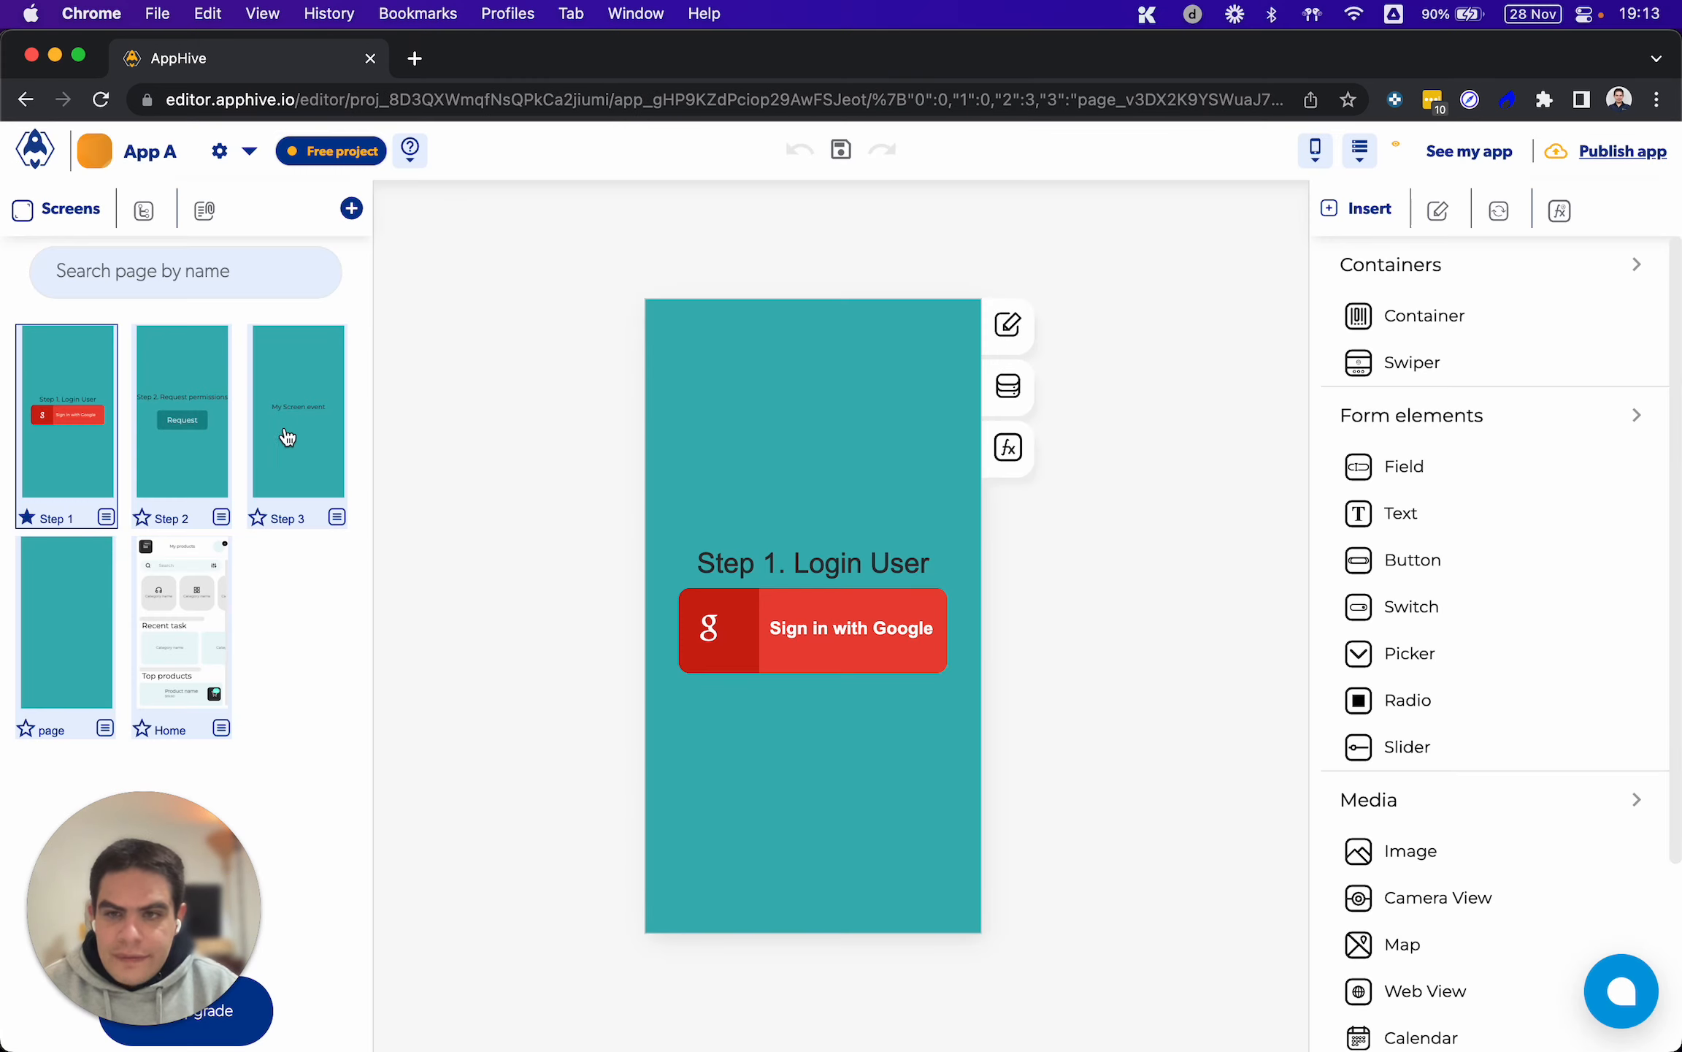
# Create a new app process with both its function name and description set to "Redirect the user"
pyautogui.click(1570, 215)
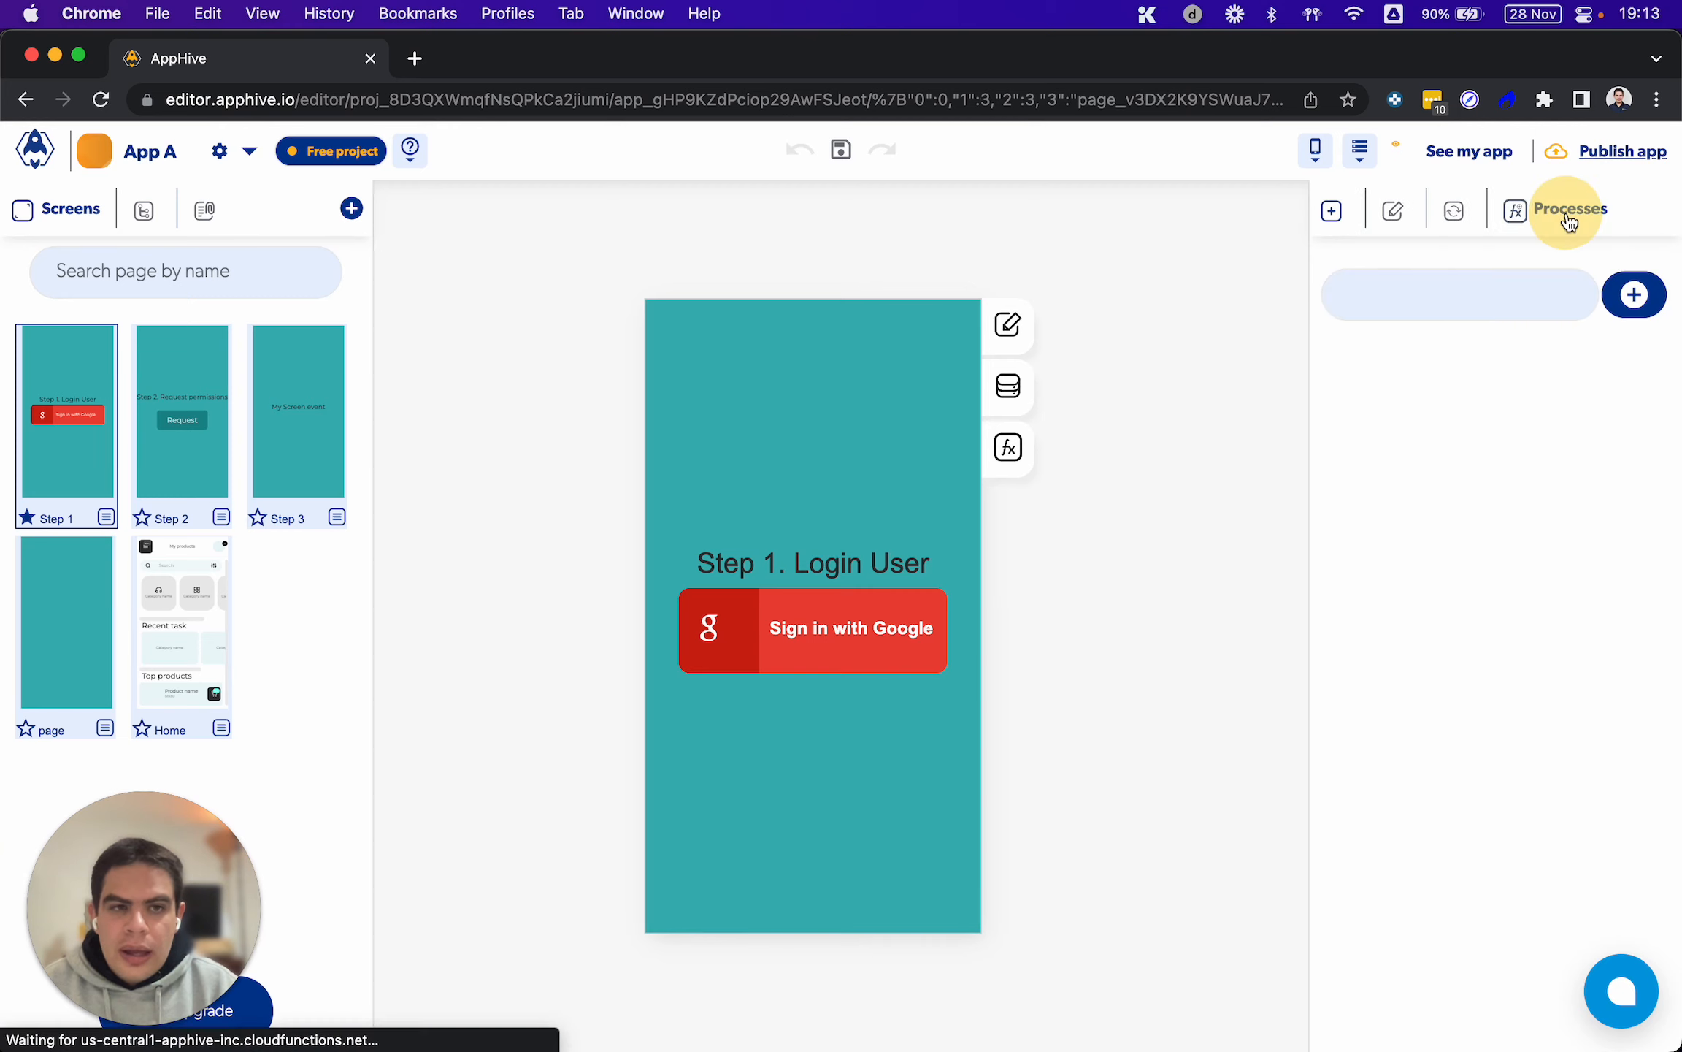
pyautogui.click(1636, 296)
pyautogui.click(1263, 376)
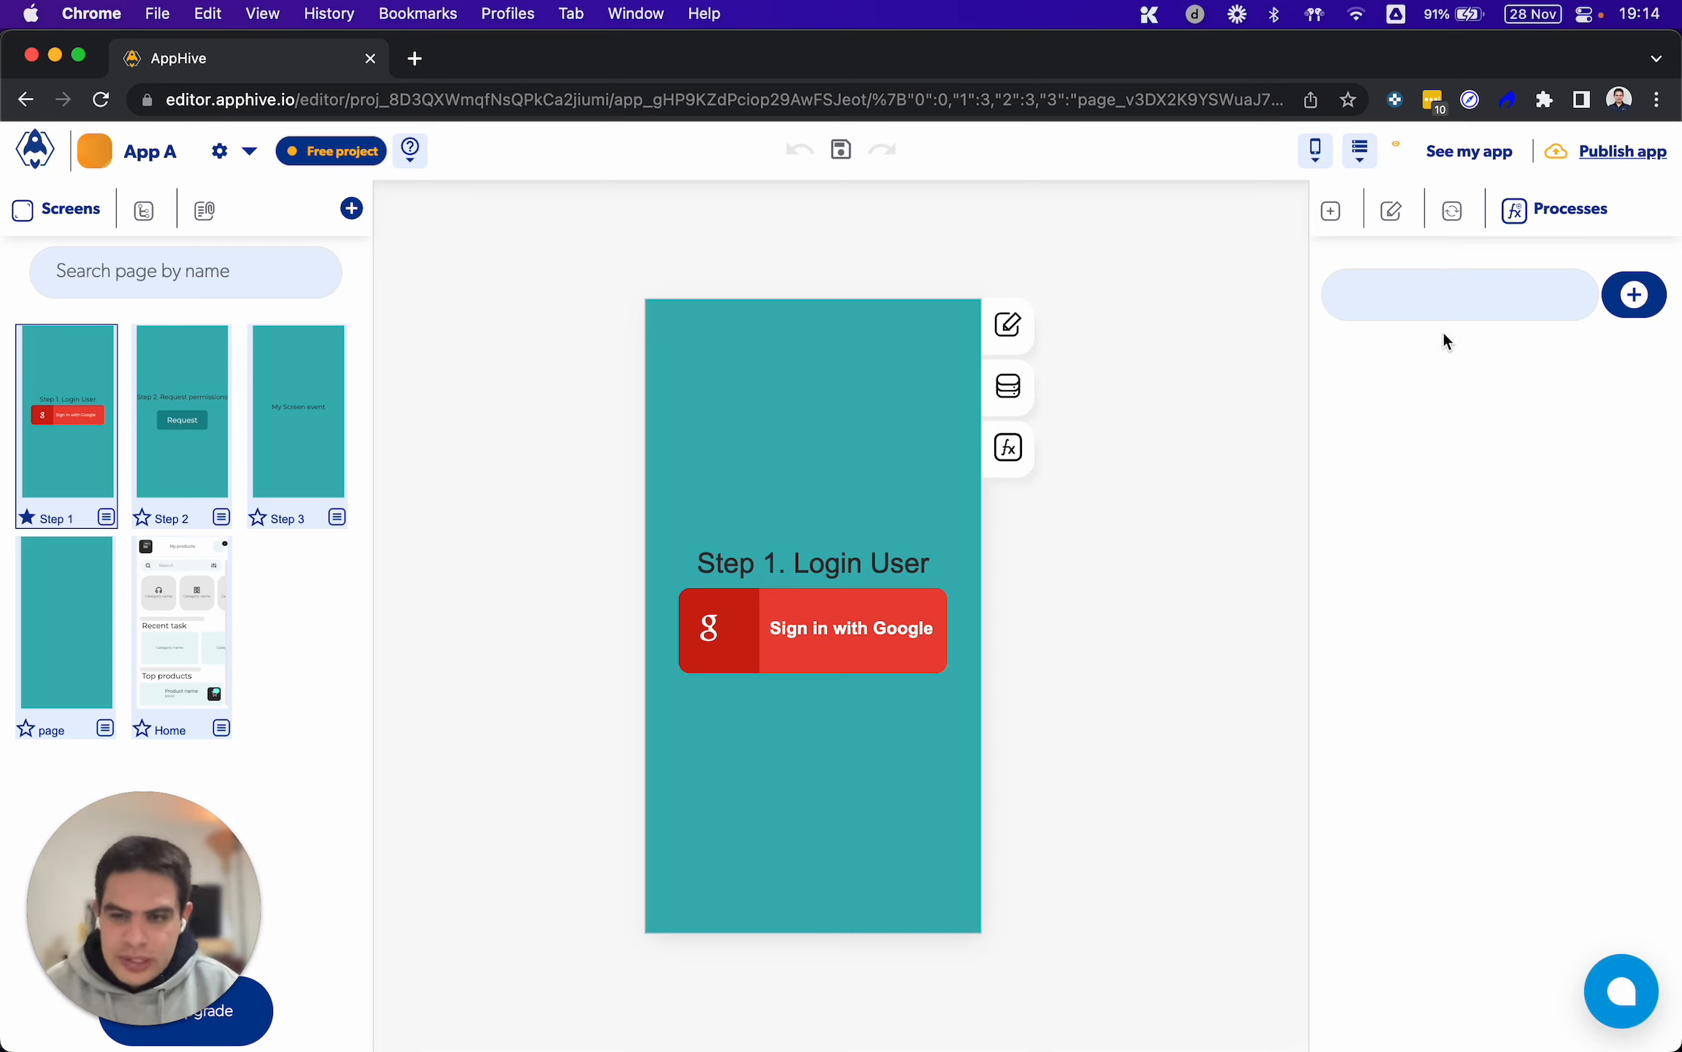
pyautogui.click(1635, 296)
pyautogui.click(601, 588)
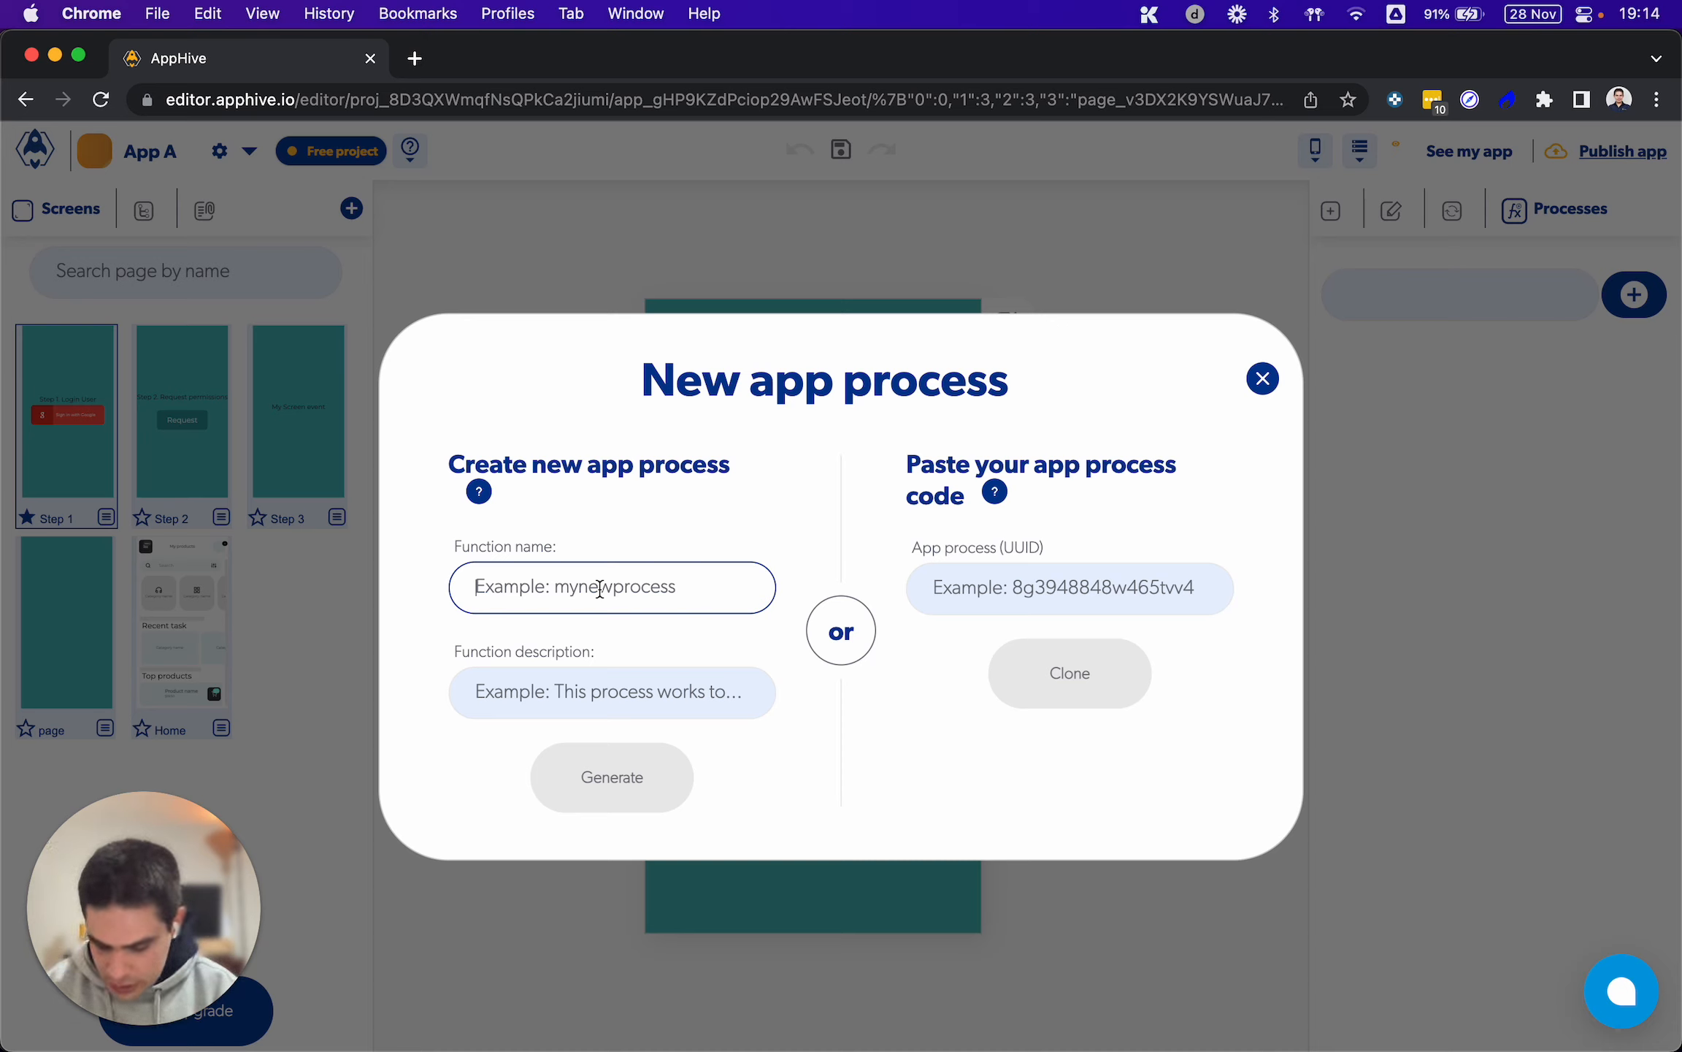
pyautogui.write('Re')
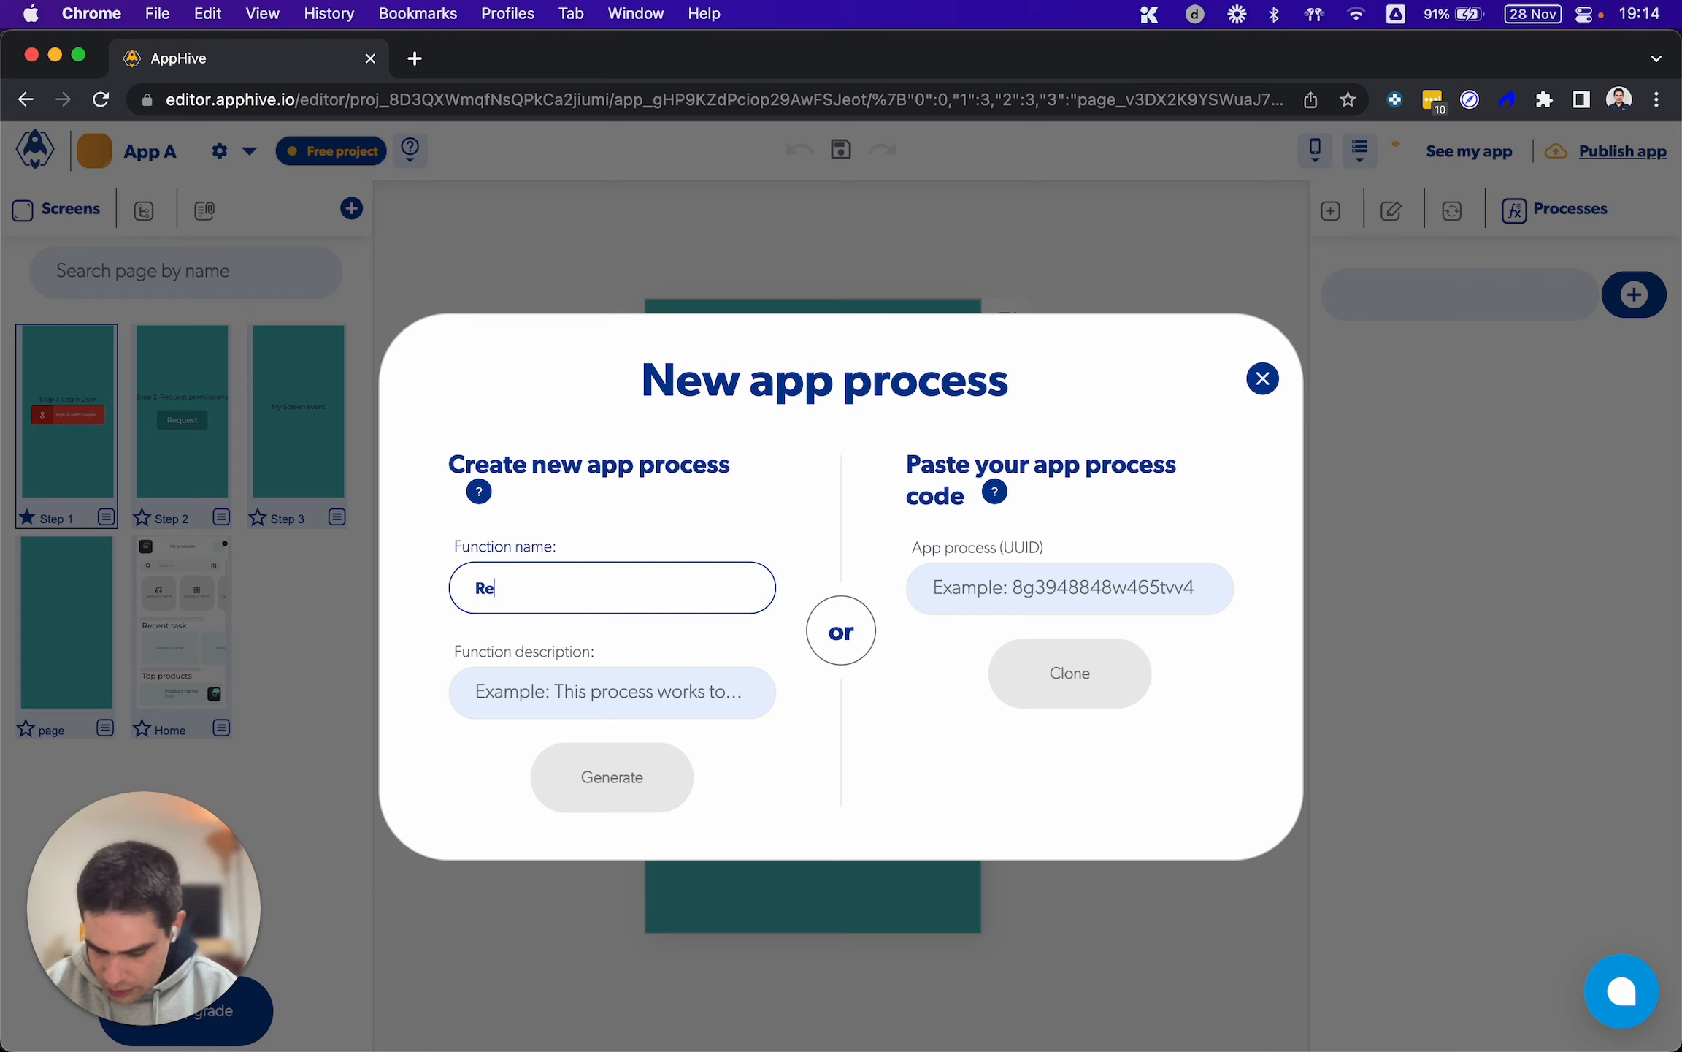
pyautogui.write('direct the user')
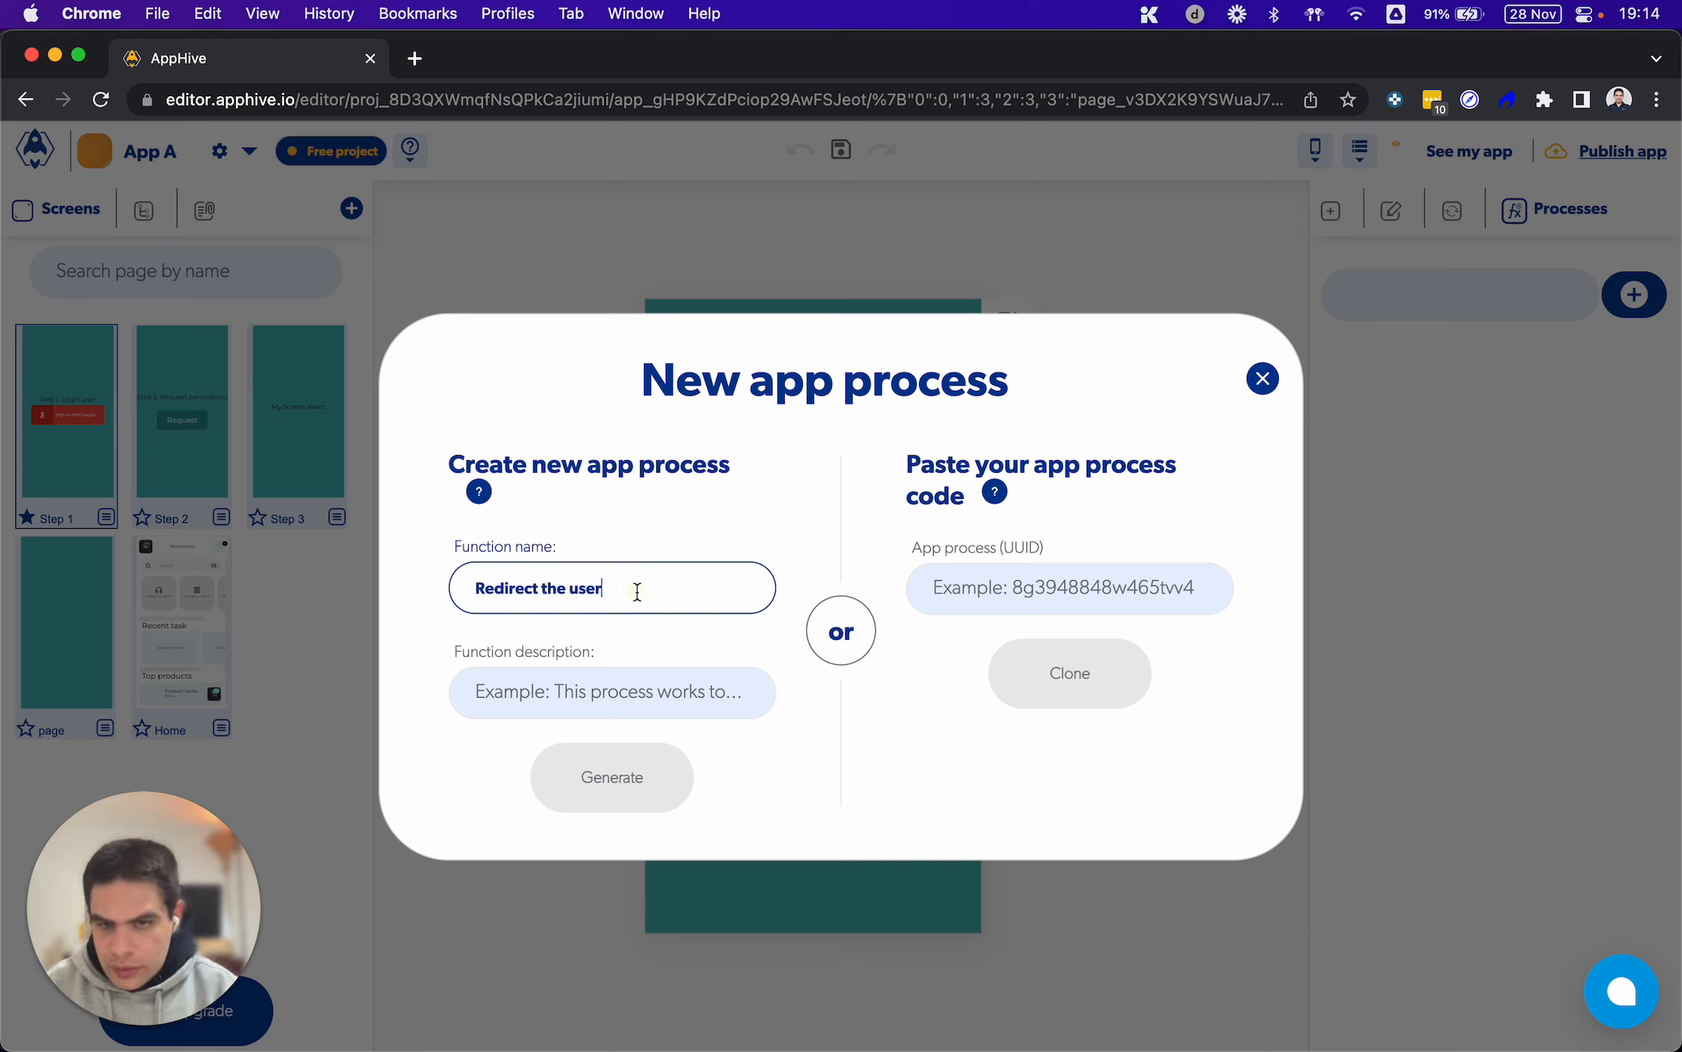
pyautogui.moveTo(634, 589); pyautogui.dragTo(282, 590)
pyautogui.press('super+c')
pyautogui.press('Tab')
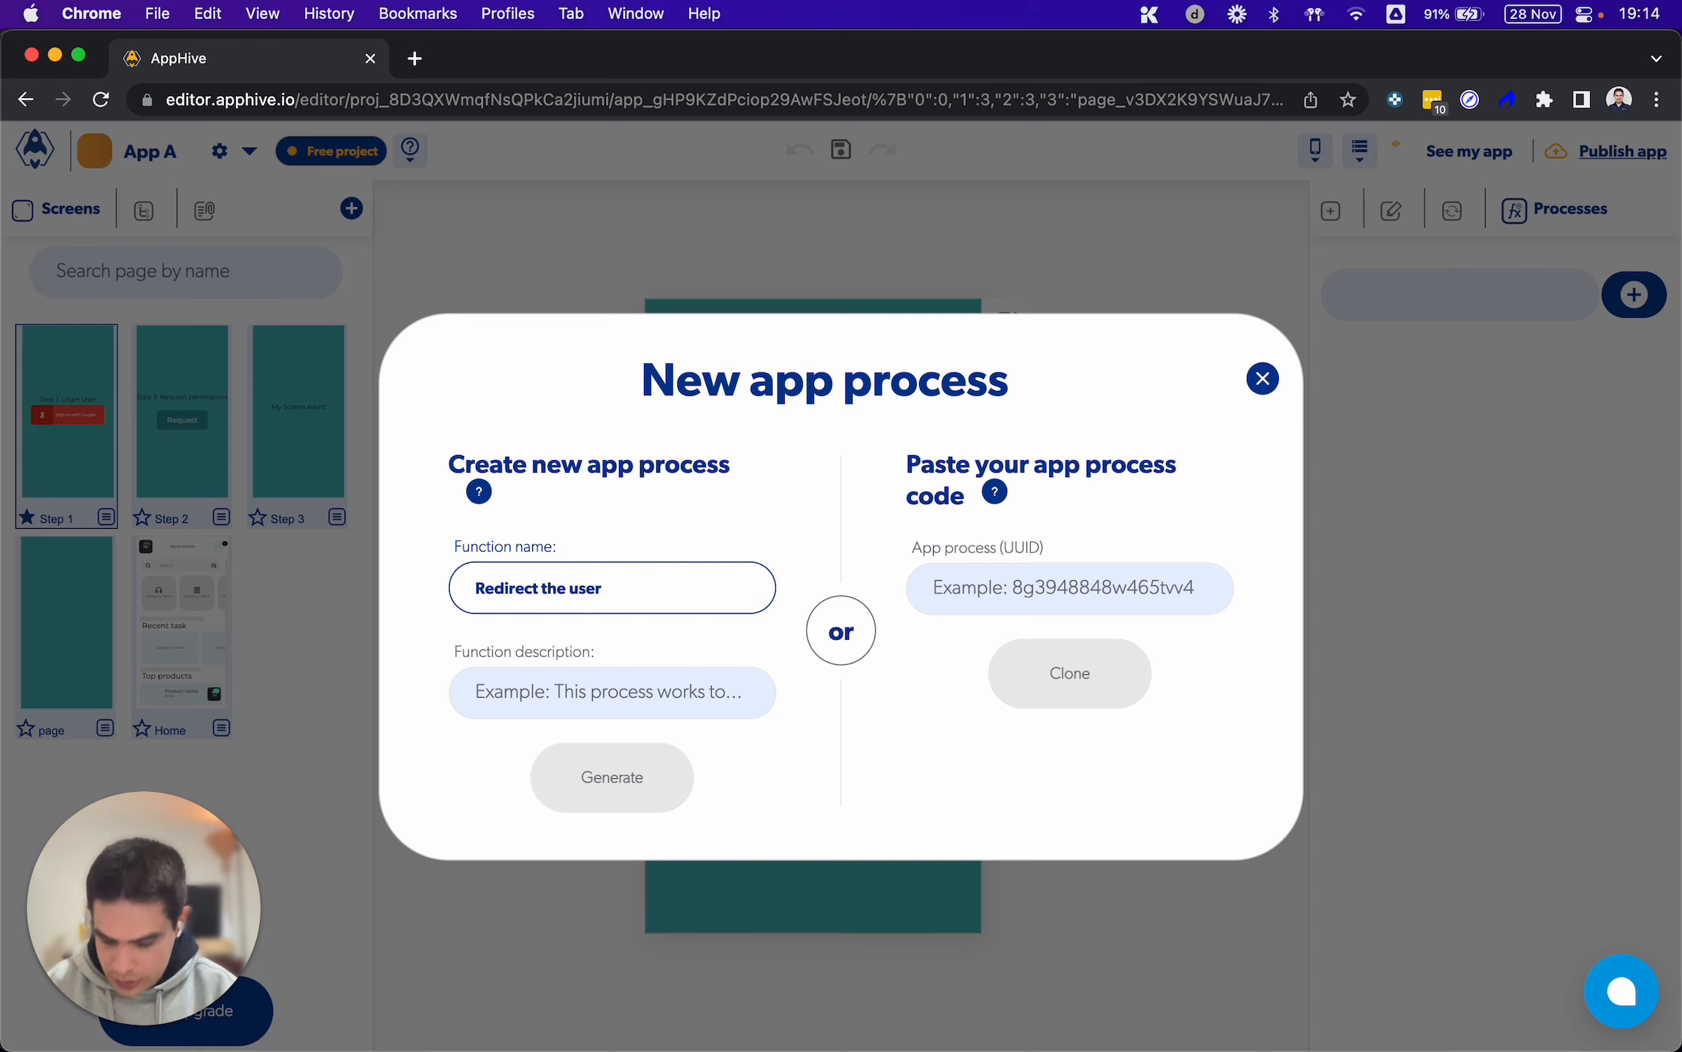
pyautogui.press('super+v')
pyautogui.click(560, 777)
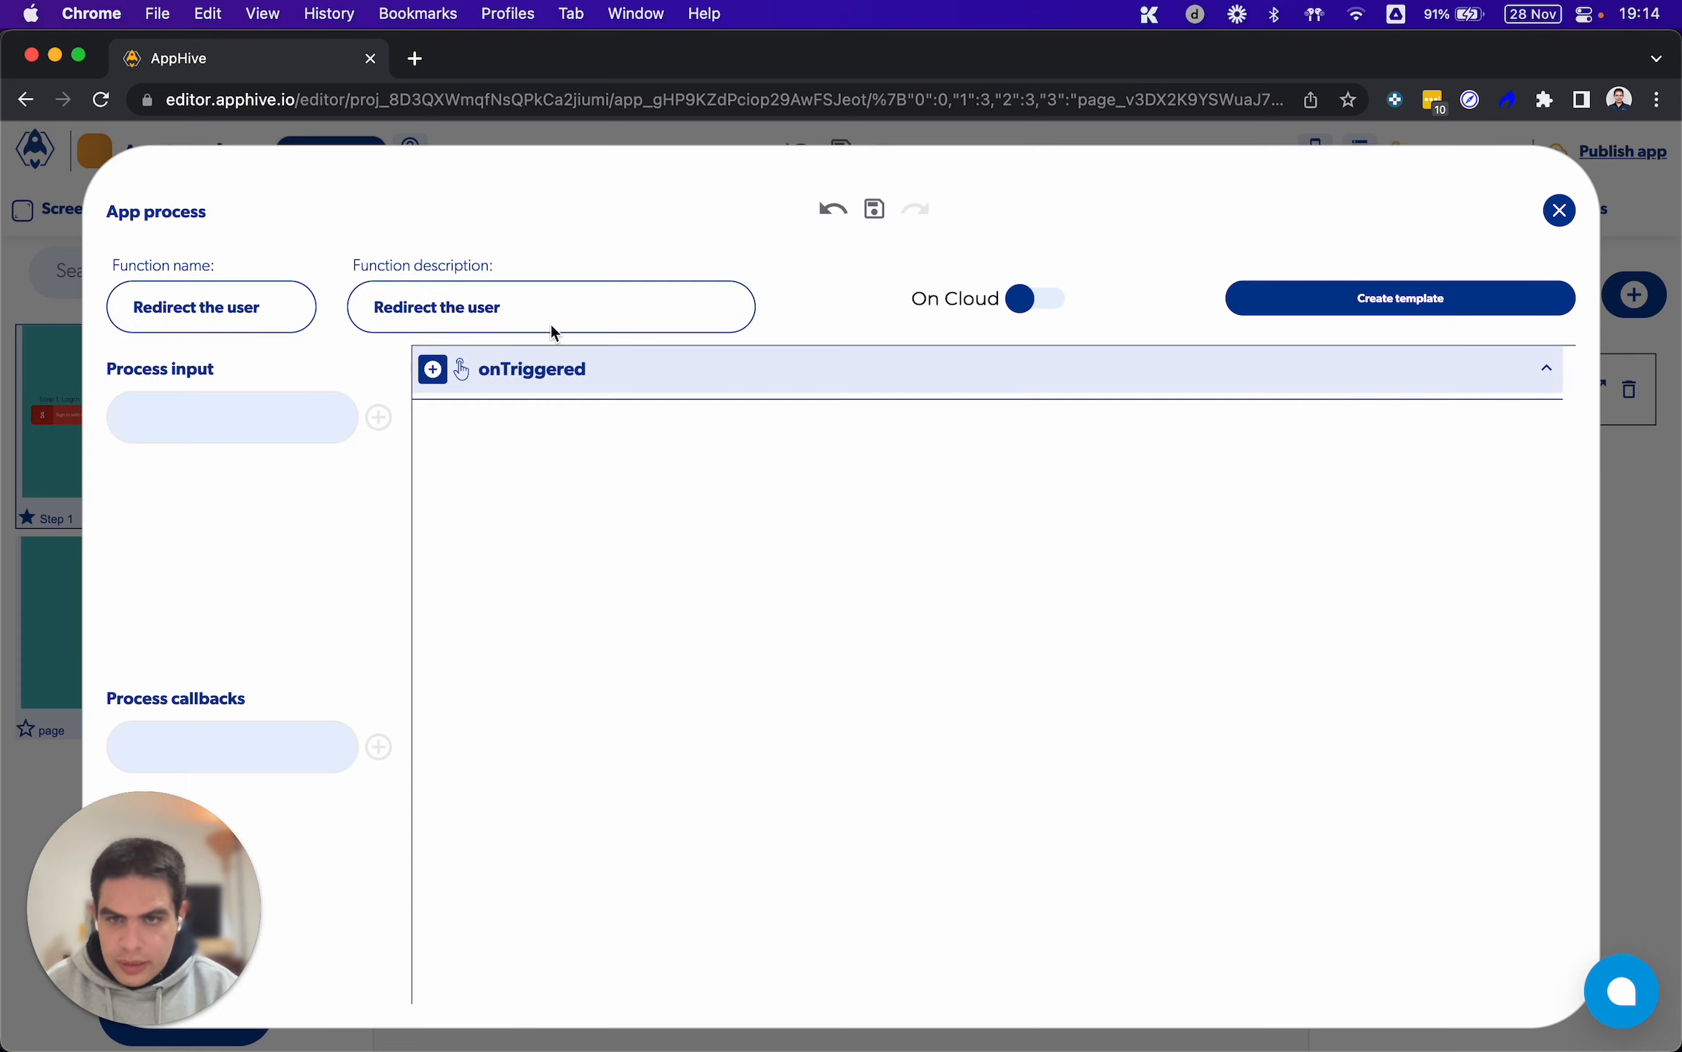
# Add a Replace screen function to the process's onTriggered event and set its page transition to Step 3
pyautogui.click(434, 369)
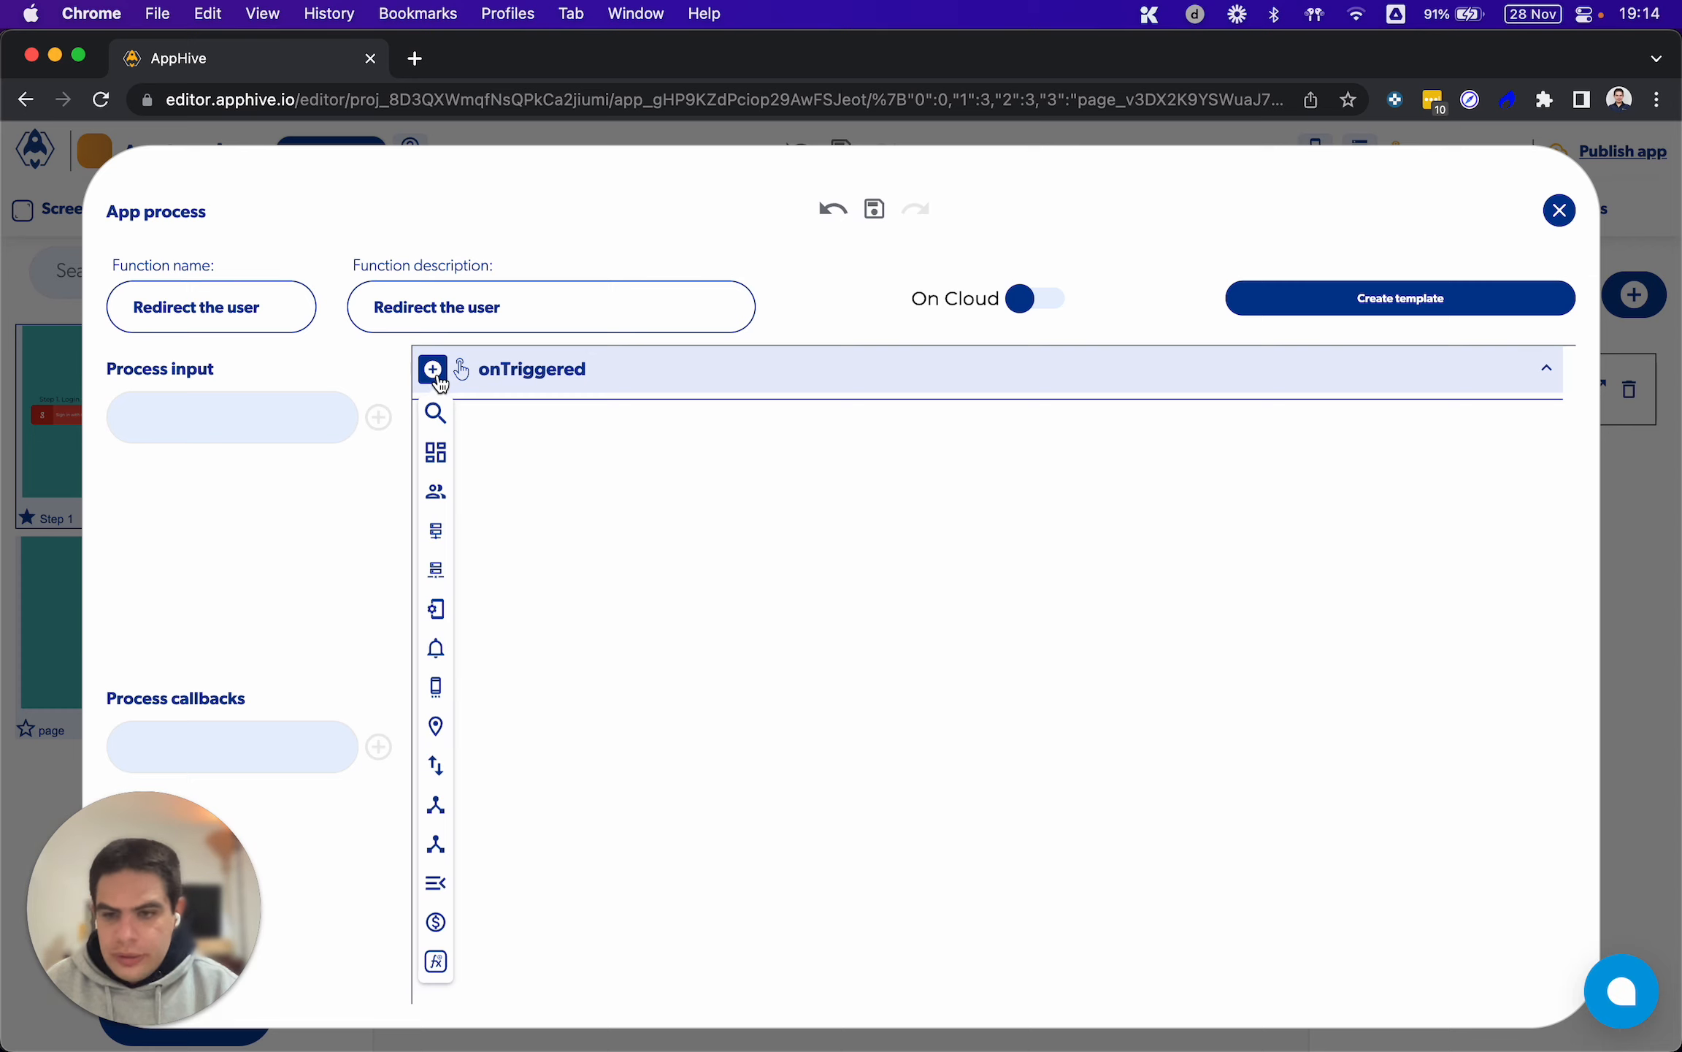
pyautogui.moveTo(425, 540)
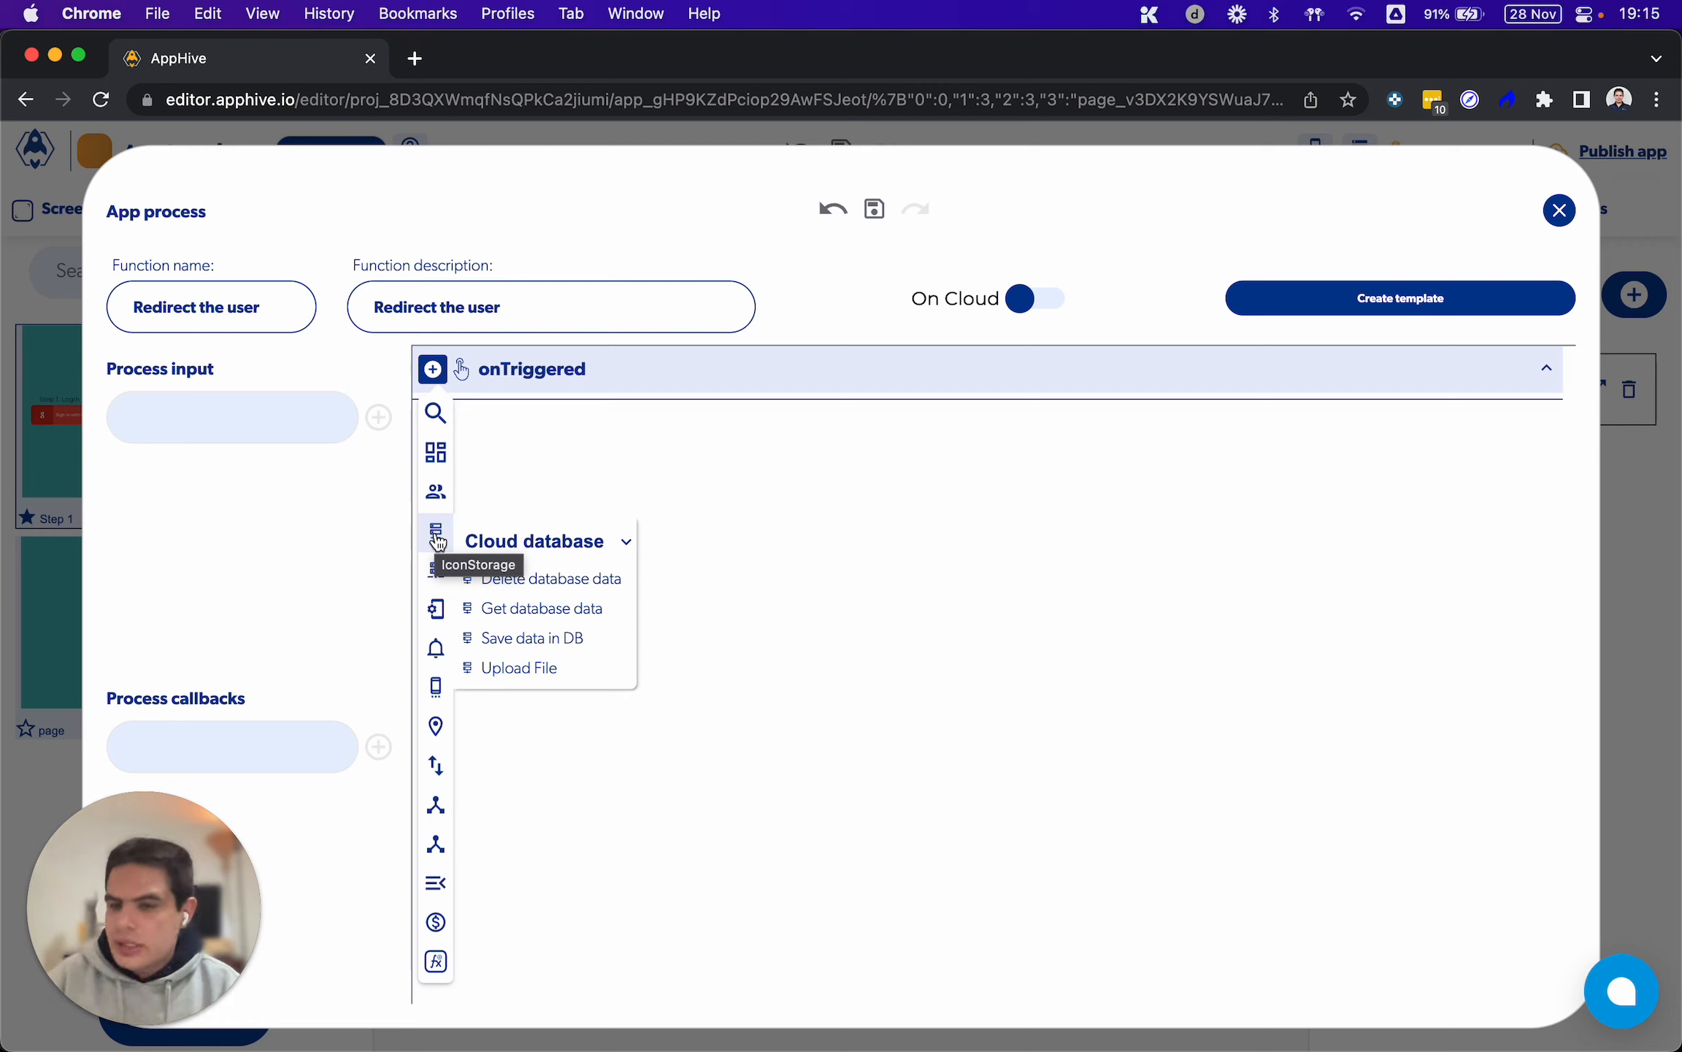
pyautogui.moveTo(437, 575)
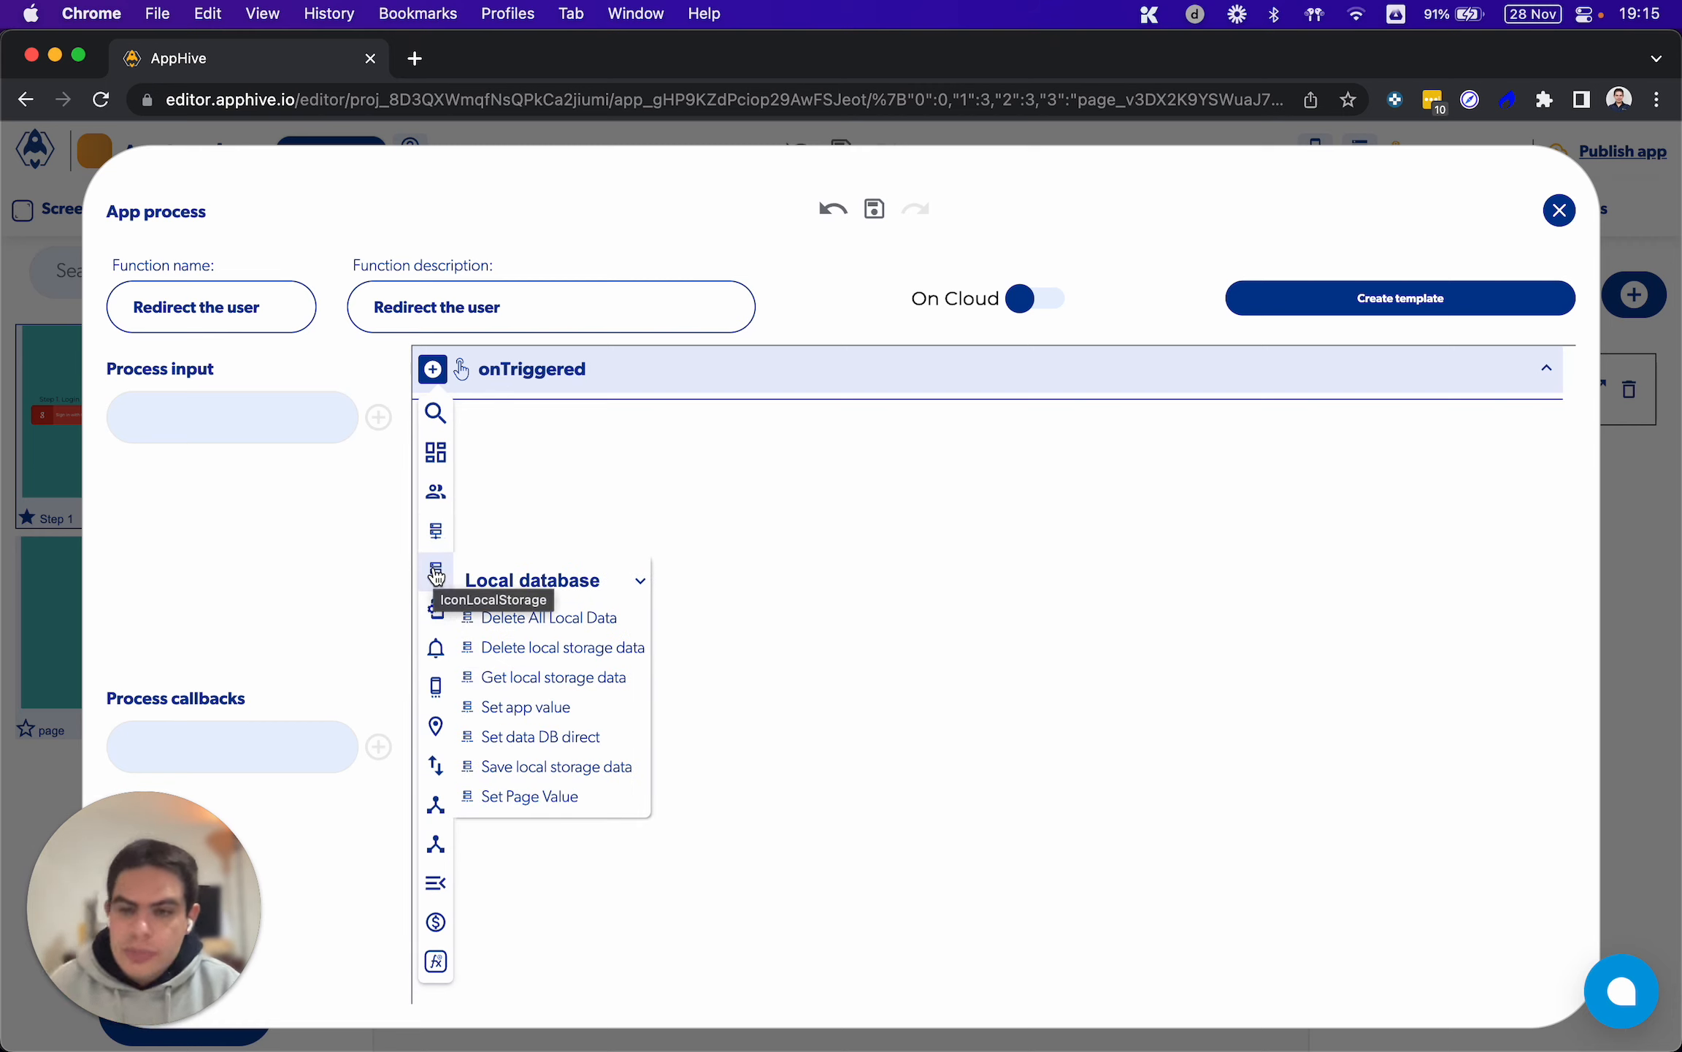
pyautogui.moveTo(433, 880)
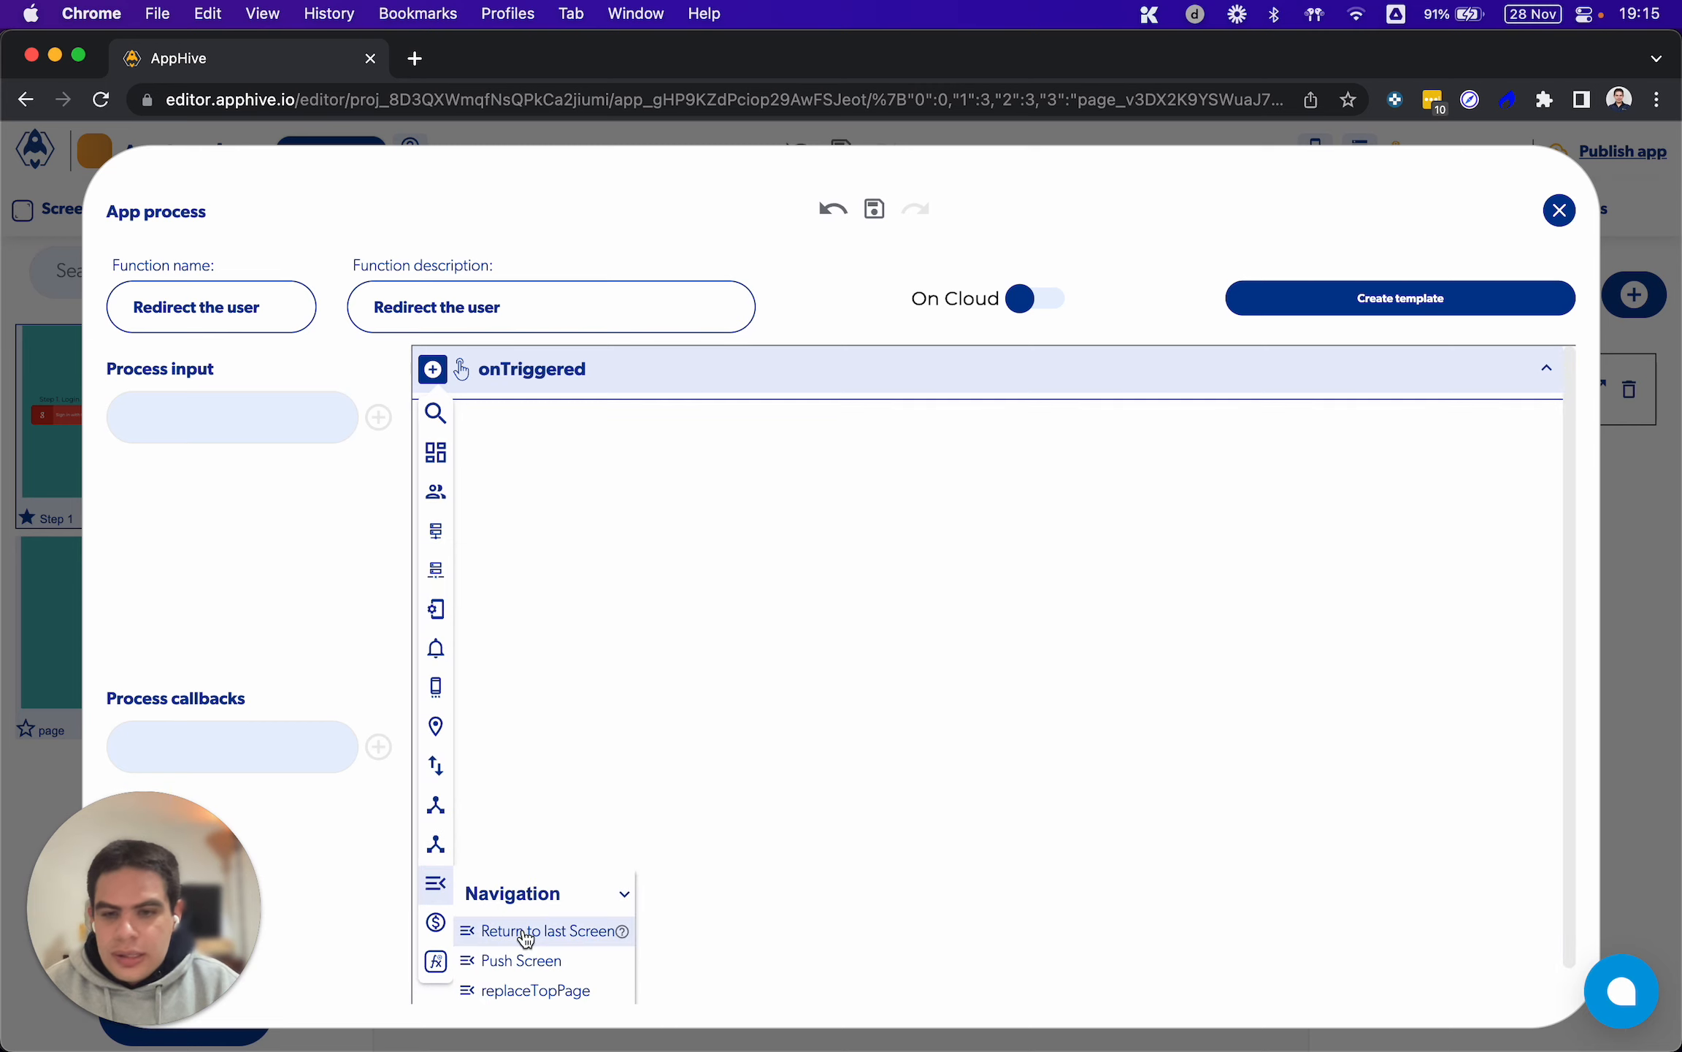
pyautogui.scroll(-1, 467, 931)
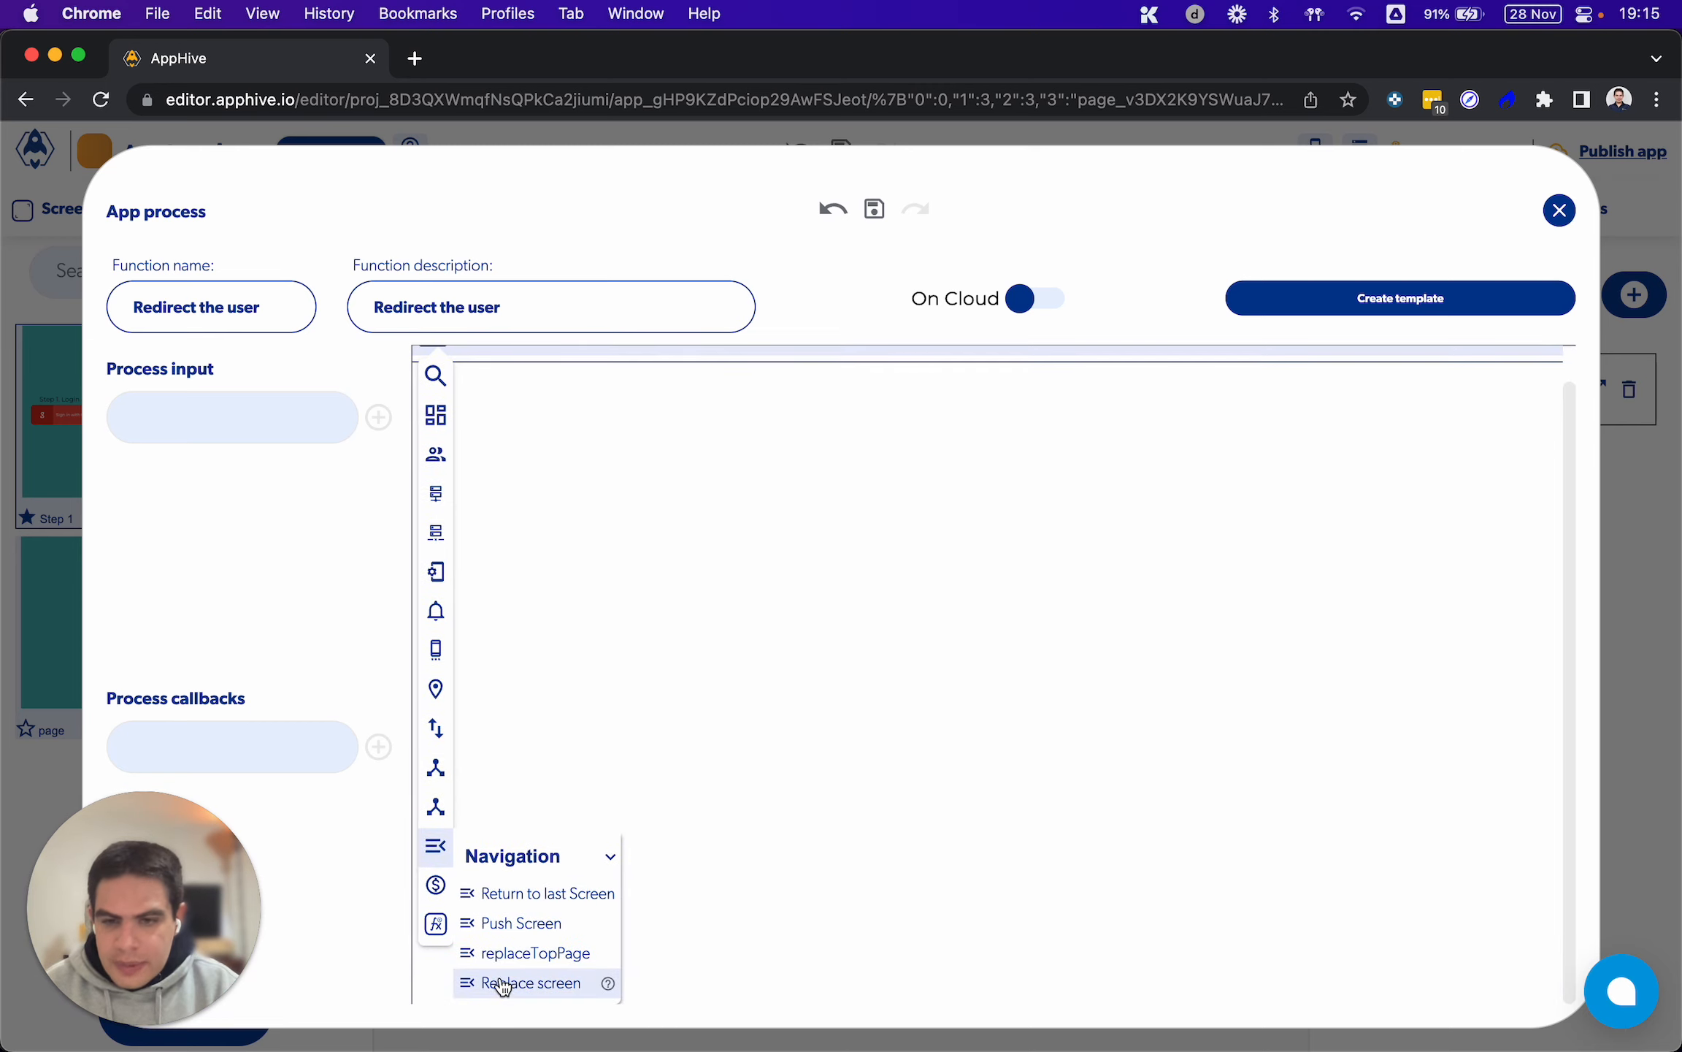
pyautogui.click(549, 983)
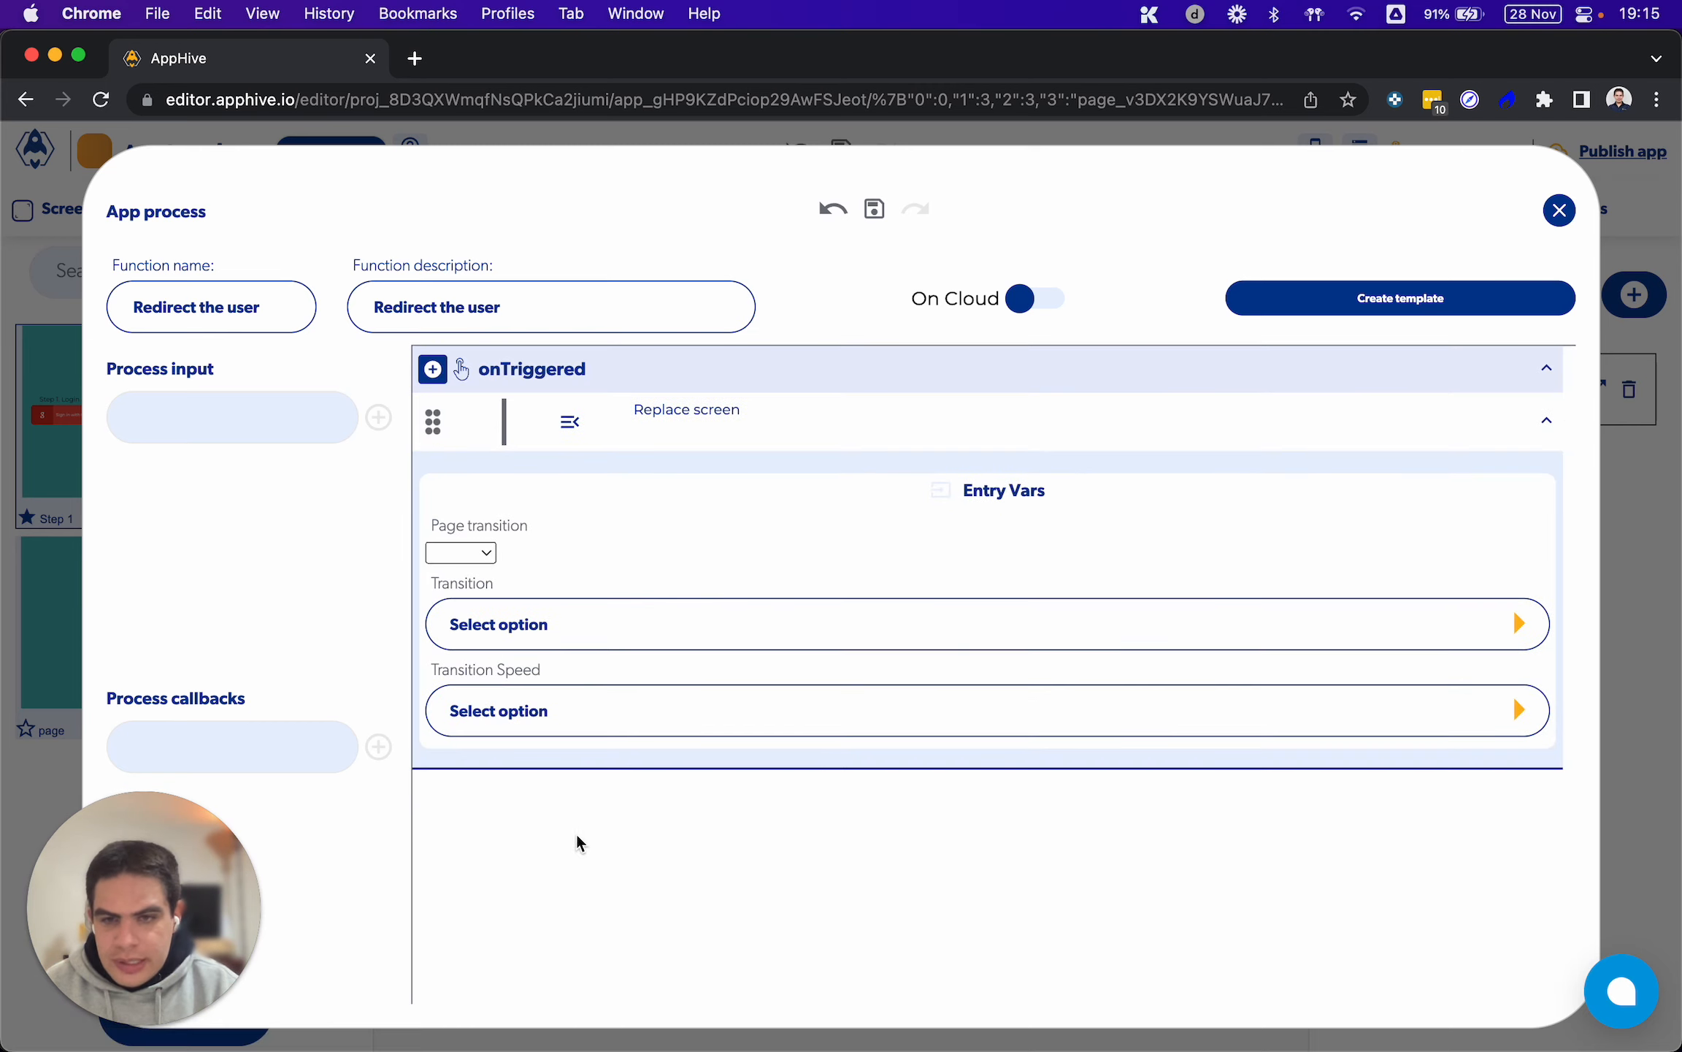
pyautogui.click(484, 561)
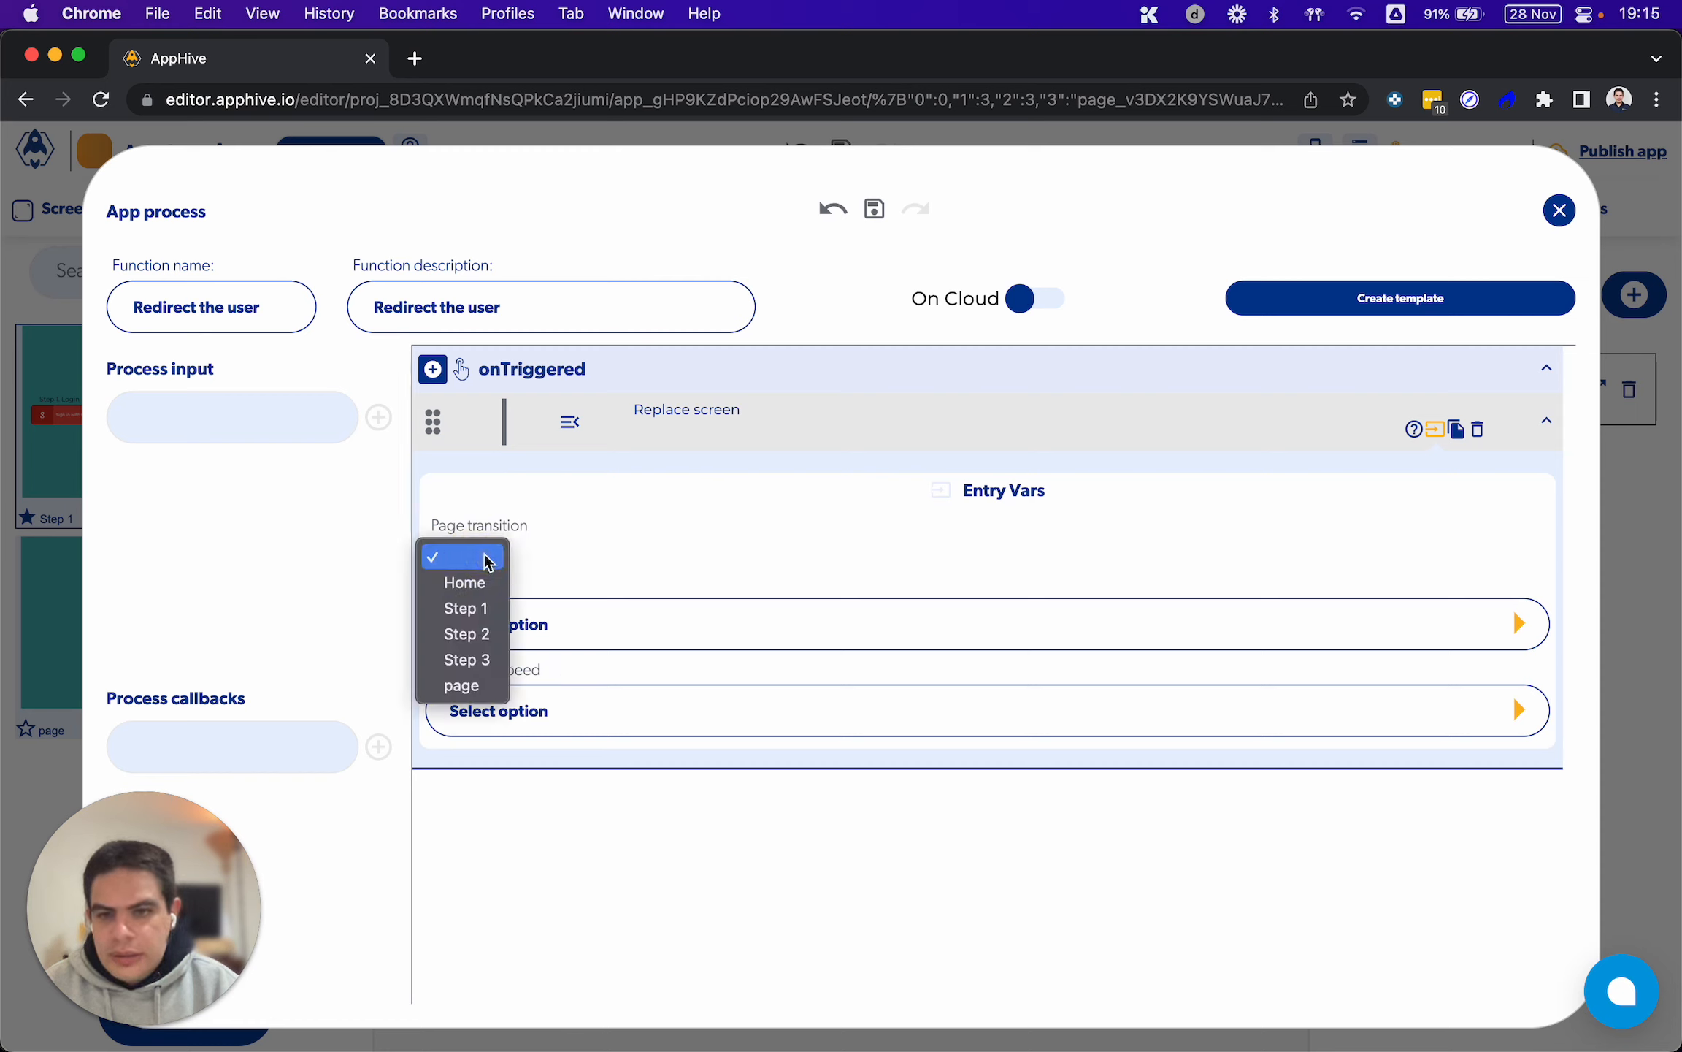
pyautogui.click(484, 659)
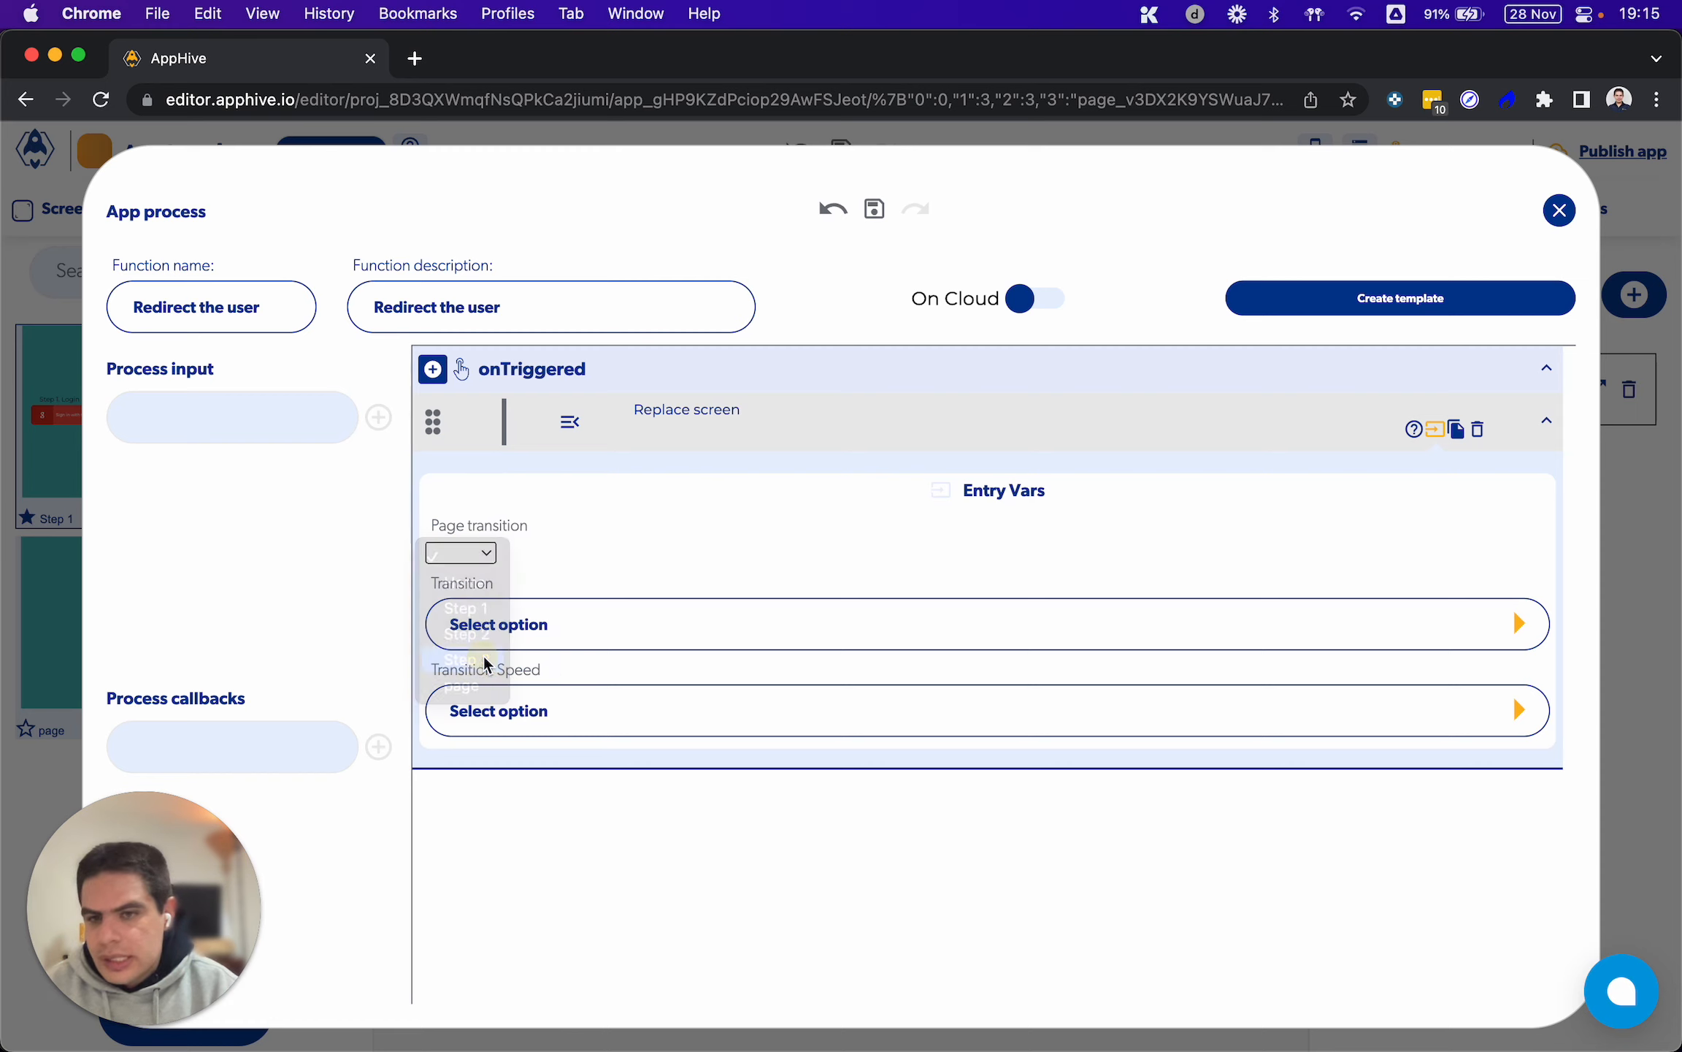
pyautogui.click(452, 554)
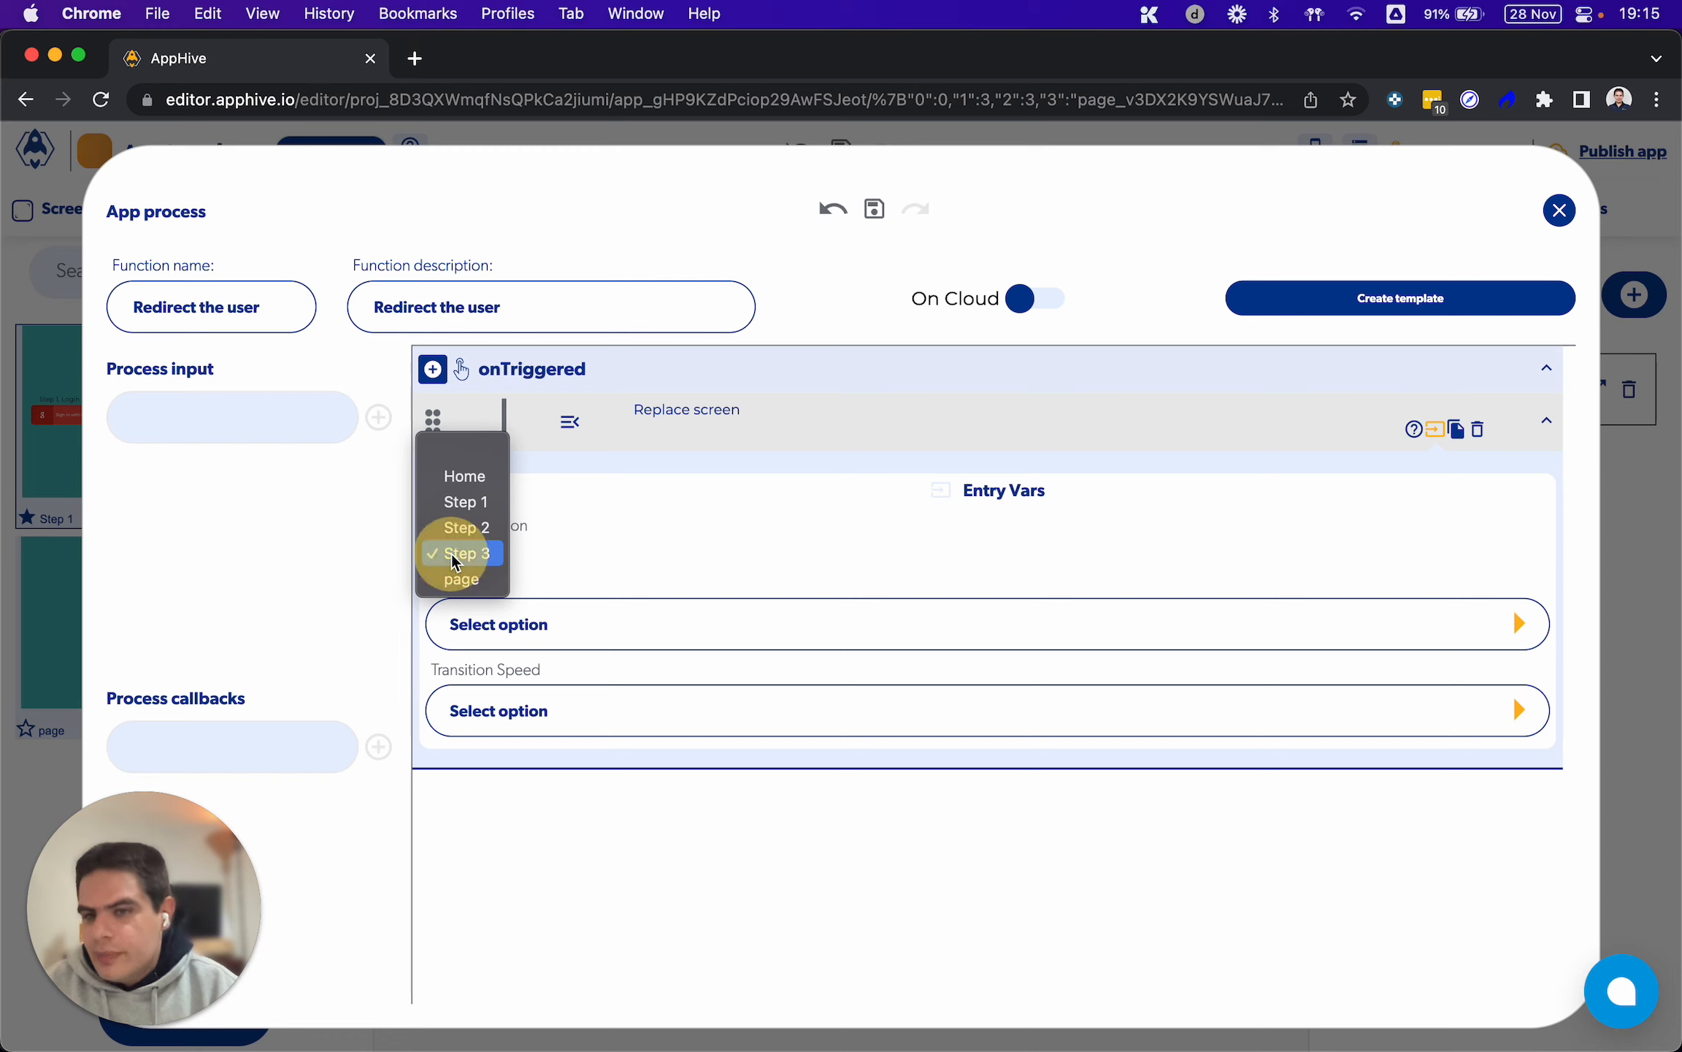
pyautogui.click(454, 559)
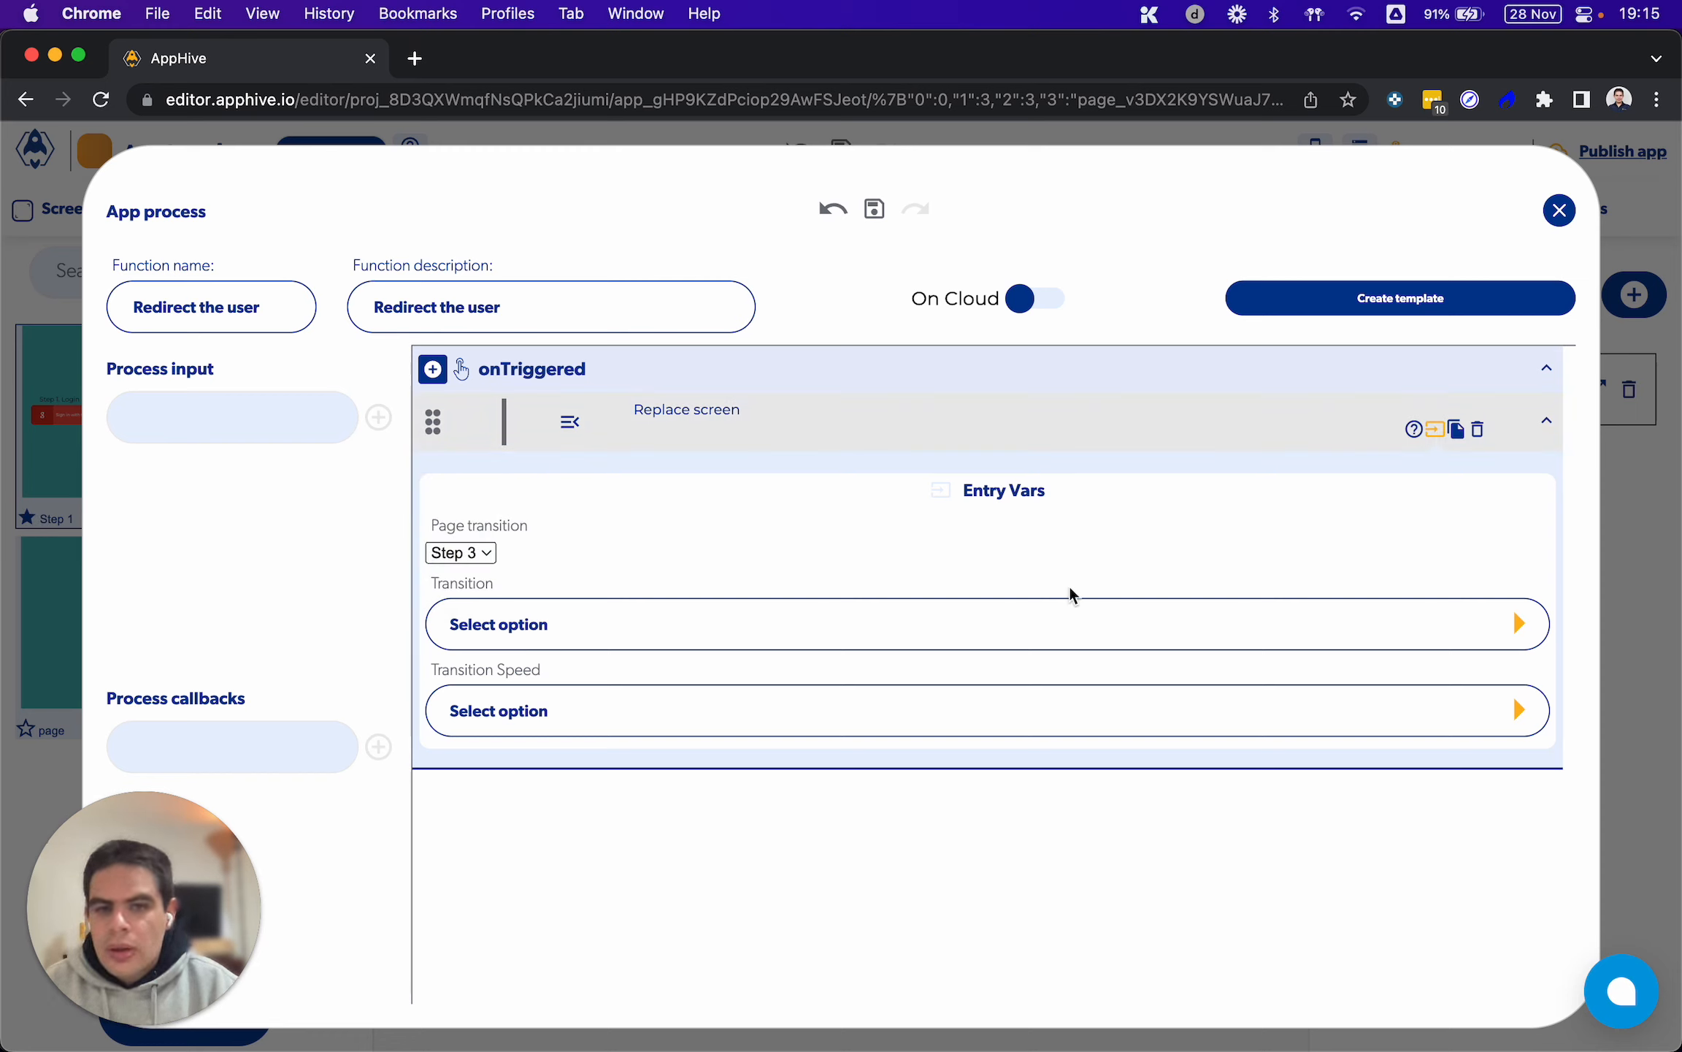
# Set the Replace screen function's transition to SlideTop and its transition speed to Regular
pyautogui.click(1316, 621)
pyautogui.click(1009, 714)
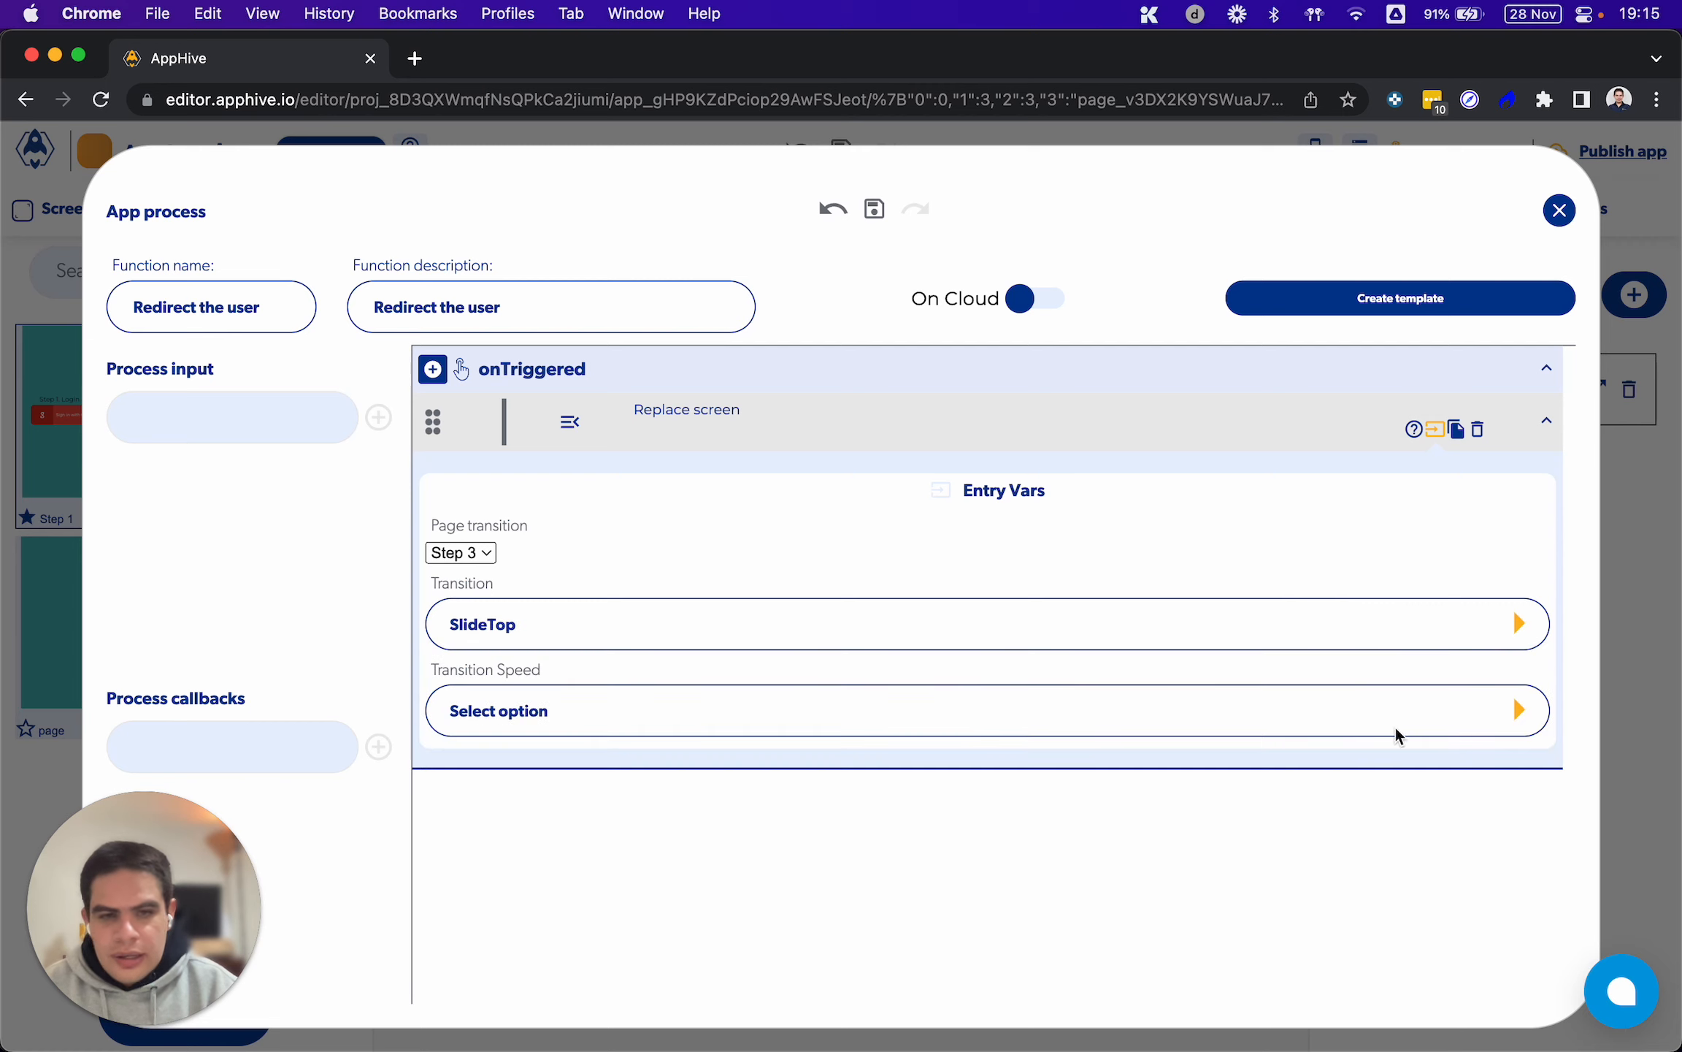
pyautogui.click(1517, 709)
pyautogui.click(901, 796)
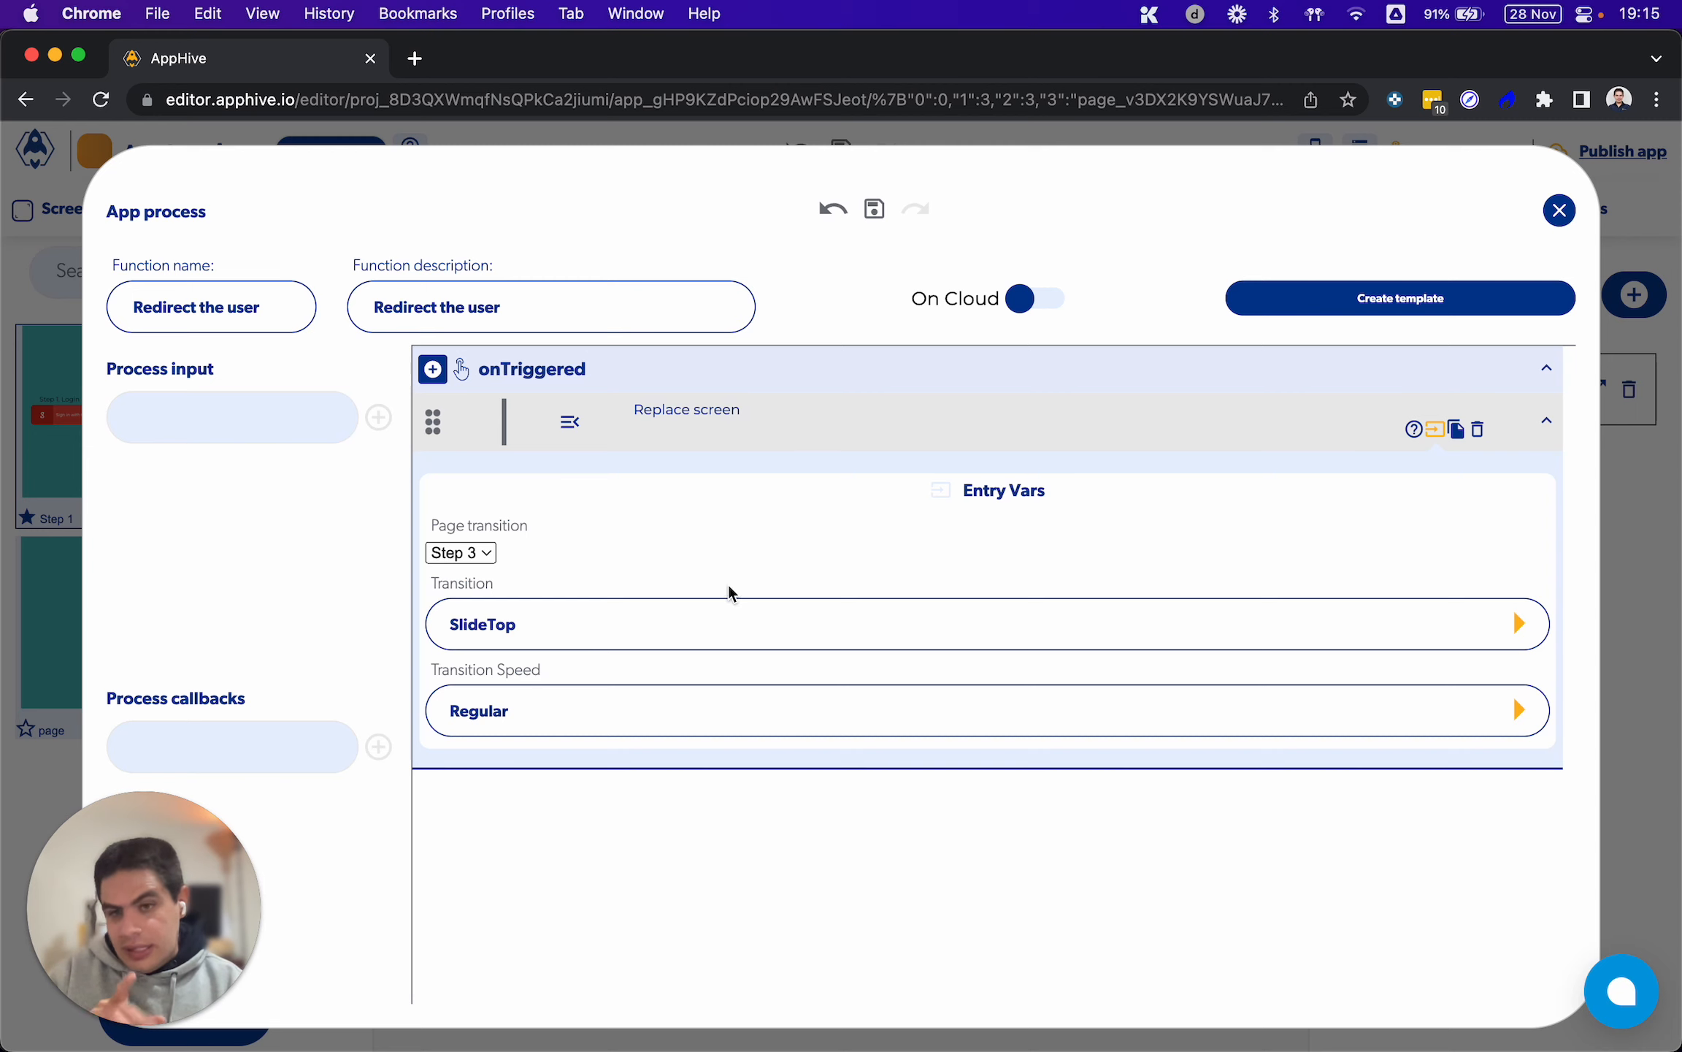
# Close the app process and open App B of the Push Notifications project in the editor
pyautogui.click(1560, 210)
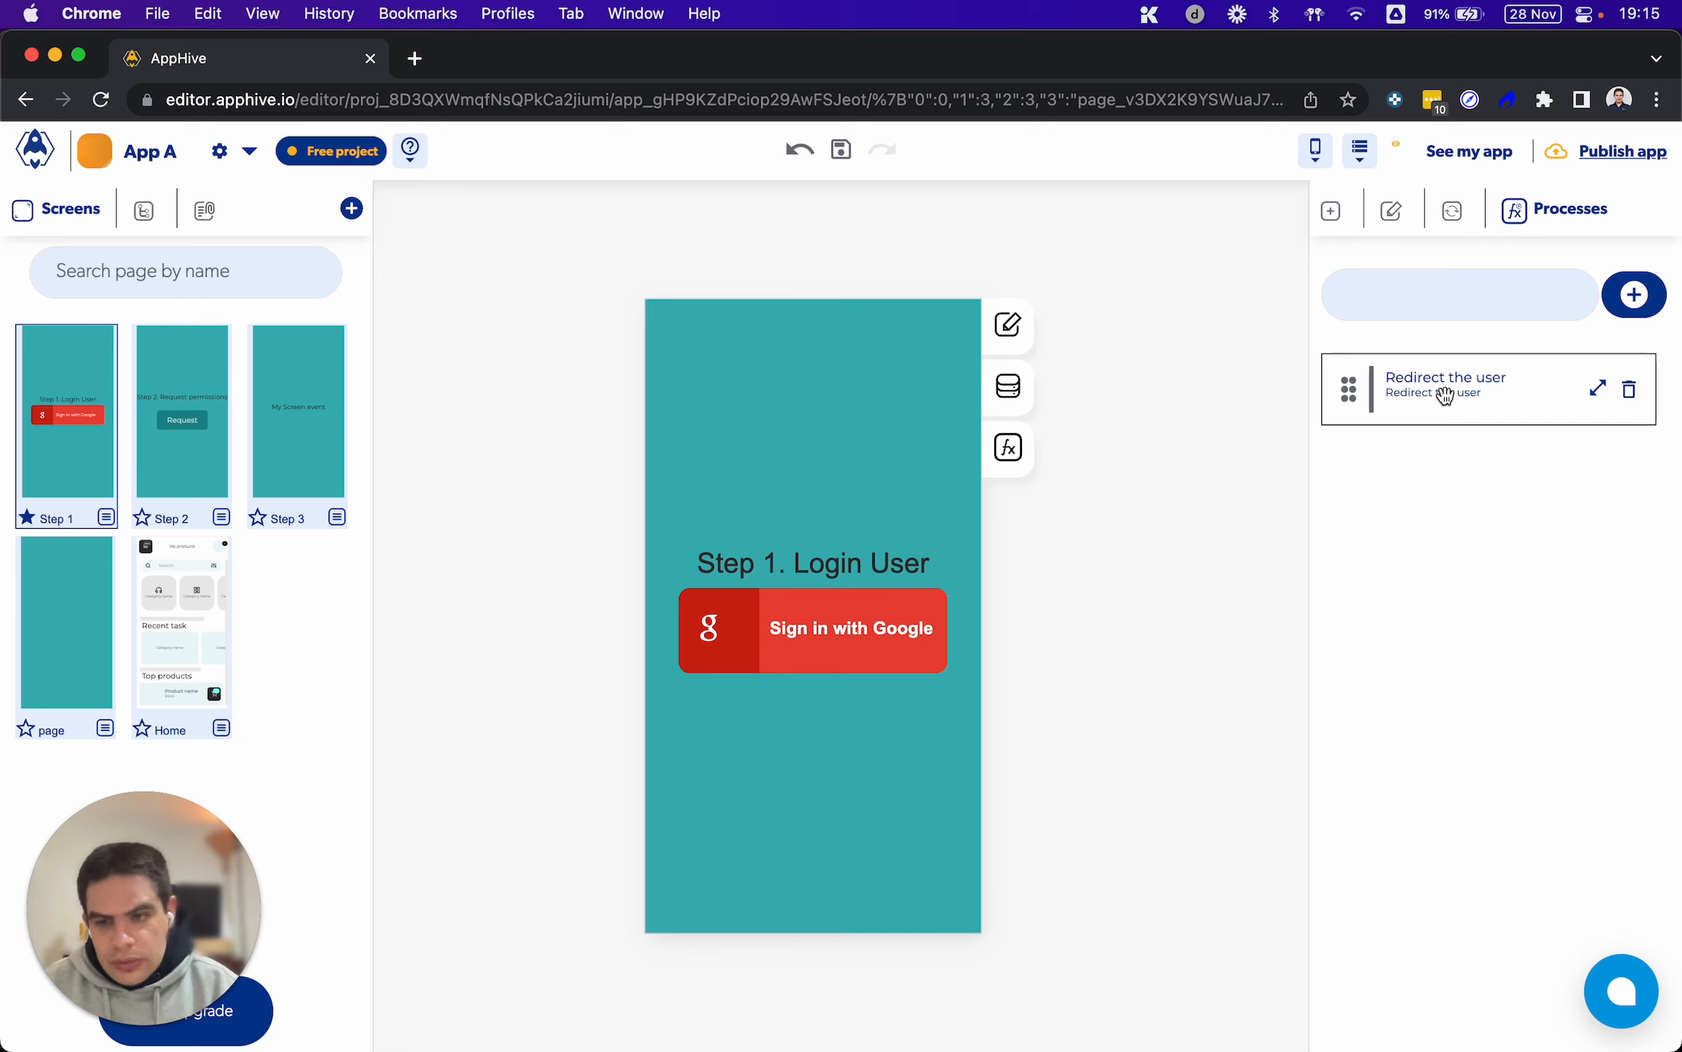
pyautogui.click(43, 157)
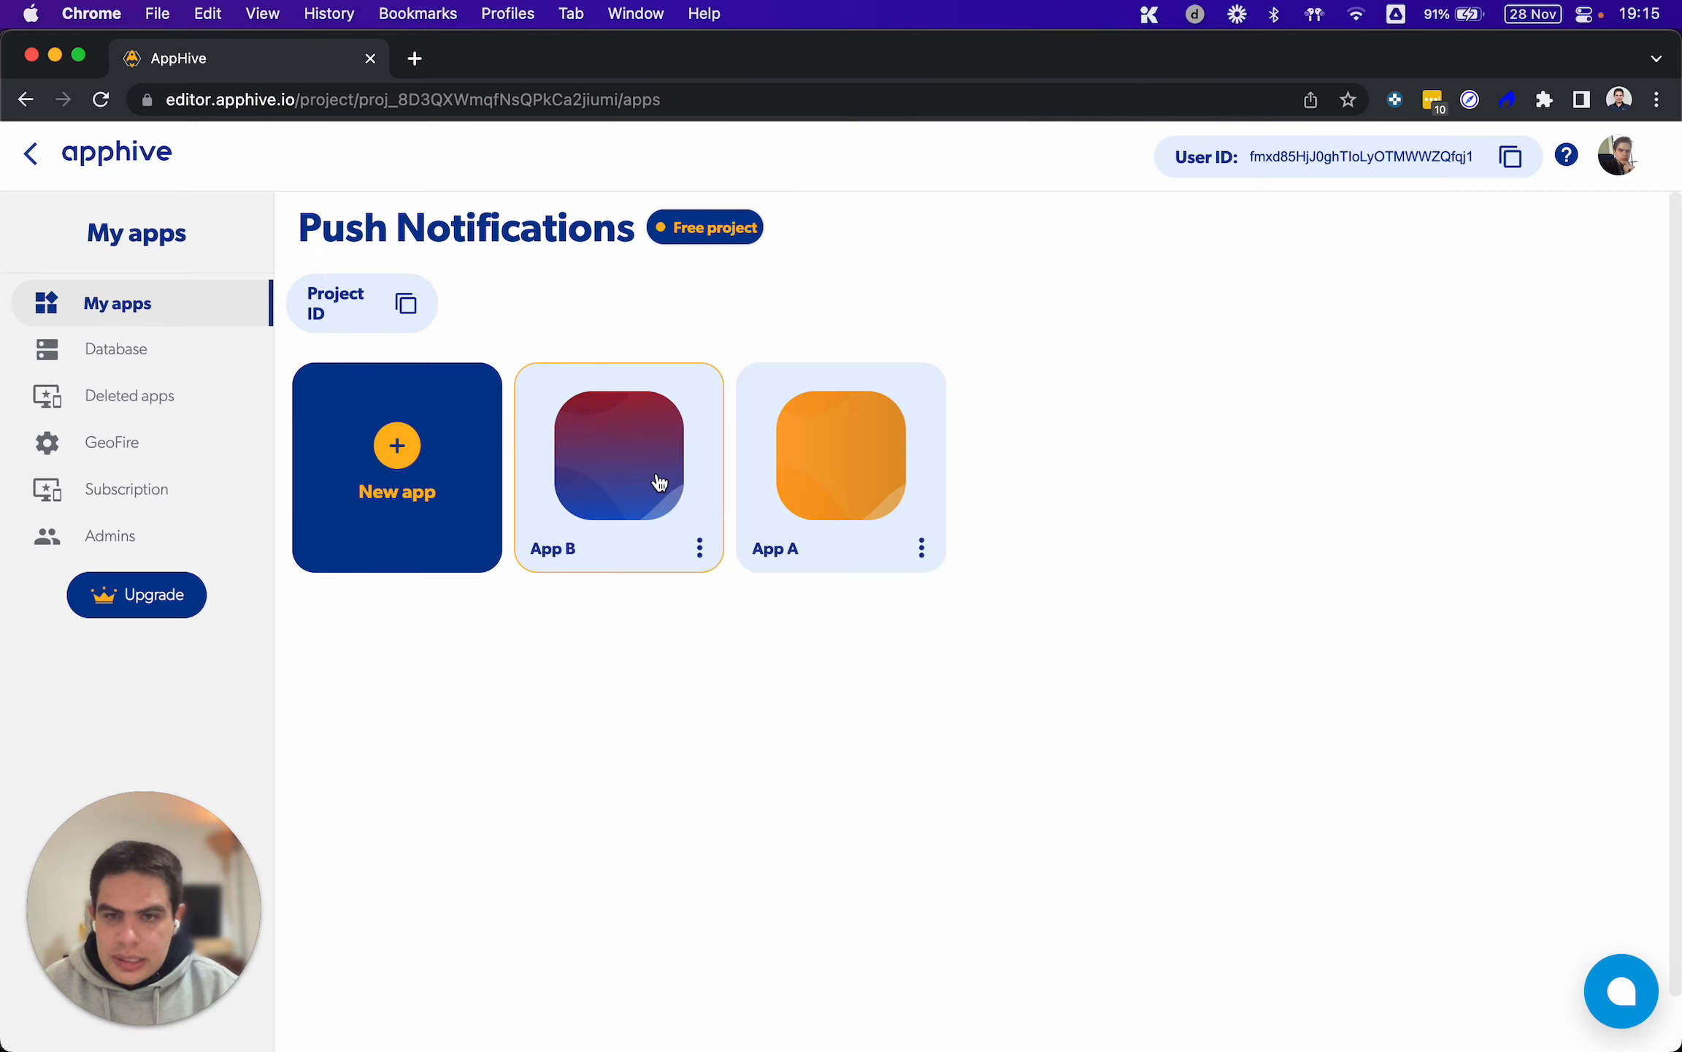
pyautogui.click(655, 473)
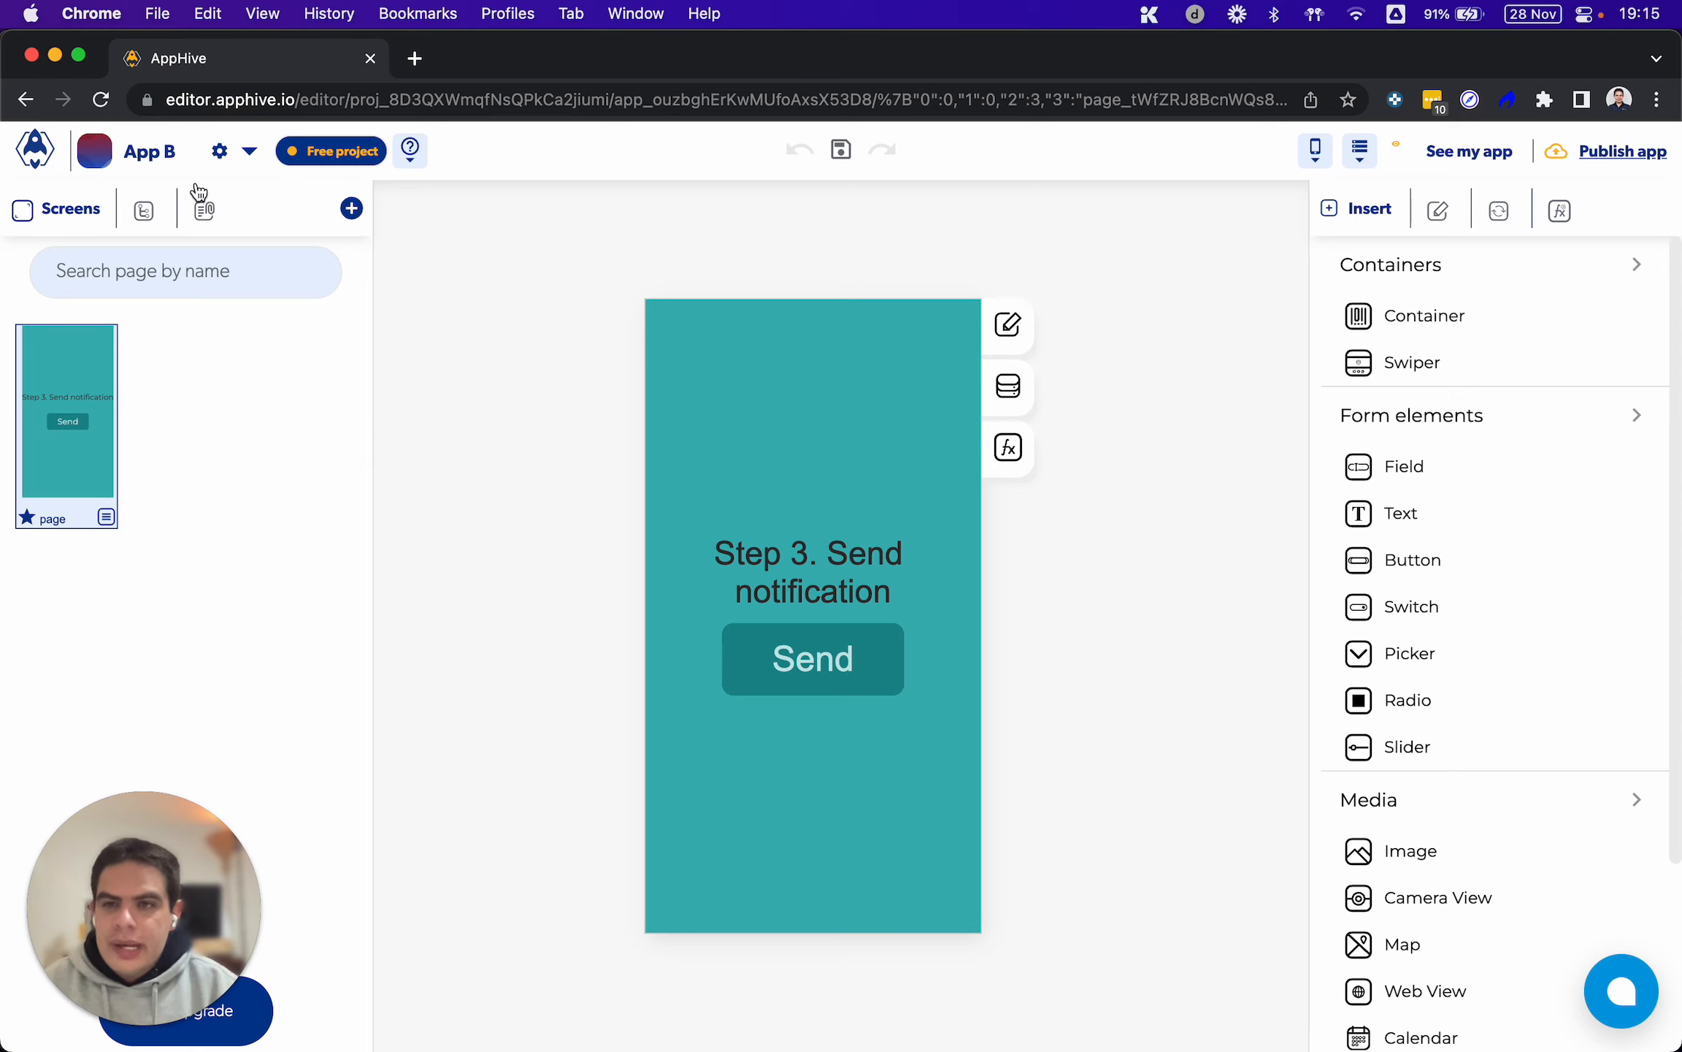
# Add an onPress event to the Send button and attach the Send Push function to it
pyautogui.click(882, 635)
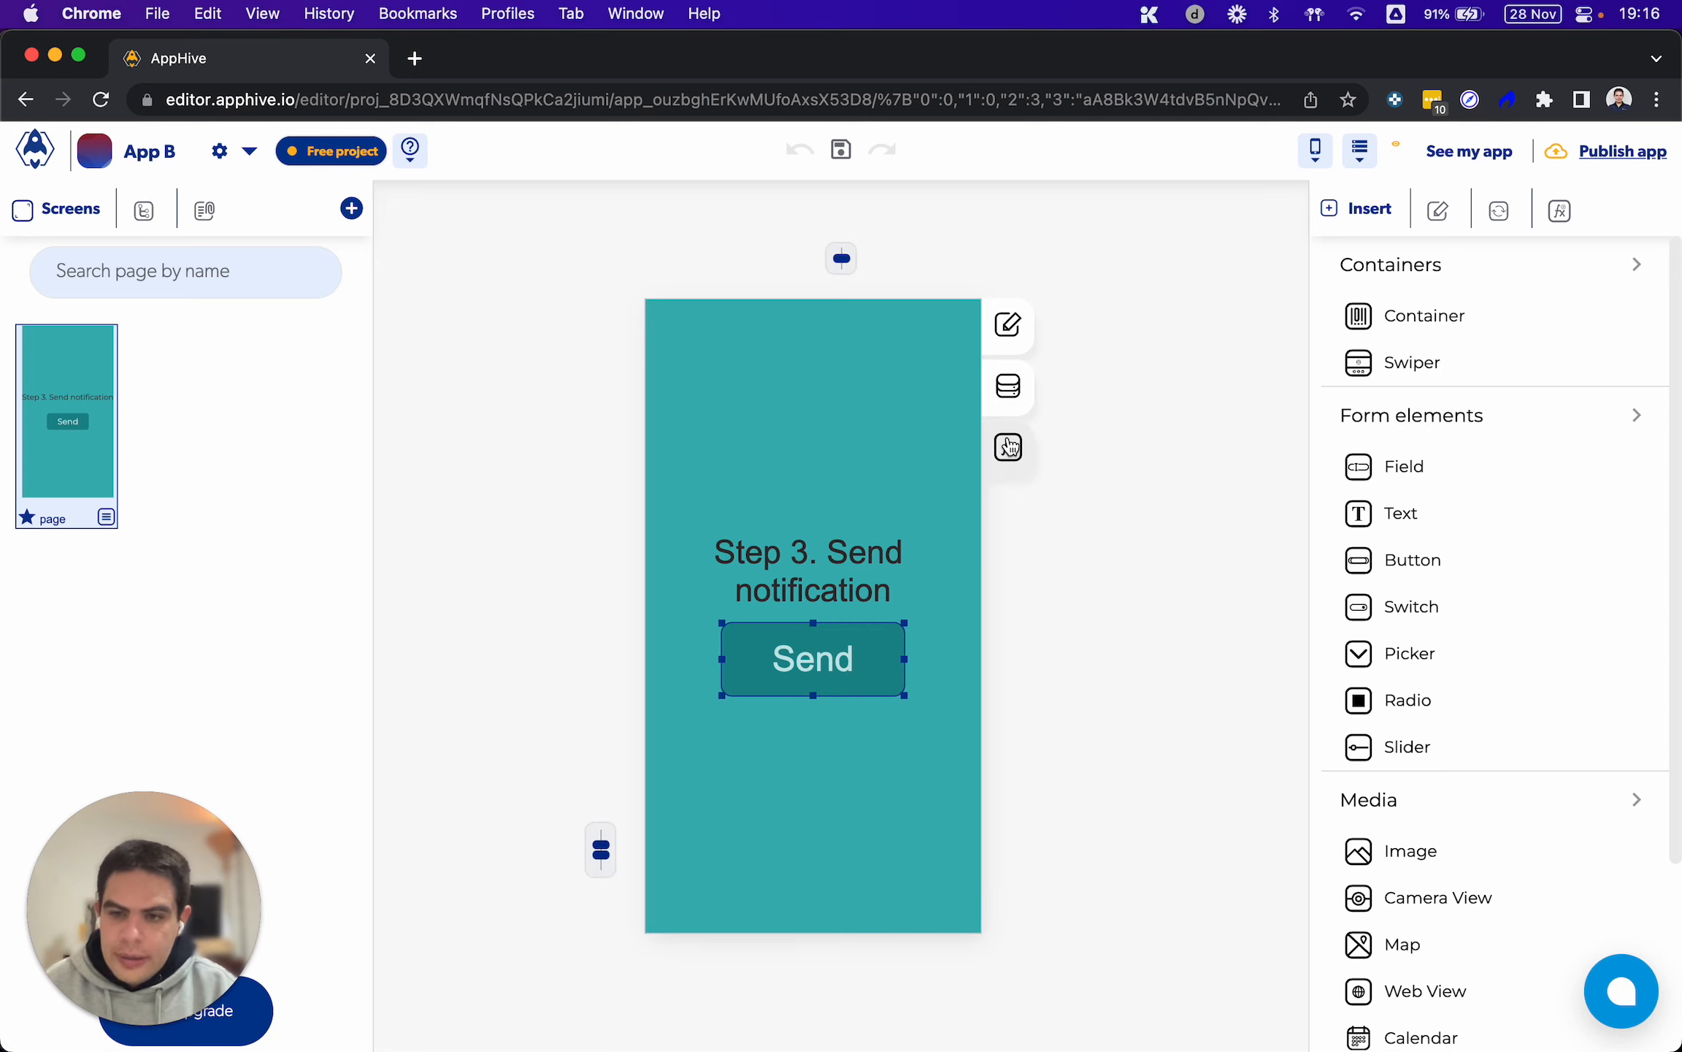
pyautogui.click(1010, 447)
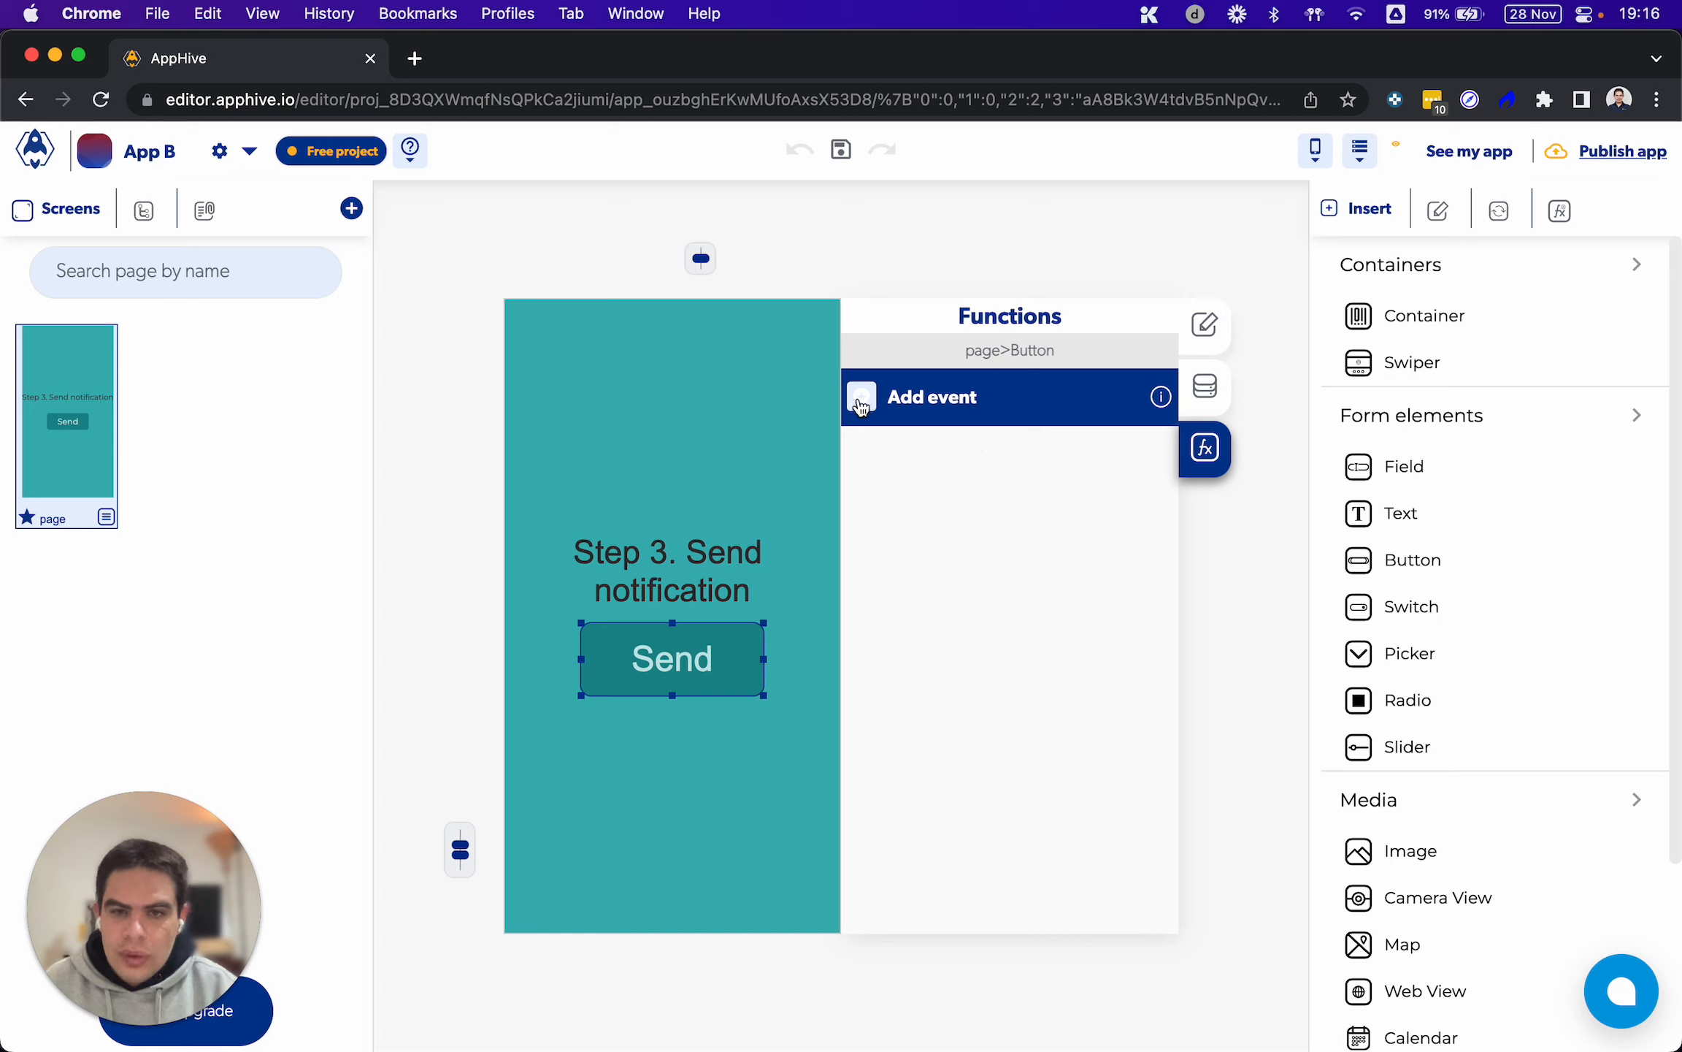
pyautogui.click(861, 400)
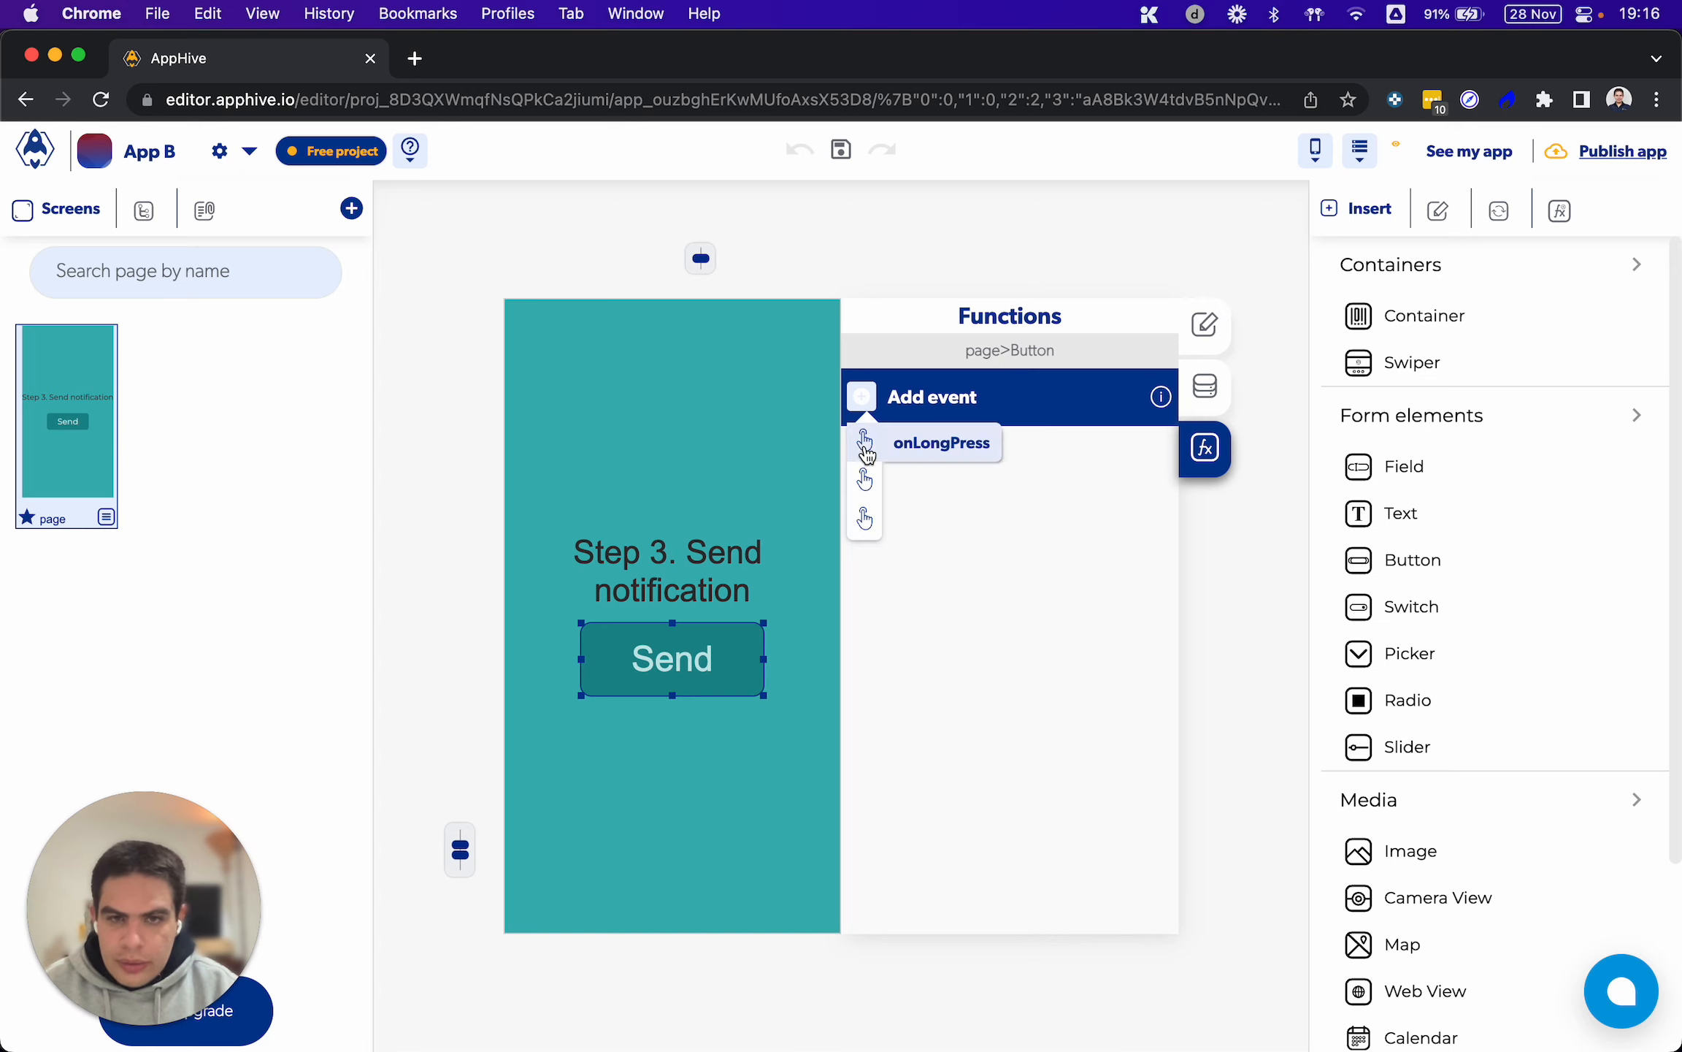
pyautogui.click(867, 479)
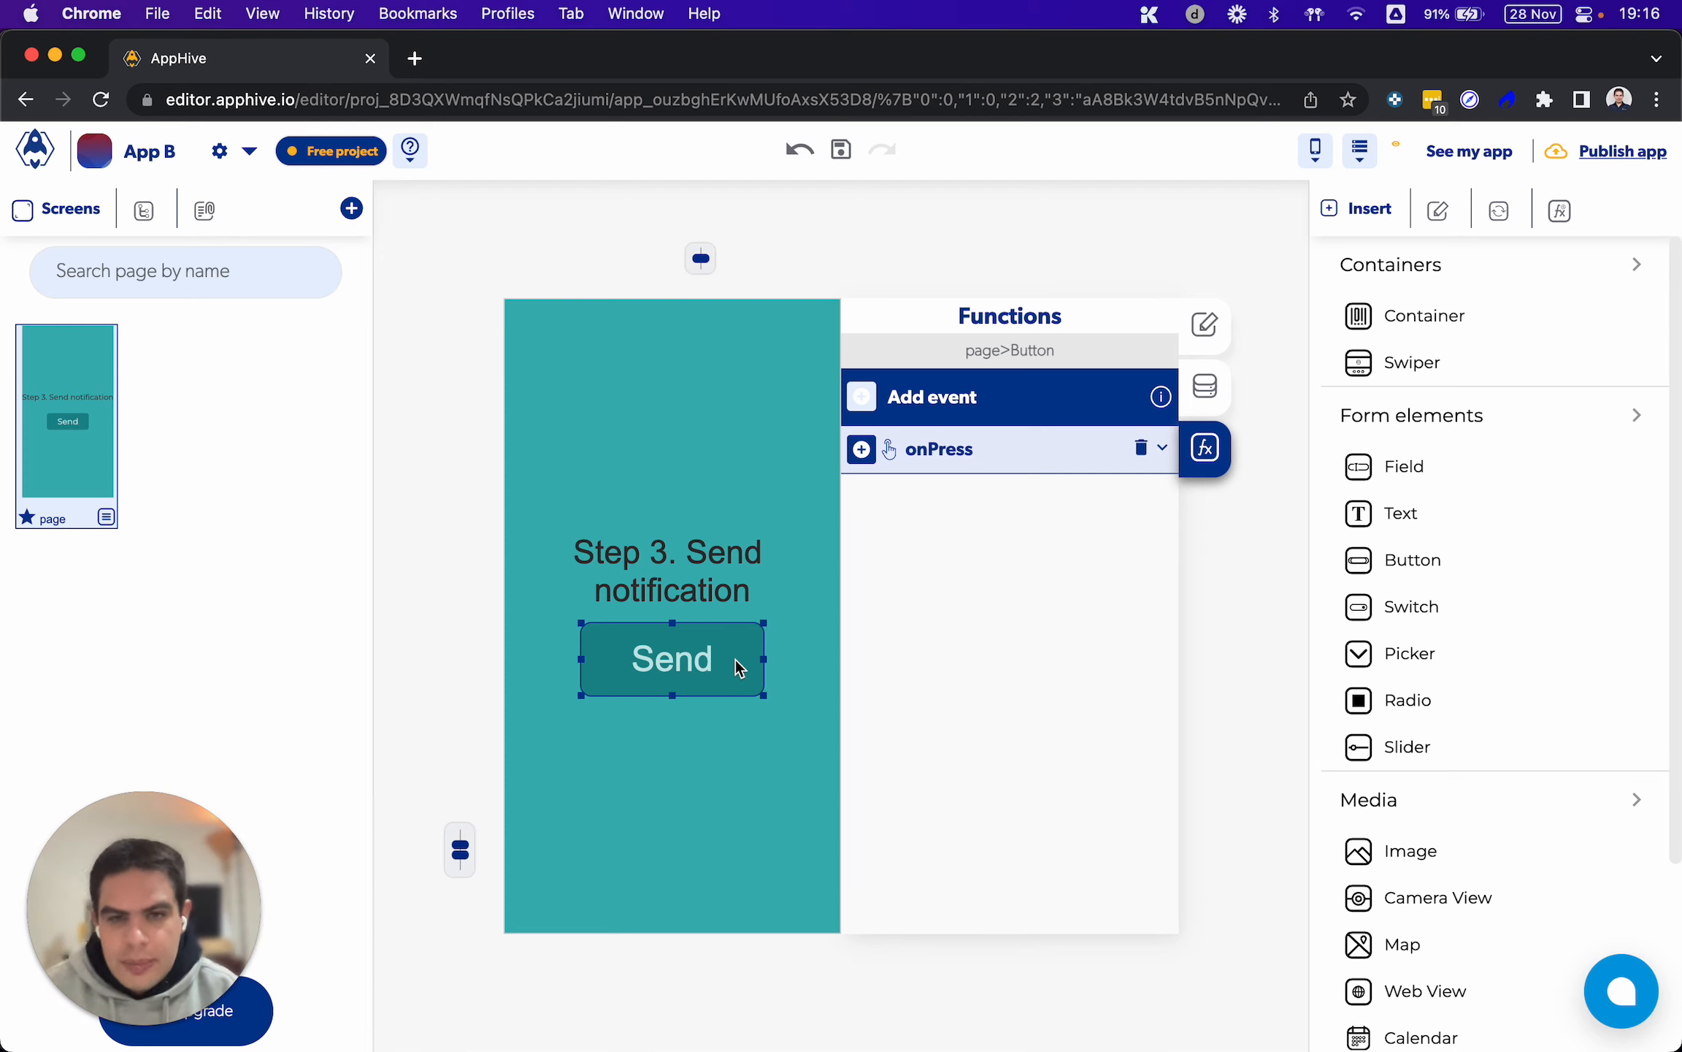
pyautogui.click(863, 453)
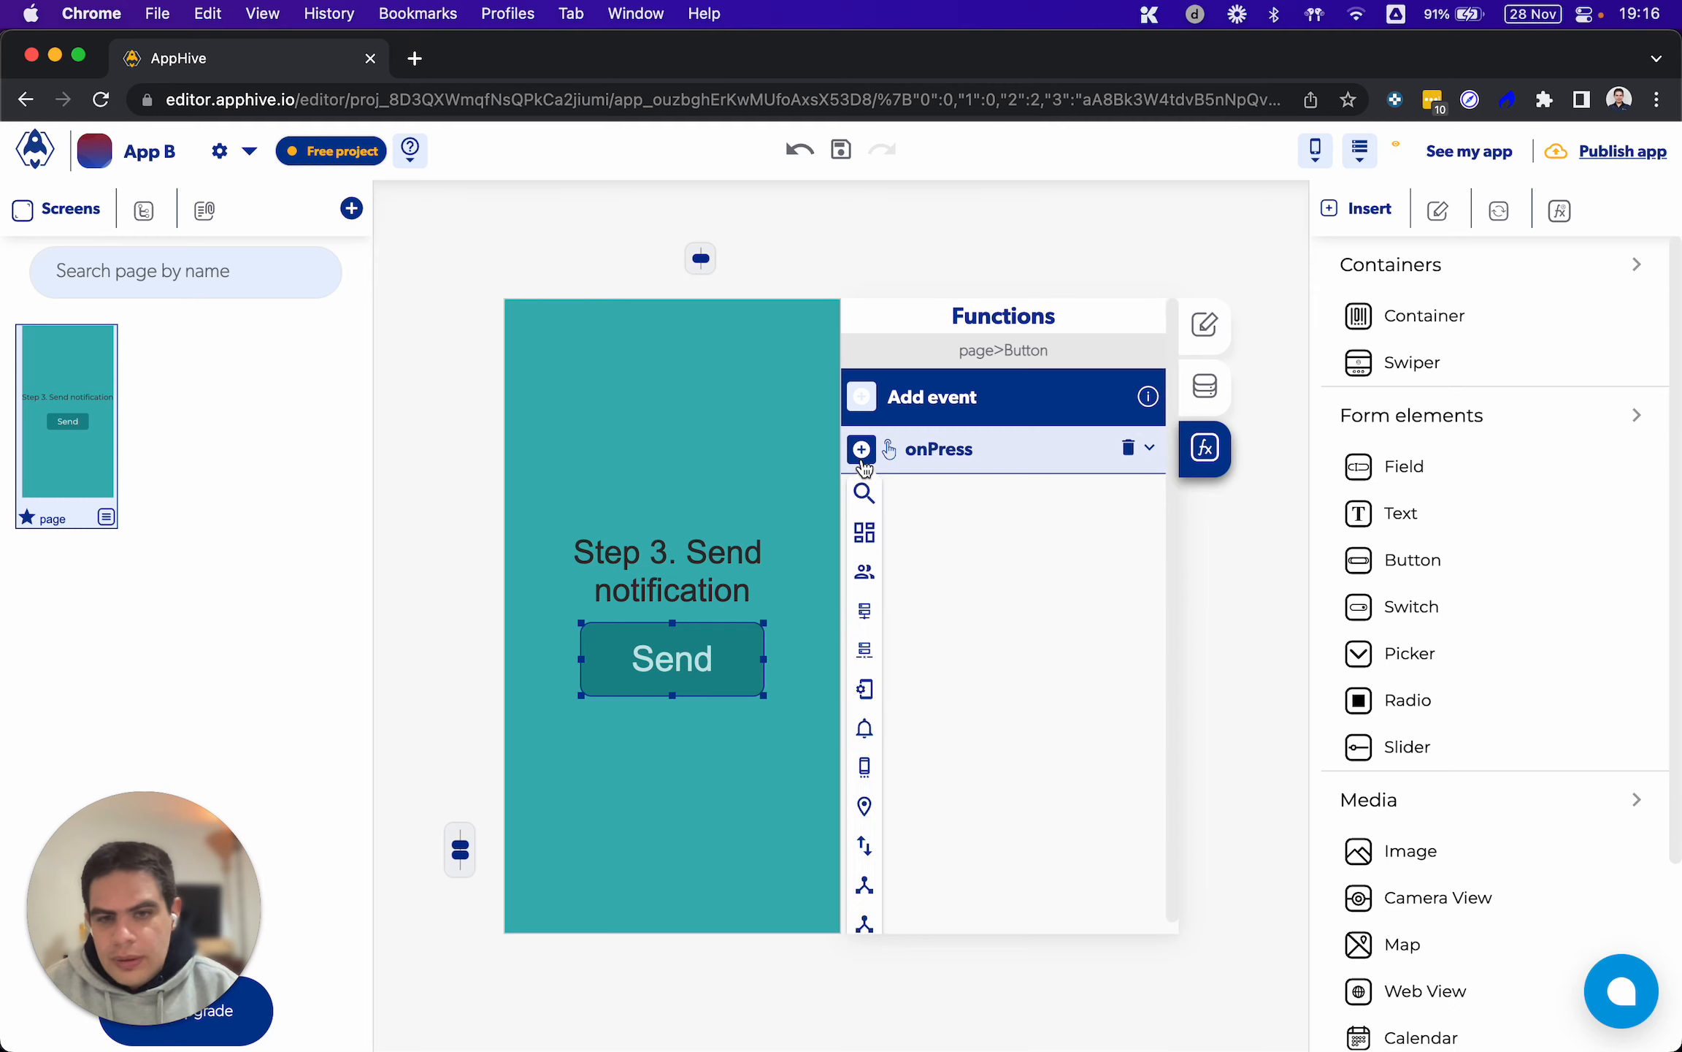
pyautogui.scroll(-2, 864, 471)
pyautogui.moveTo(871, 761)
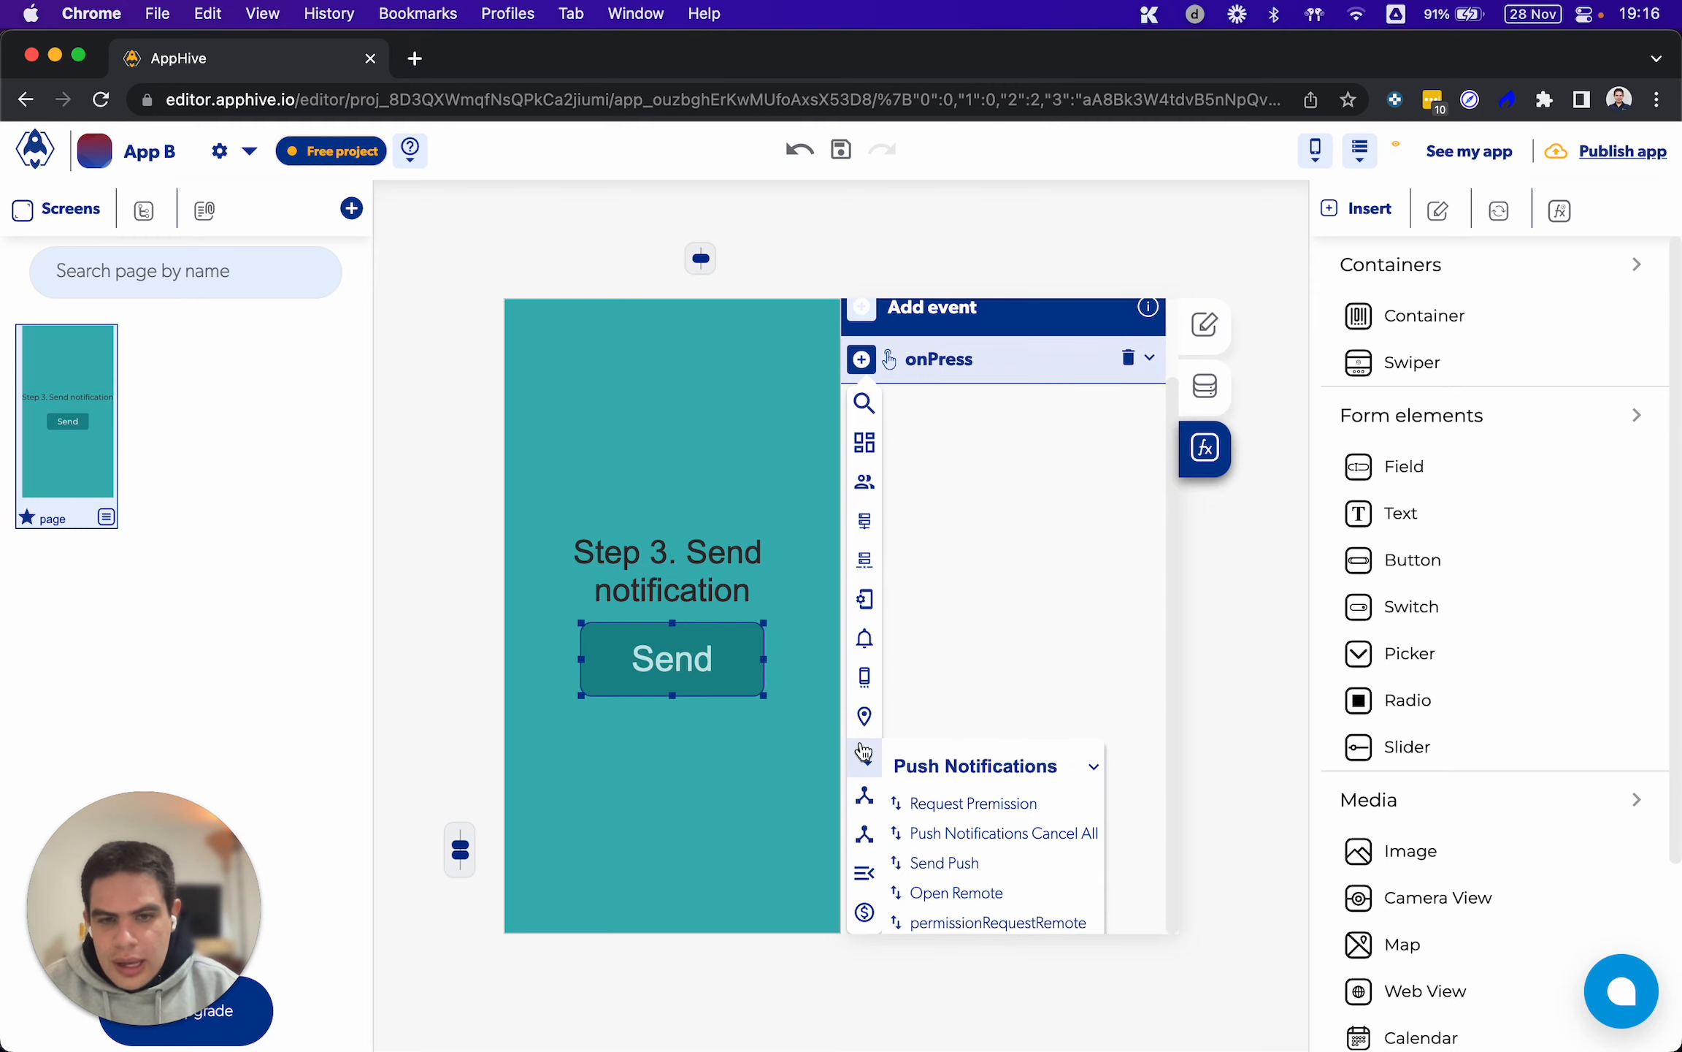
pyautogui.click(951, 867)
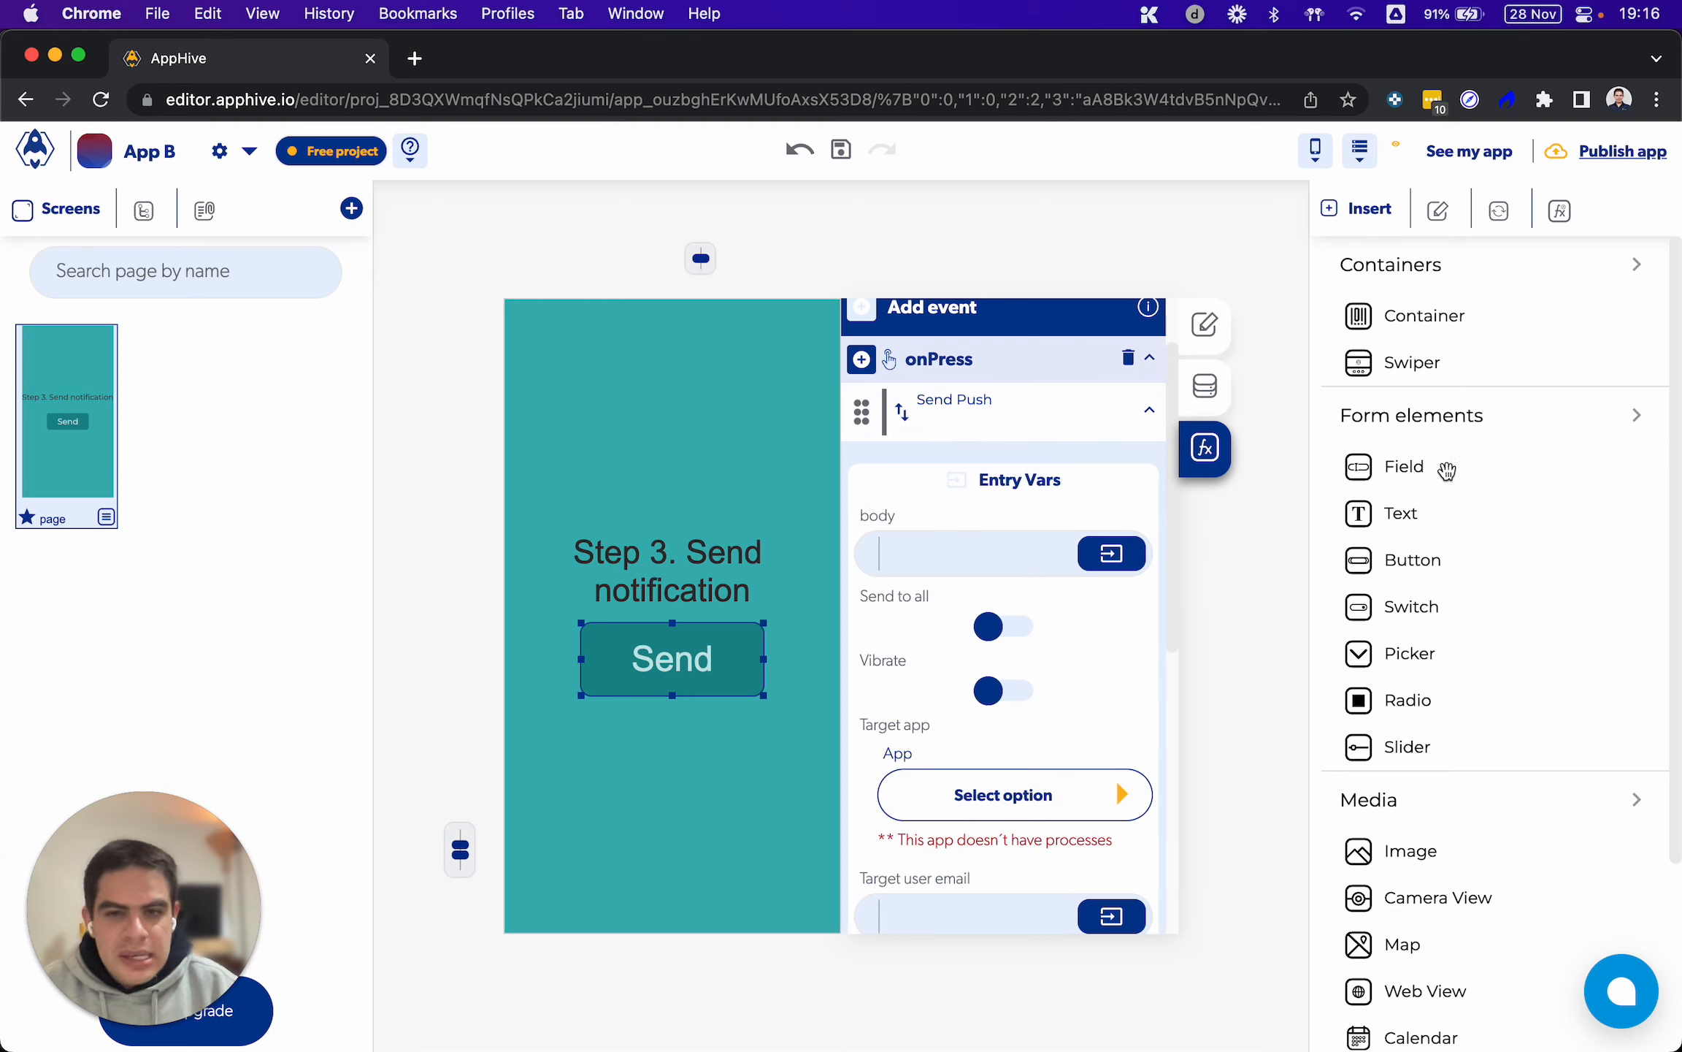
pyautogui.moveTo(1416, 520); pyautogui.dragTo(670, 753)
pyautogui.moveTo(672, 720); pyautogui.dragTo(672, 751)
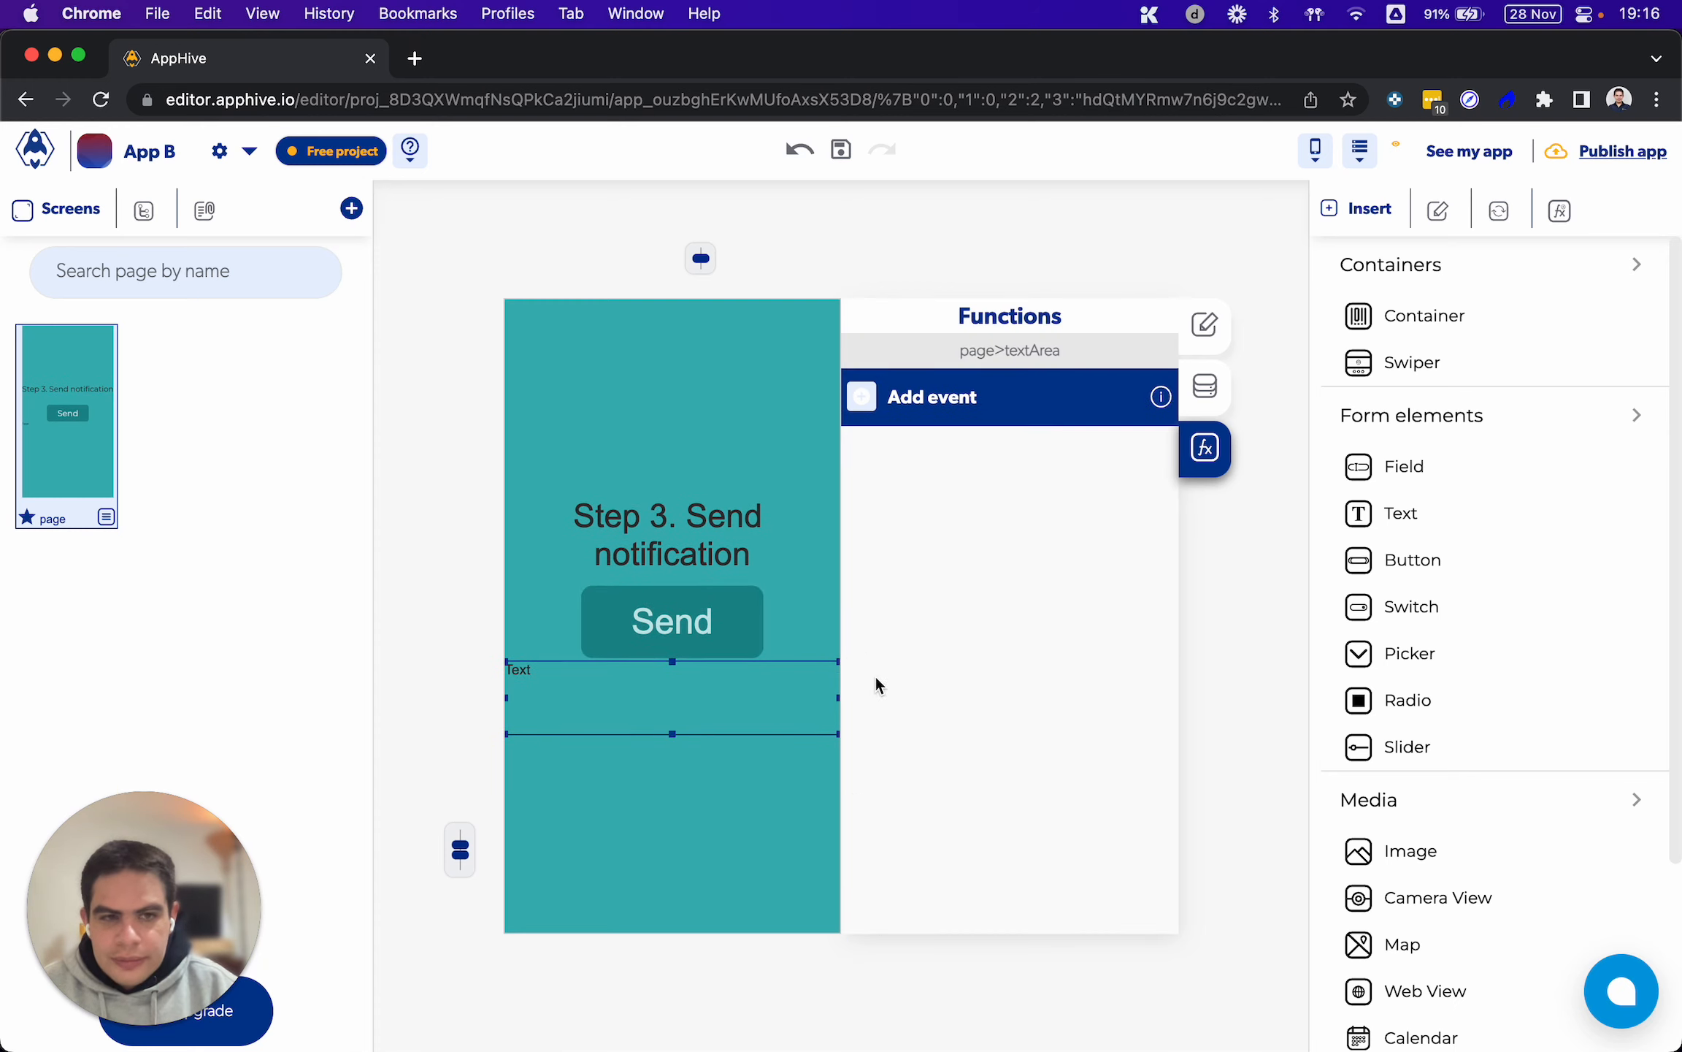
pyautogui.press('BackSpace')
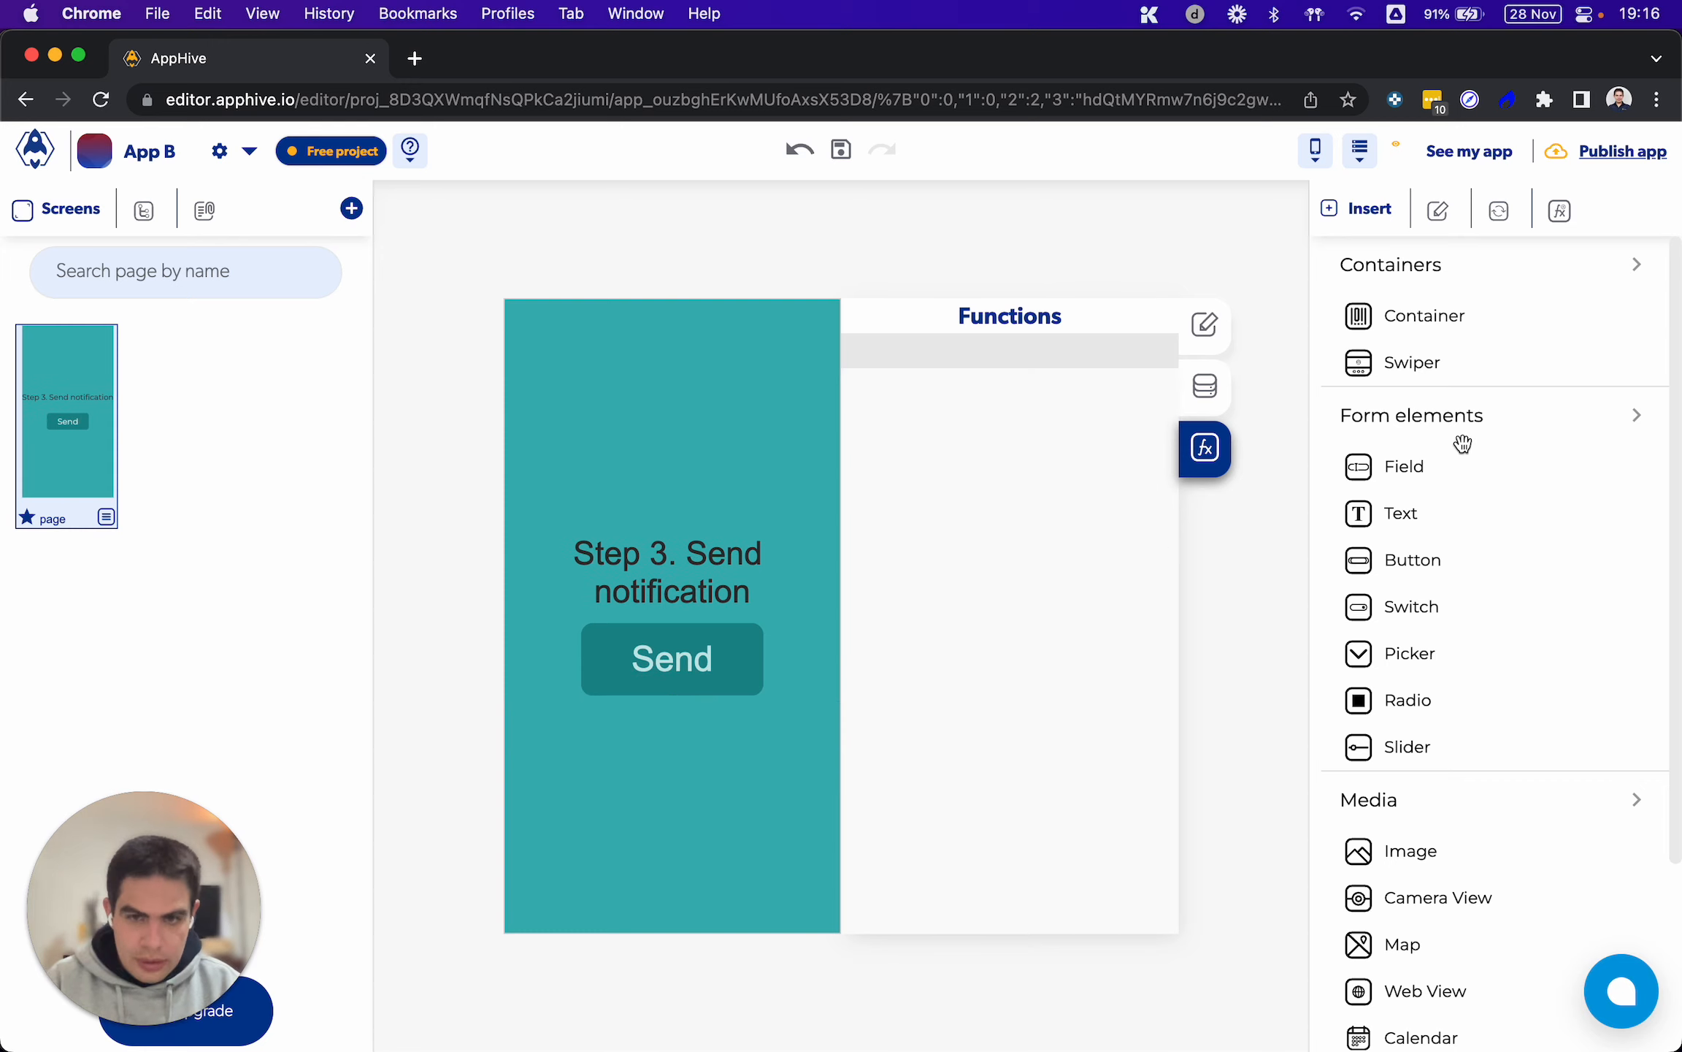
# Add two text fields below the Send button, the first with the placeholder "Message" and the second with "Title"
pyautogui.moveTo(1459, 463); pyautogui.dragTo(619, 727)
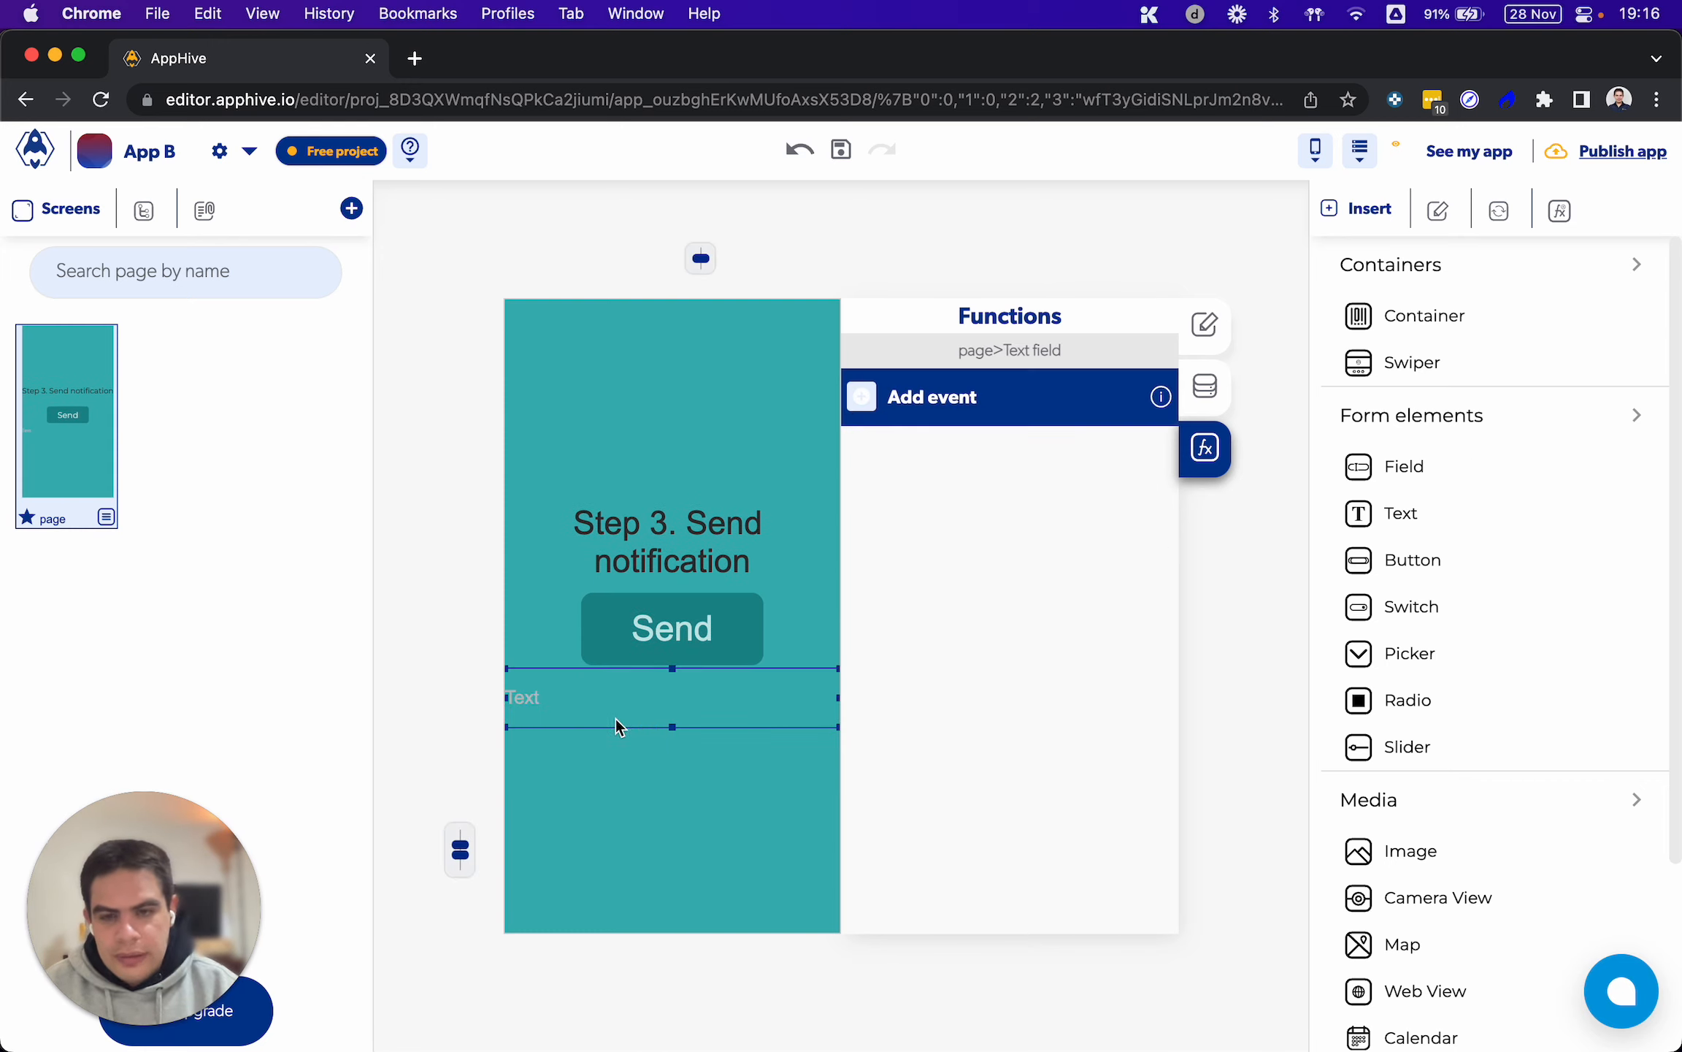
pyautogui.doubleClick(584, 707)
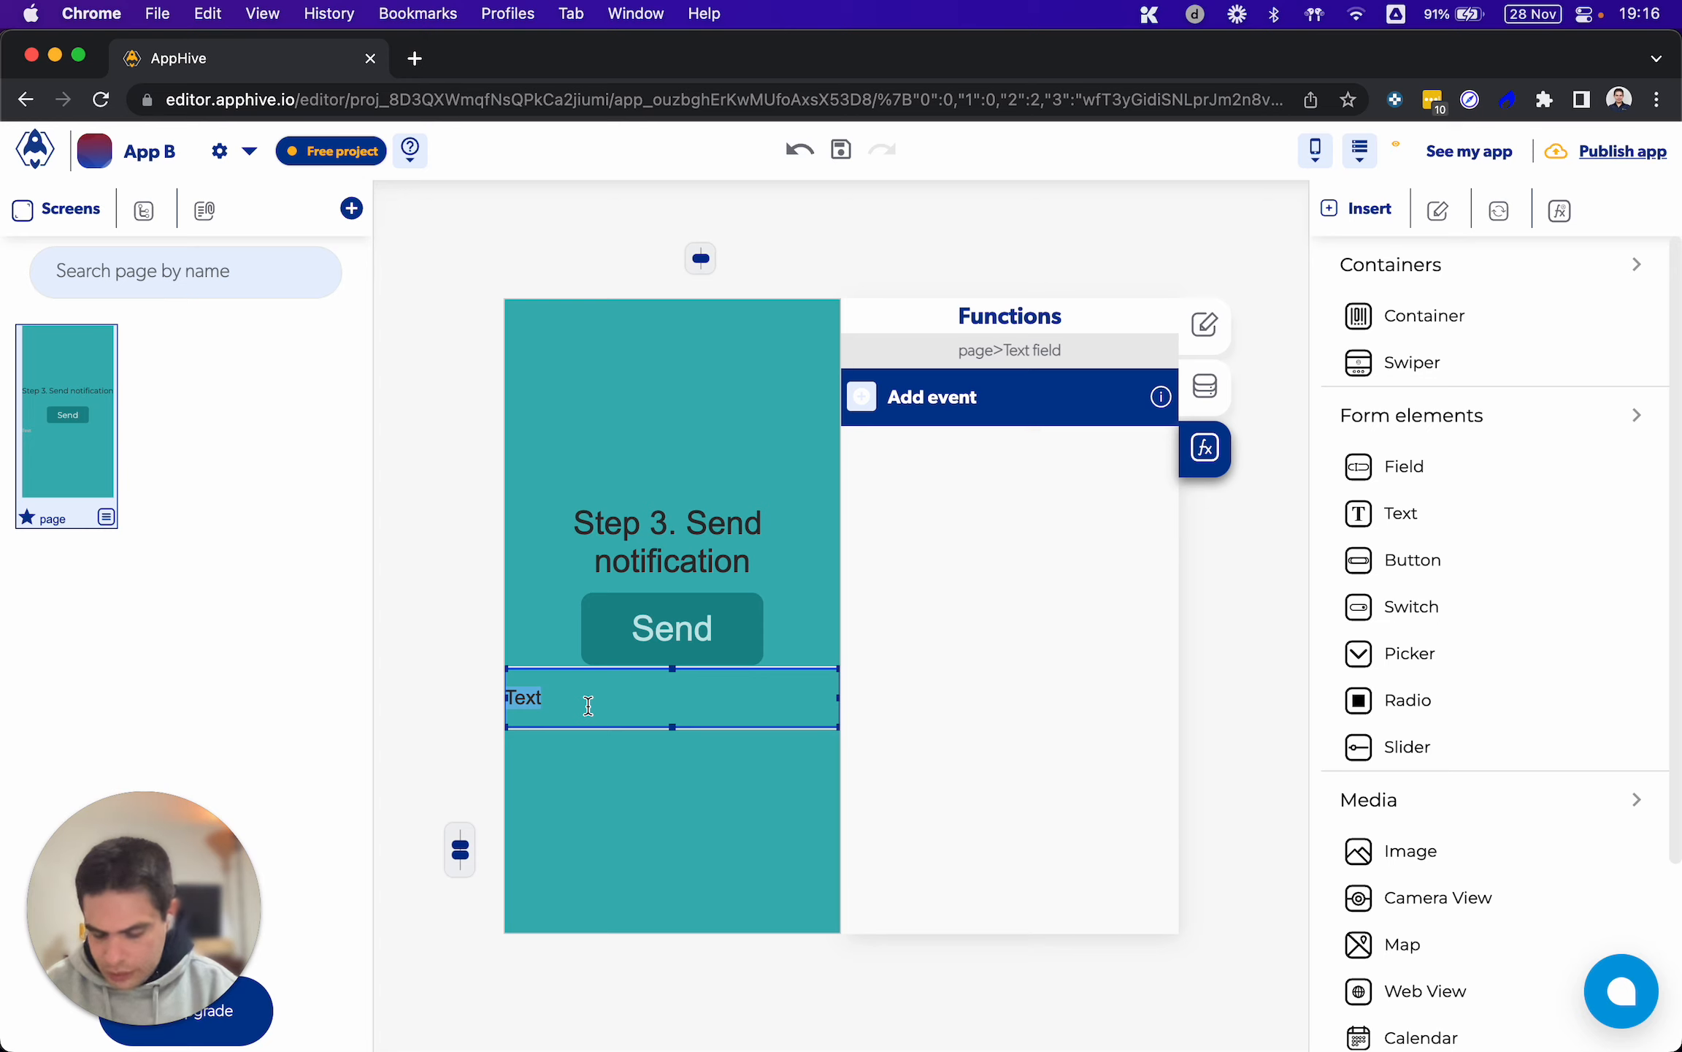
pyautogui.write('Message')
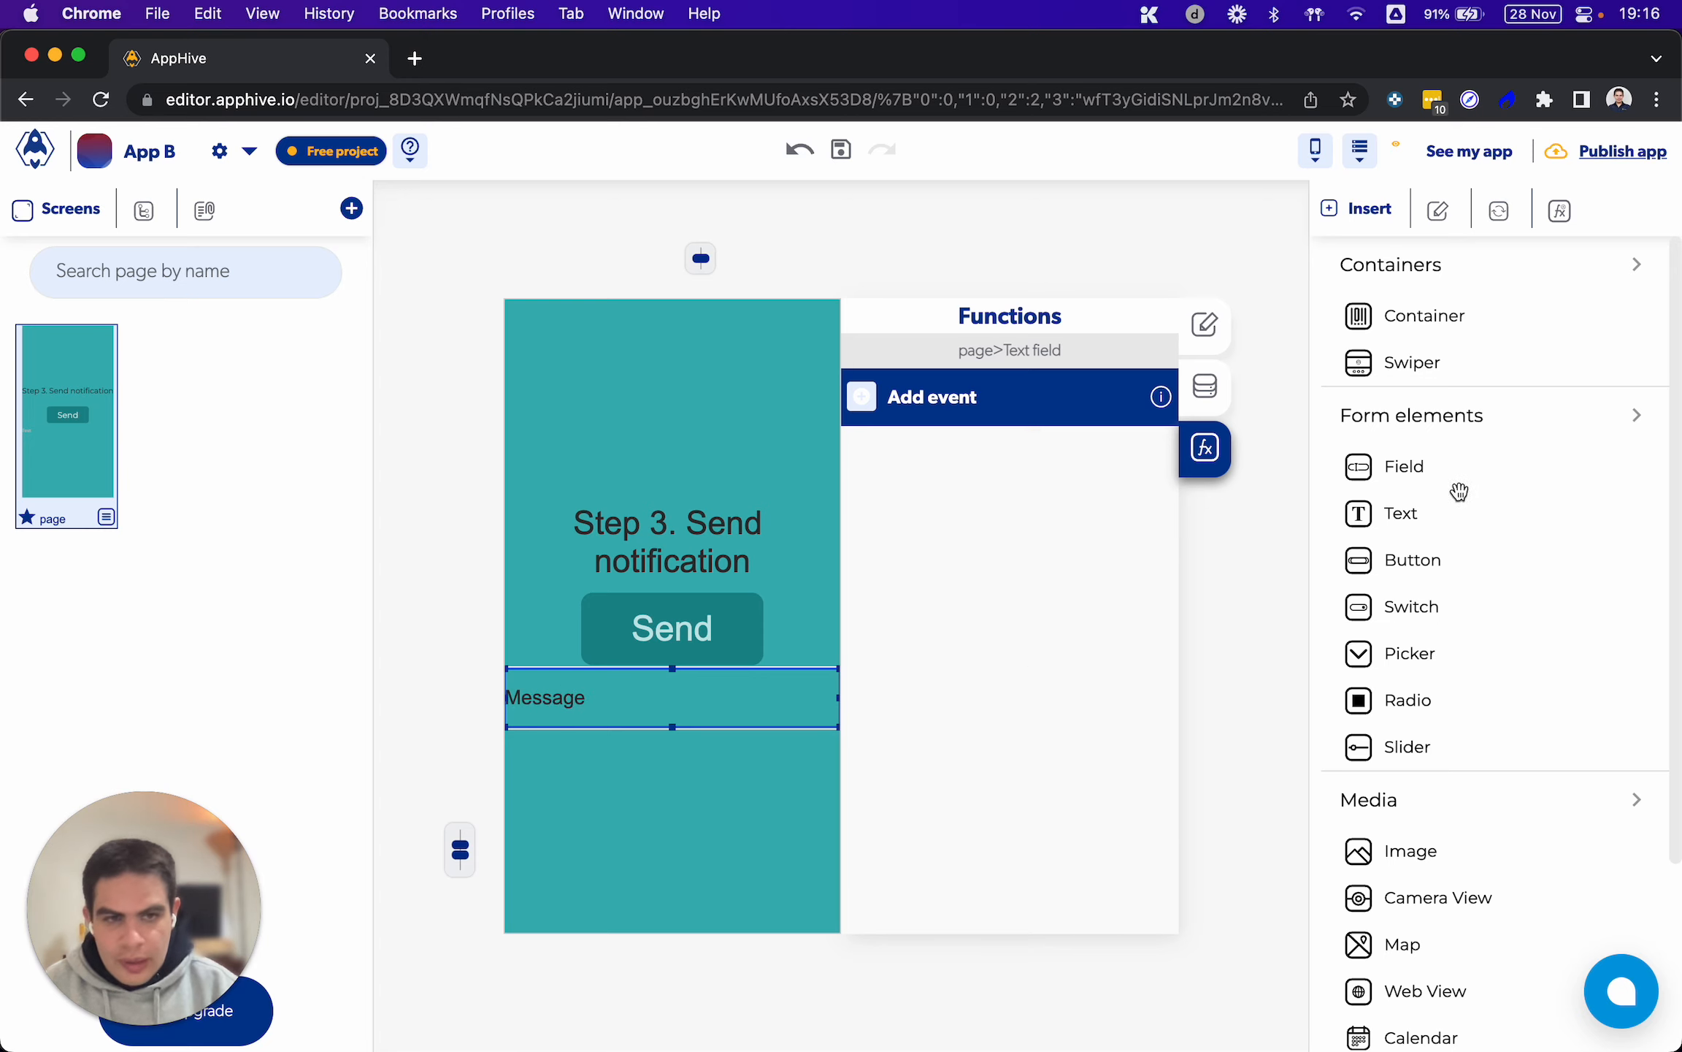
pyautogui.moveTo(1431, 469); pyautogui.dragTo(626, 744)
pyautogui.doubleClick(618, 739)
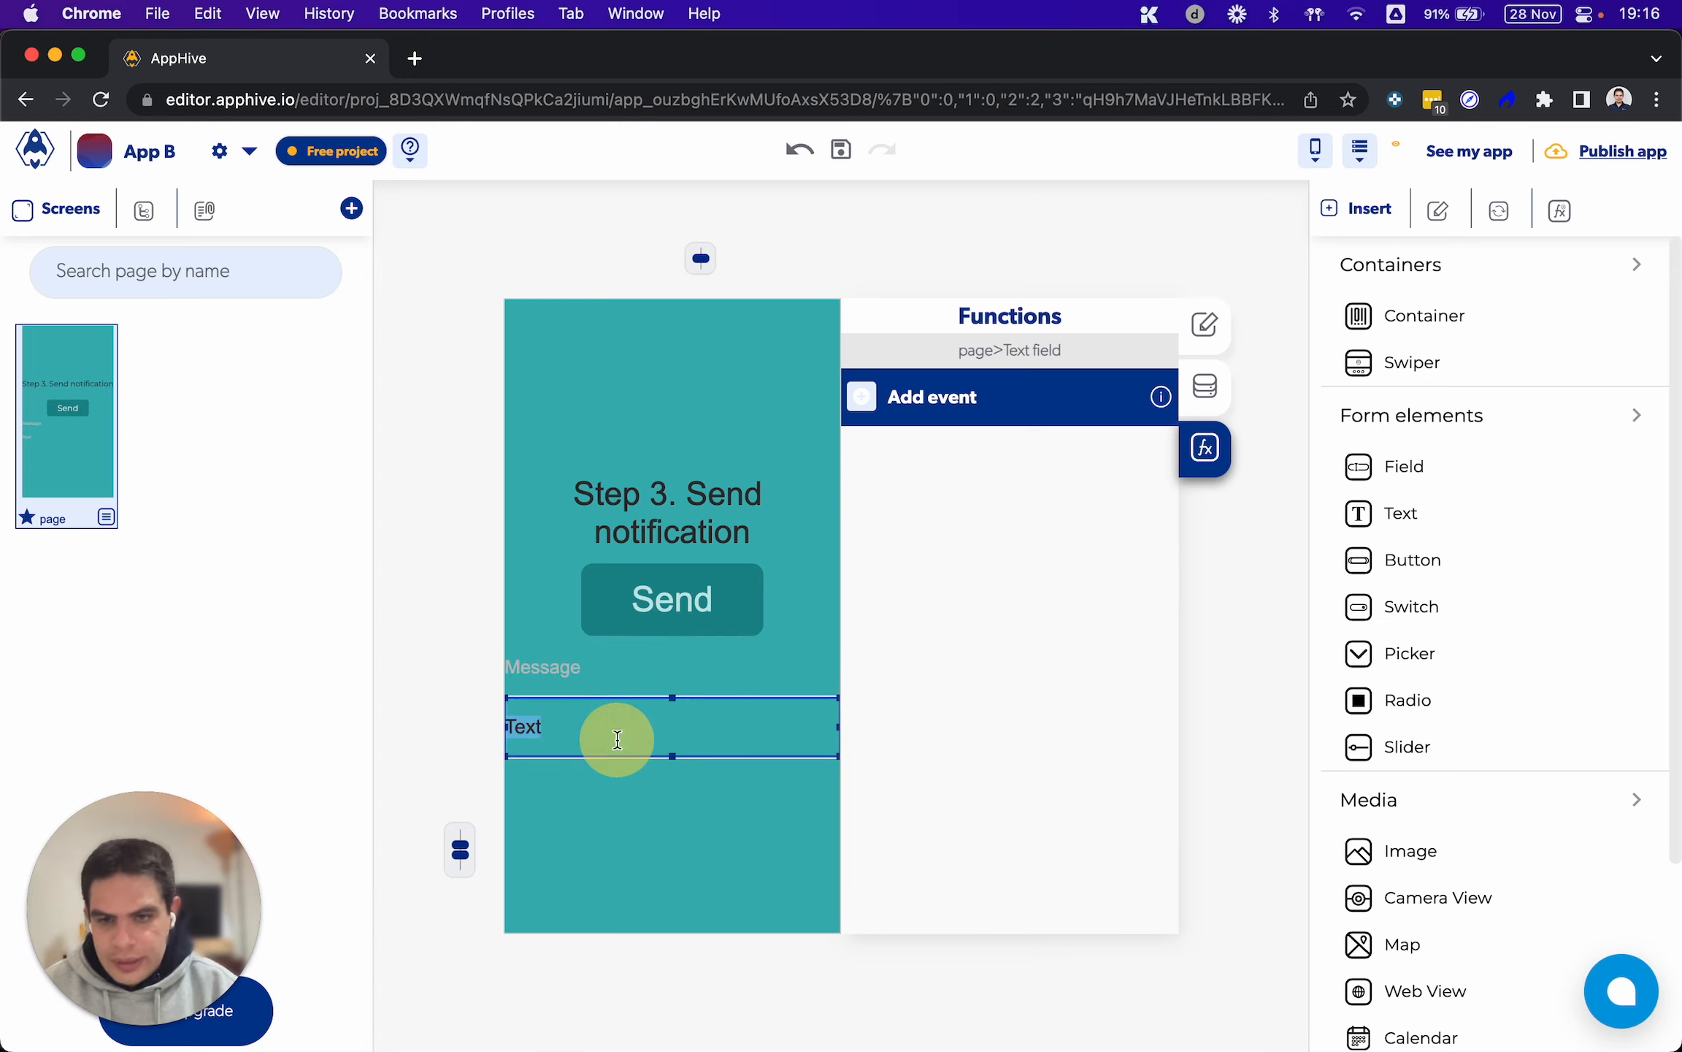
pyautogui.write('Title')
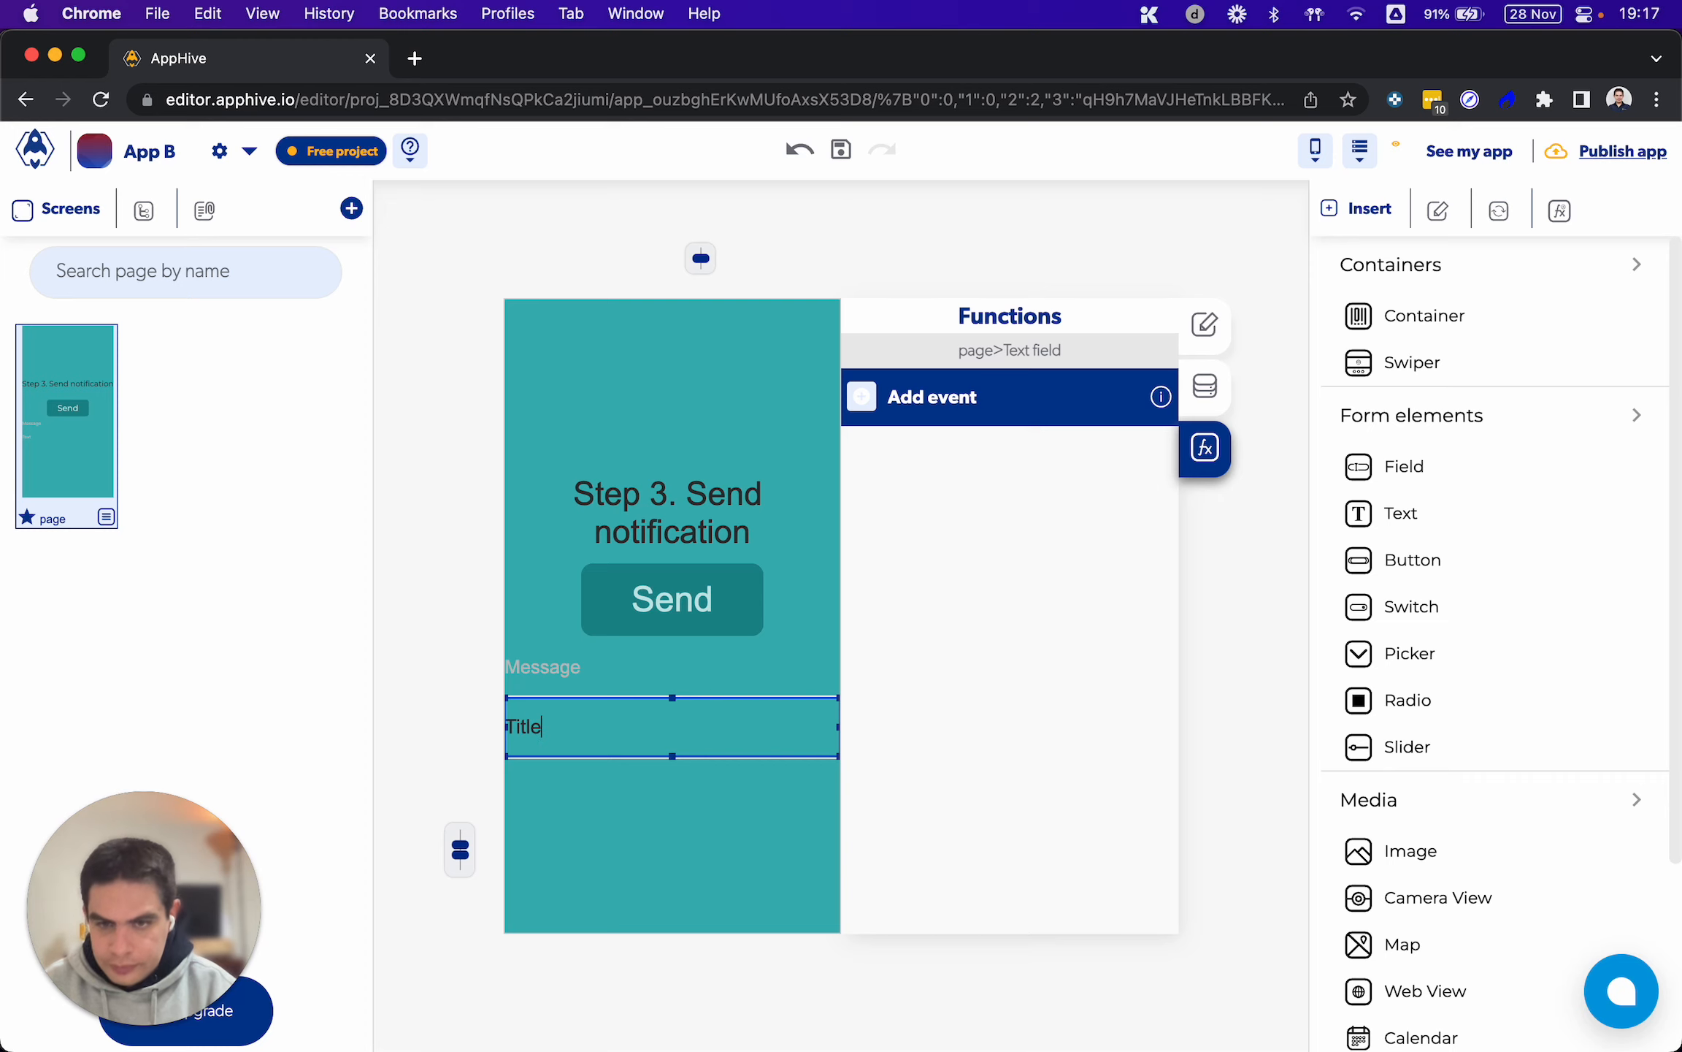
# Set the control names of the two text fields to "Title" and "Message", matching their placeholders
pyautogui.click(1204, 387)
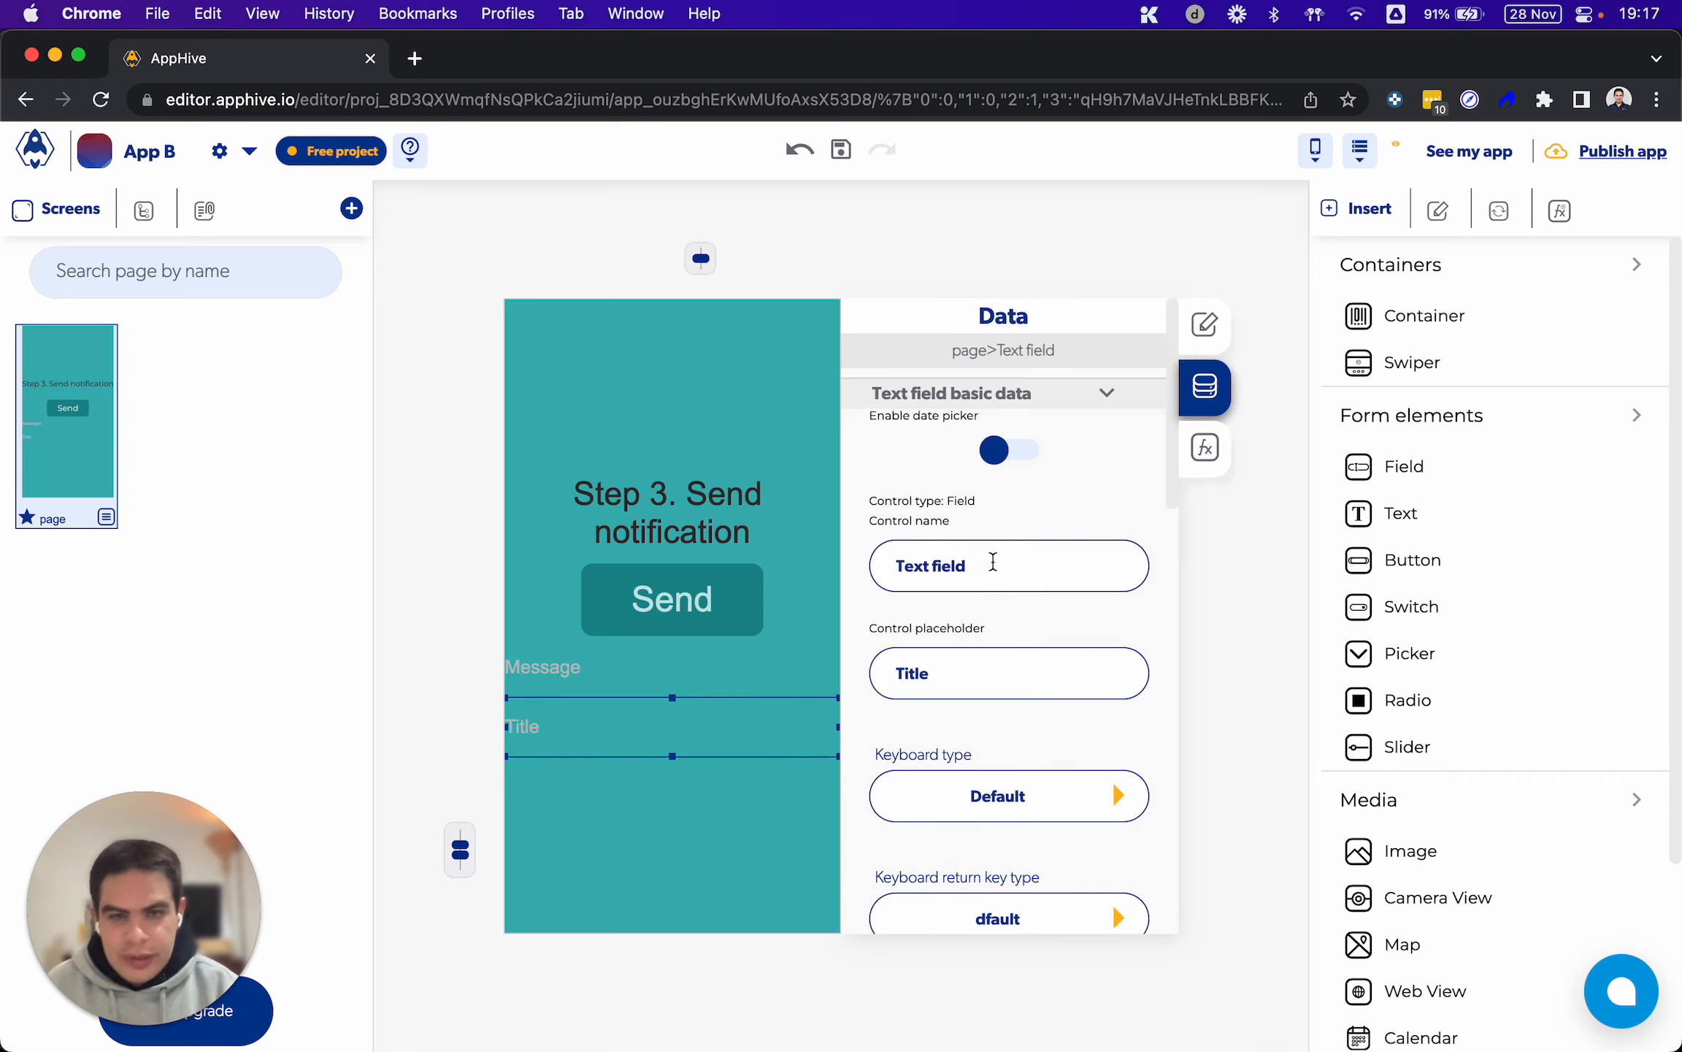
pyautogui.moveTo(994, 560); pyautogui.dragTo(890, 562)
pyautogui.write('T')
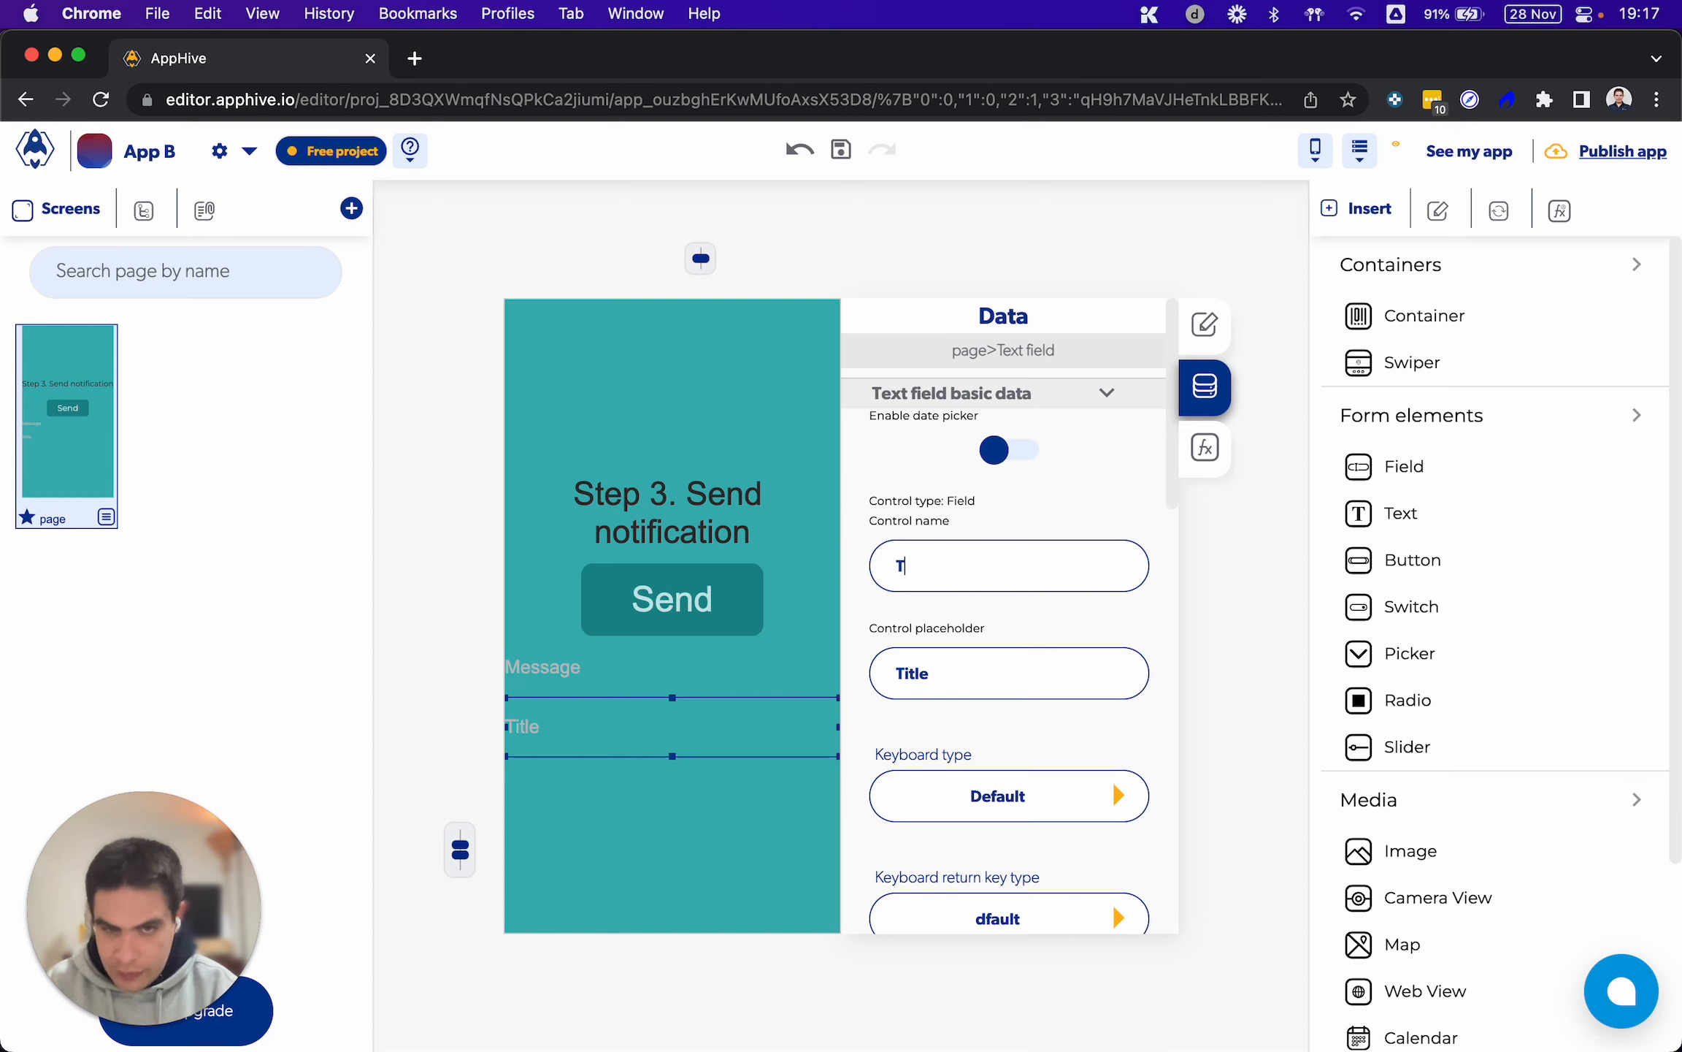
pyautogui.write('itle')
pyautogui.click(590, 659)
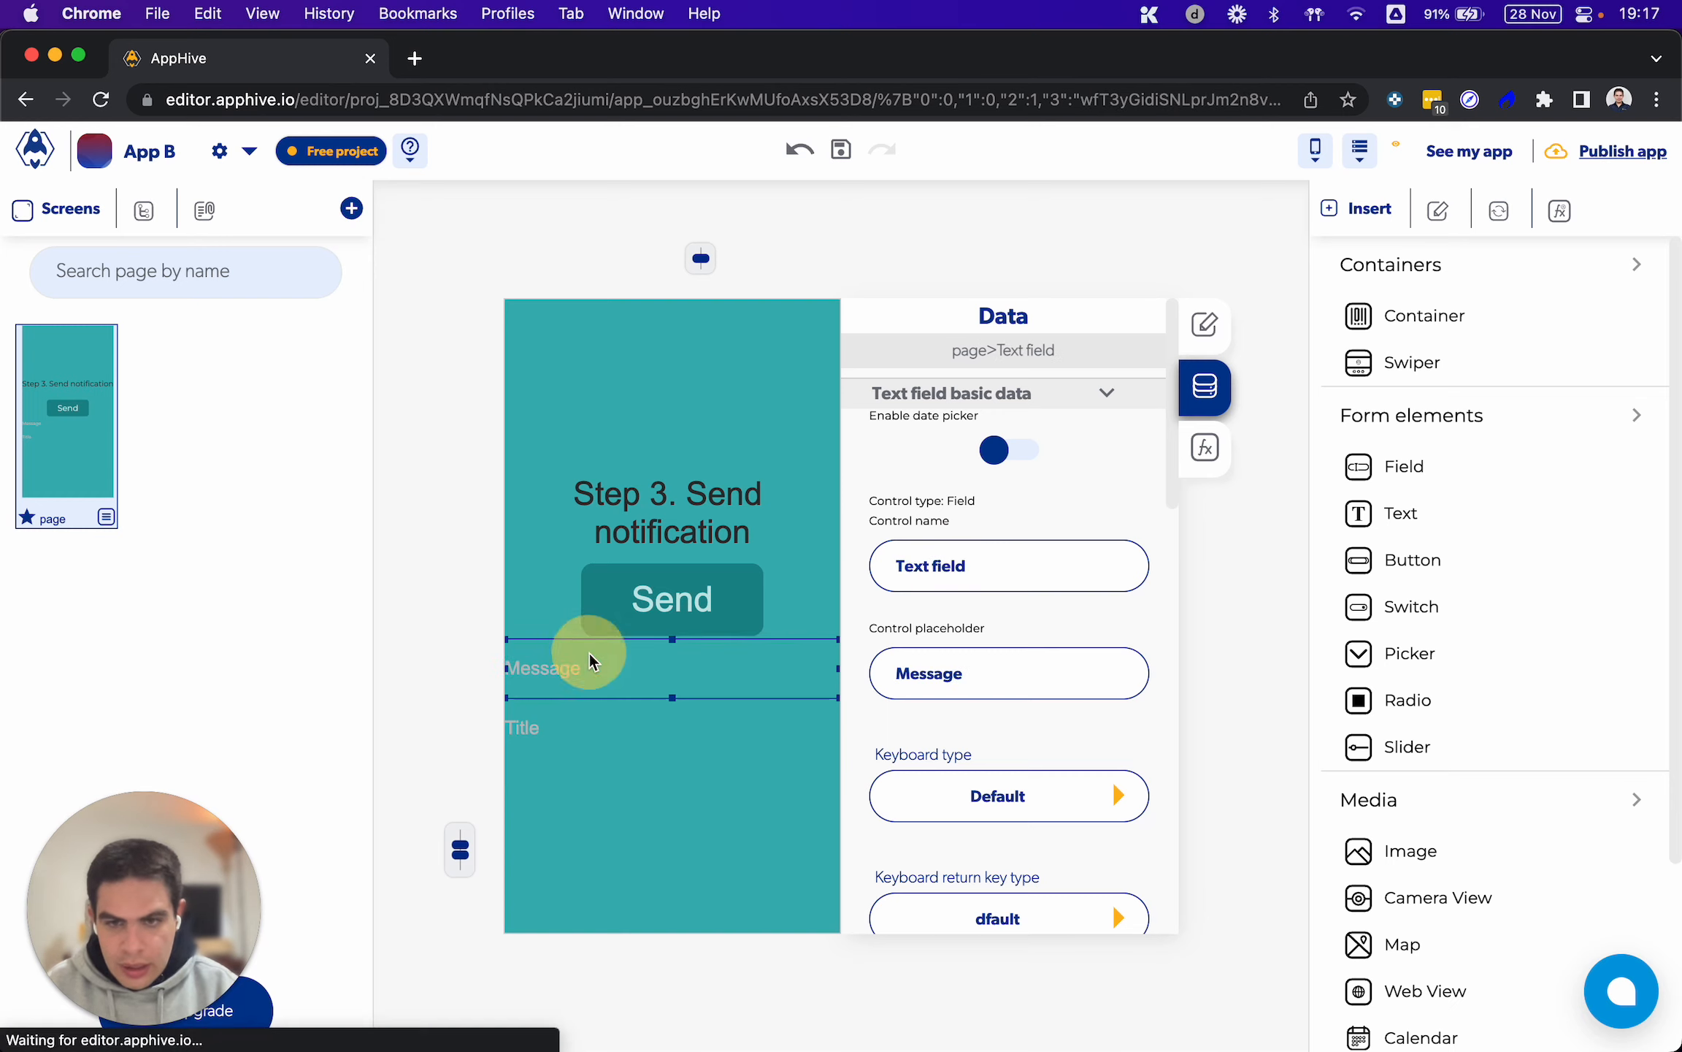
pyautogui.moveTo(1015, 562); pyautogui.dragTo(779, 561)
pyautogui.write('Me')
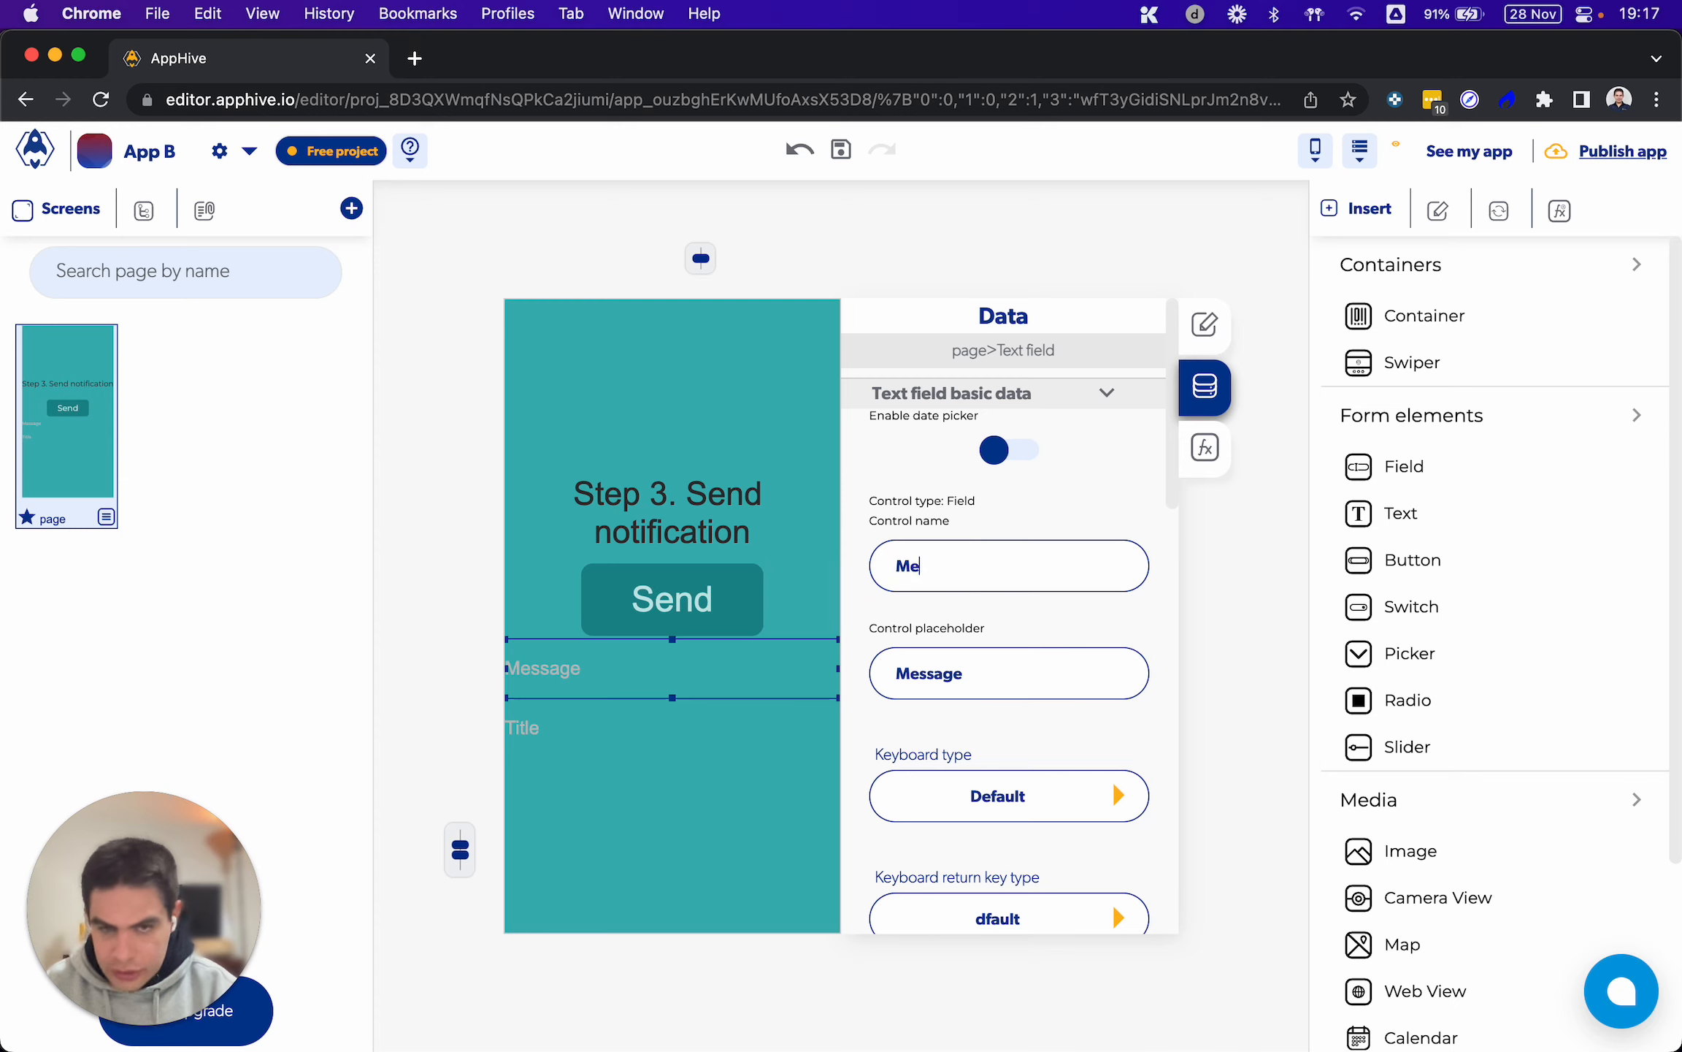
pyautogui.write('ssage')
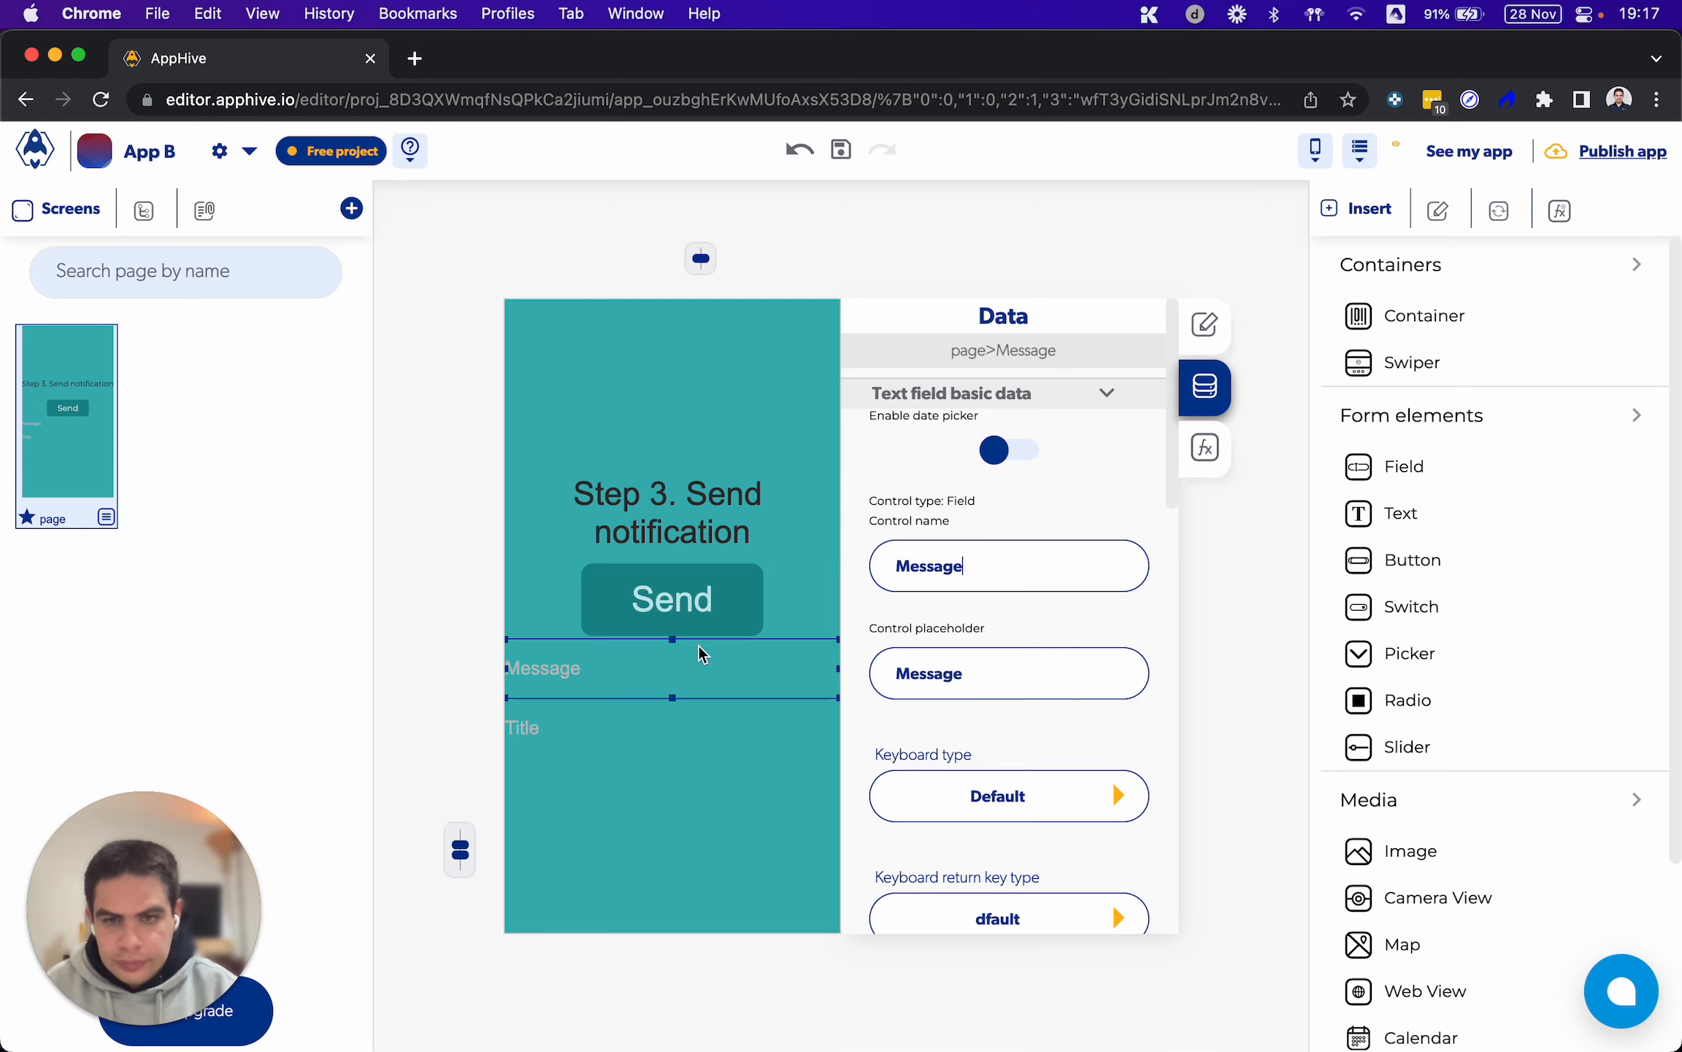
# Move the Send button below both text fields and place the Title field above the Message field
pyautogui.click(673, 678)
pyautogui.click(670, 621)
pyautogui.press('Down')
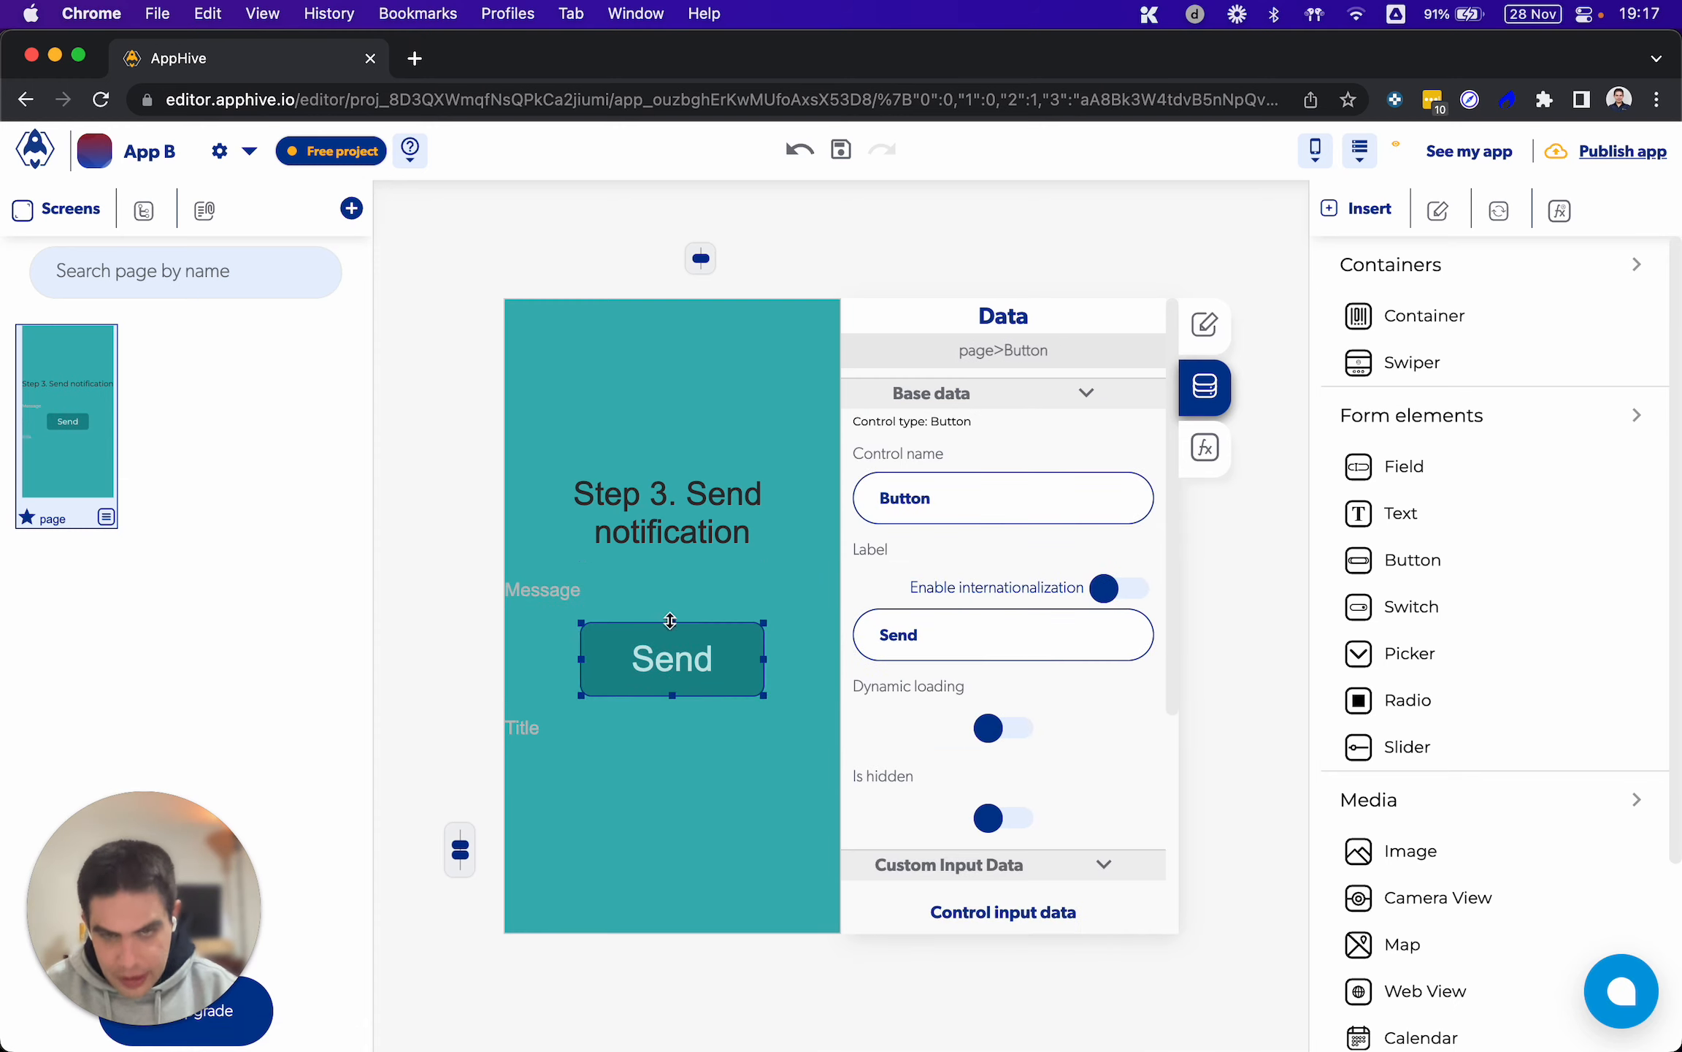
pyautogui.press('Down')
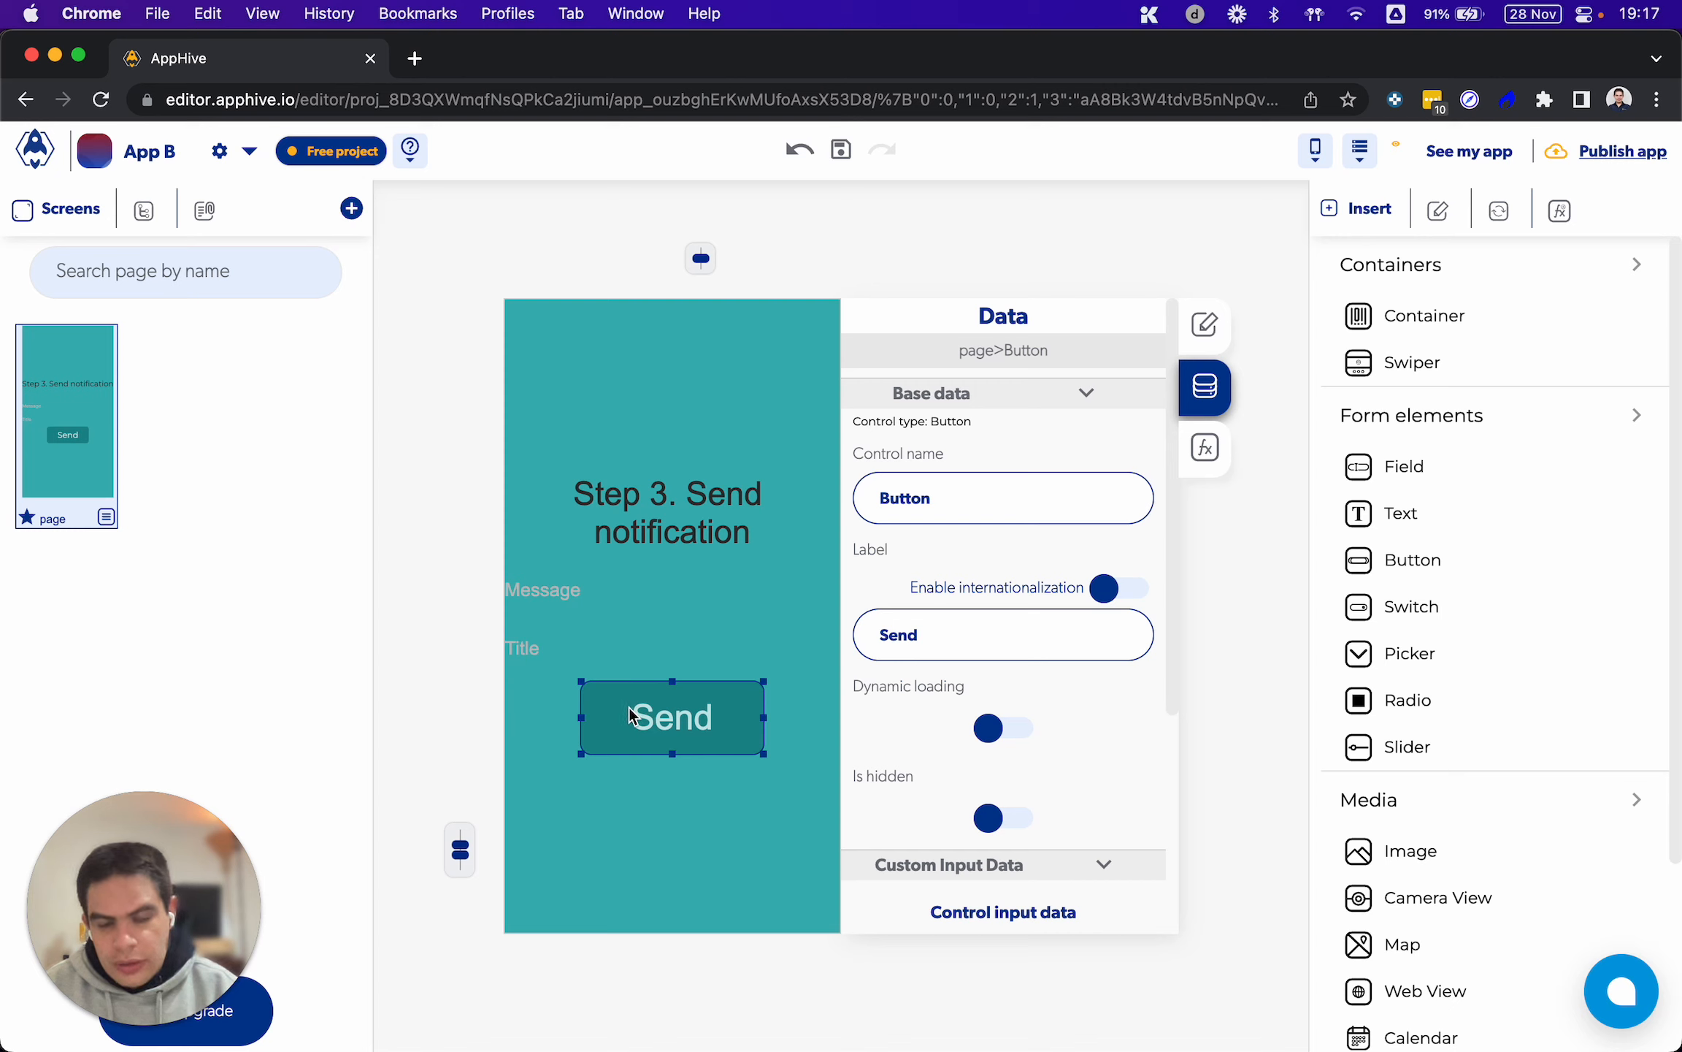
pyautogui.click(544, 590)
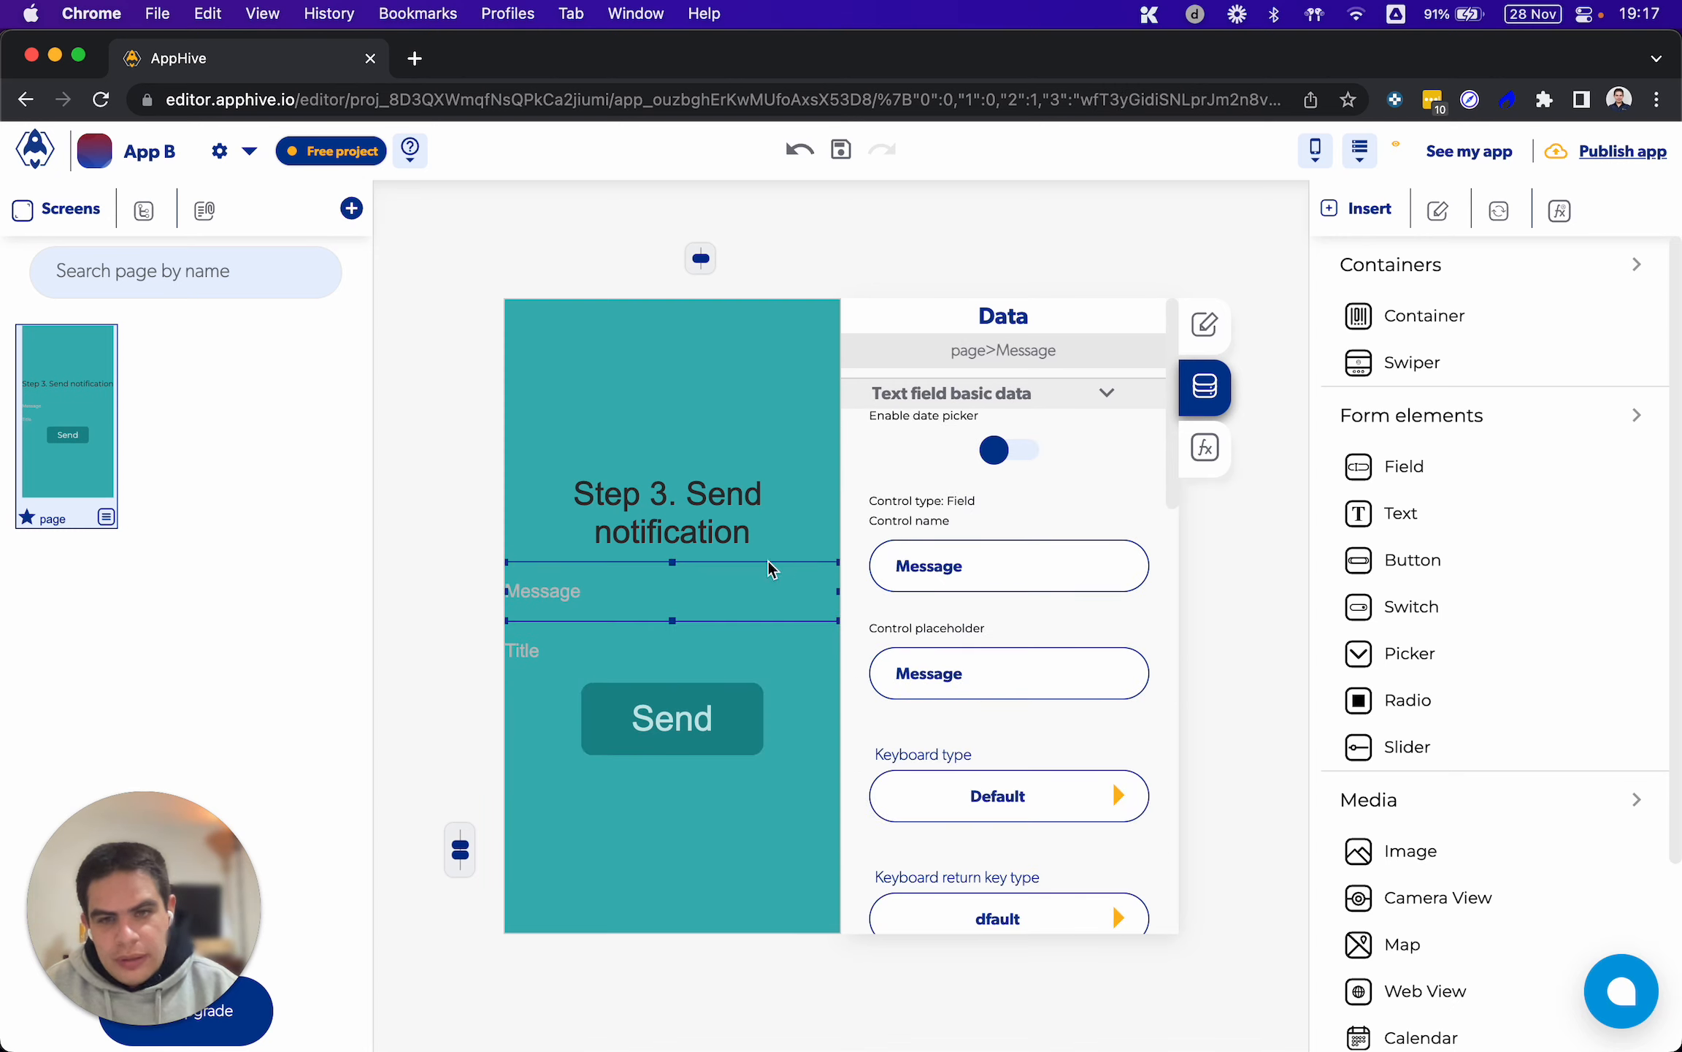
pyautogui.click(546, 649)
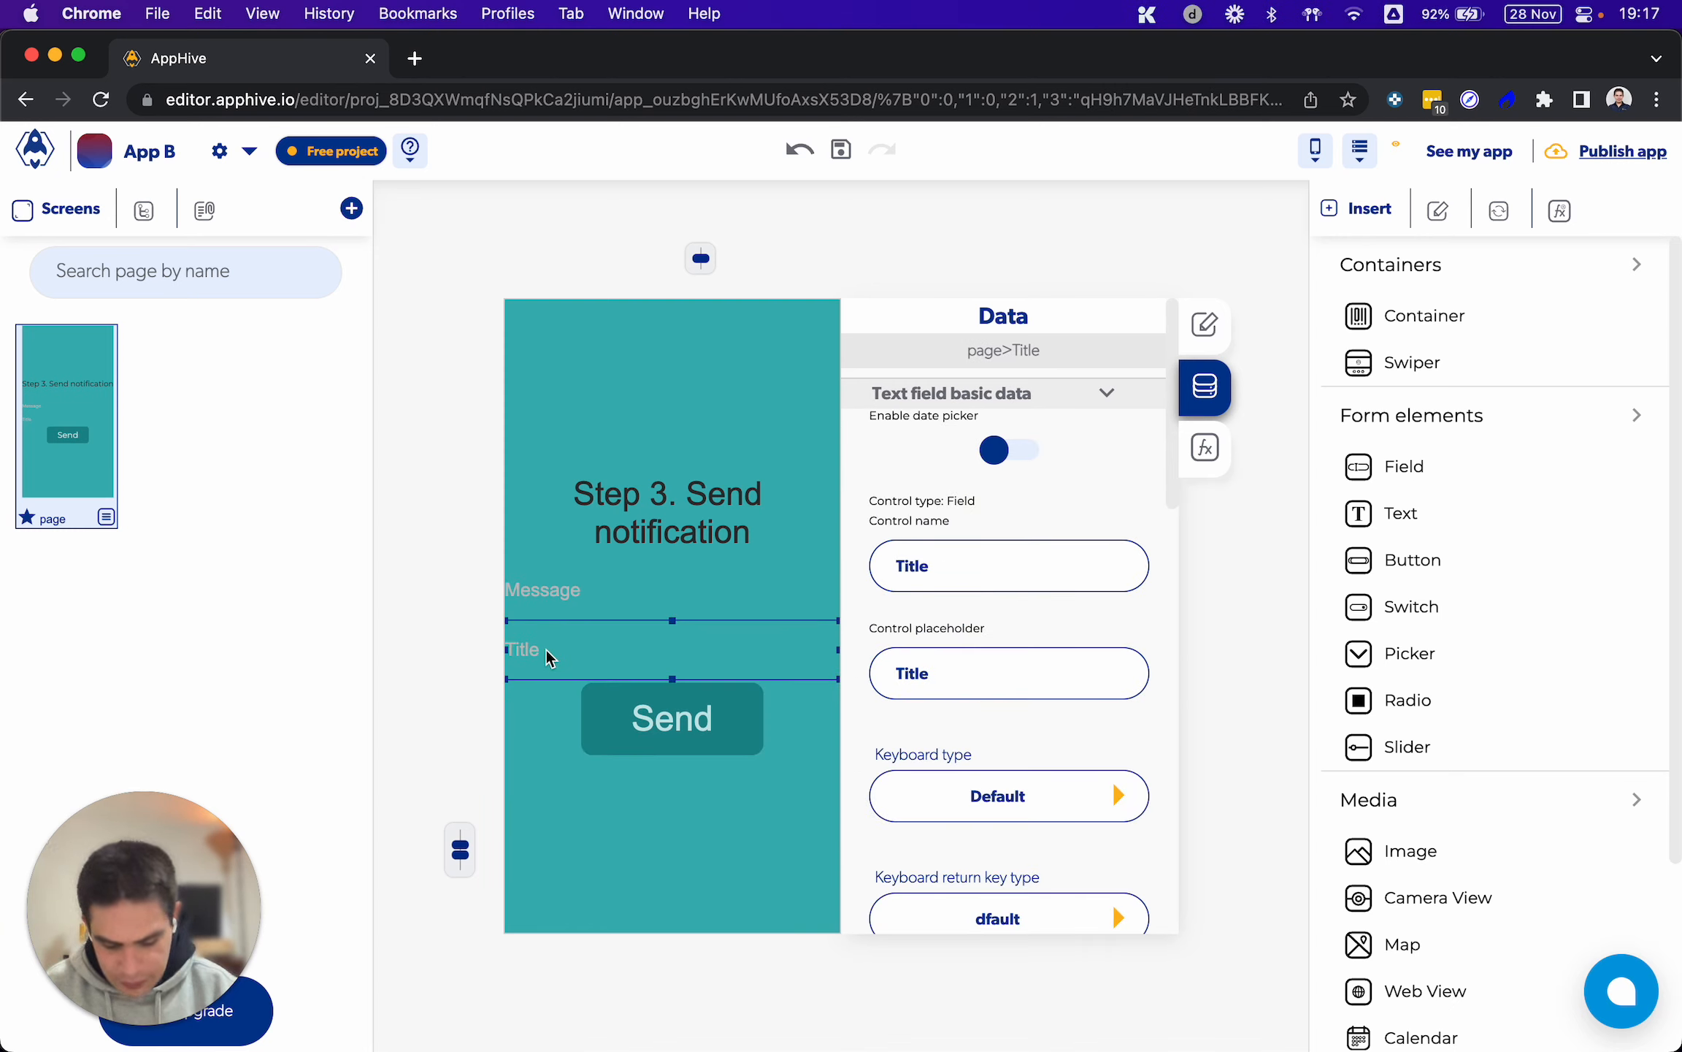
pyautogui.press('Up')
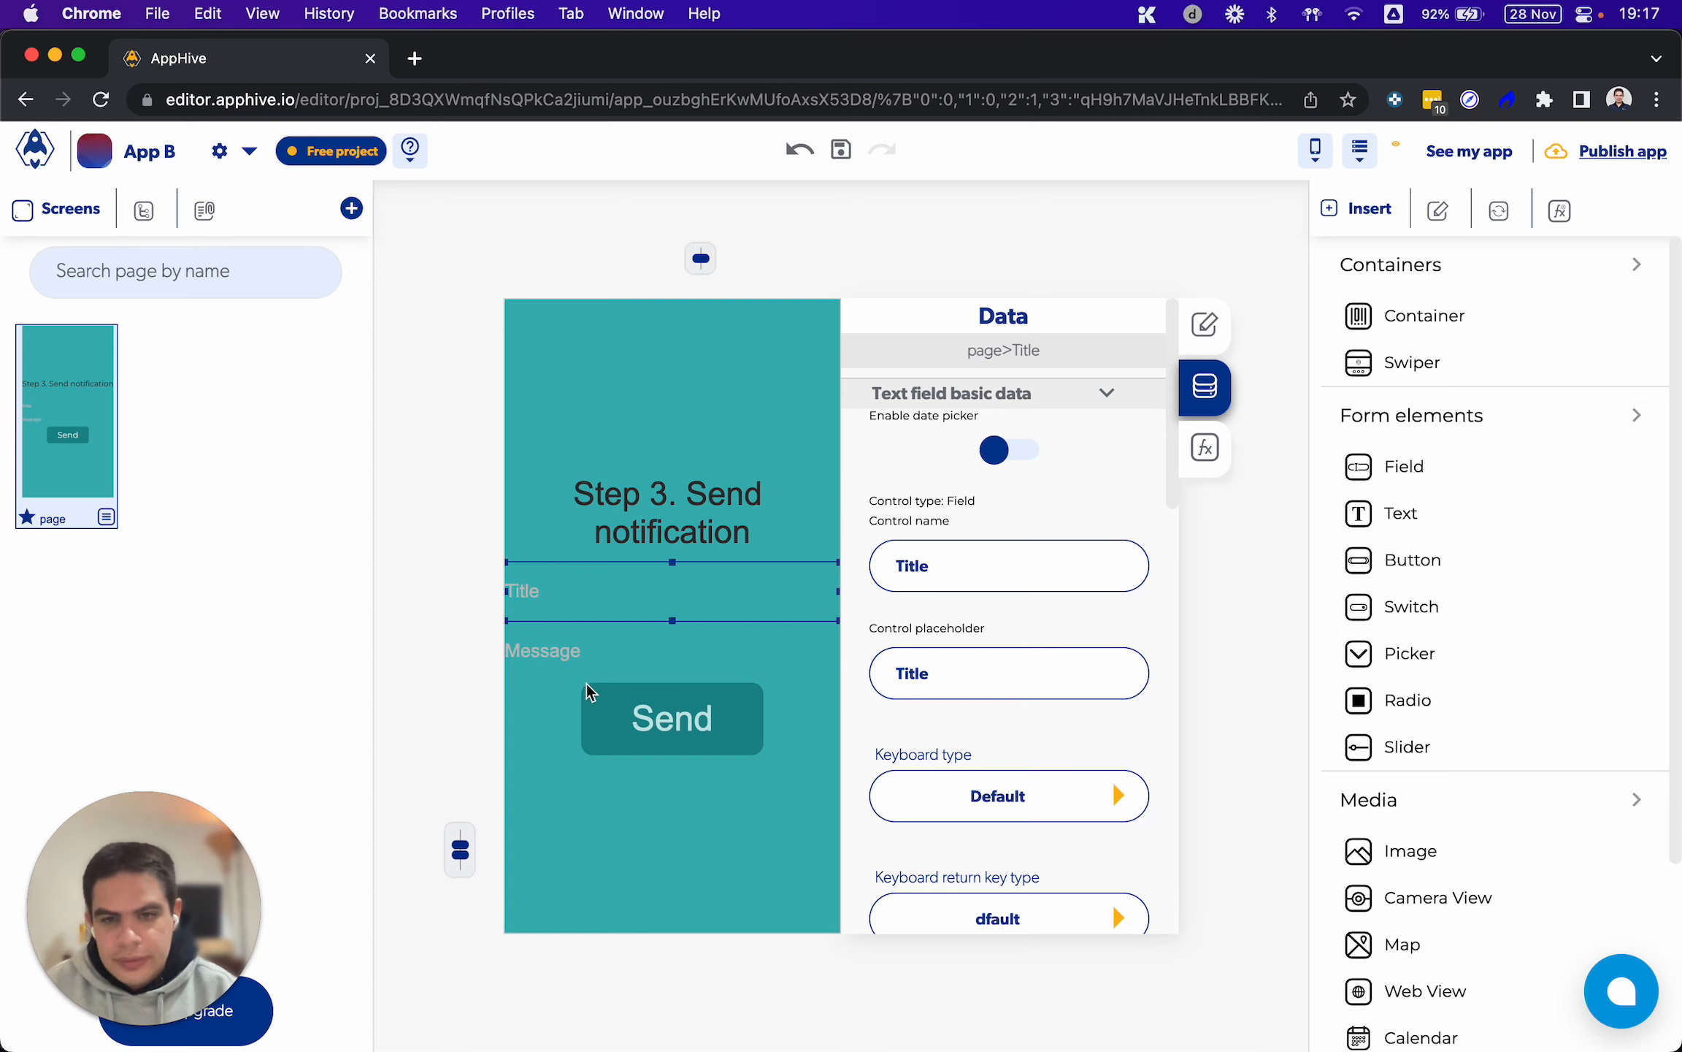
# Reopen the Send button's functions and look through the push notification functions offered for its onPress event
pyautogui.click(631, 706)
pyautogui.click(1184, 469)
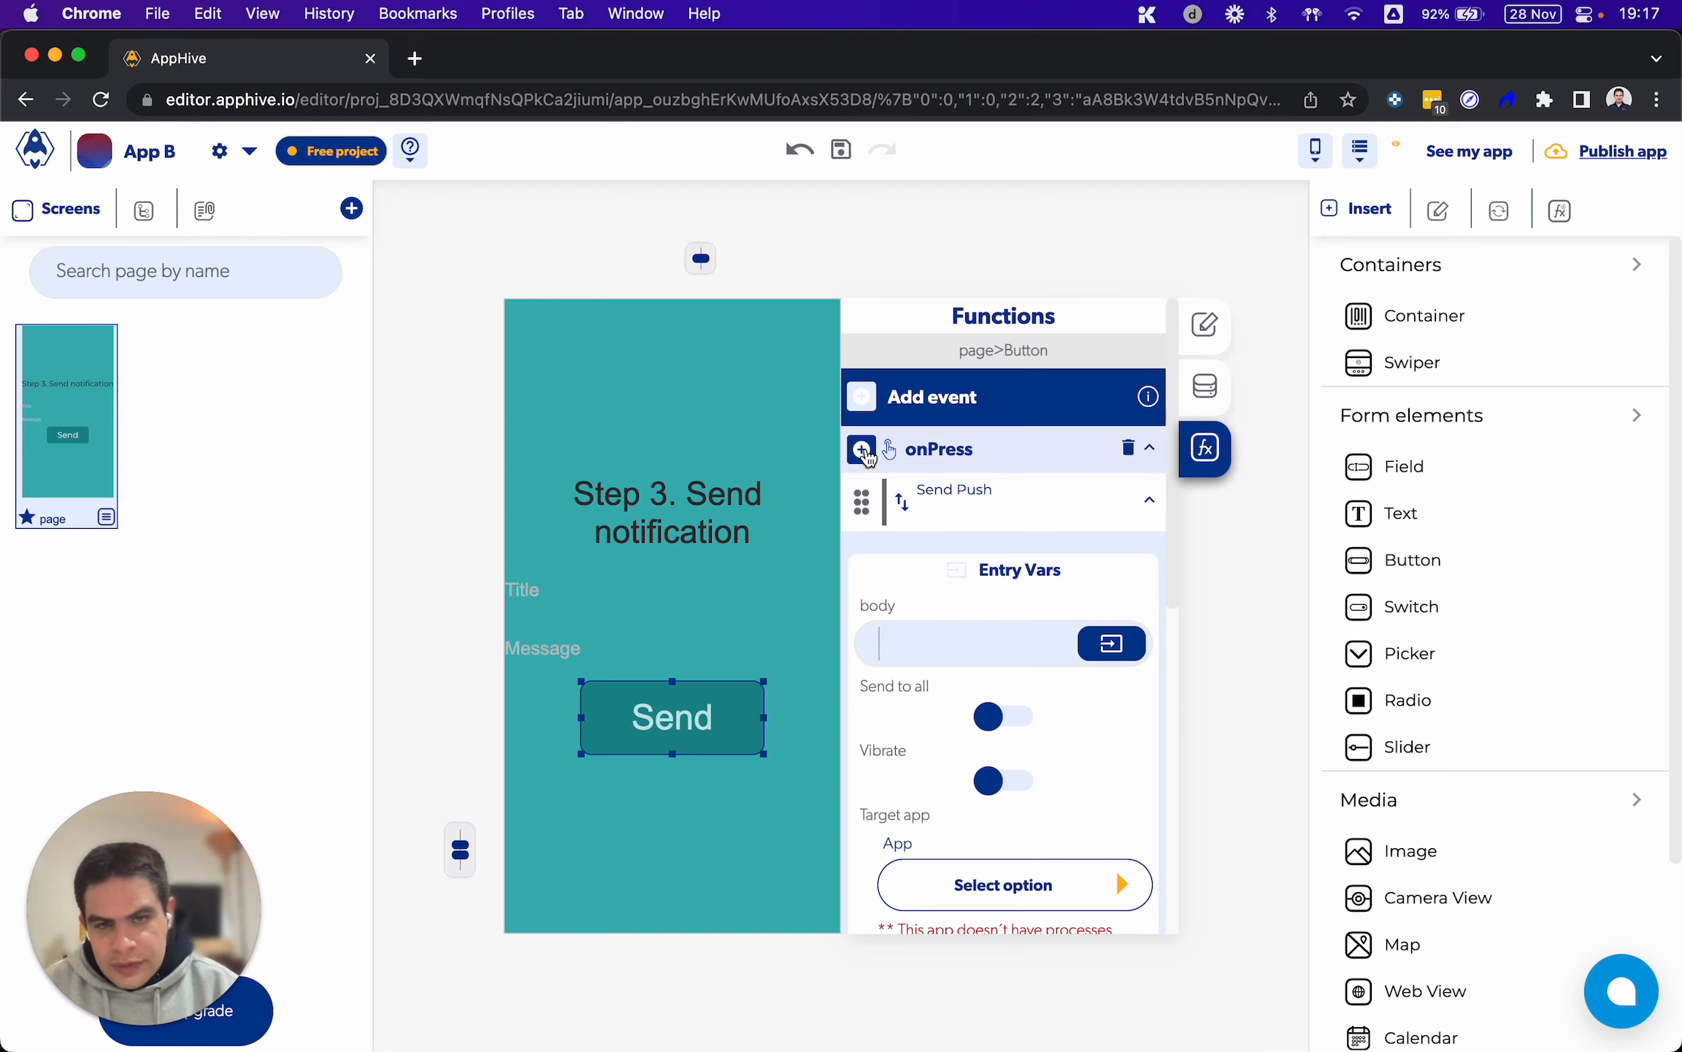
pyautogui.click(866, 453)
pyautogui.moveTo(853, 851)
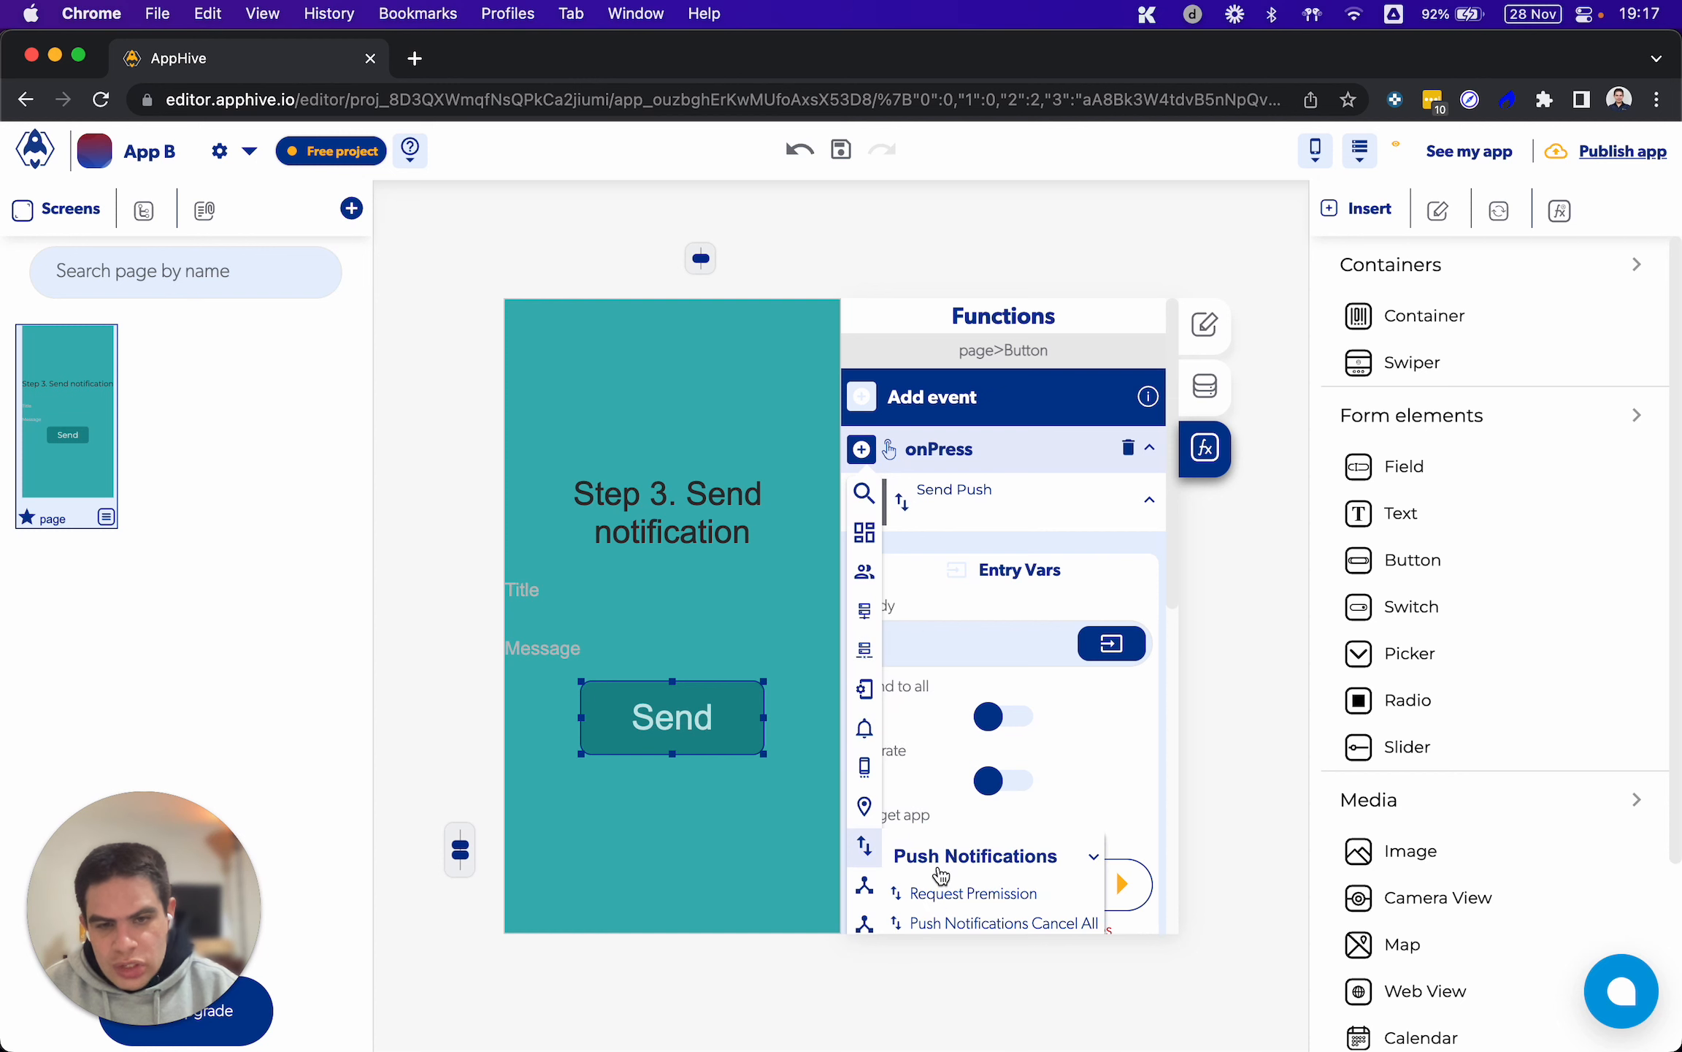
pyautogui.scroll(-3, 935, 859)
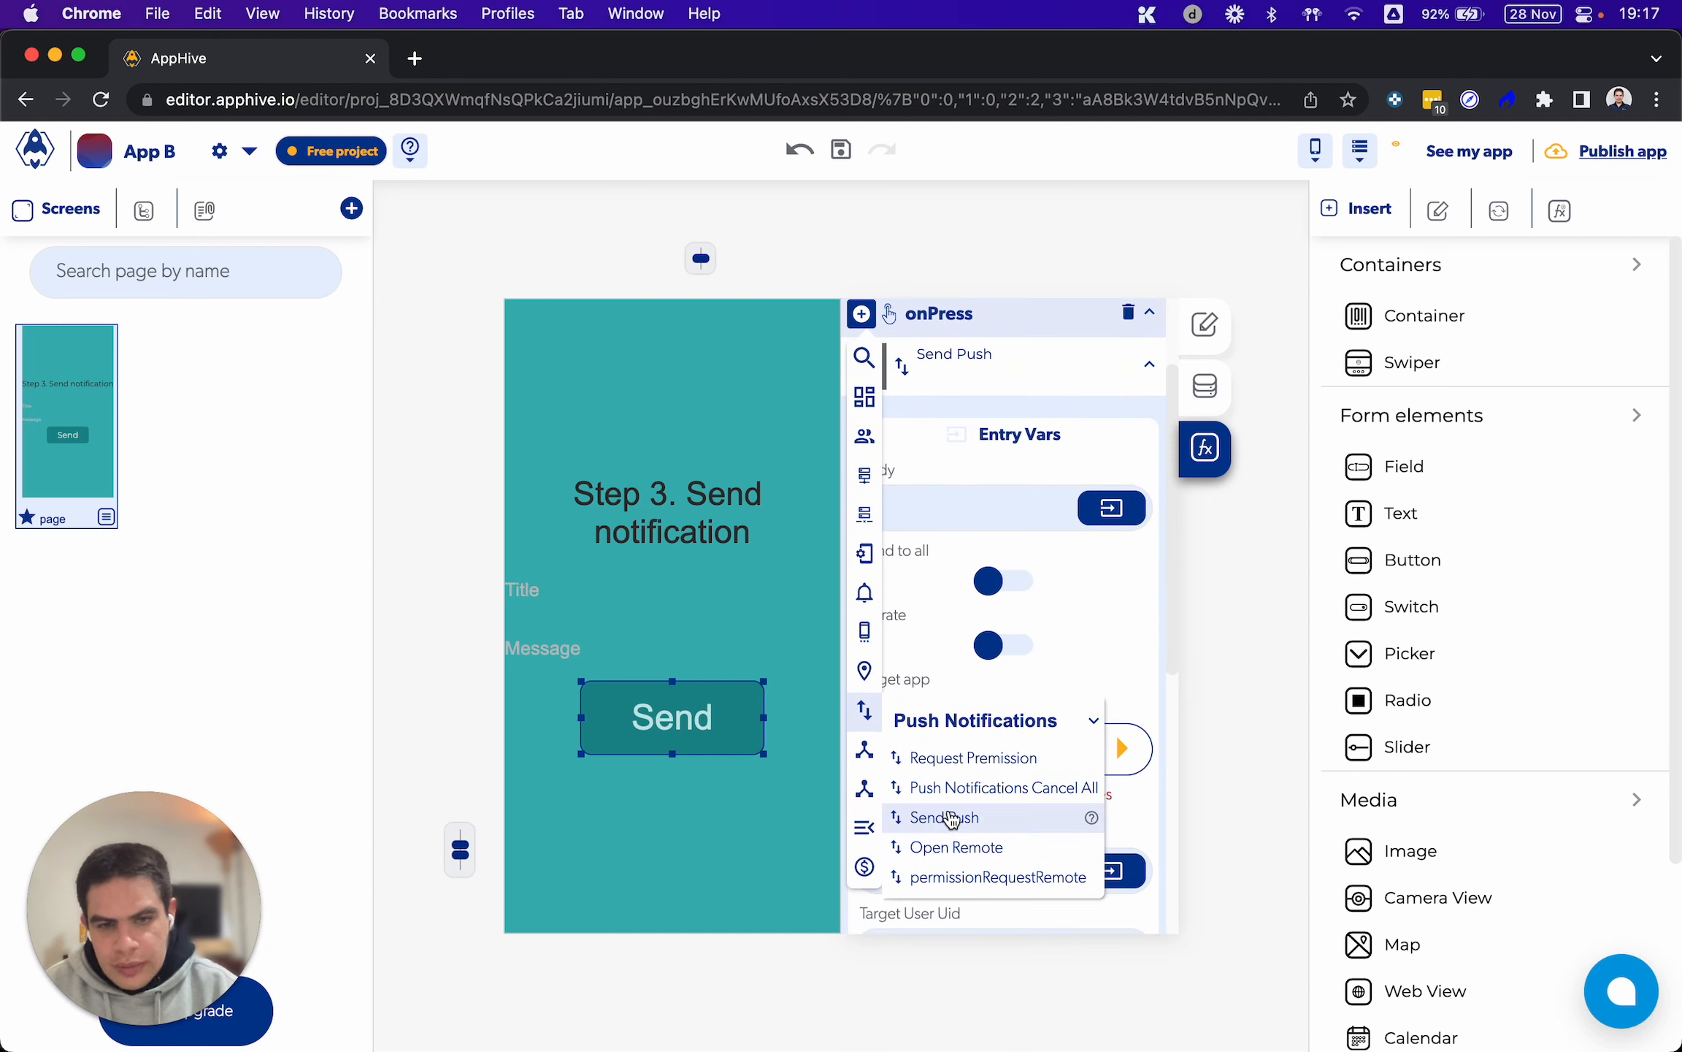
pyautogui.click(942, 817)
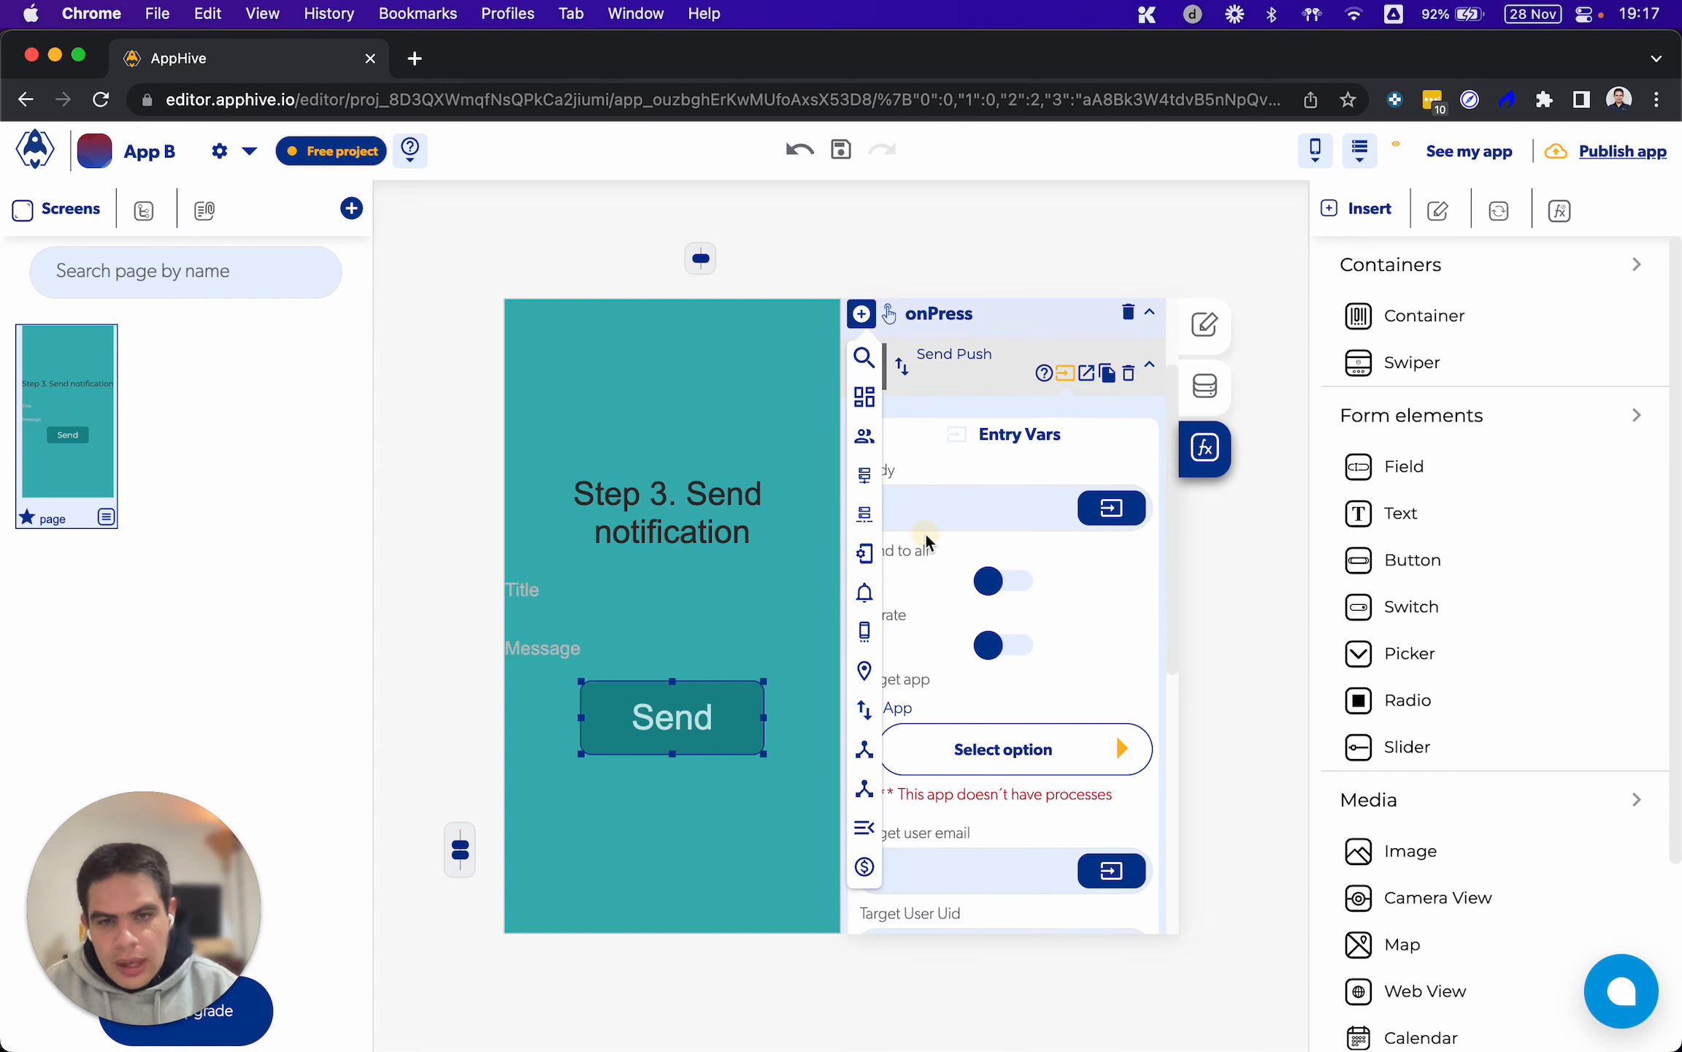
pyautogui.click(870, 469)
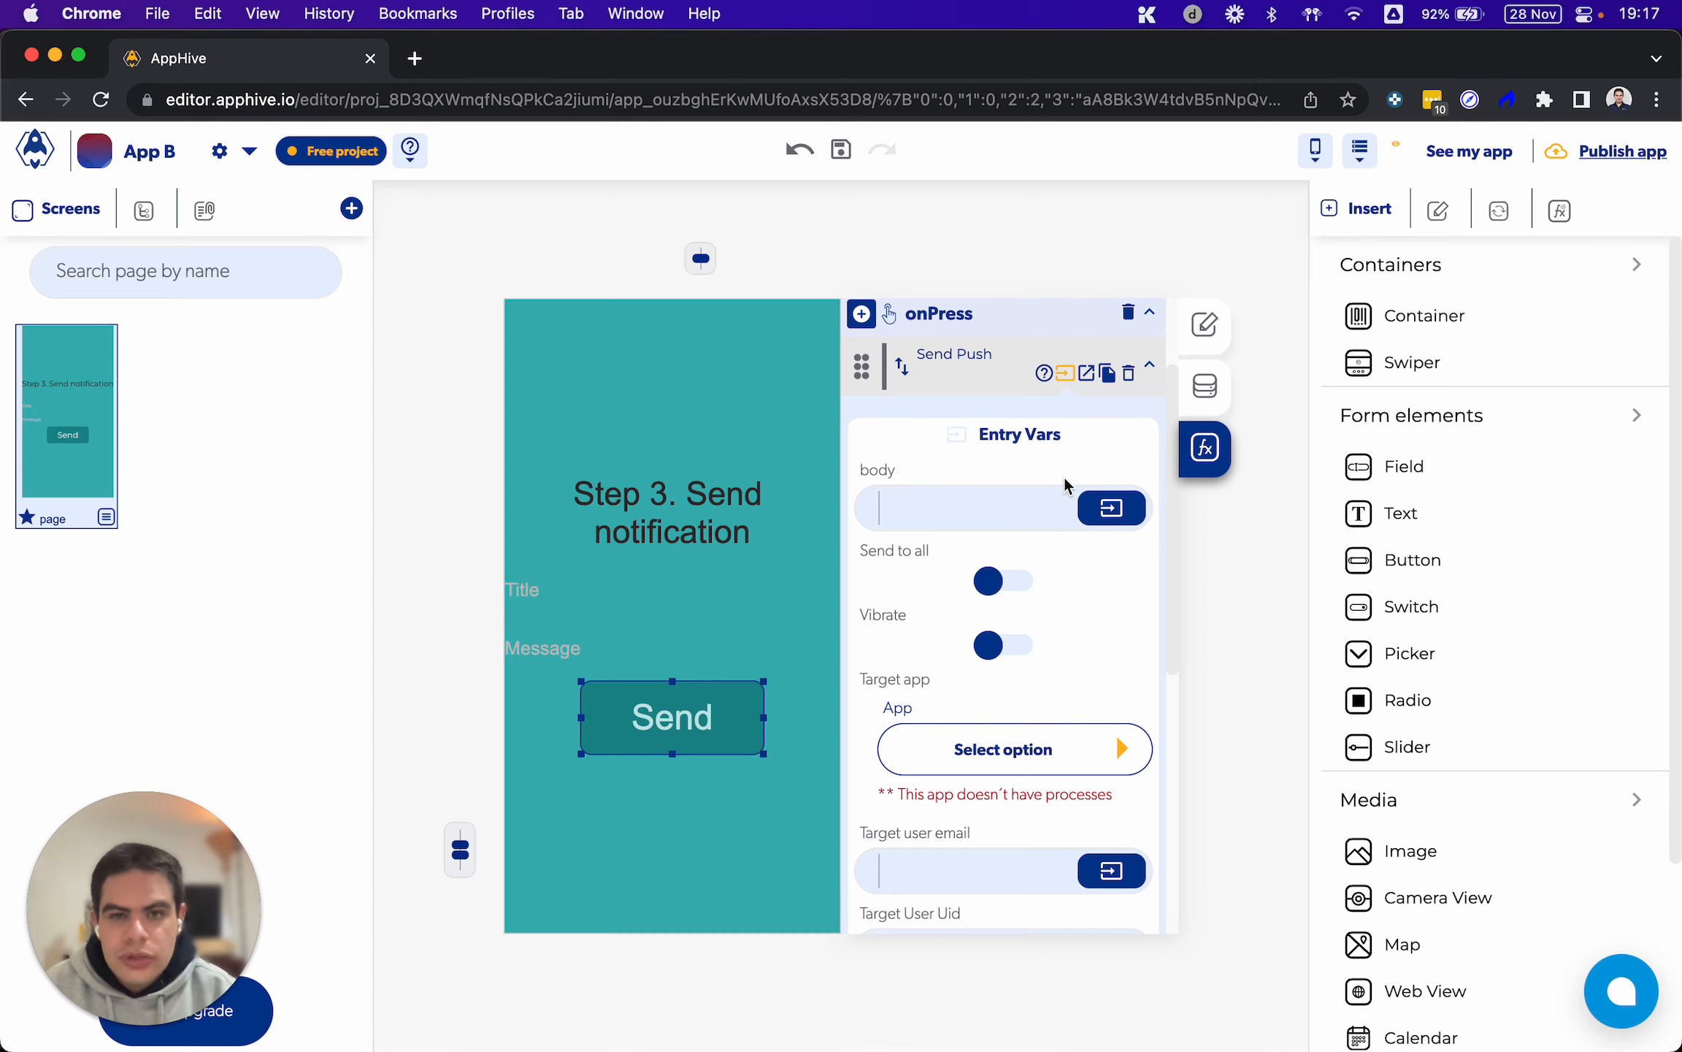
# Bind the body of the Send Push function to the value of the Message field
pyautogui.click(1112, 507)
pyautogui.click(844, 566)
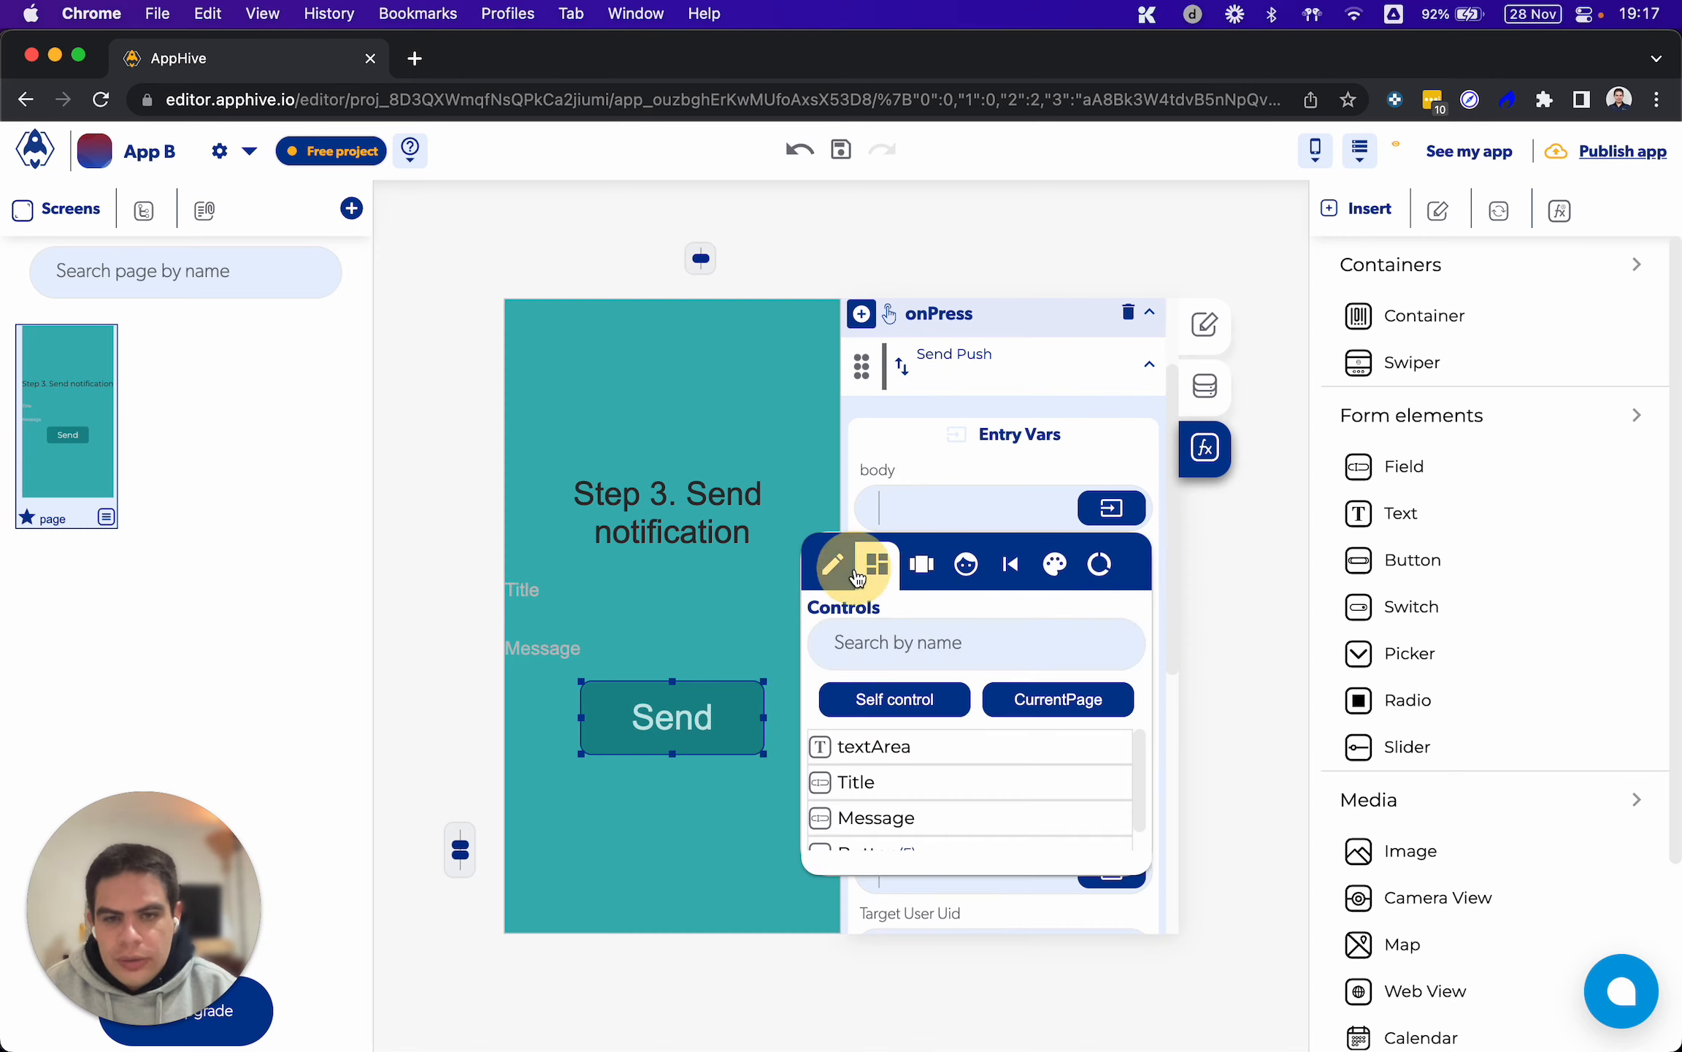
pyautogui.scroll(-1, 913, 797)
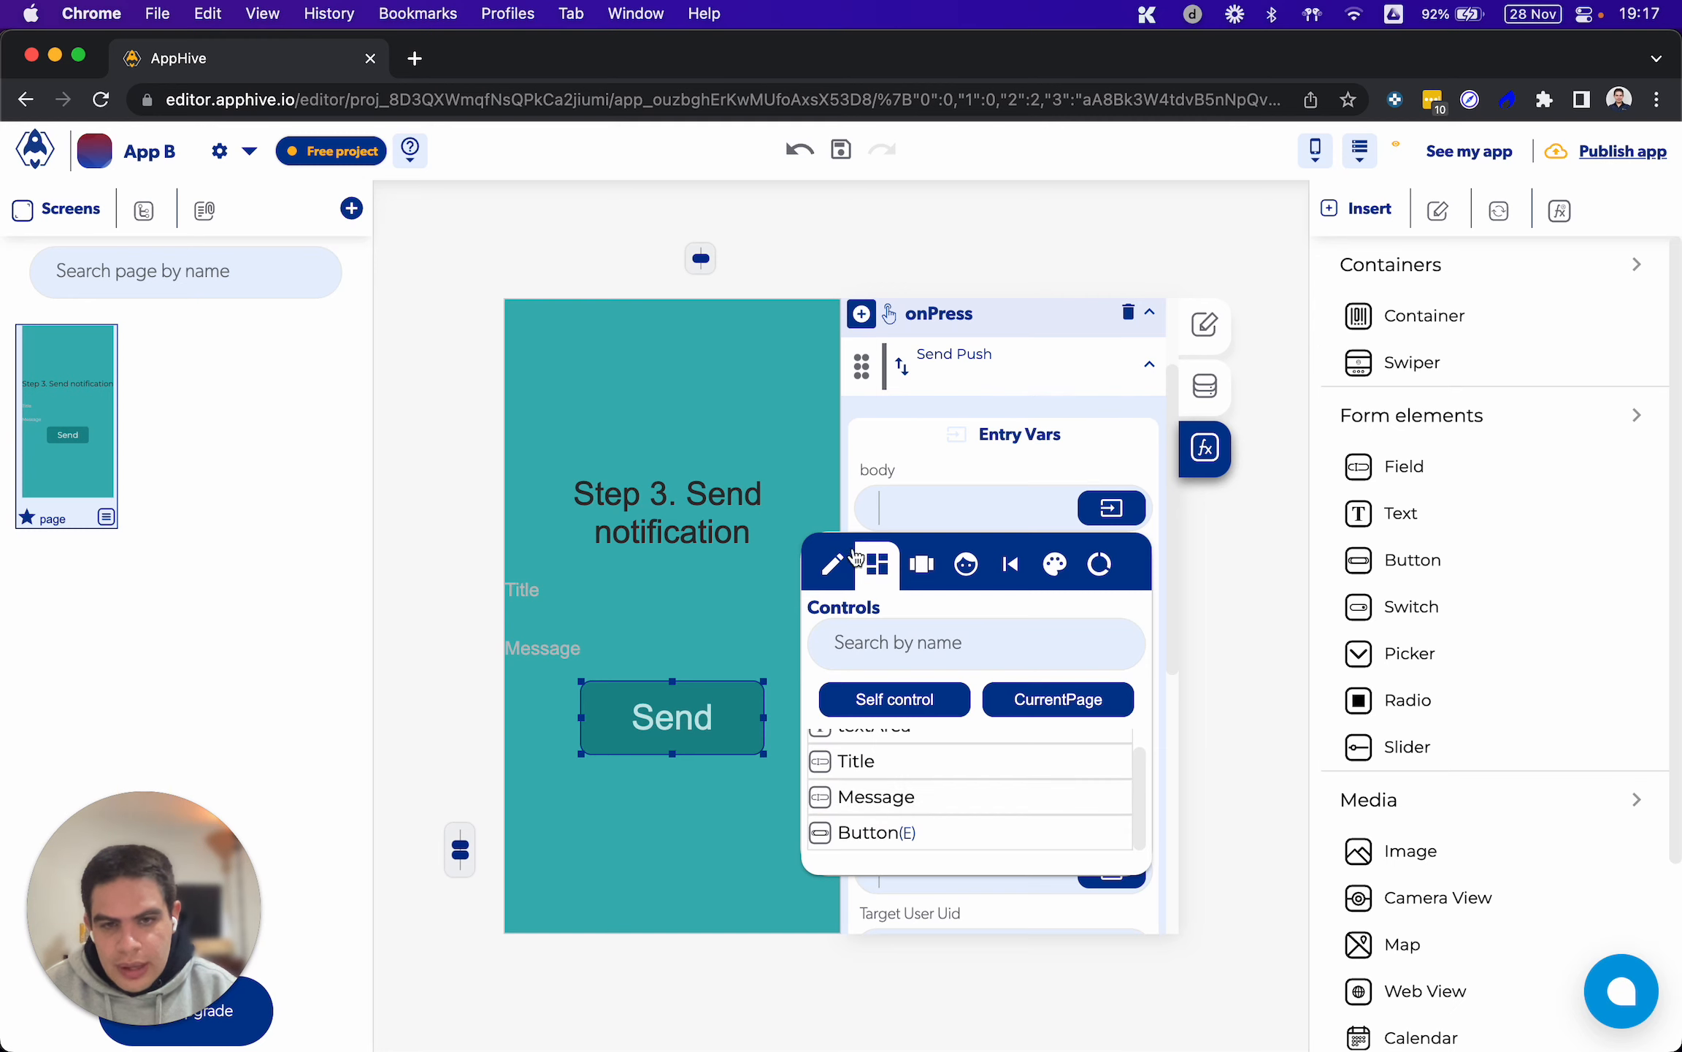
pyautogui.click(869, 803)
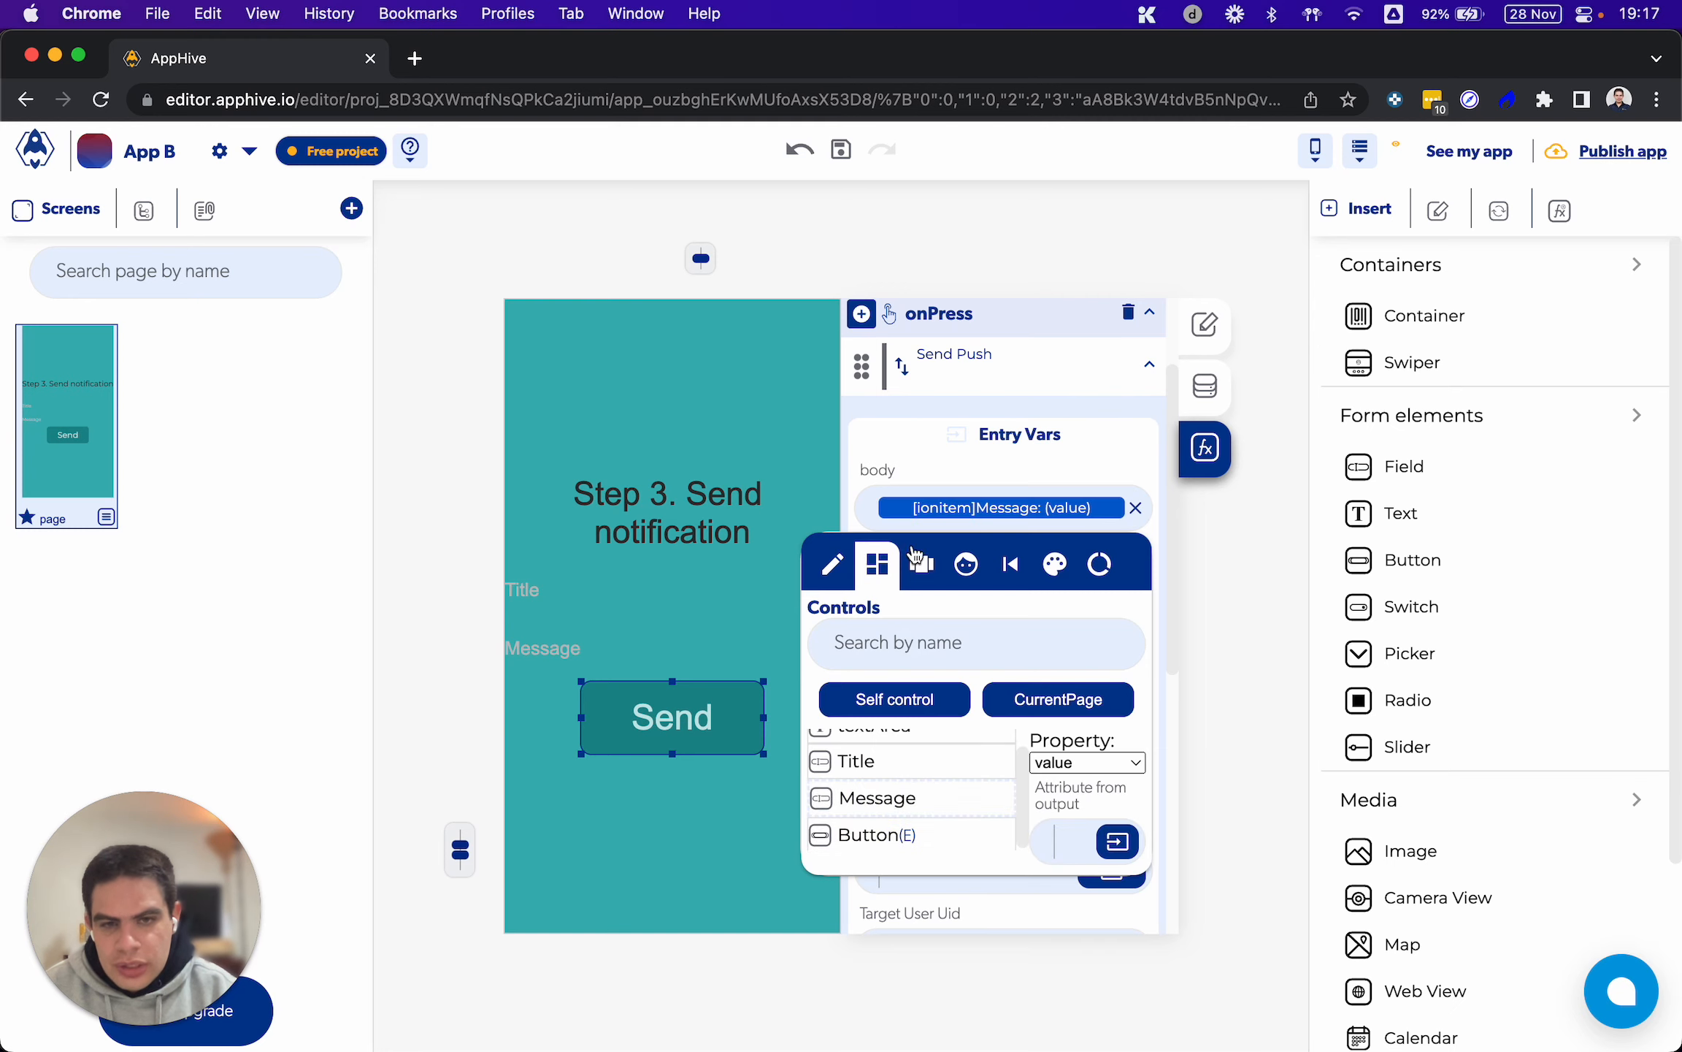
# Bind the title of the Send Push function to the value of the Title field
pyautogui.click(939, 483)
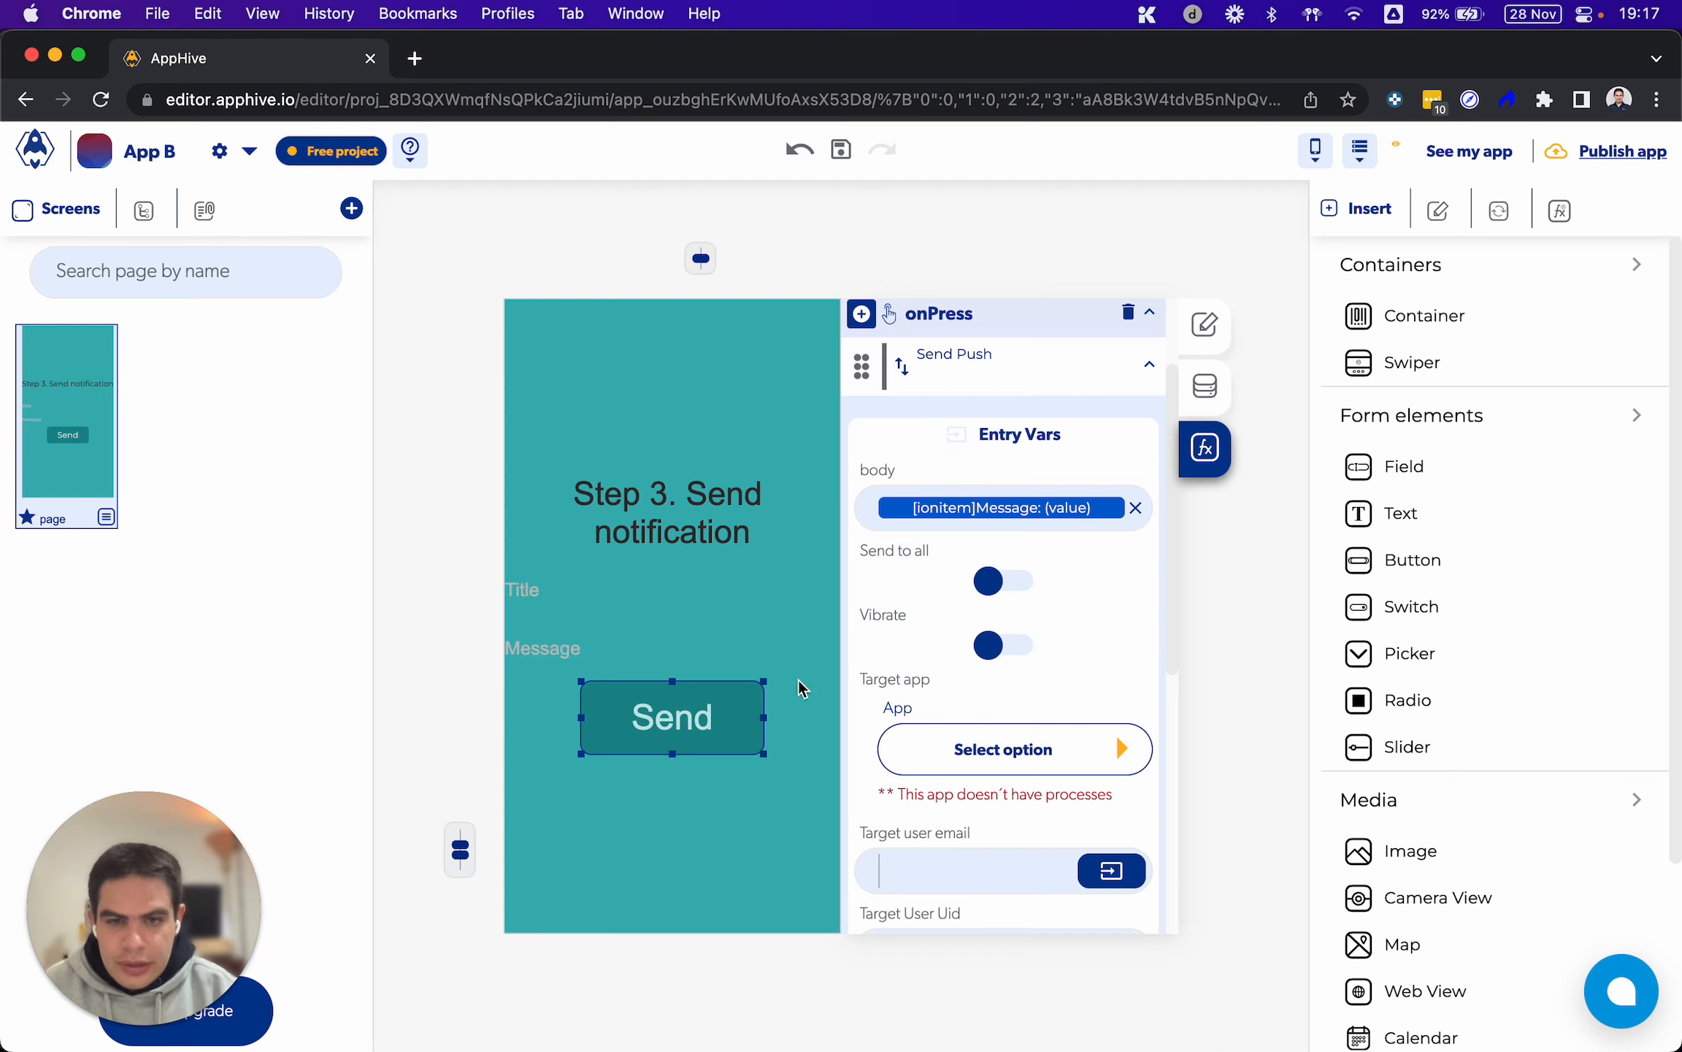
pyautogui.scroll(-5, 861, 648)
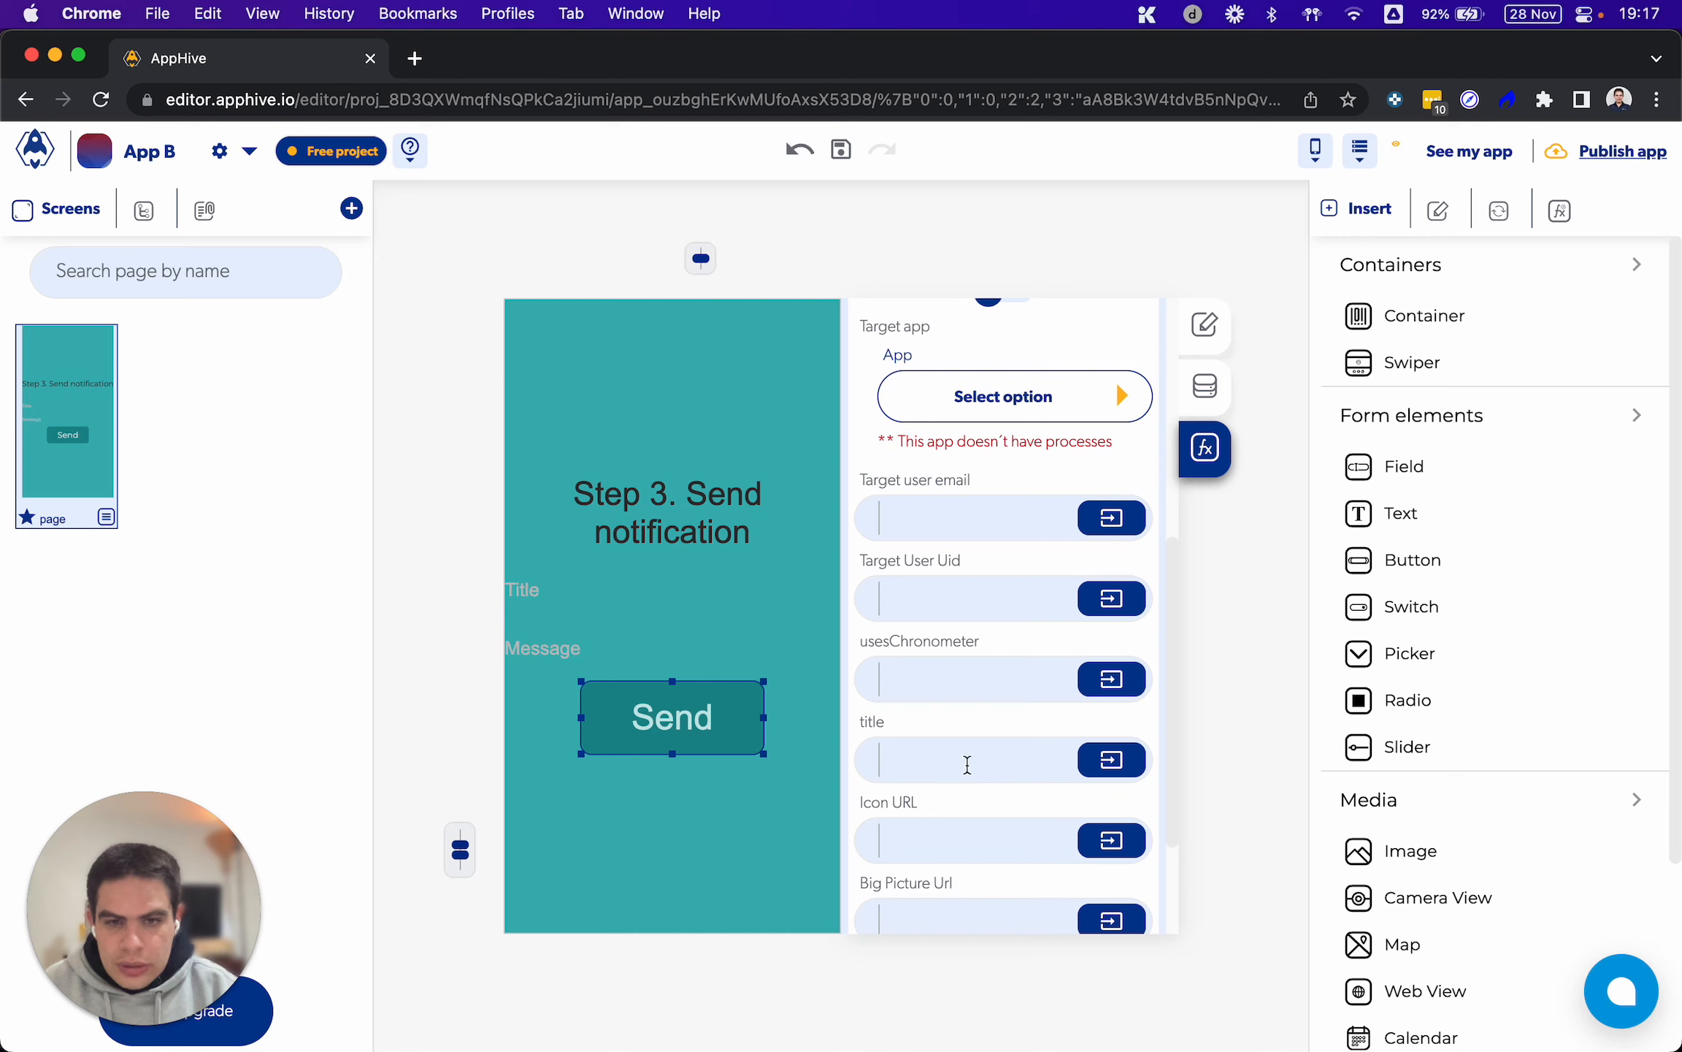
pyautogui.click(1107, 737)
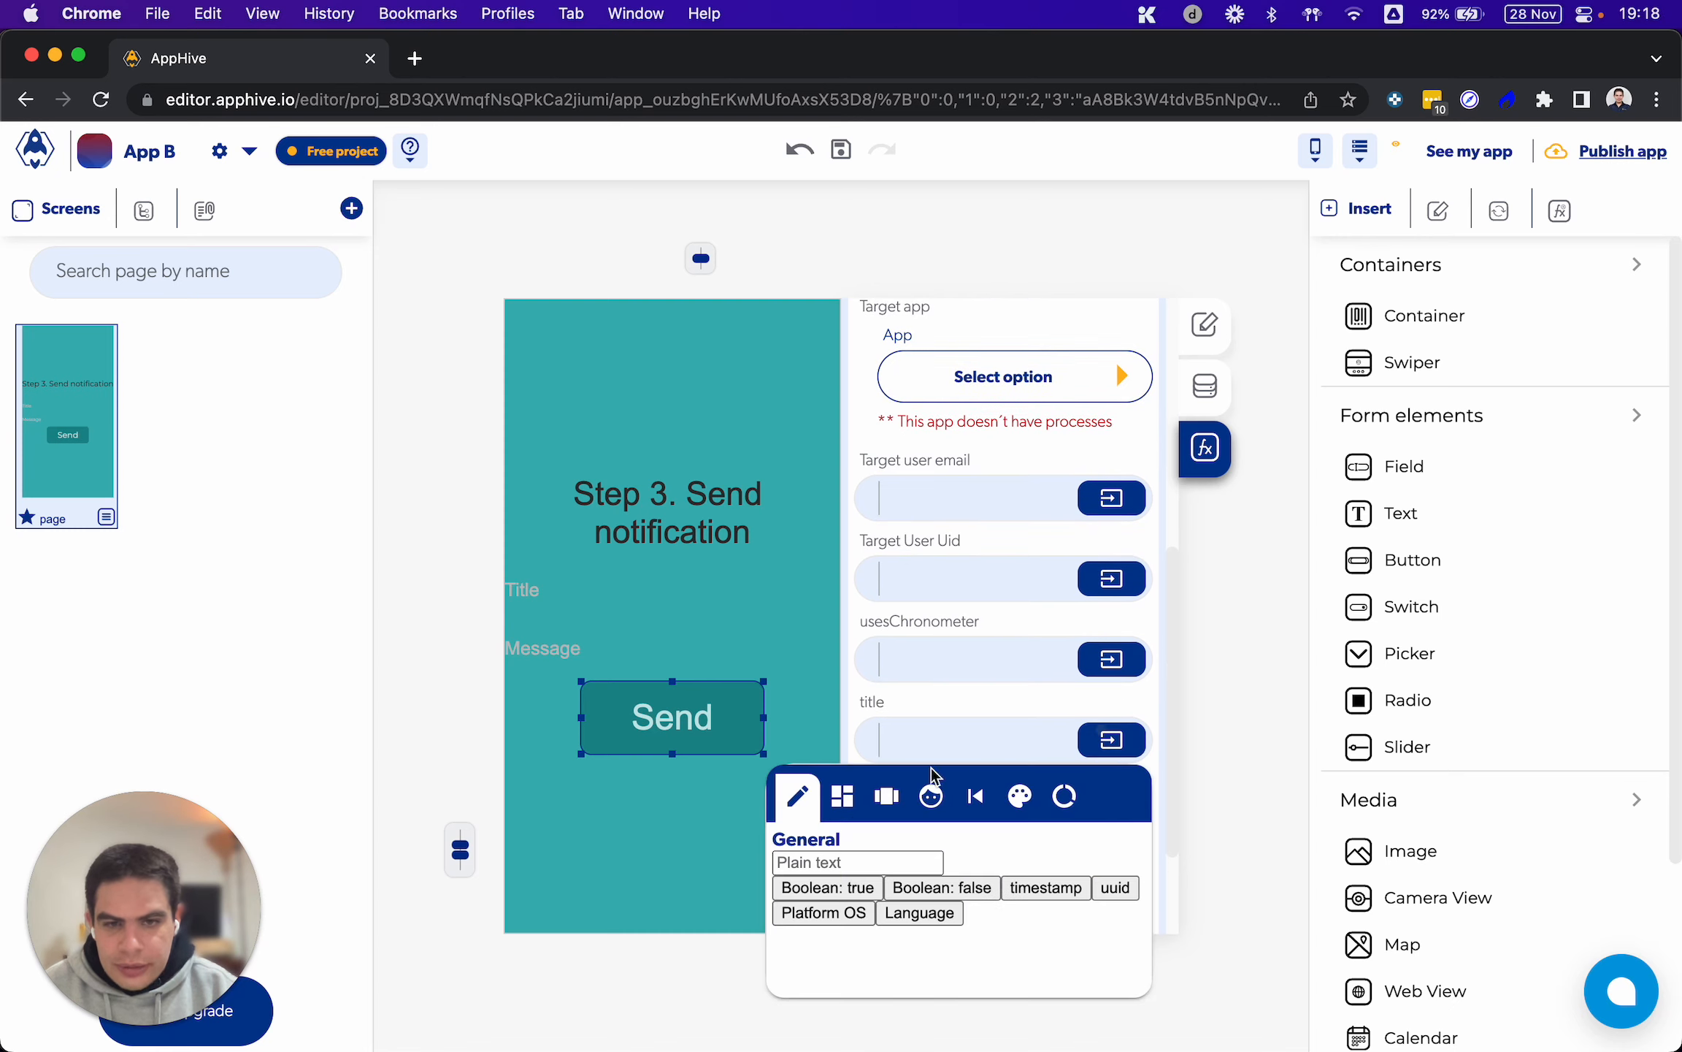
pyautogui.click(844, 795)
pyautogui.click(880, 1011)
pyautogui.click(904, 794)
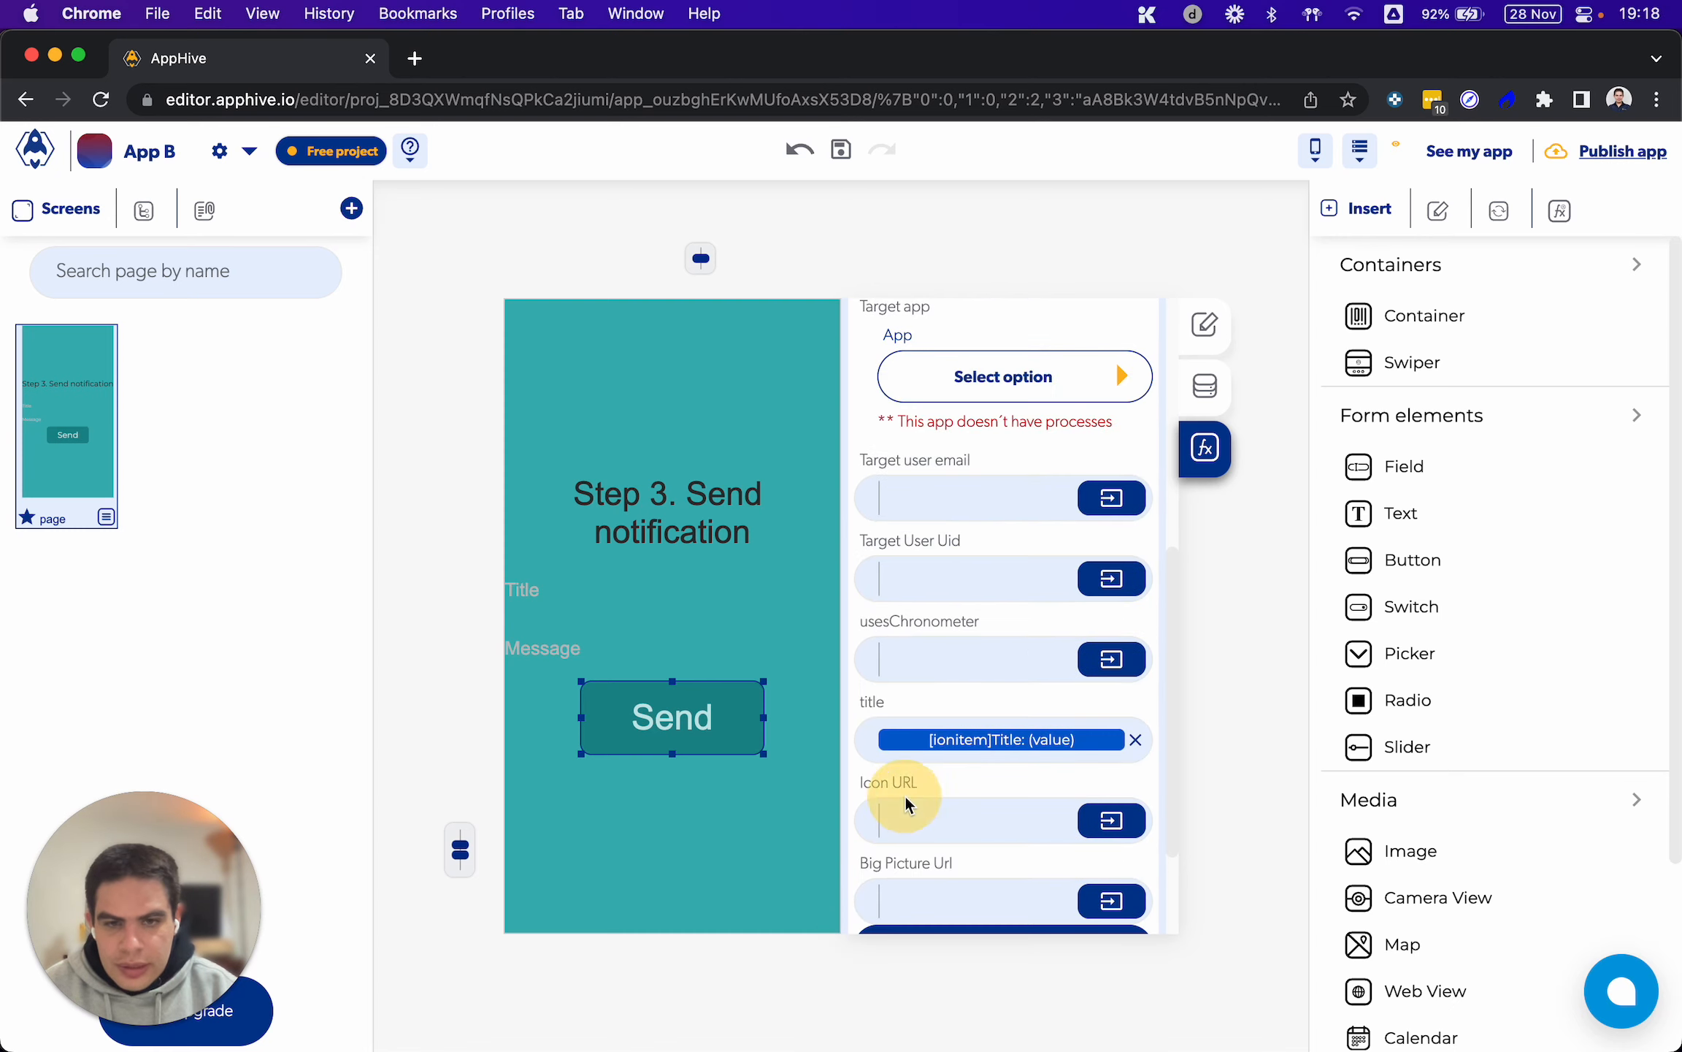
# Set the Send Push function's target app to App A with "Redirect the user" as its process
pyautogui.scroll(5, 887, 752)
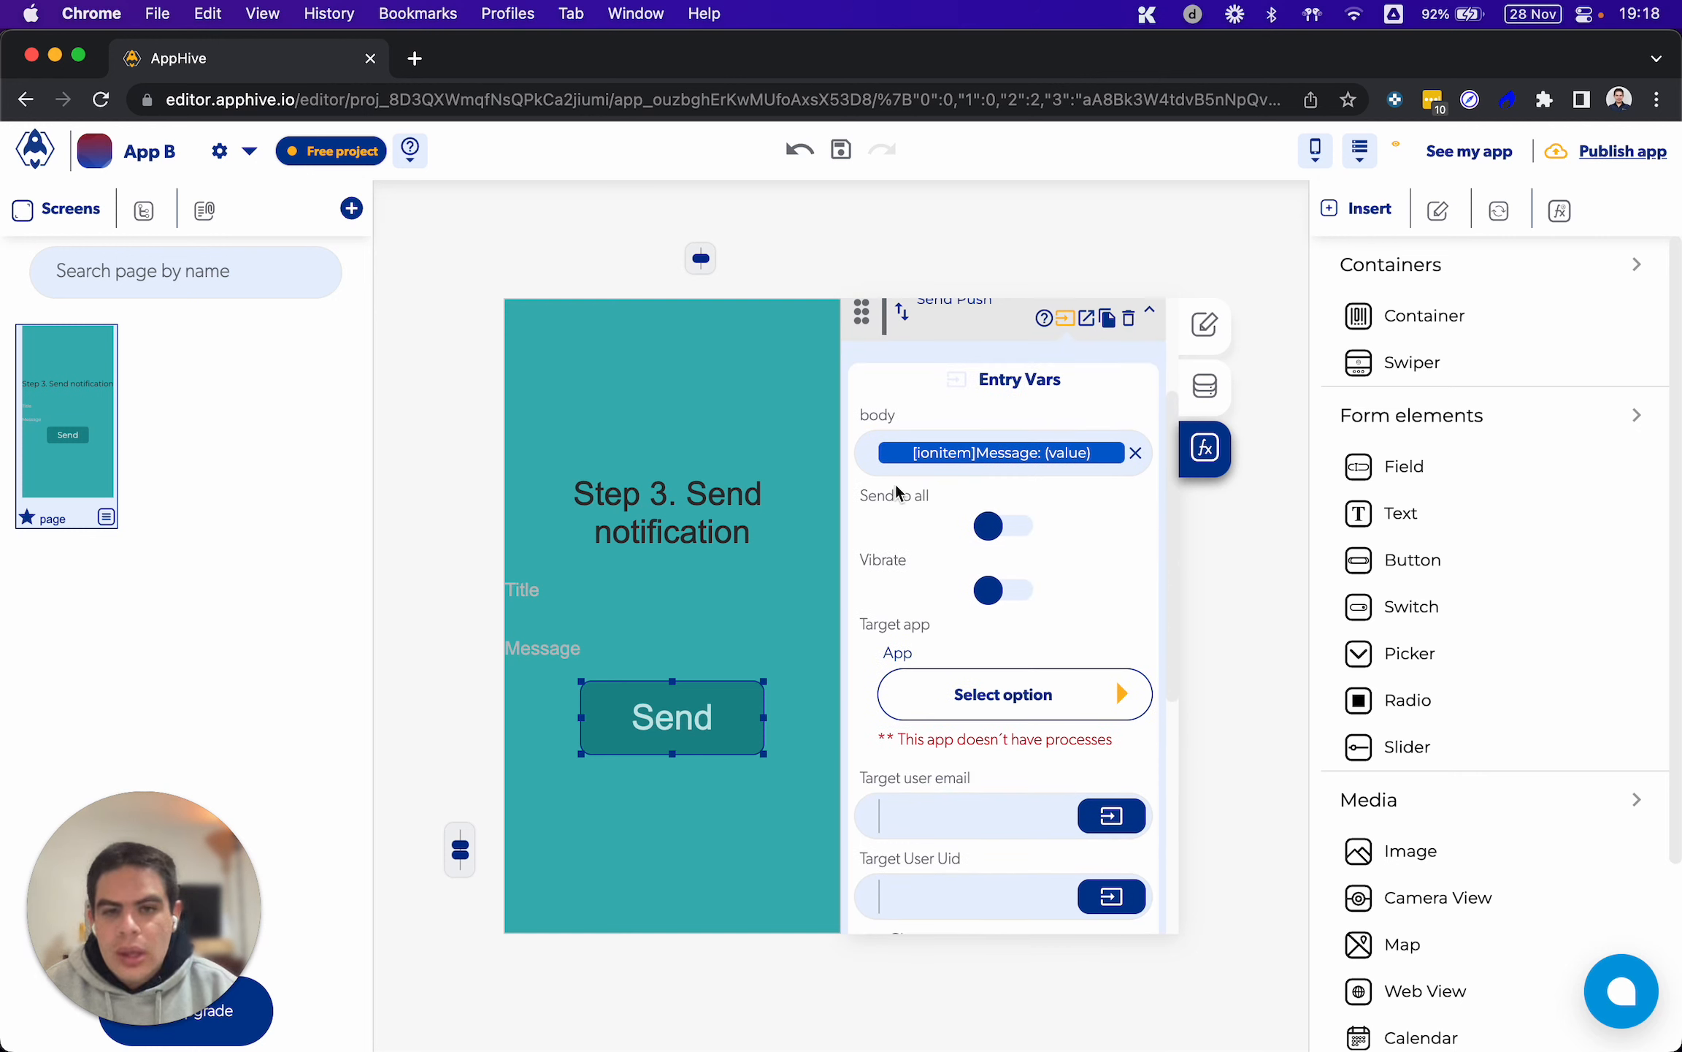
pyautogui.click(1122, 702)
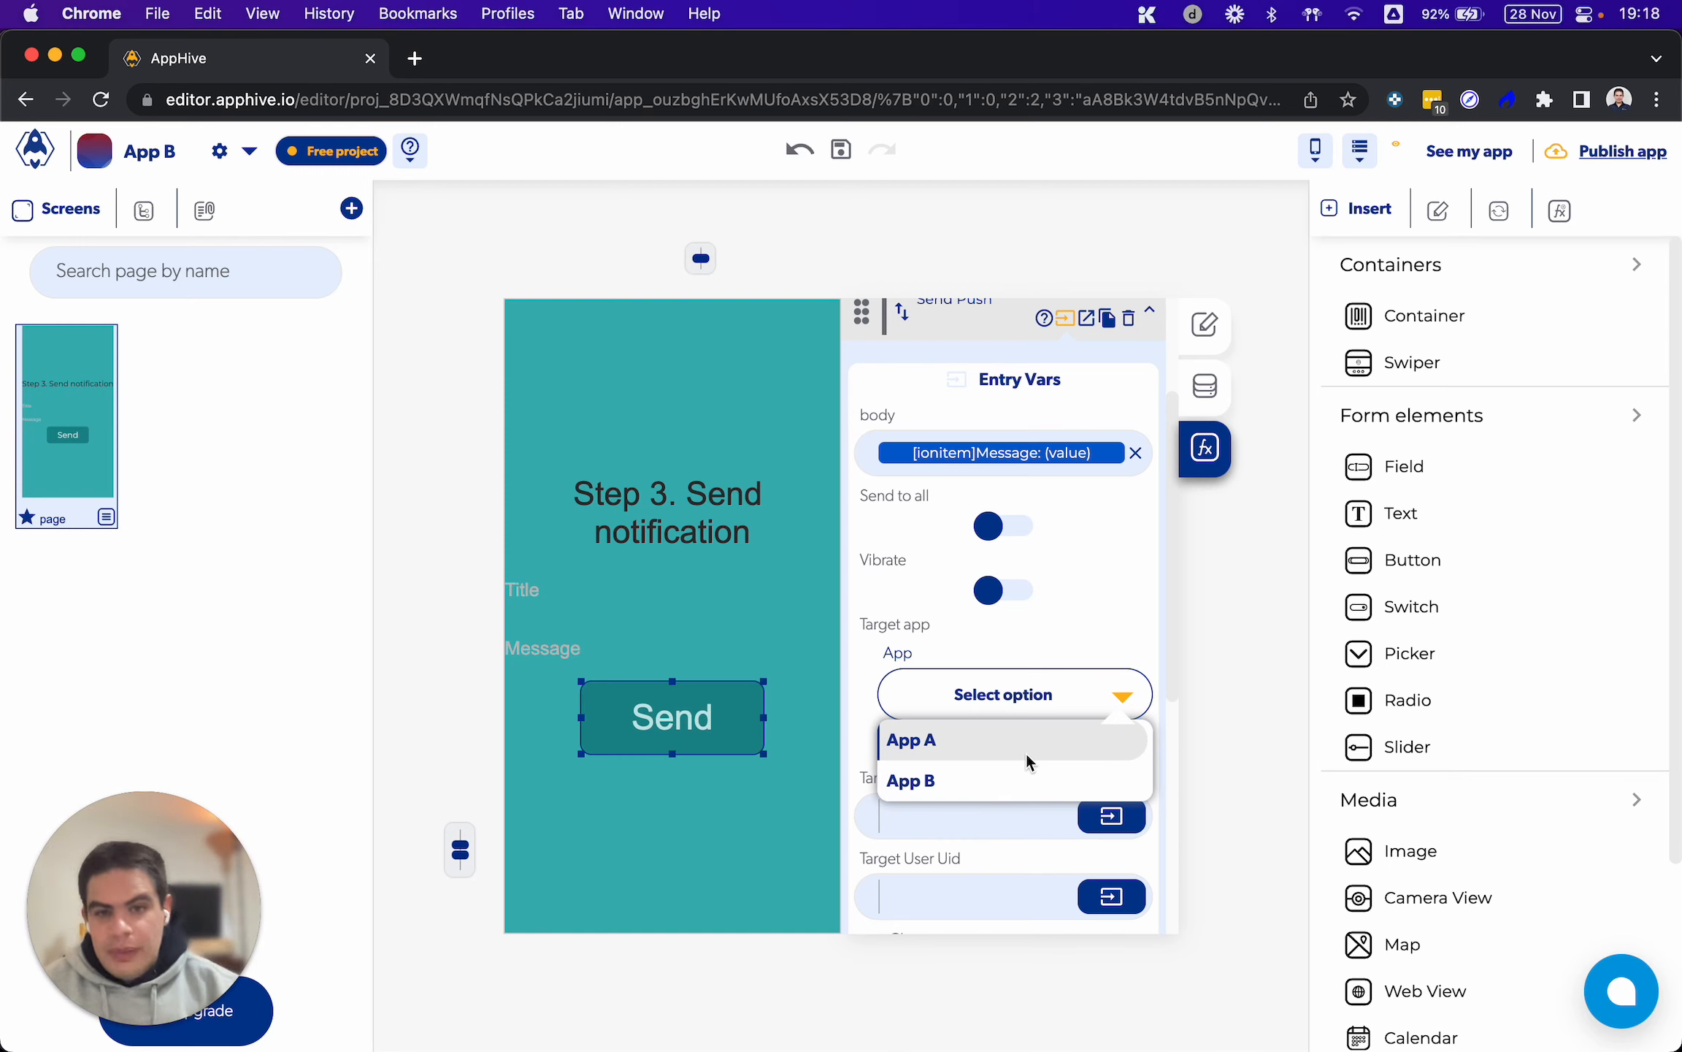
pyautogui.click(980, 742)
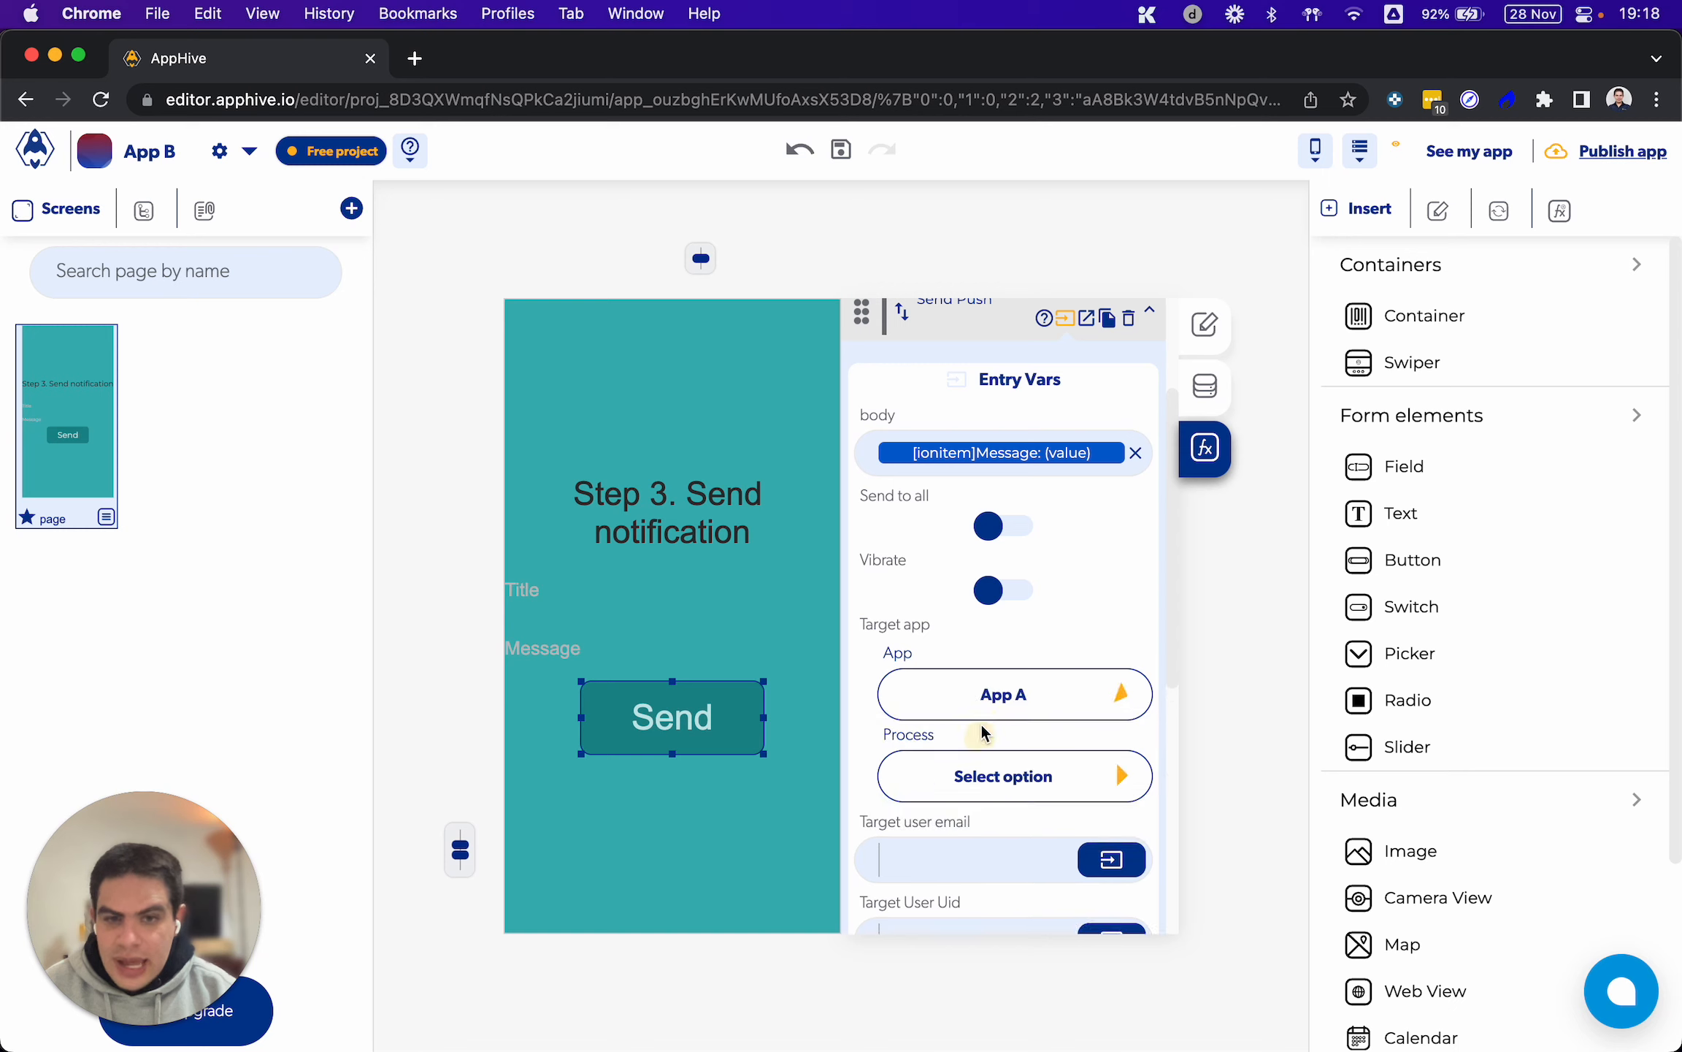
pyautogui.click(1125, 776)
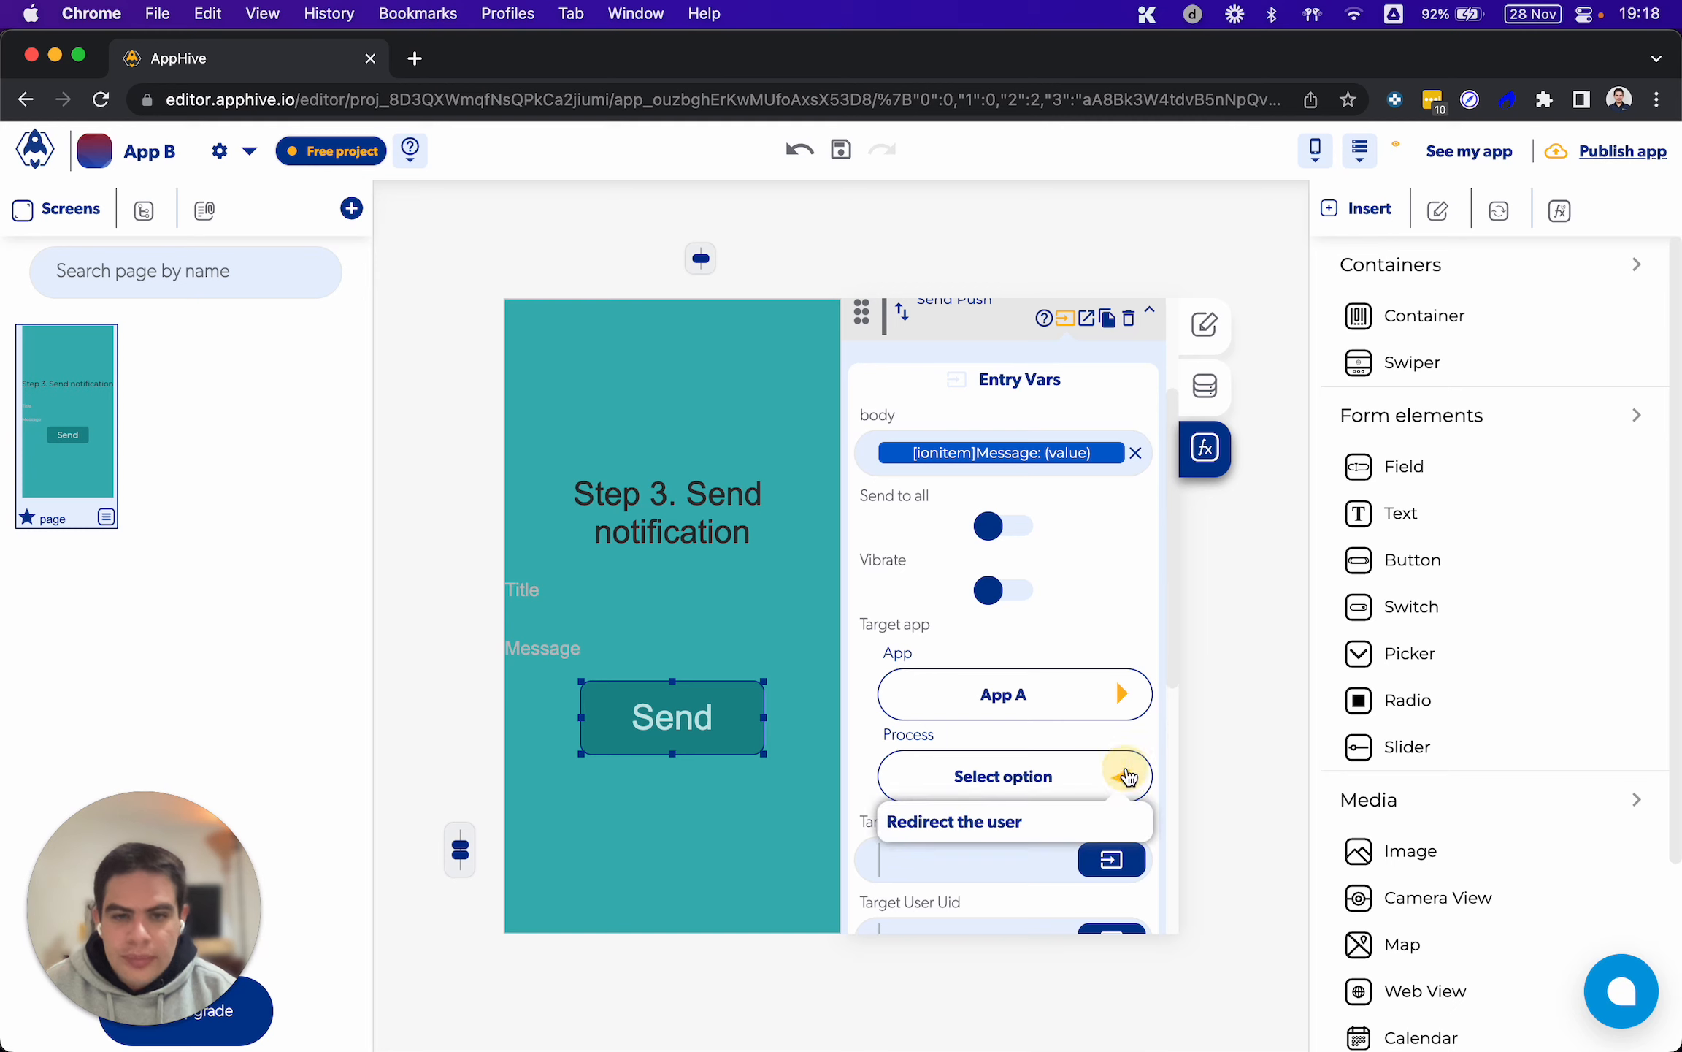
pyautogui.click(965, 819)
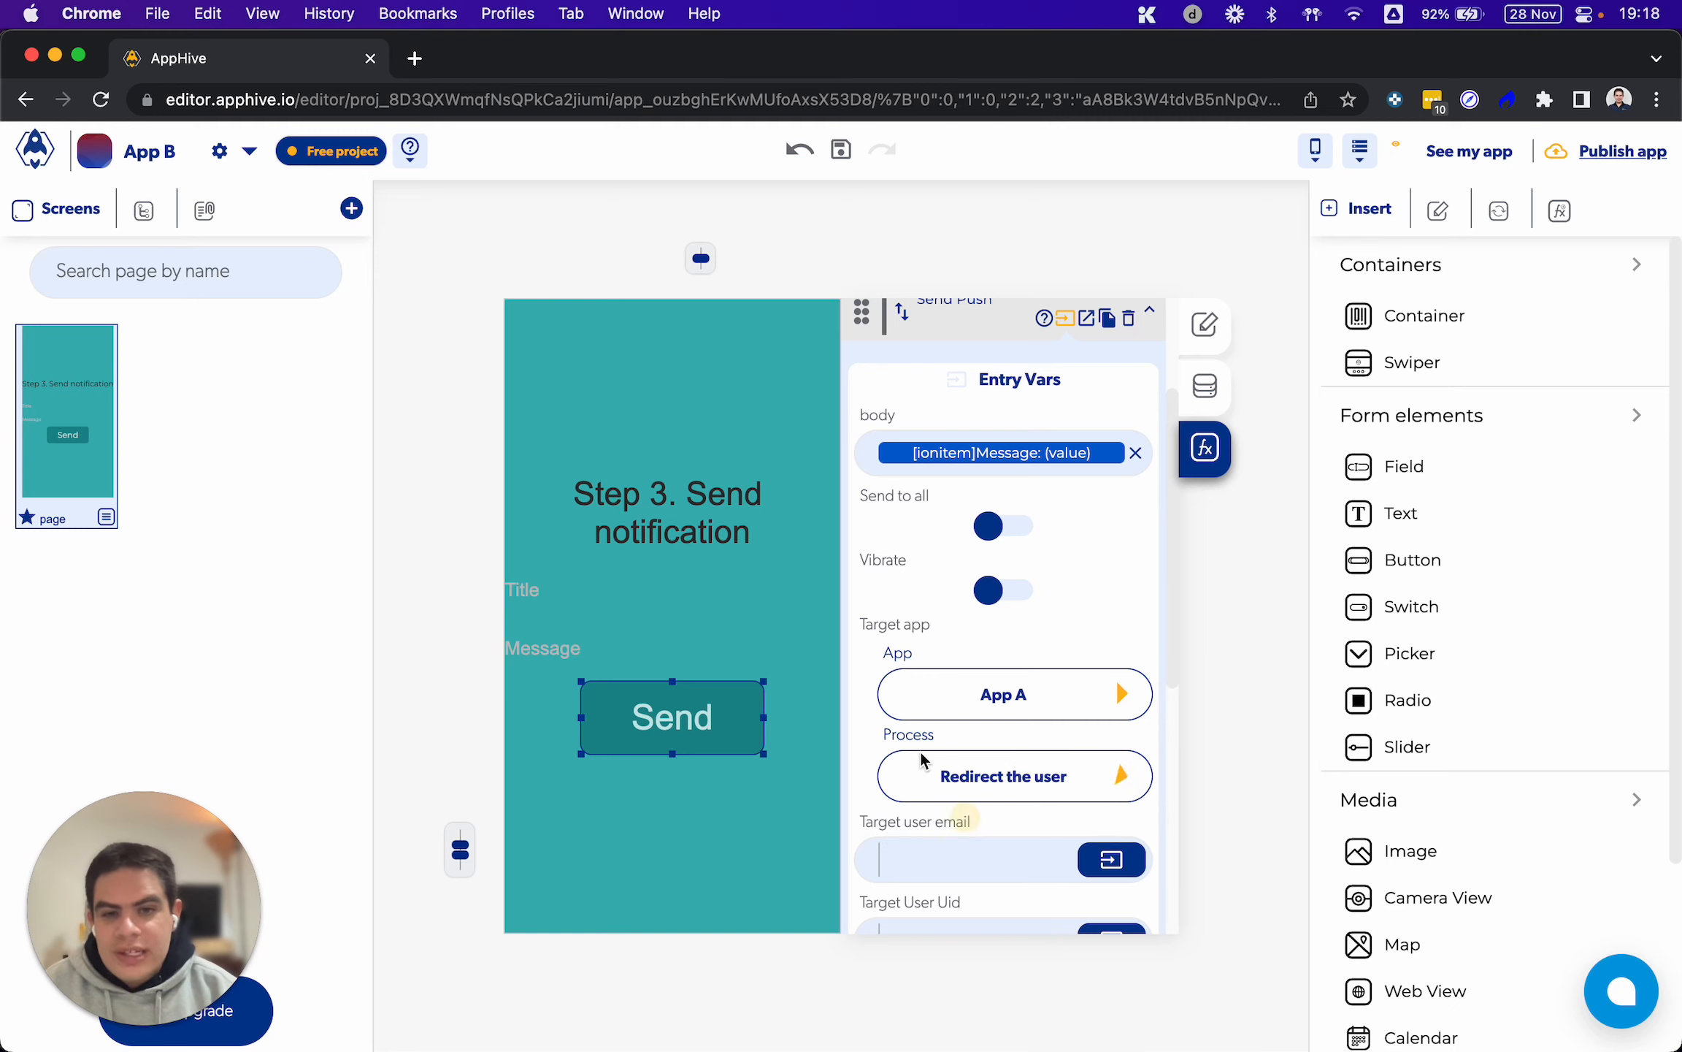
pyautogui.moveTo(883, 735); pyautogui.dragTo(936, 735)
pyautogui.click(966, 736)
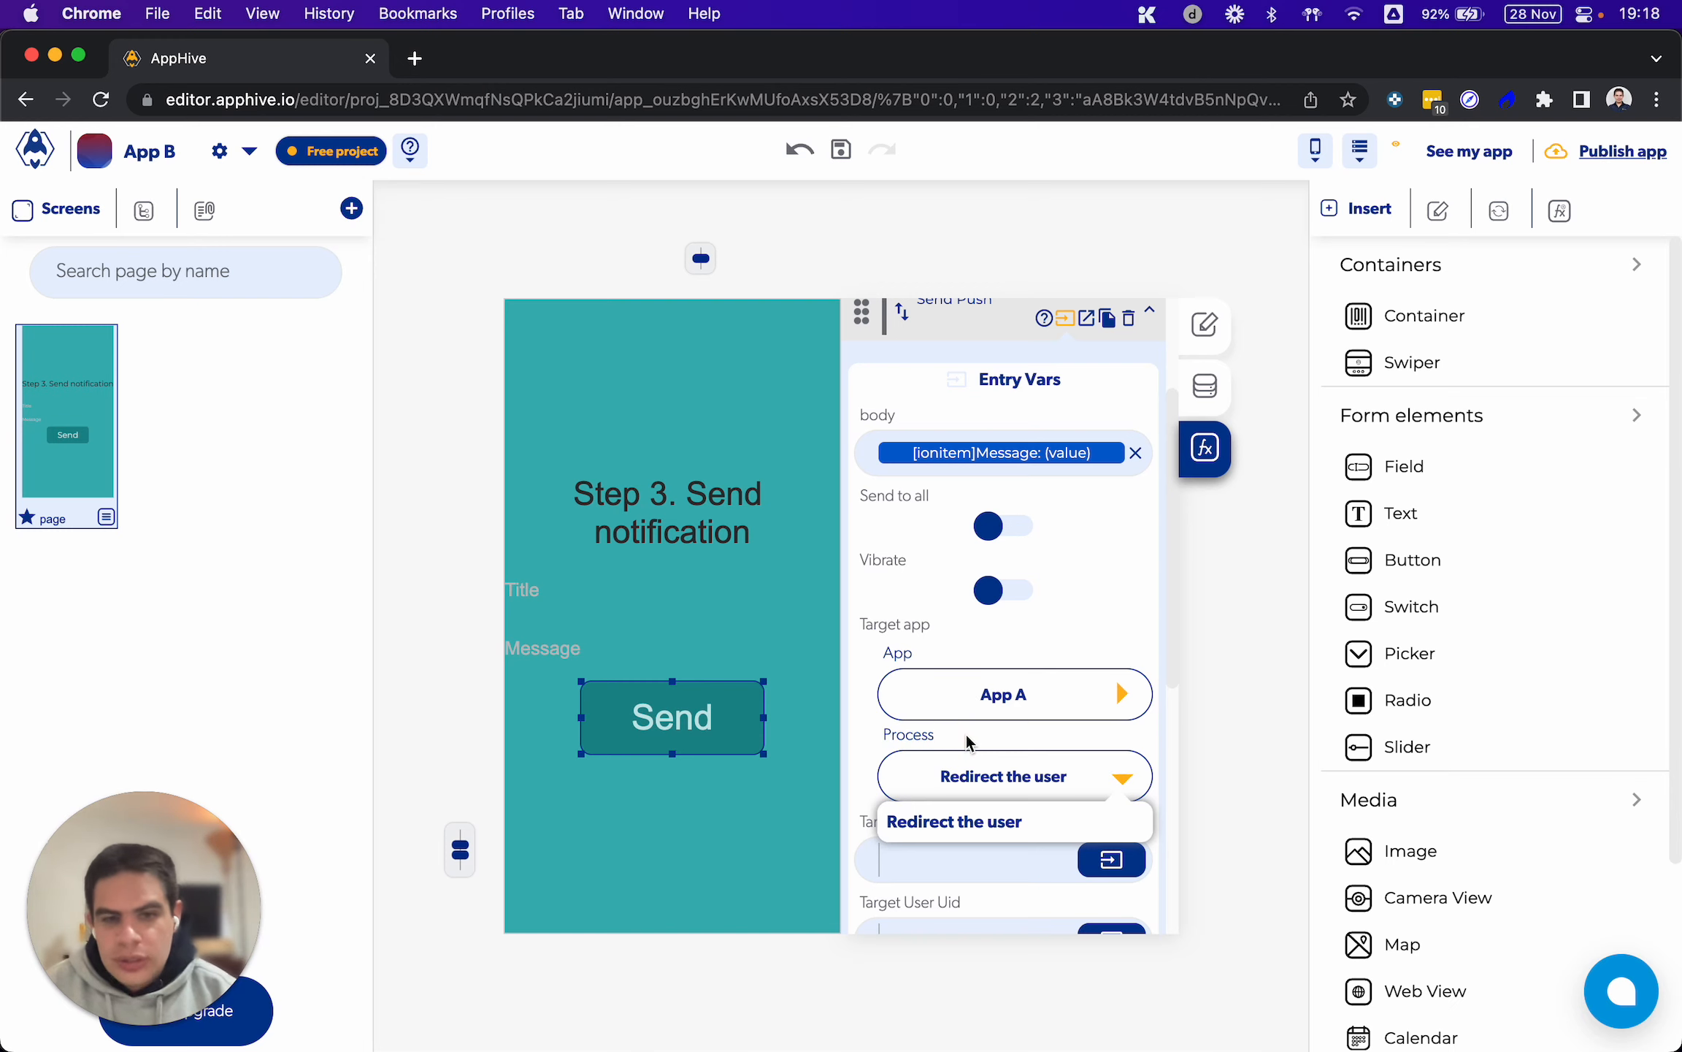
pyautogui.click(992, 823)
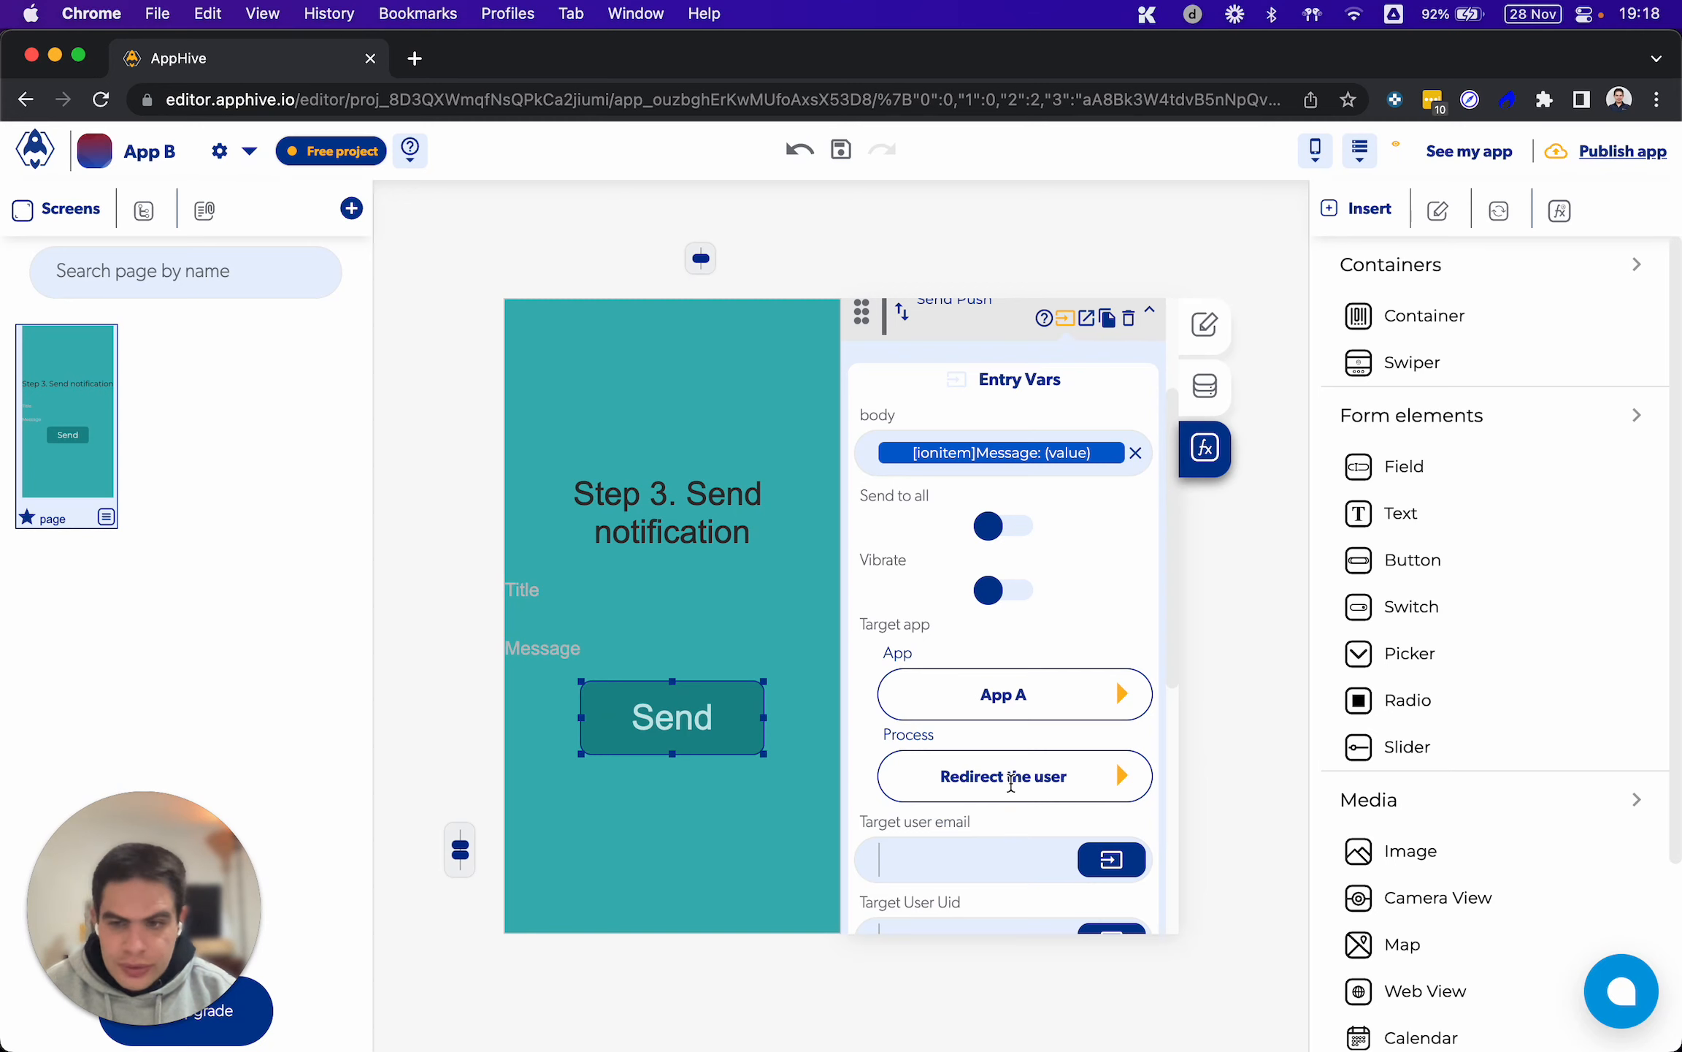
# Try the Send to all option of the Send Push function and switch it back off
pyautogui.scroll(-3, 1012, 783)
pyautogui.scroll(4, 1013, 783)
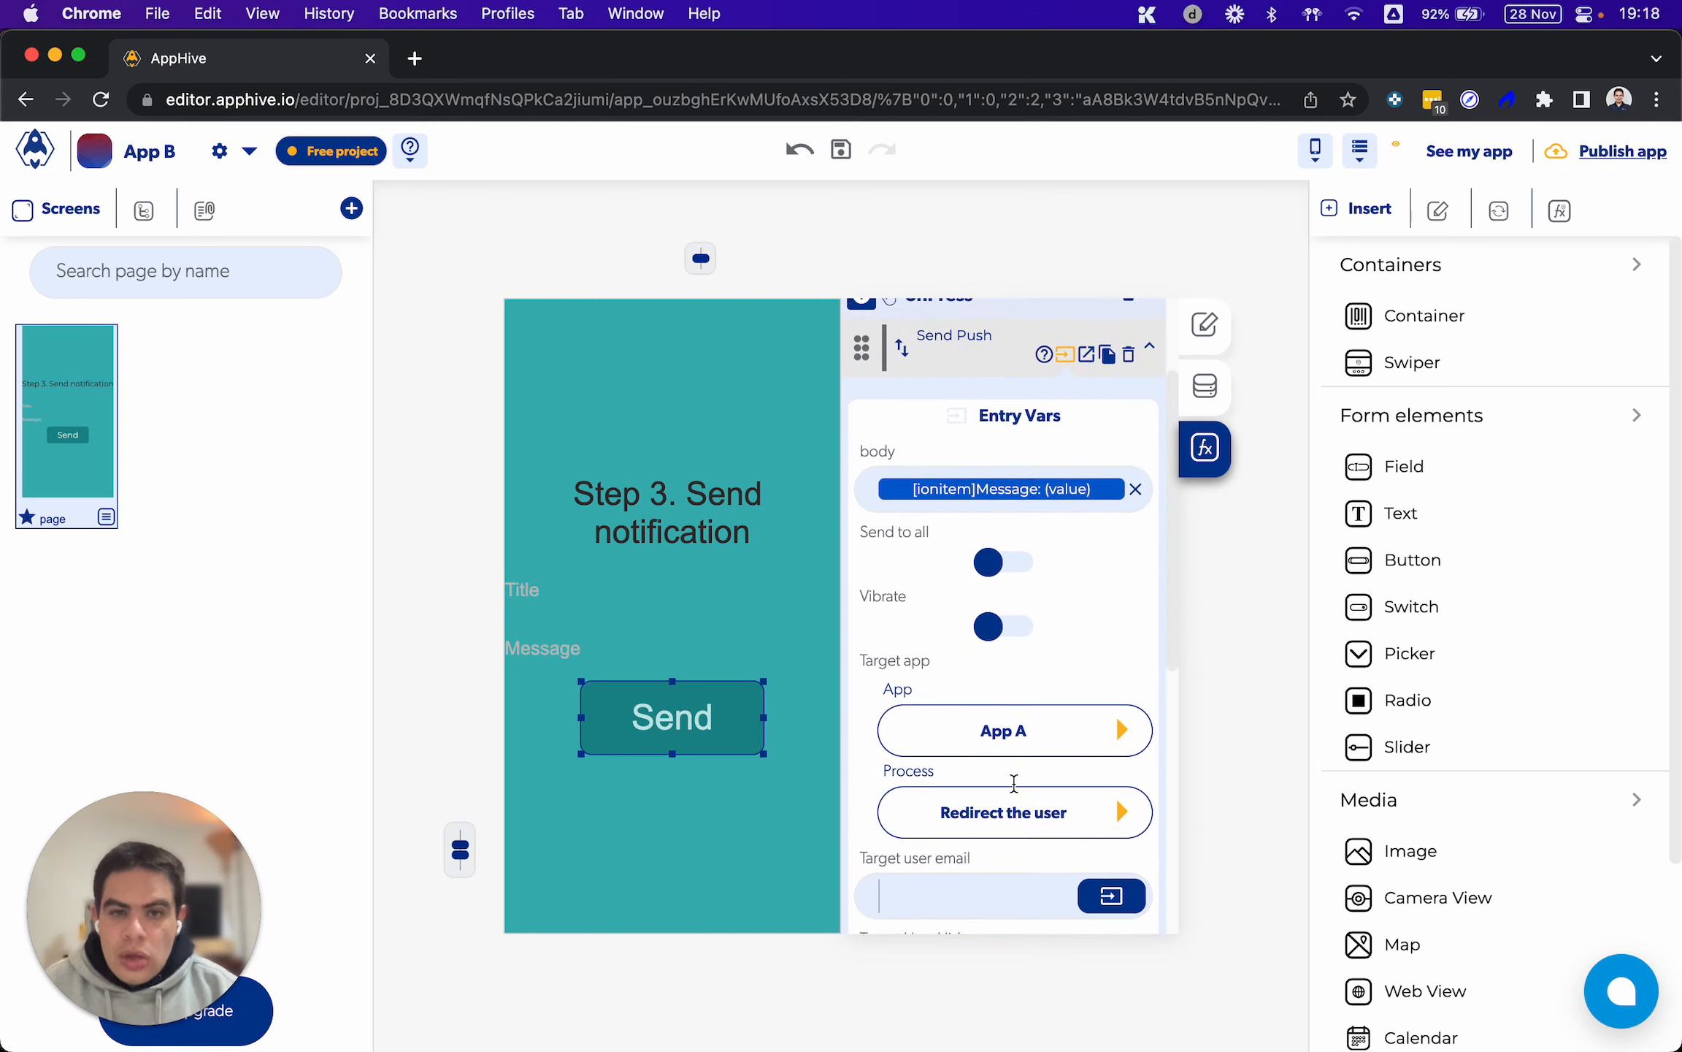
pyautogui.scroll(1, 1013, 783)
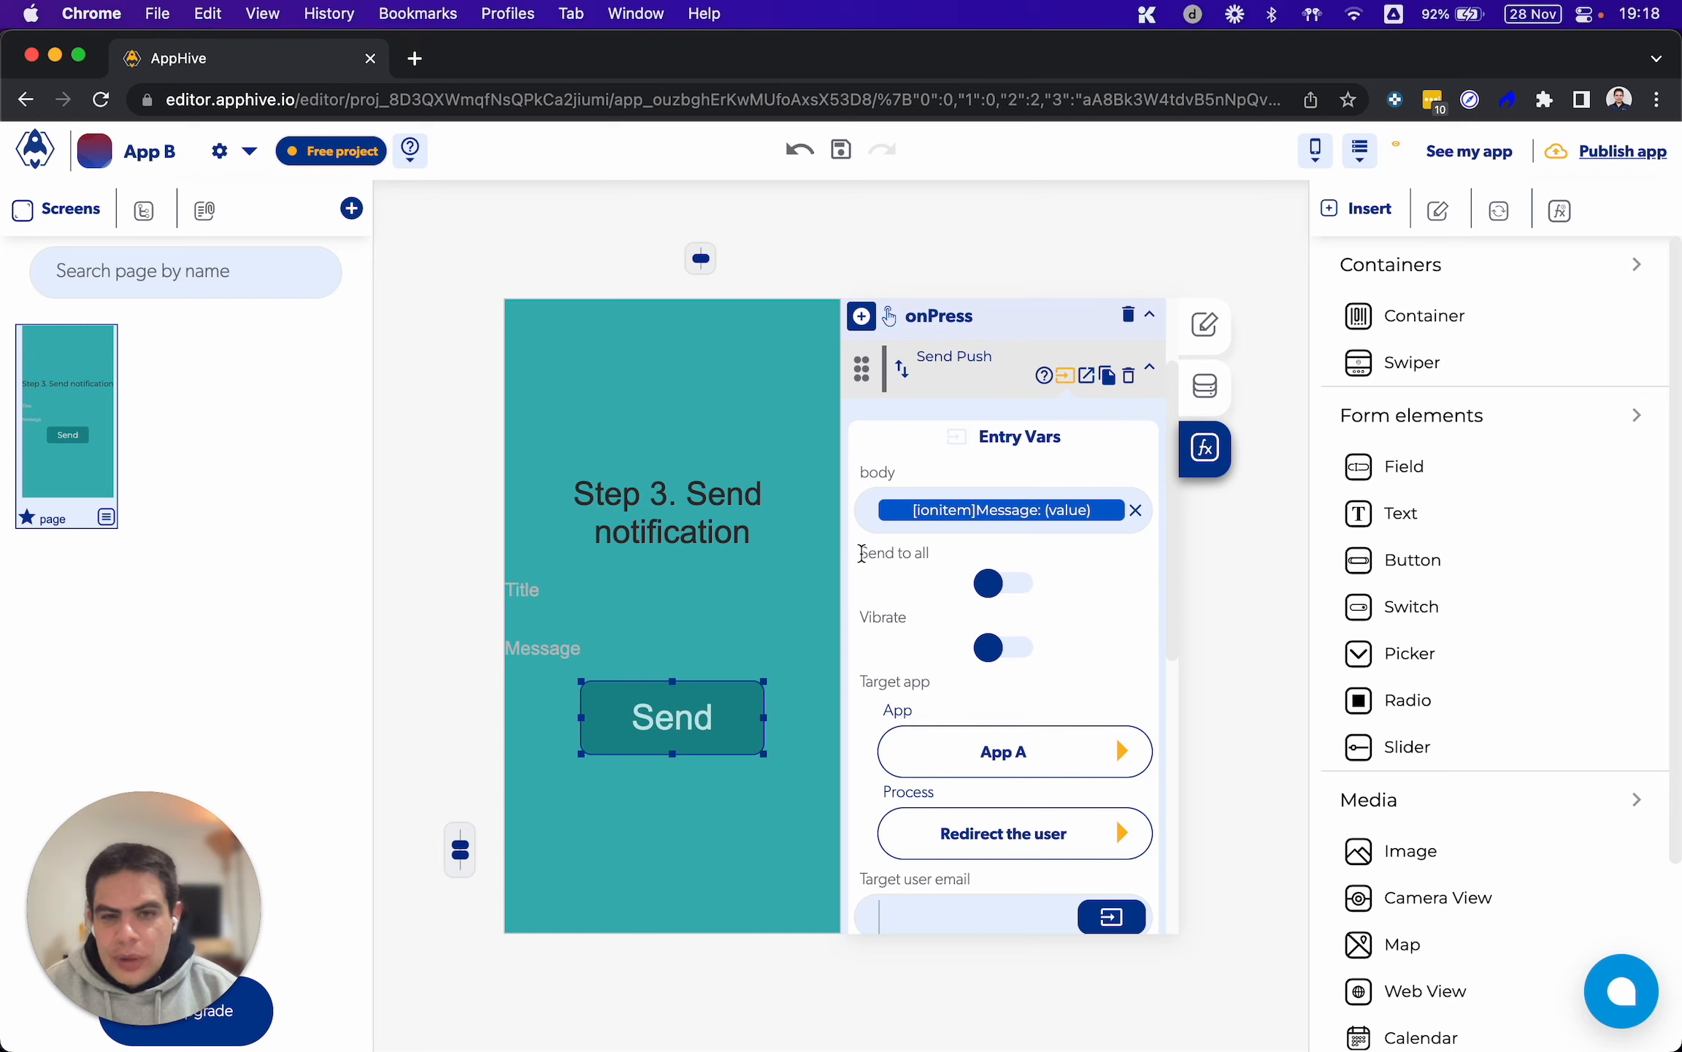
pyautogui.moveTo(862, 552); pyautogui.dragTo(951, 550)
pyautogui.click(1021, 582)
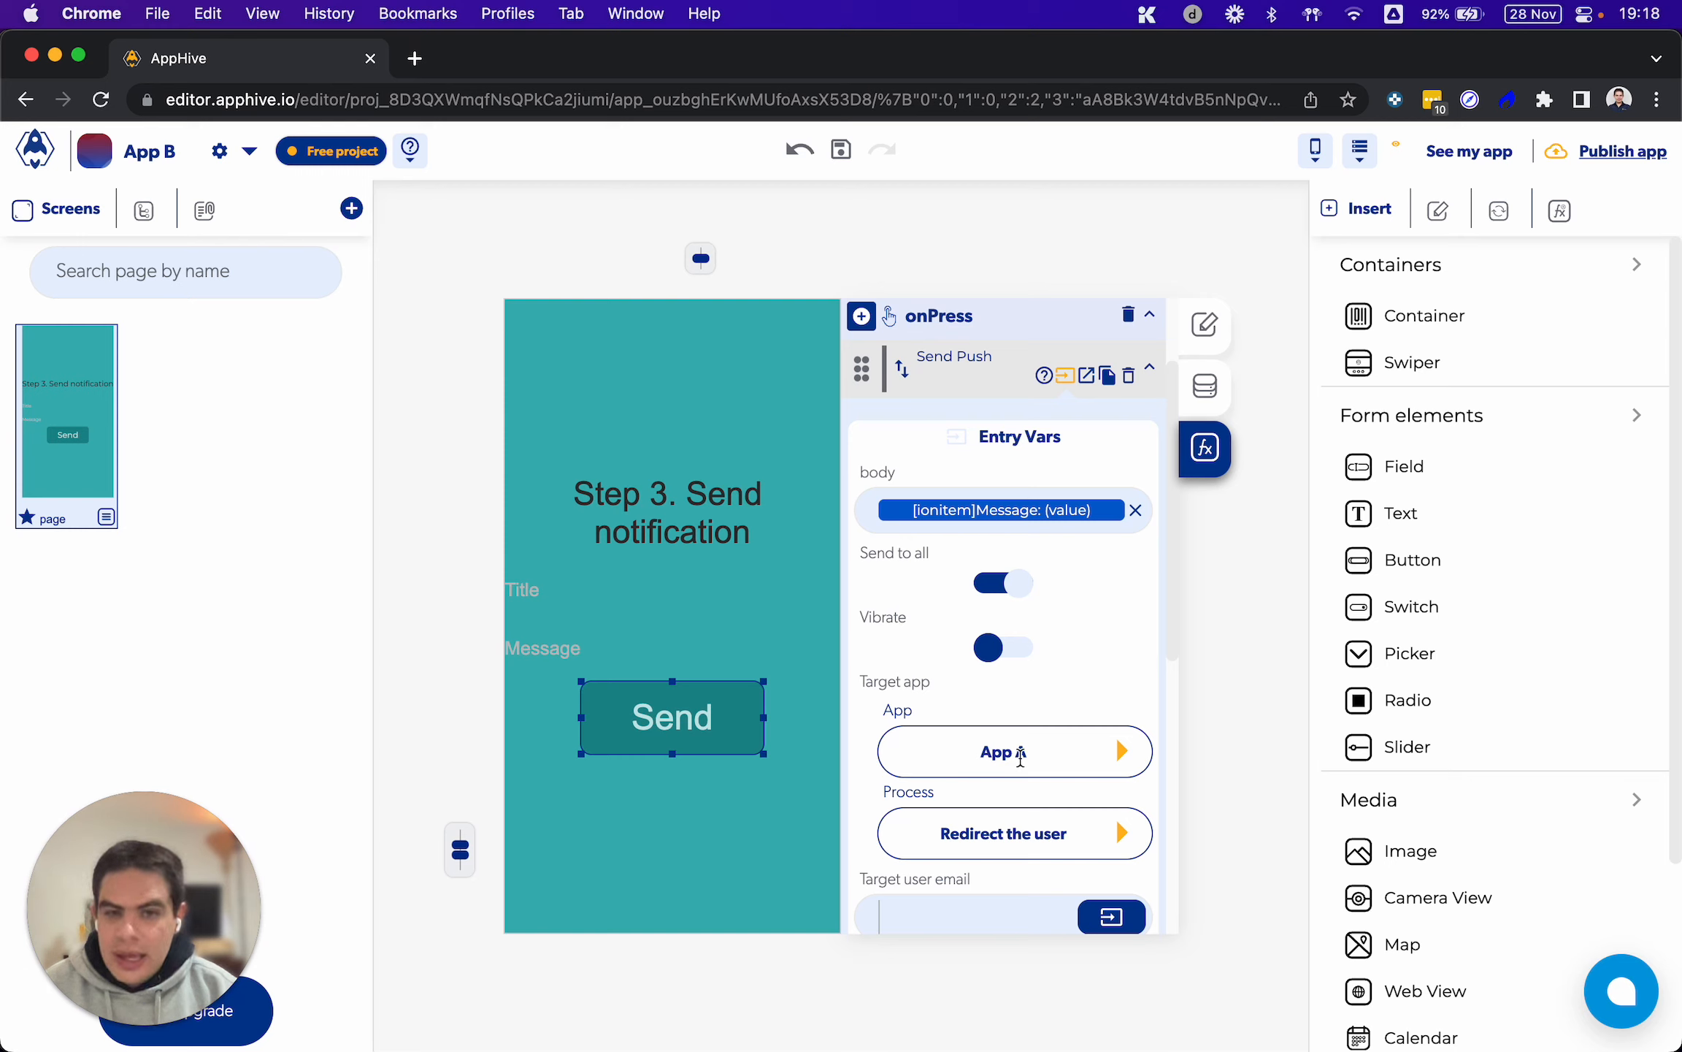
pyautogui.click(1104, 753)
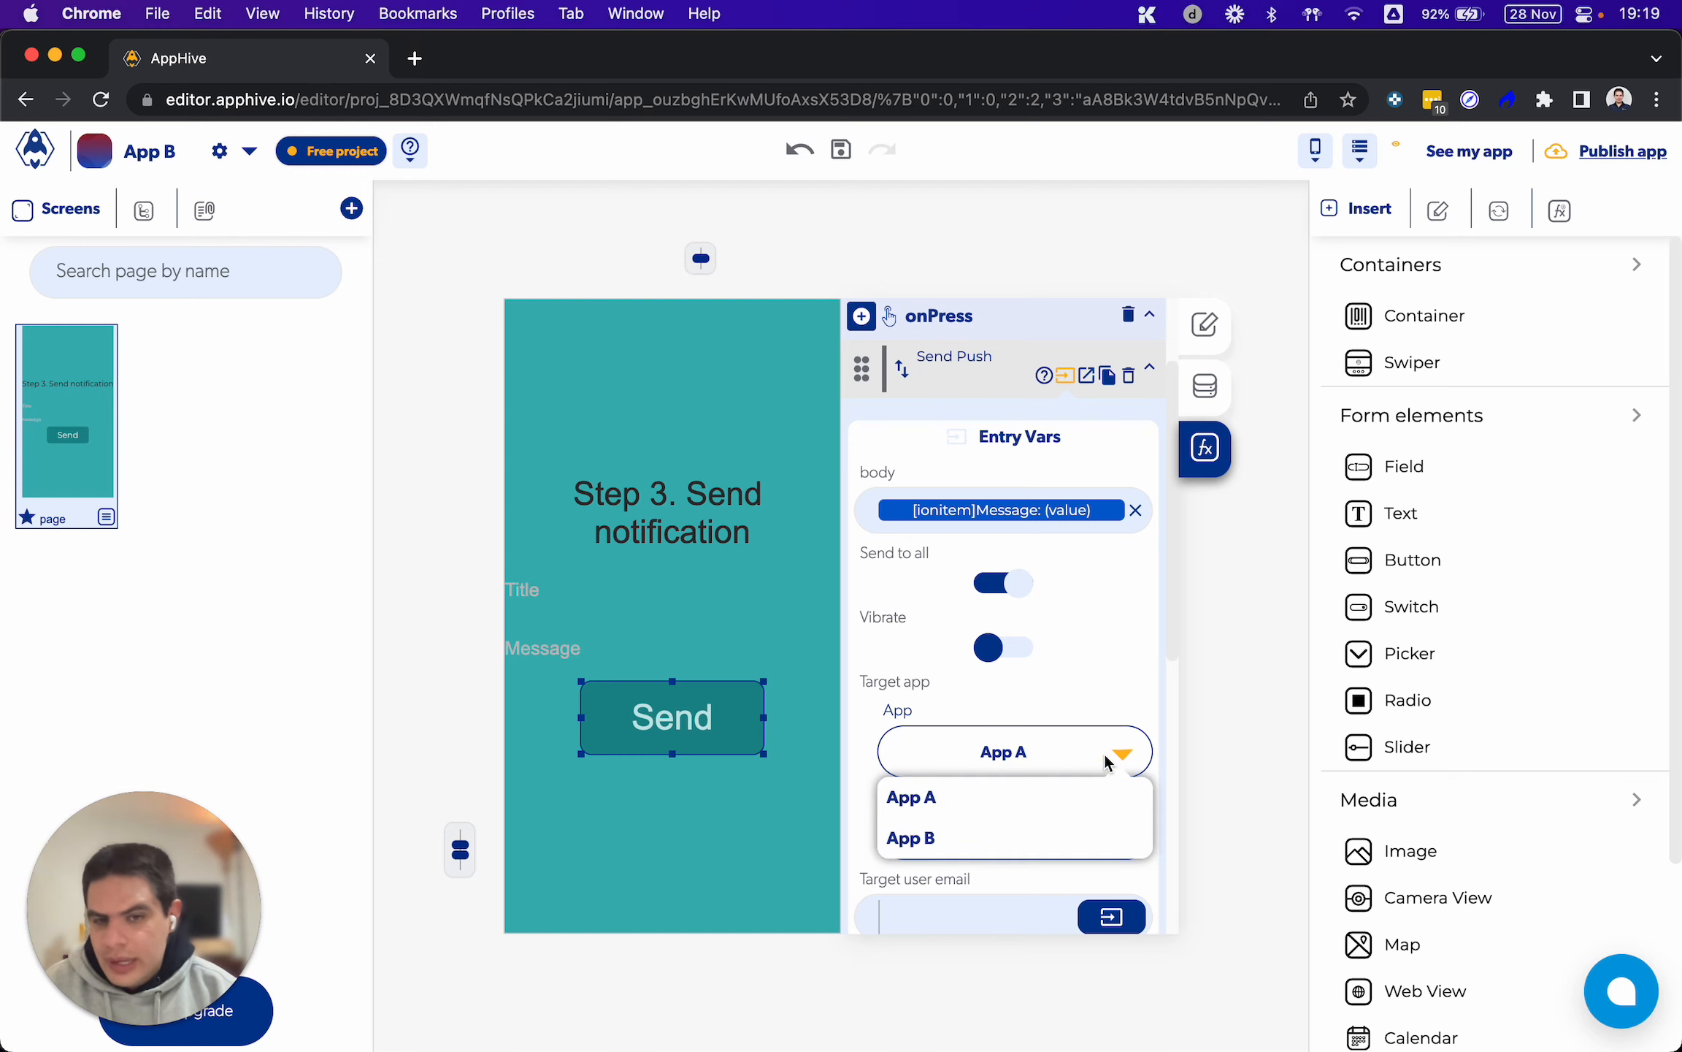
pyautogui.click(1002, 584)
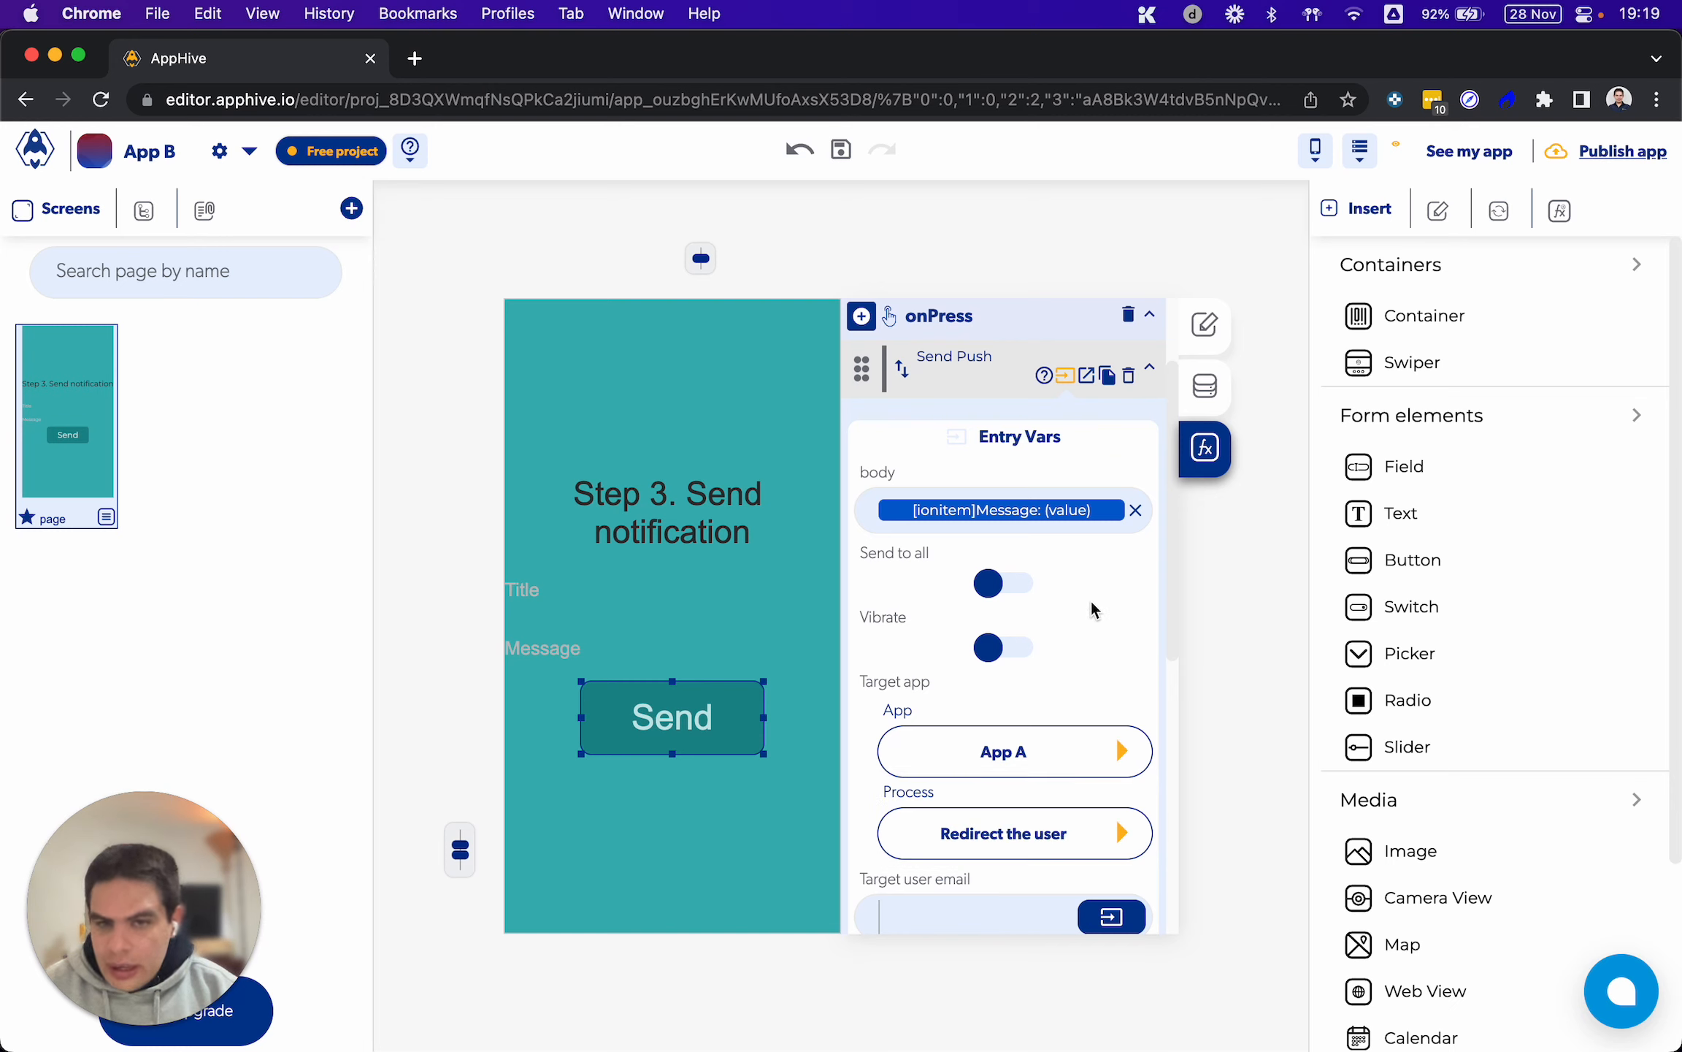
# Review the Vibrate, Target app, Process, Target user email and Target User Uid settings of the Send Push function
pyautogui.scroll(-5, 1091, 582)
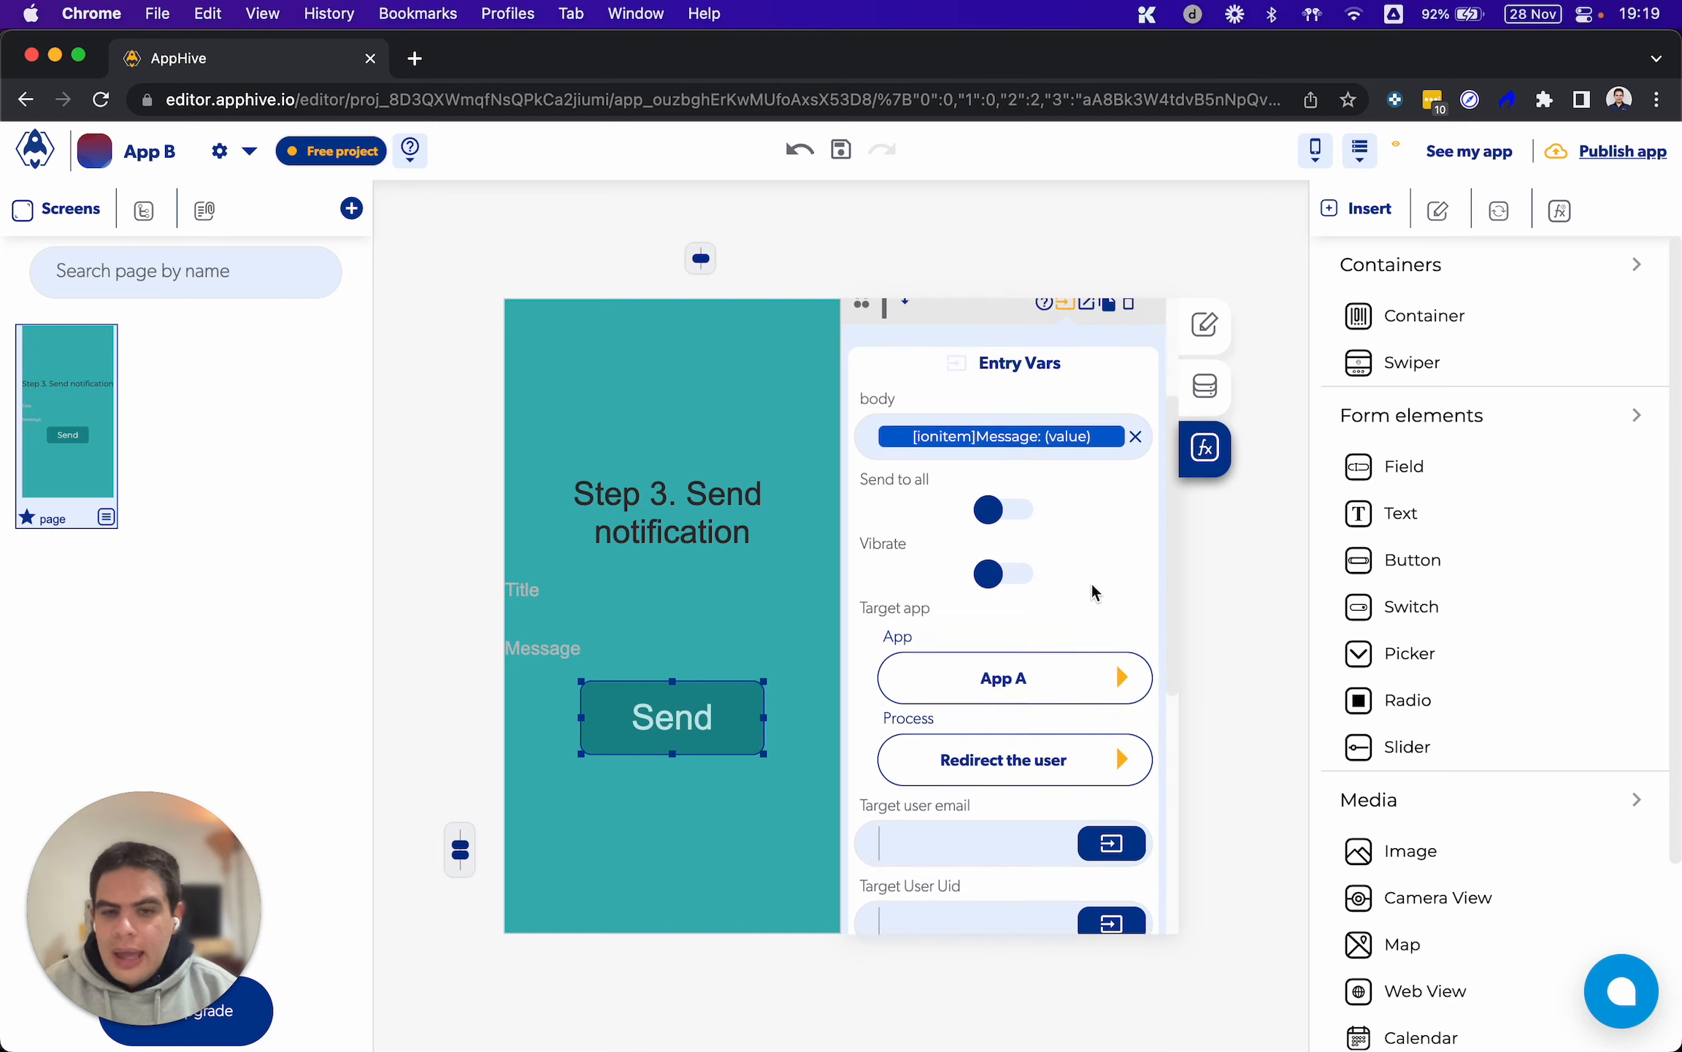
pyautogui.click(935, 638)
pyautogui.click(928, 718)
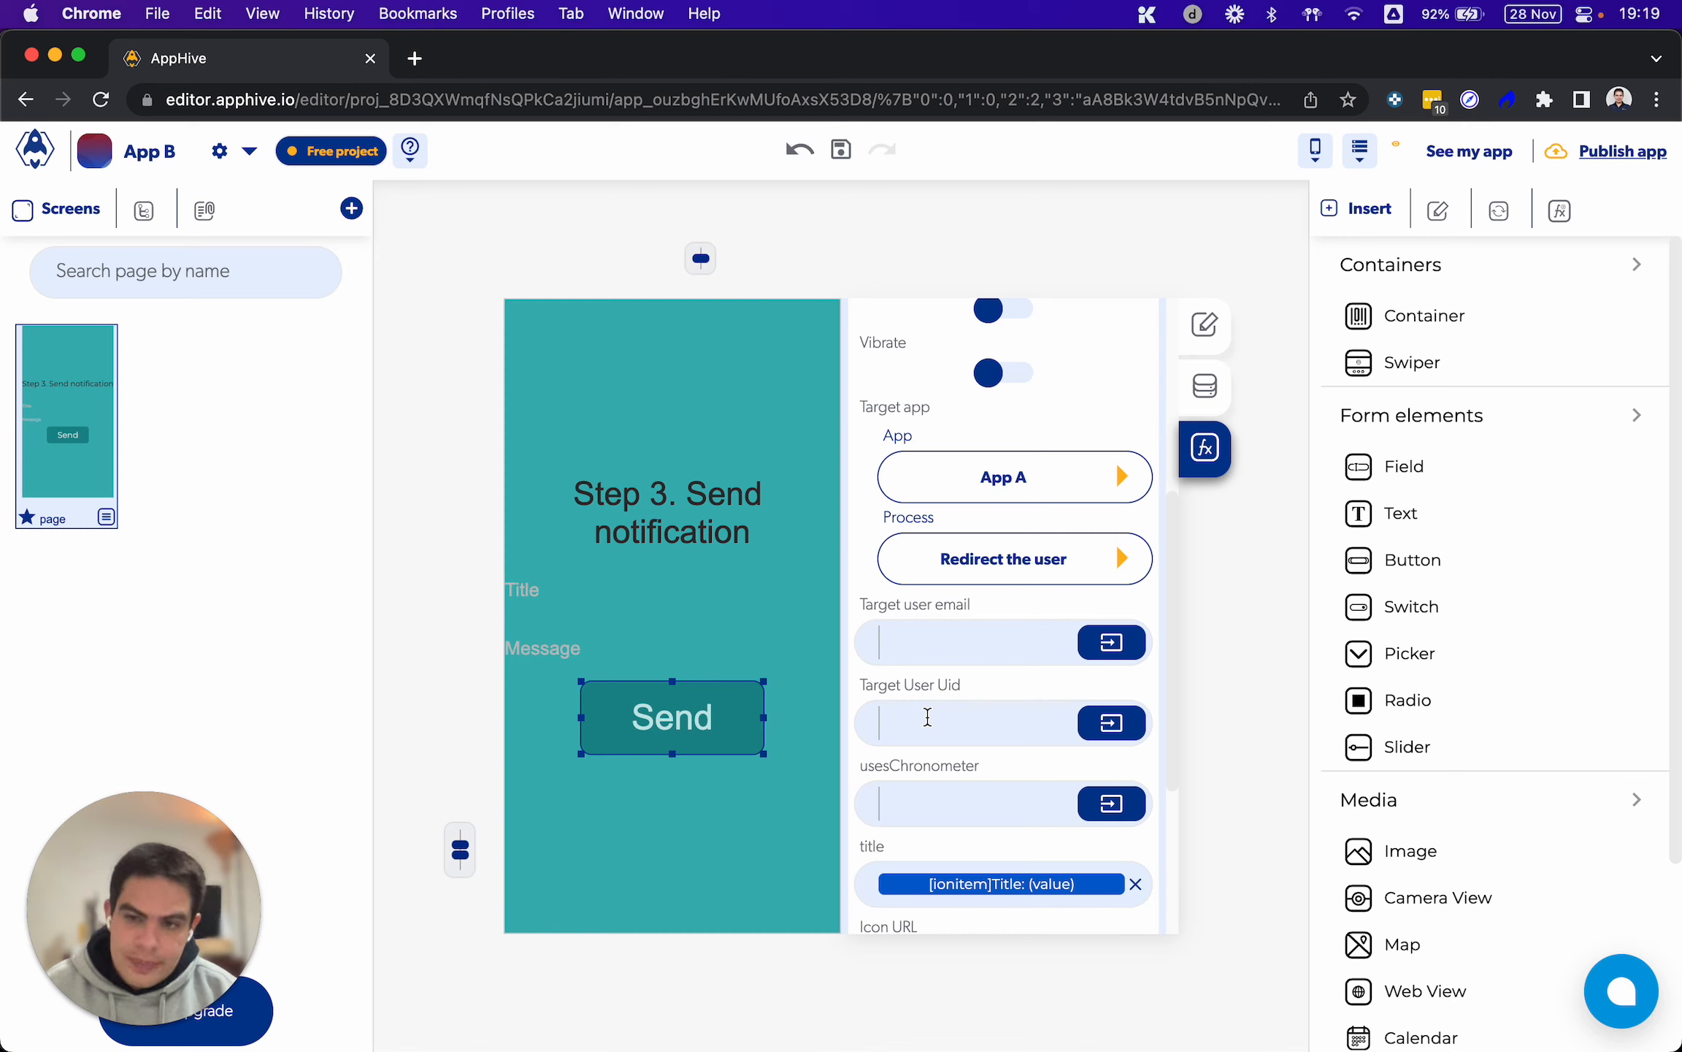
pyautogui.scroll(3, 991, 685)
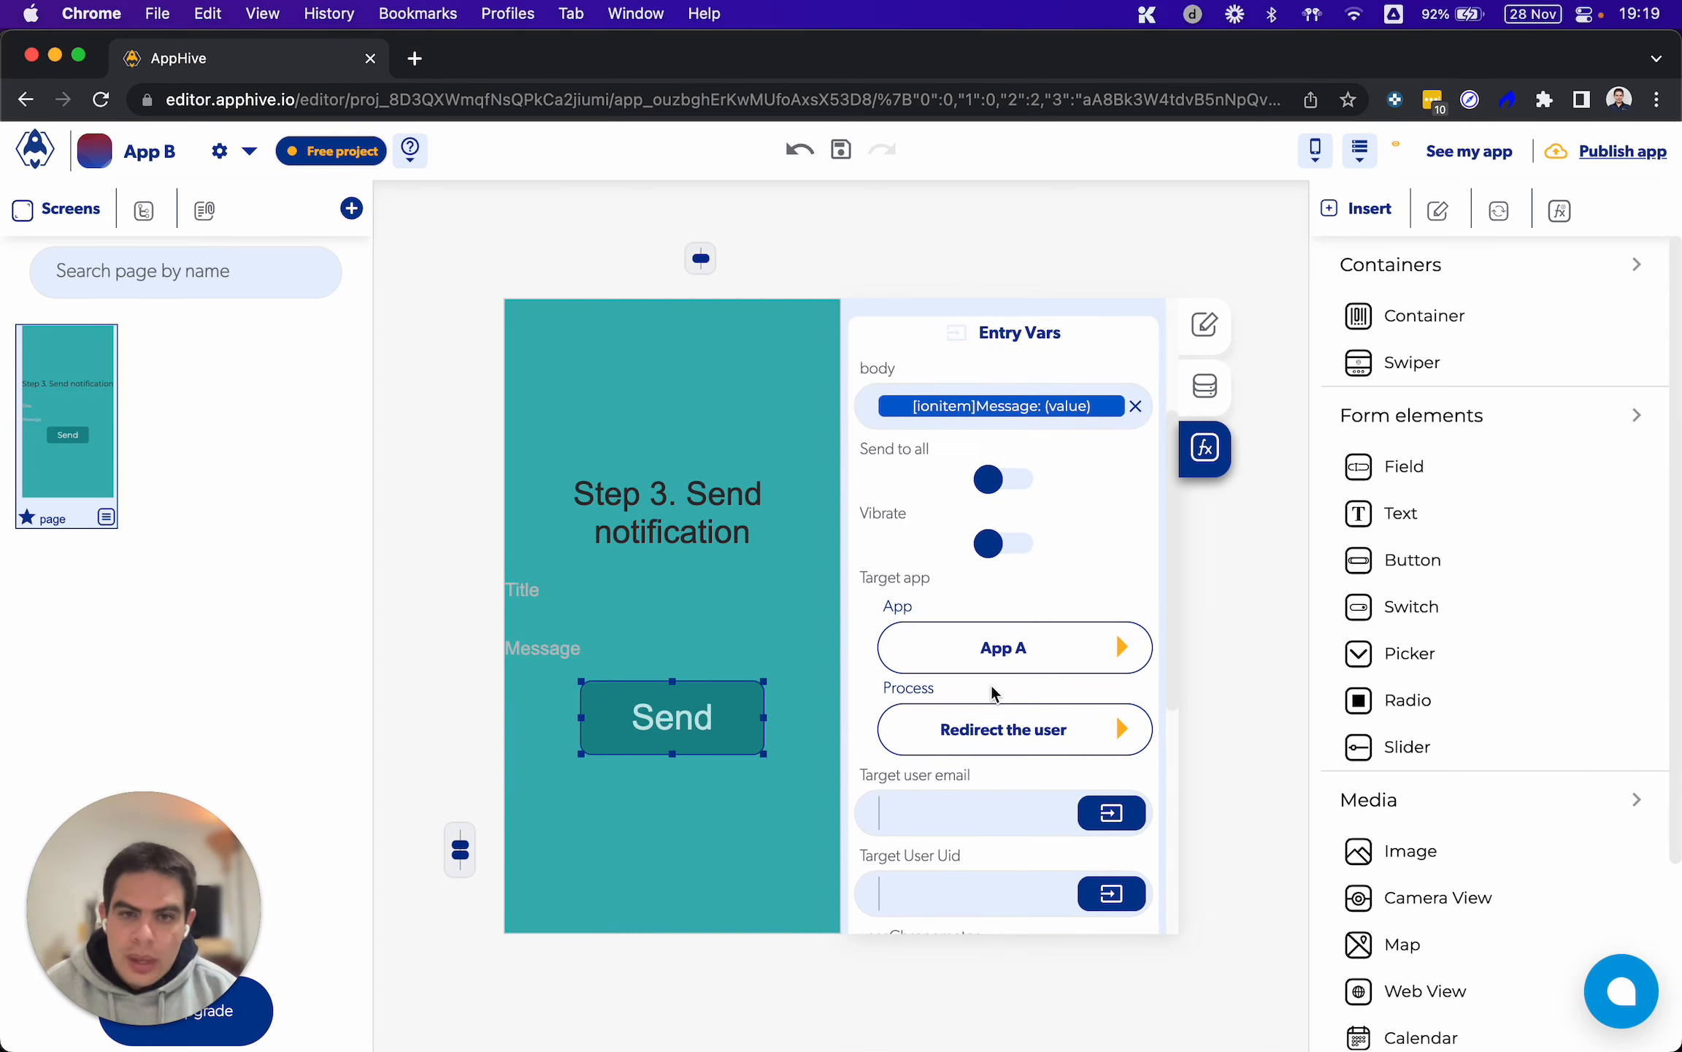
pyautogui.moveTo(864, 513); pyautogui.dragTo(908, 517)
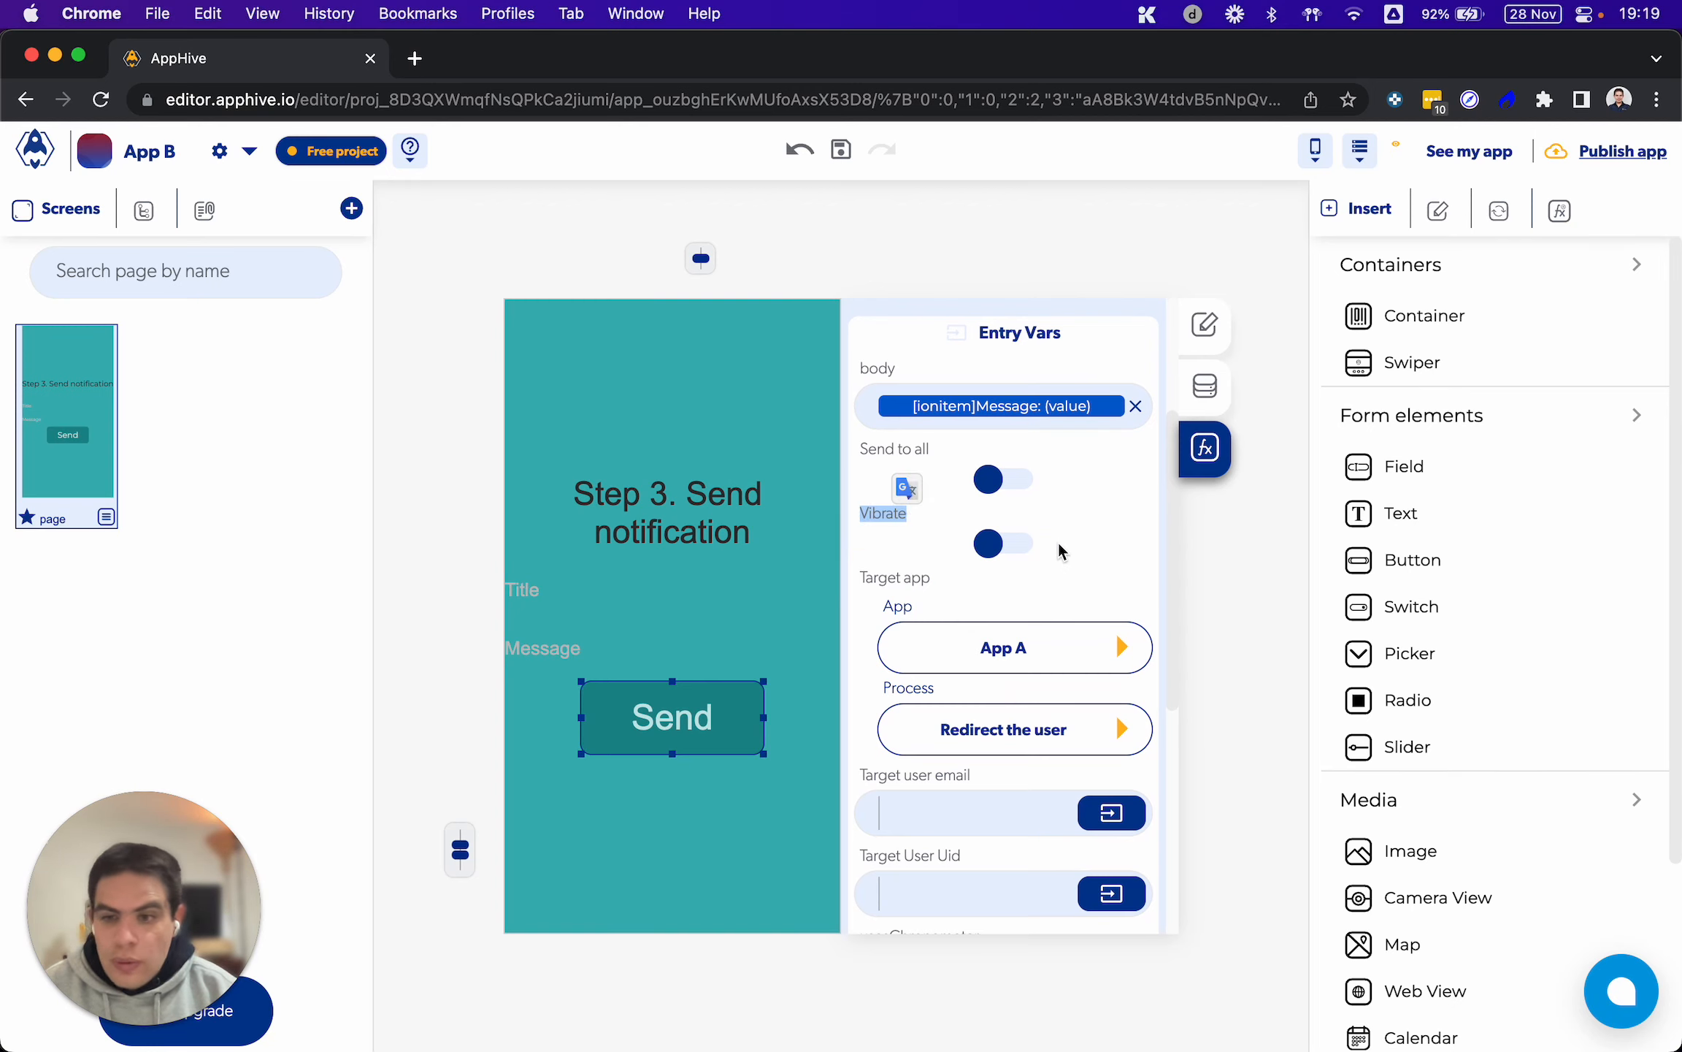
pyautogui.scroll(-5, 1058, 552)
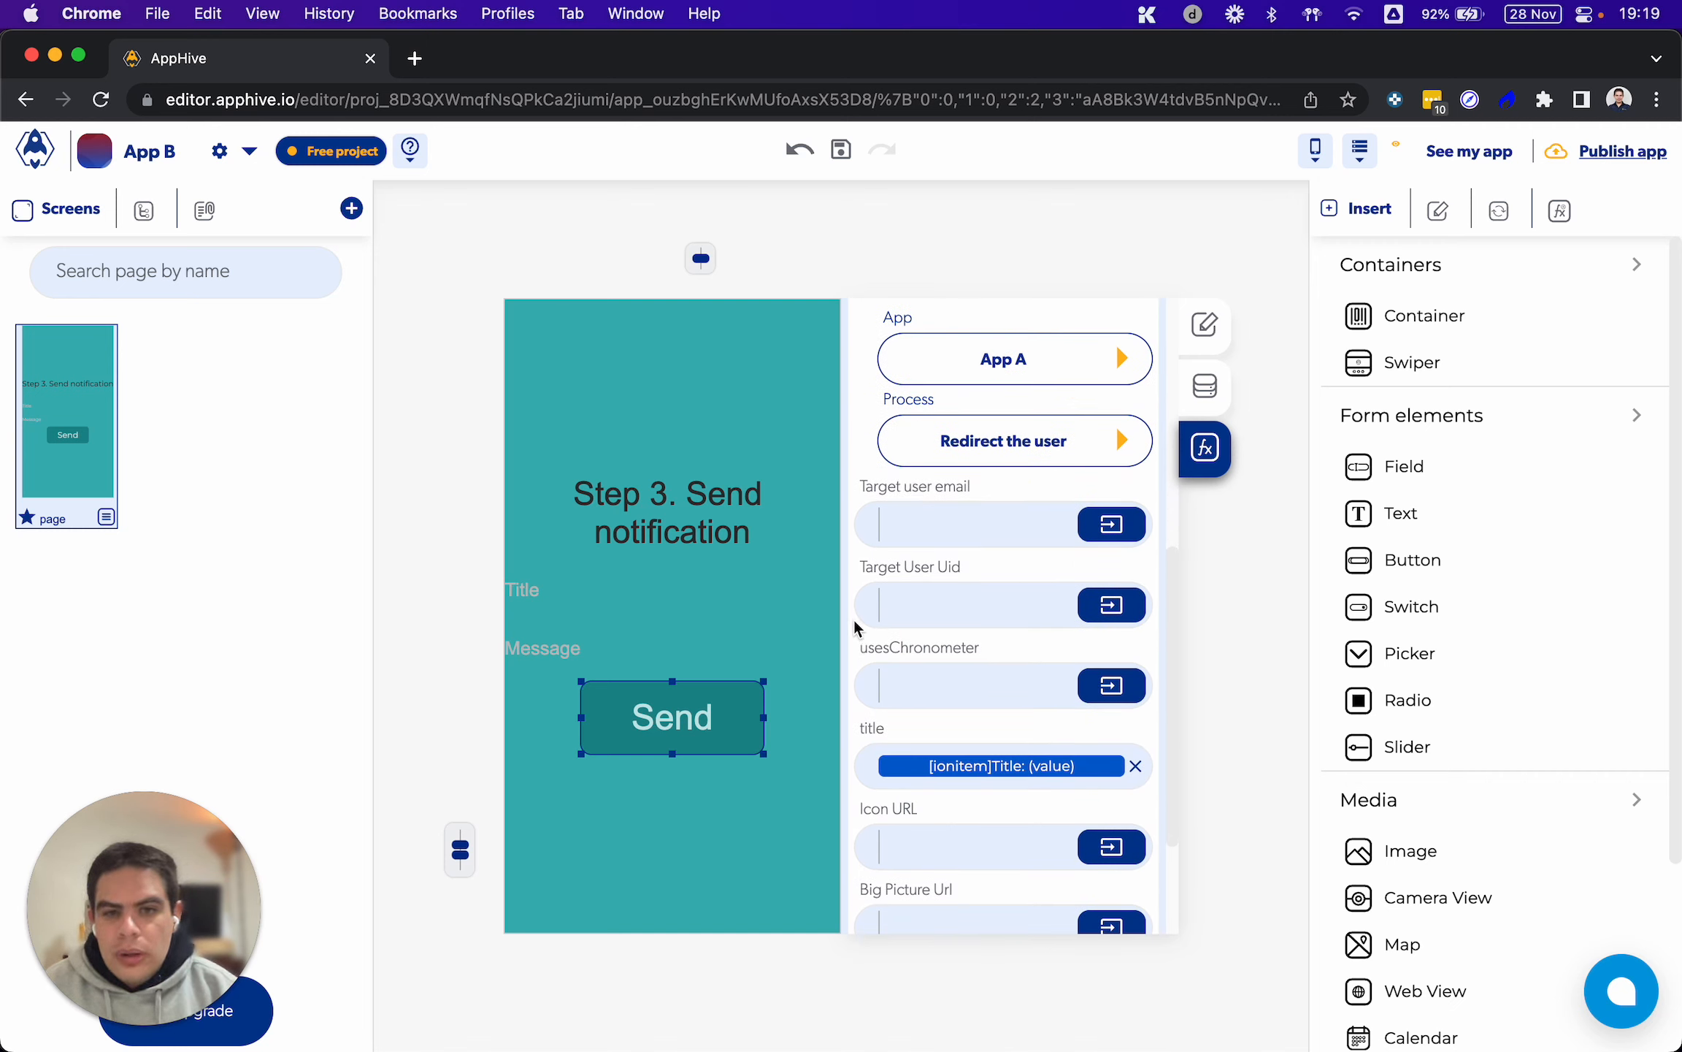
pyautogui.moveTo(860, 482); pyautogui.dragTo(1015, 494)
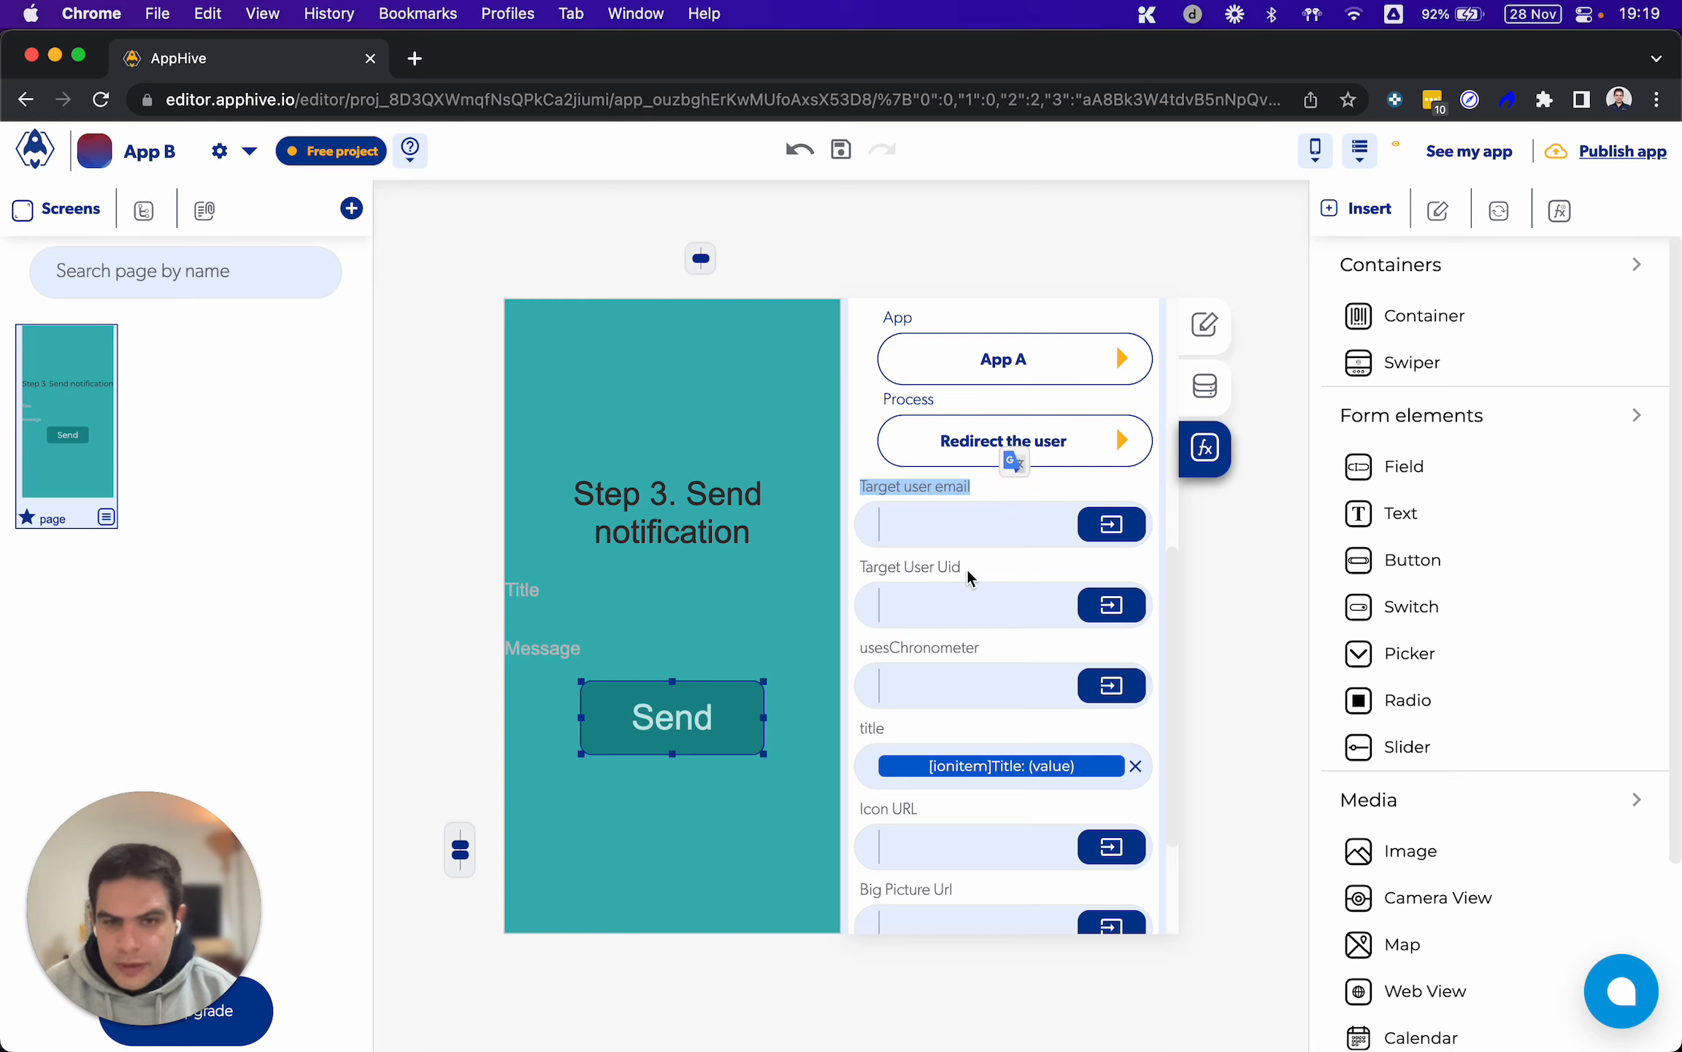
pyautogui.moveTo(962, 568); pyautogui.dragTo(862, 569)
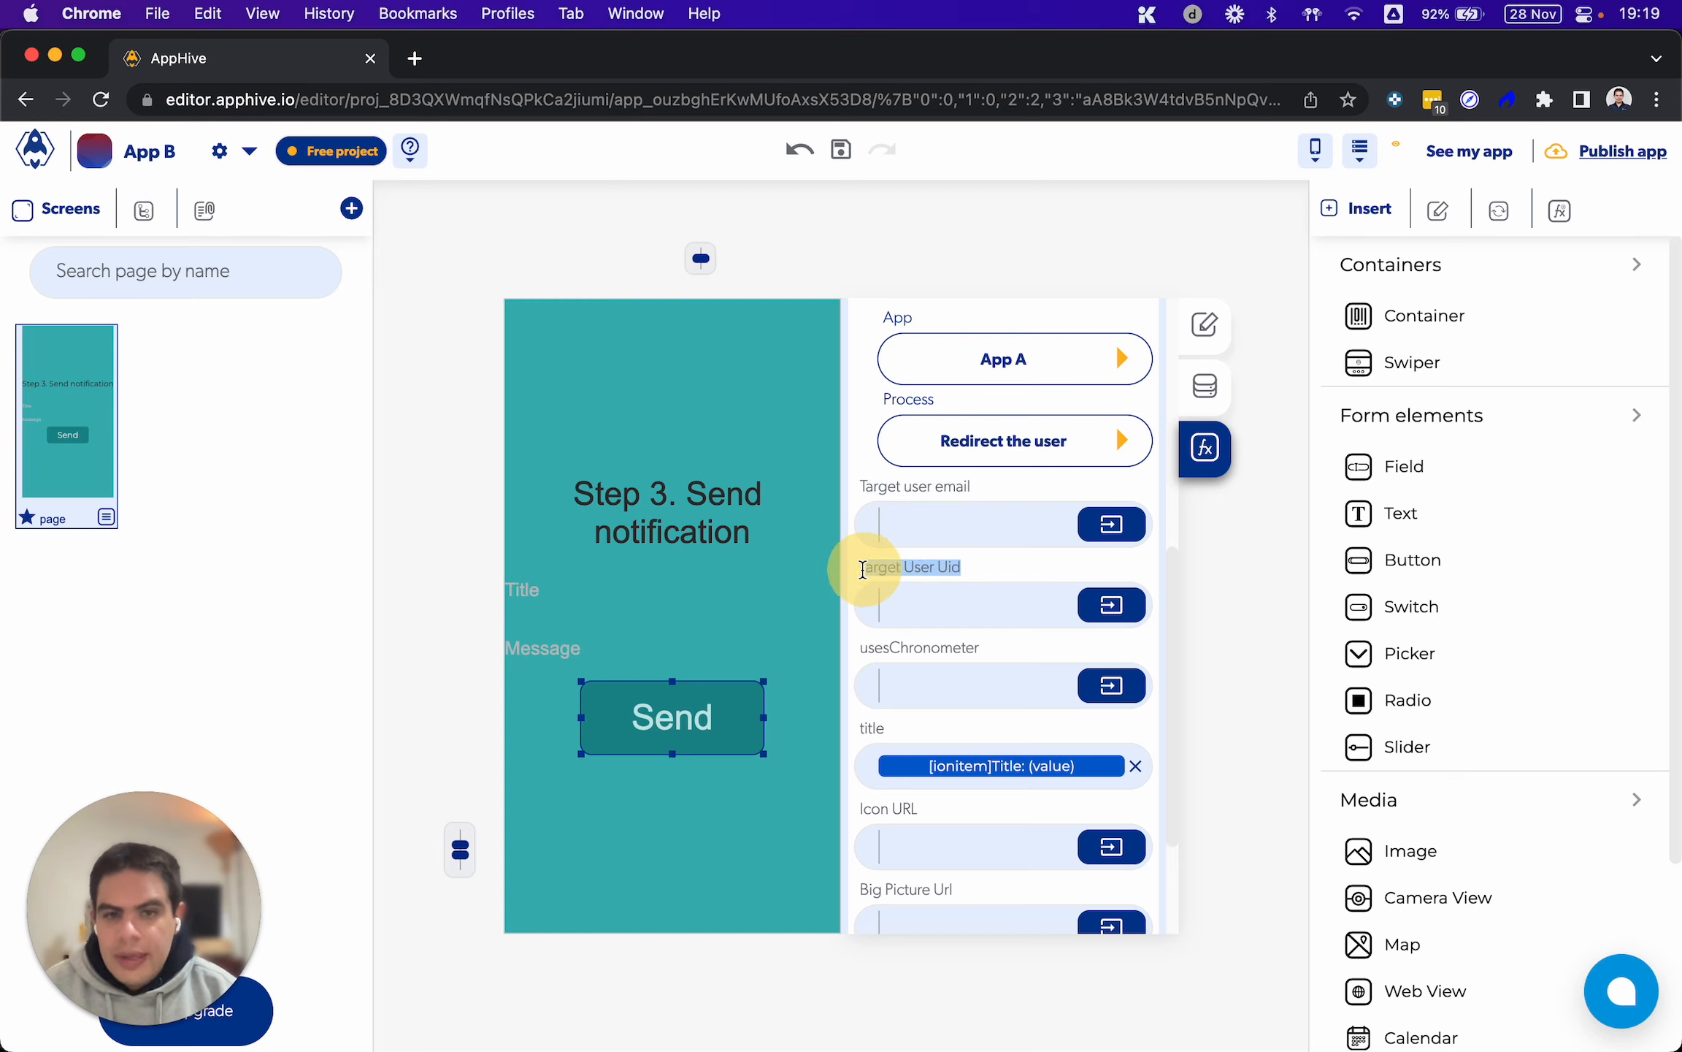
pyautogui.click(942, 569)
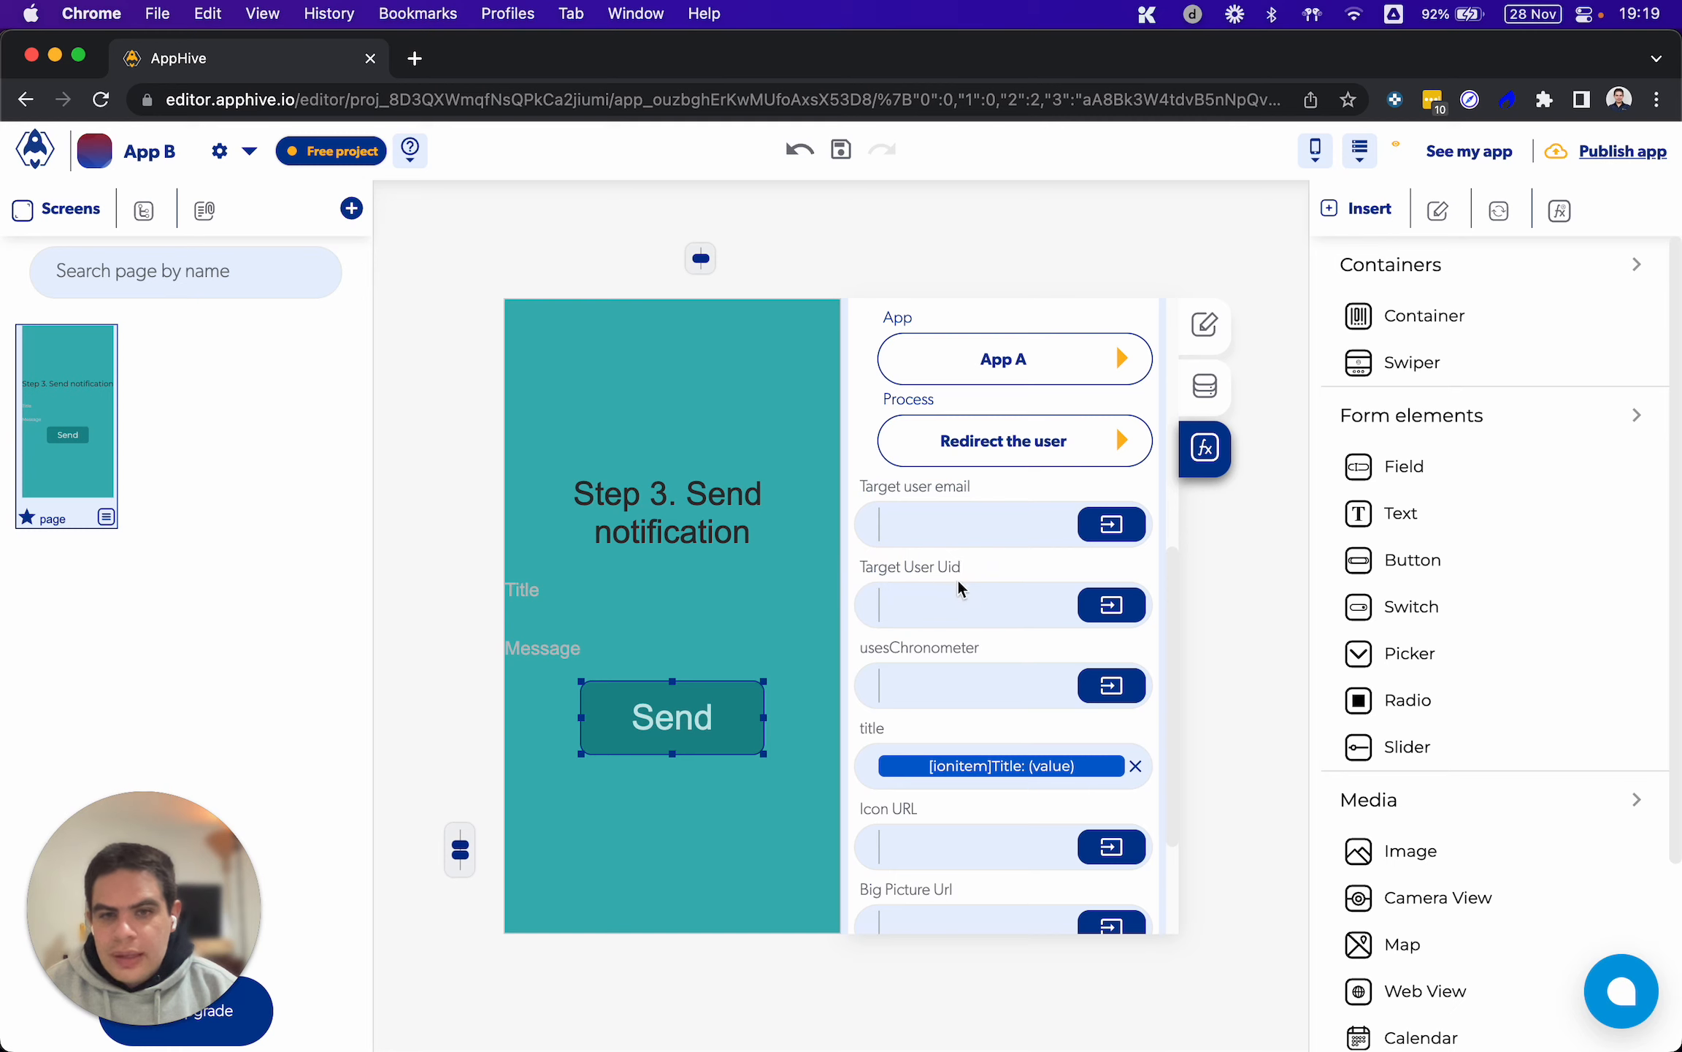
pyautogui.scroll(5, 957, 577)
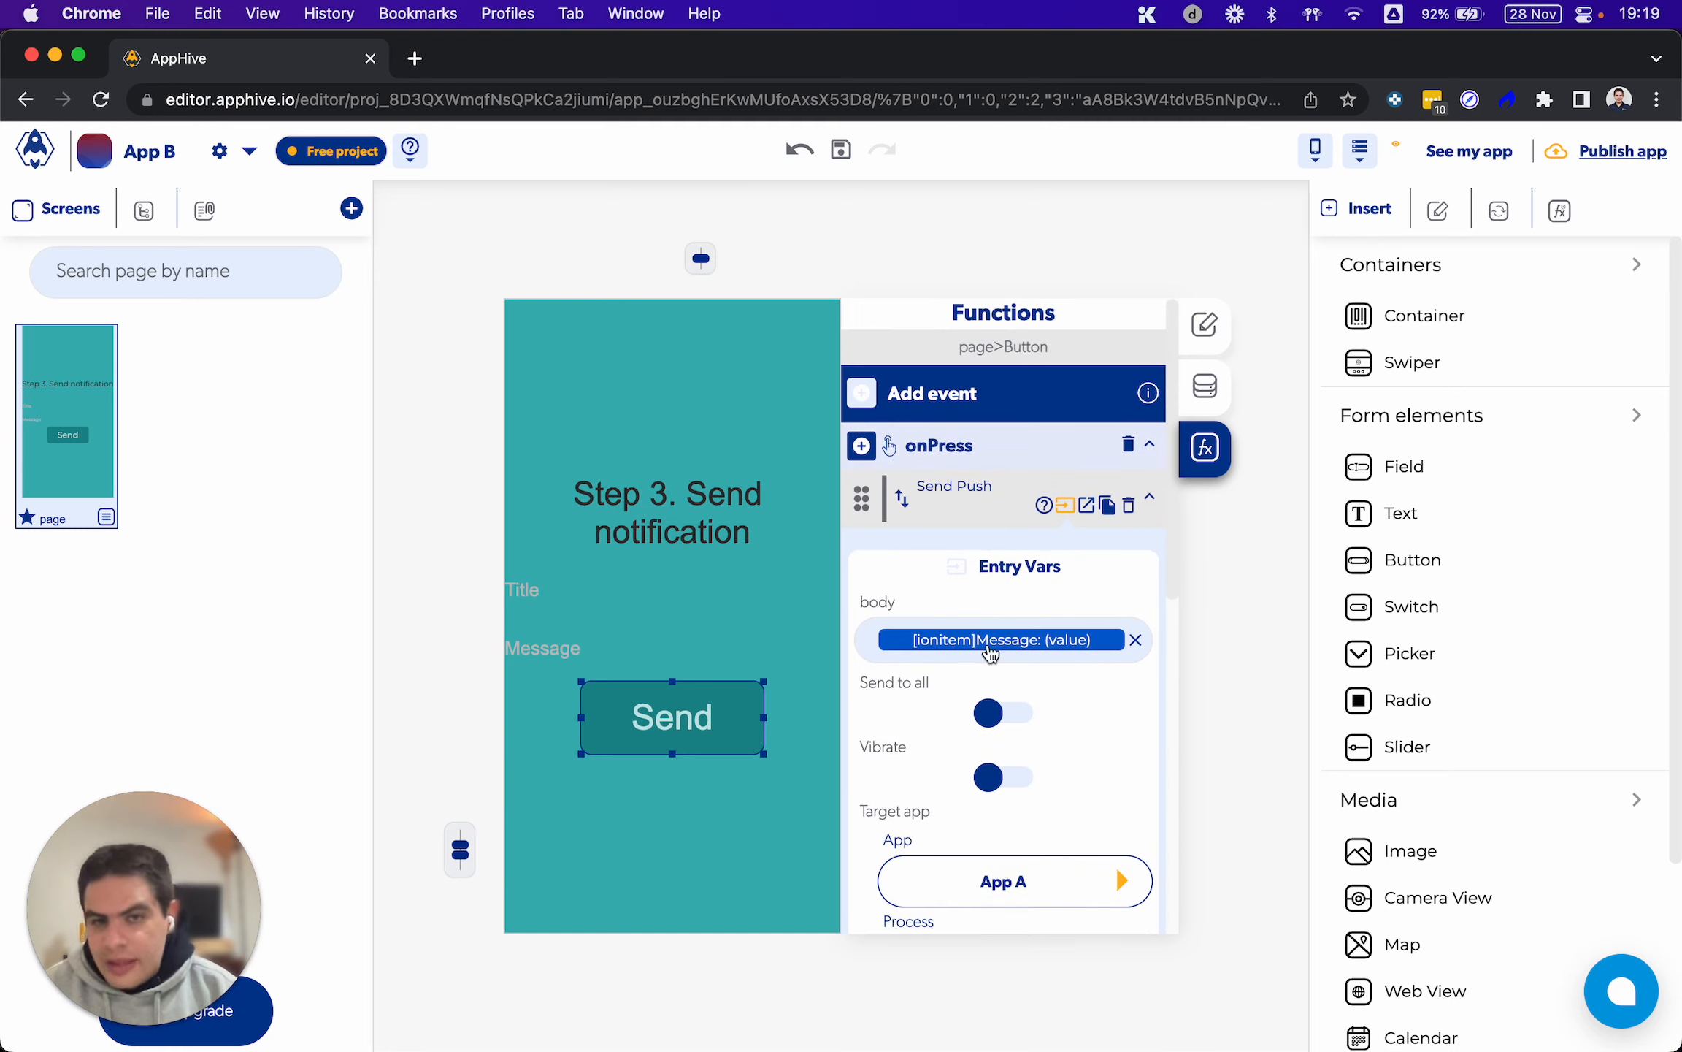
pyautogui.scroll(-5, 987, 650)
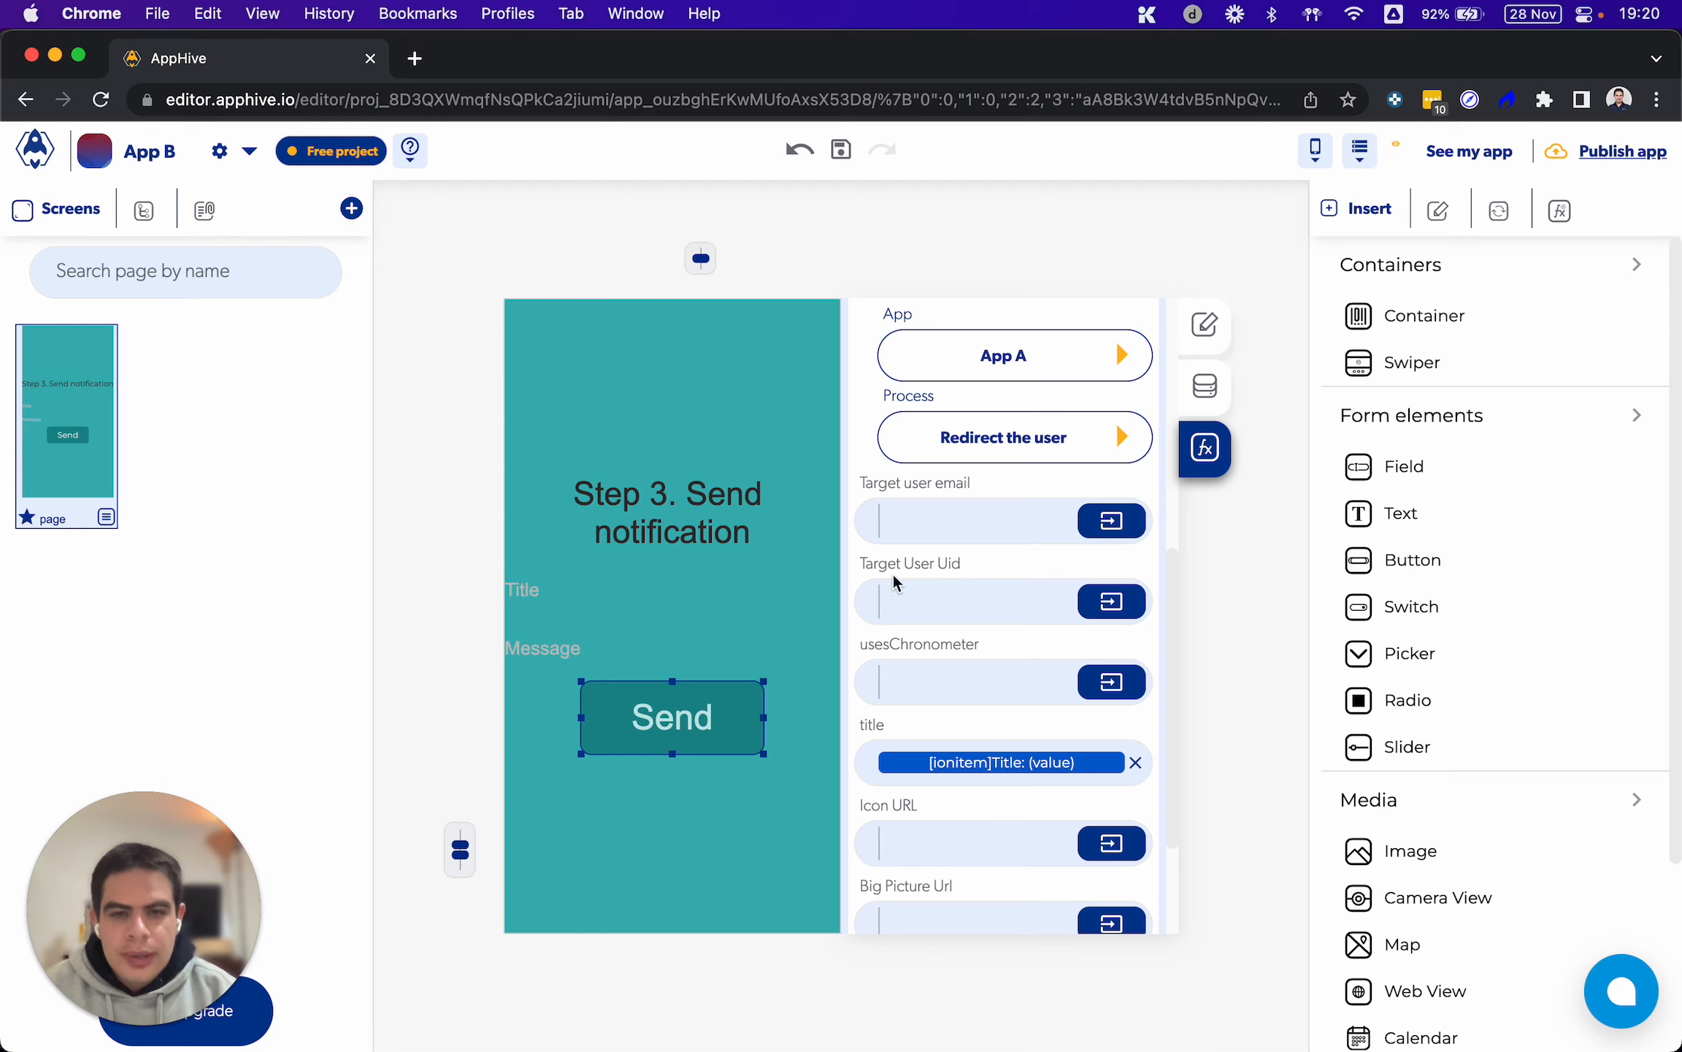
pyautogui.moveTo(859, 563); pyautogui.dragTo(991, 564)
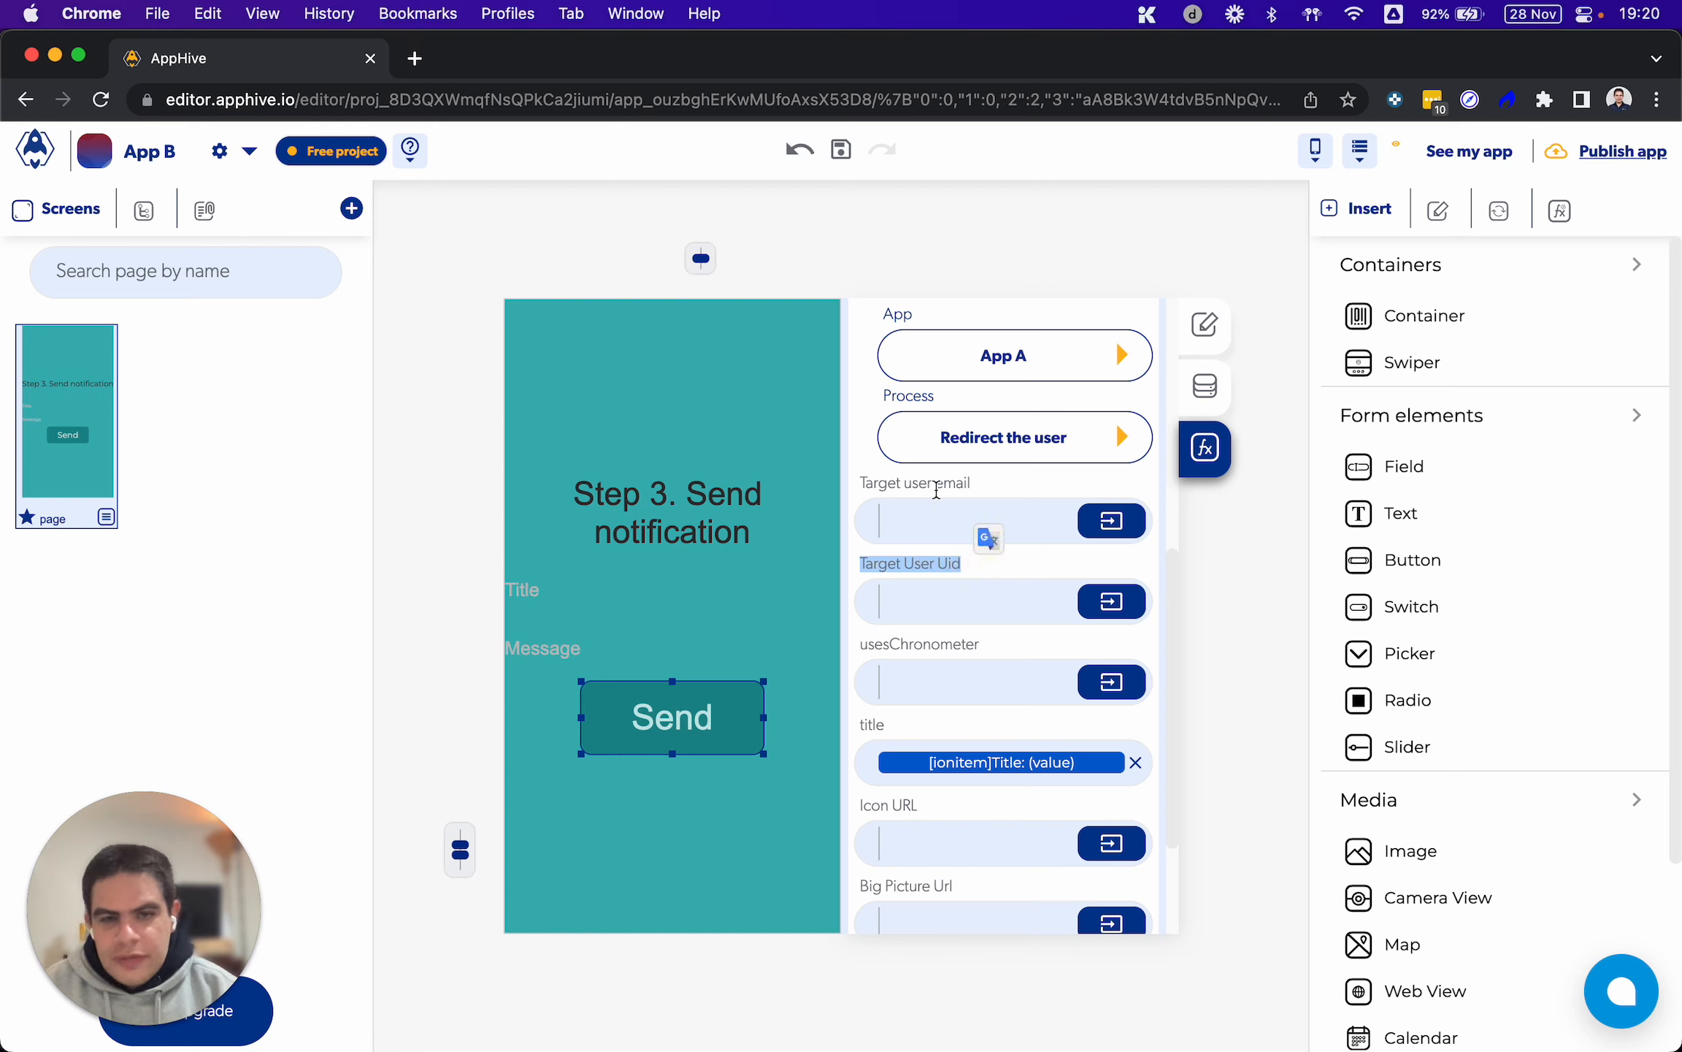
pyautogui.moveTo(888, 483); pyautogui.dragTo(990, 485)
# Try setting usesChronometer to Boolean true in the Send Push function and clear the value again
pyautogui.moveTo(999, 646); pyautogui.dragTo(849, 641)
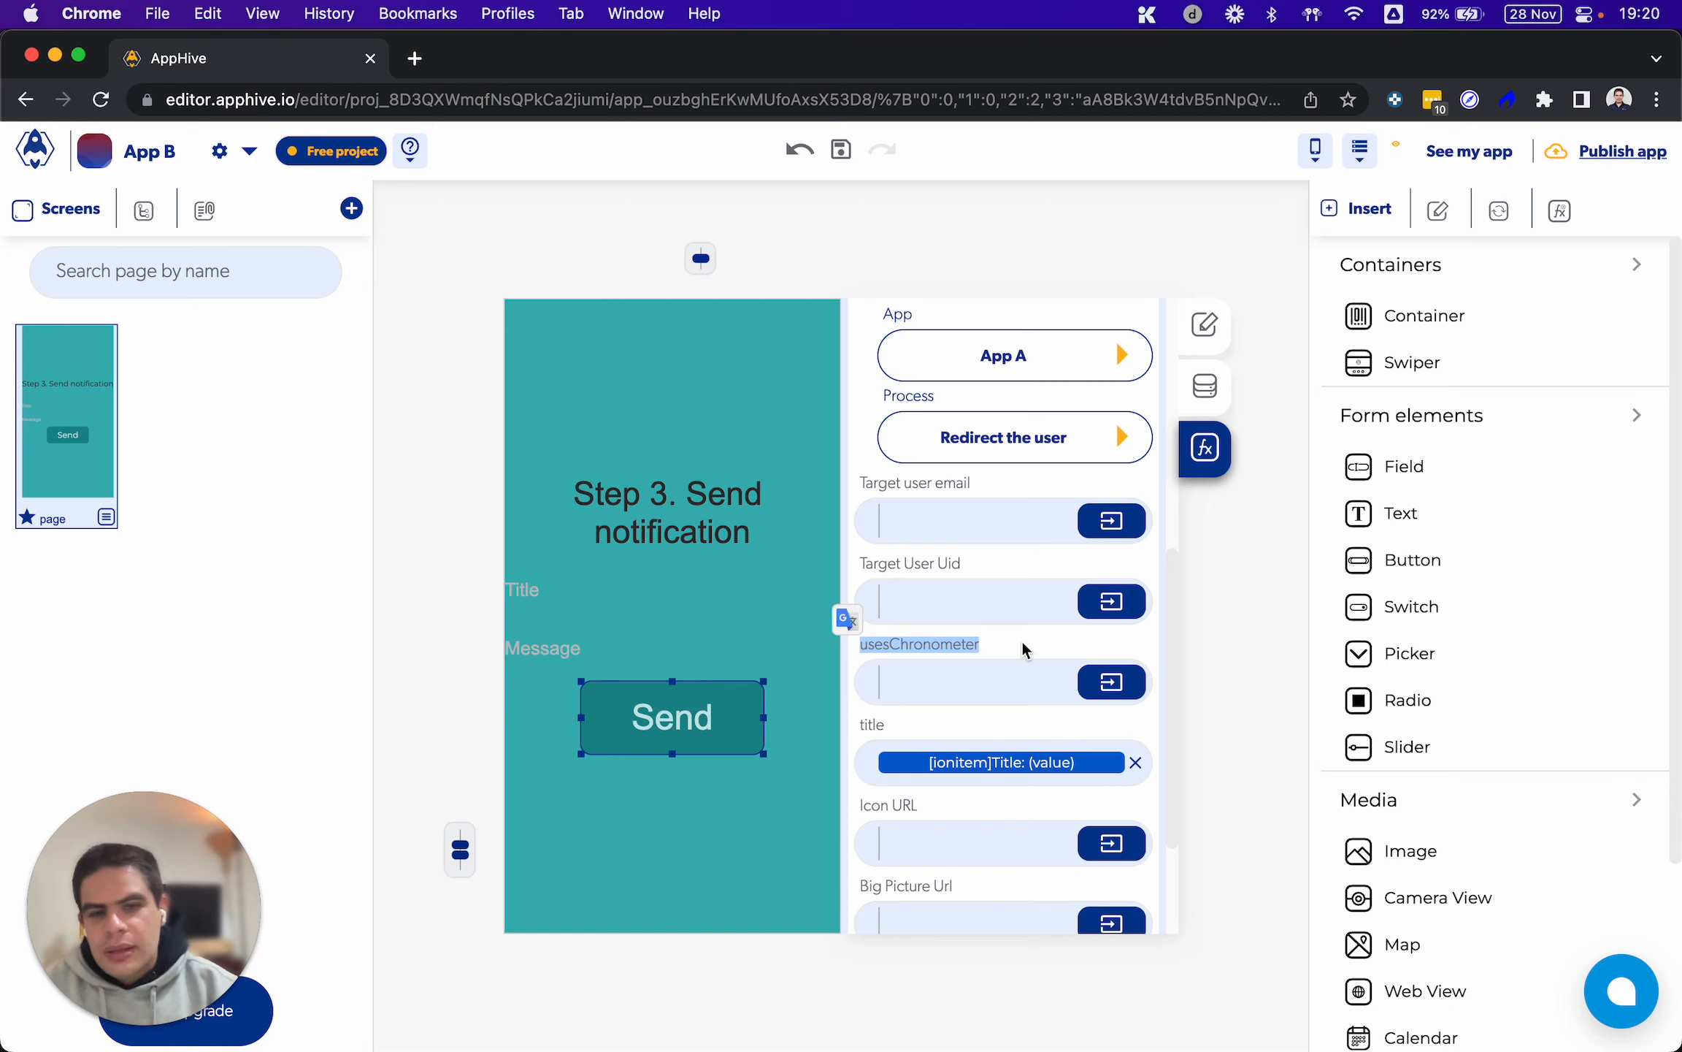
pyautogui.click(1104, 695)
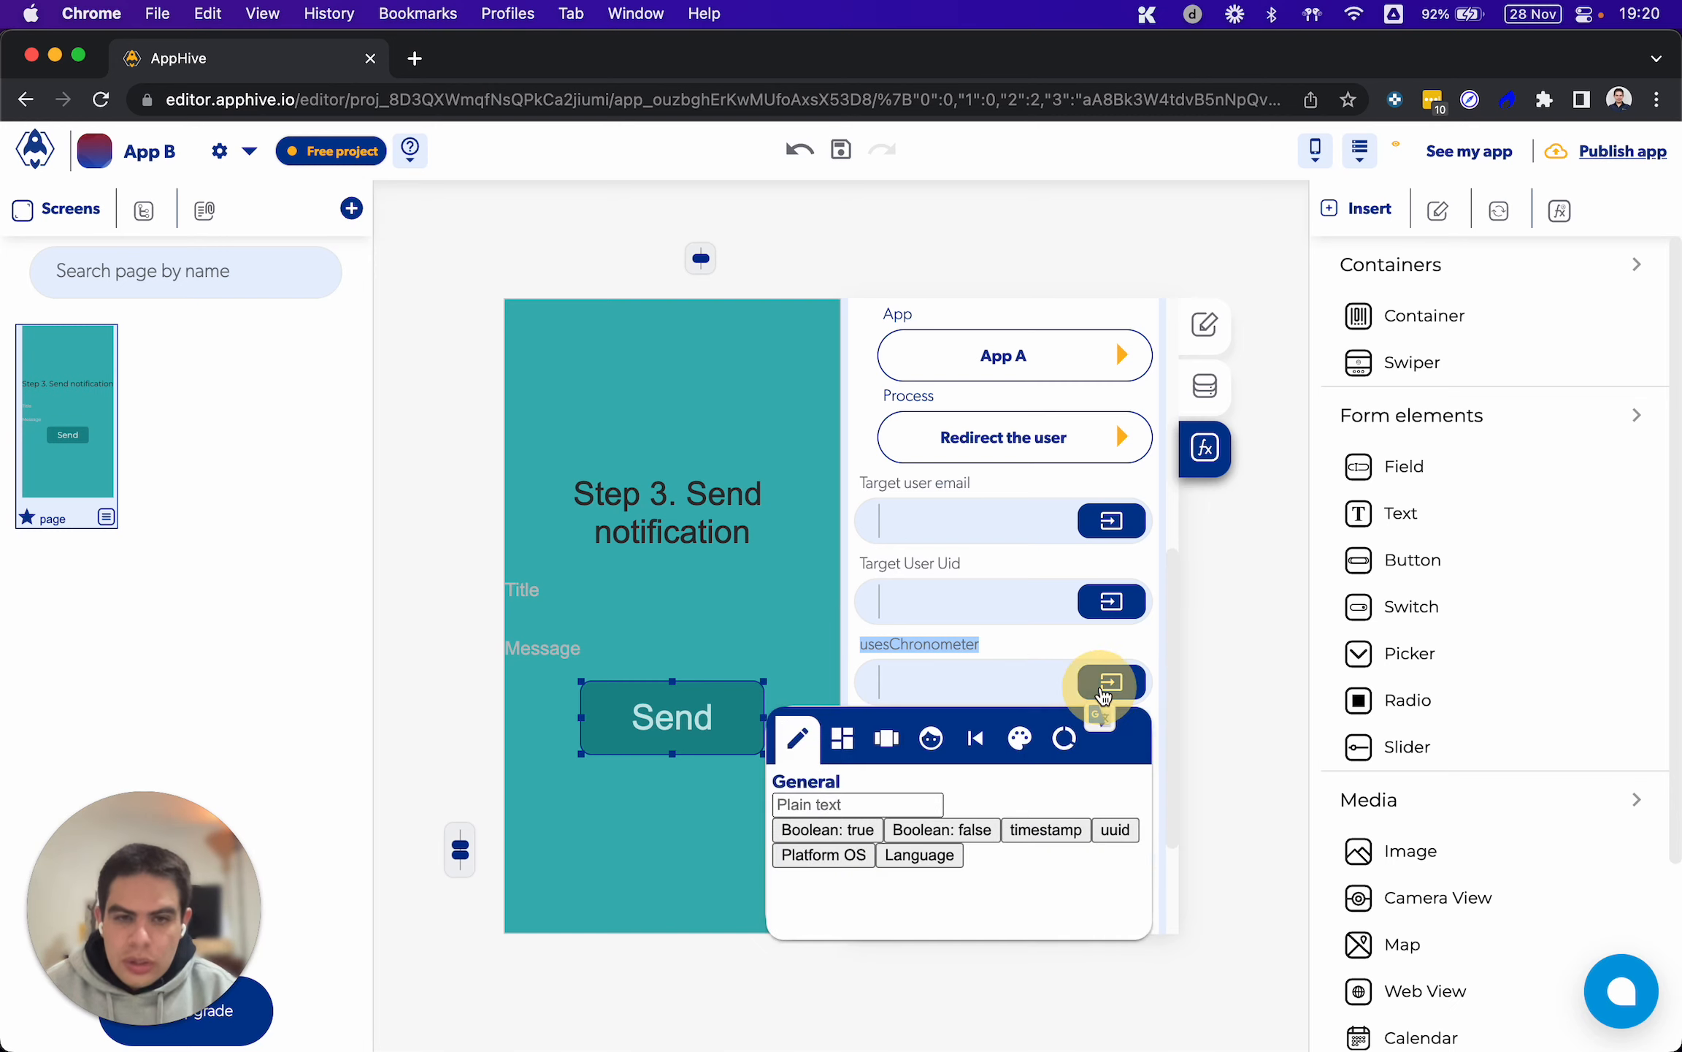
pyautogui.click(853, 827)
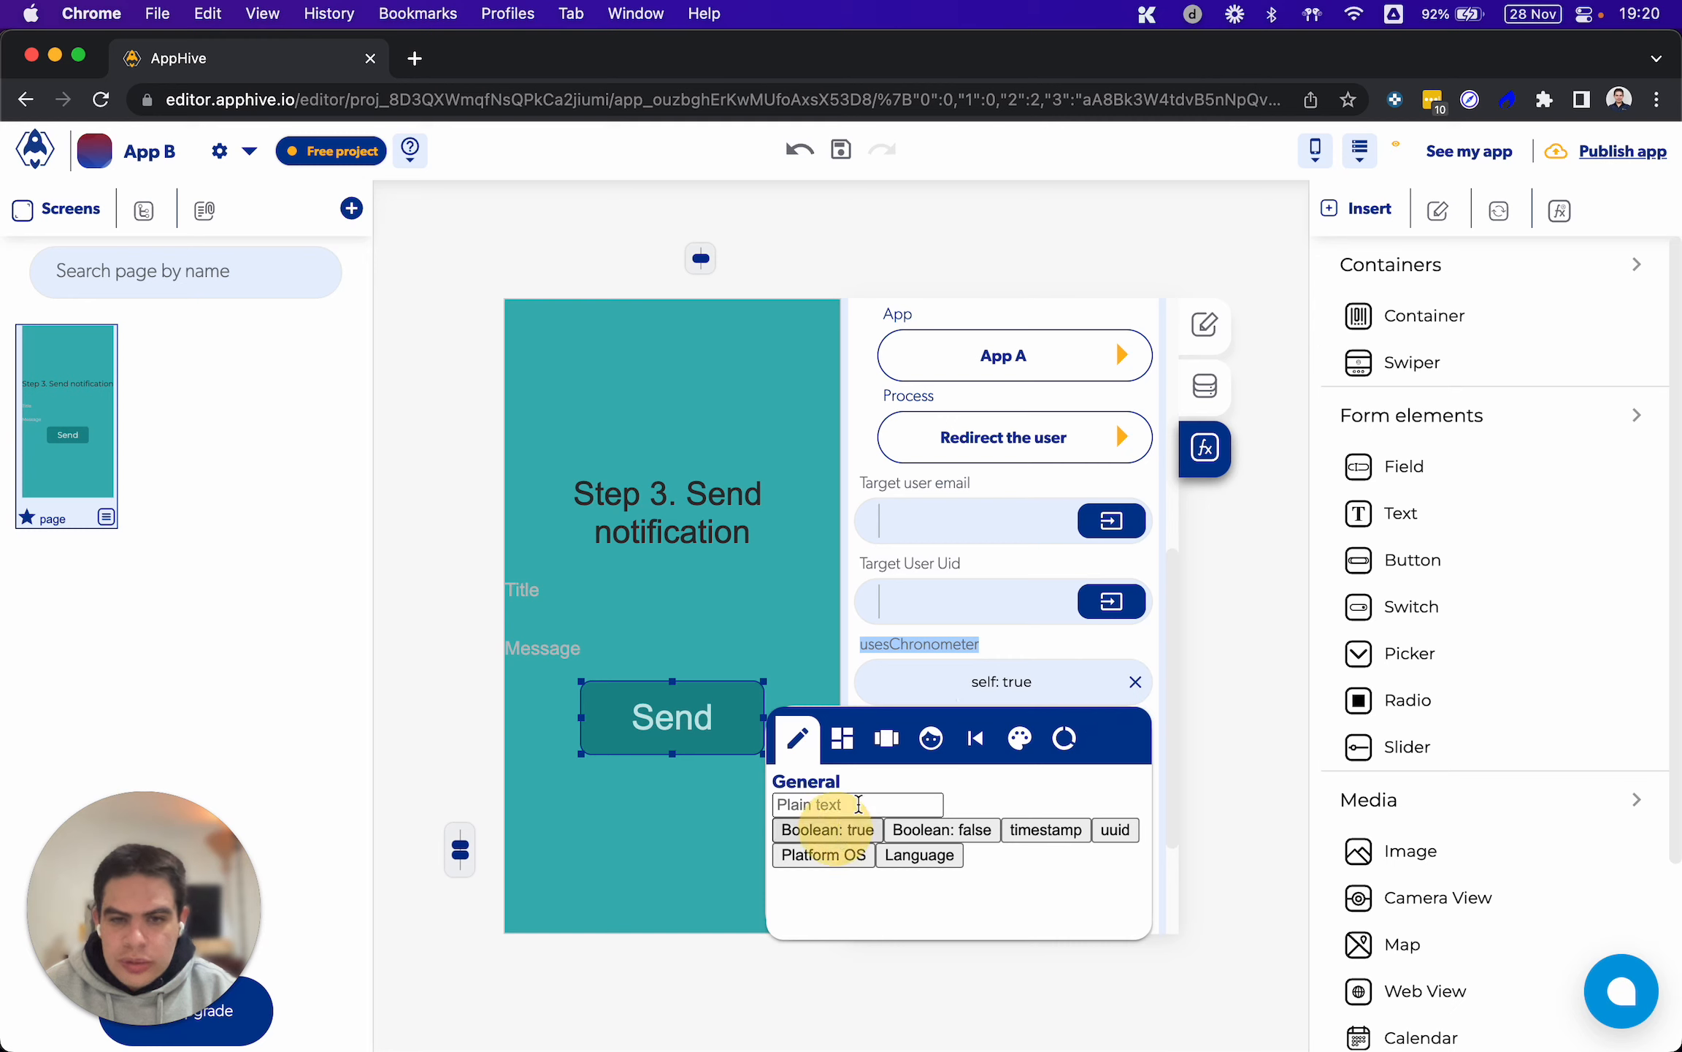
pyautogui.click(984, 680)
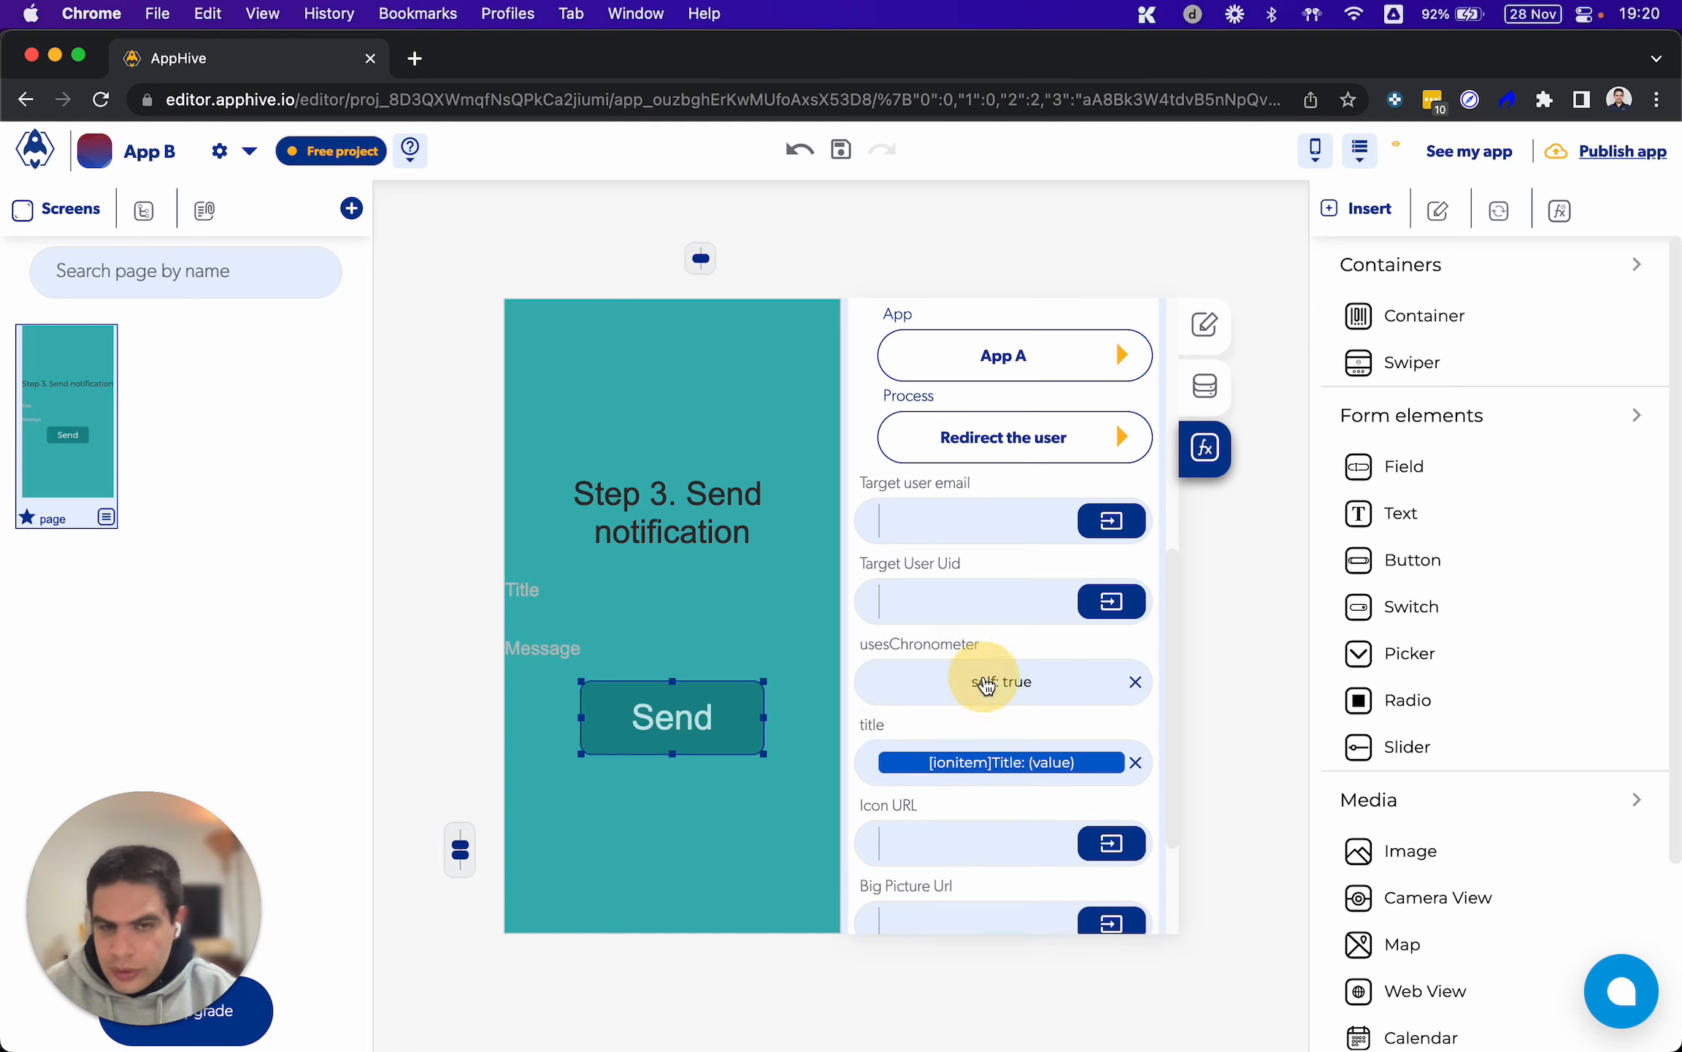
pyautogui.click(1134, 683)
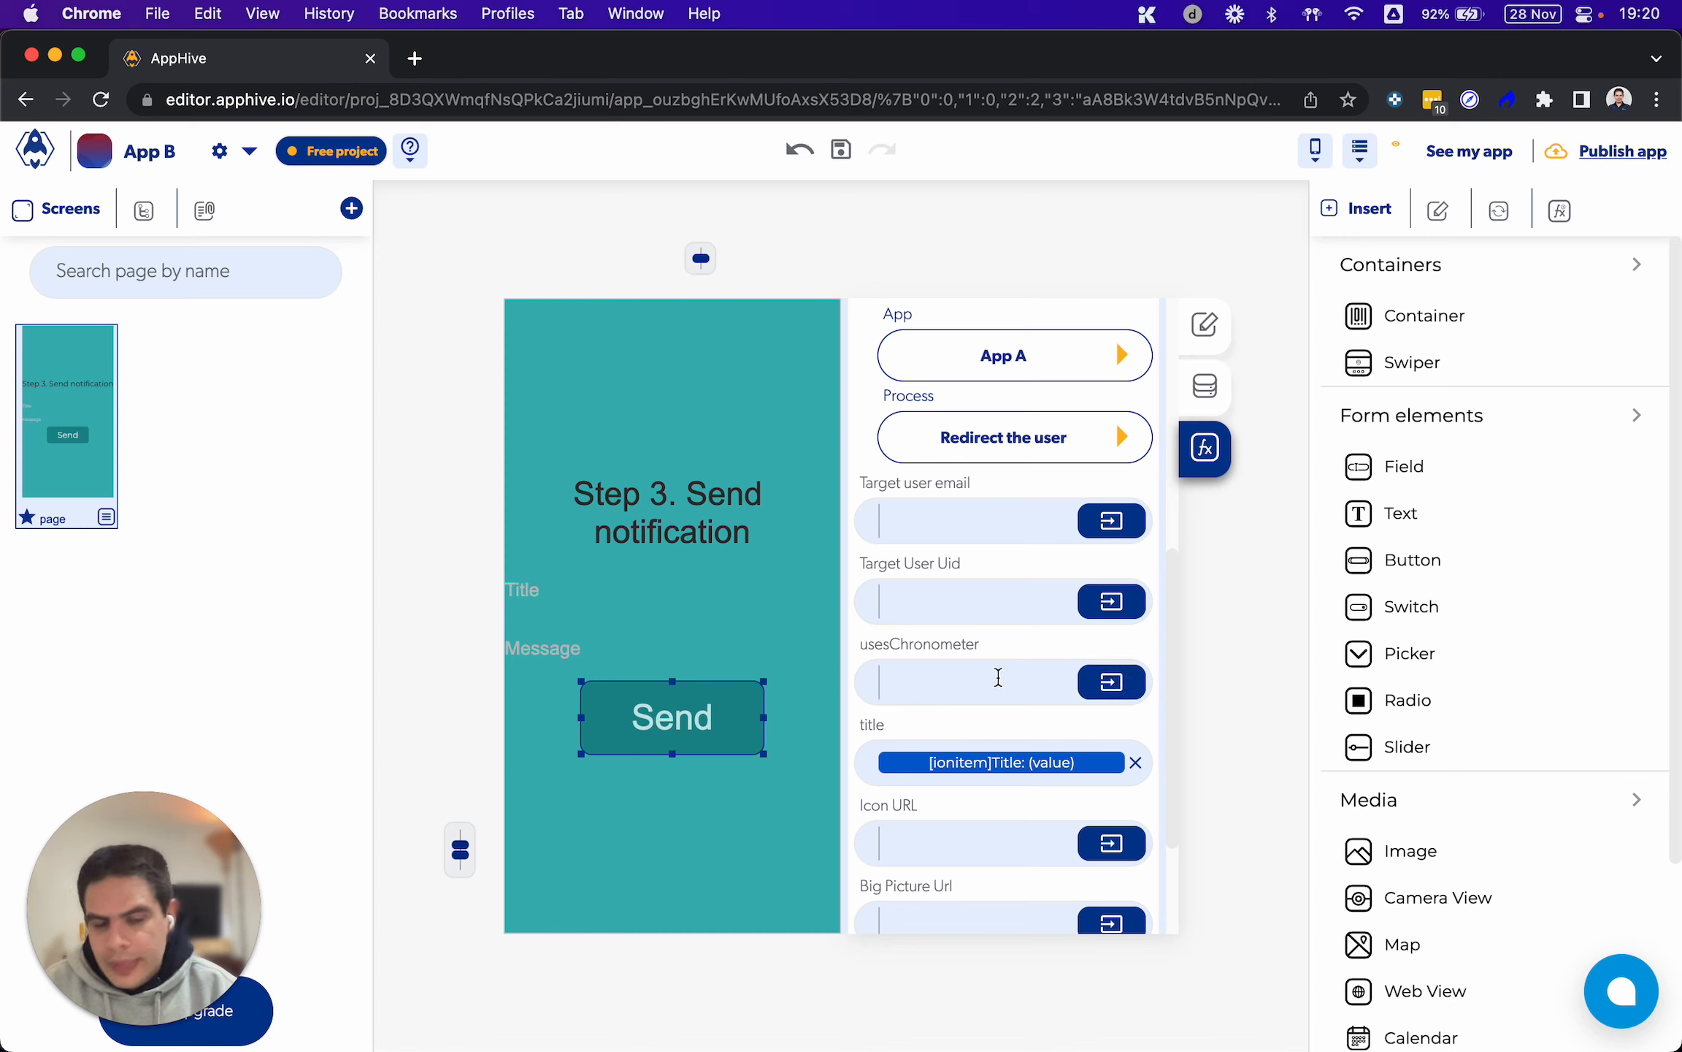
# Examine the Icon URL, Big Picture Url and Android visibility settings of the Send Push function
pyautogui.scroll(-3, 999, 677)
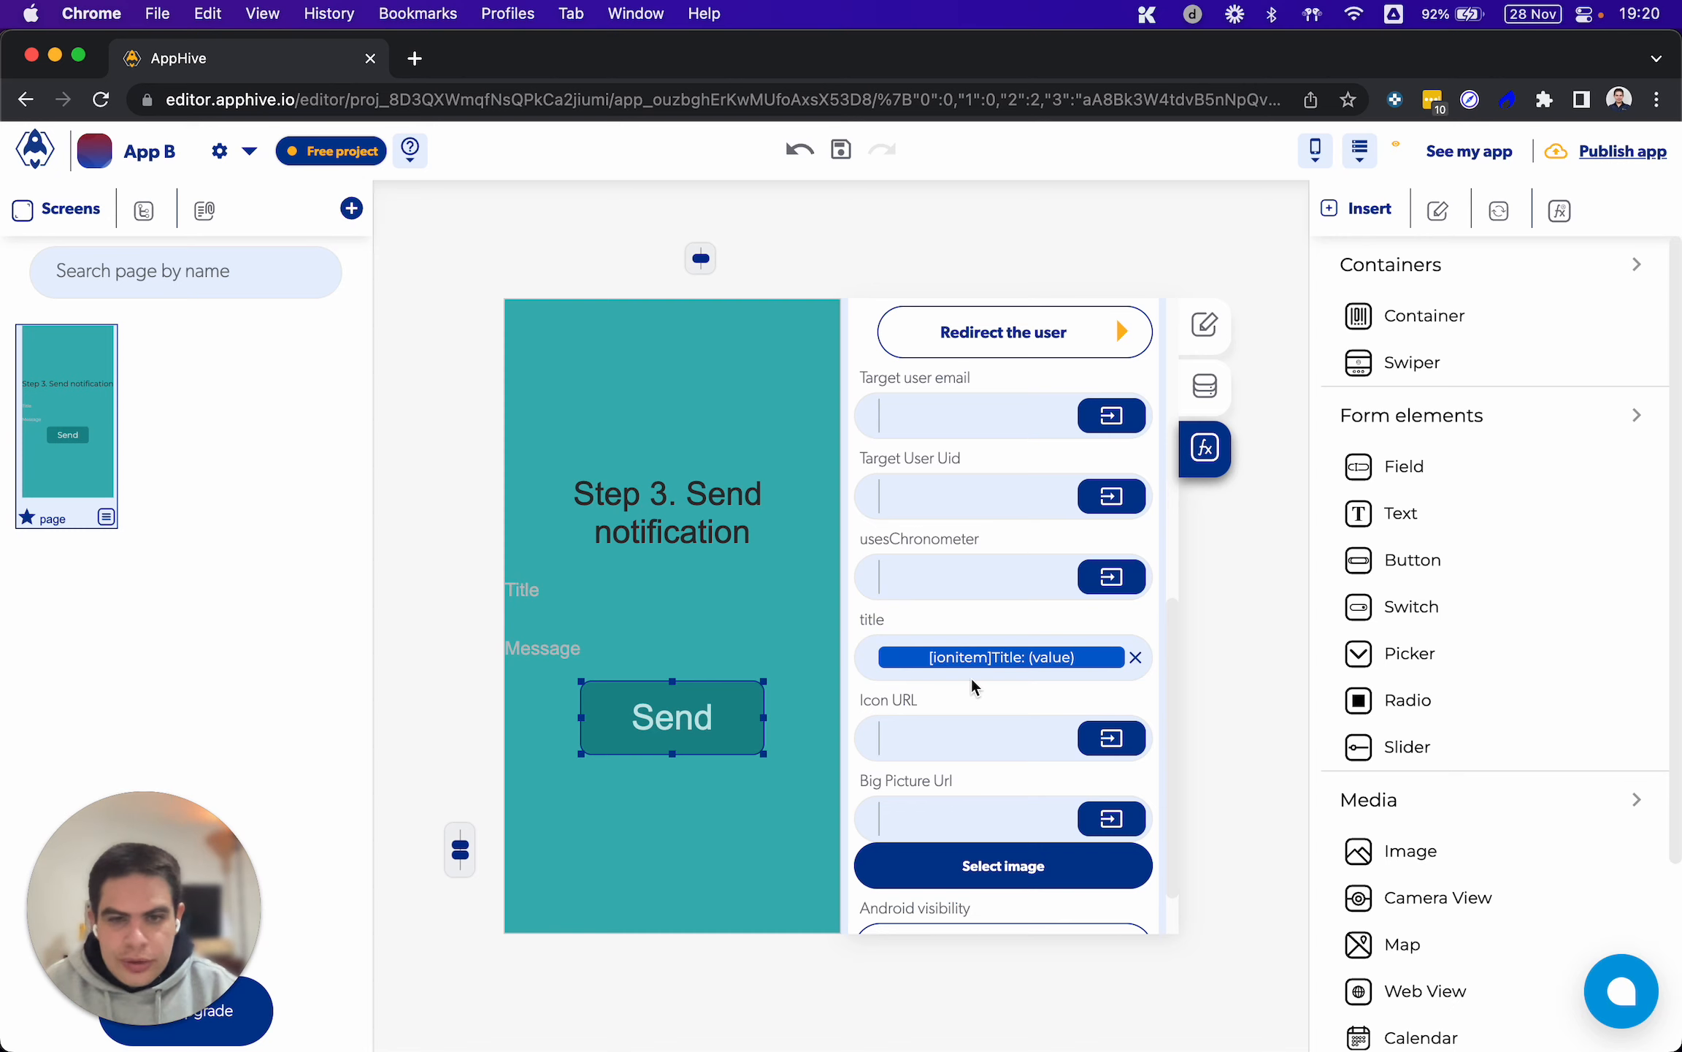
pyautogui.scroll(-2, 972, 679)
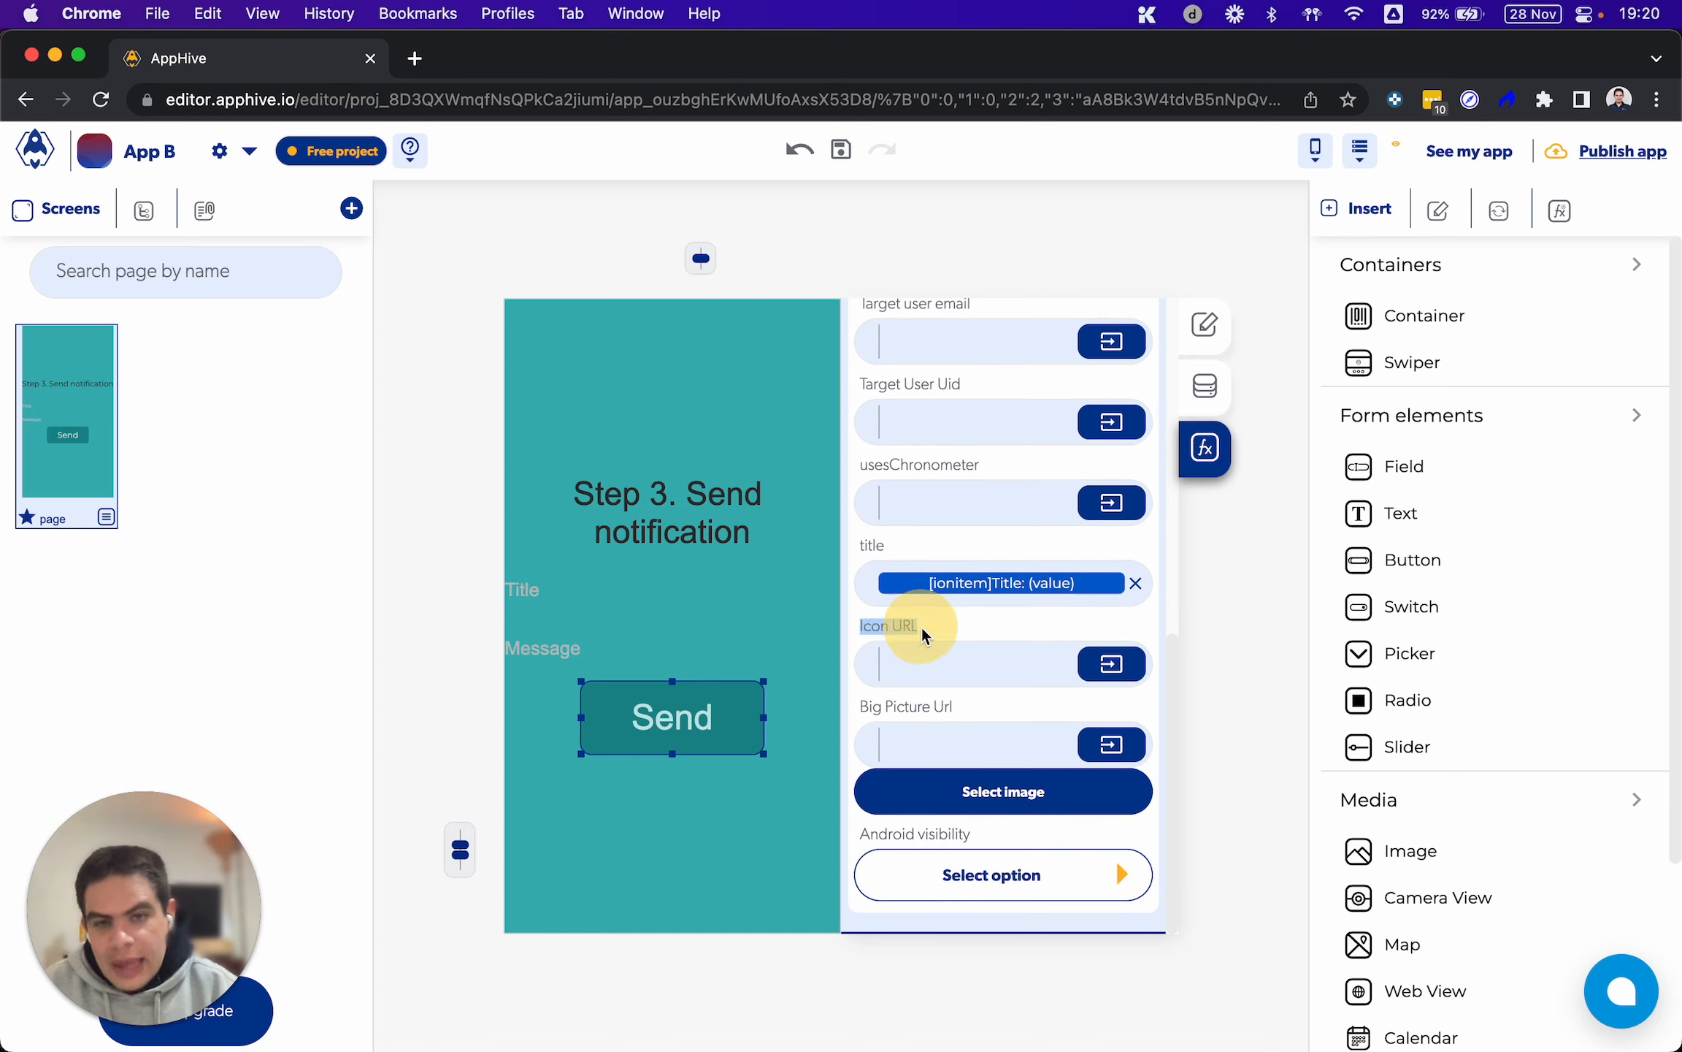
pyautogui.click(991, 666)
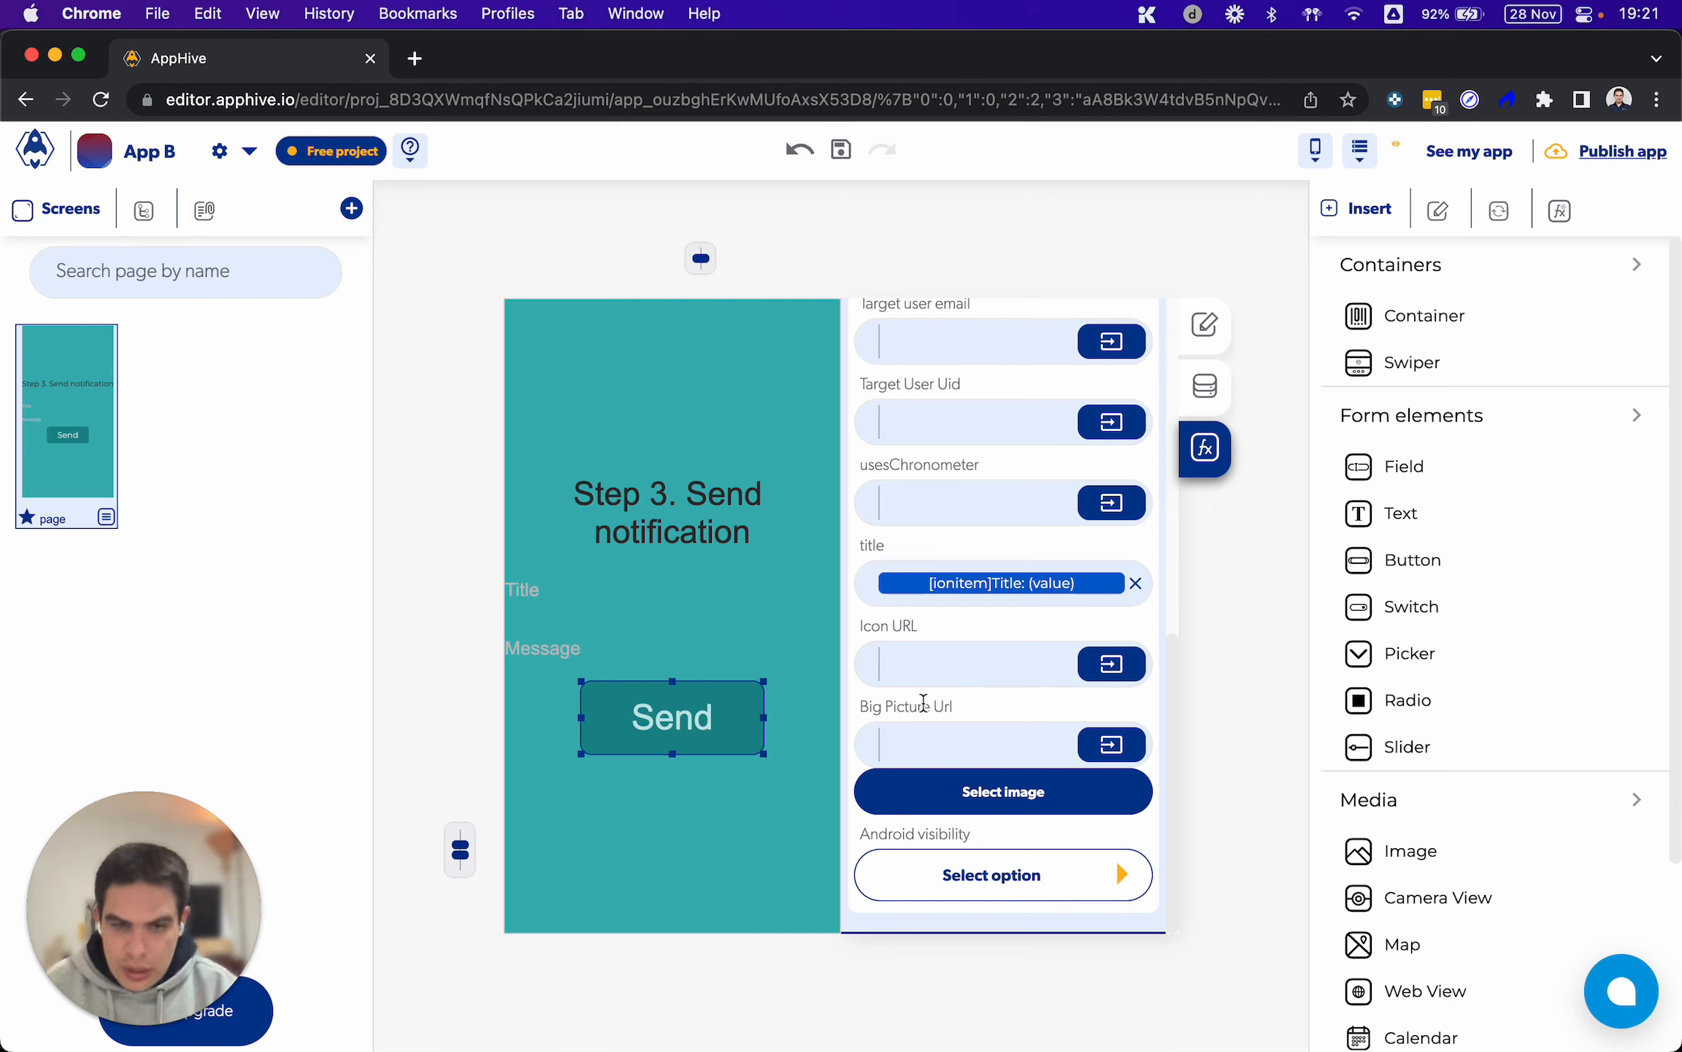
# View the image source options for the Big Picture Url of the Send Push function and close them
pyautogui.click(1011, 792)
pyautogui.click(573, 367)
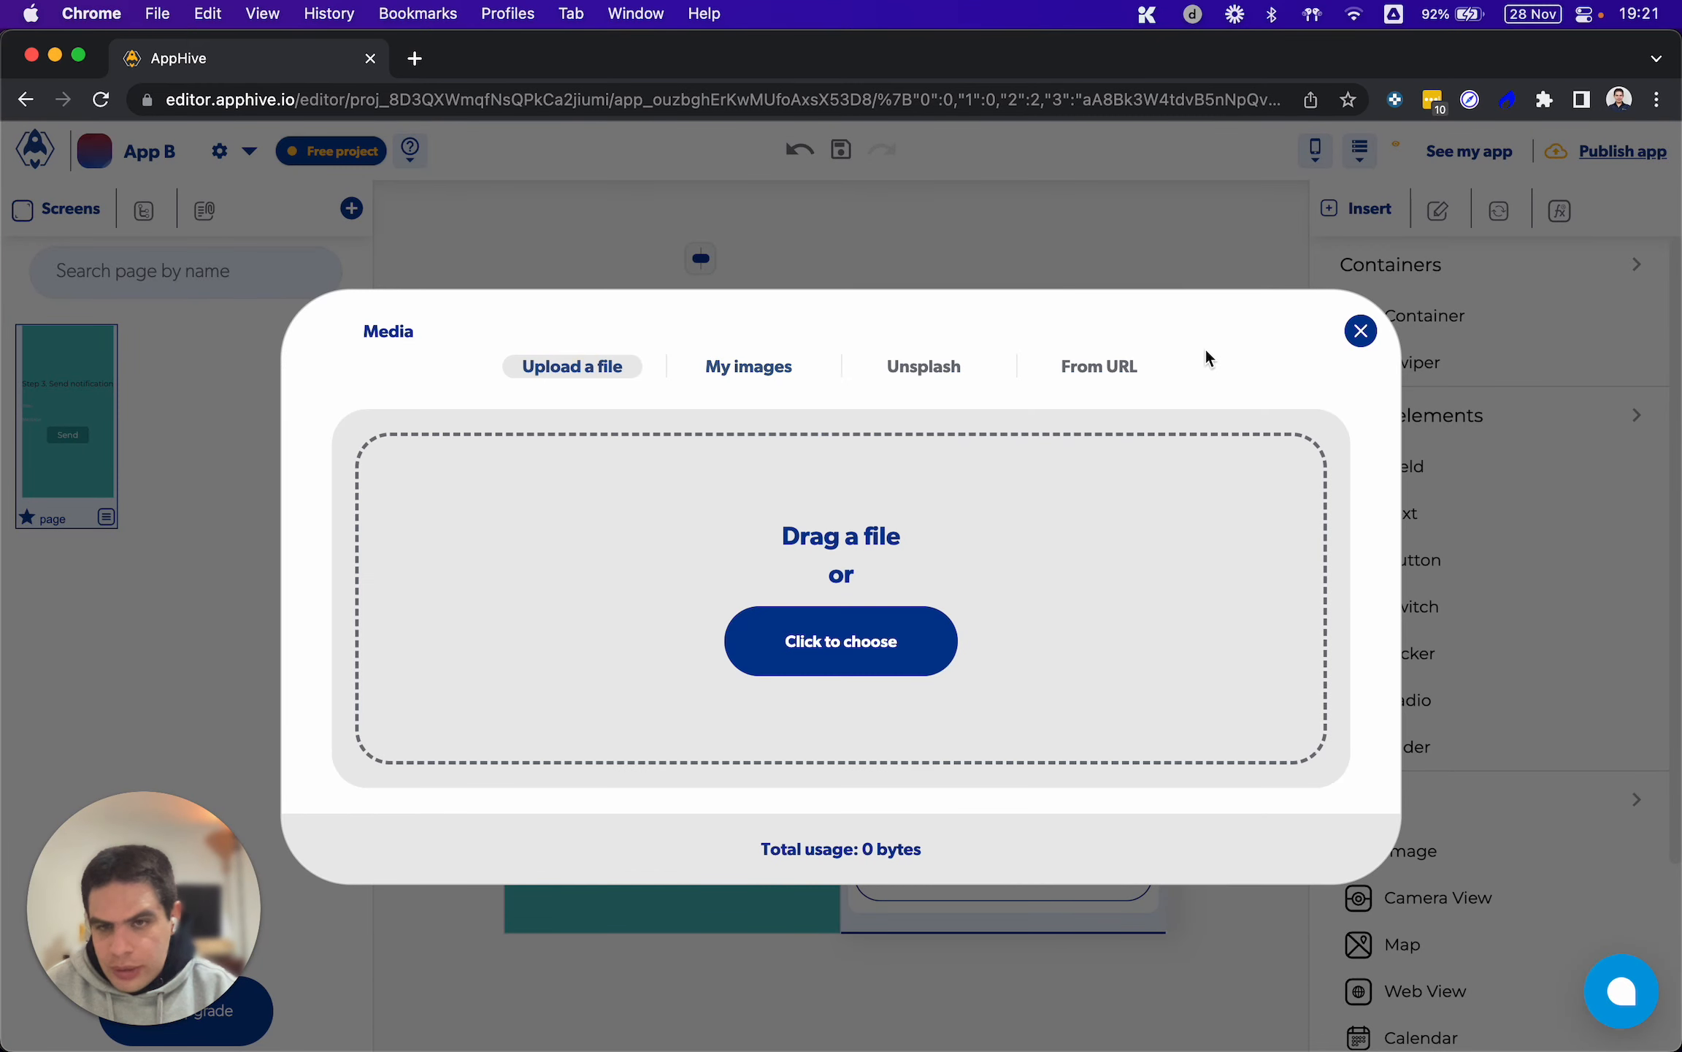
pyautogui.click(1360, 331)
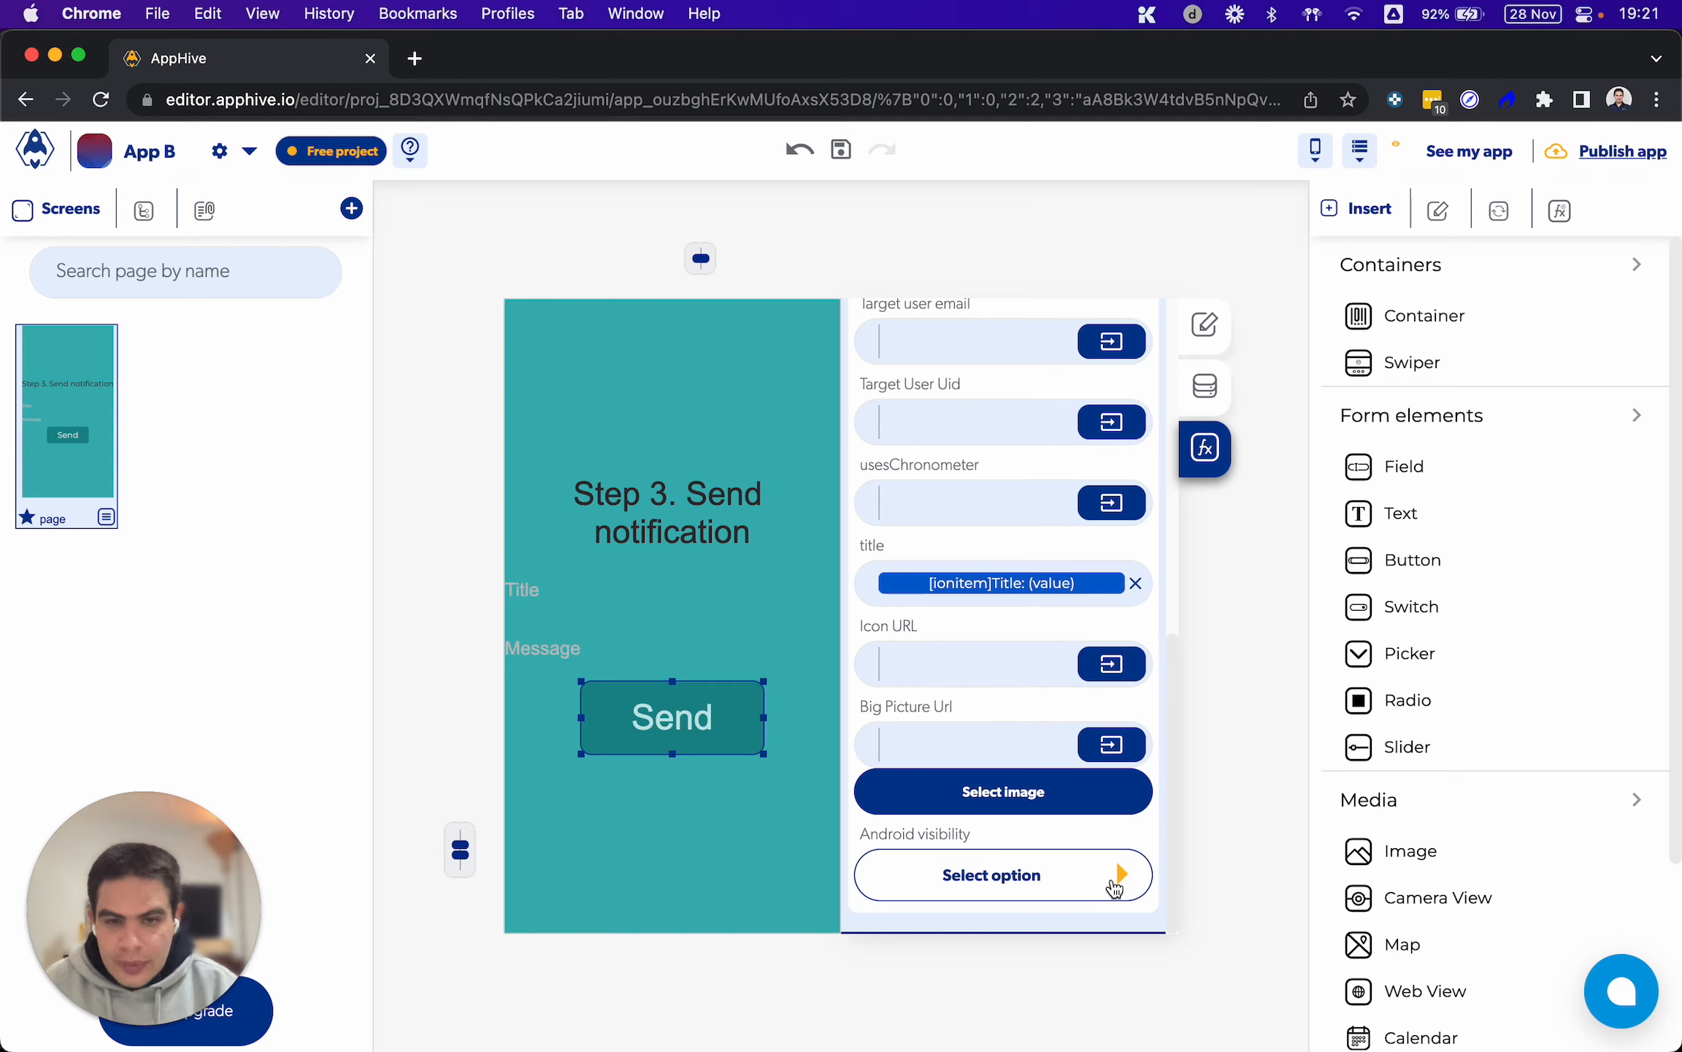
# Set the Android visibility of the Send Push function to Public
pyautogui.click(1115, 887)
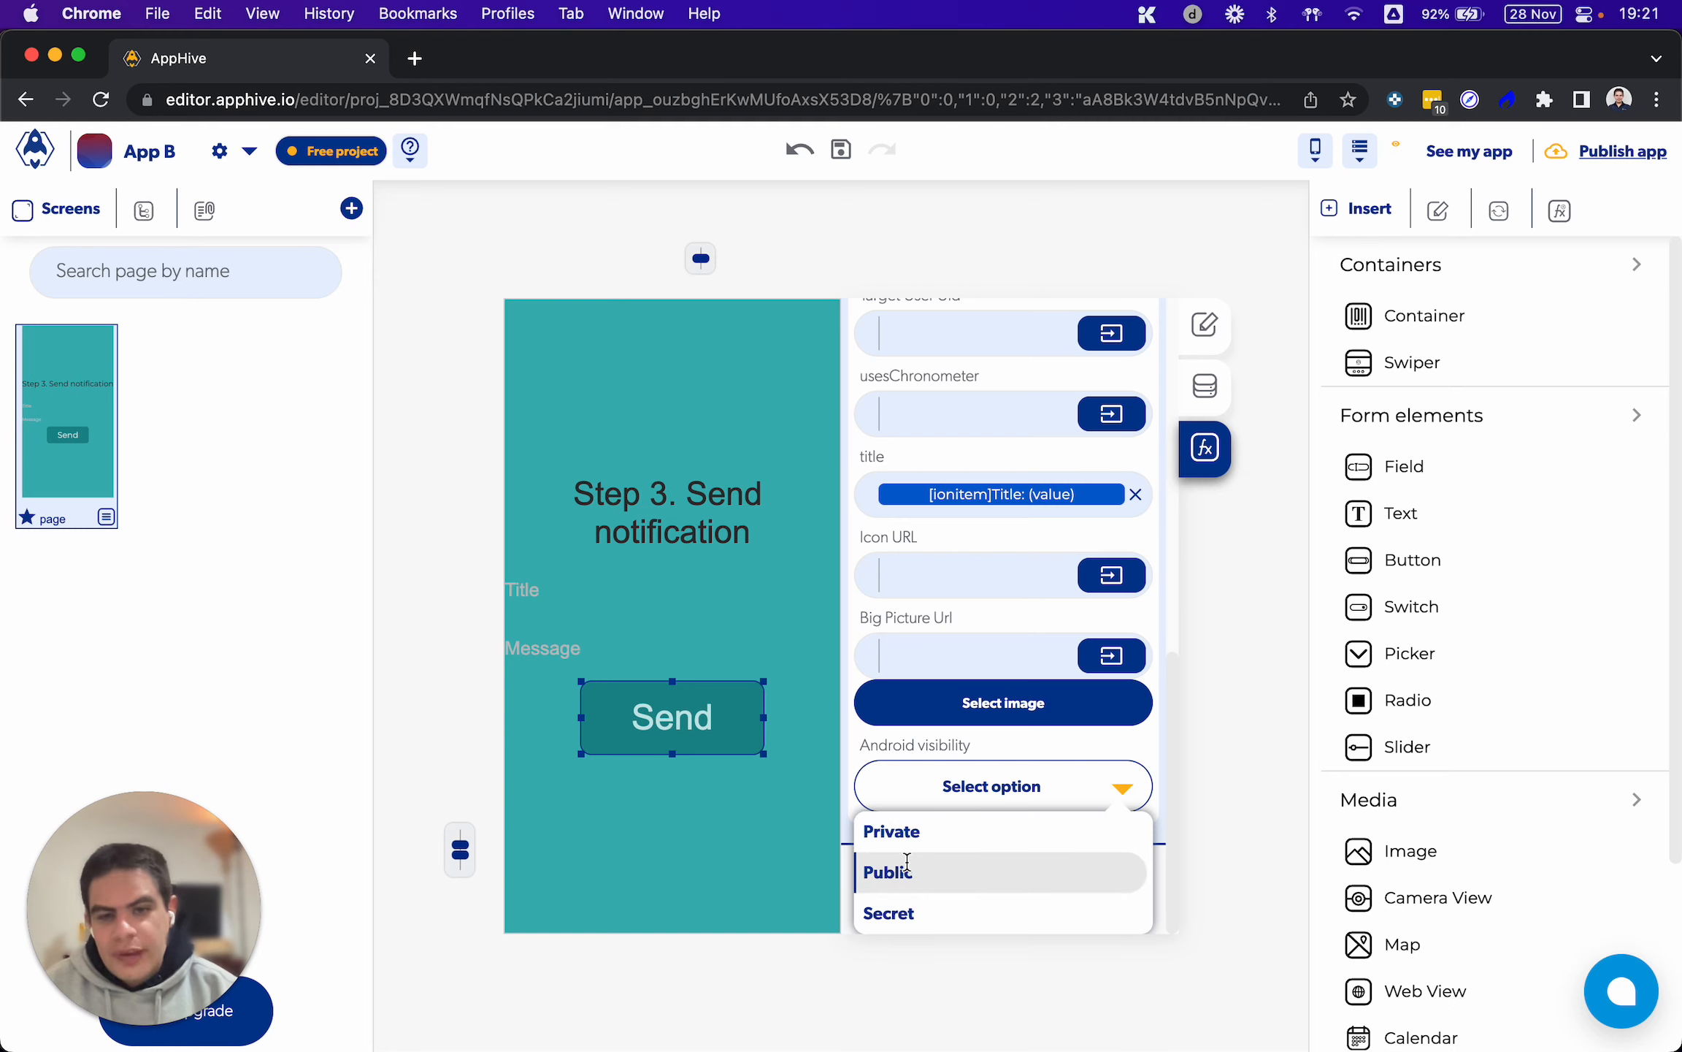
pyautogui.click(906, 868)
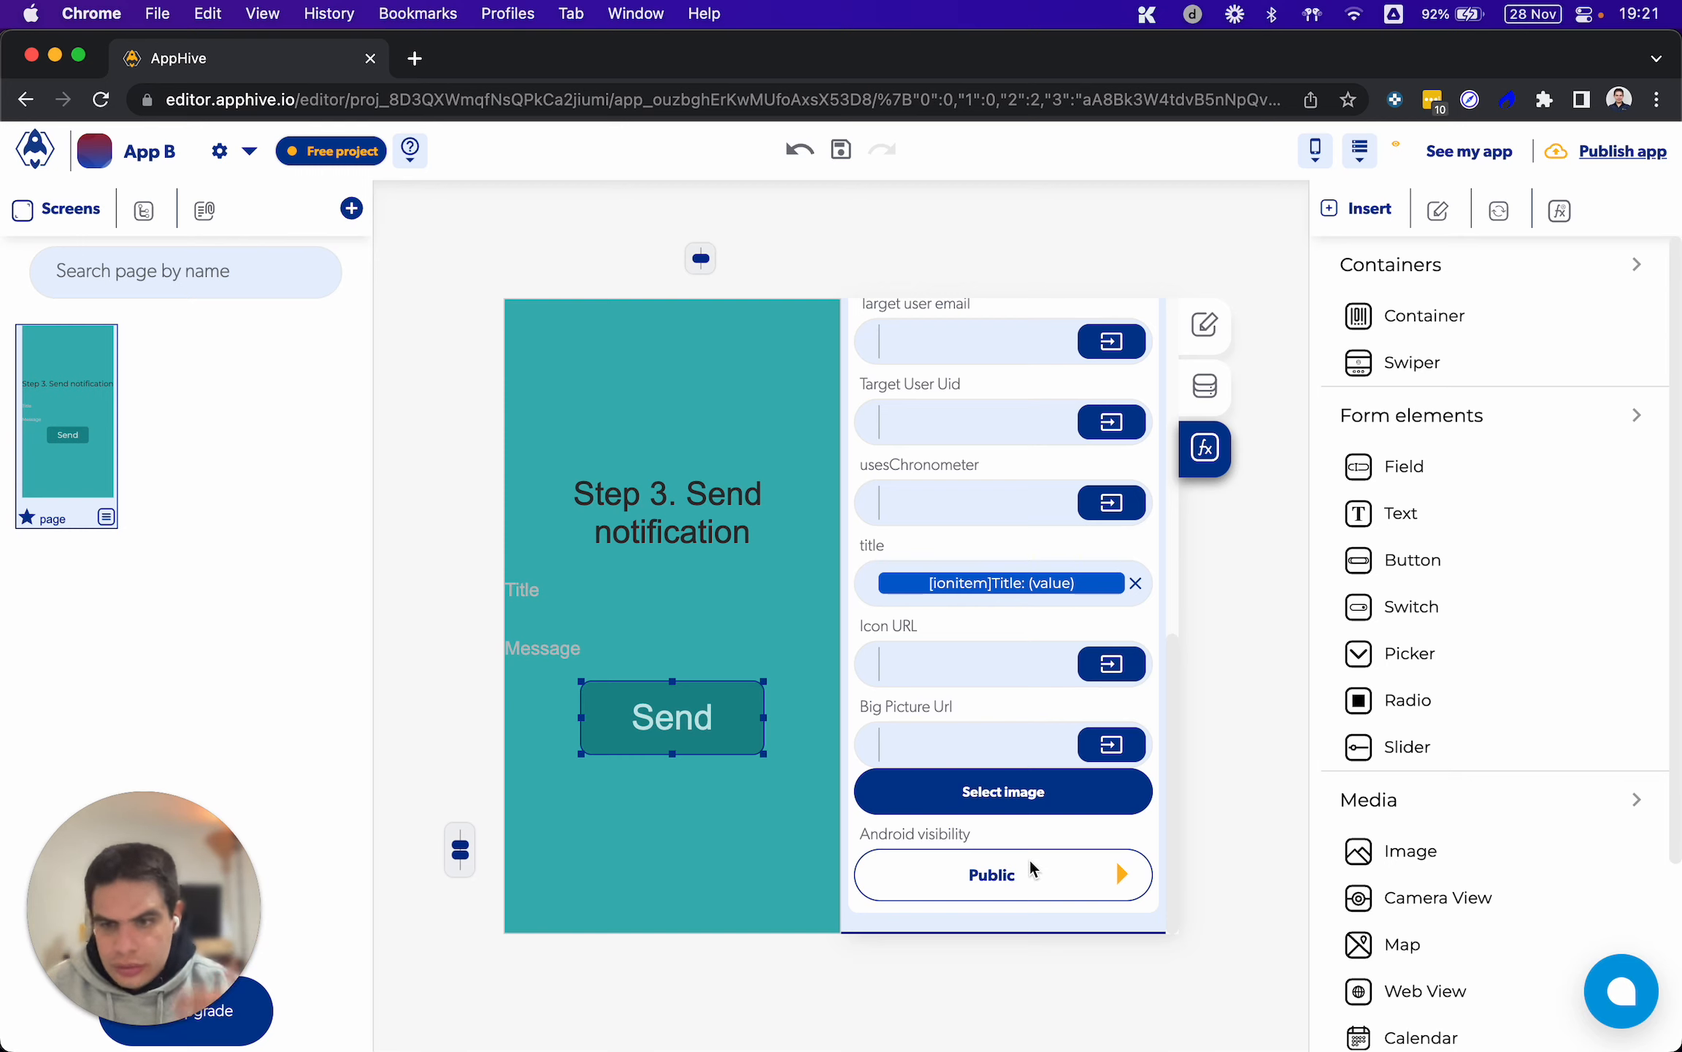
pyautogui.scroll(10, 1064, 823)
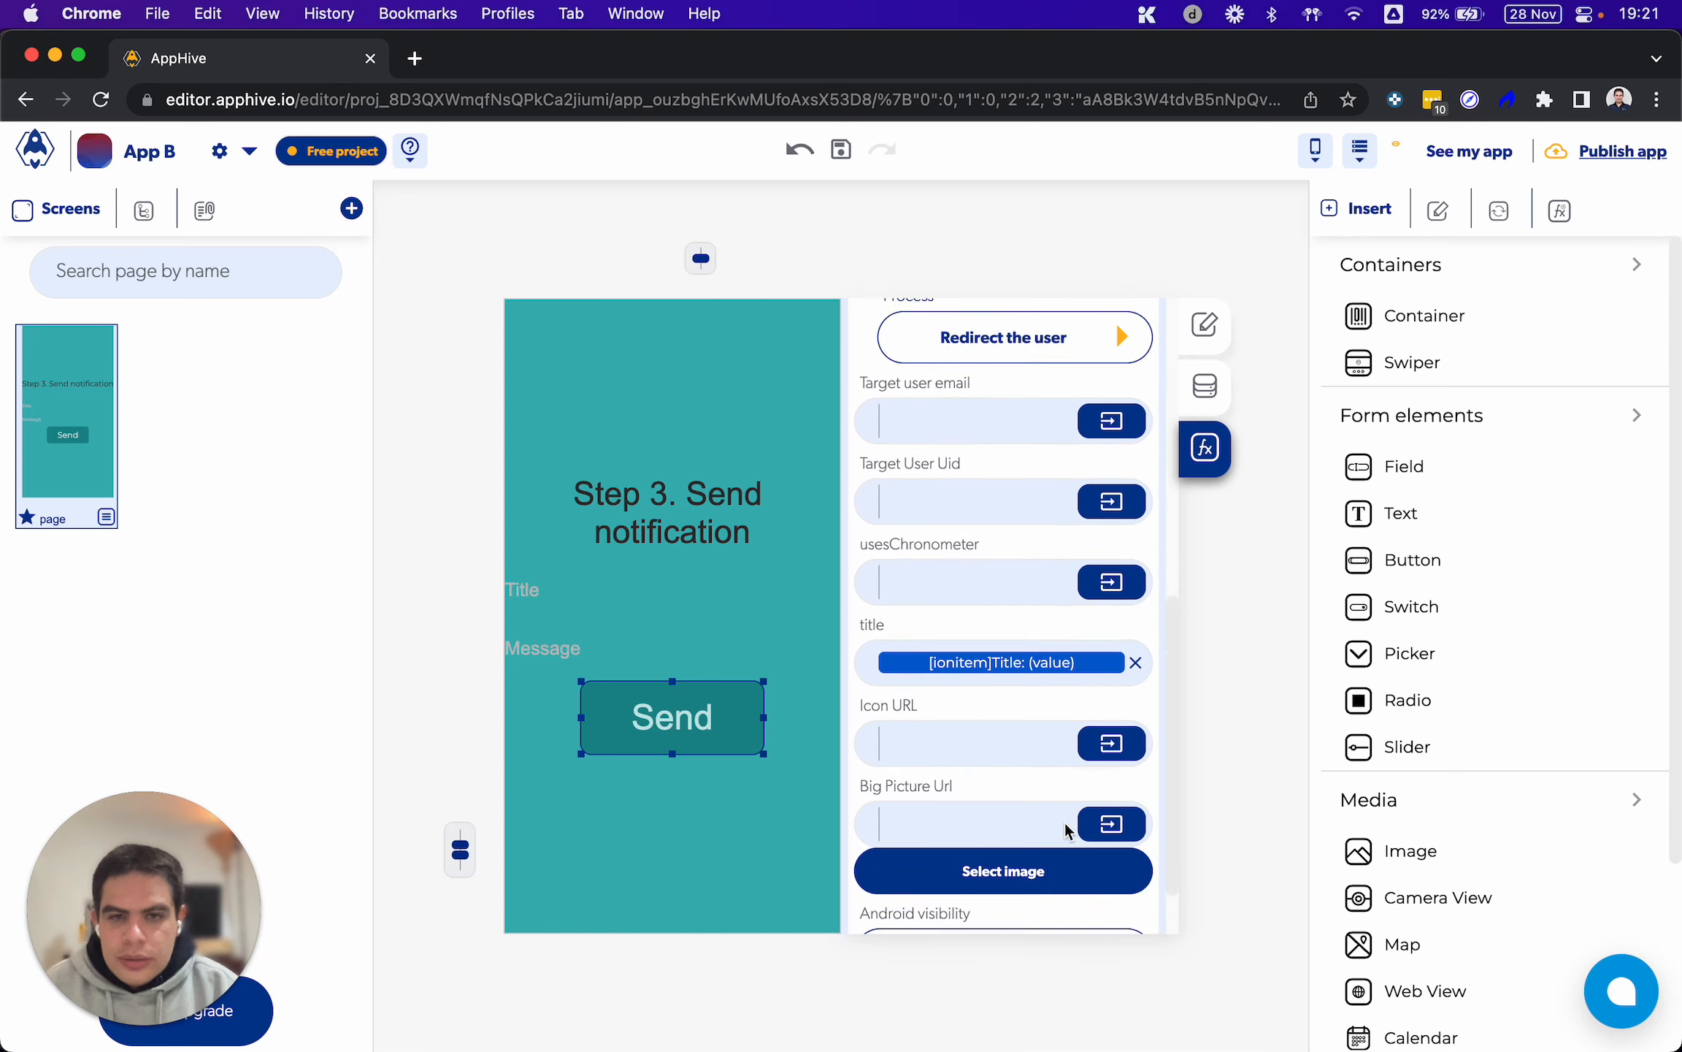
pyautogui.scroll(3, 1065, 823)
pyautogui.scroll(-6, 1065, 823)
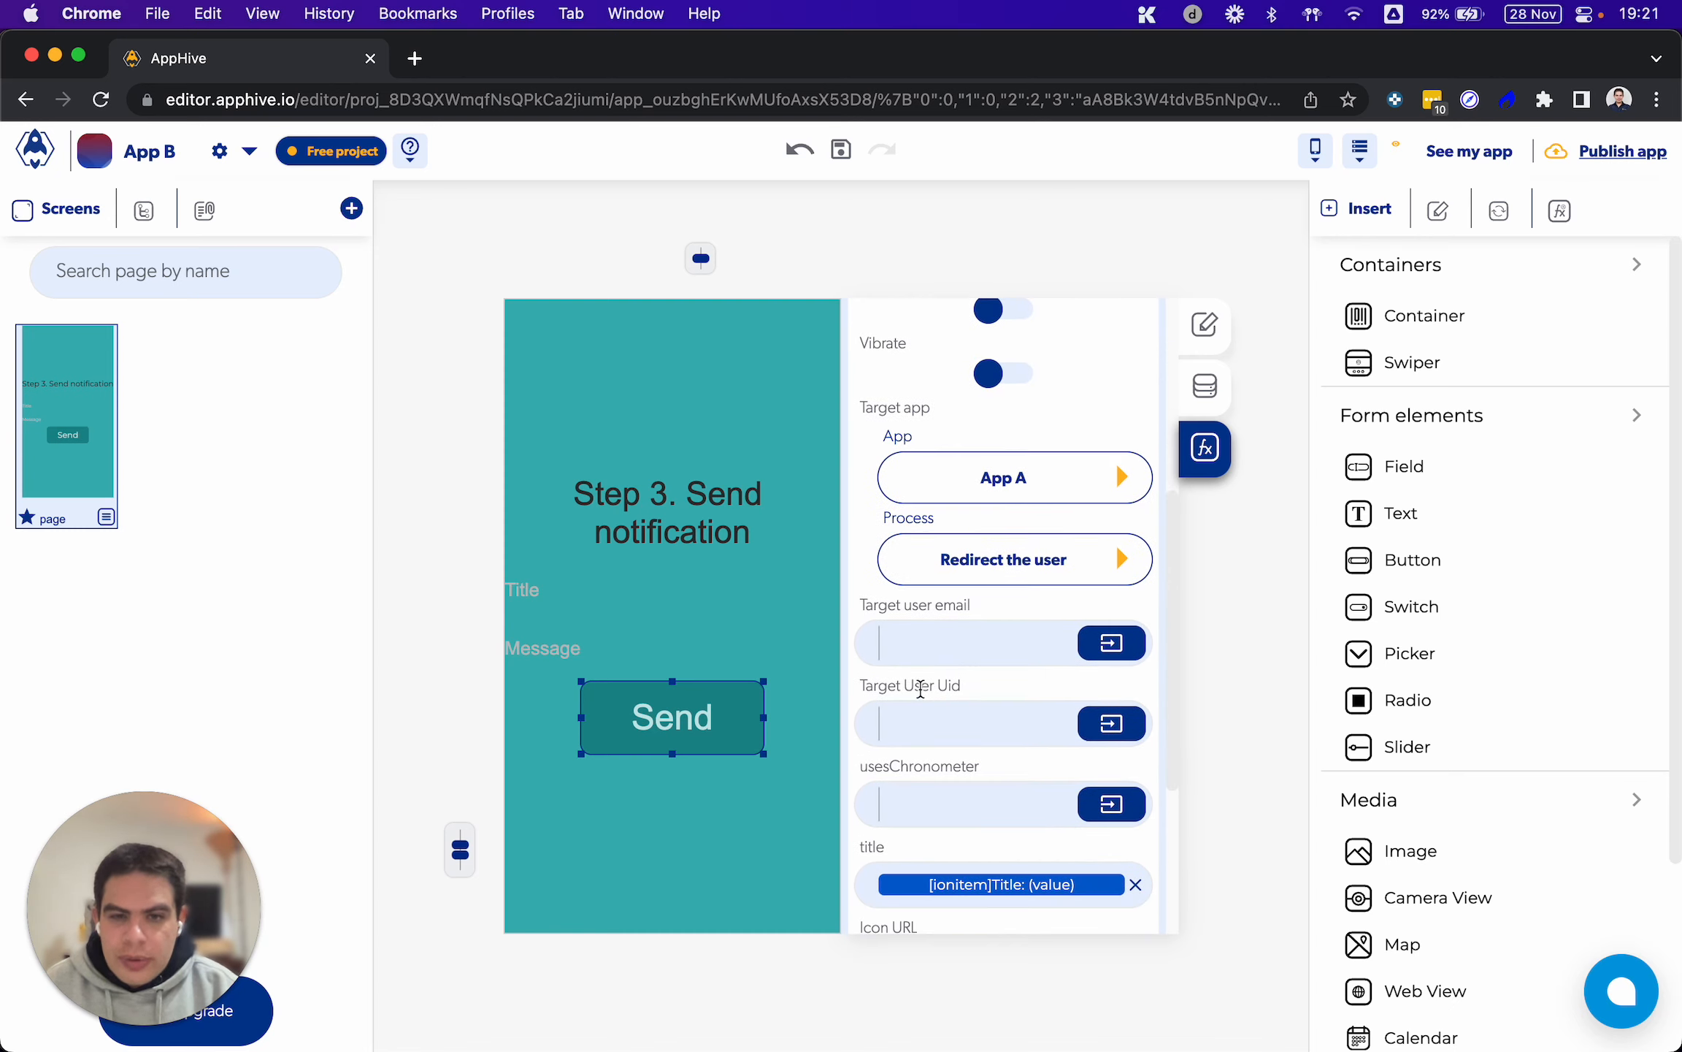
pyautogui.click(904, 709)
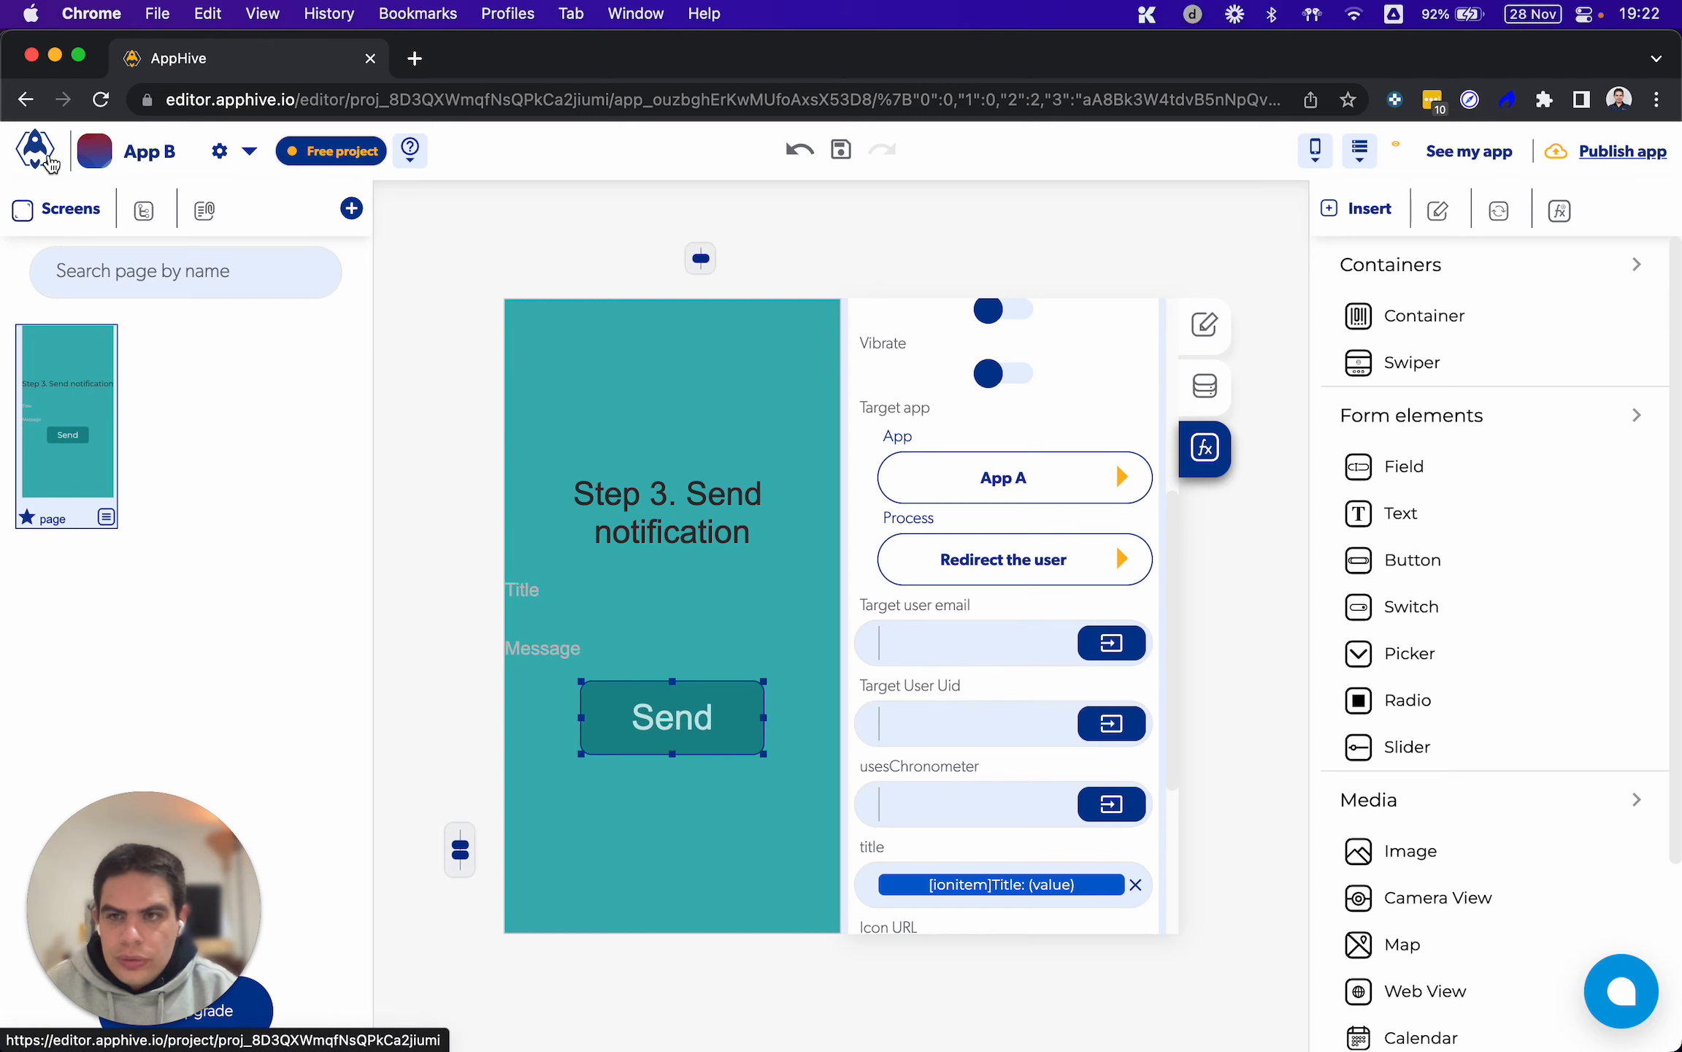
# Copy the test member's User ID from the Members list of App A
pyautogui.click(49, 161)
pyautogui.click(805, 425)
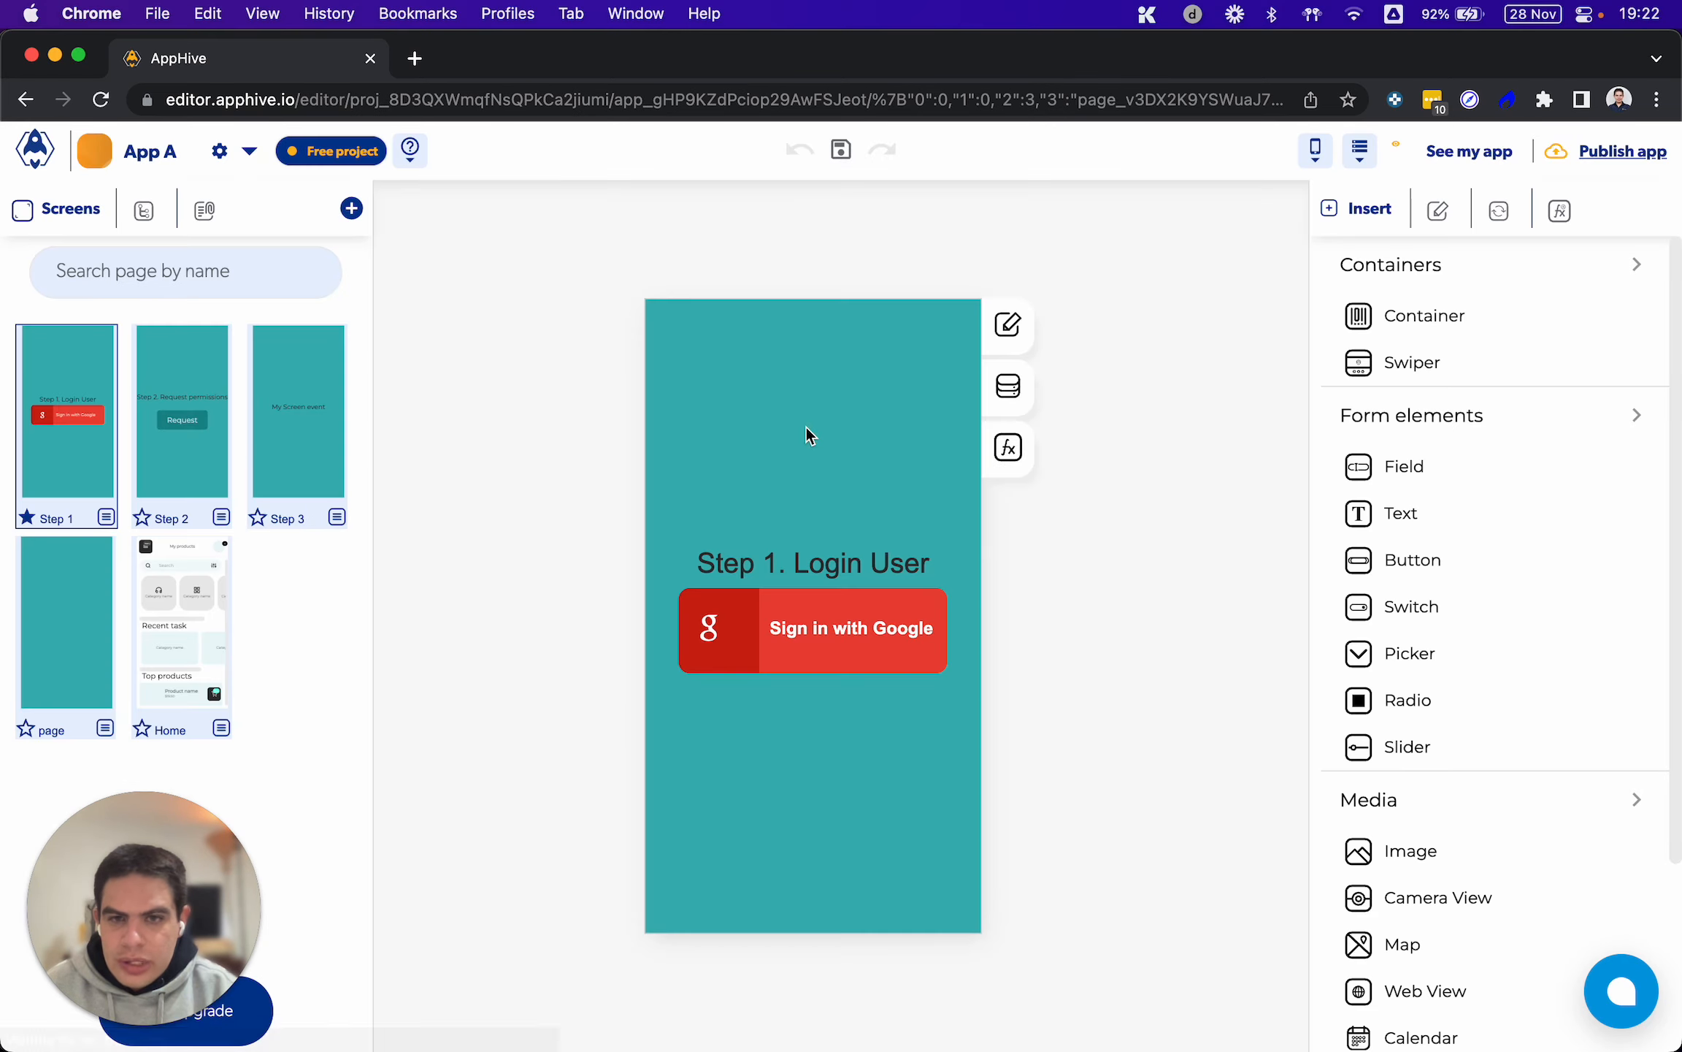
pyautogui.click(213, 155)
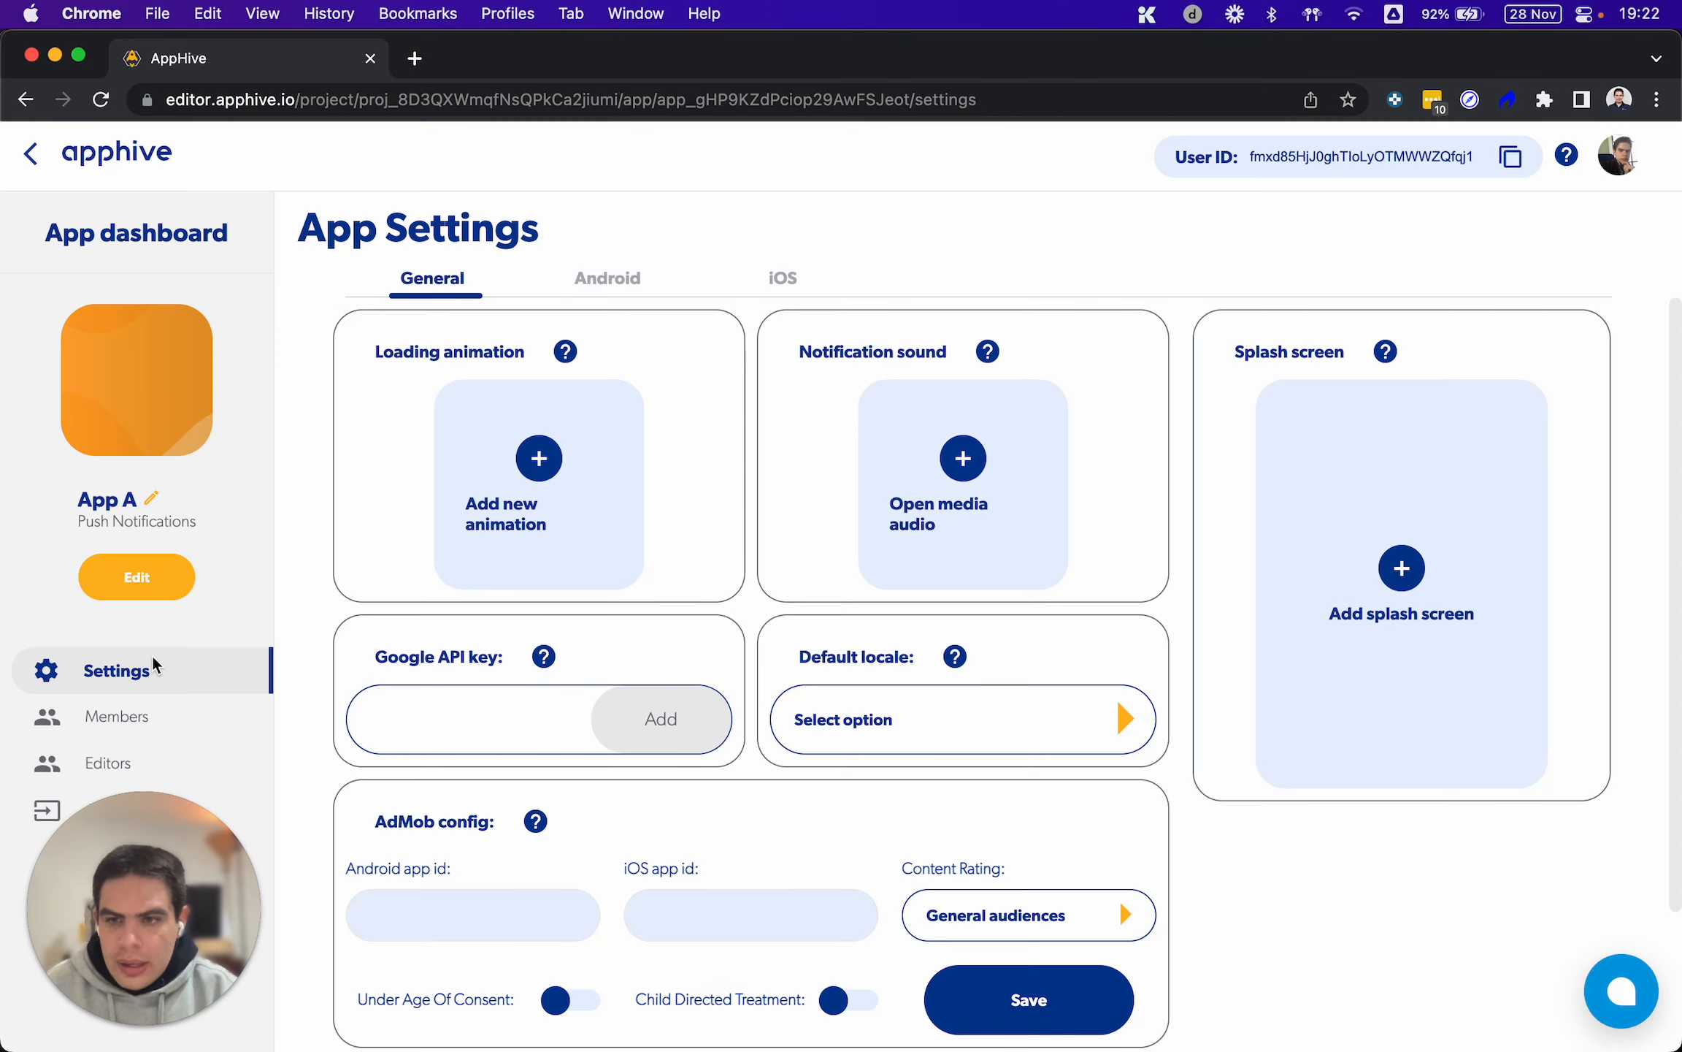
pyautogui.click(138, 727)
pyautogui.moveTo(647, 493); pyautogui.dragTo(390, 494)
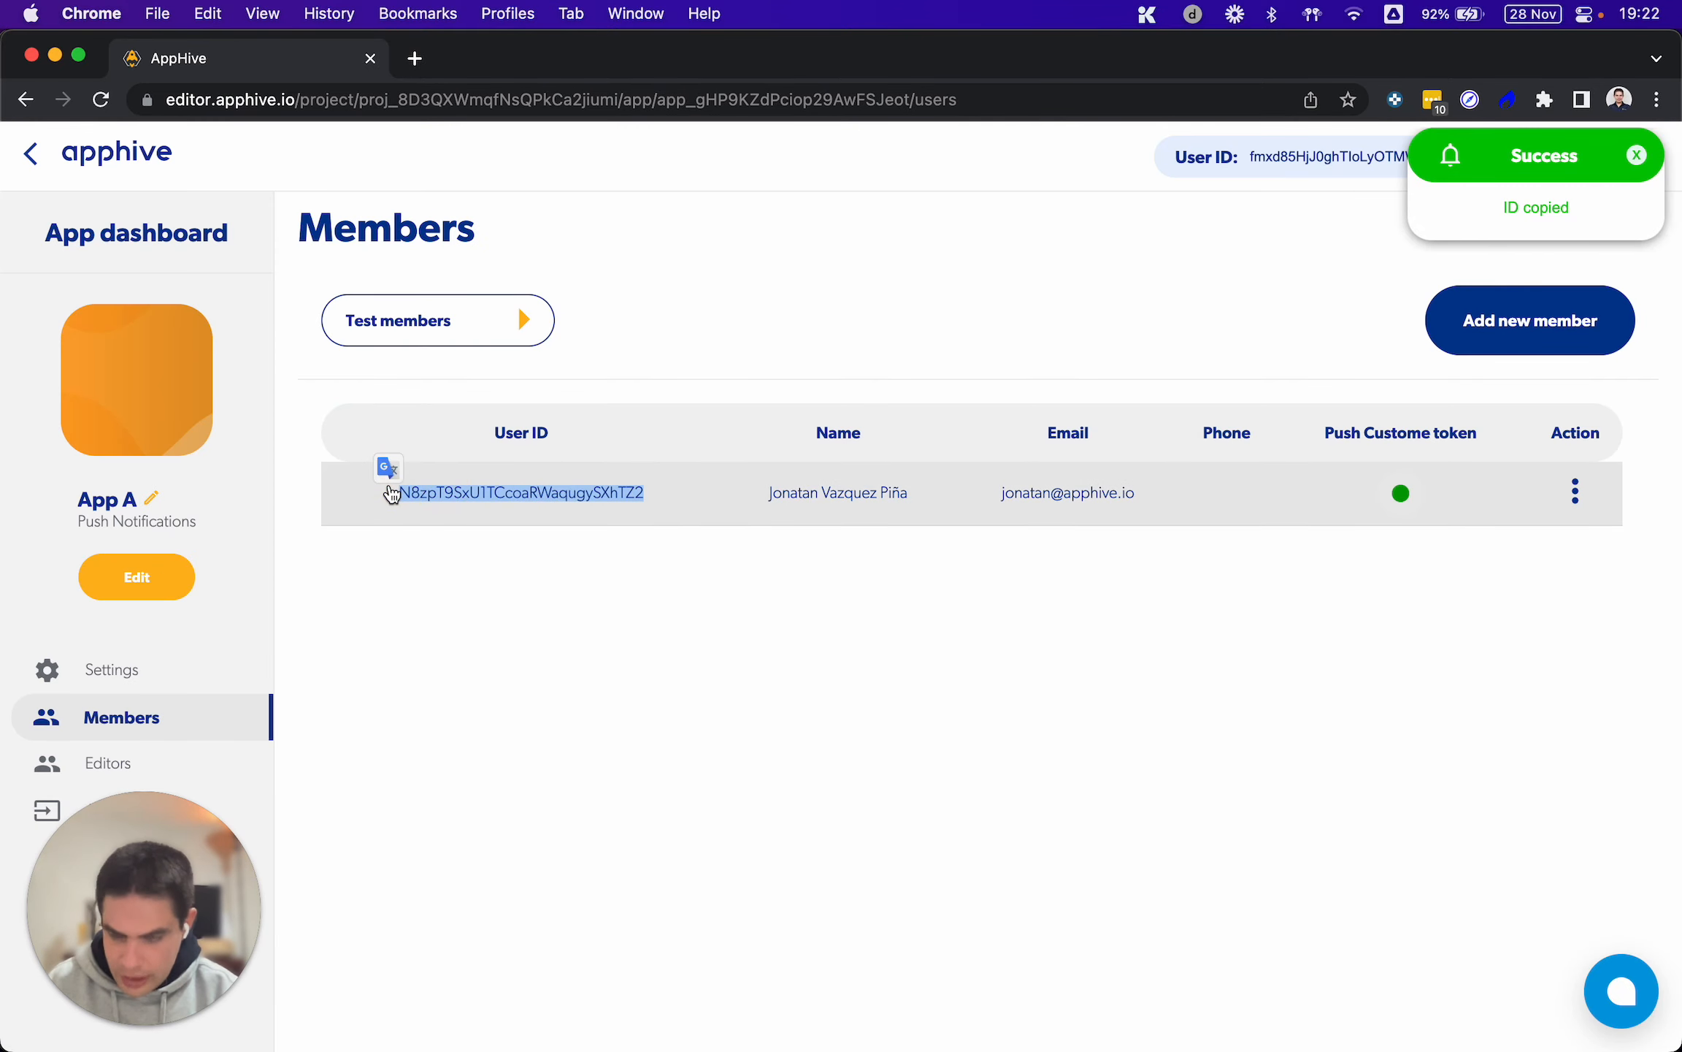
# Paste the copied user ID as the Target User Uid in the Send Push function of App B's Send button
pyautogui.click(32, 156)
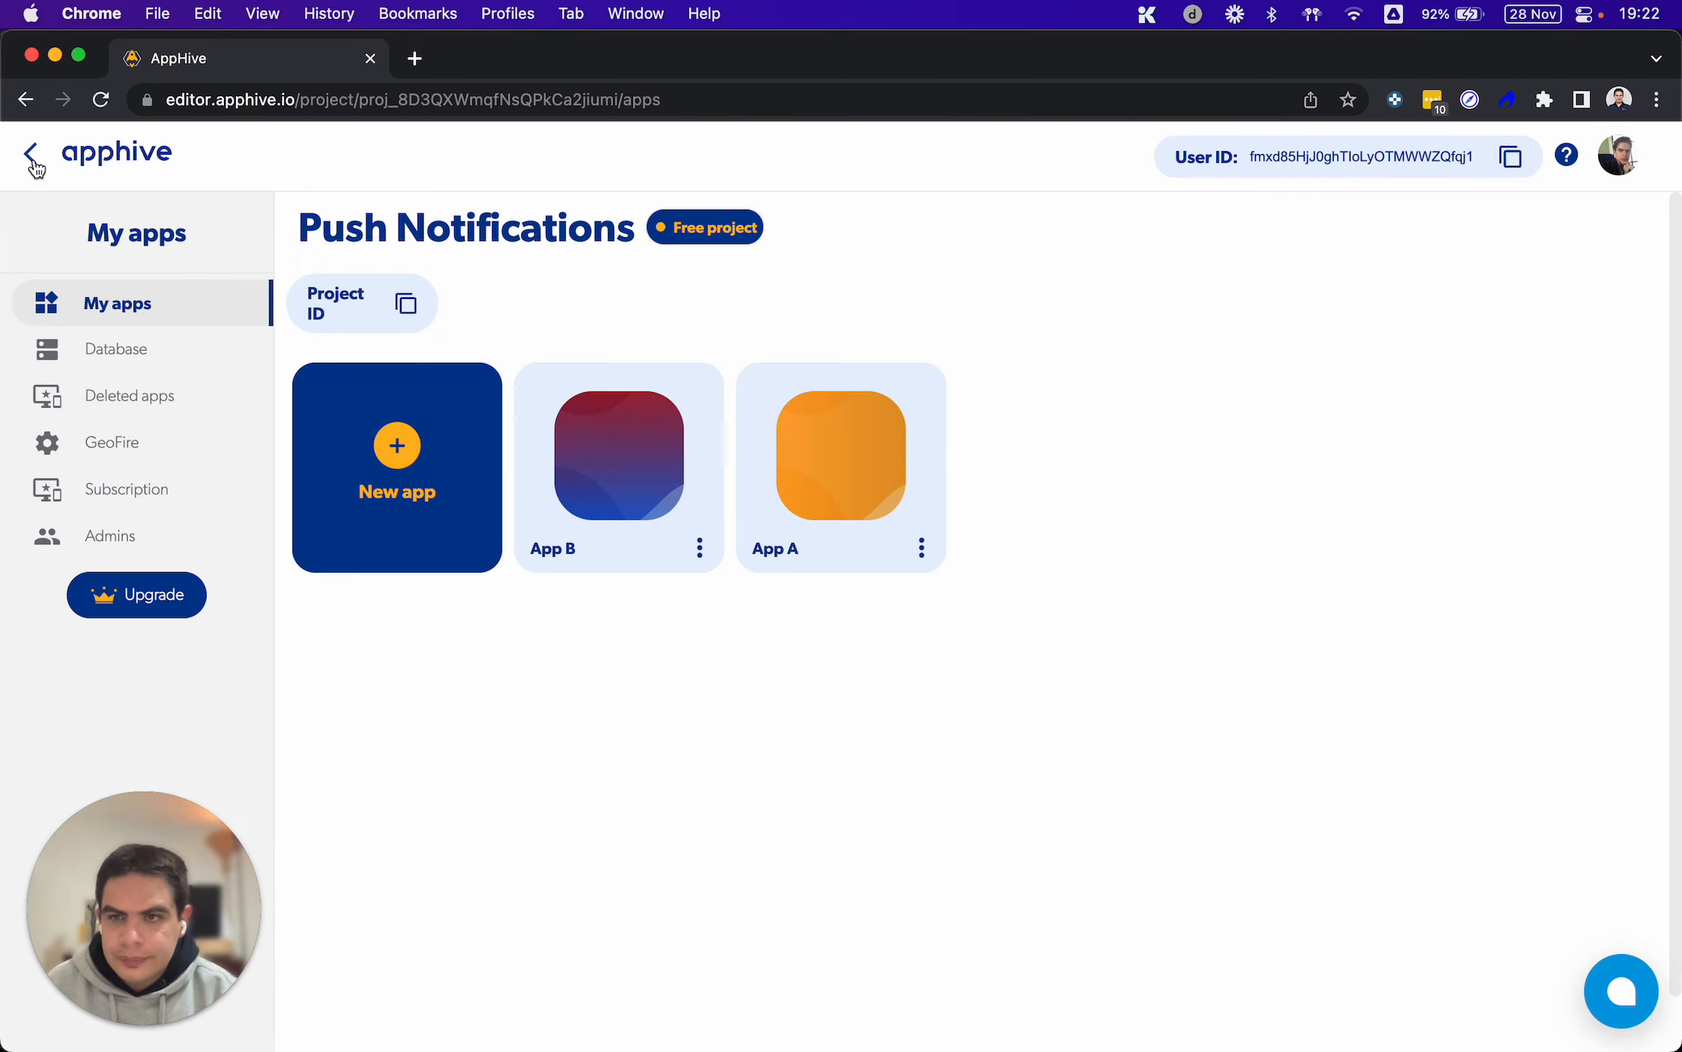
pyautogui.click(581, 479)
pyautogui.click(812, 695)
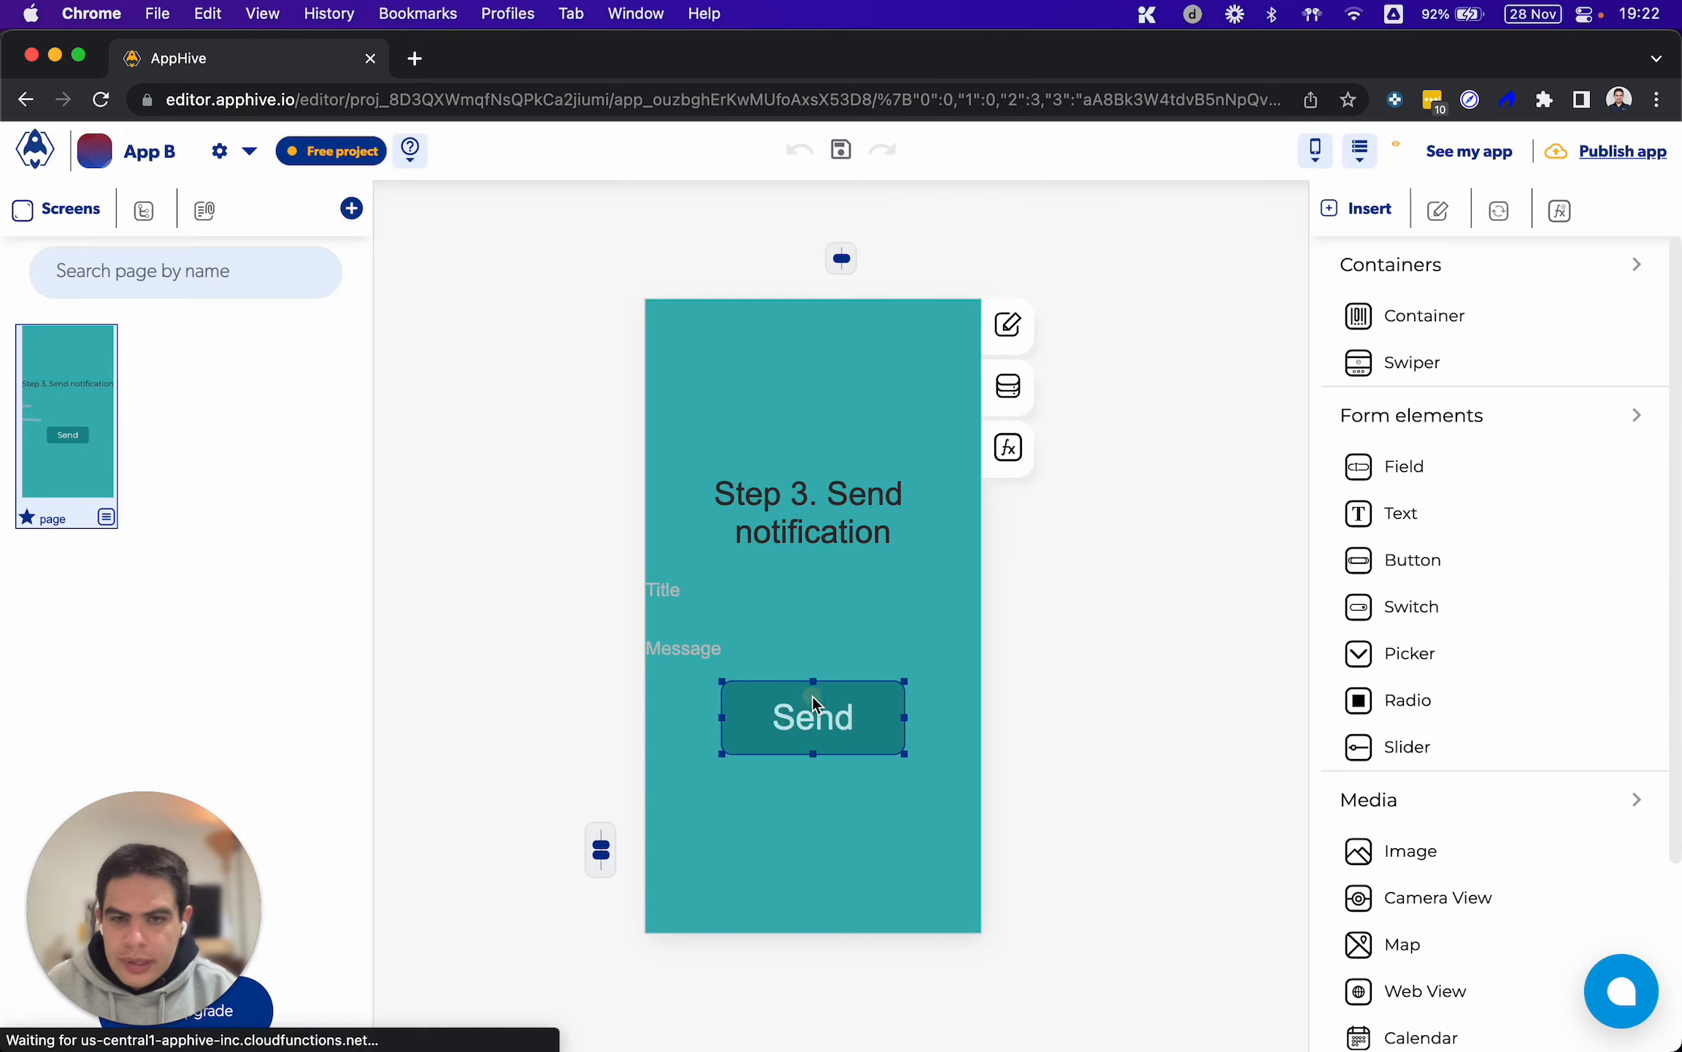
pyautogui.click(1007, 447)
pyautogui.scroll(-5, 973, 722)
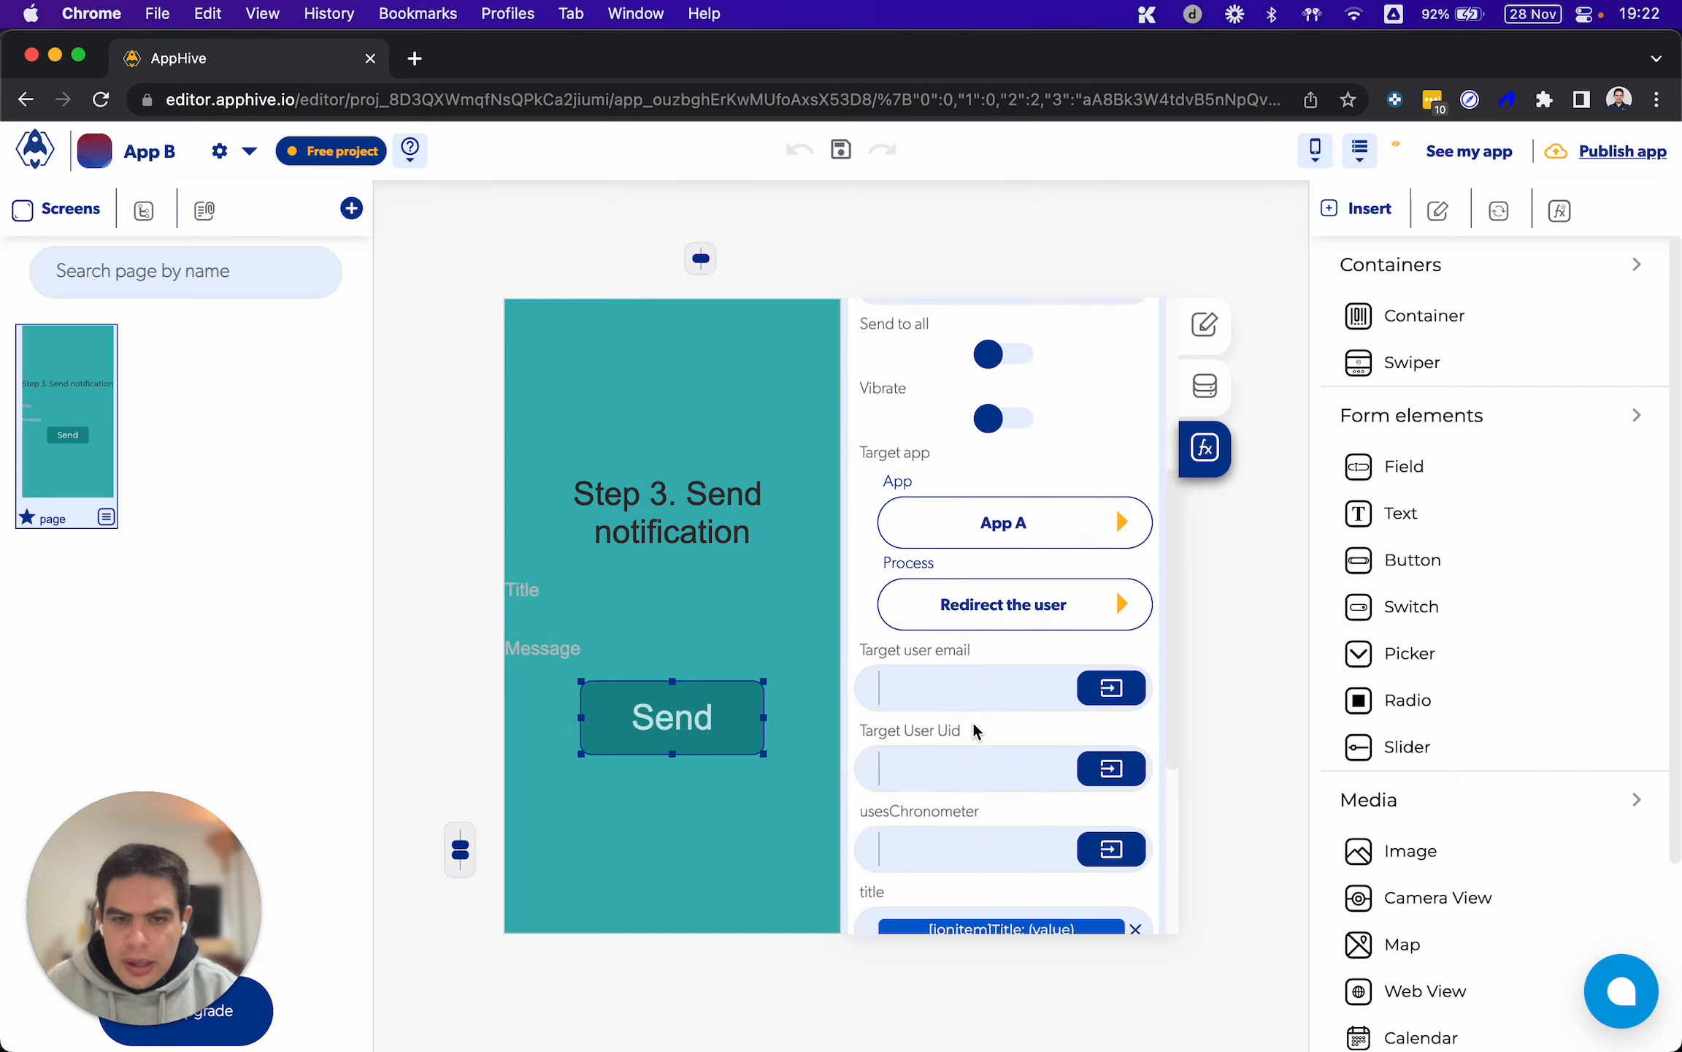
pyautogui.click(909, 643)
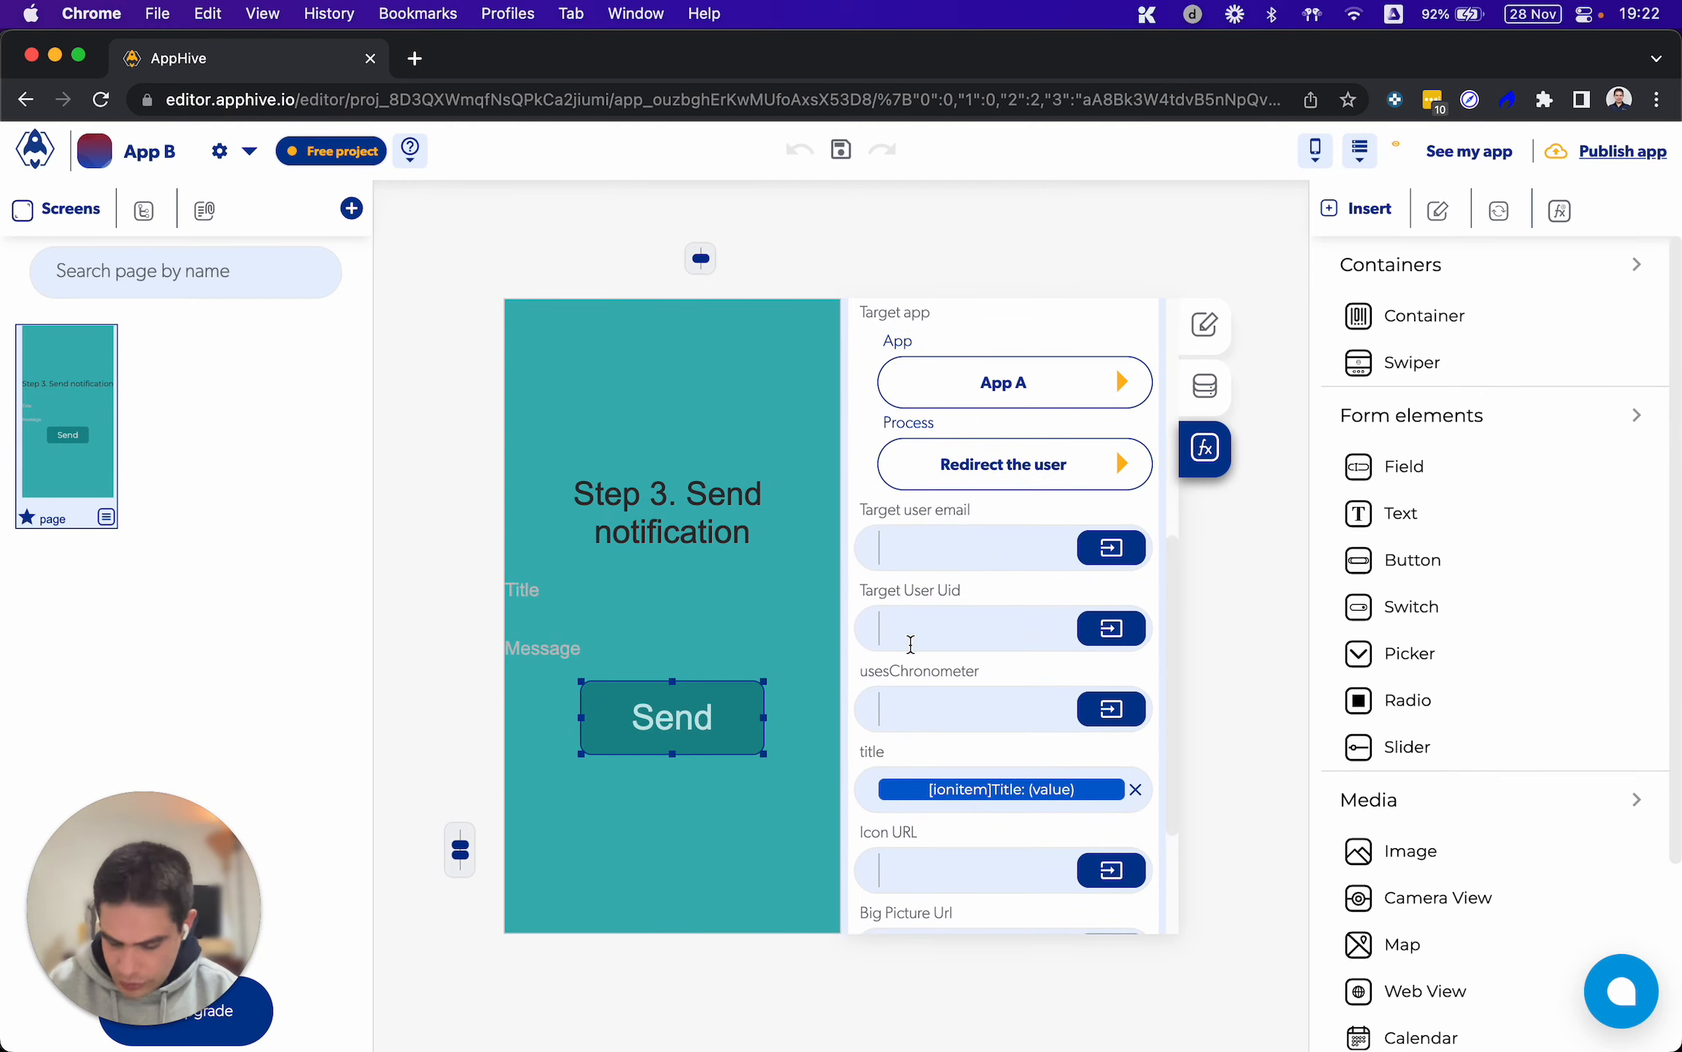
pyautogui.press('super+v')
pyautogui.click(994, 601)
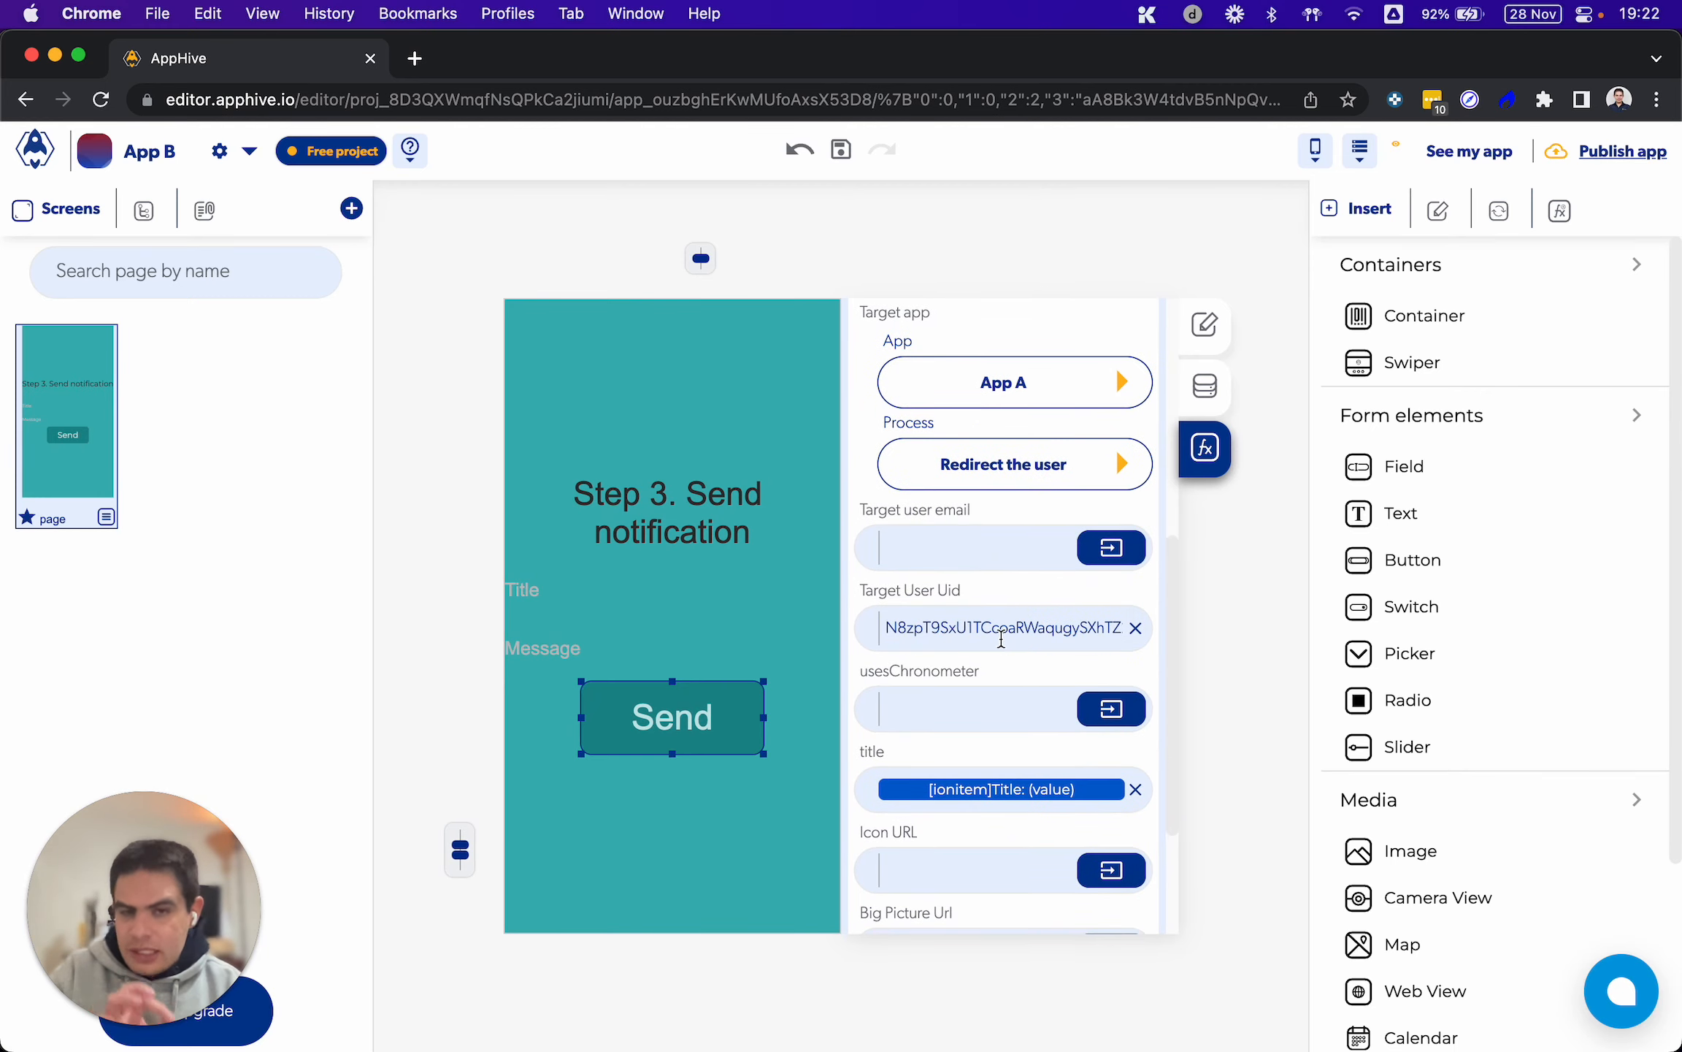
pyautogui.click(1000, 628)
pyautogui.moveTo(942, 627); pyautogui.dragTo(992, 626)
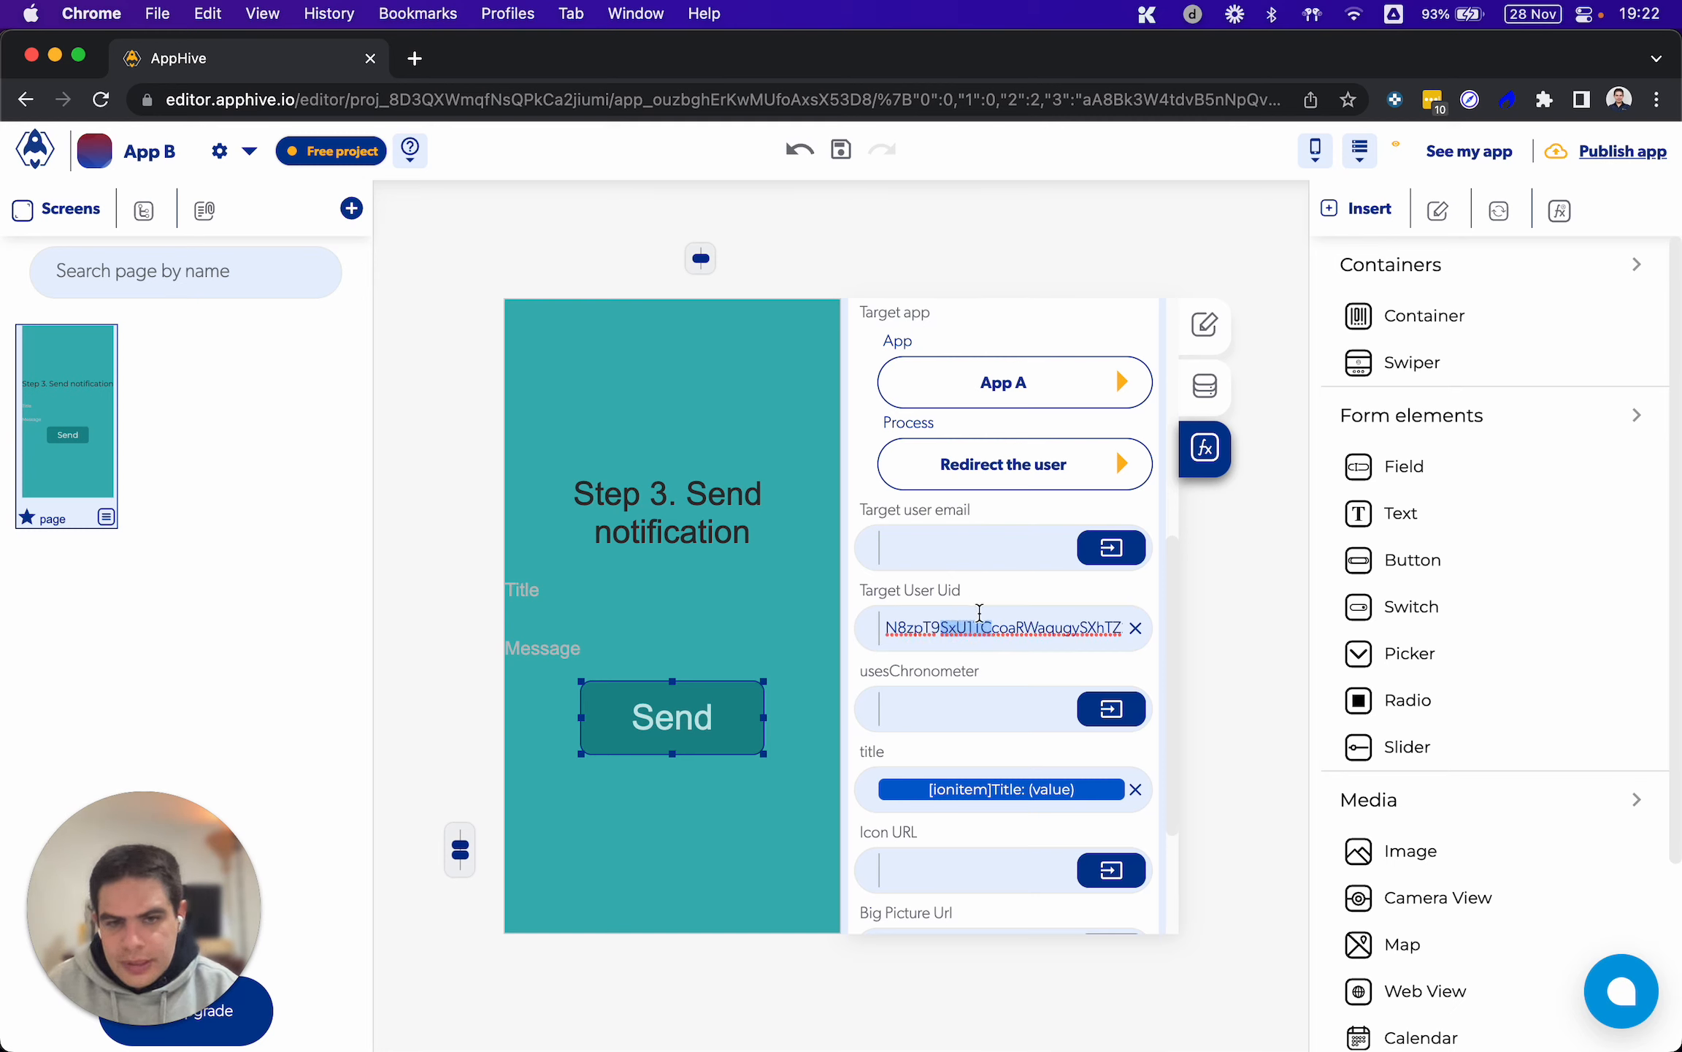
pyautogui.click(1042, 581)
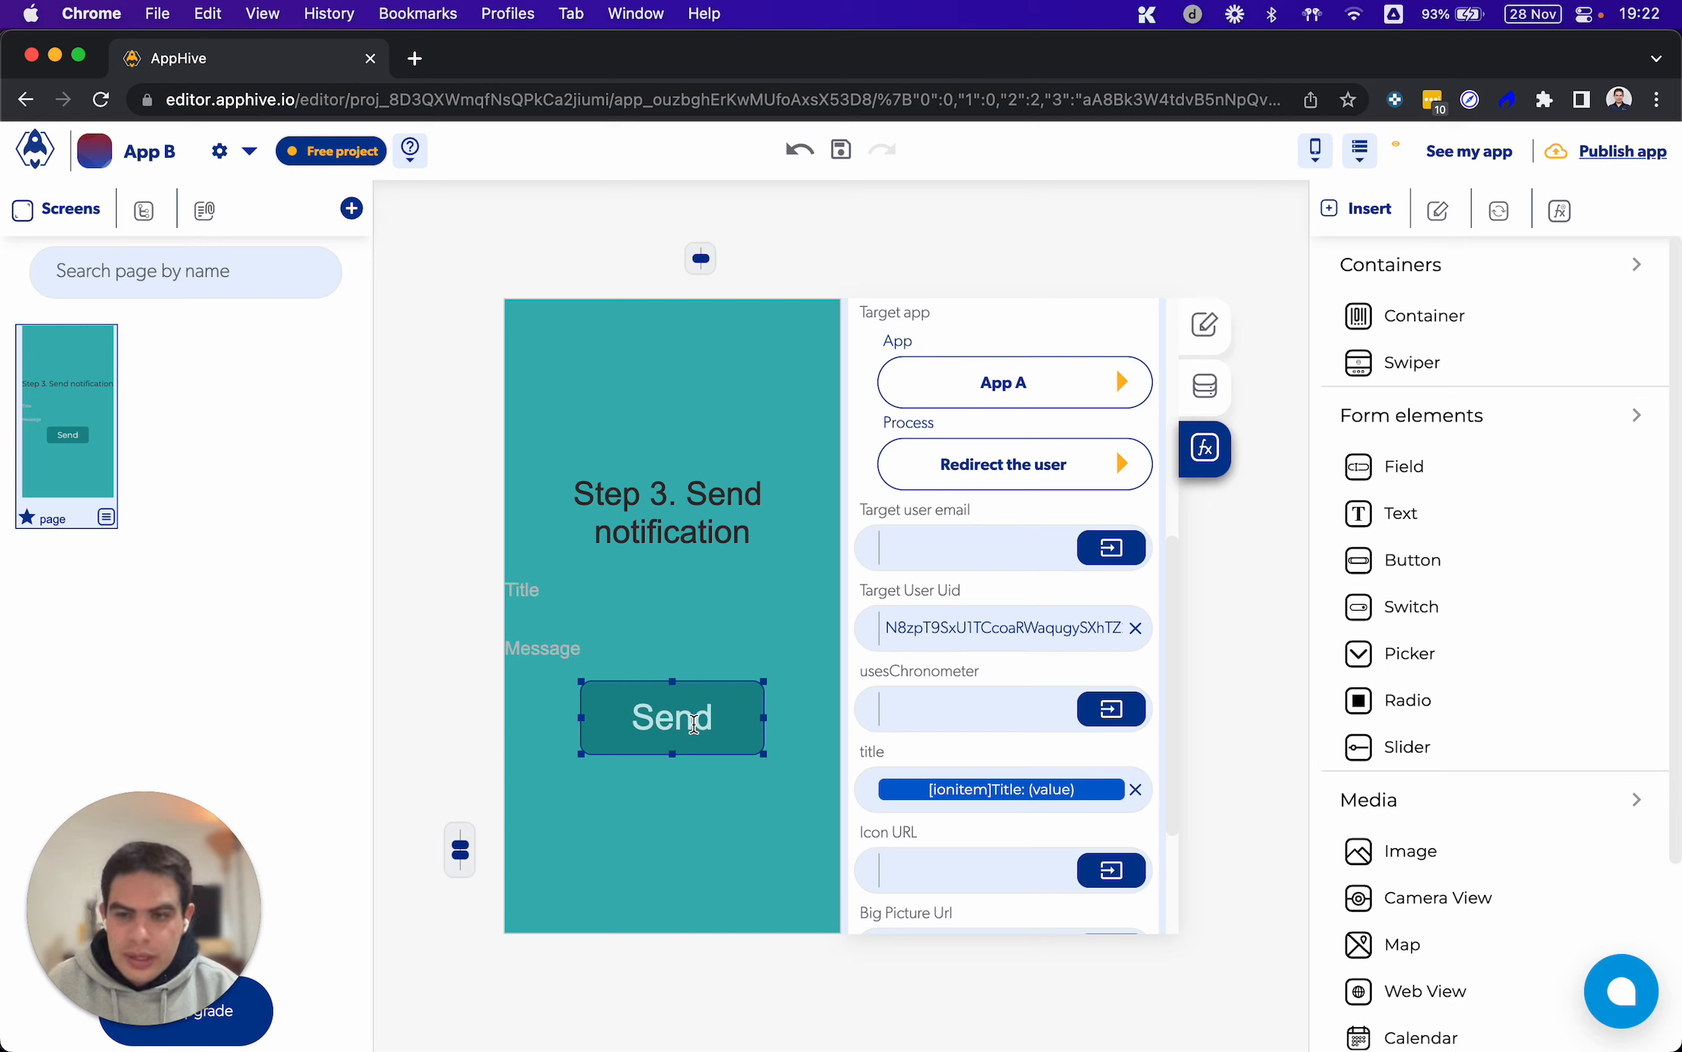
pyautogui.click(944, 671)
# Switch to the phone mirrored in QuickTime Player and replace the notification title with "Another notification"
pyautogui.moveTo(1072, 1011)
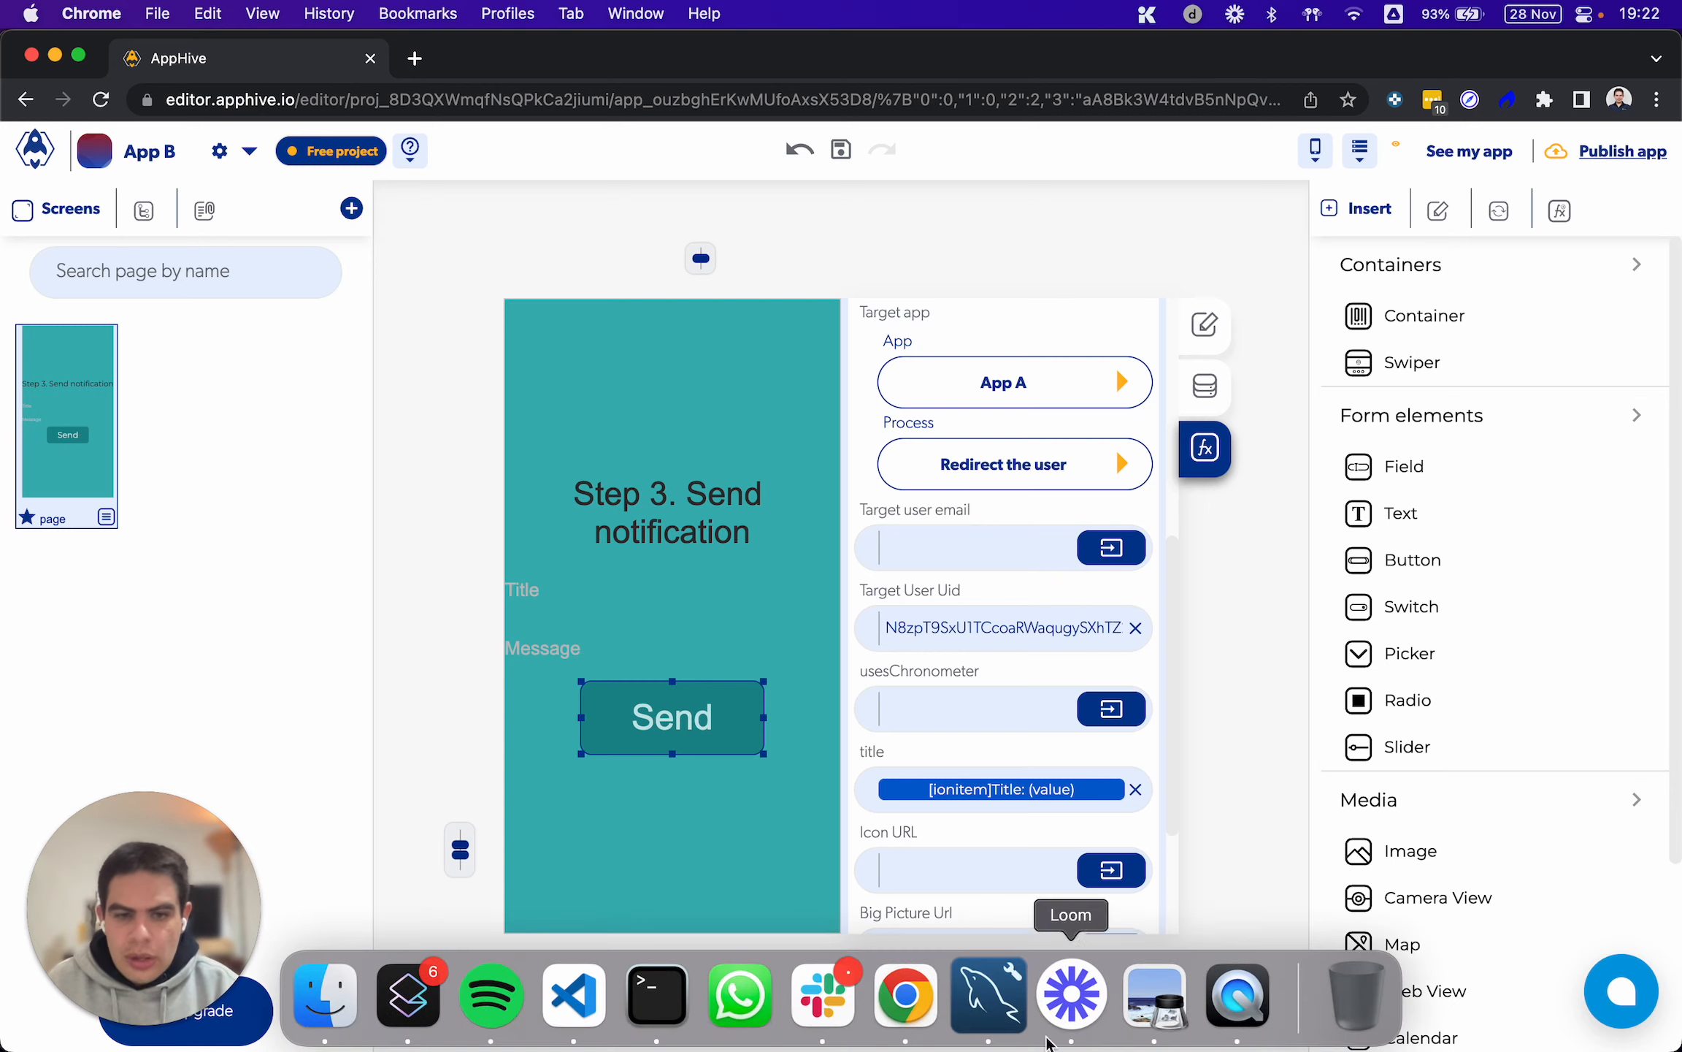
pyautogui.click(1236, 986)
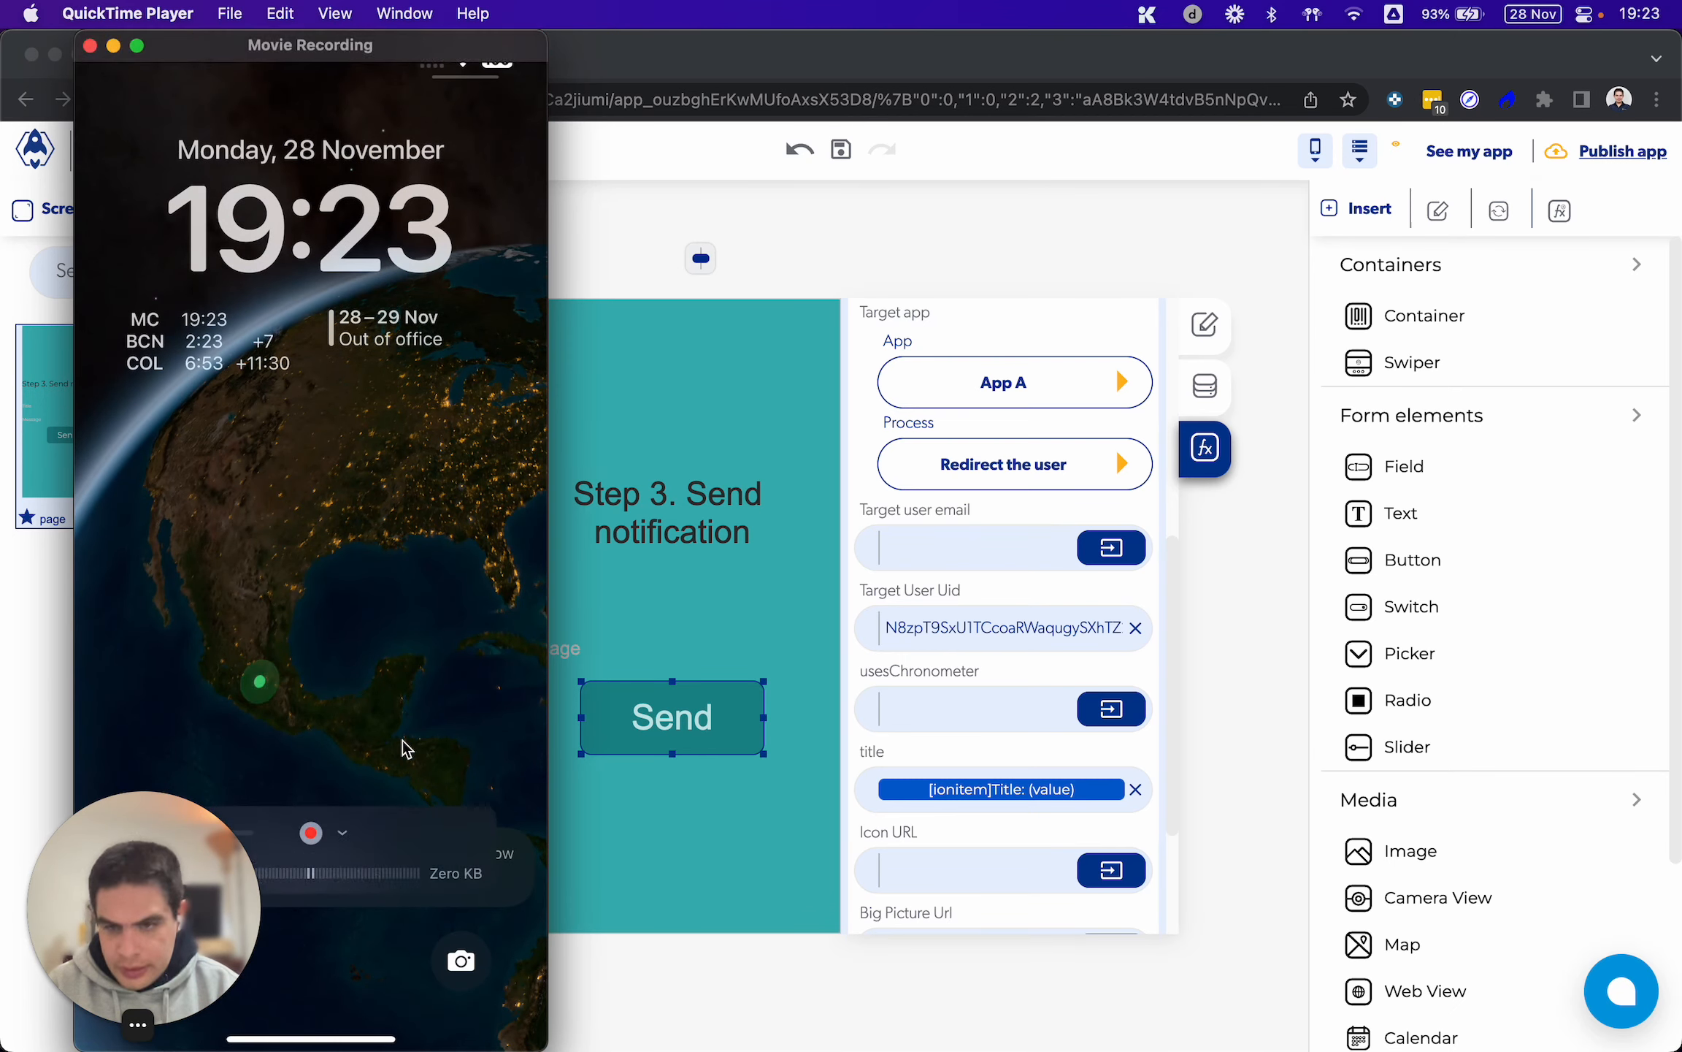
pyautogui.moveTo(187, 831); pyautogui.dragTo(966, 821)
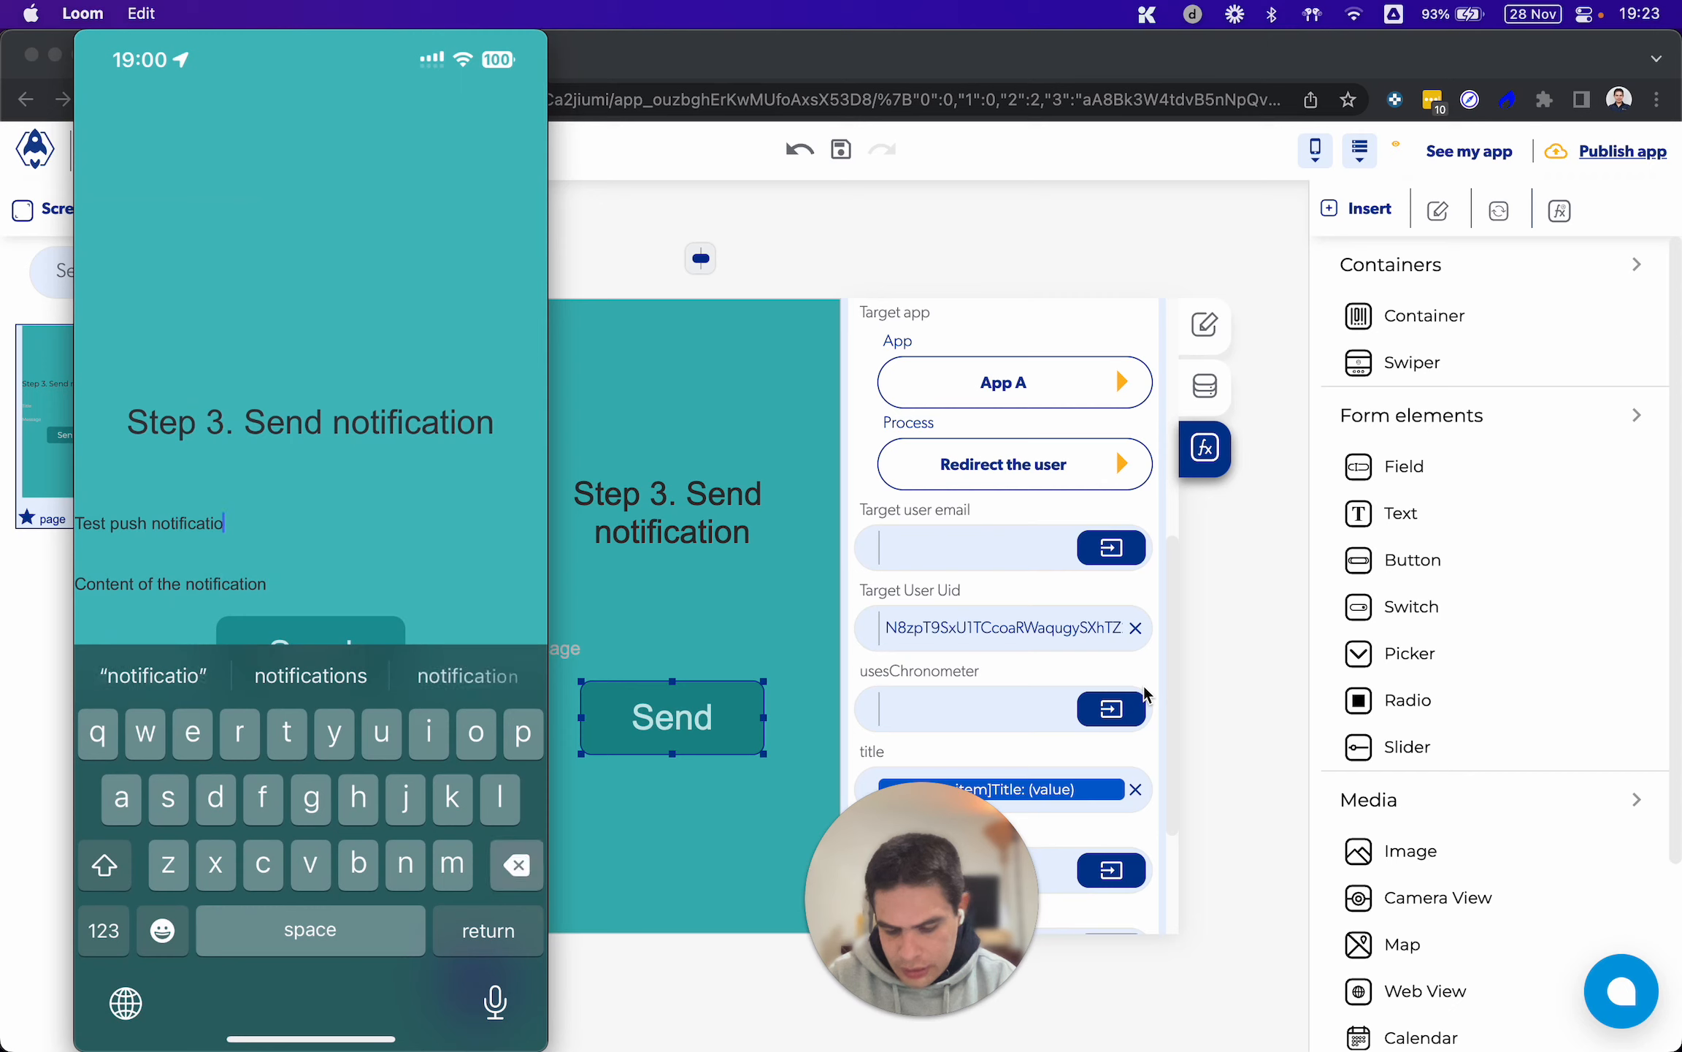
pyautogui.press('BackSpace')
pyautogui.press('BackSpace')
pyautogui.press('BackSpace')
pyautogui.press('BackSpace')
pyautogui.press('BackSpace')
pyautogui.press('BackSpace')
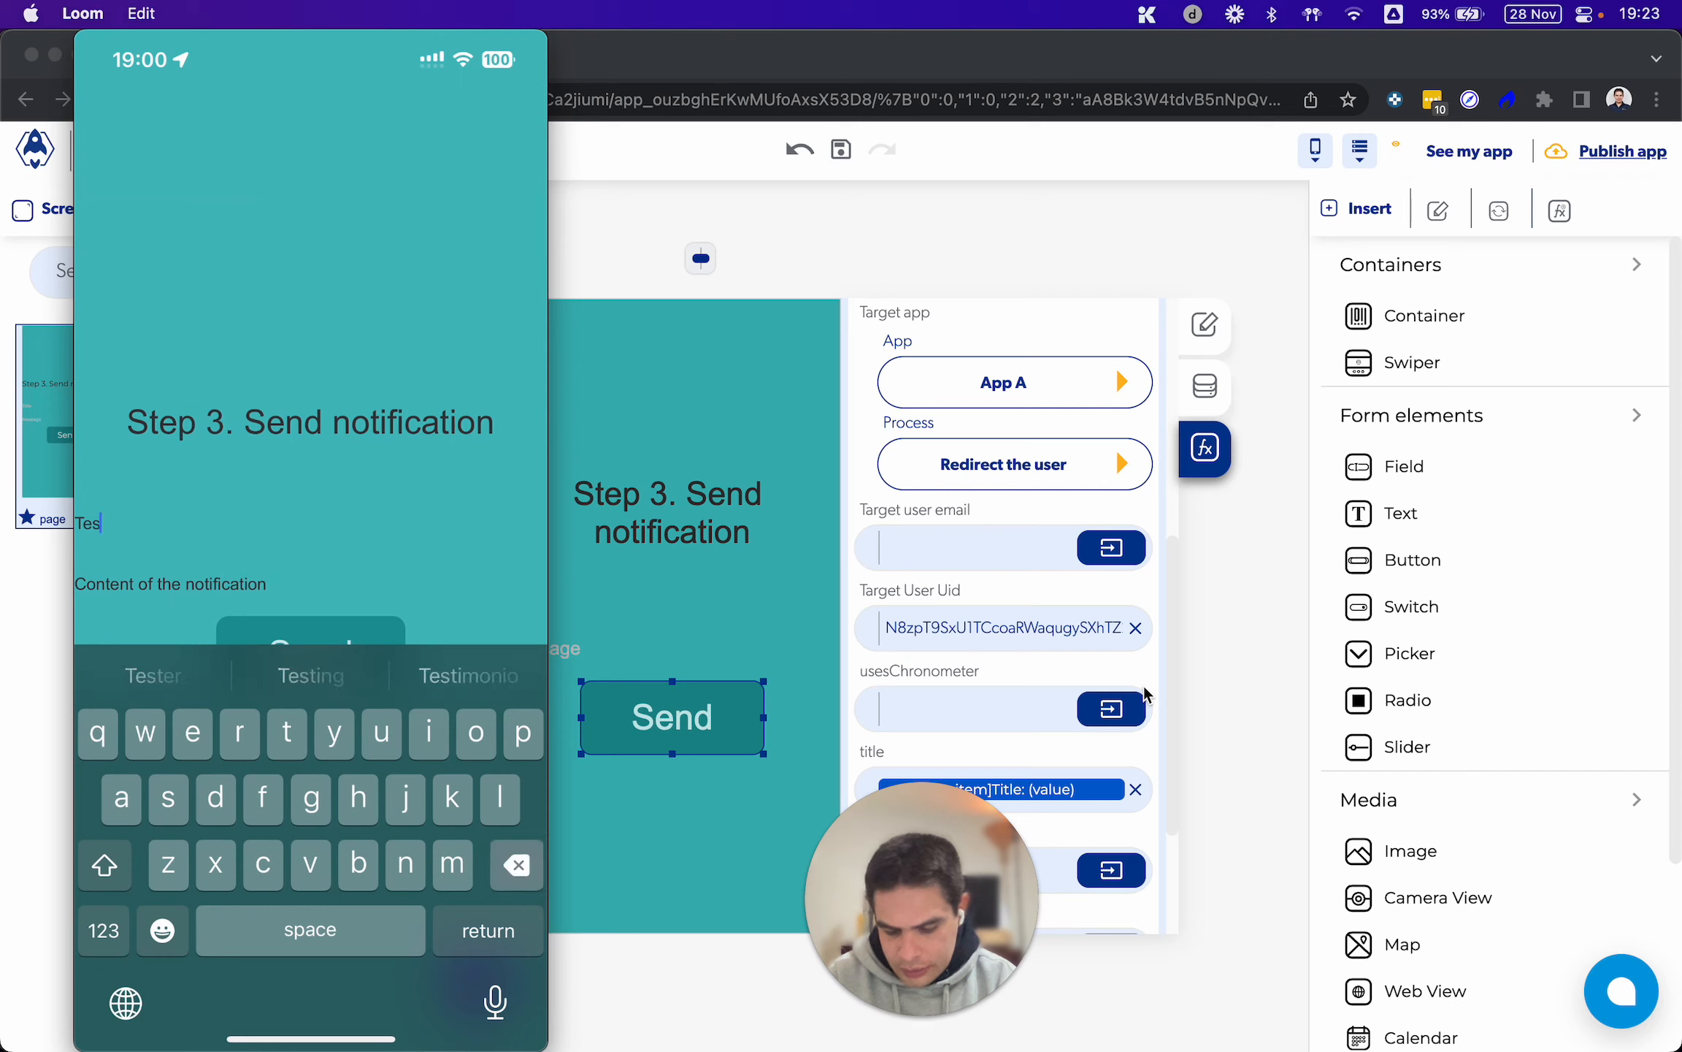
pyautogui.write('Another')
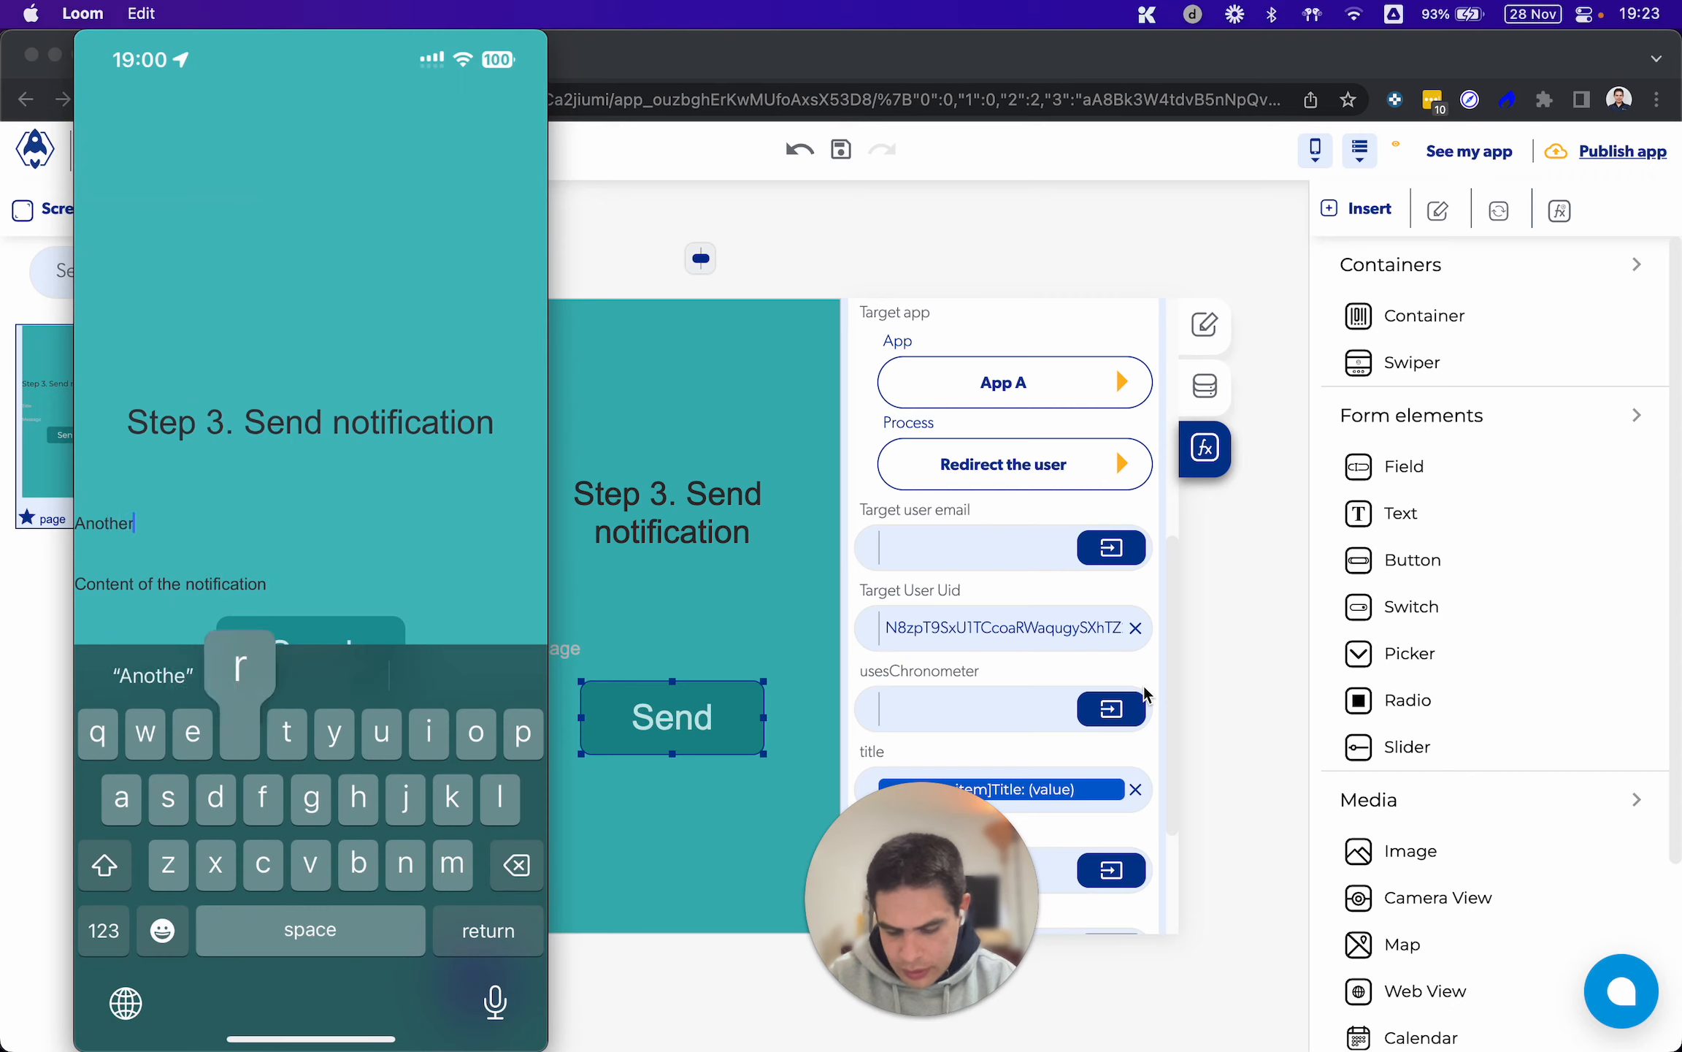
pyautogui.write(' notification')
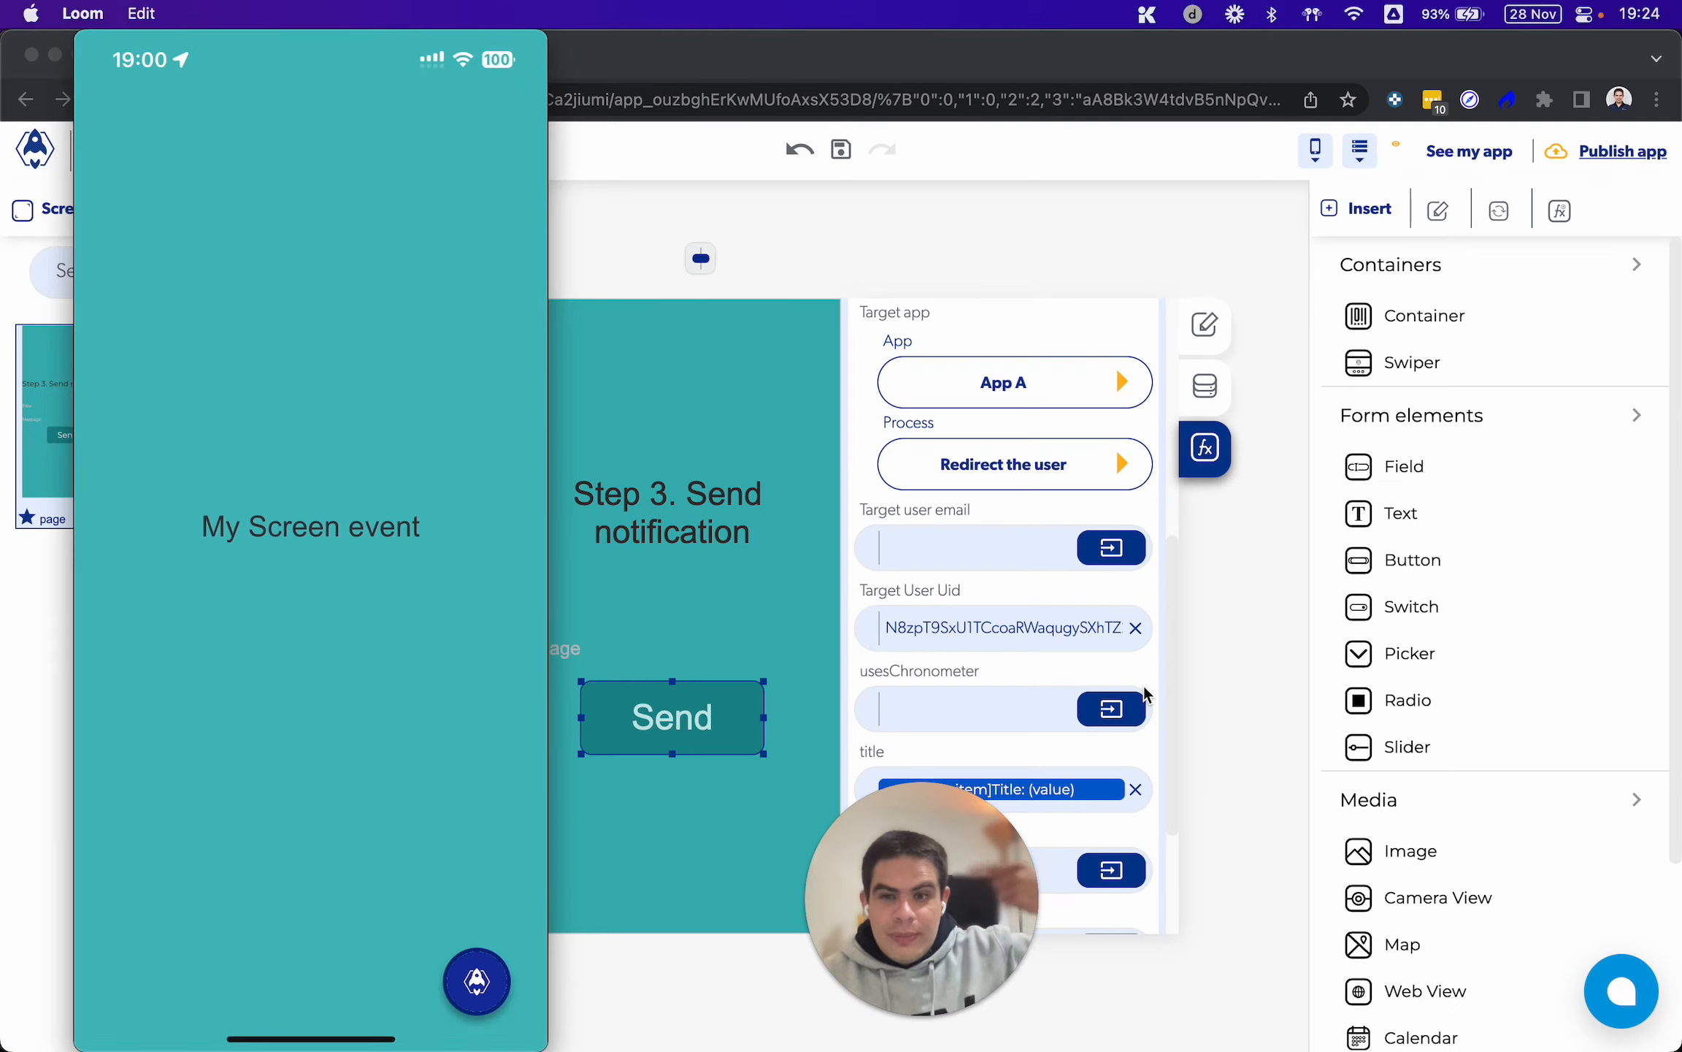
# Return to AppHive, open App A's Step 3 screen, and compare it with the mirrored phone in QuickTime Player
pyautogui.click(1056, 249)
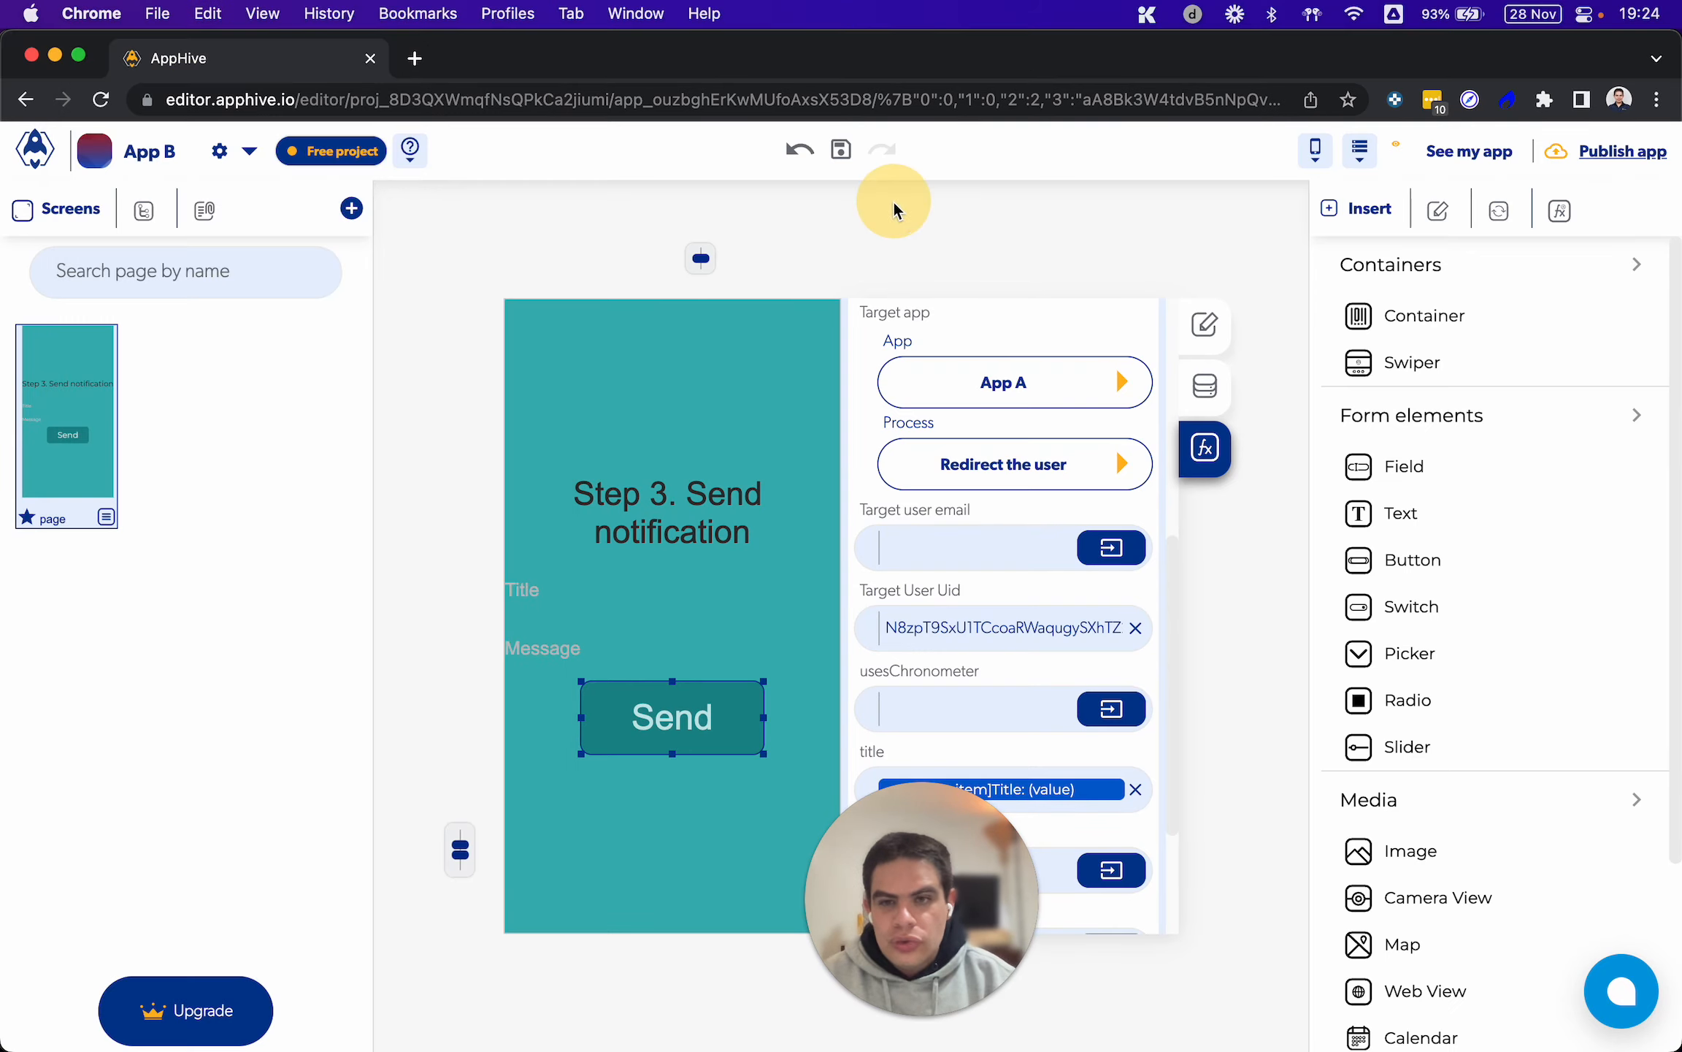
pyautogui.click(40, 150)
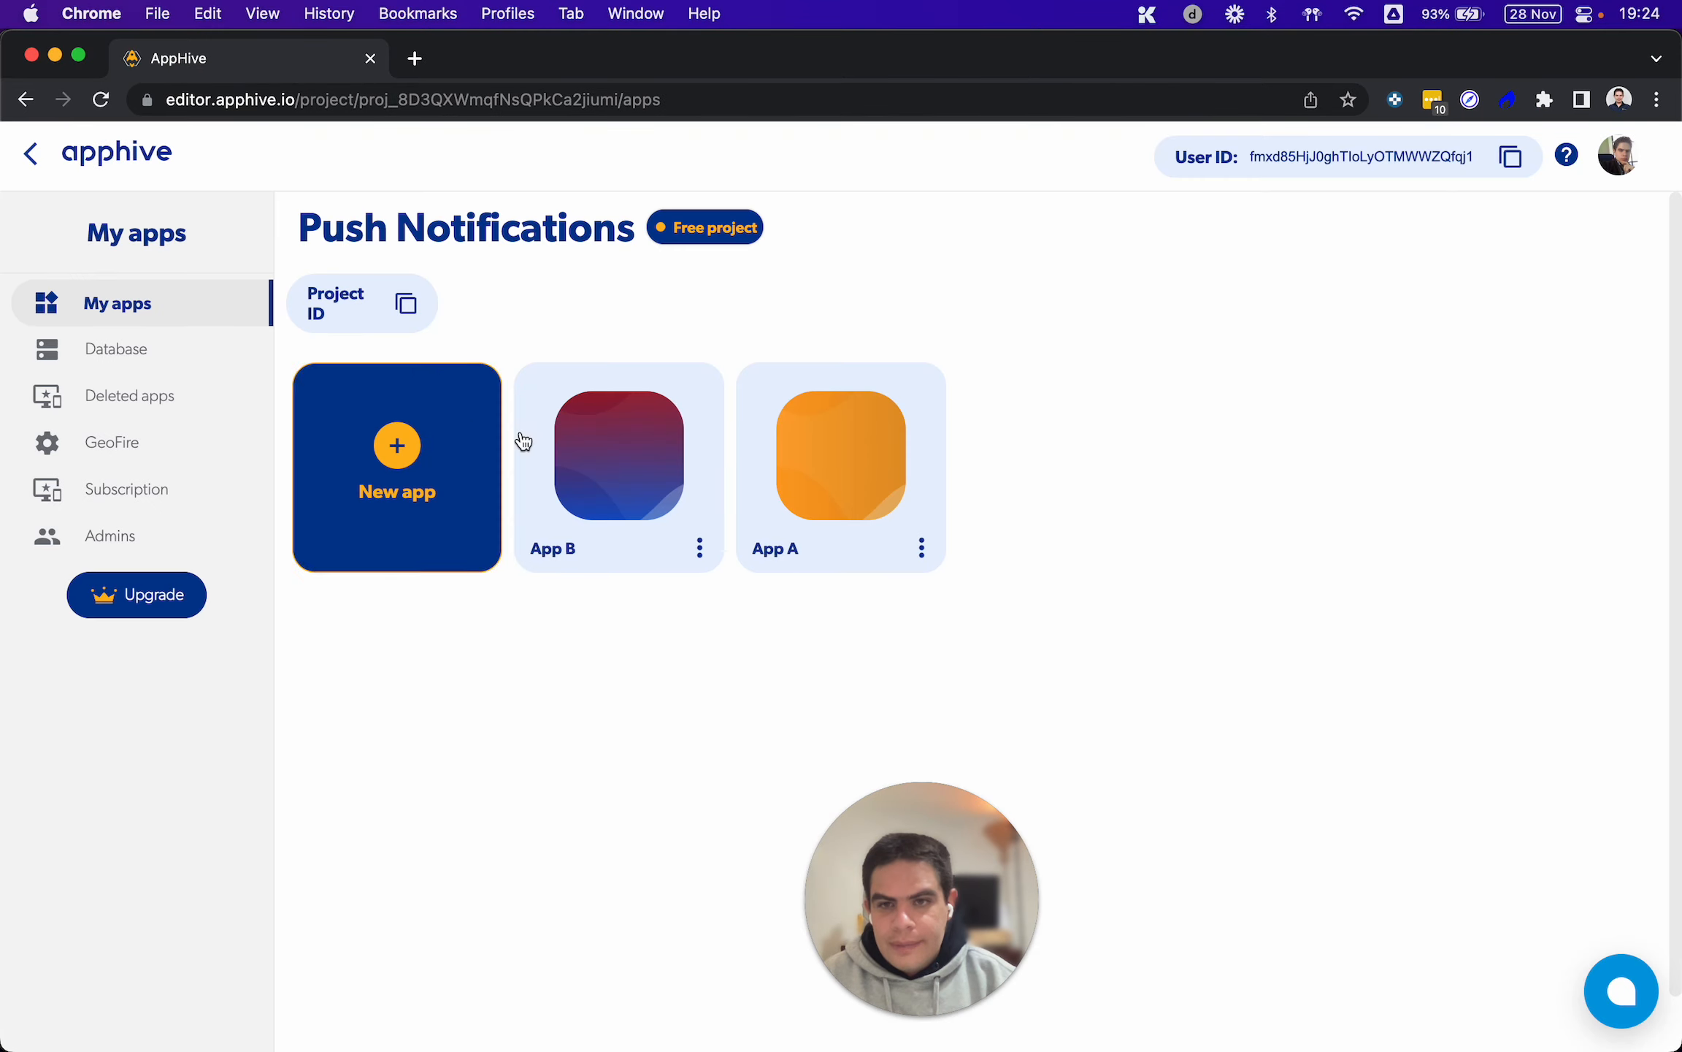
pyautogui.click(826, 444)
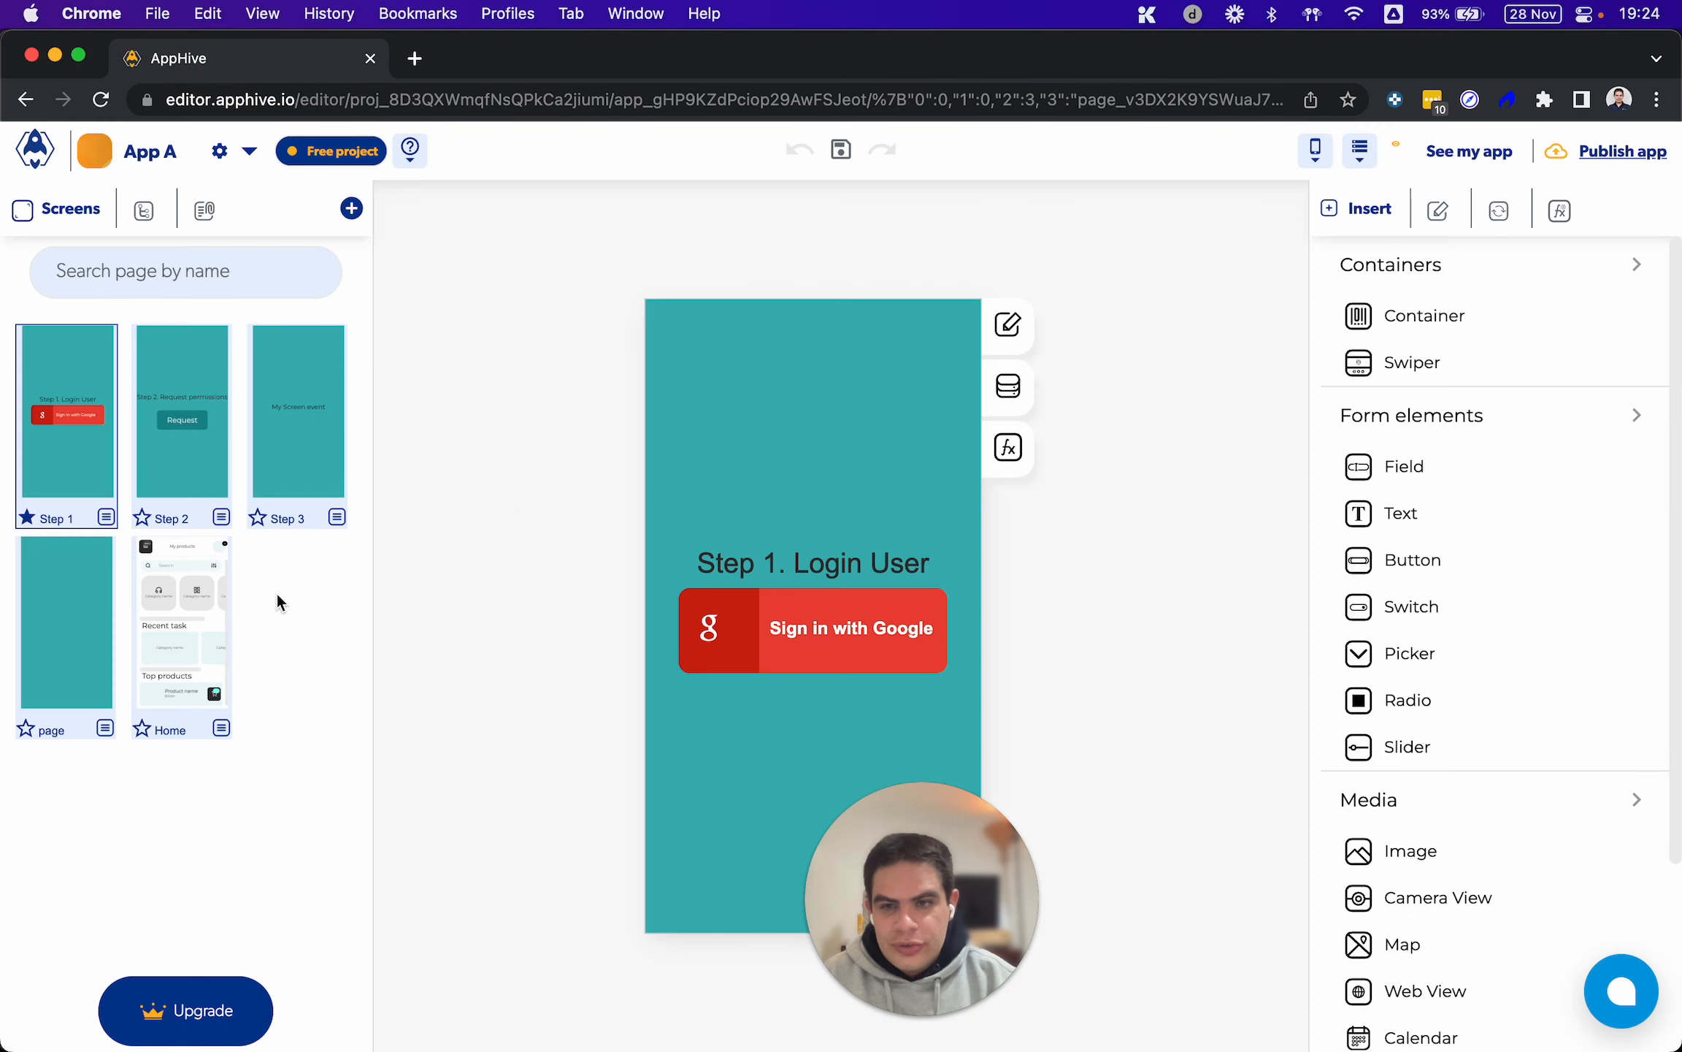
pyautogui.click(283, 446)
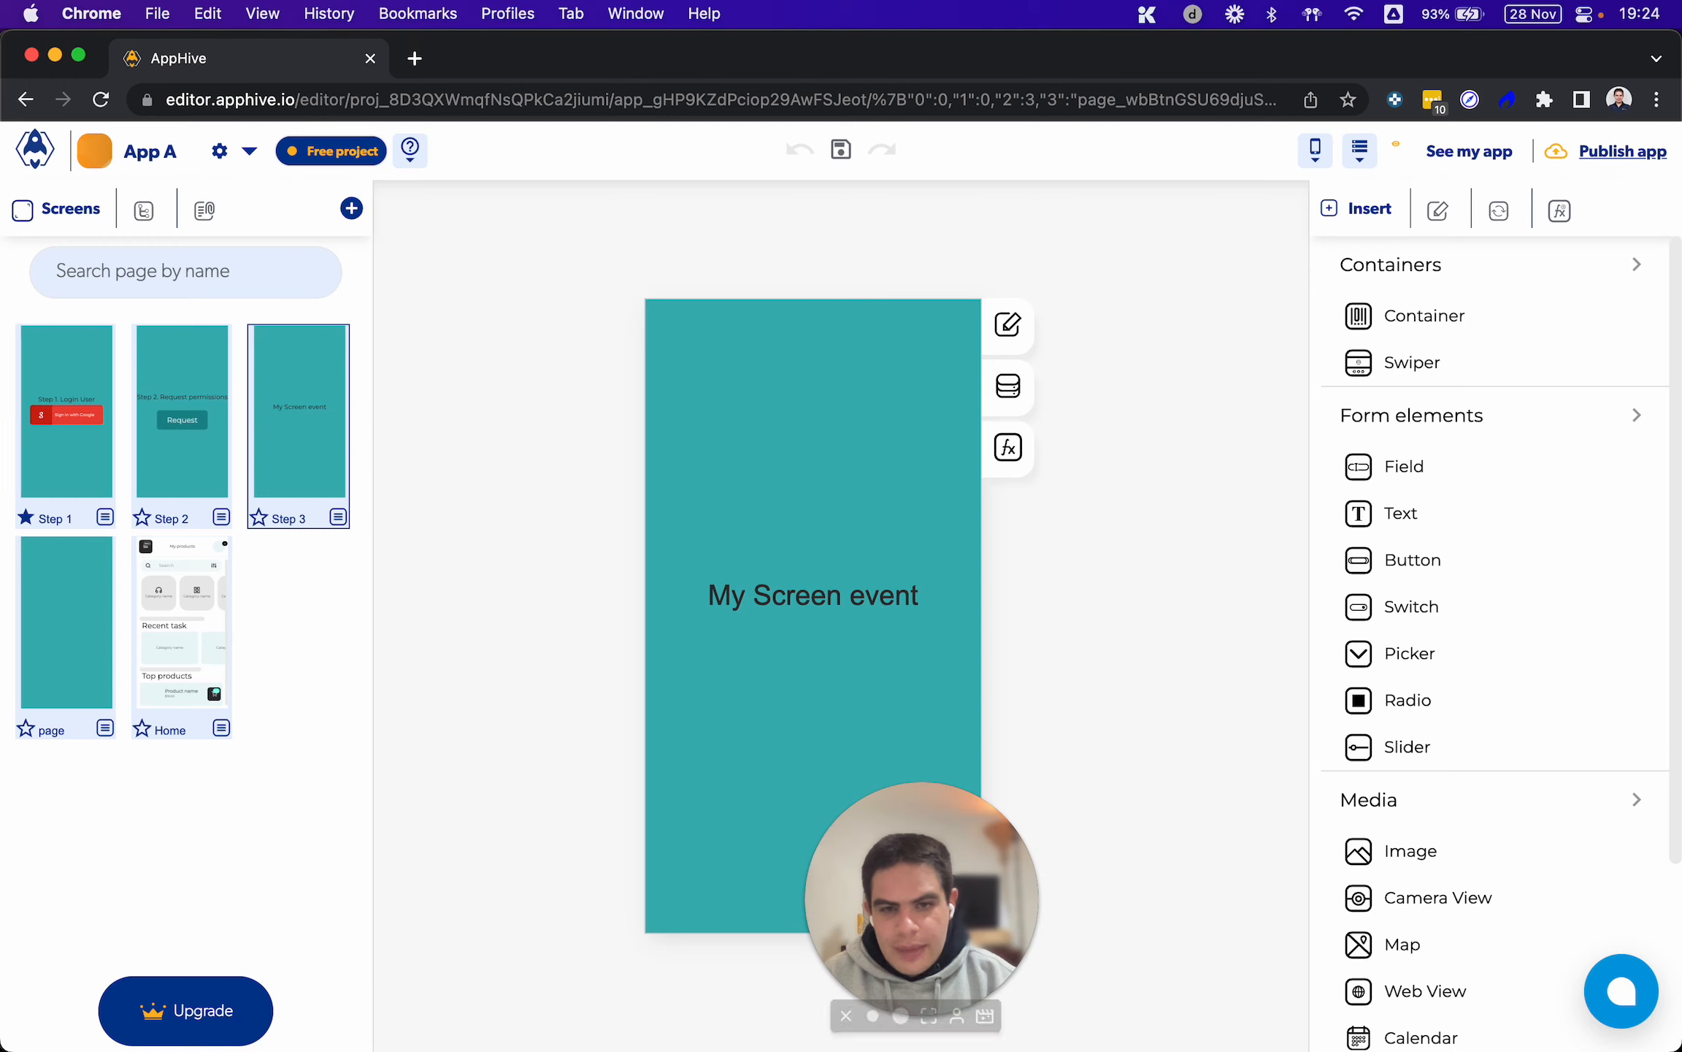
pyautogui.click(1214, 988)
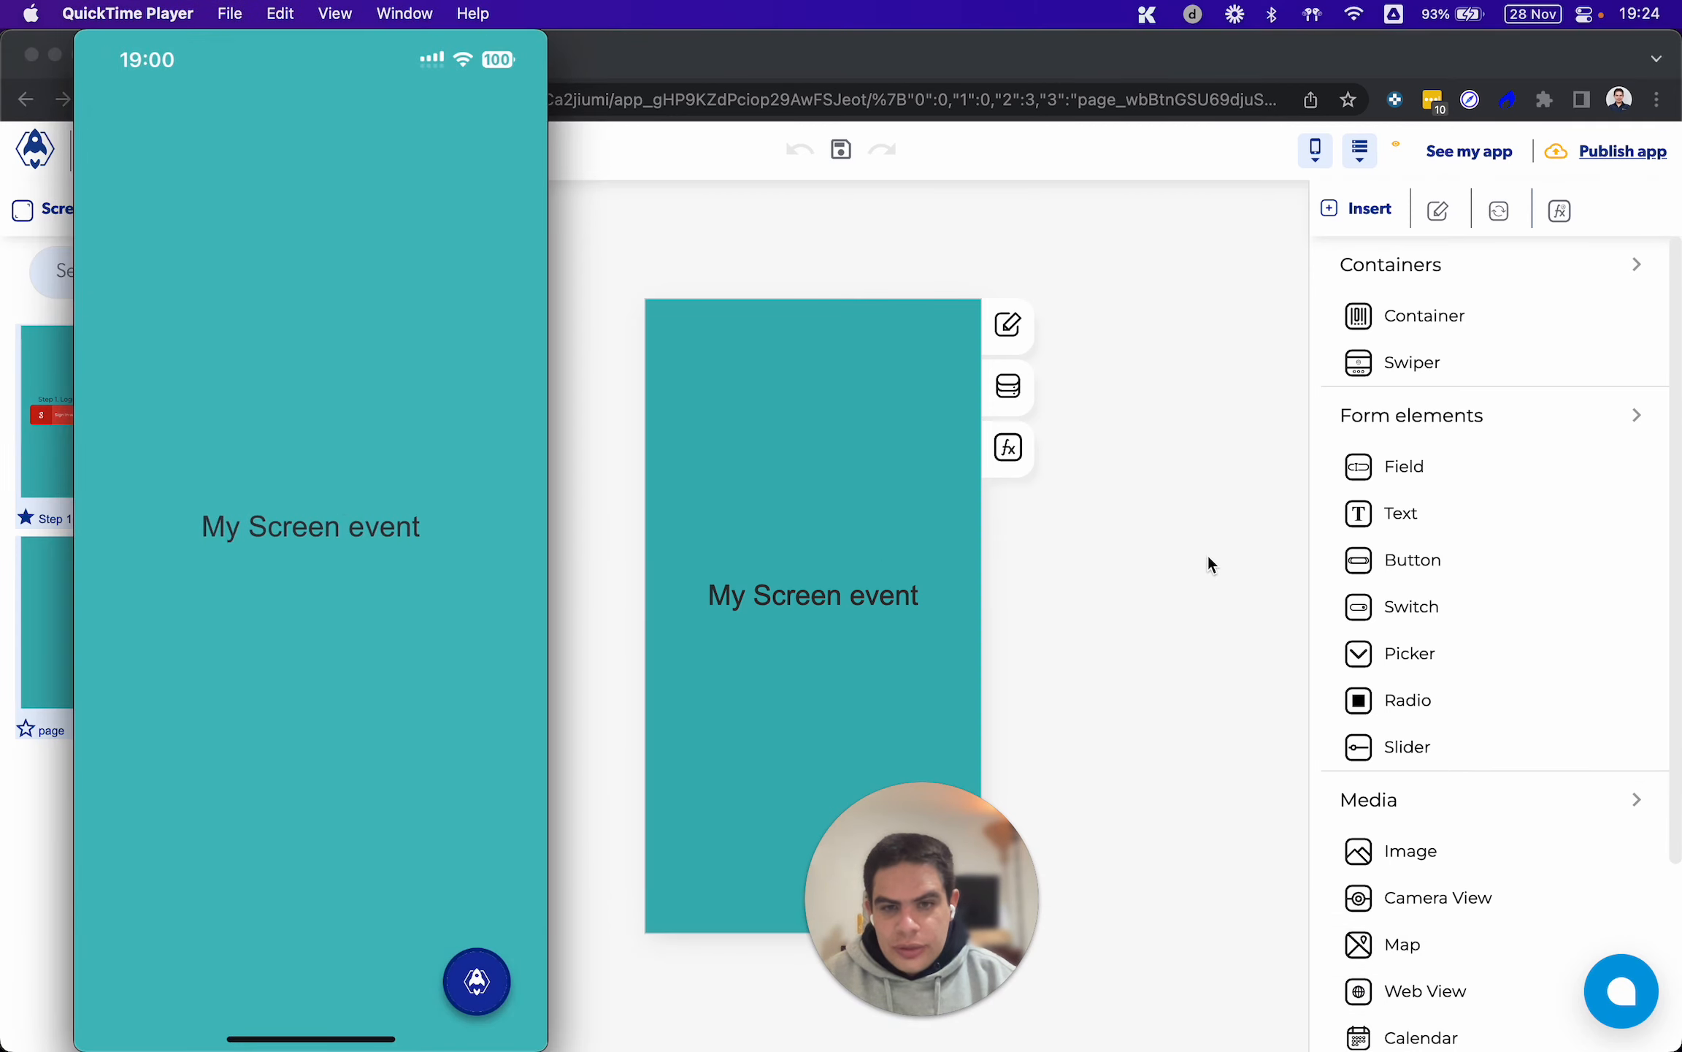
pyautogui.click(1086, 543)
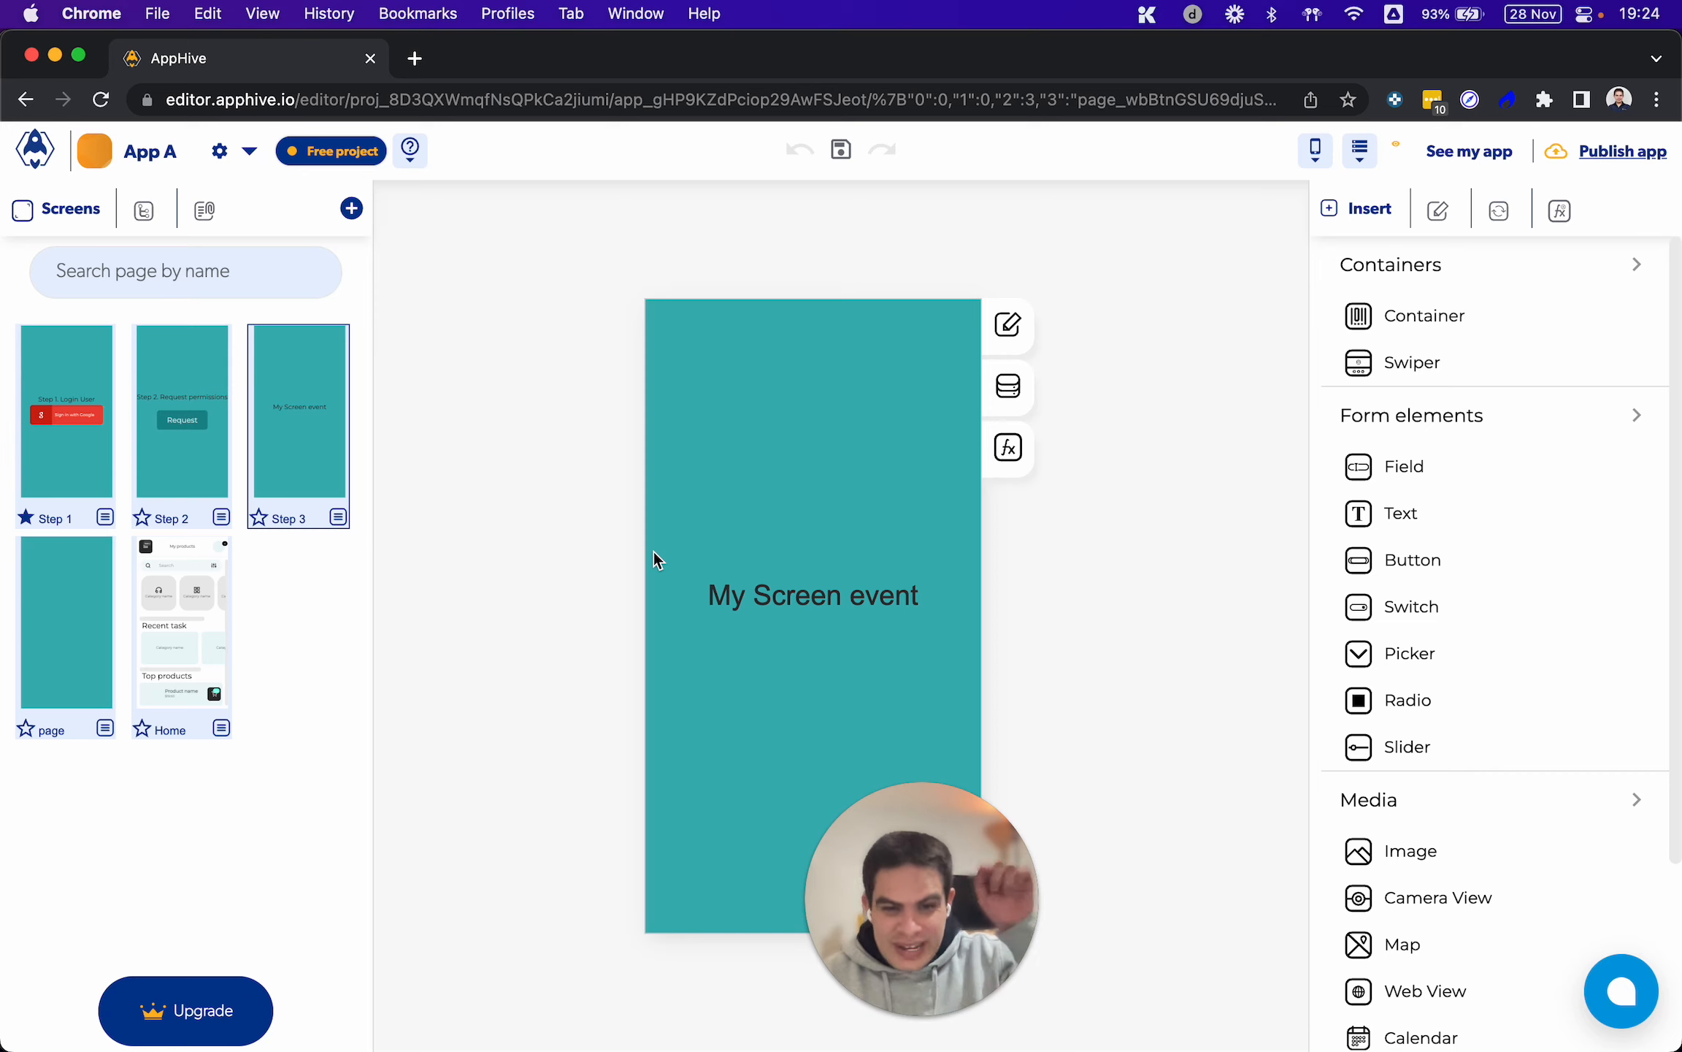
# Add a Send Alert titled "Hi!!" before Replace screen in App A's "Redirect the user" process
pyautogui.click(1559, 212)
pyautogui.click(1599, 389)
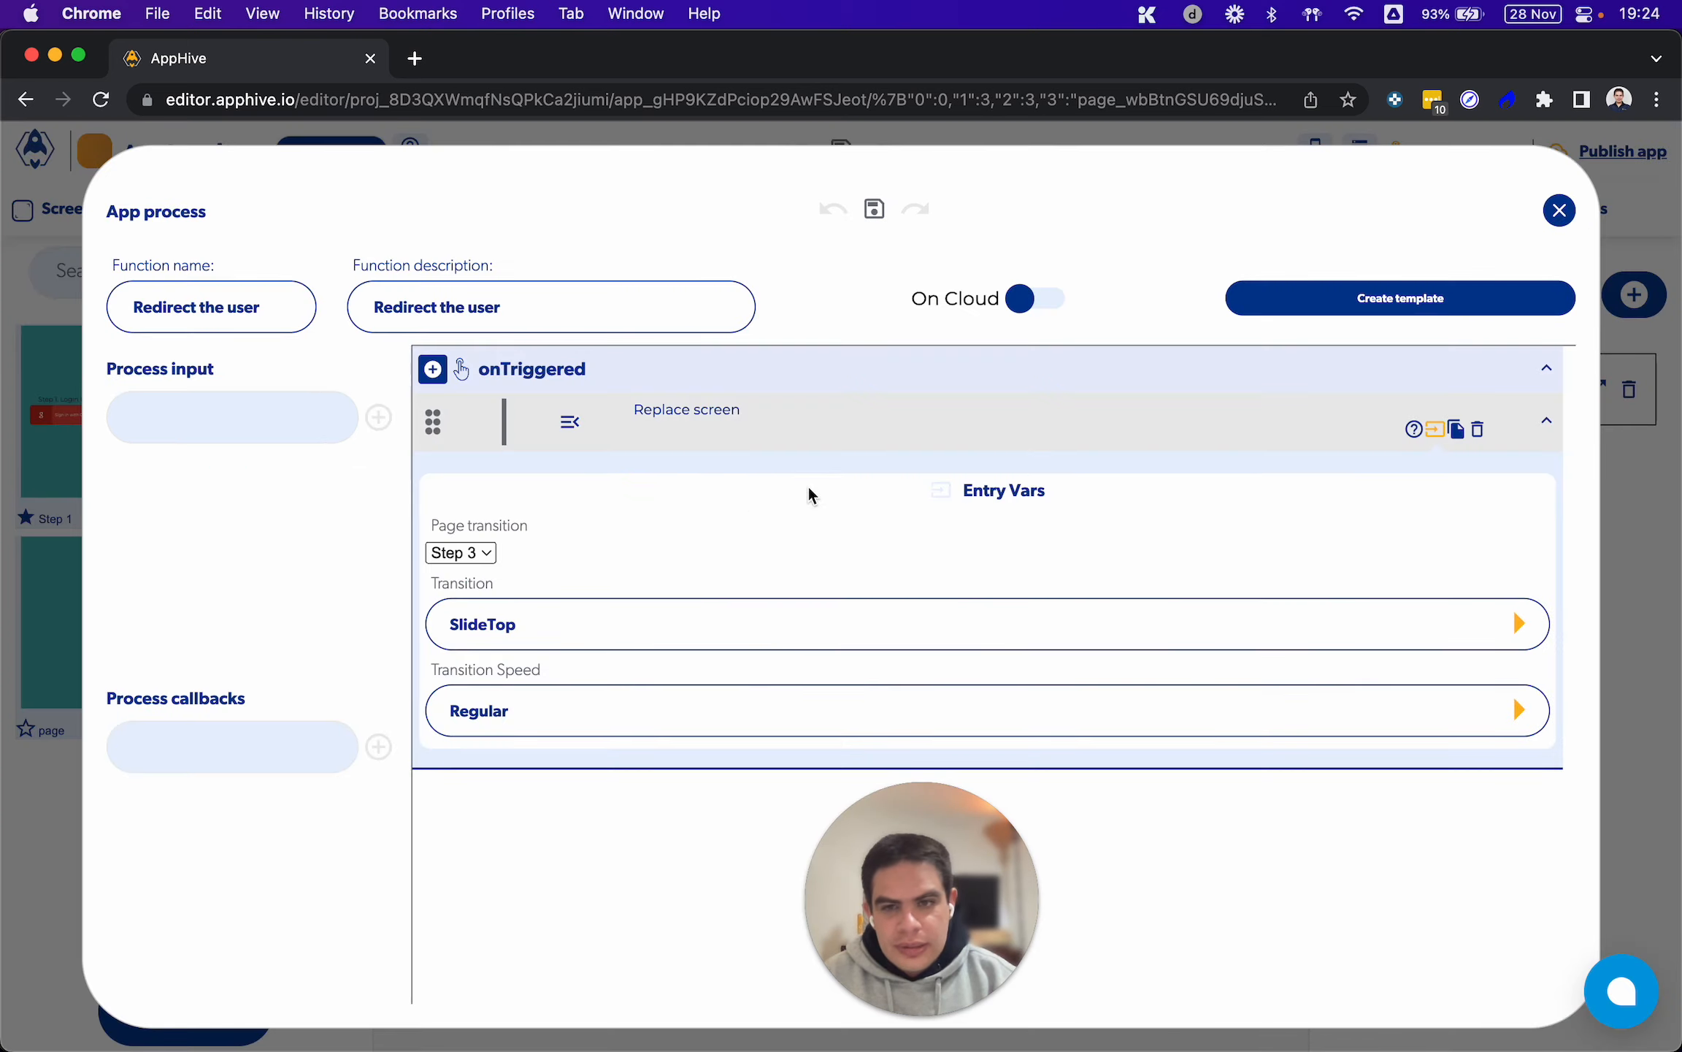
pyautogui.click(433, 369)
pyautogui.moveTo(431, 649)
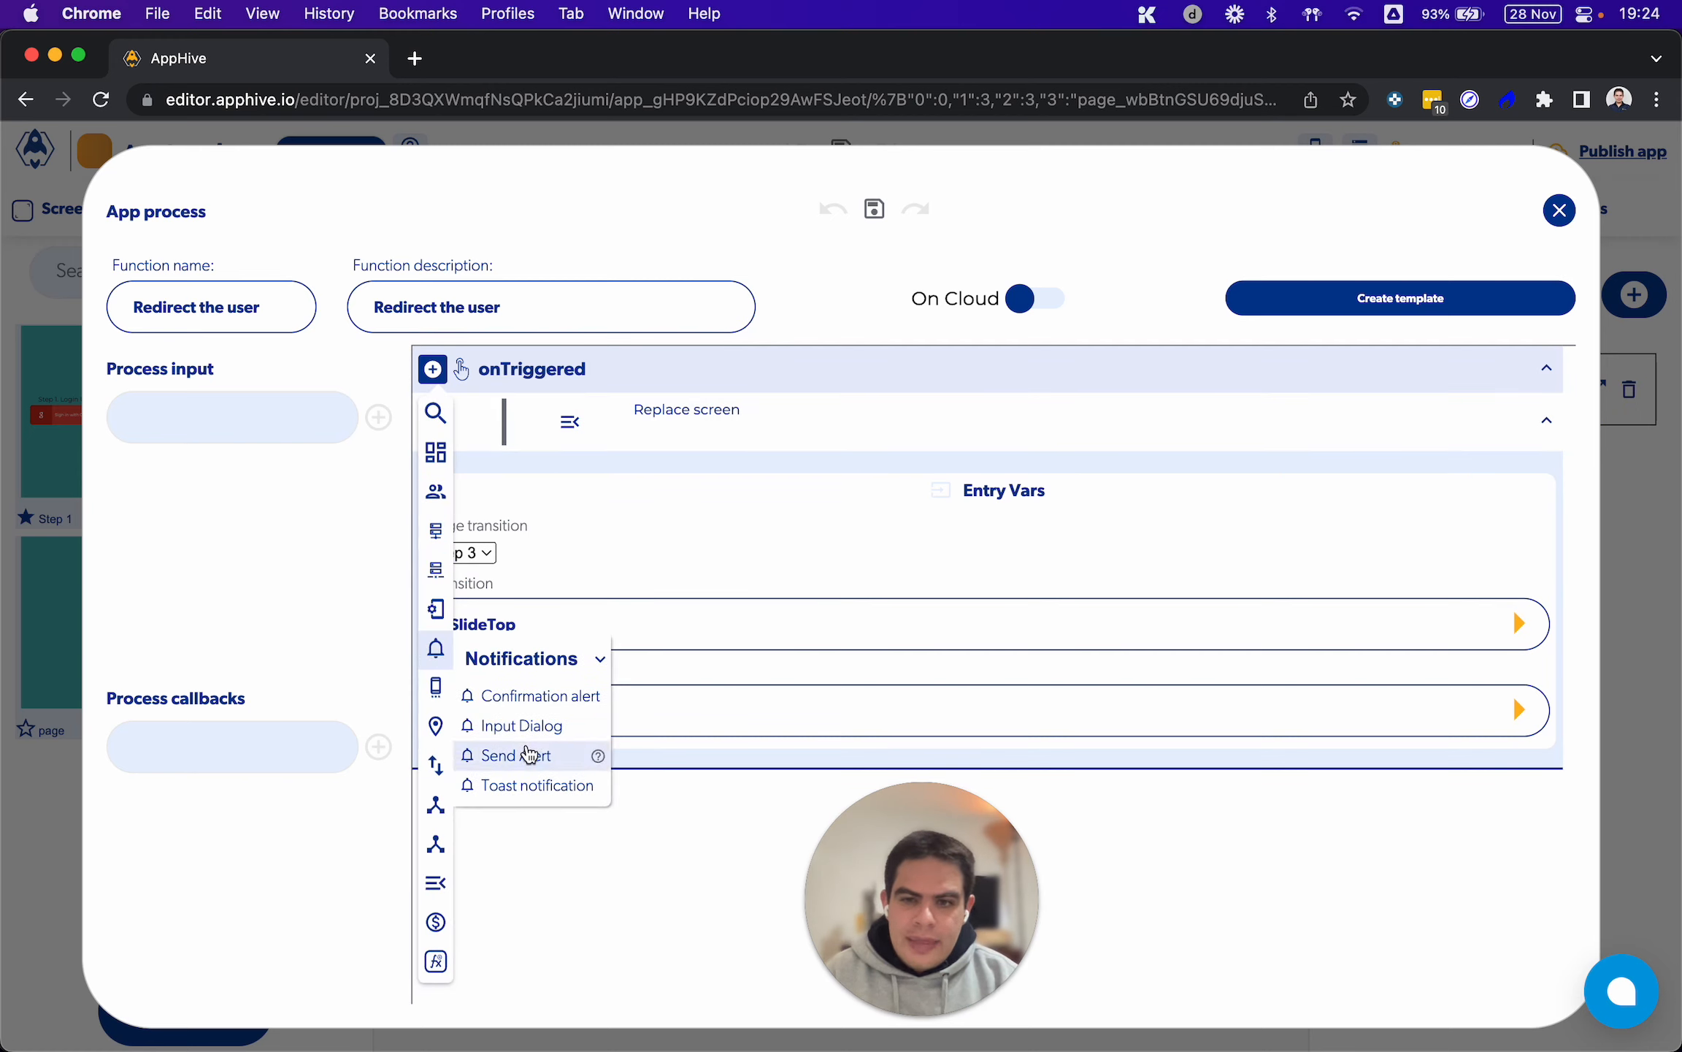
pyautogui.click(516, 755)
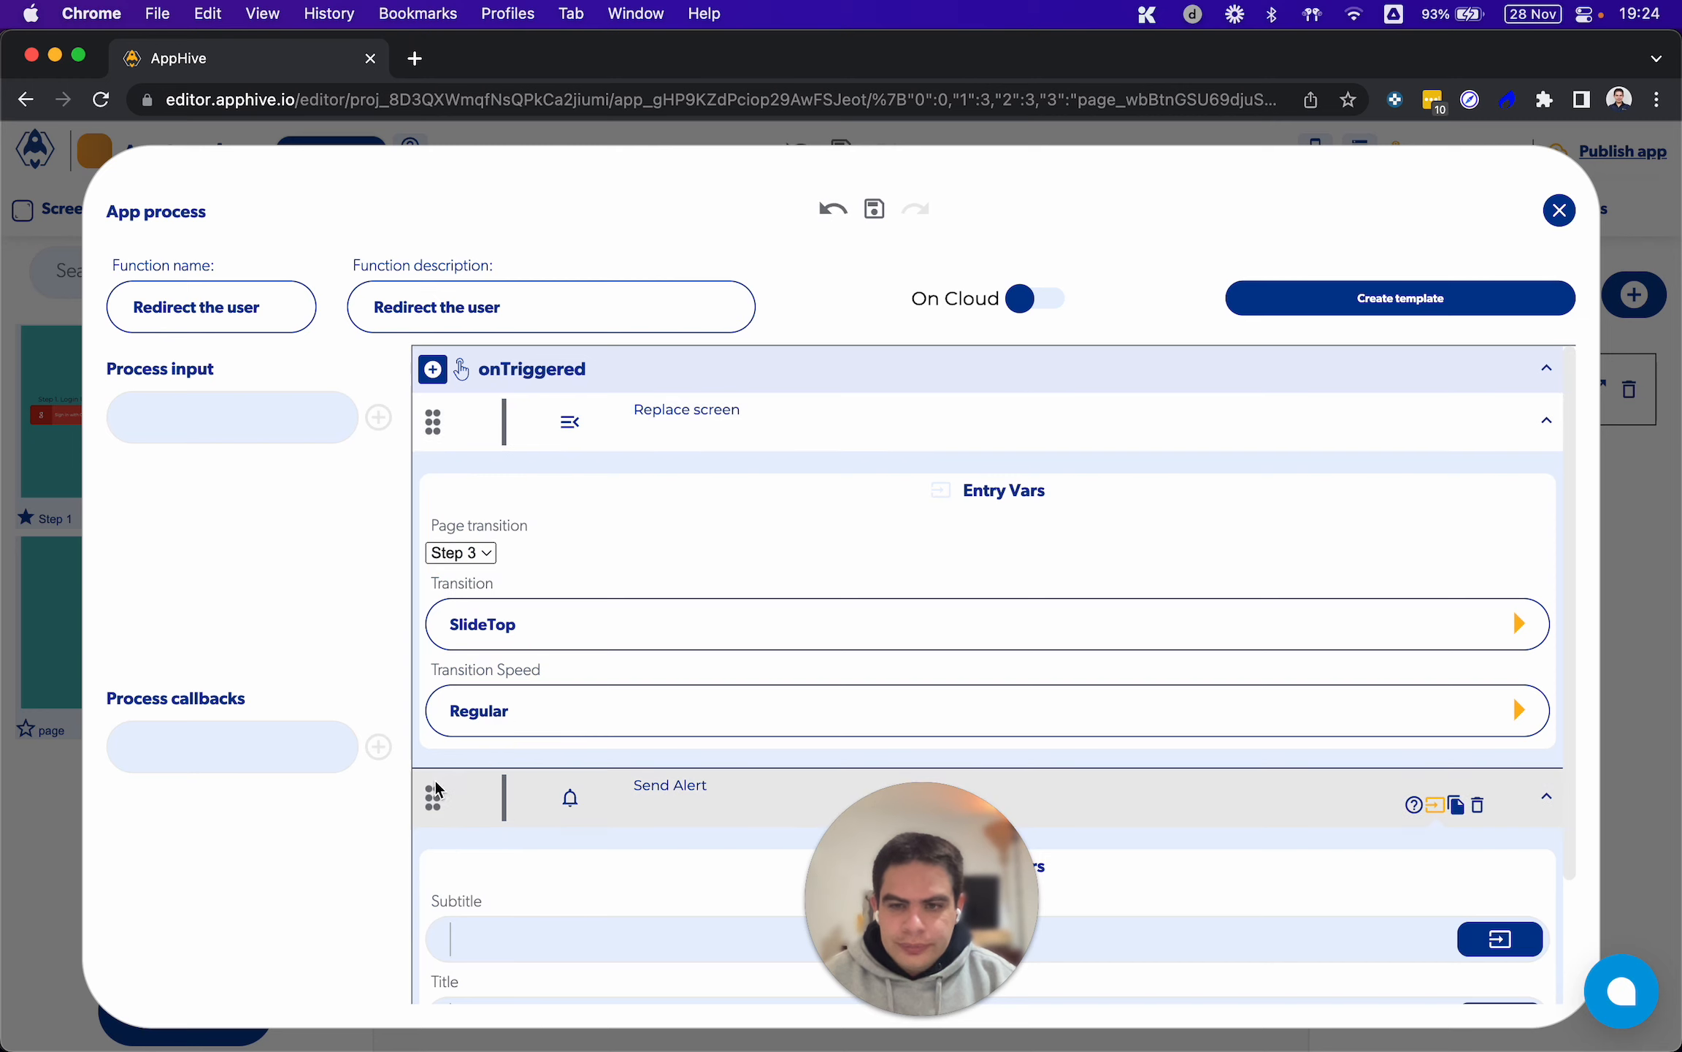
pyautogui.moveTo(433, 797); pyautogui.dragTo(428, 425)
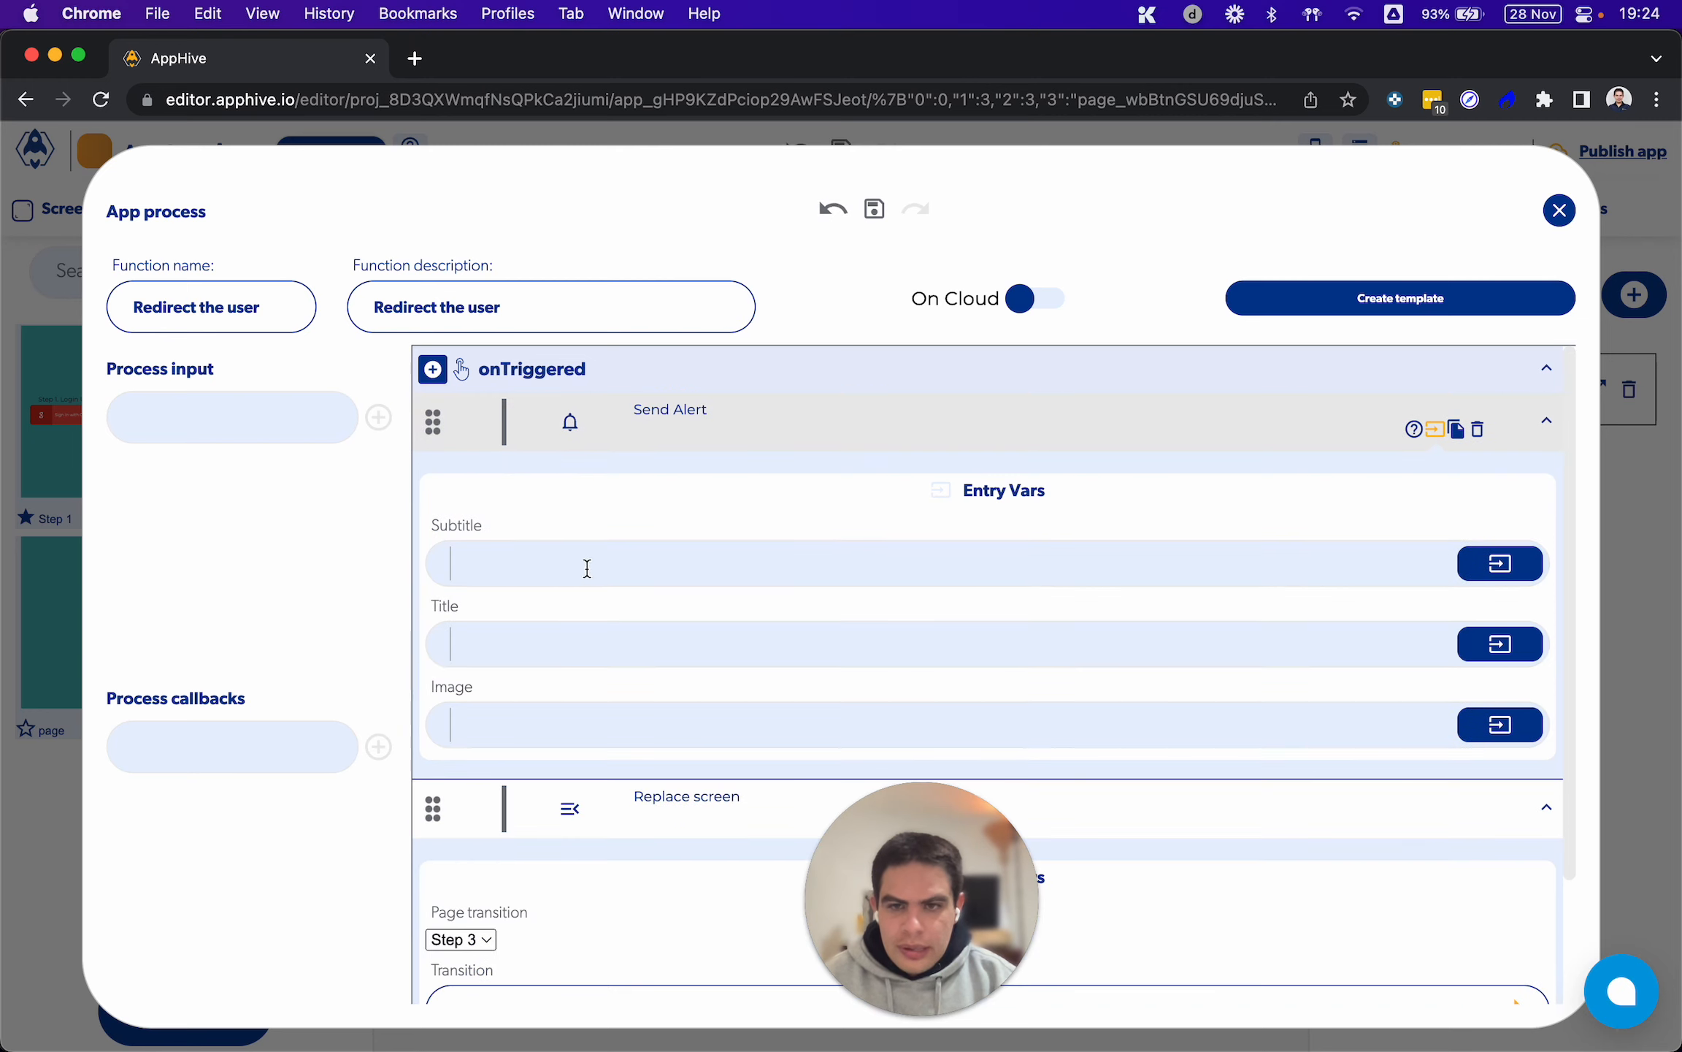
pyautogui.click(522, 637)
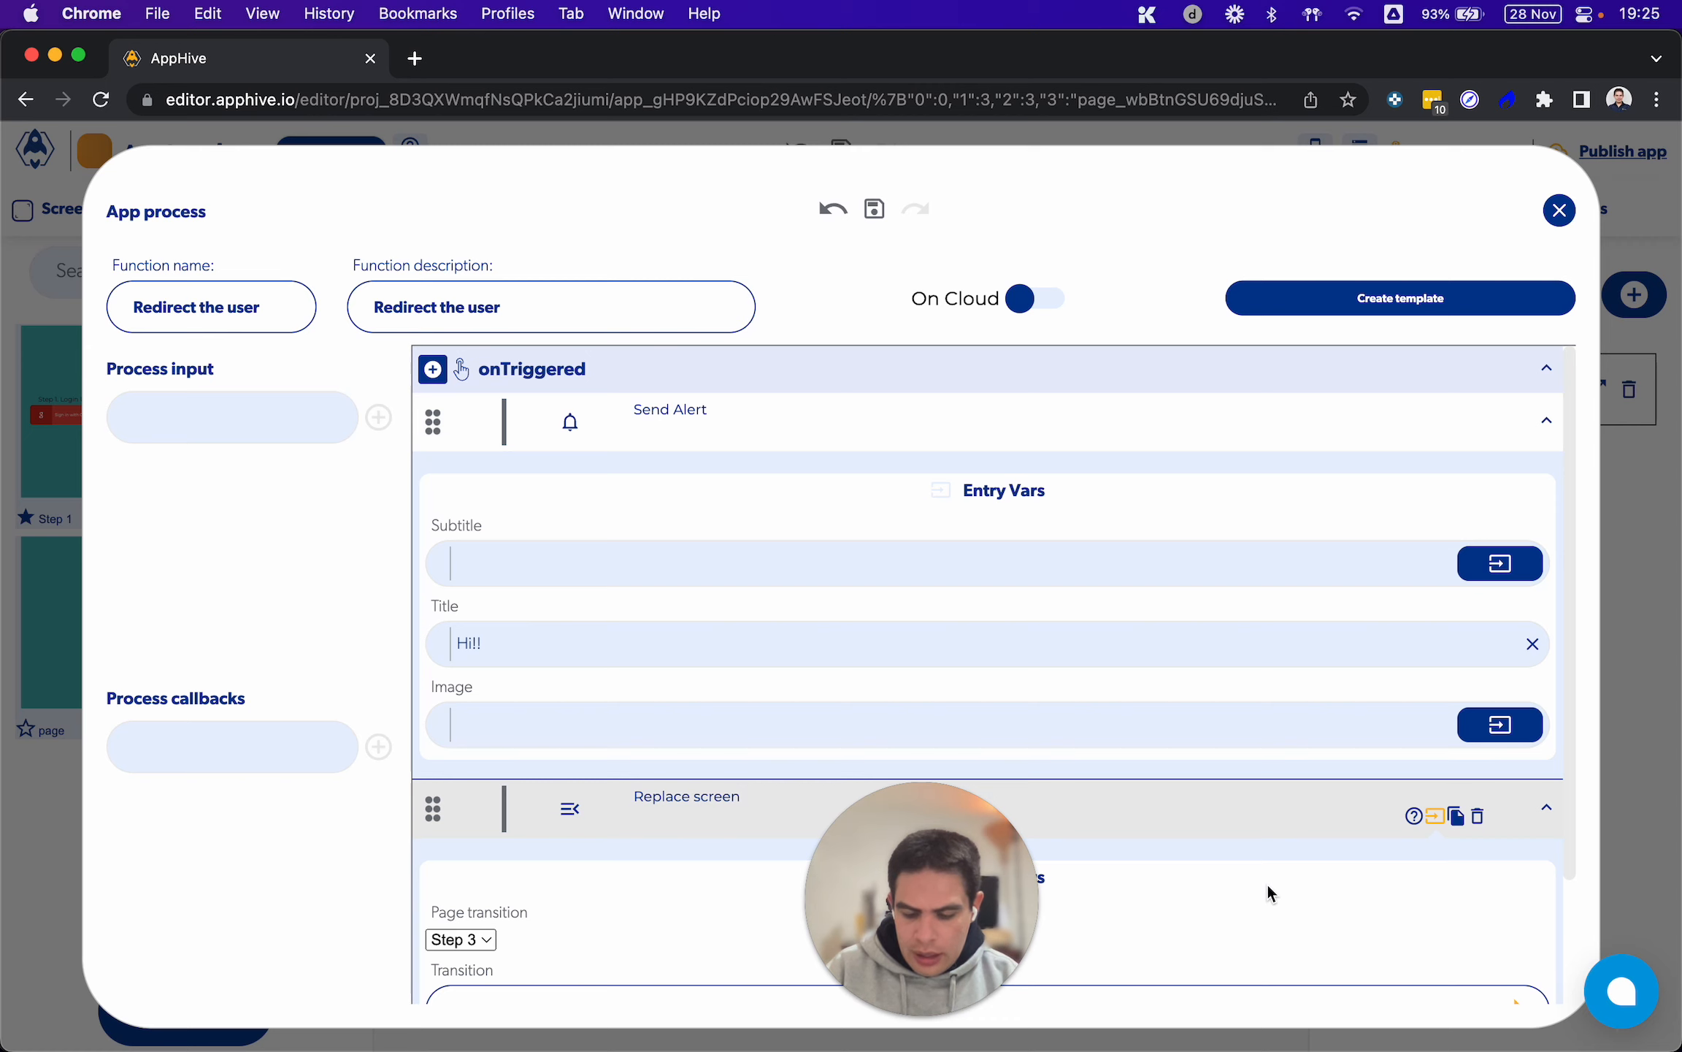
pyautogui.moveTo(1135, 1041)
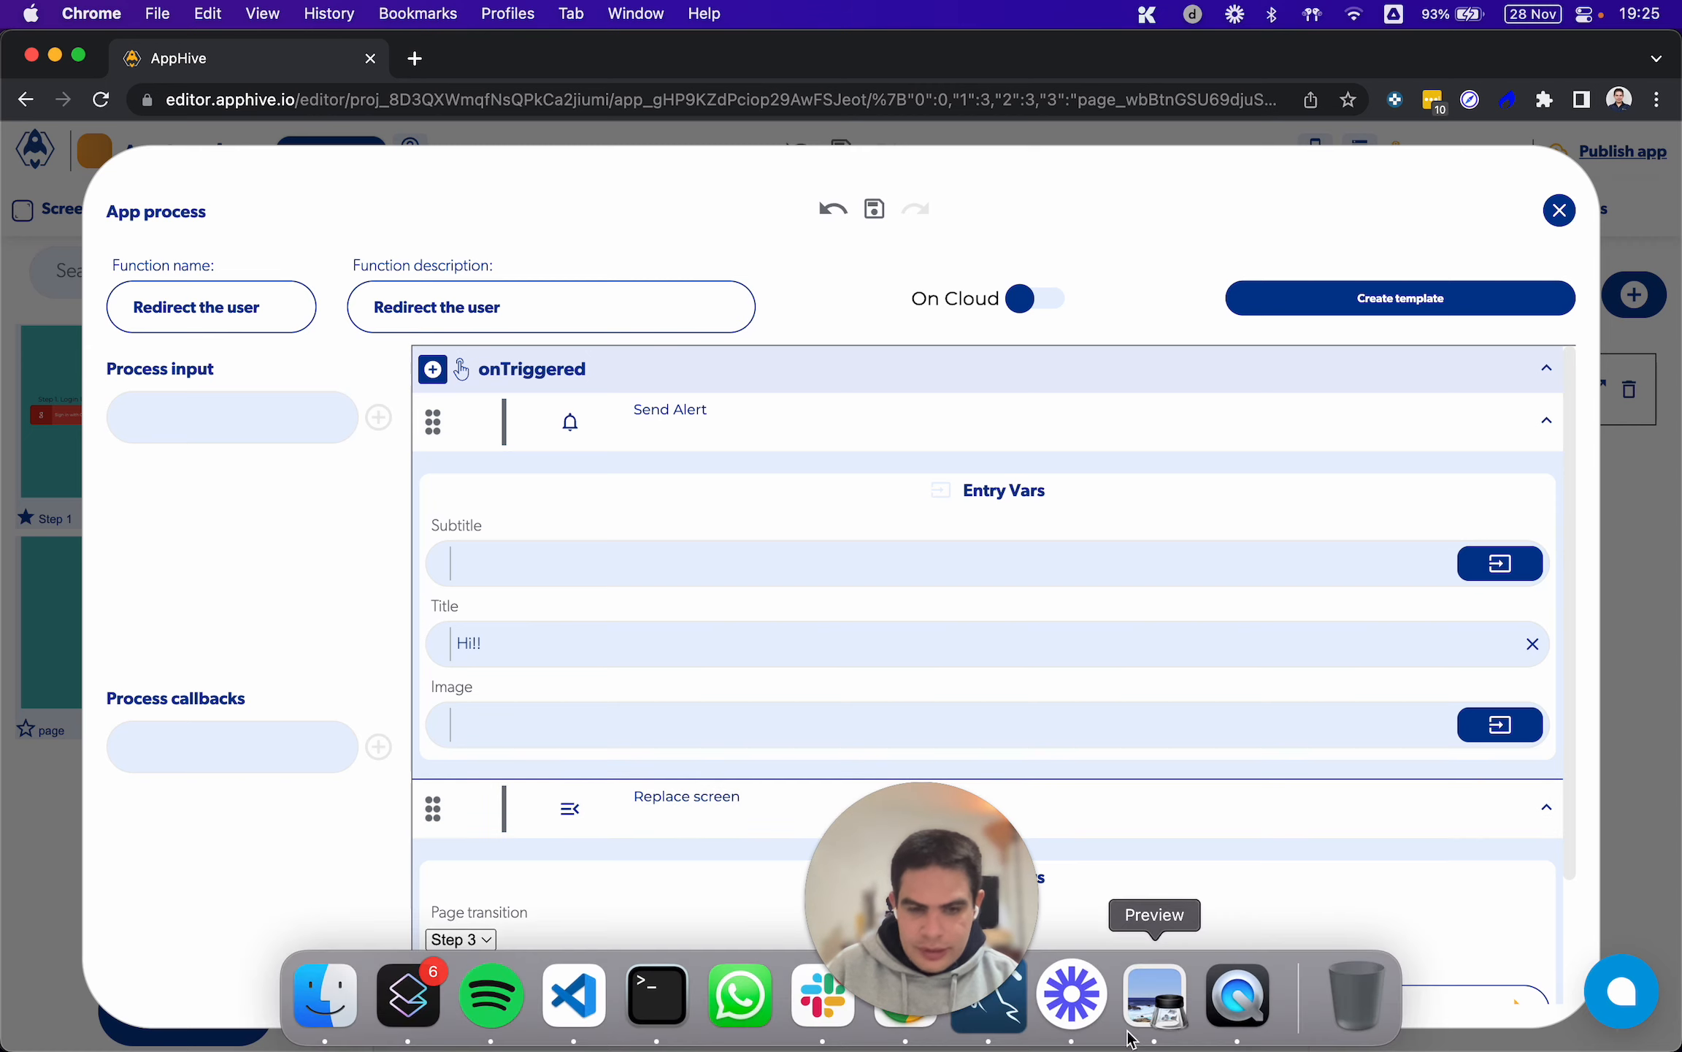
# Check the alert and redirect on the phone mirrored in QuickTime Player against AppHive's "Redirect the user" process, and close the process
pyautogui.click(1241, 997)
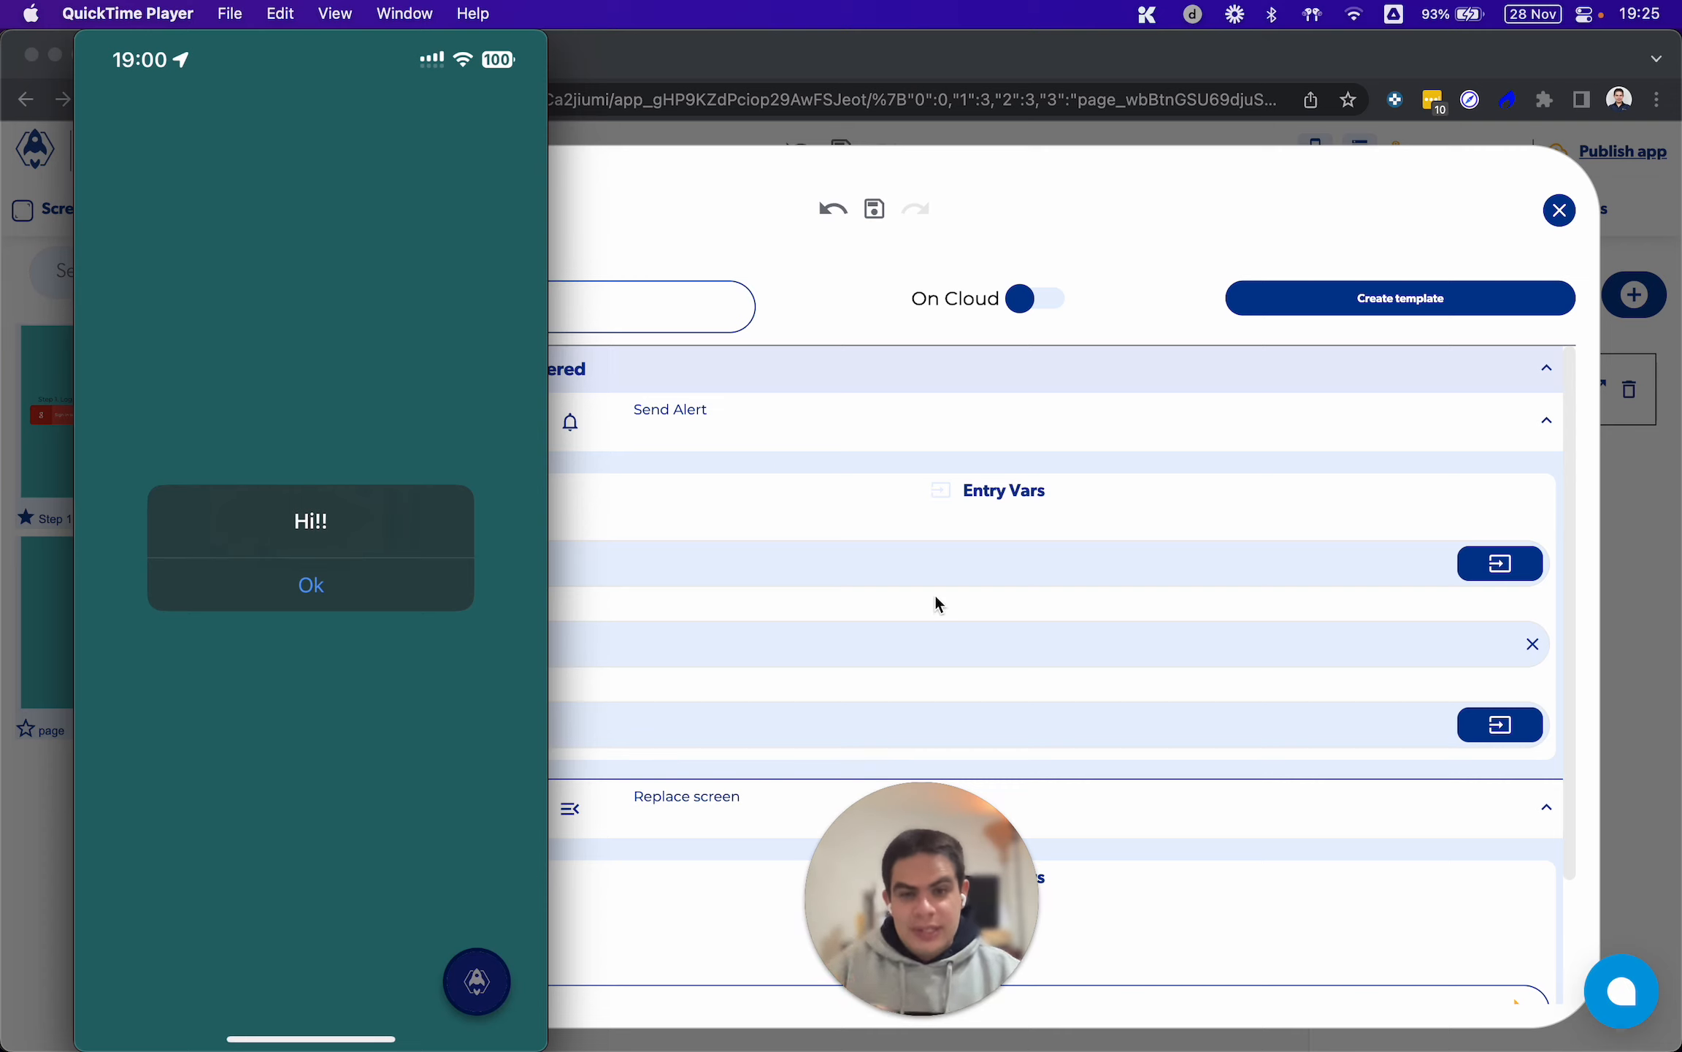
pyautogui.moveTo(373, 588)
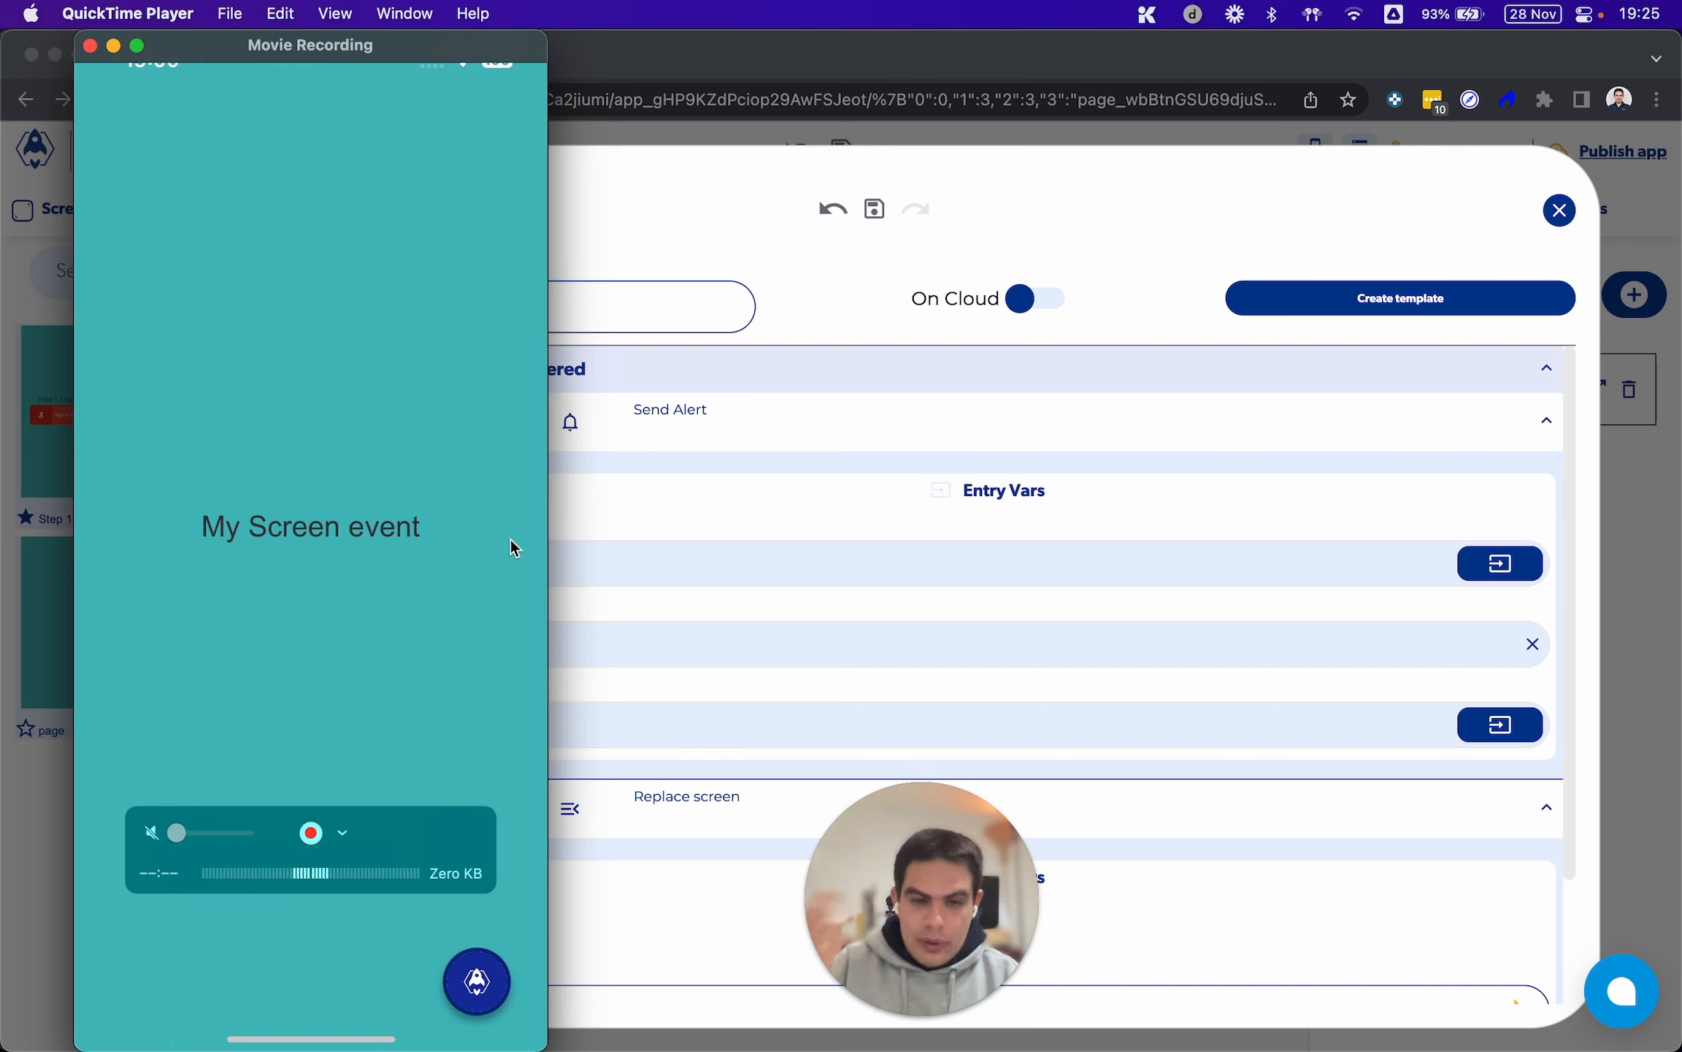
pyautogui.click(834, 563)
pyautogui.scroll(-3, 750, 680)
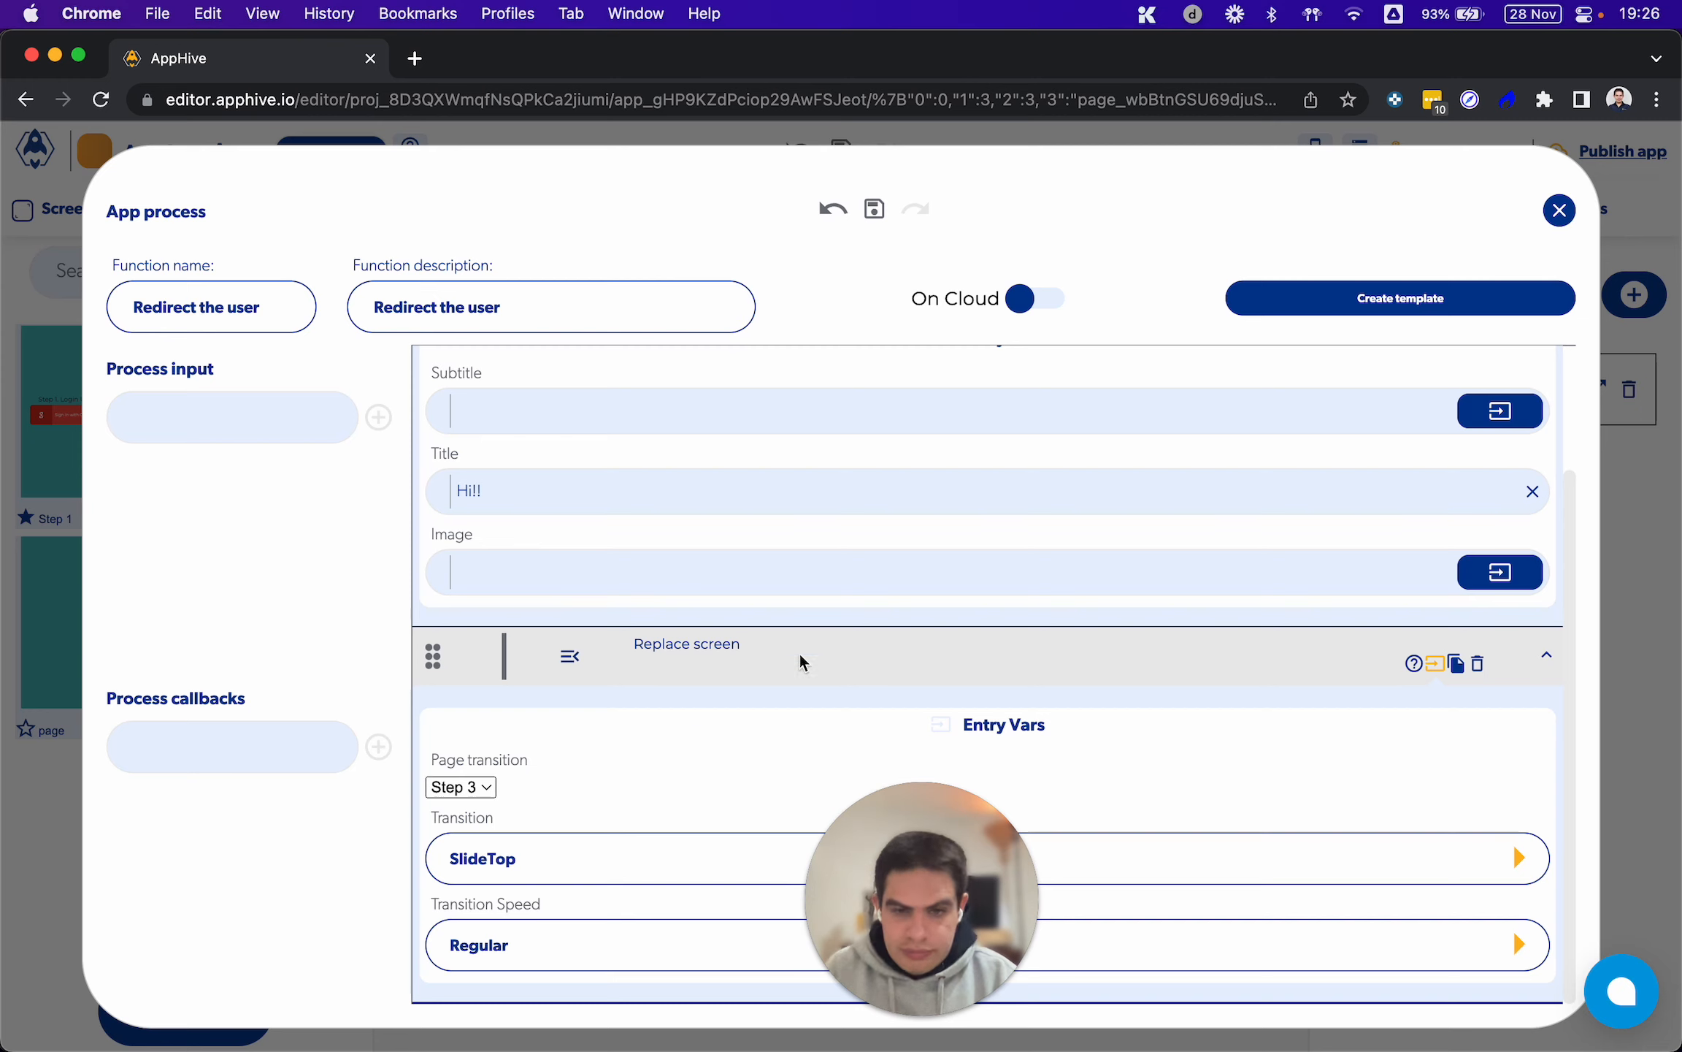
pyautogui.click(1559, 213)
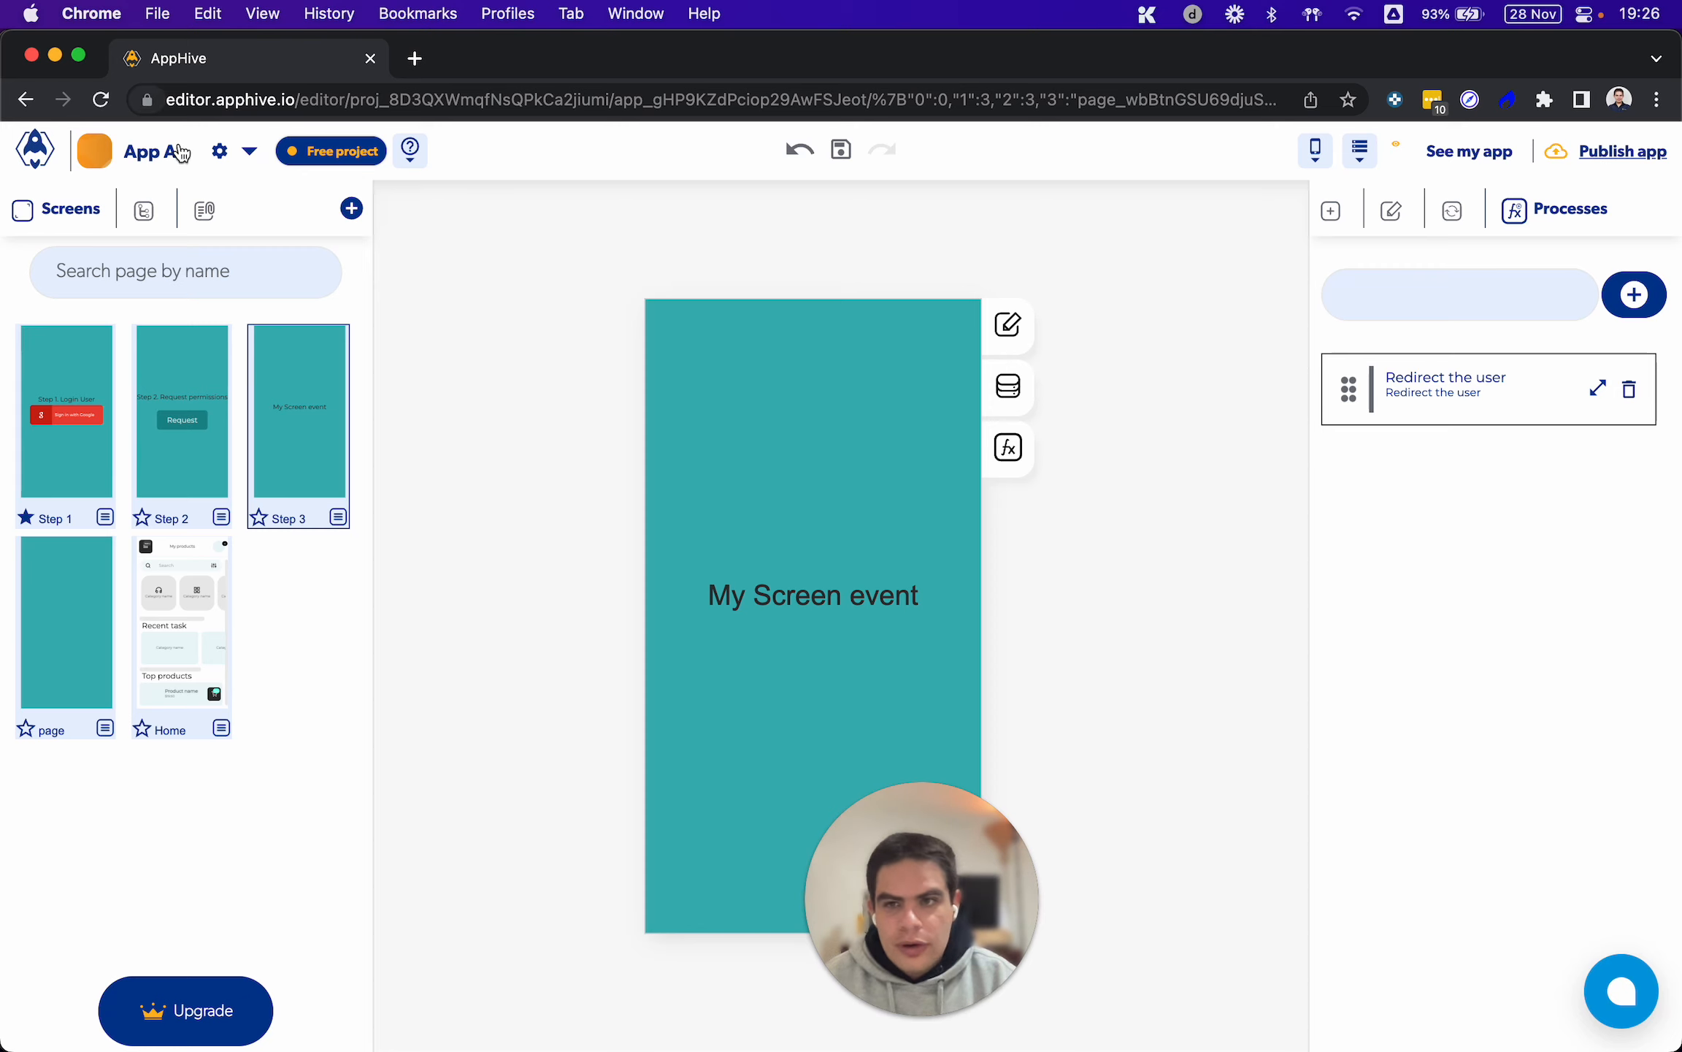
# Switch the project to App B and open the functions of its Send button
pyautogui.click(245, 153)
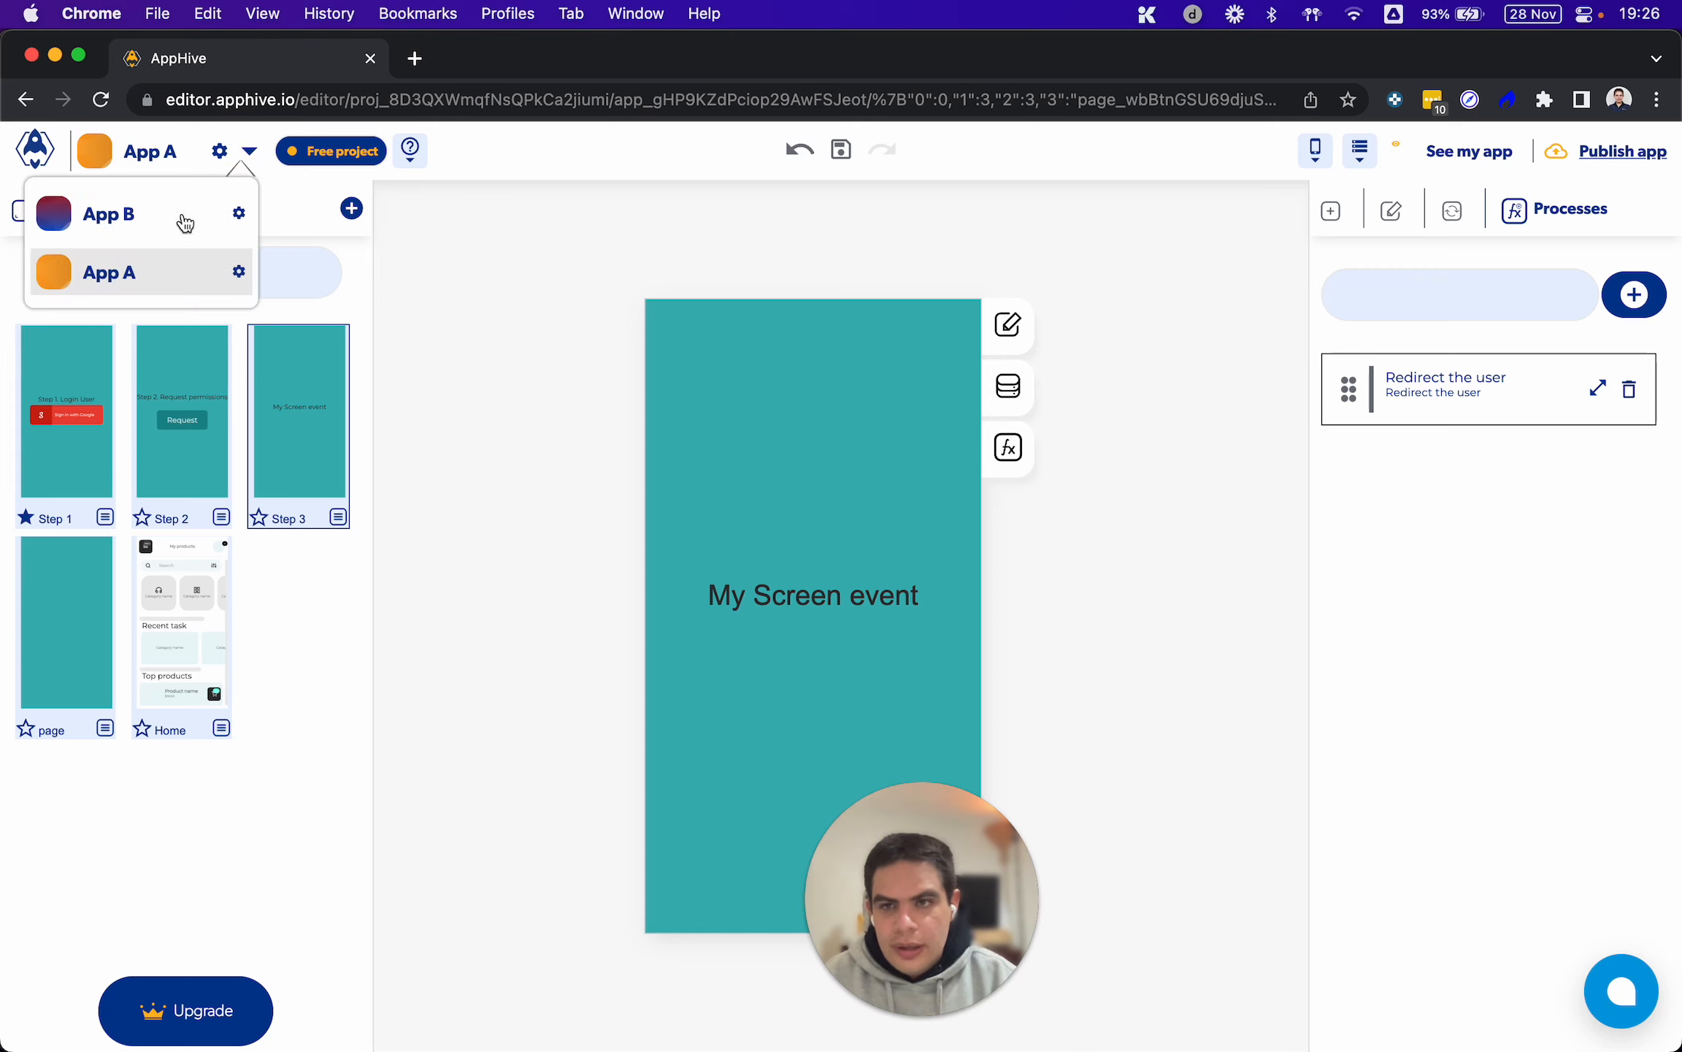
pyautogui.click(141, 214)
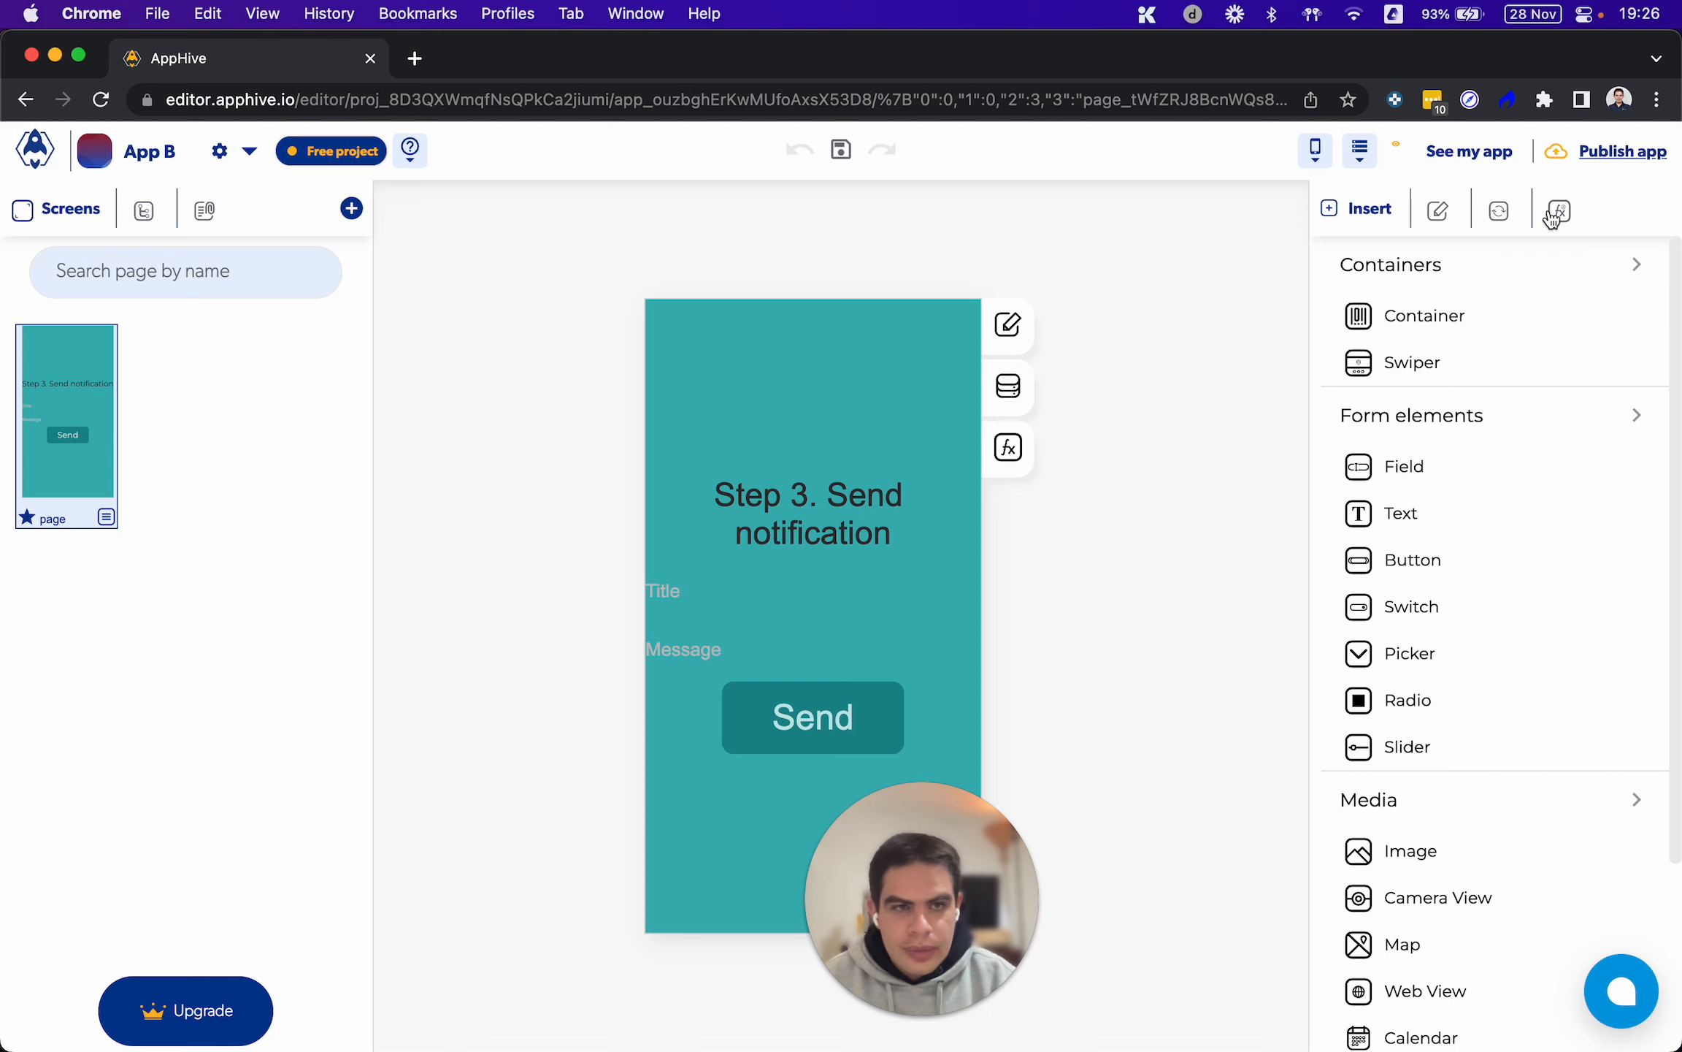
pyautogui.click(824, 697)
pyautogui.click(1012, 449)
# Examine the Send Push entry variables of the Send button, including the target app, process, user ID, title and Android visibility
pyautogui.scroll(-10, 1029, 573)
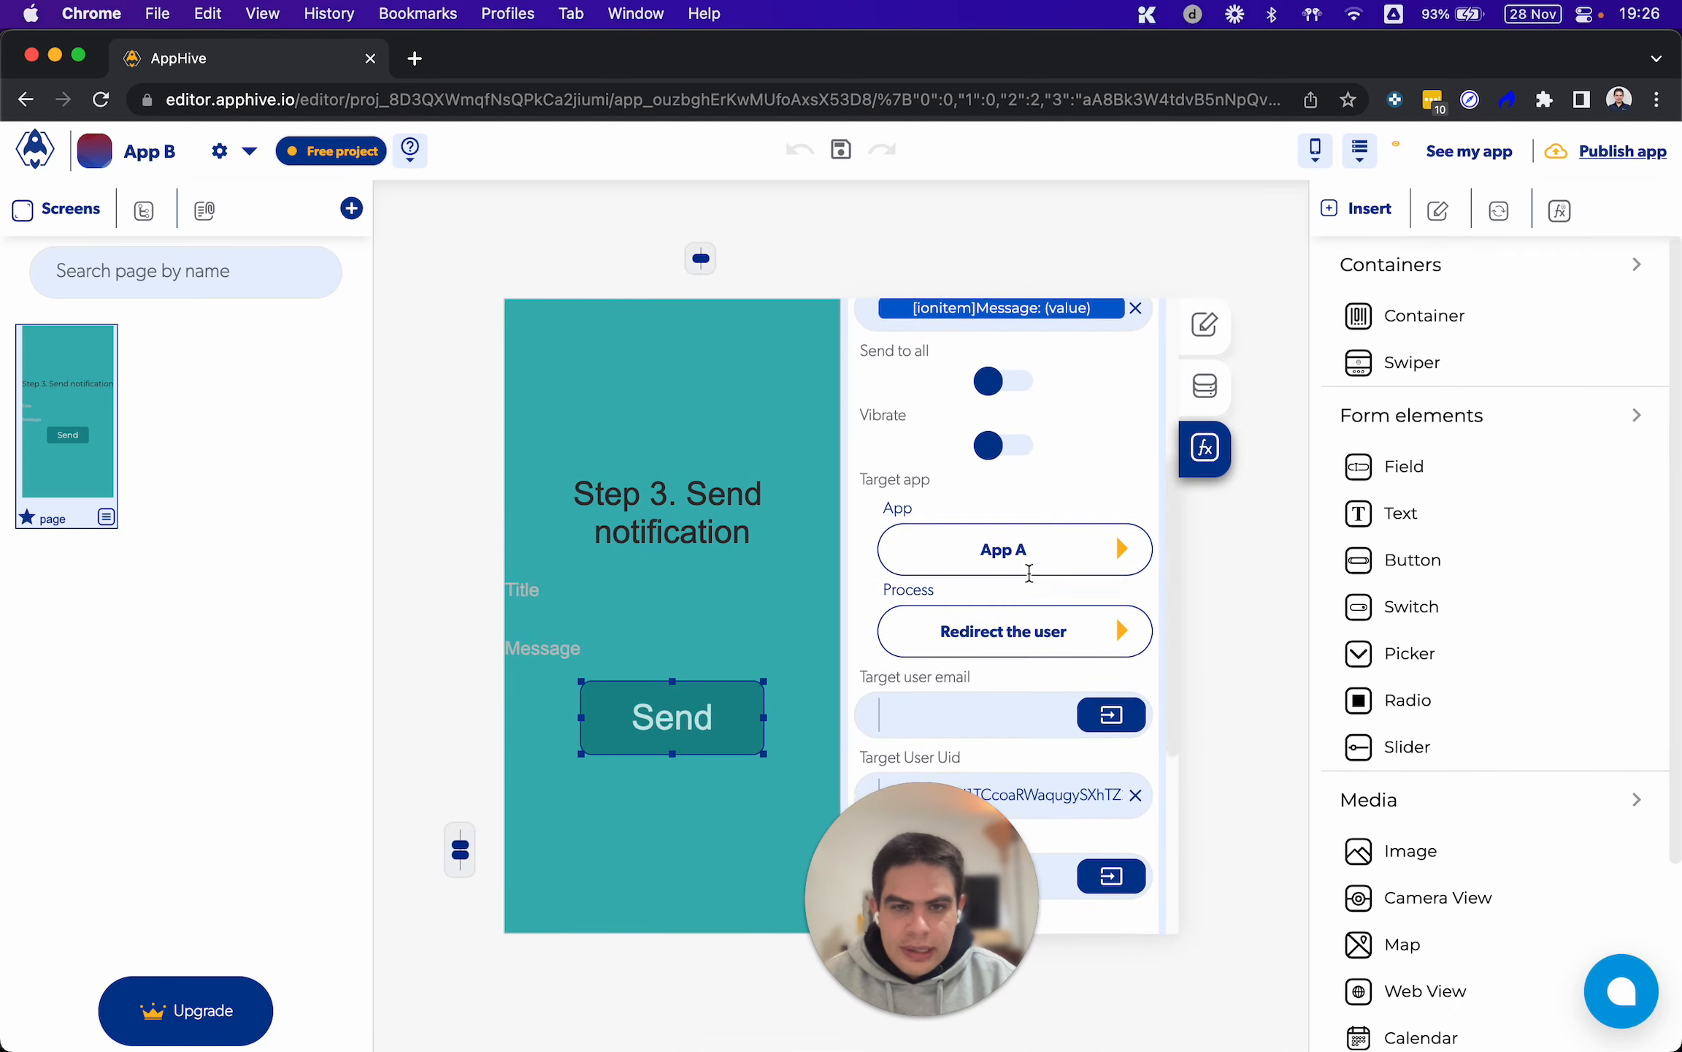
pyautogui.scroll(-3, 1029, 574)
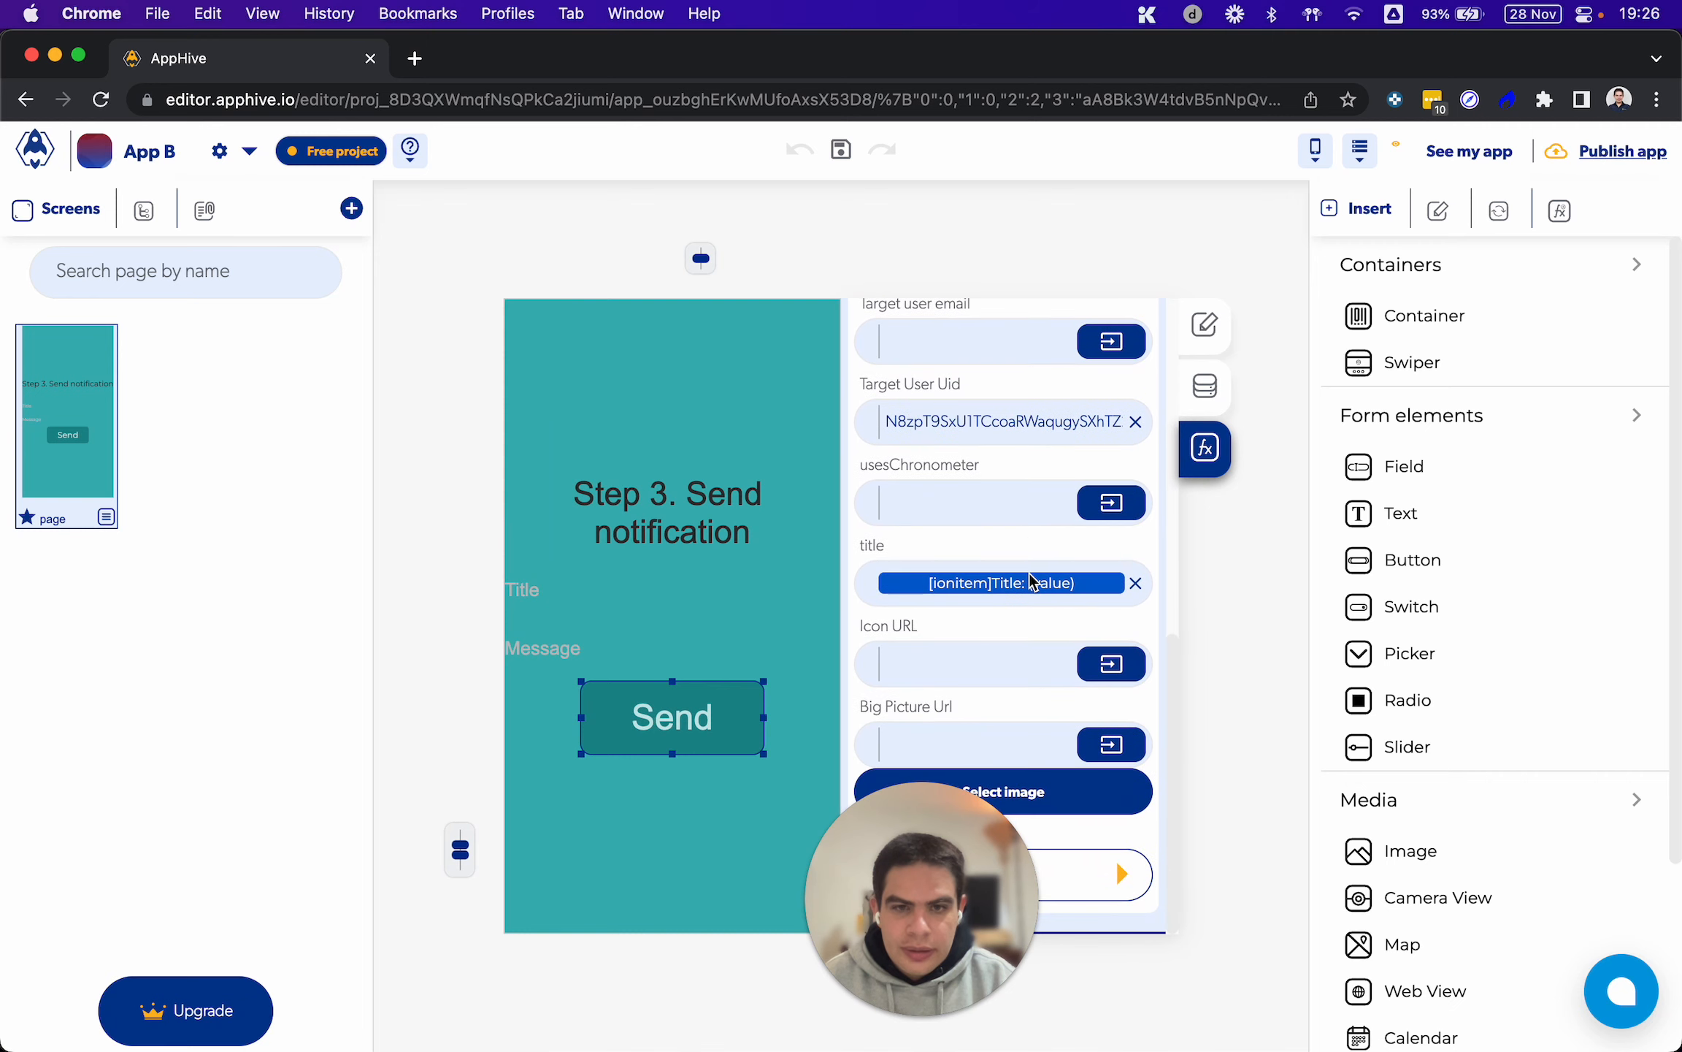
pyautogui.moveTo(936, 878); pyautogui.dragTo(4, 847)
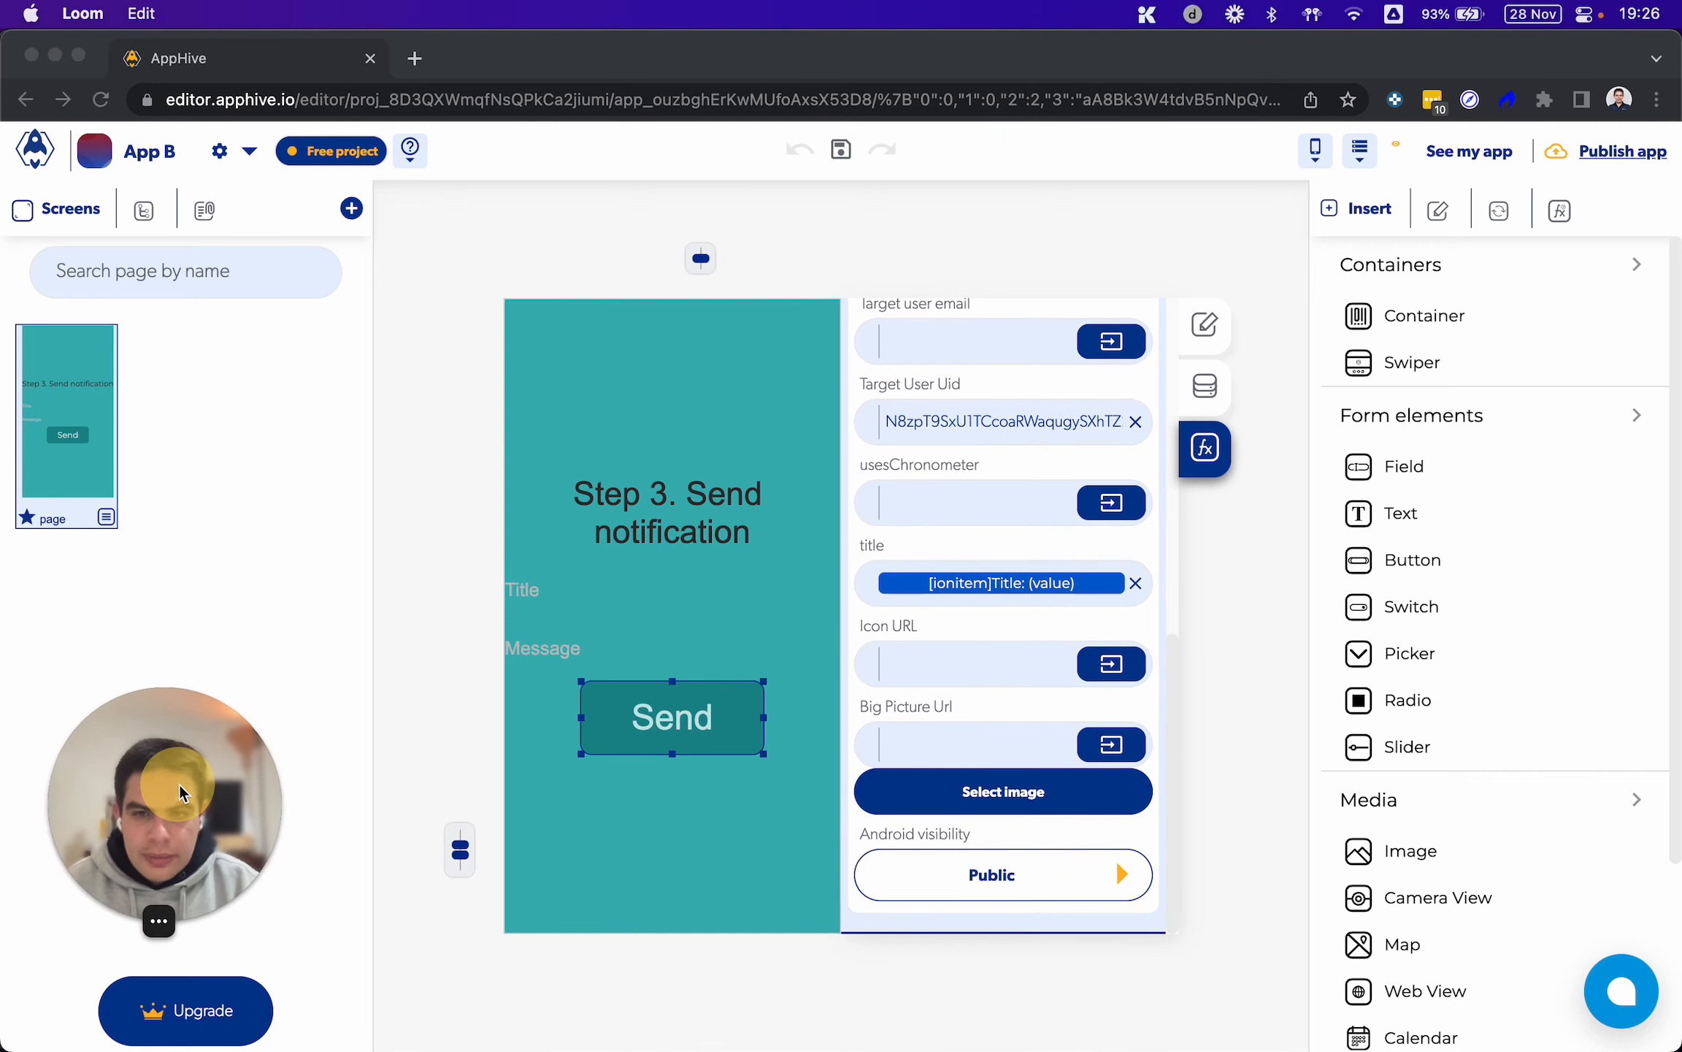
pyautogui.scroll(3, 917, 686)
pyautogui.scroll(5, 918, 690)
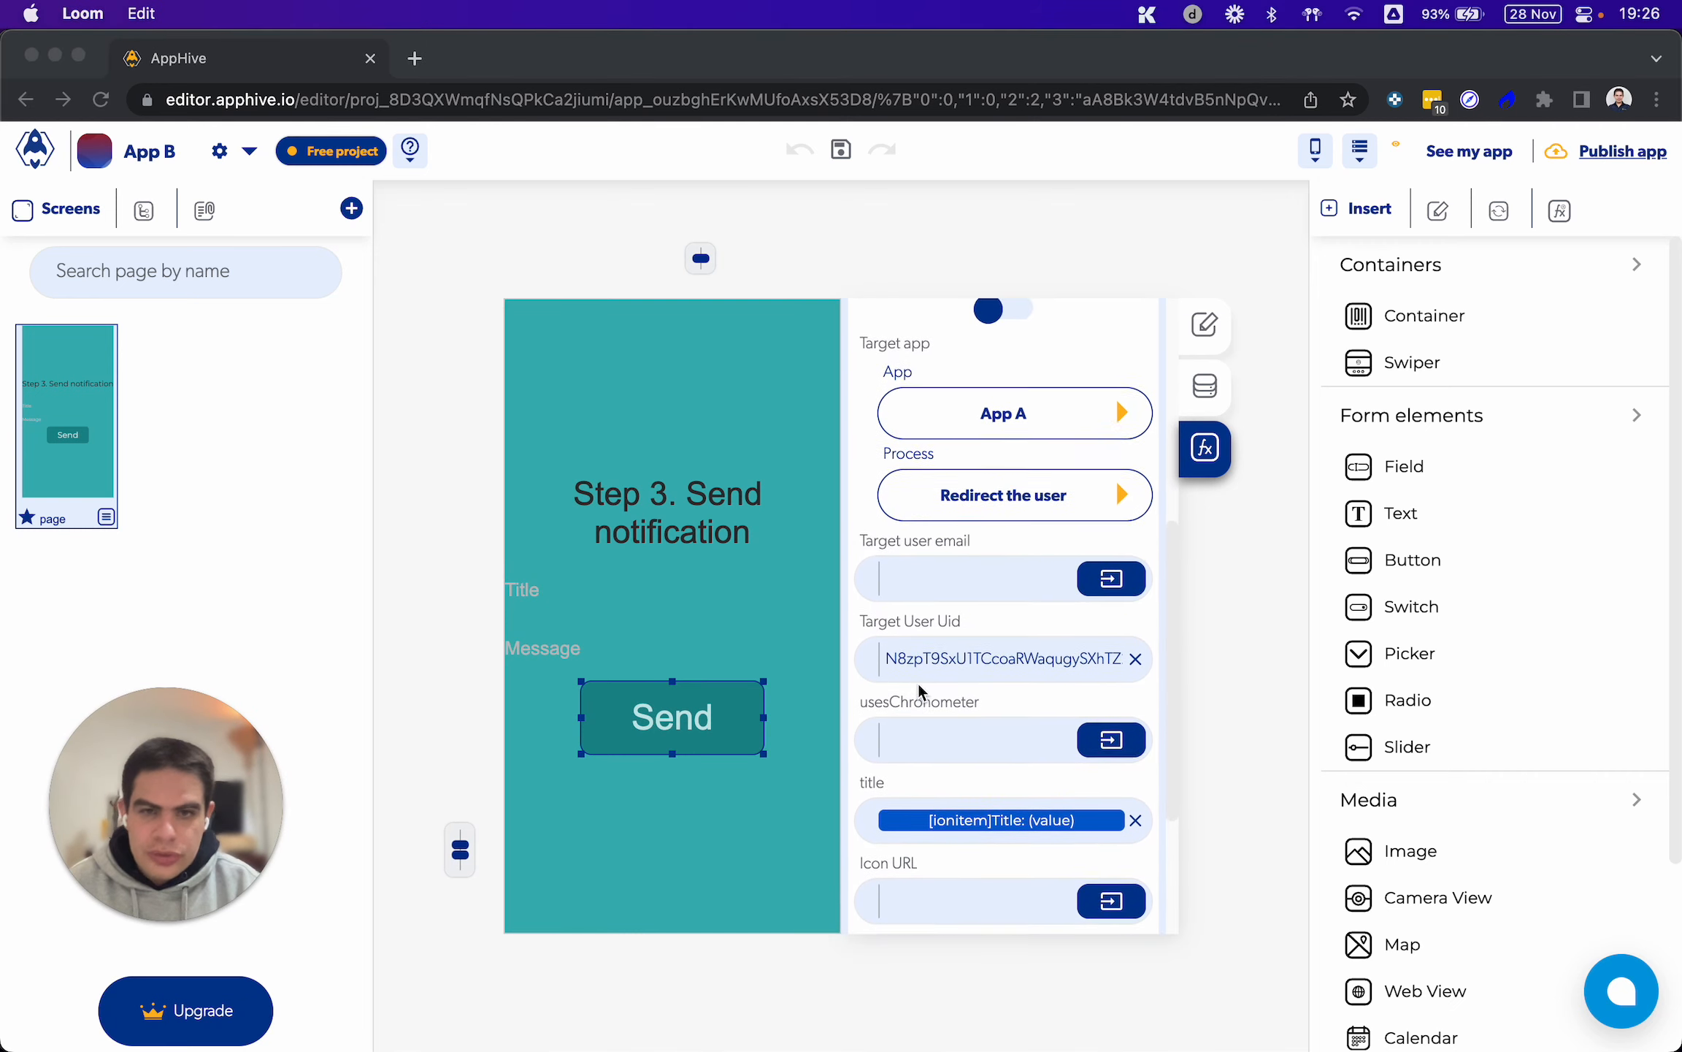
pyautogui.scroll(-4, 949, 584)
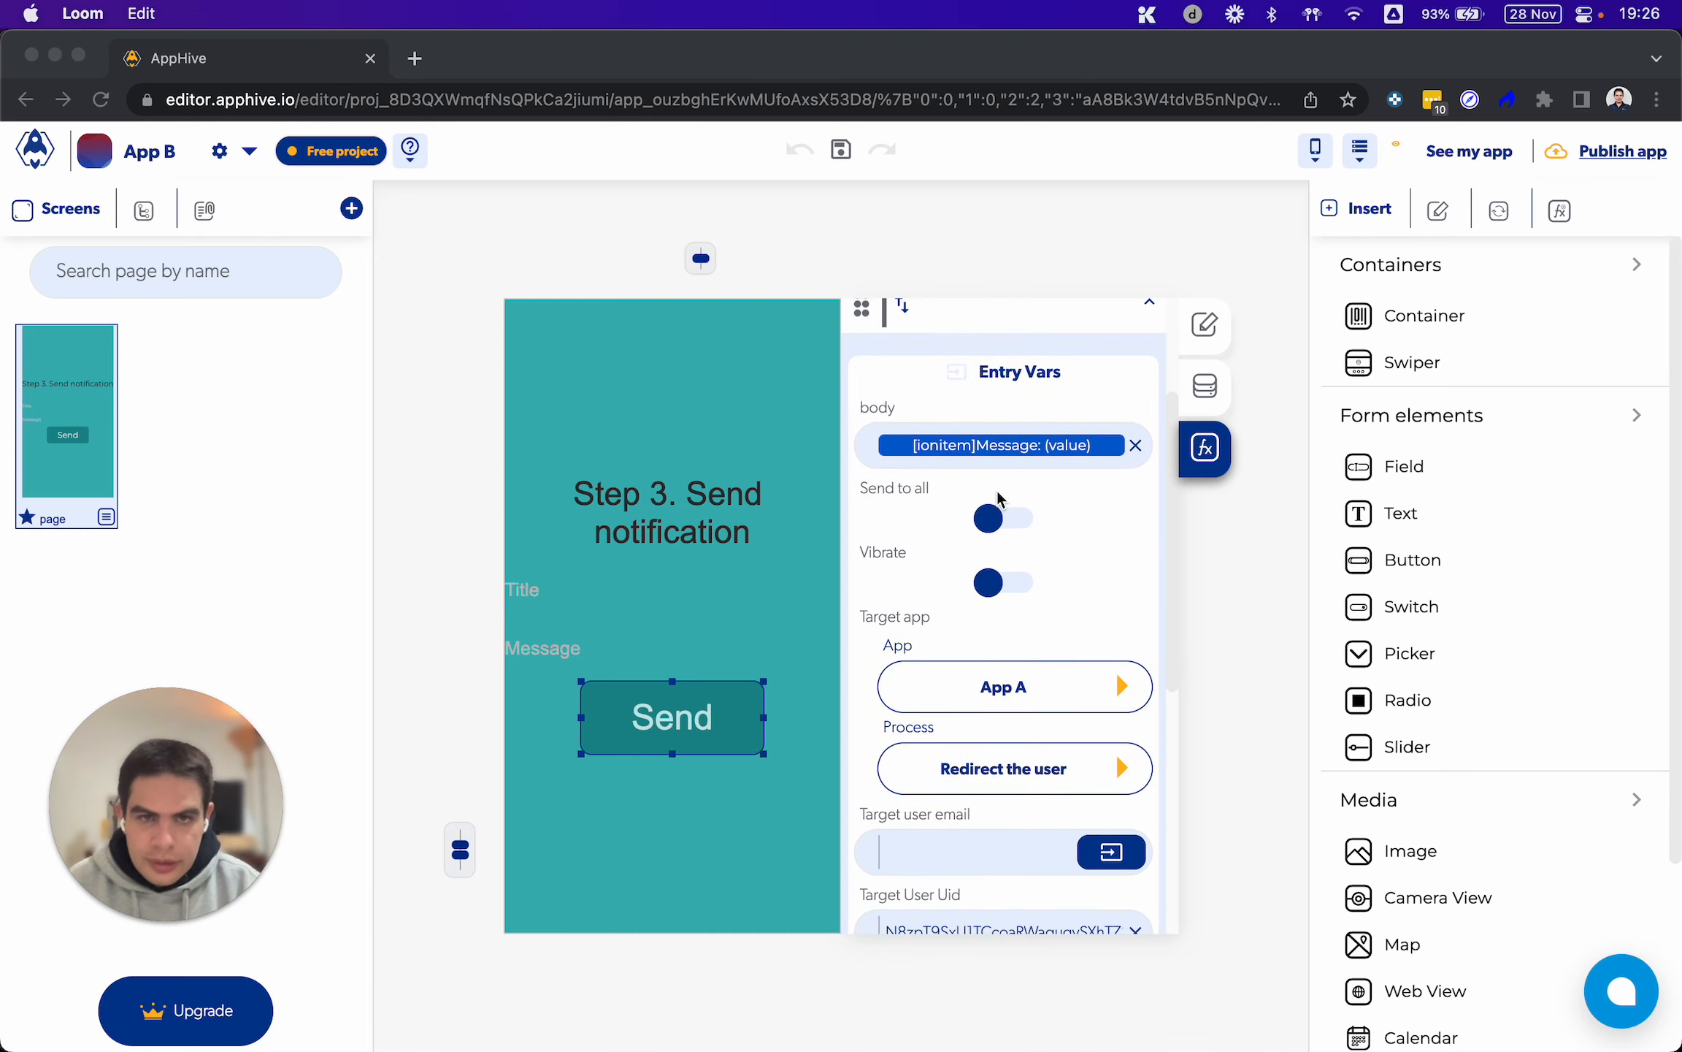
pyautogui.scroll(4, 1066, 324)
pyautogui.click(1042, 411)
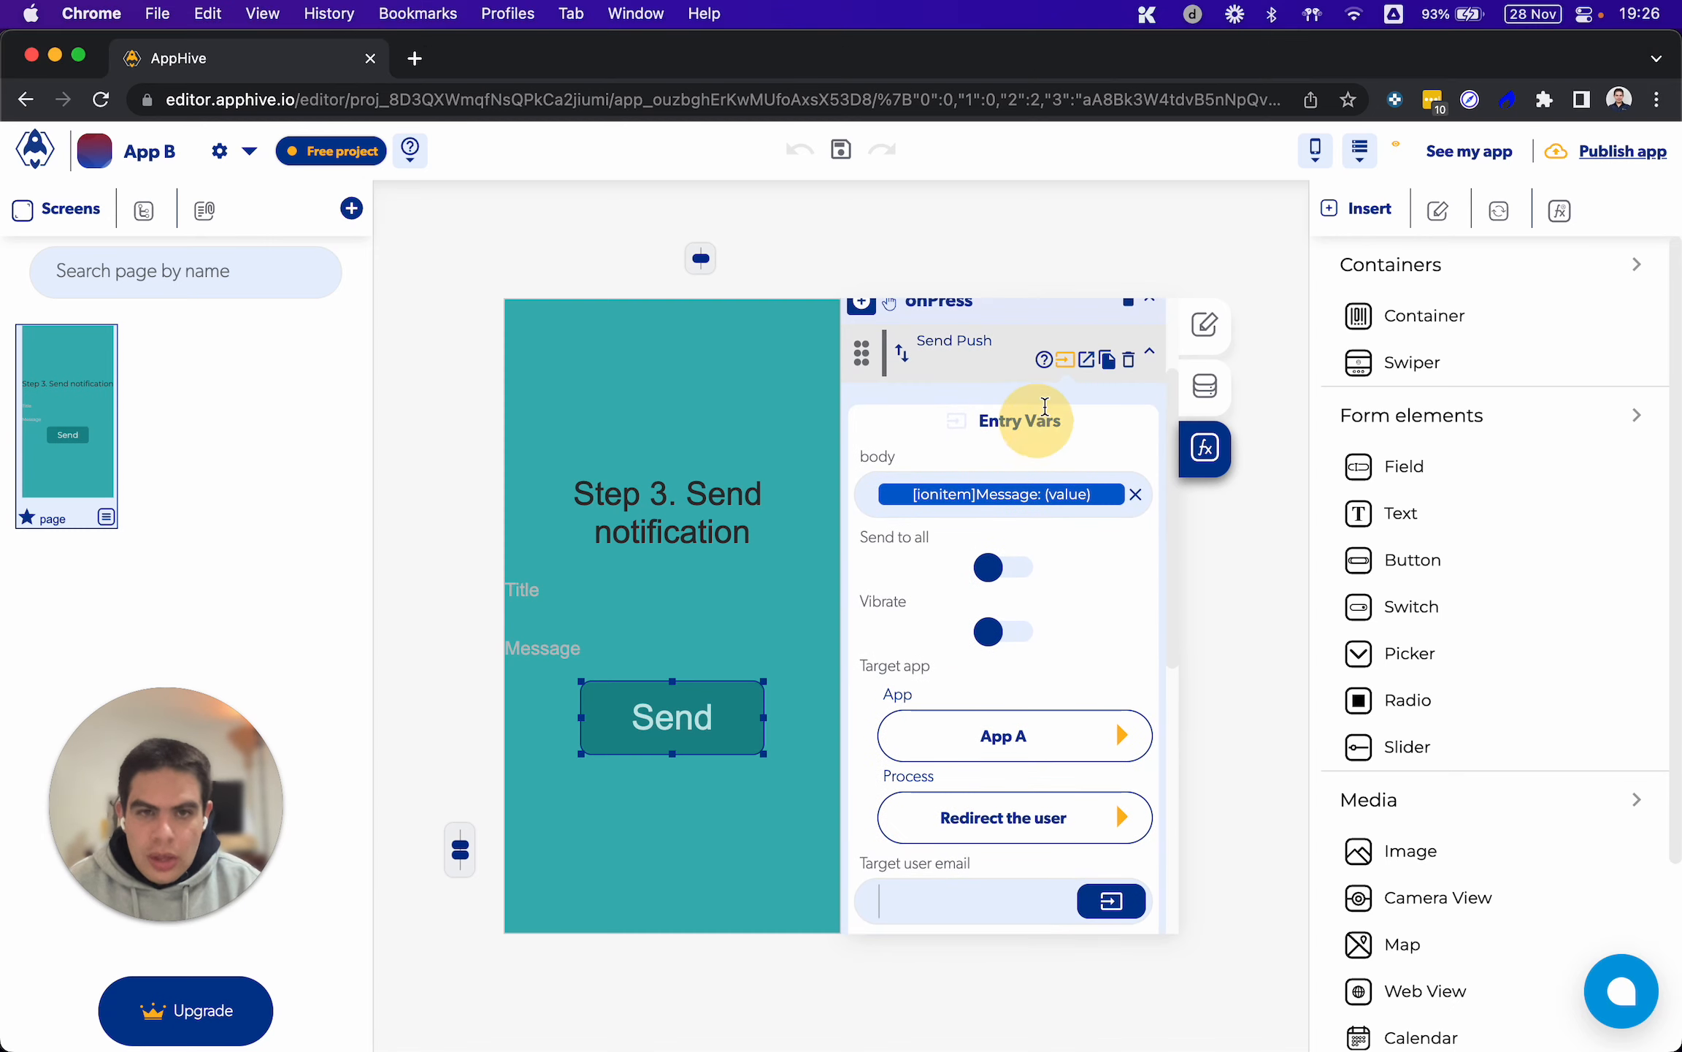
pyautogui.click(1086, 358)
pyautogui.click(1078, 502)
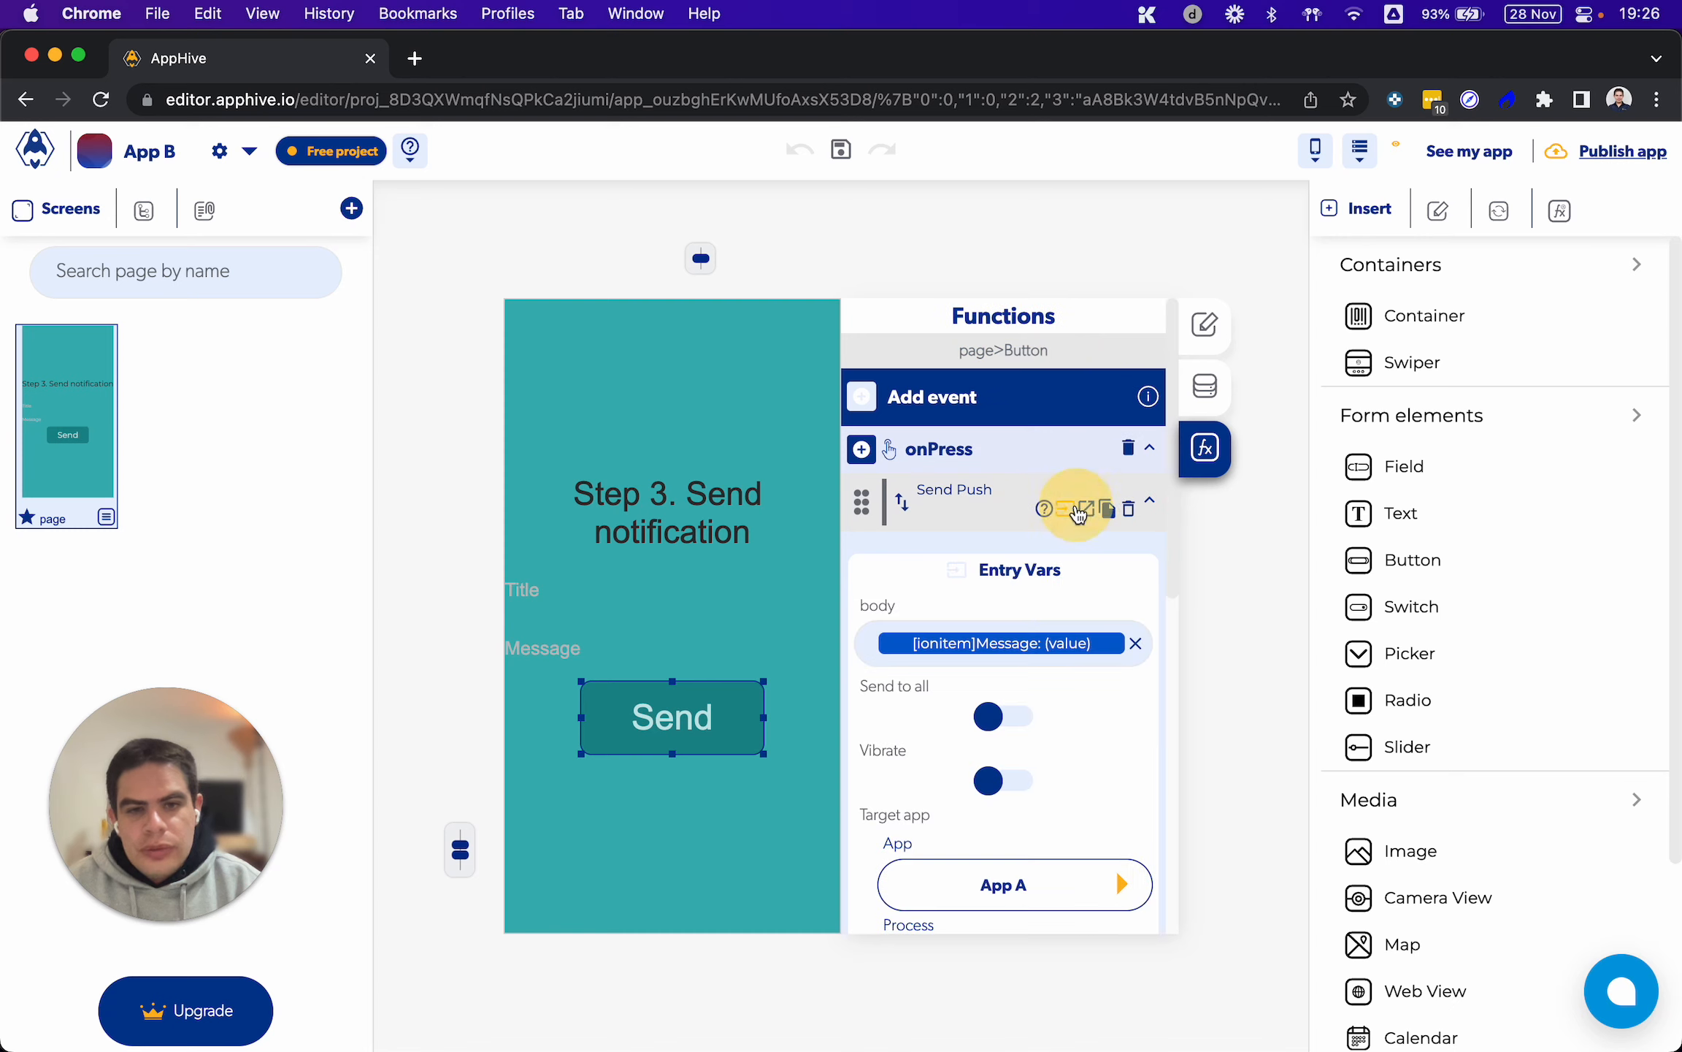
pyautogui.scroll(-2, 1009, 548)
pyautogui.scroll(-5, 1011, 552)
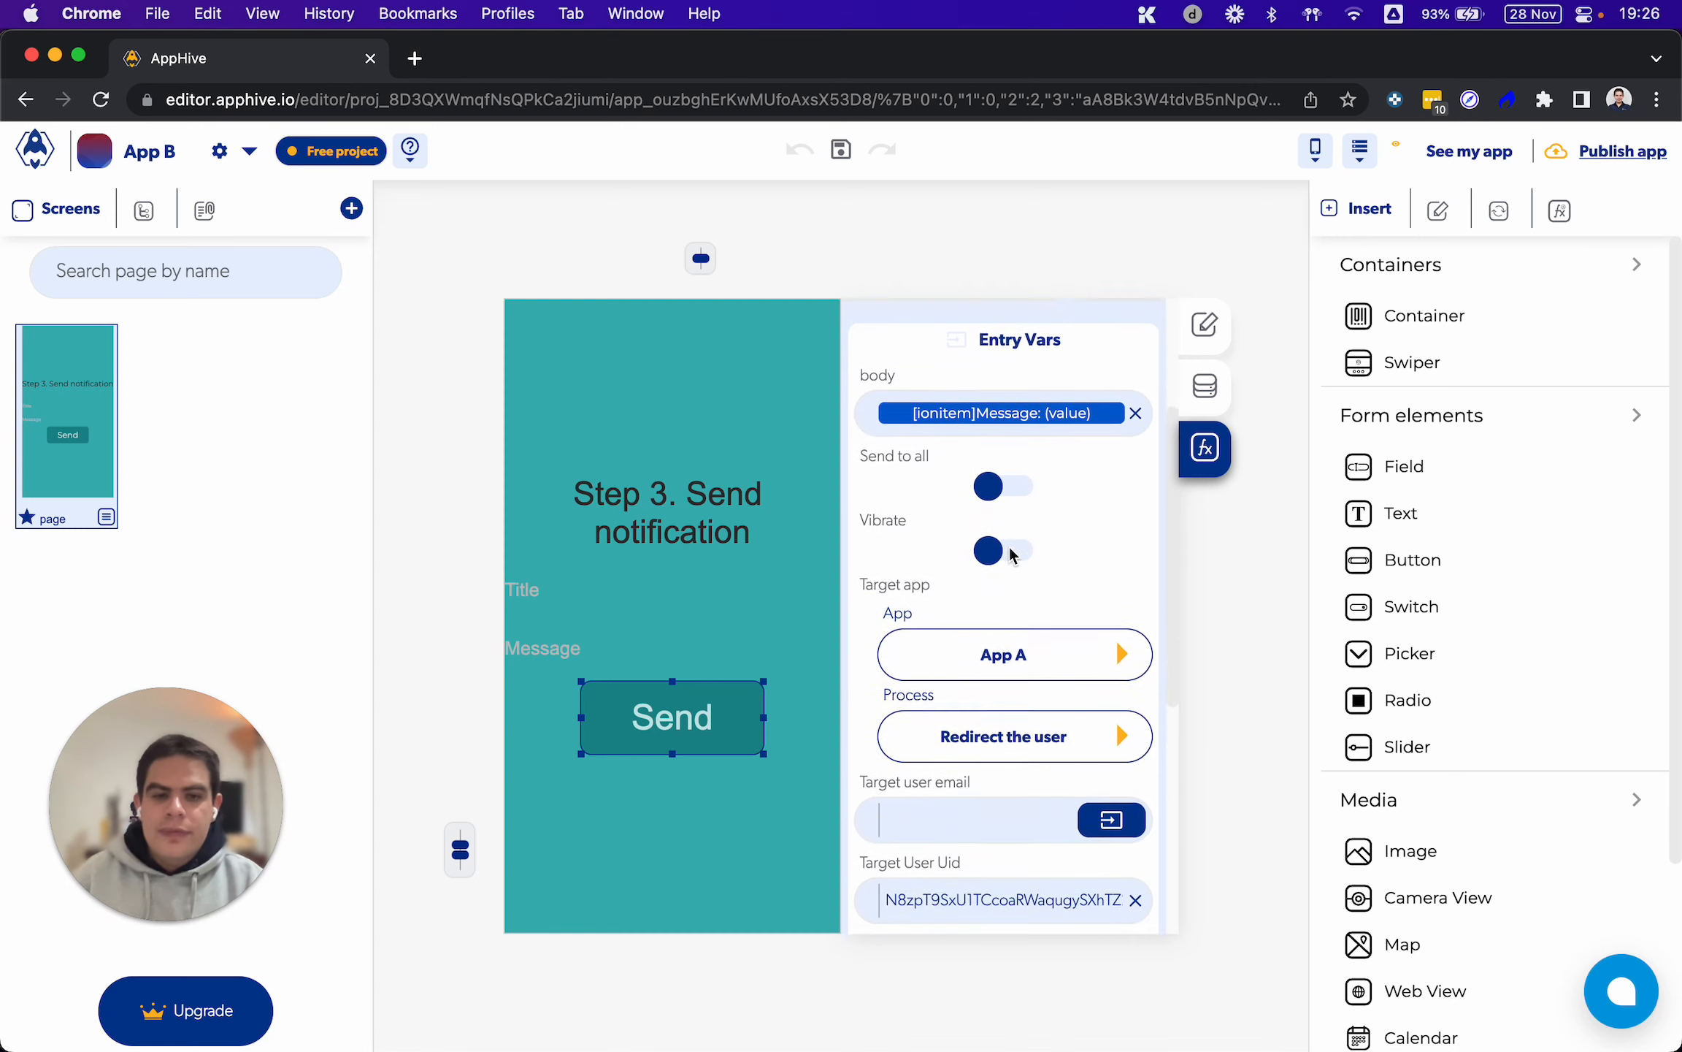
# Clear the Target User Uid in the Send button's Send Push function
pyautogui.doubleClick(944, 719)
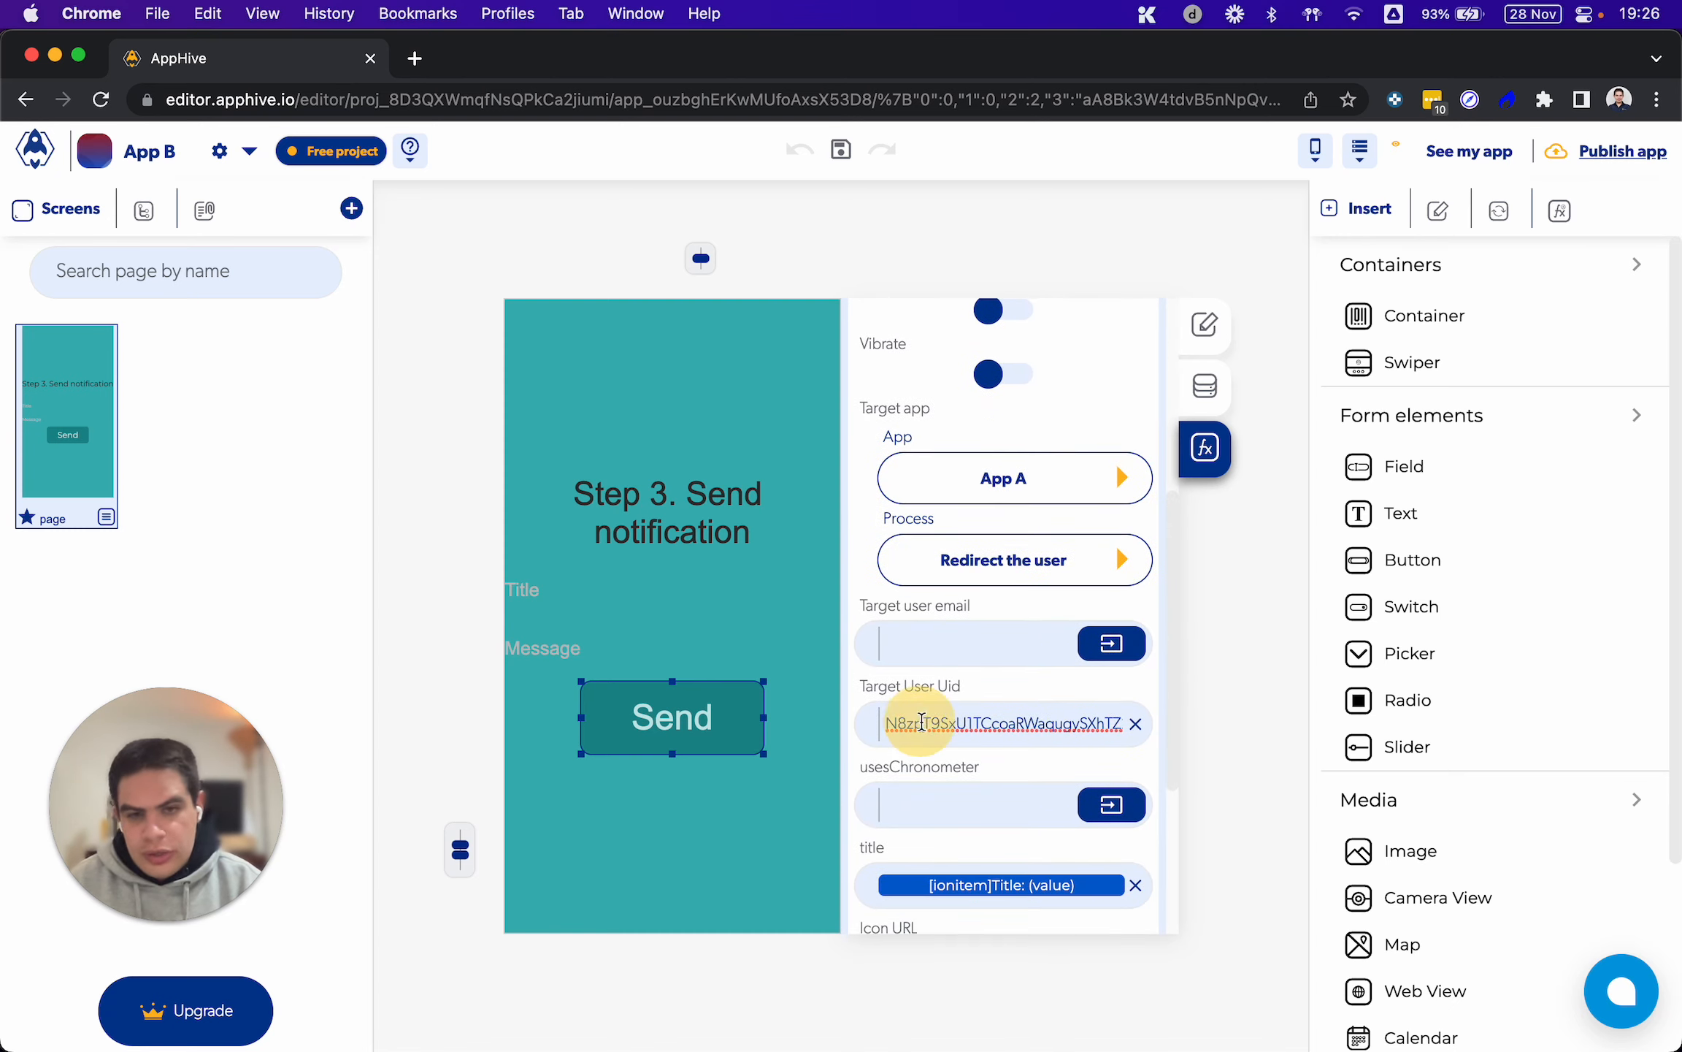
pyautogui.click(1134, 723)
pyautogui.scroll(4, 964, 510)
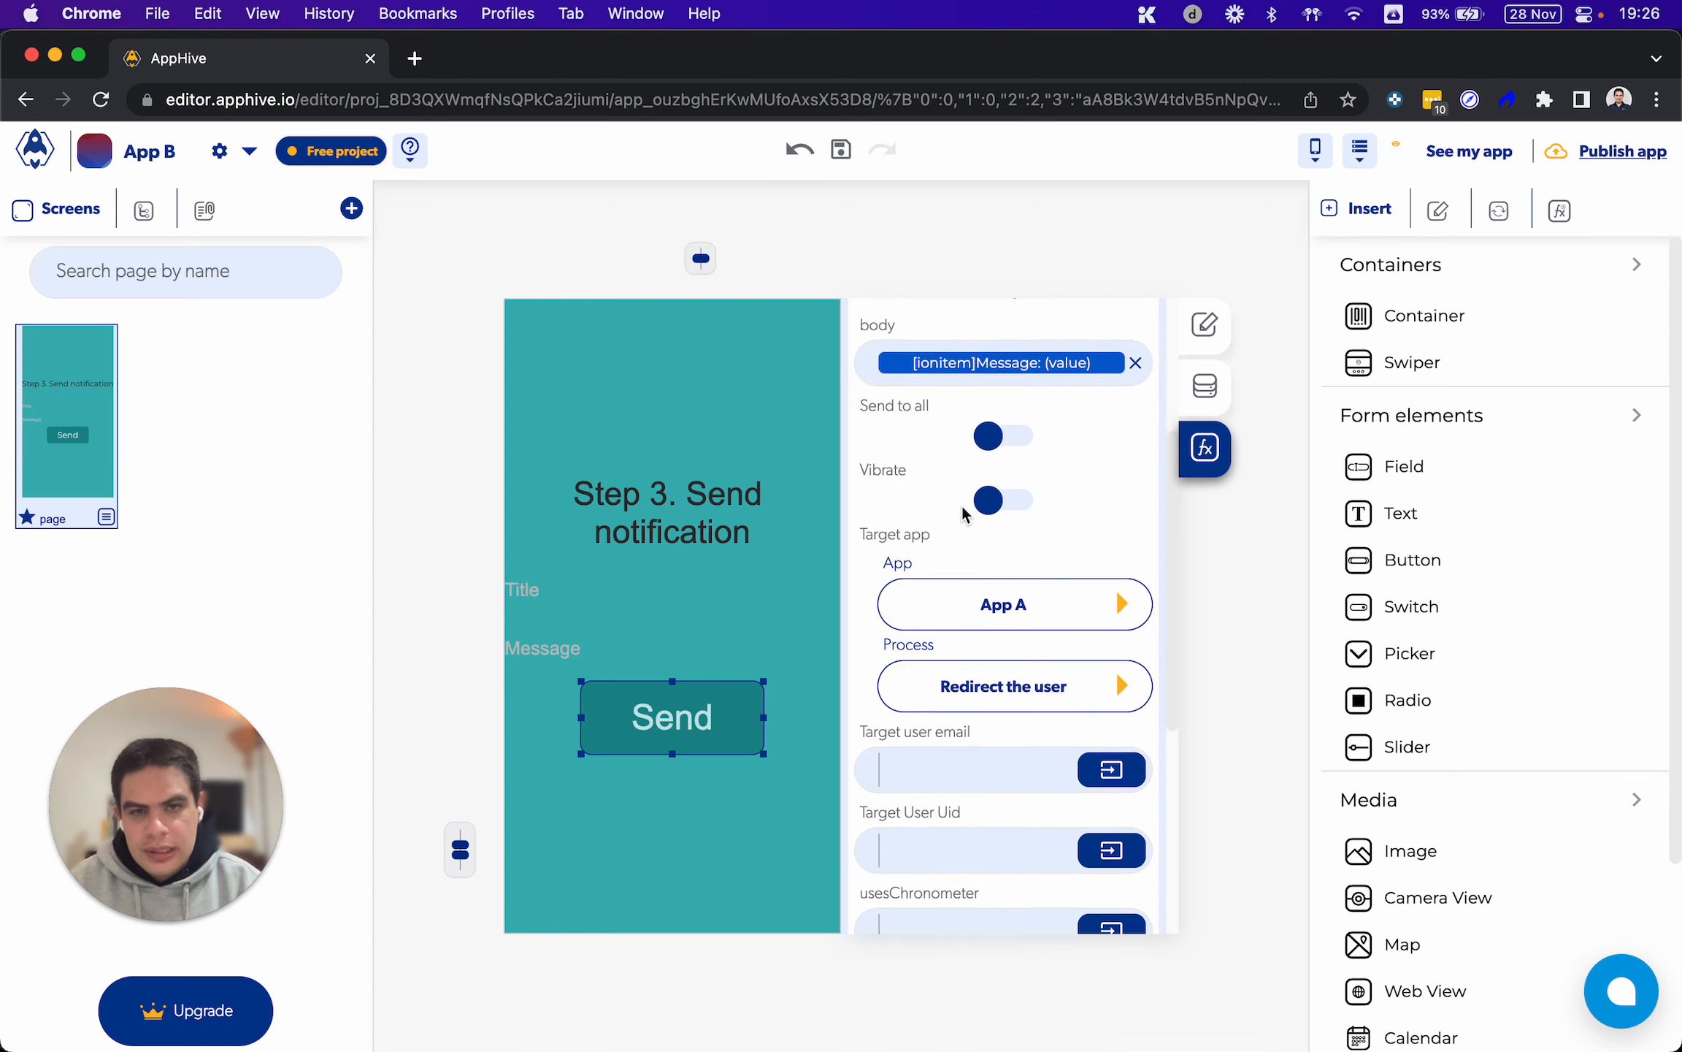
# Turn Send to all on and back off in the Send Push function, and collapse its settings
pyautogui.click(993, 499)
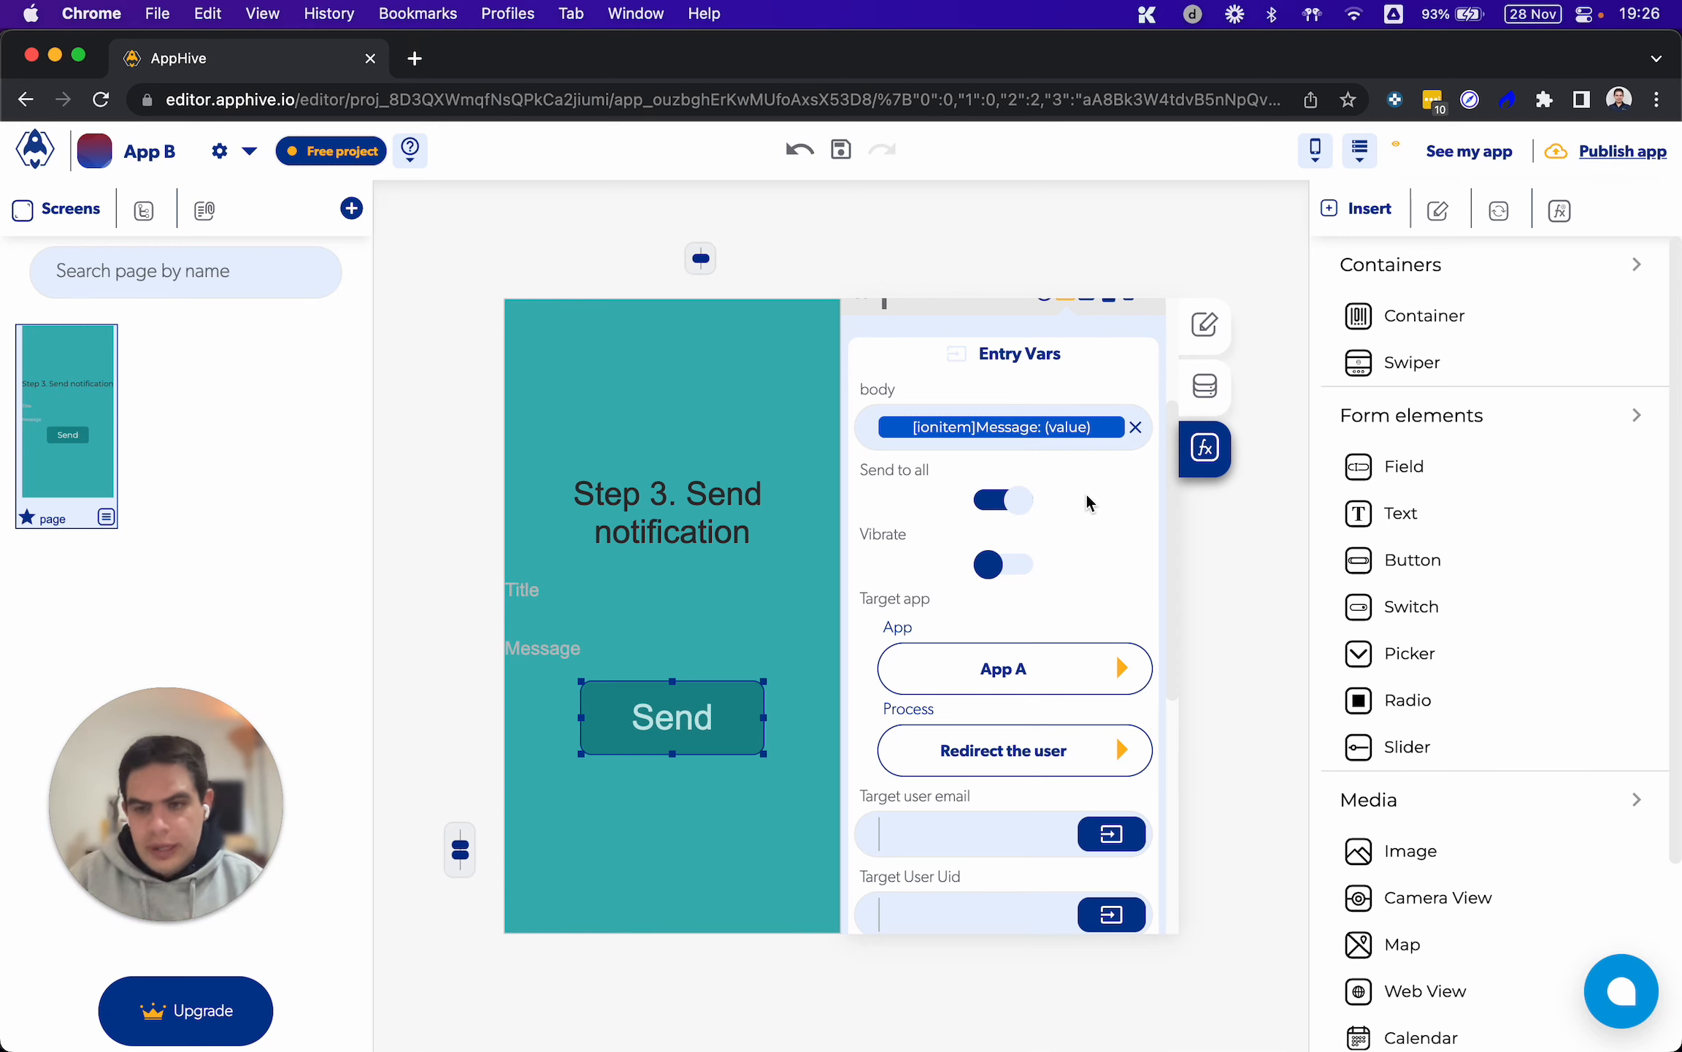
pyautogui.click(1005, 502)
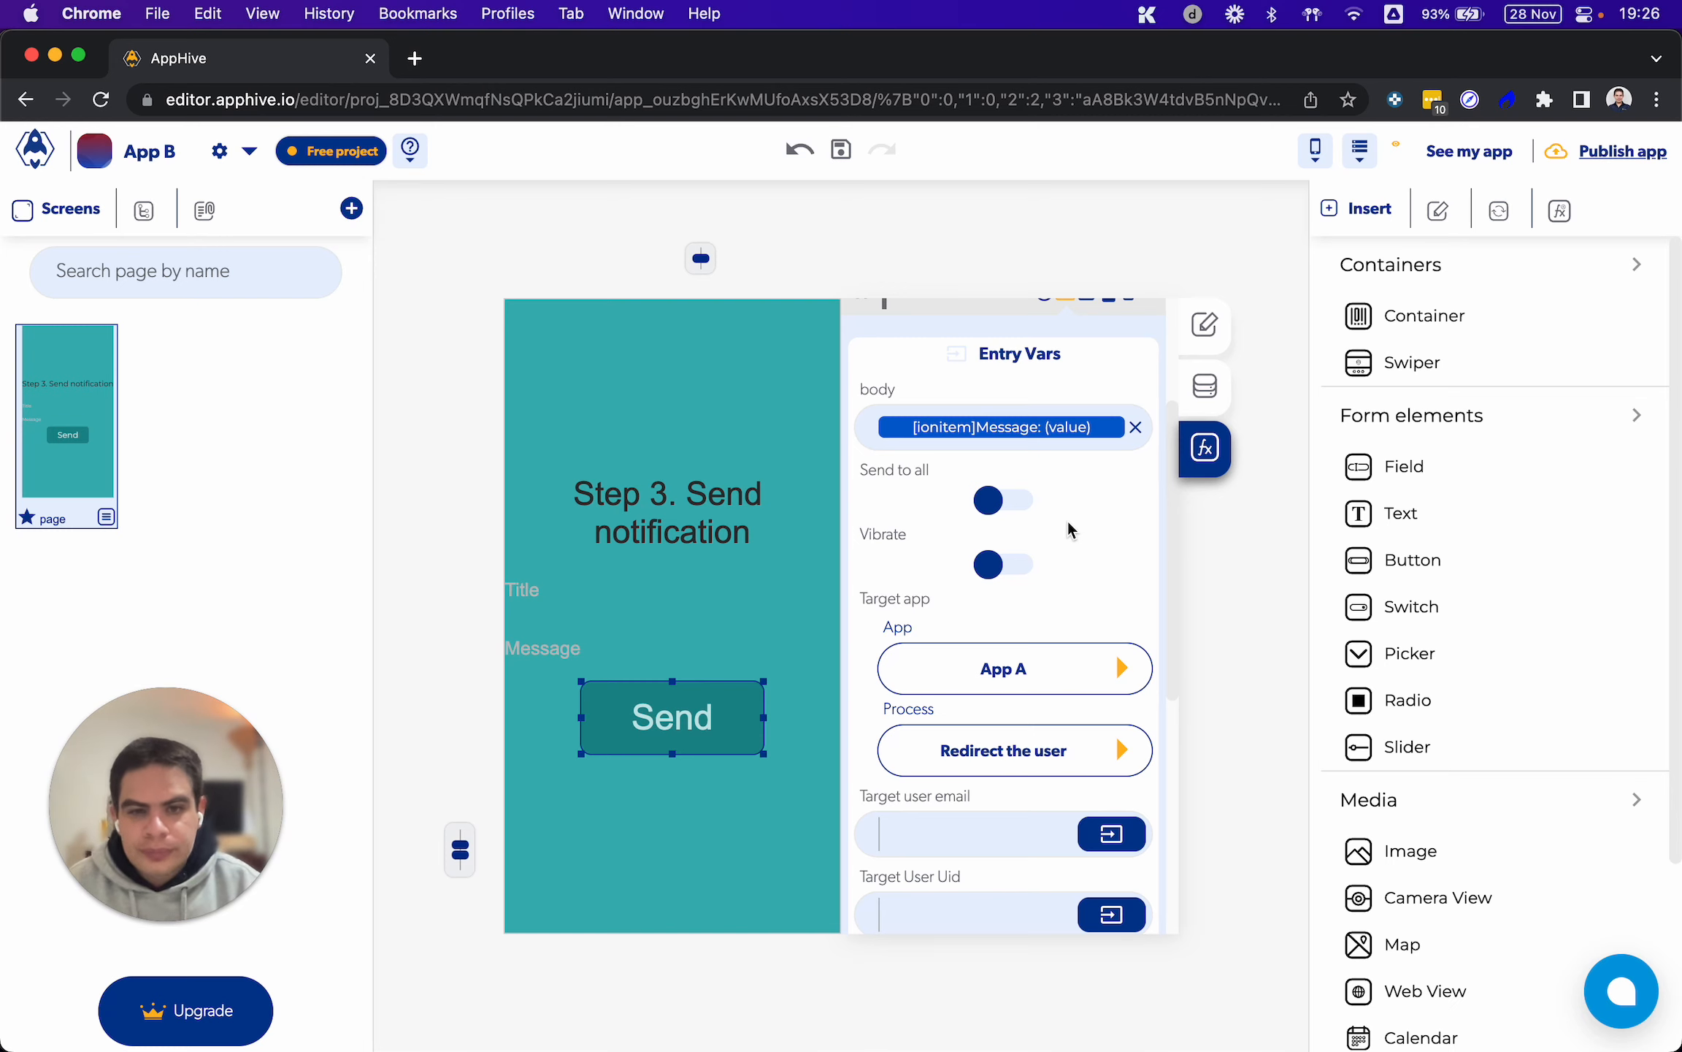
pyautogui.scroll(2, 1068, 521)
pyautogui.click(1070, 390)
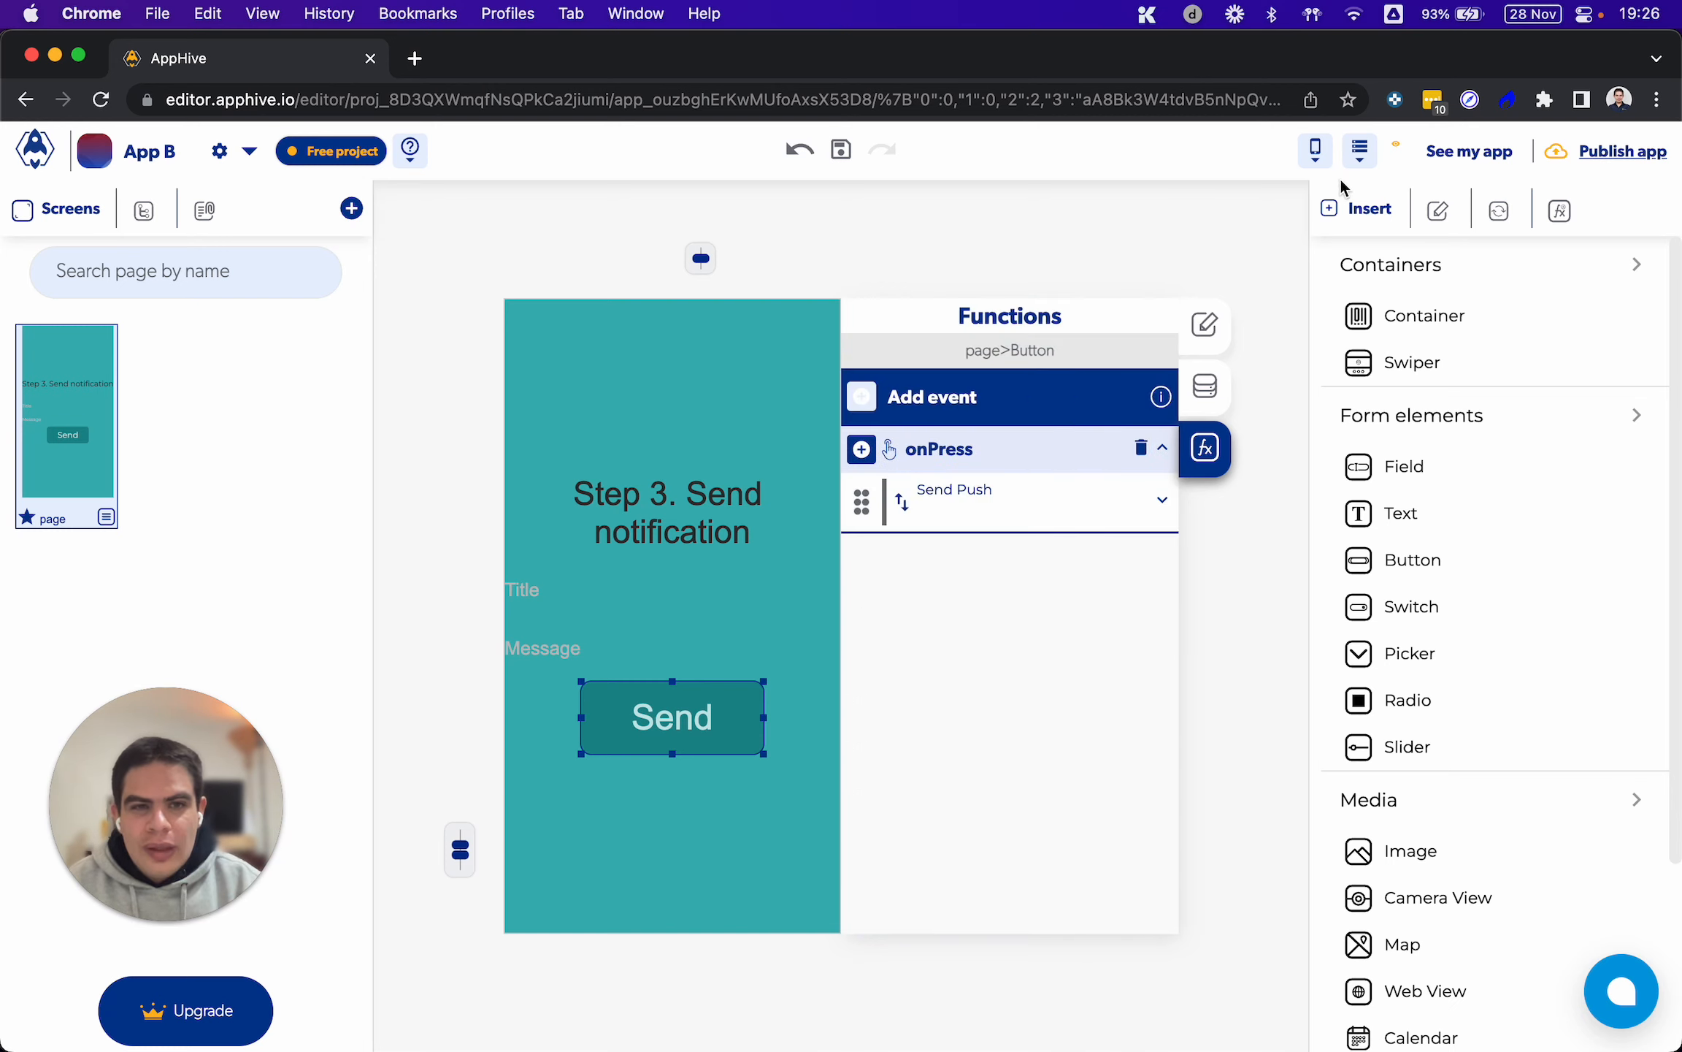
pyautogui.click(1363, 157)
pyautogui.click(1343, 210)
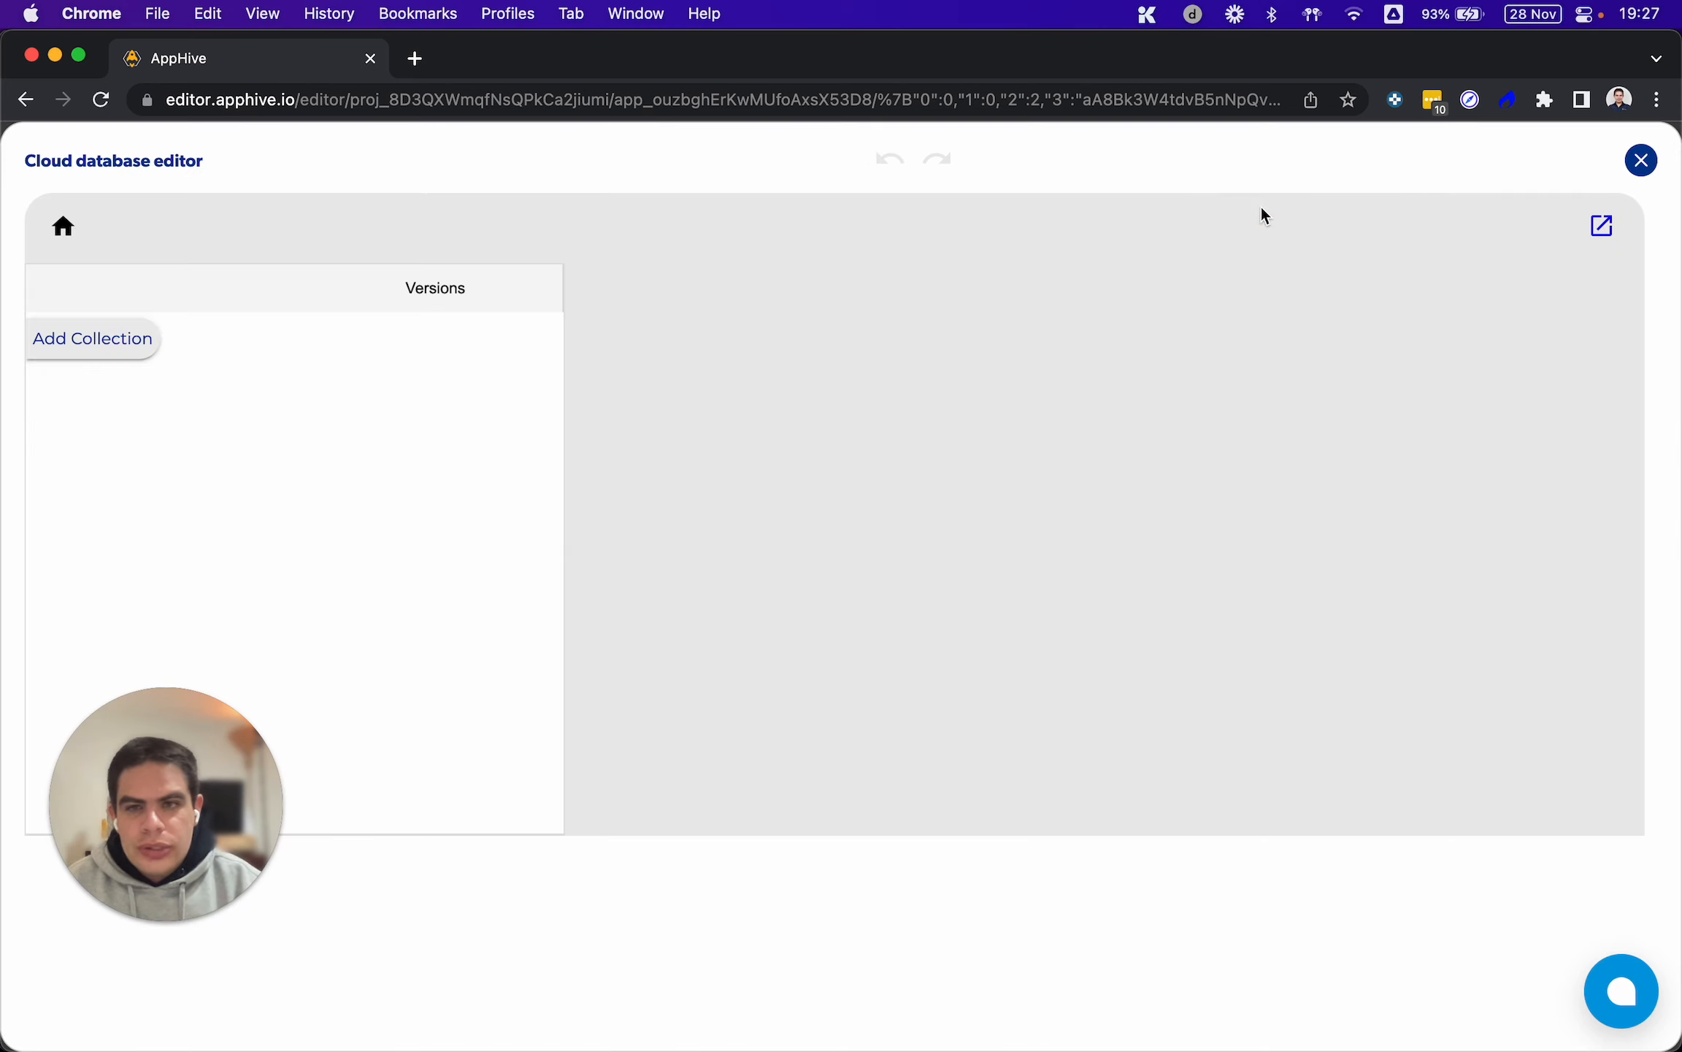
pyautogui.click(1642, 160)
# Open the Cloud database editor and add a collection named "Users"
pyautogui.click(1361, 155)
pyautogui.click(1336, 211)
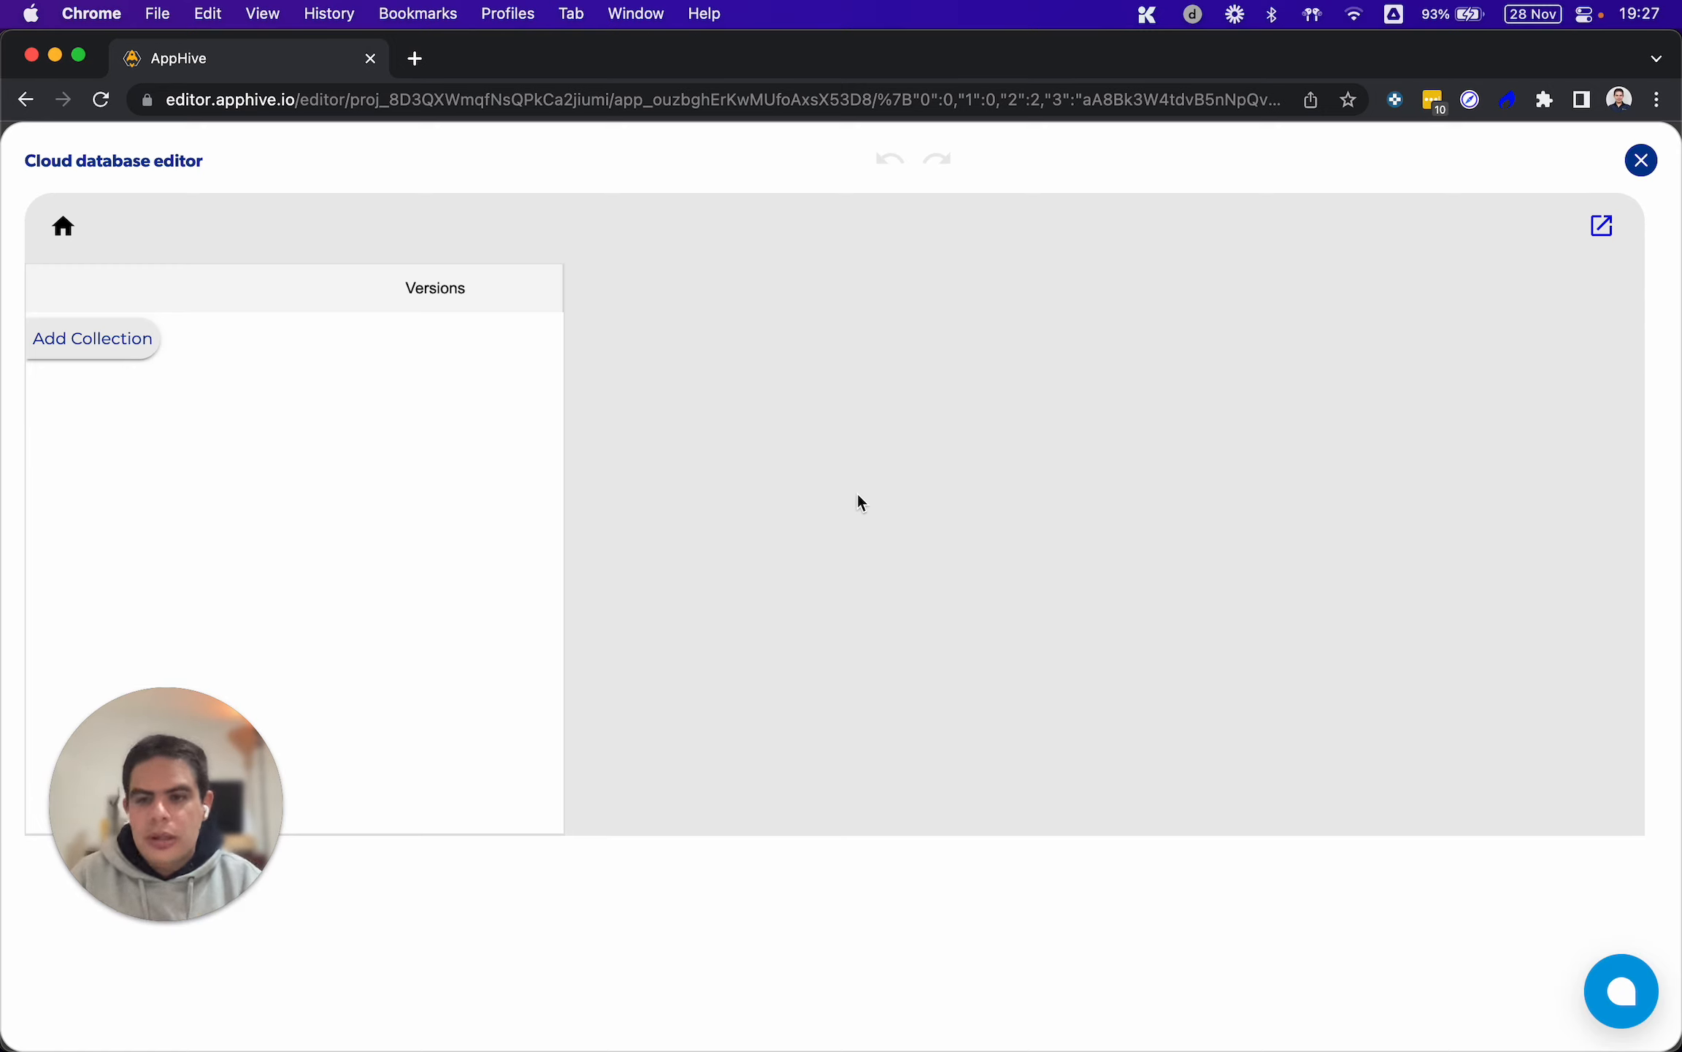
pyautogui.moveTo(201, 782); pyautogui.dragTo(187, 895)
pyautogui.click(96, 344)
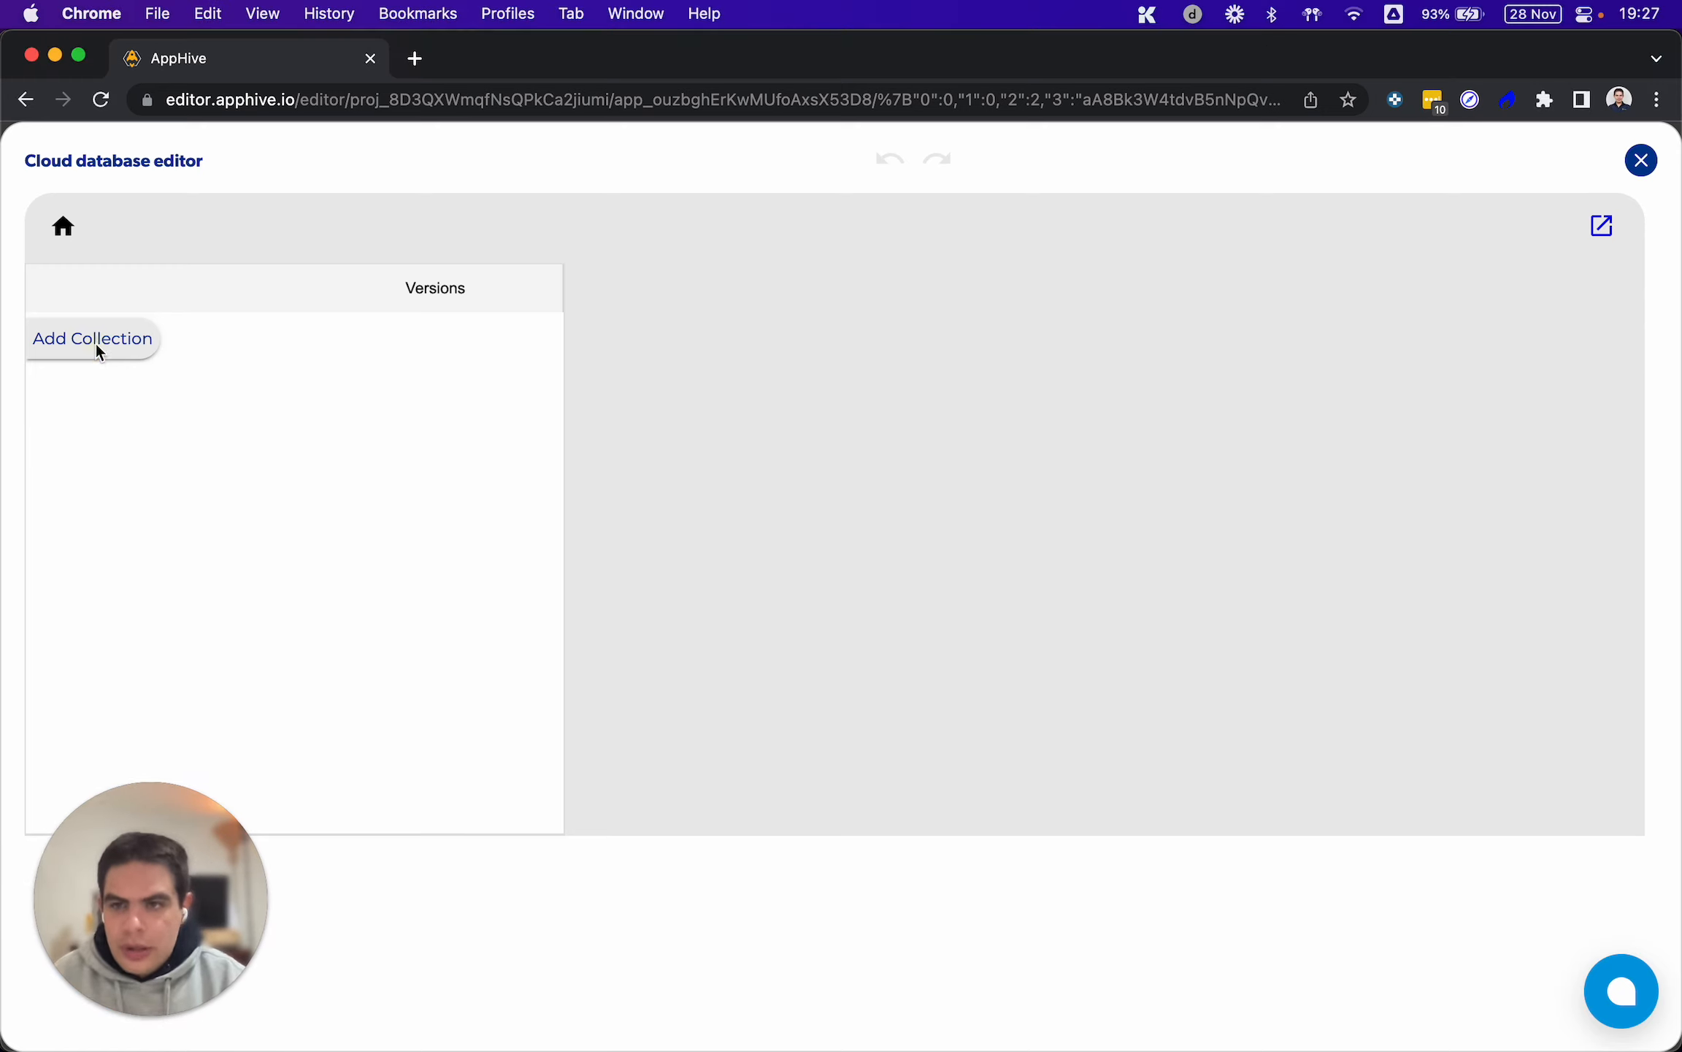
pyautogui.click(119, 353)
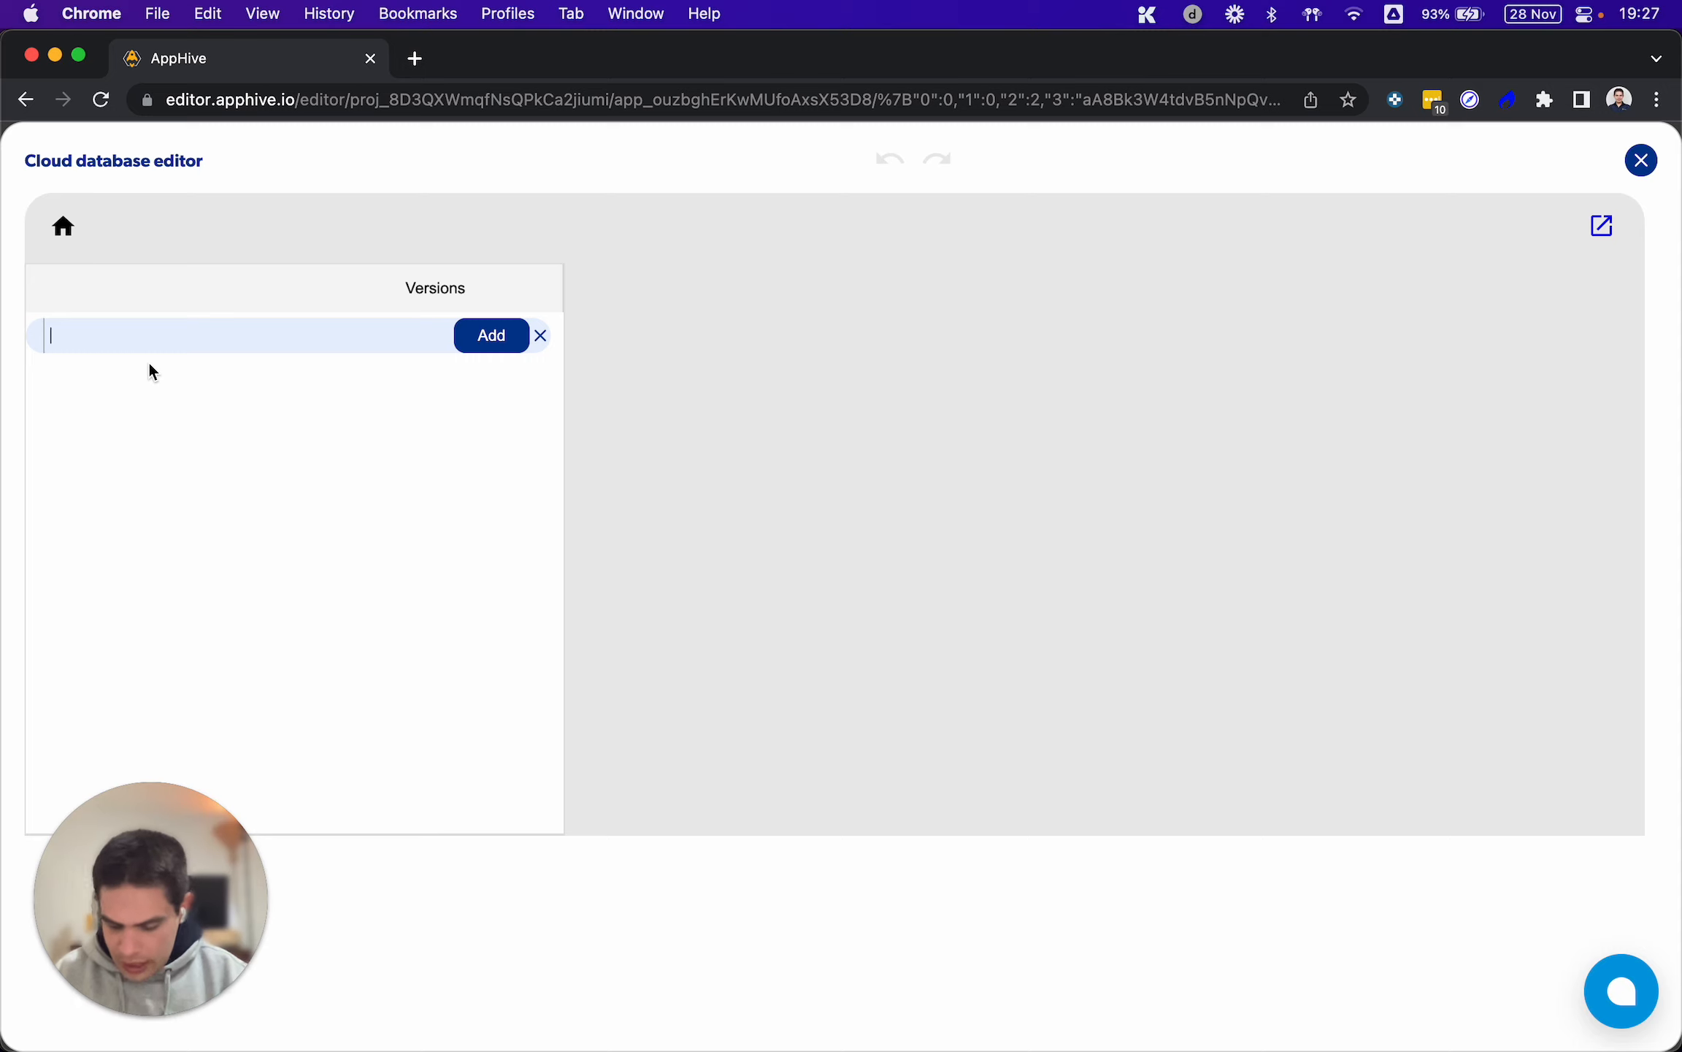
pyautogui.write('Users')
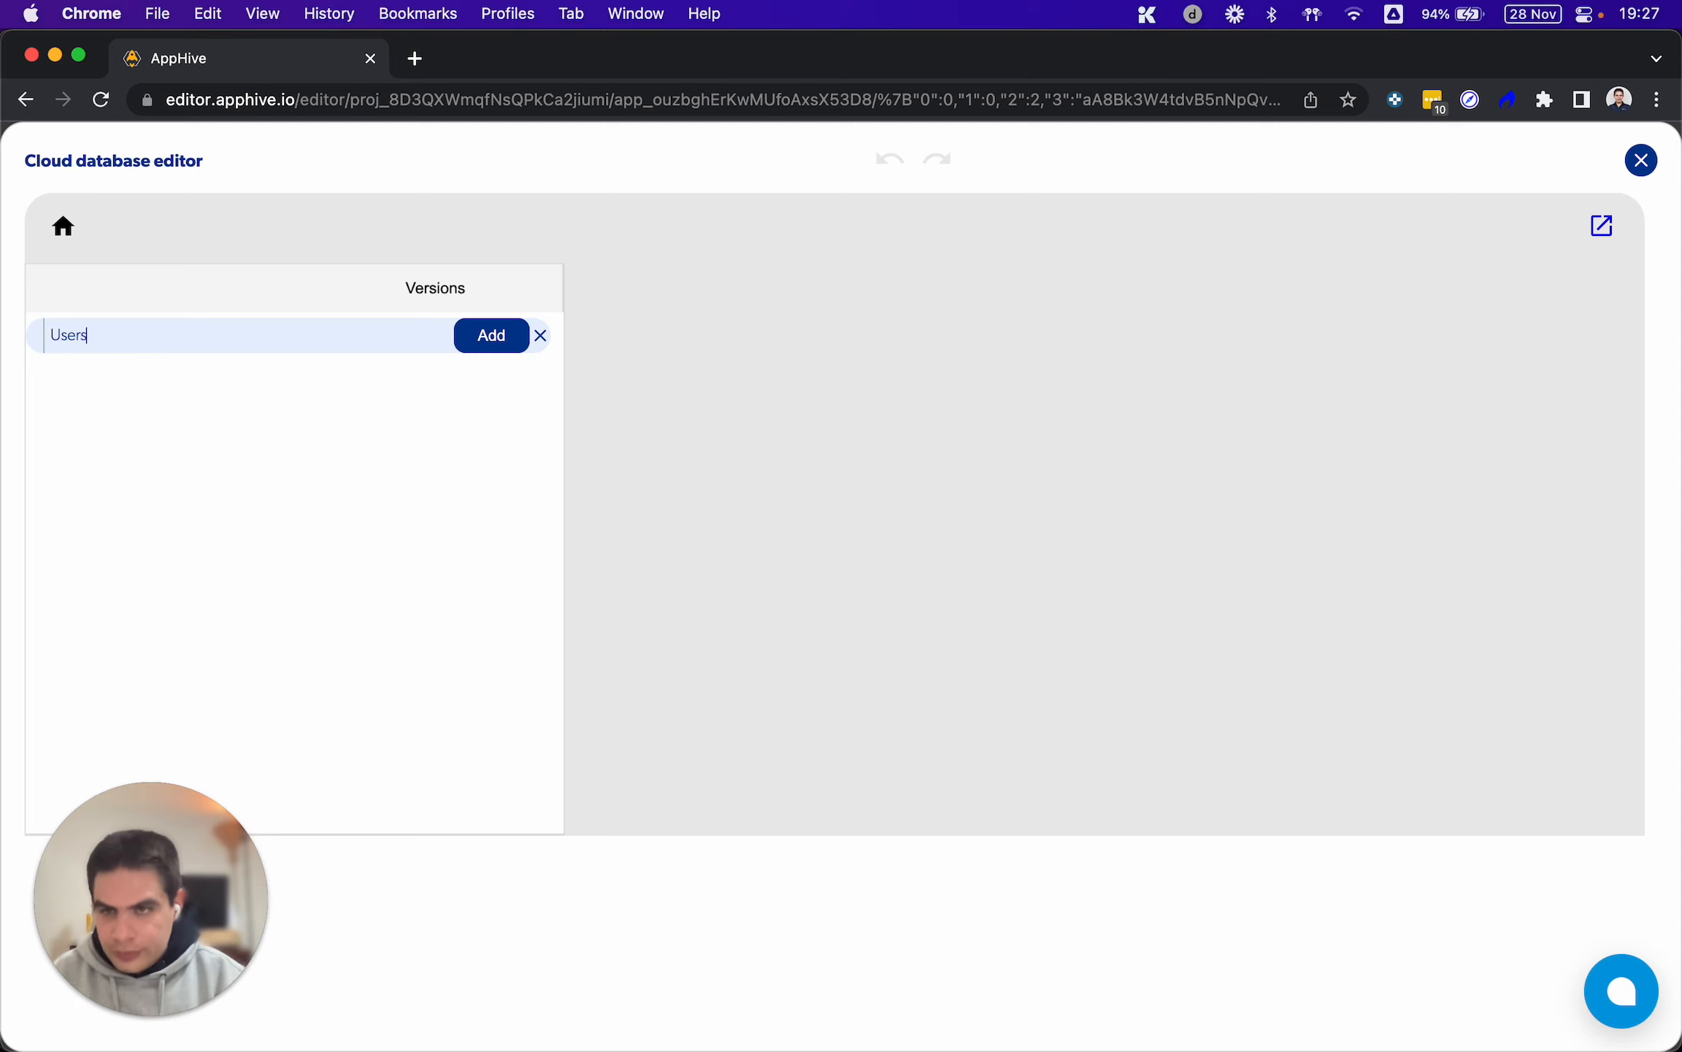
pyautogui.click(465, 337)
pyautogui.click(179, 371)
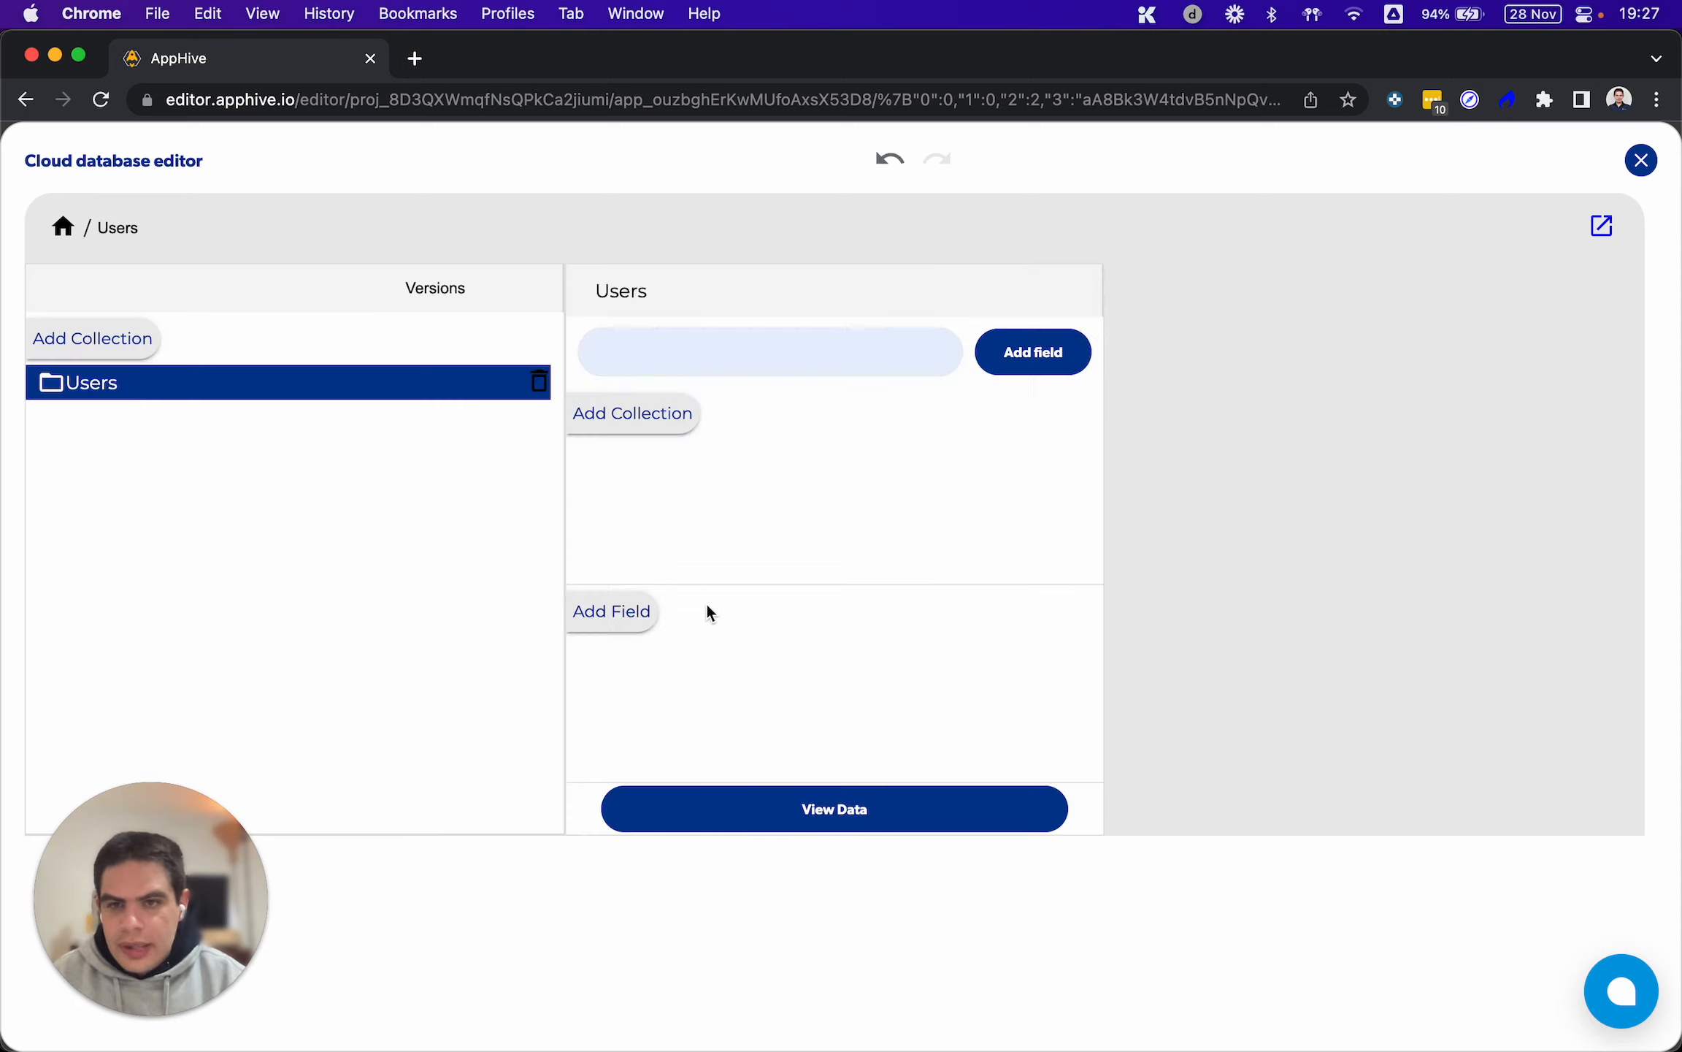
# Add the fields "id", "role" and "age" to the Users collection
pyautogui.click(615, 623)
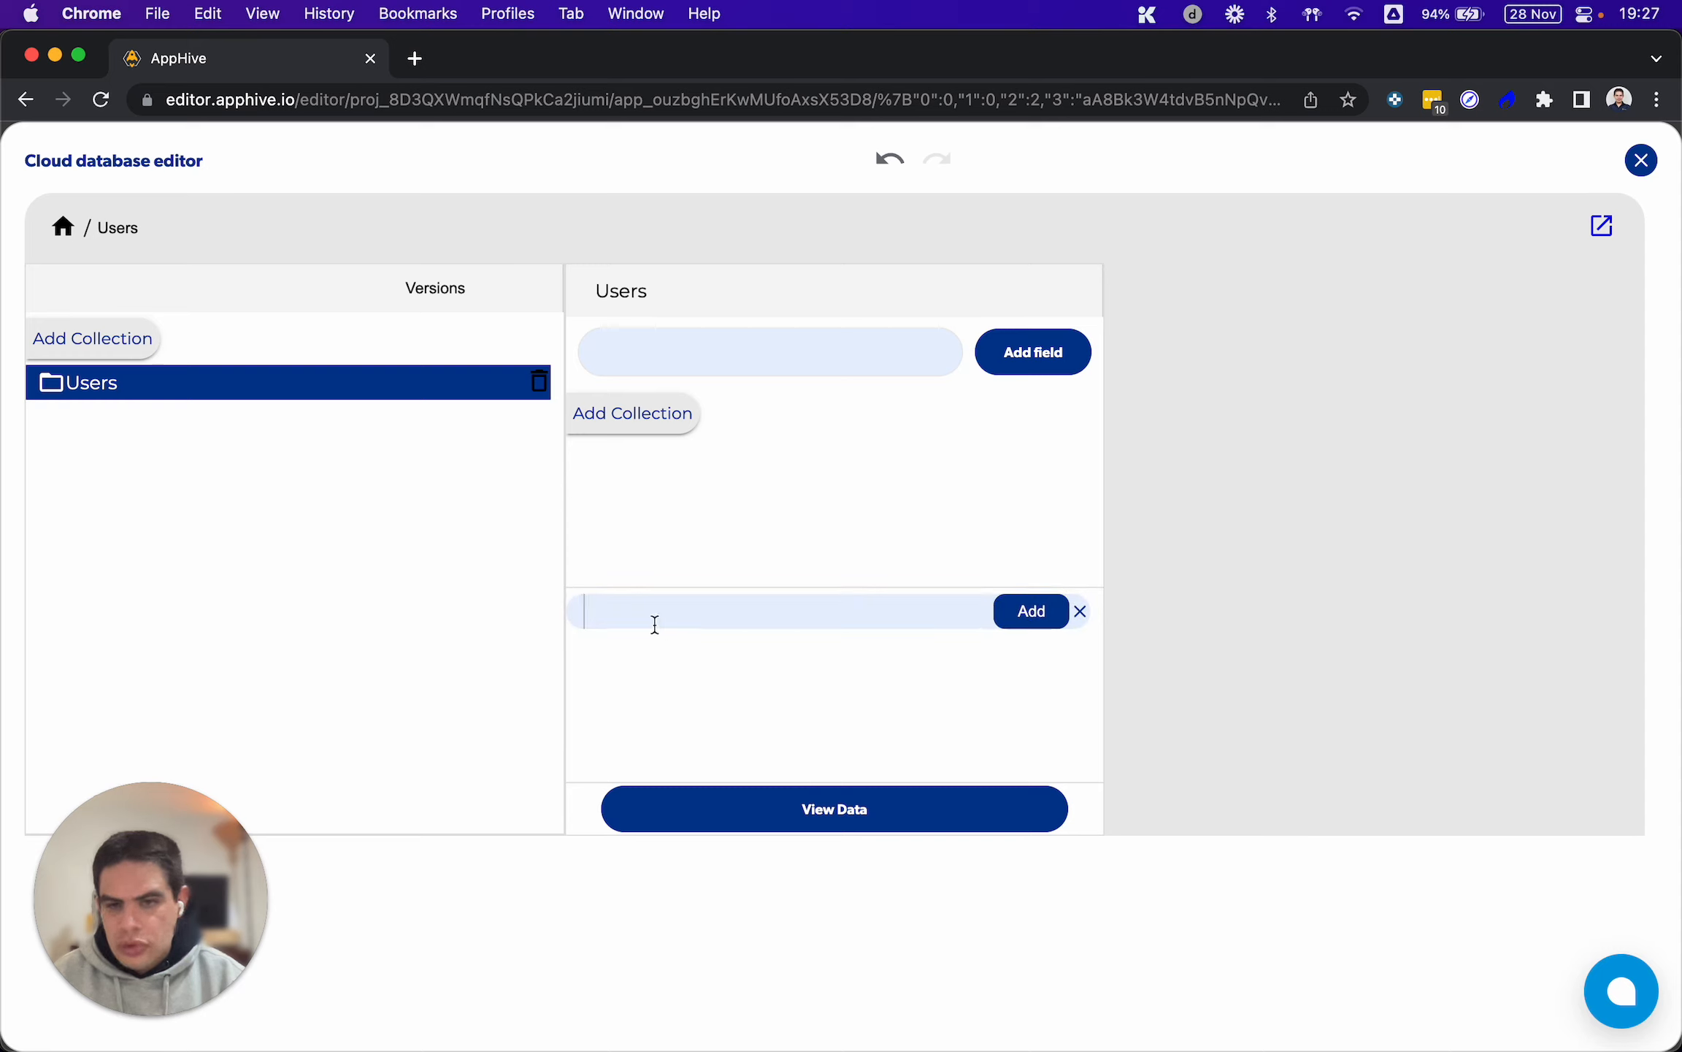
pyautogui.write('id')
pyautogui.click(1011, 613)
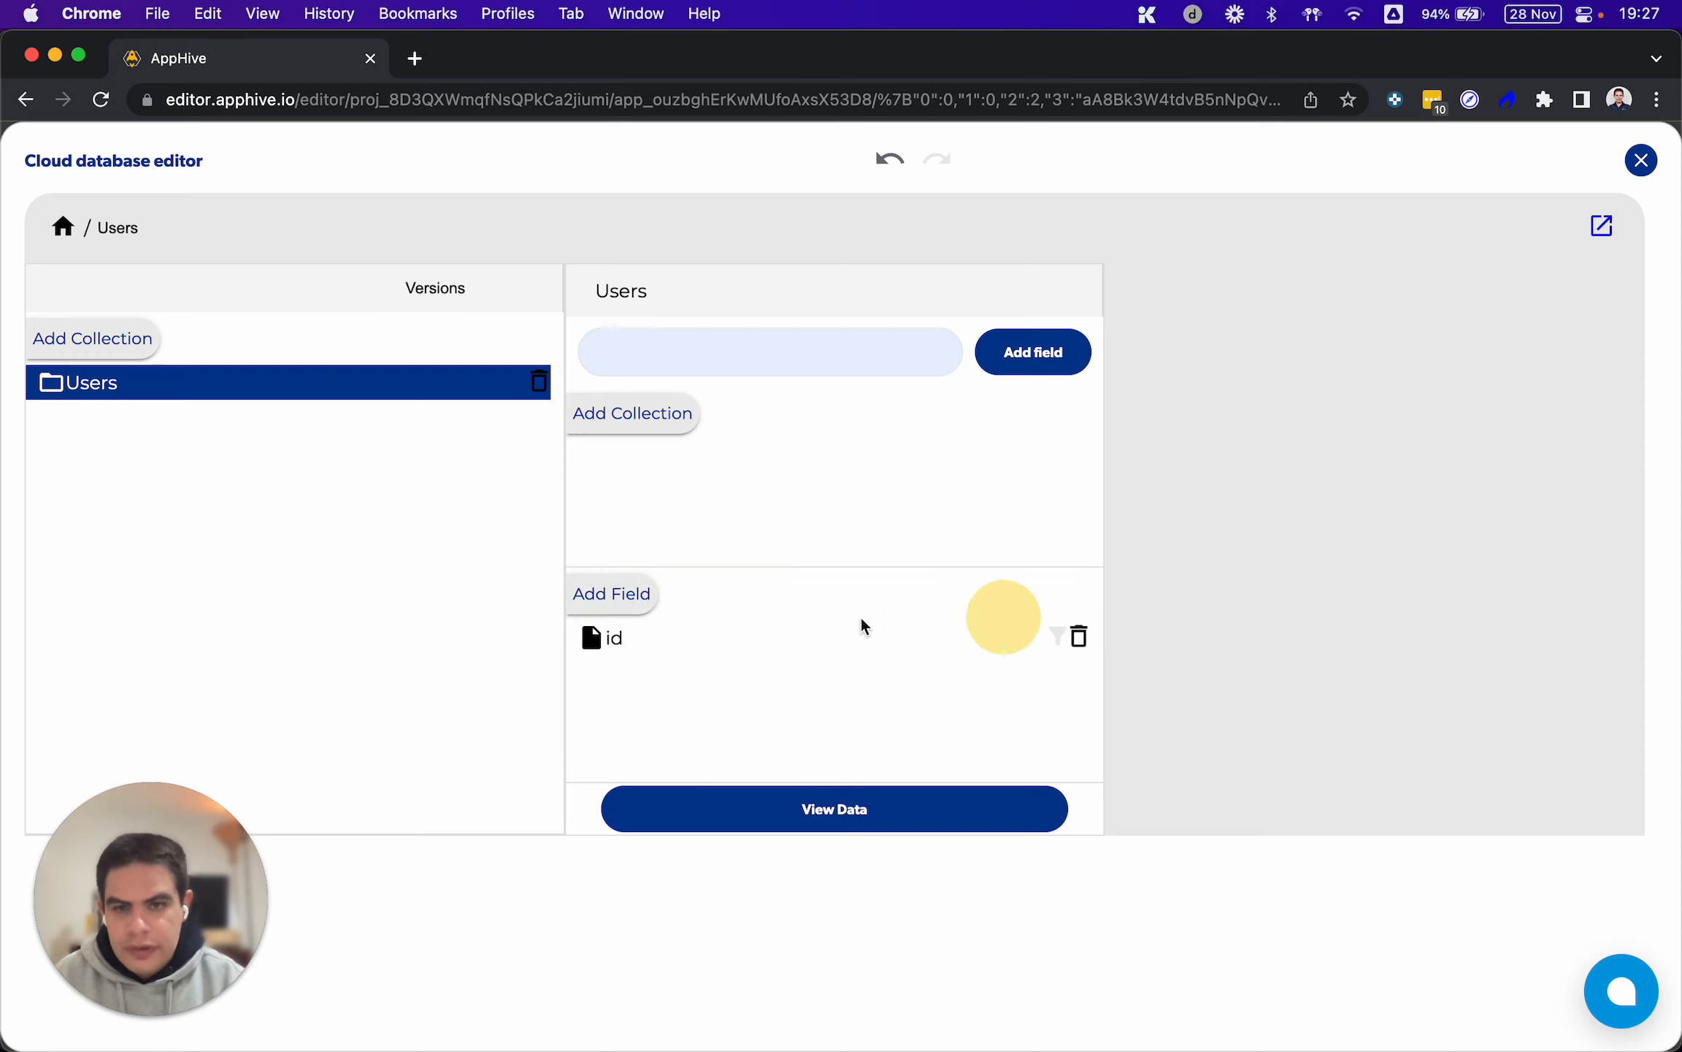
pyautogui.click(628, 591)
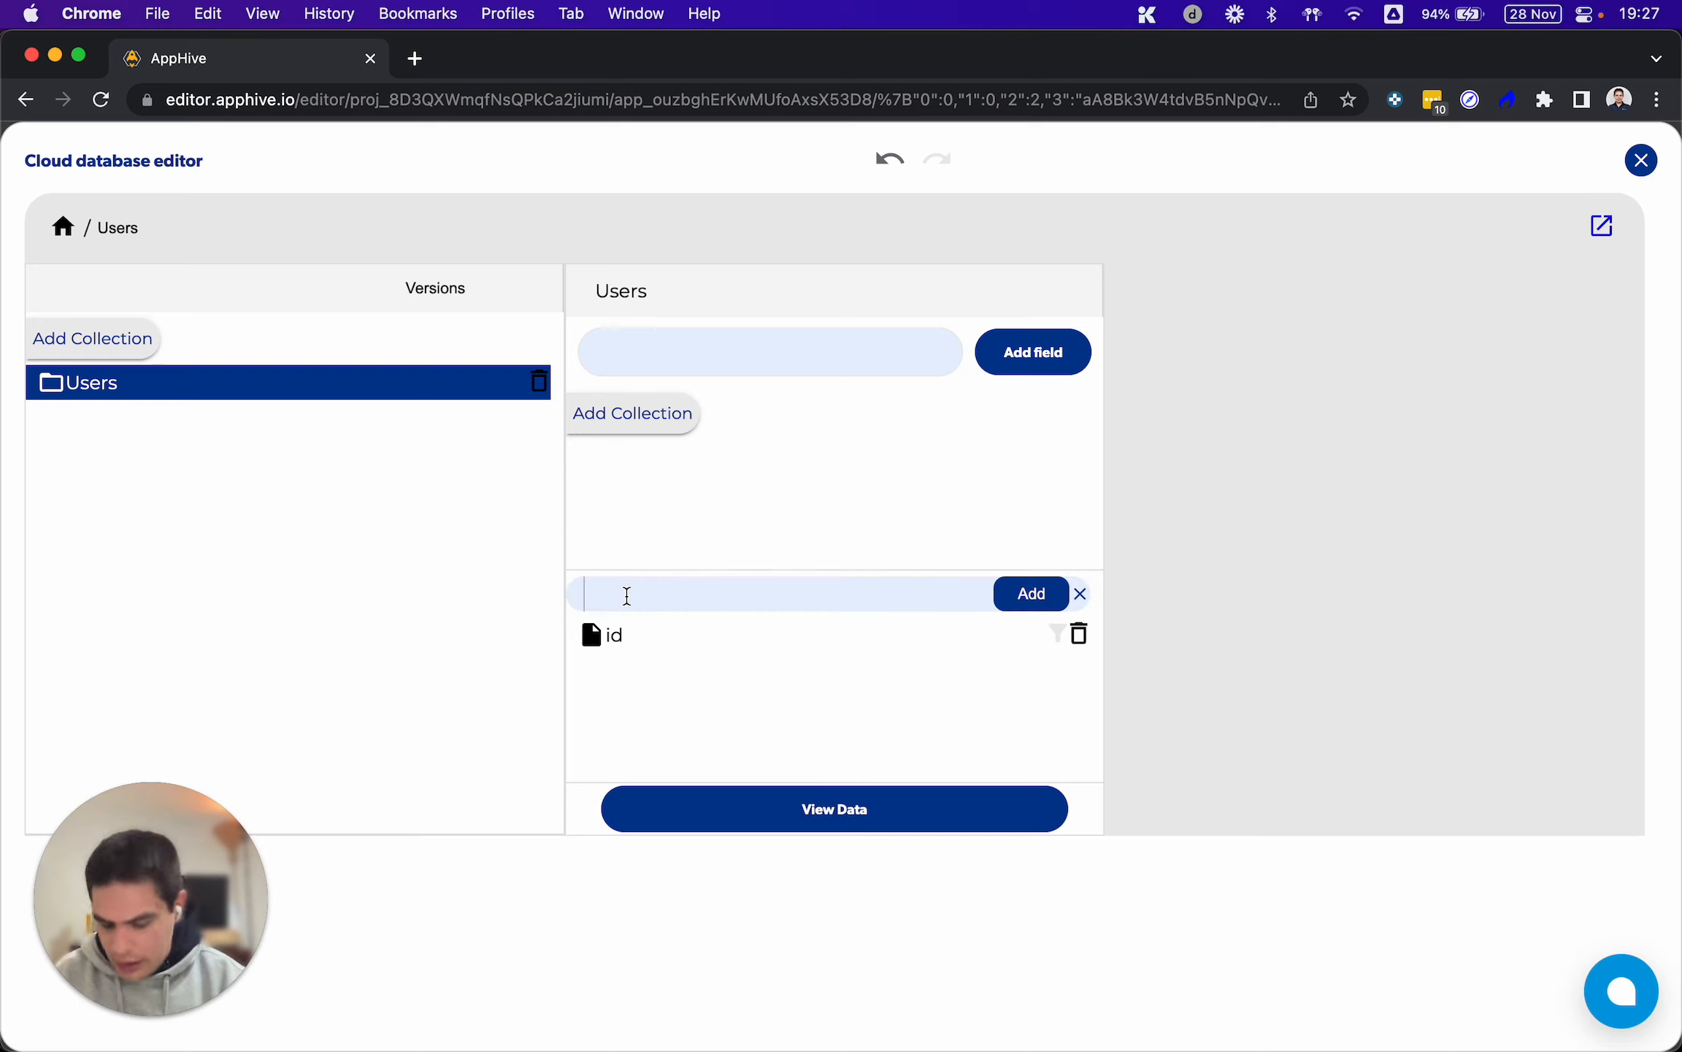
pyautogui.write('role')
pyautogui.click(1022, 592)
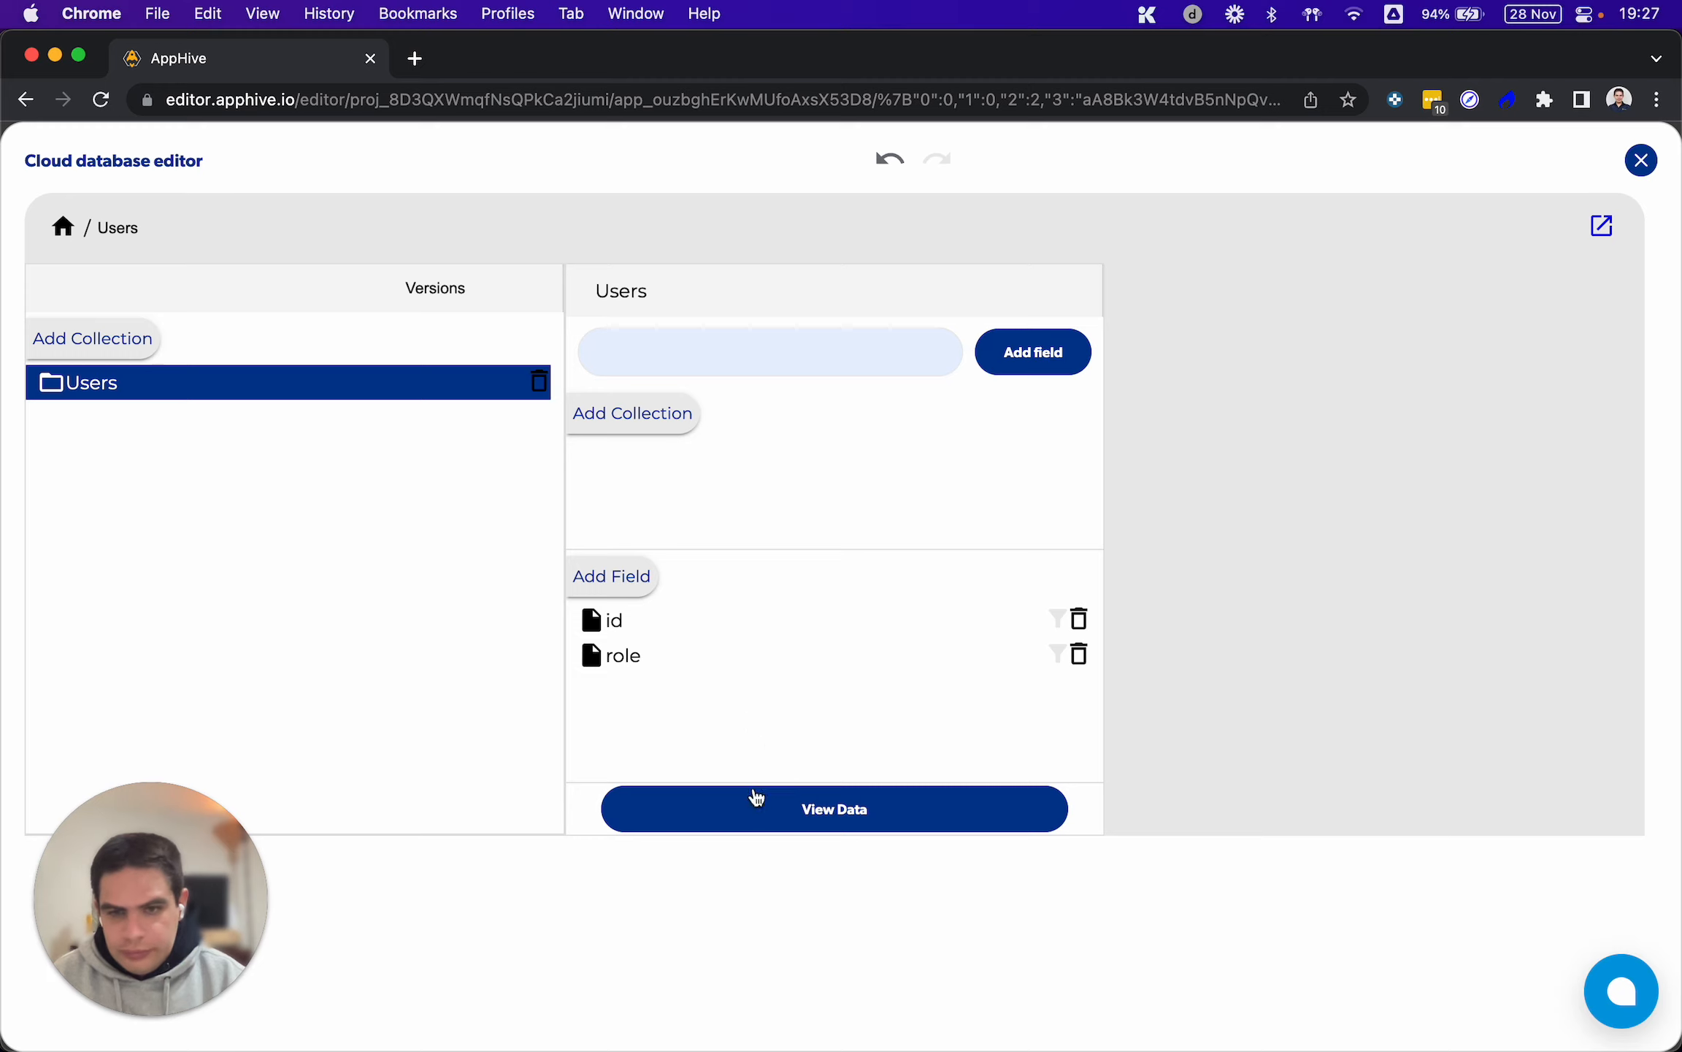
pyautogui.click(627, 574)
pyautogui.write('age')
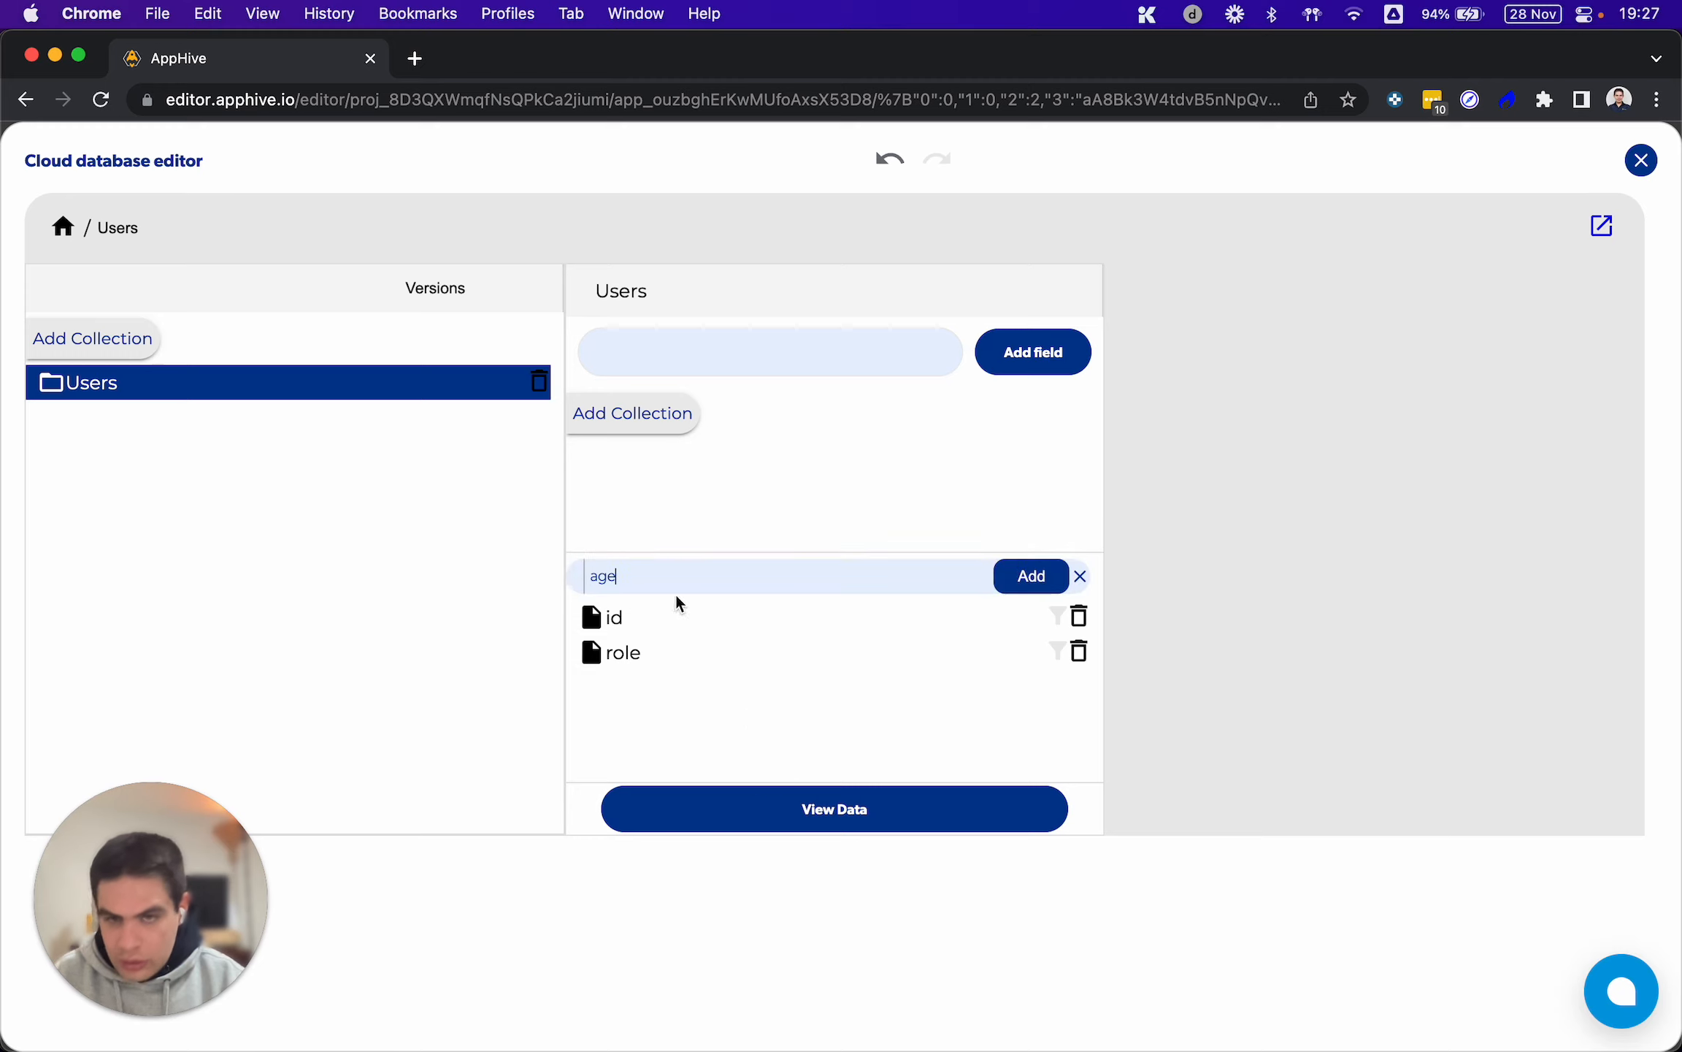
pyautogui.click(1000, 575)
# Display the Users collection's data and start a new record with an autogenerated record id
pyautogui.click(701, 807)
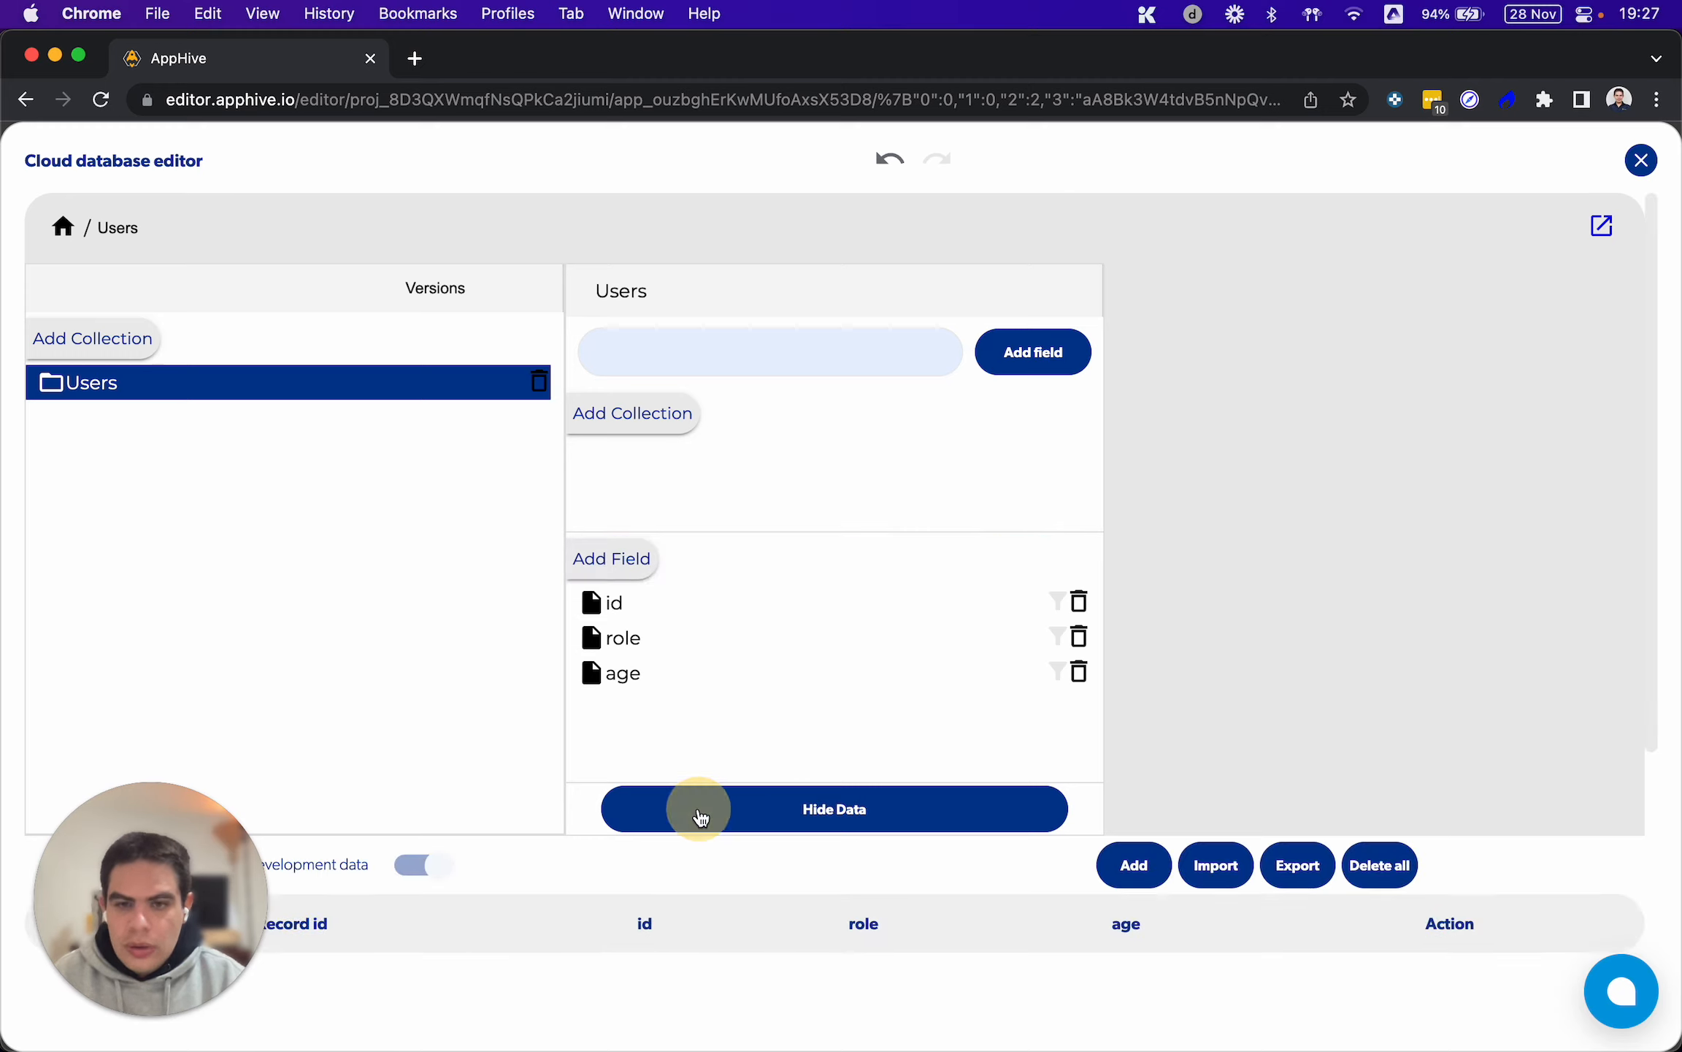
pyautogui.scroll(-5, 694, 815)
pyautogui.click(1114, 480)
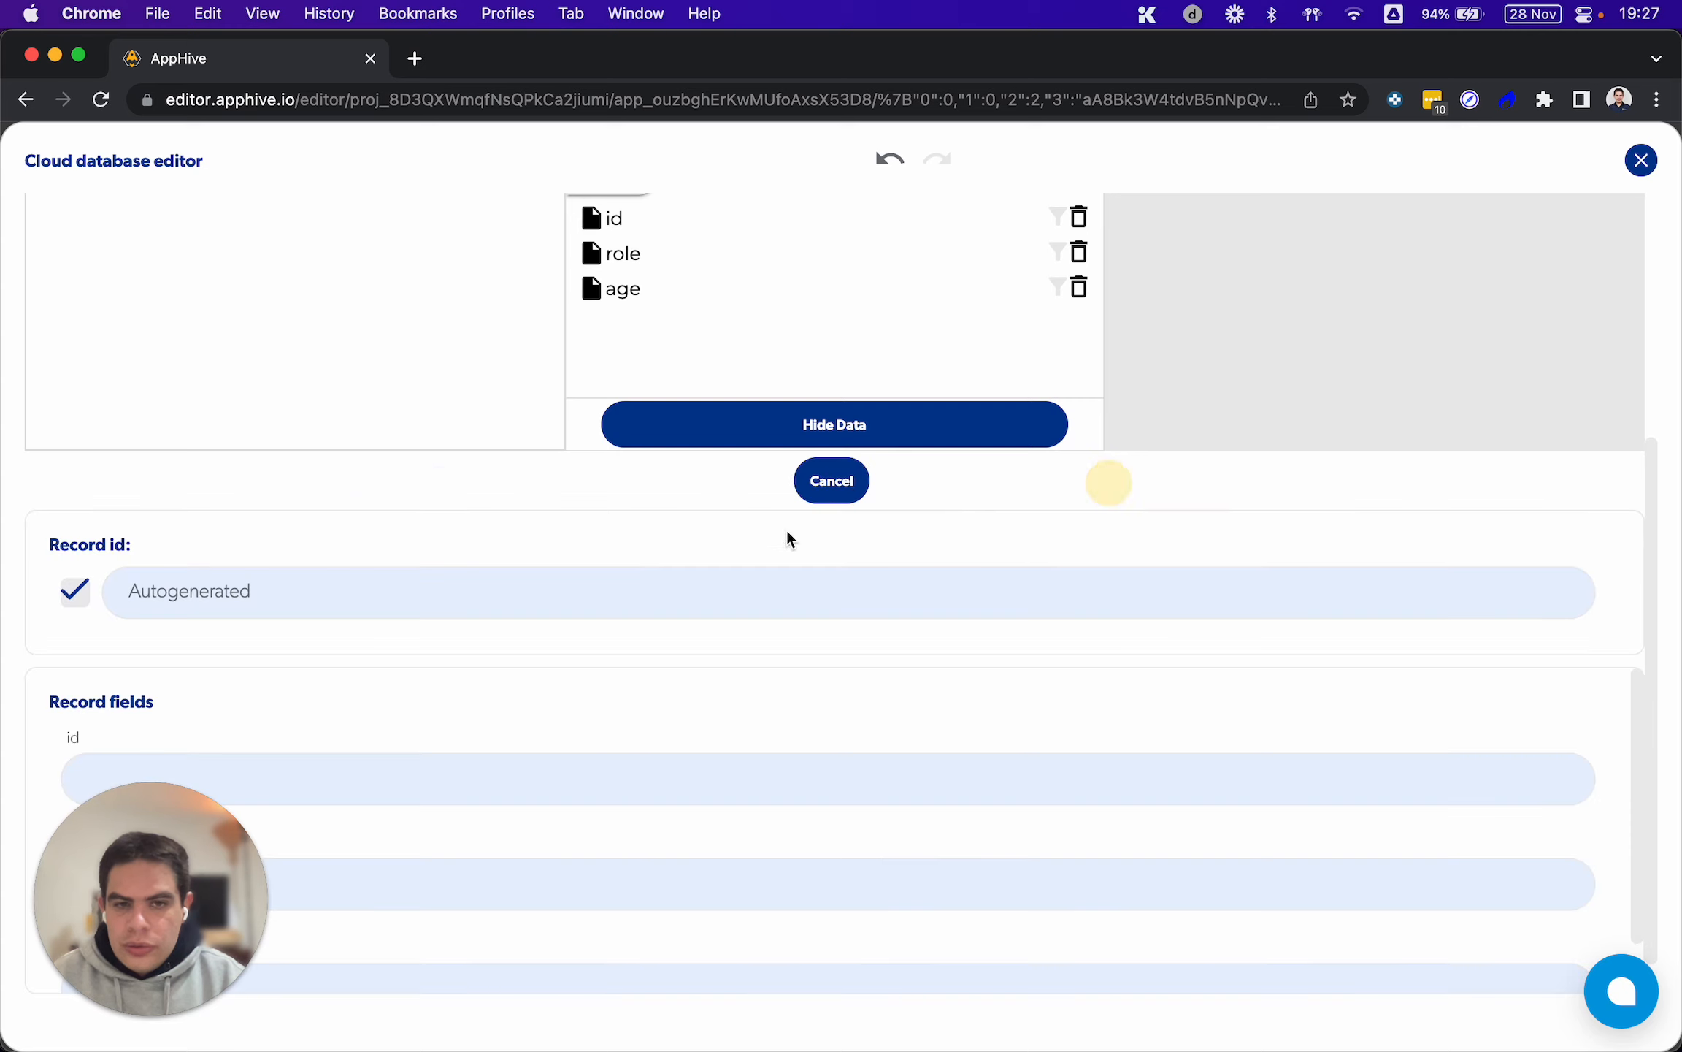
pyautogui.scroll(-1, 634, 593)
pyautogui.moveTo(192, 863); pyautogui.dragTo(1449, 694)
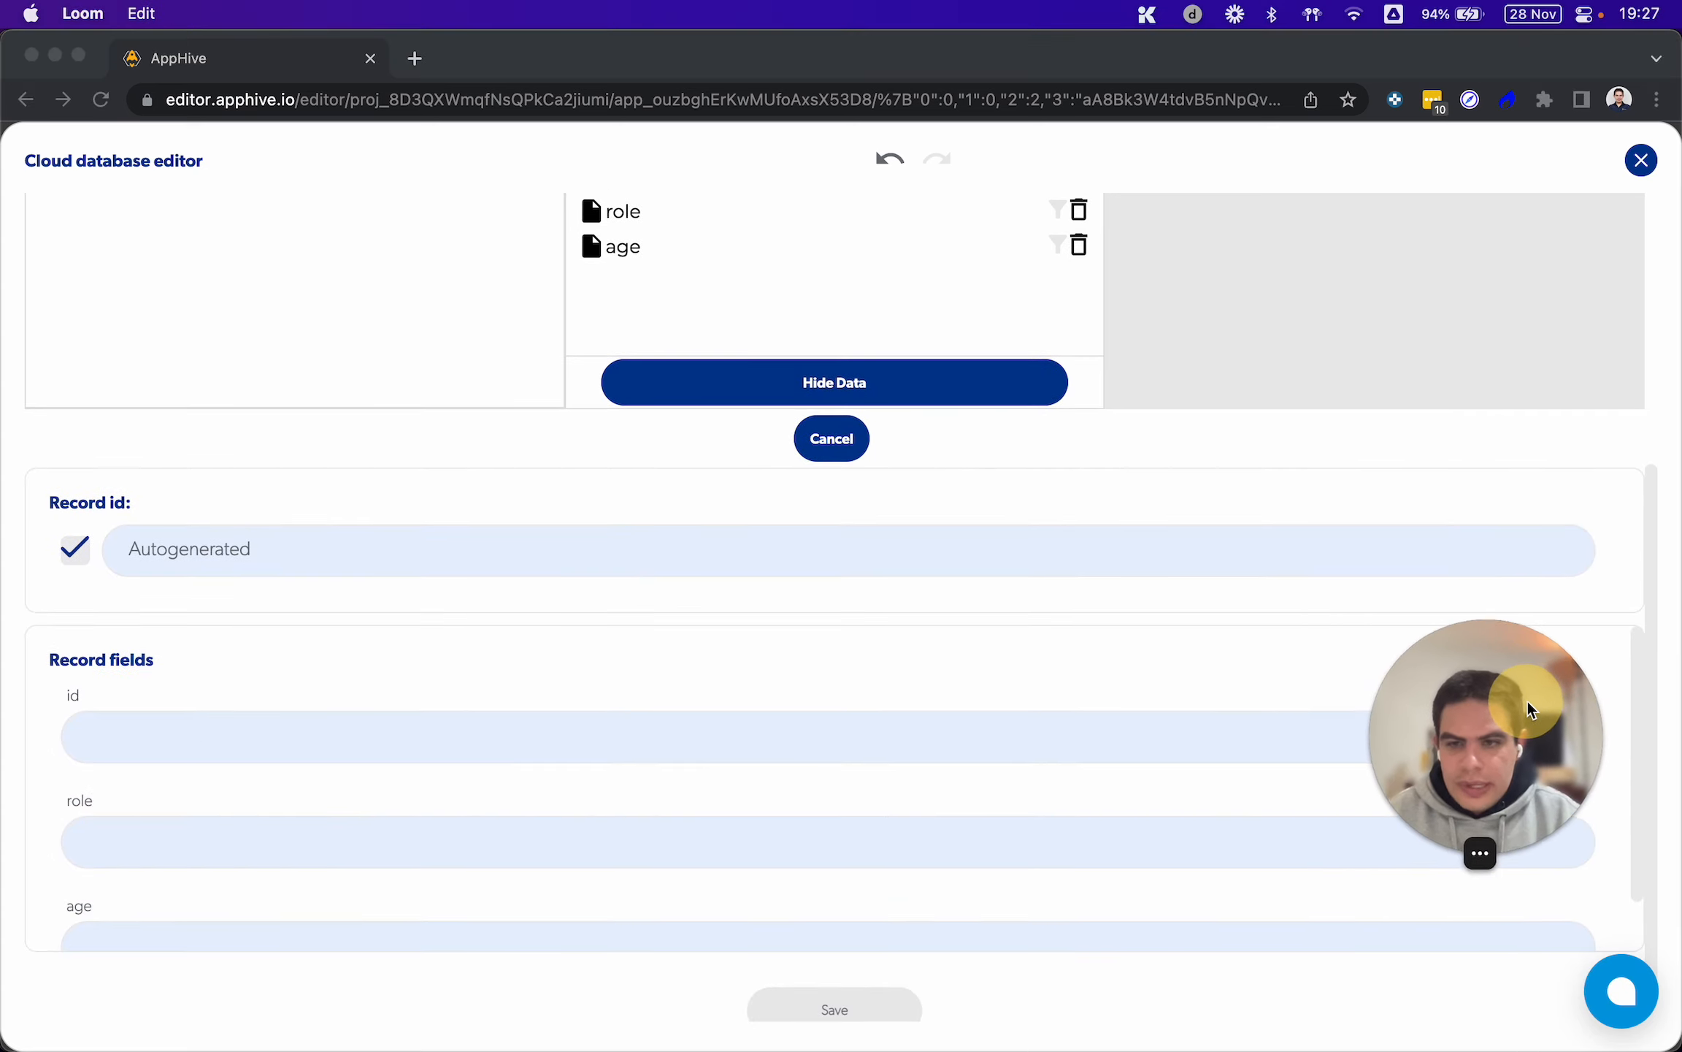
# Fill in the record with the copied user uid as id, role "Admin" and age 23, and save it
pyautogui.click(150, 728)
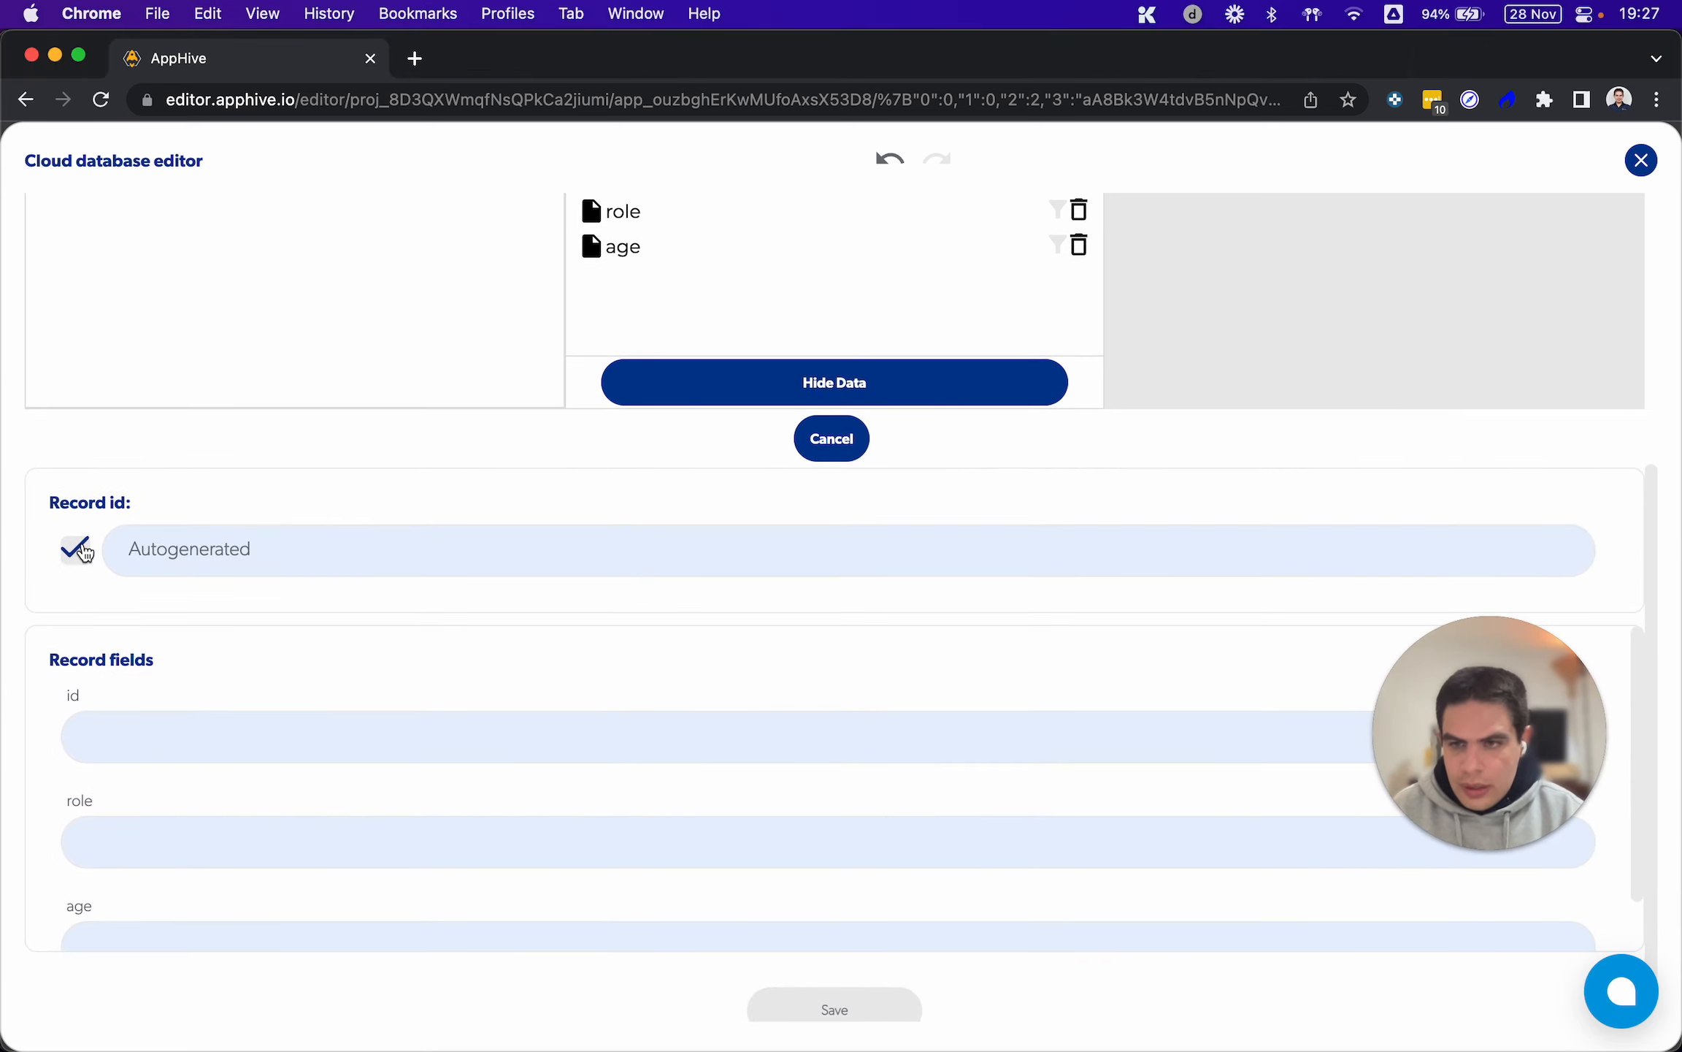
pyautogui.click(123, 728)
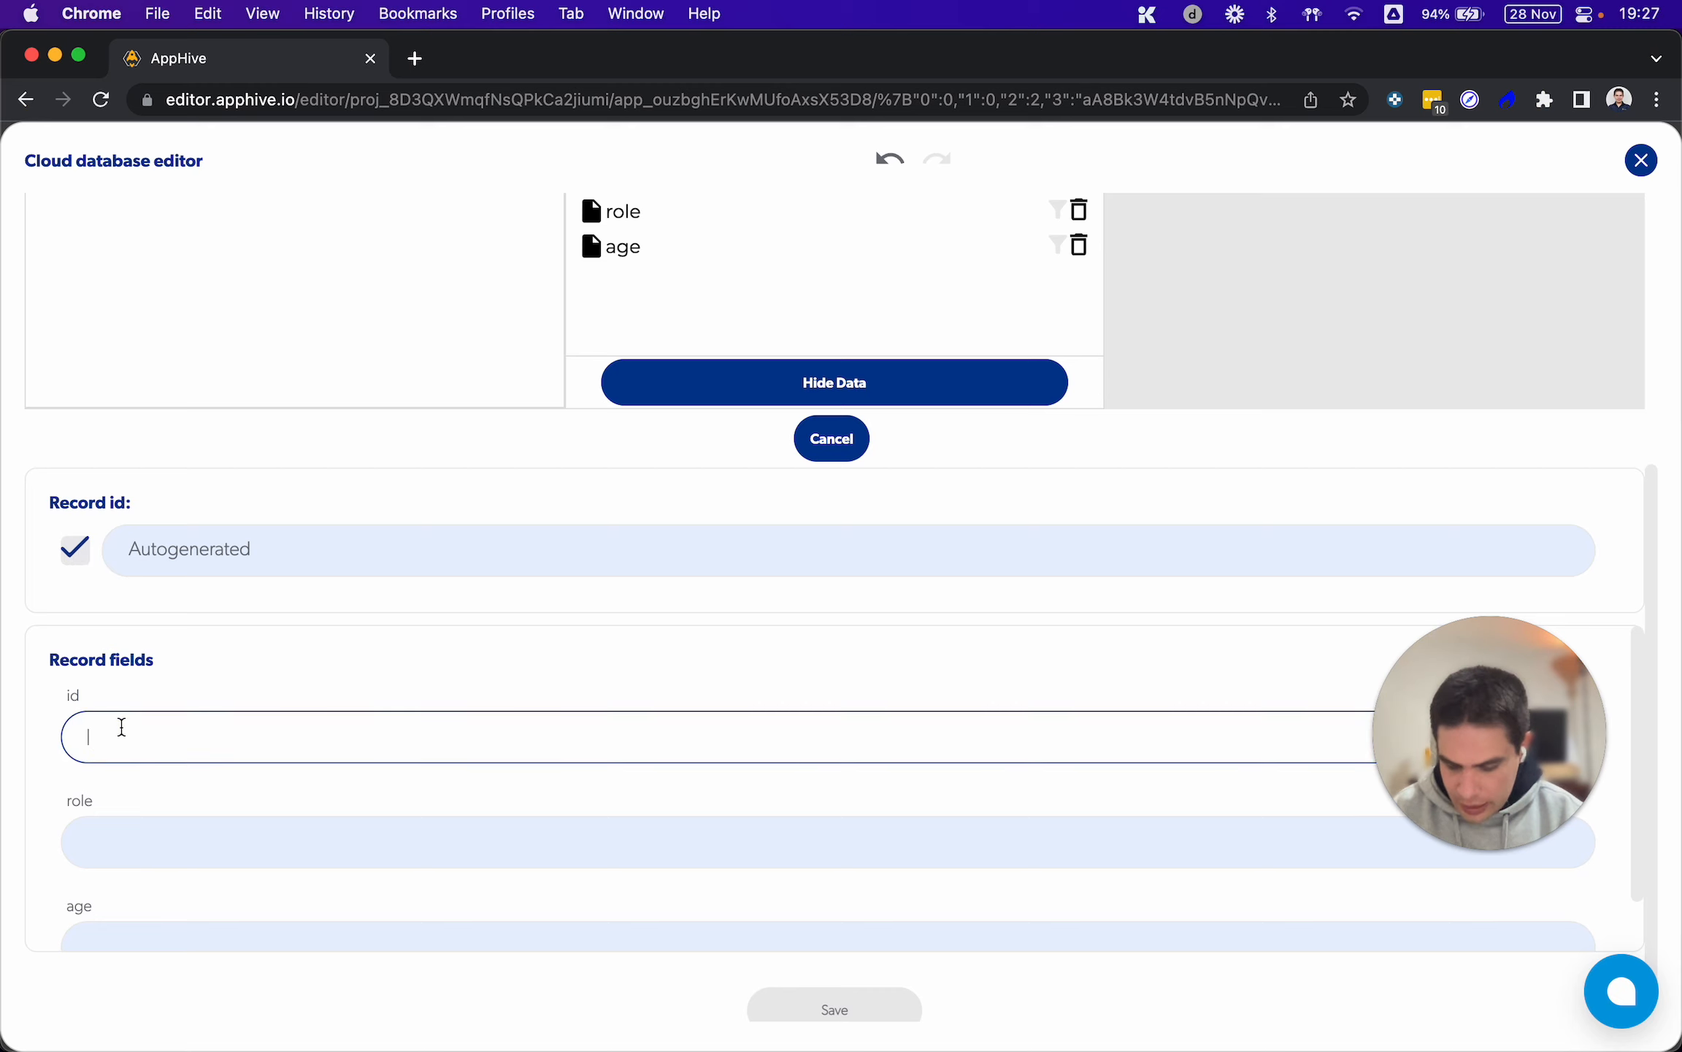
pyautogui.write('N8zpT9SxU1TCcoaRWaqugySXhTZ2')
pyautogui.click(151, 836)
pyautogui.scroll(-1, 150, 832)
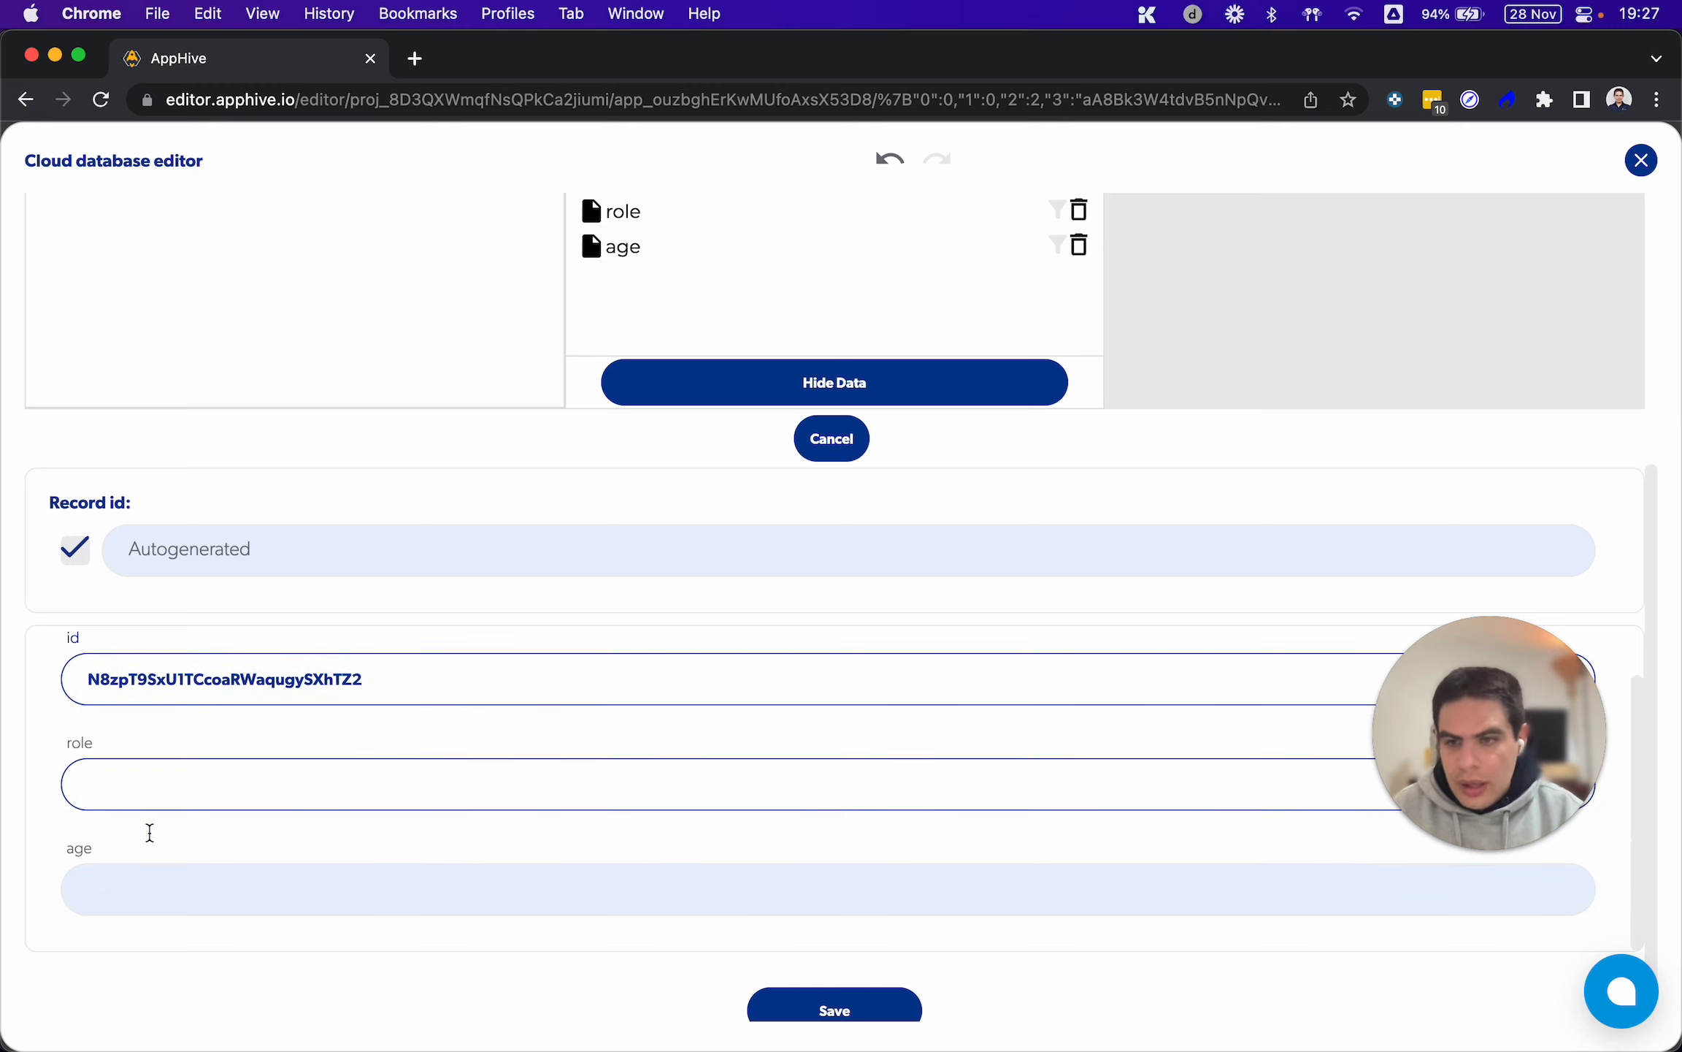
pyautogui.click(171, 787)
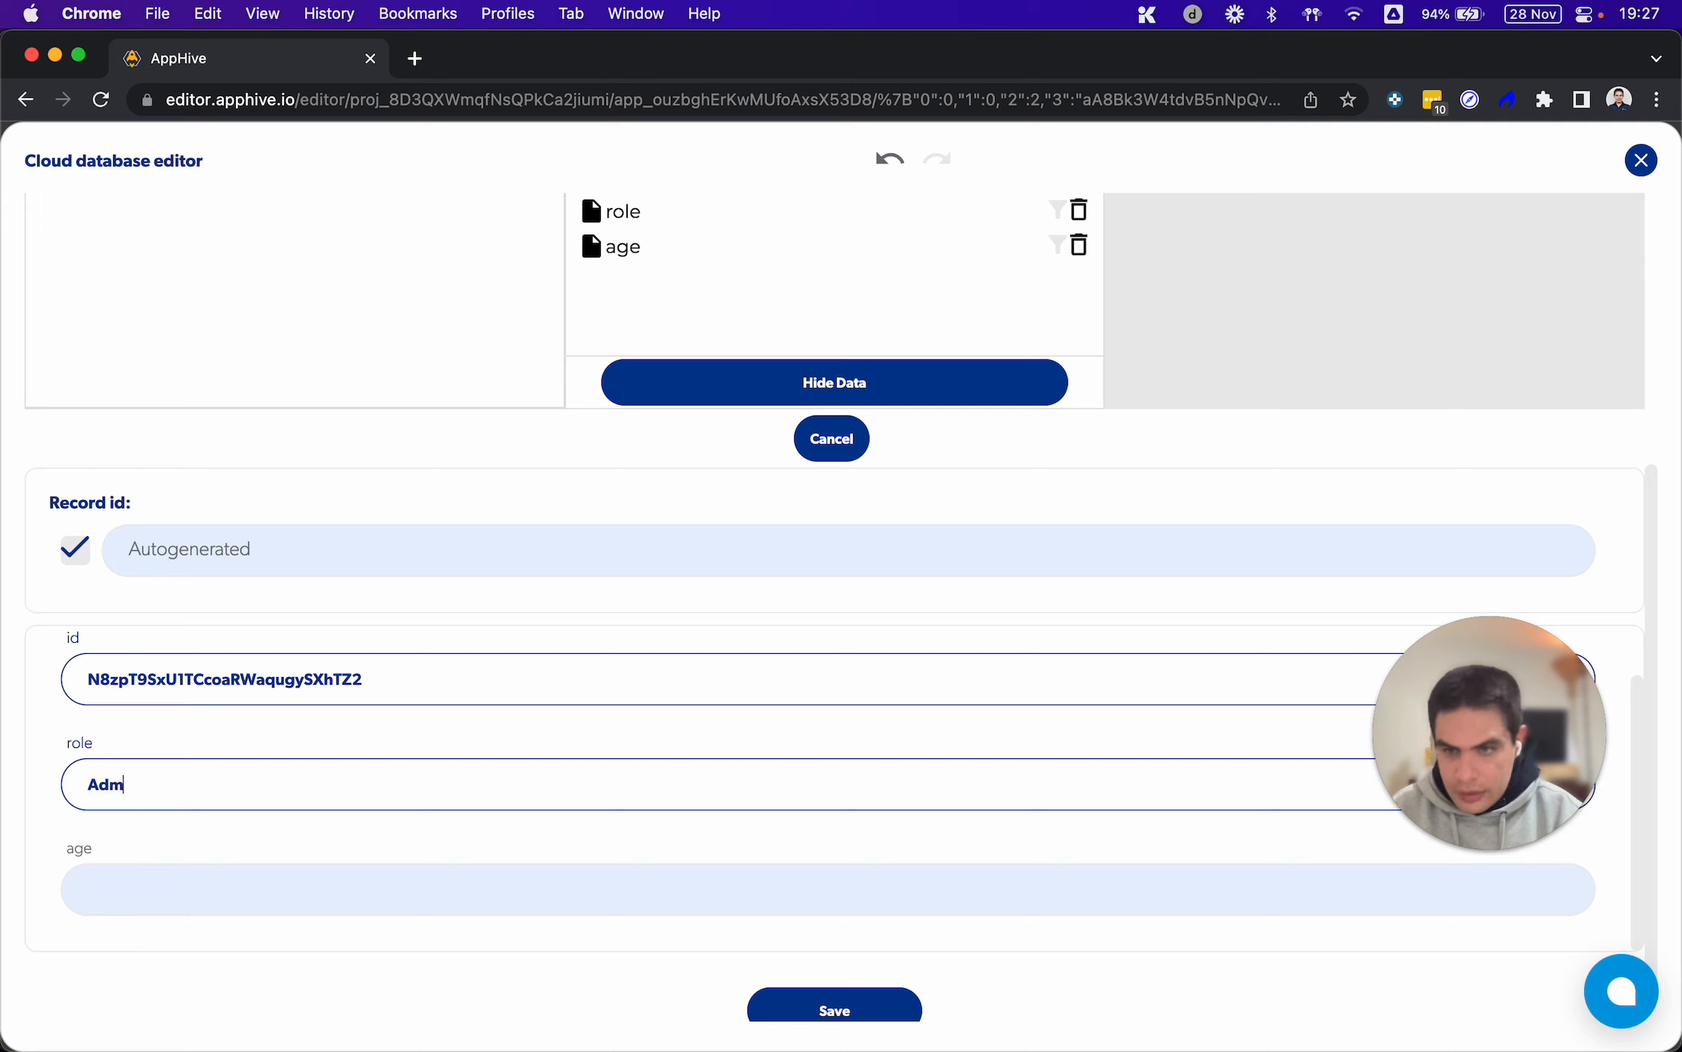
pyautogui.click(157, 900)
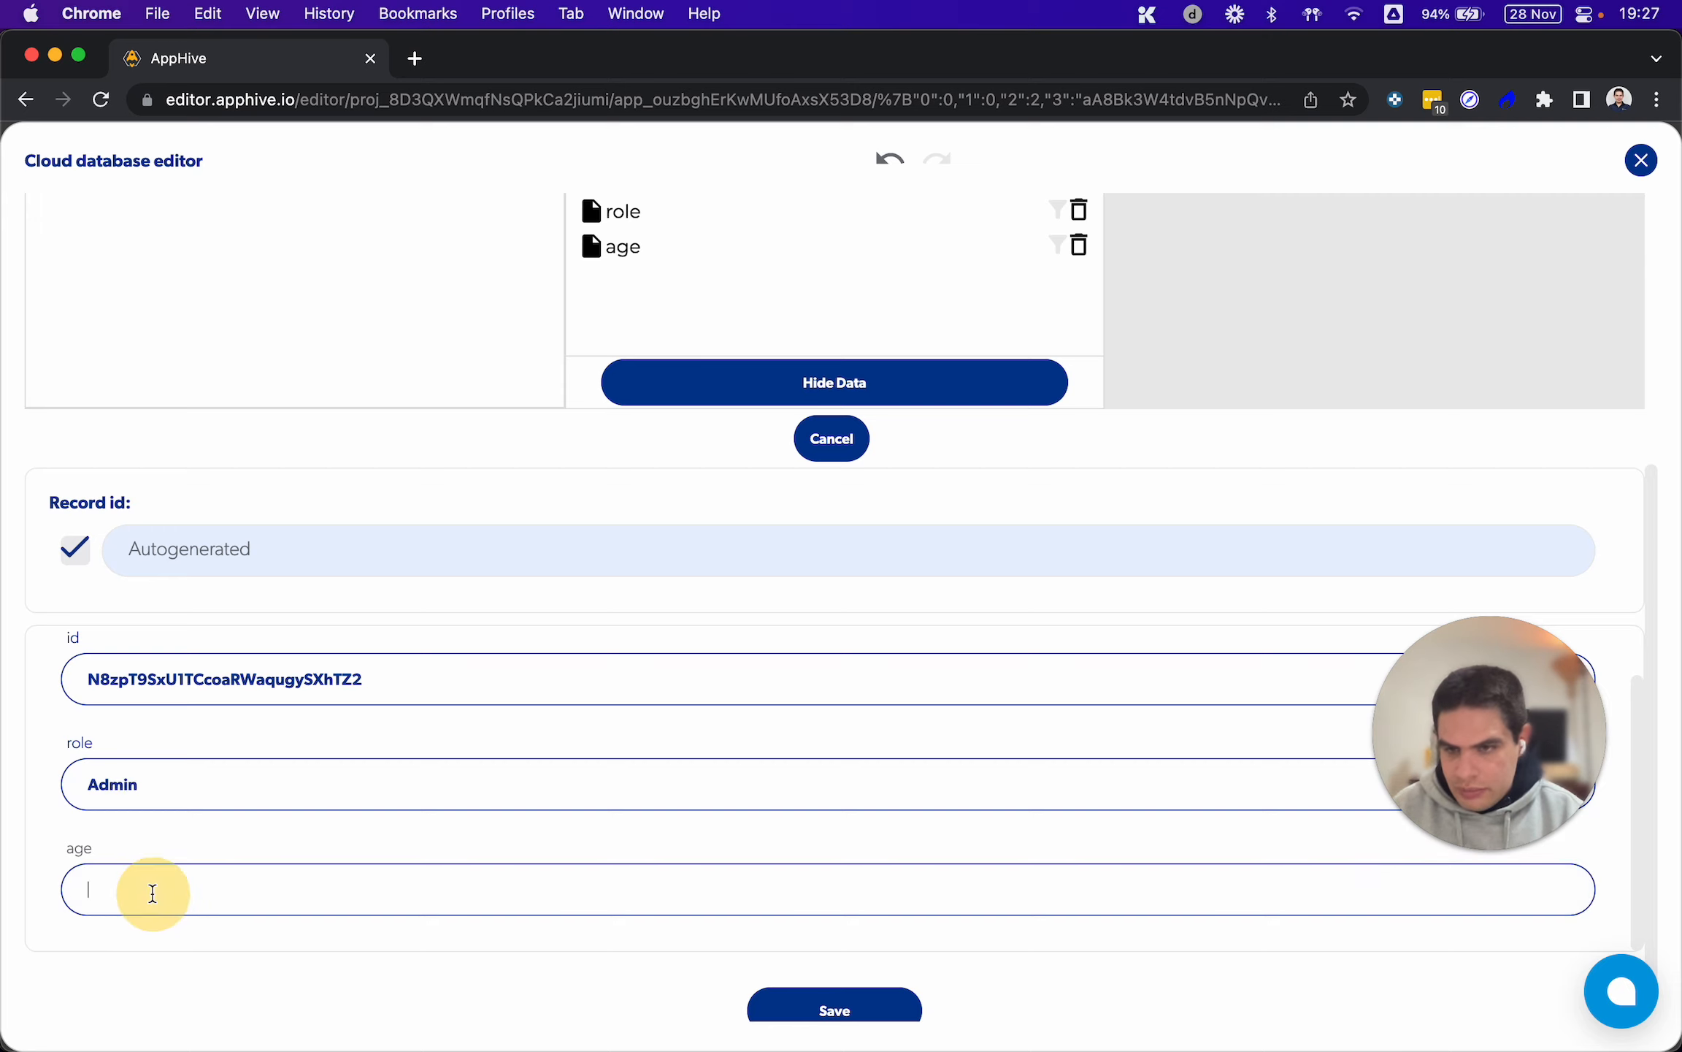
pyautogui.click(856, 995)
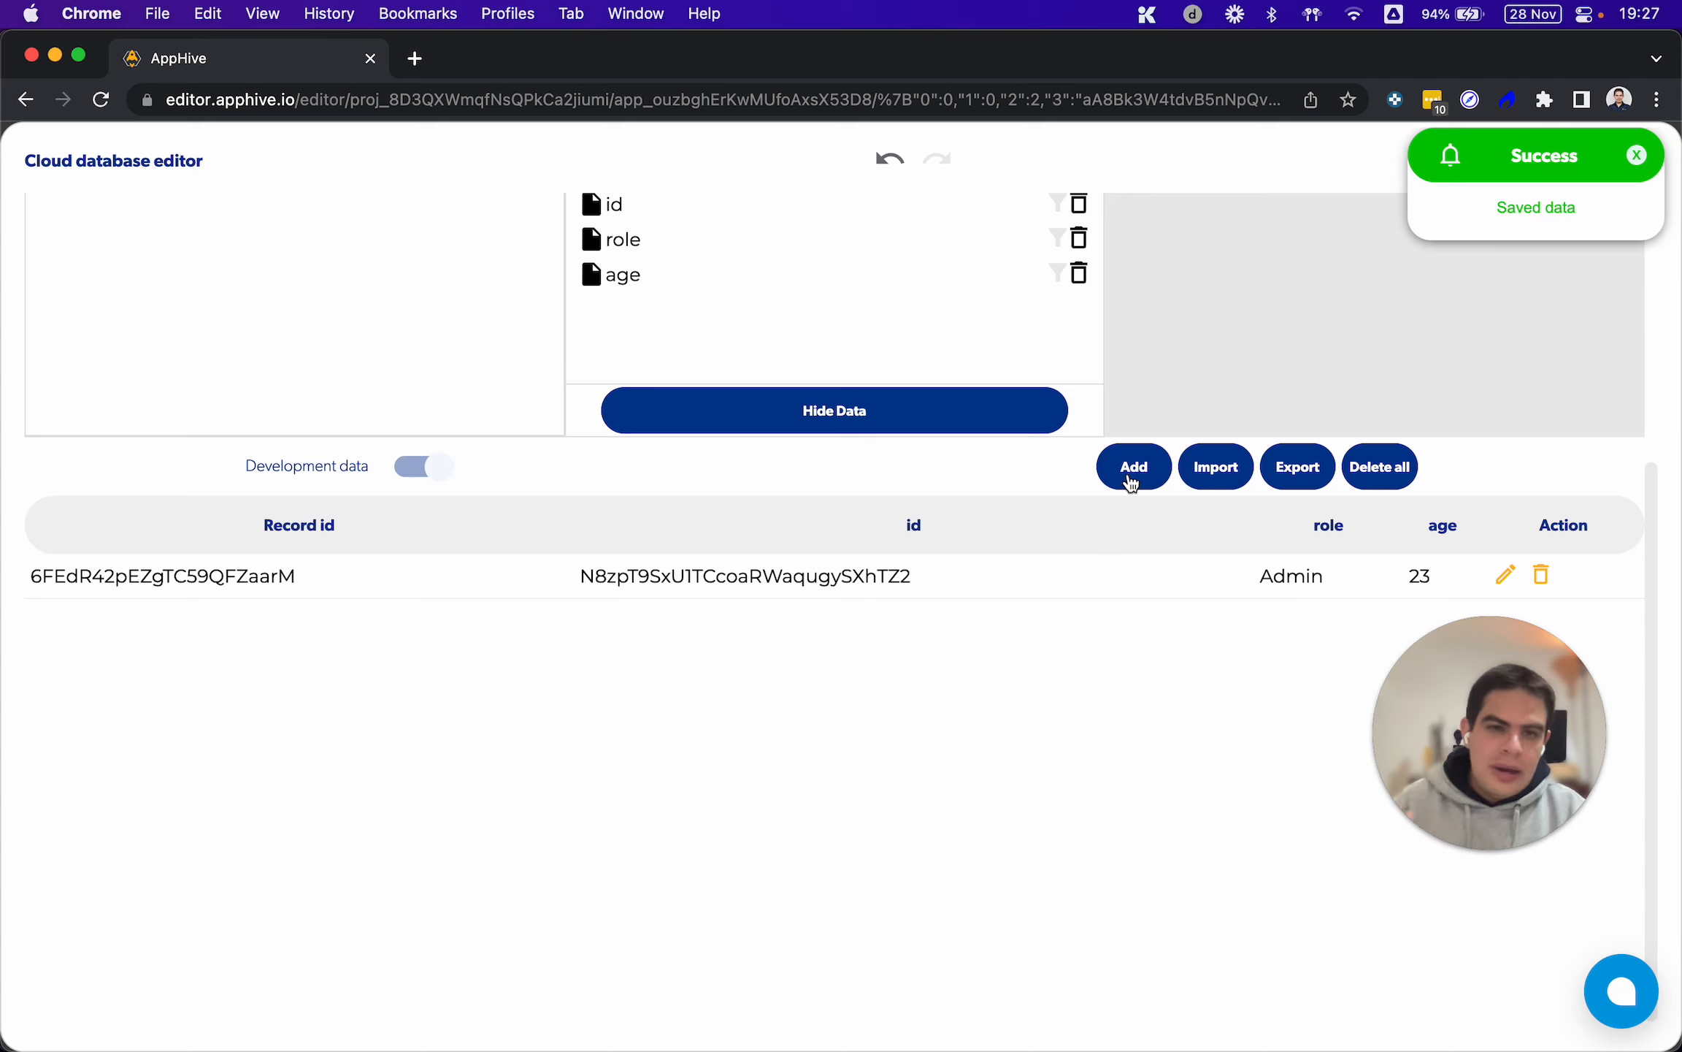
# Add a second Users record with id "dsfsdfsdfsd", role "Member" and age 23, and close the database editor
pyautogui.click(1131, 482)
pyautogui.click(274, 766)
pyautogui.write('dsfsdfsdfsd')
pyautogui.click(161, 873)
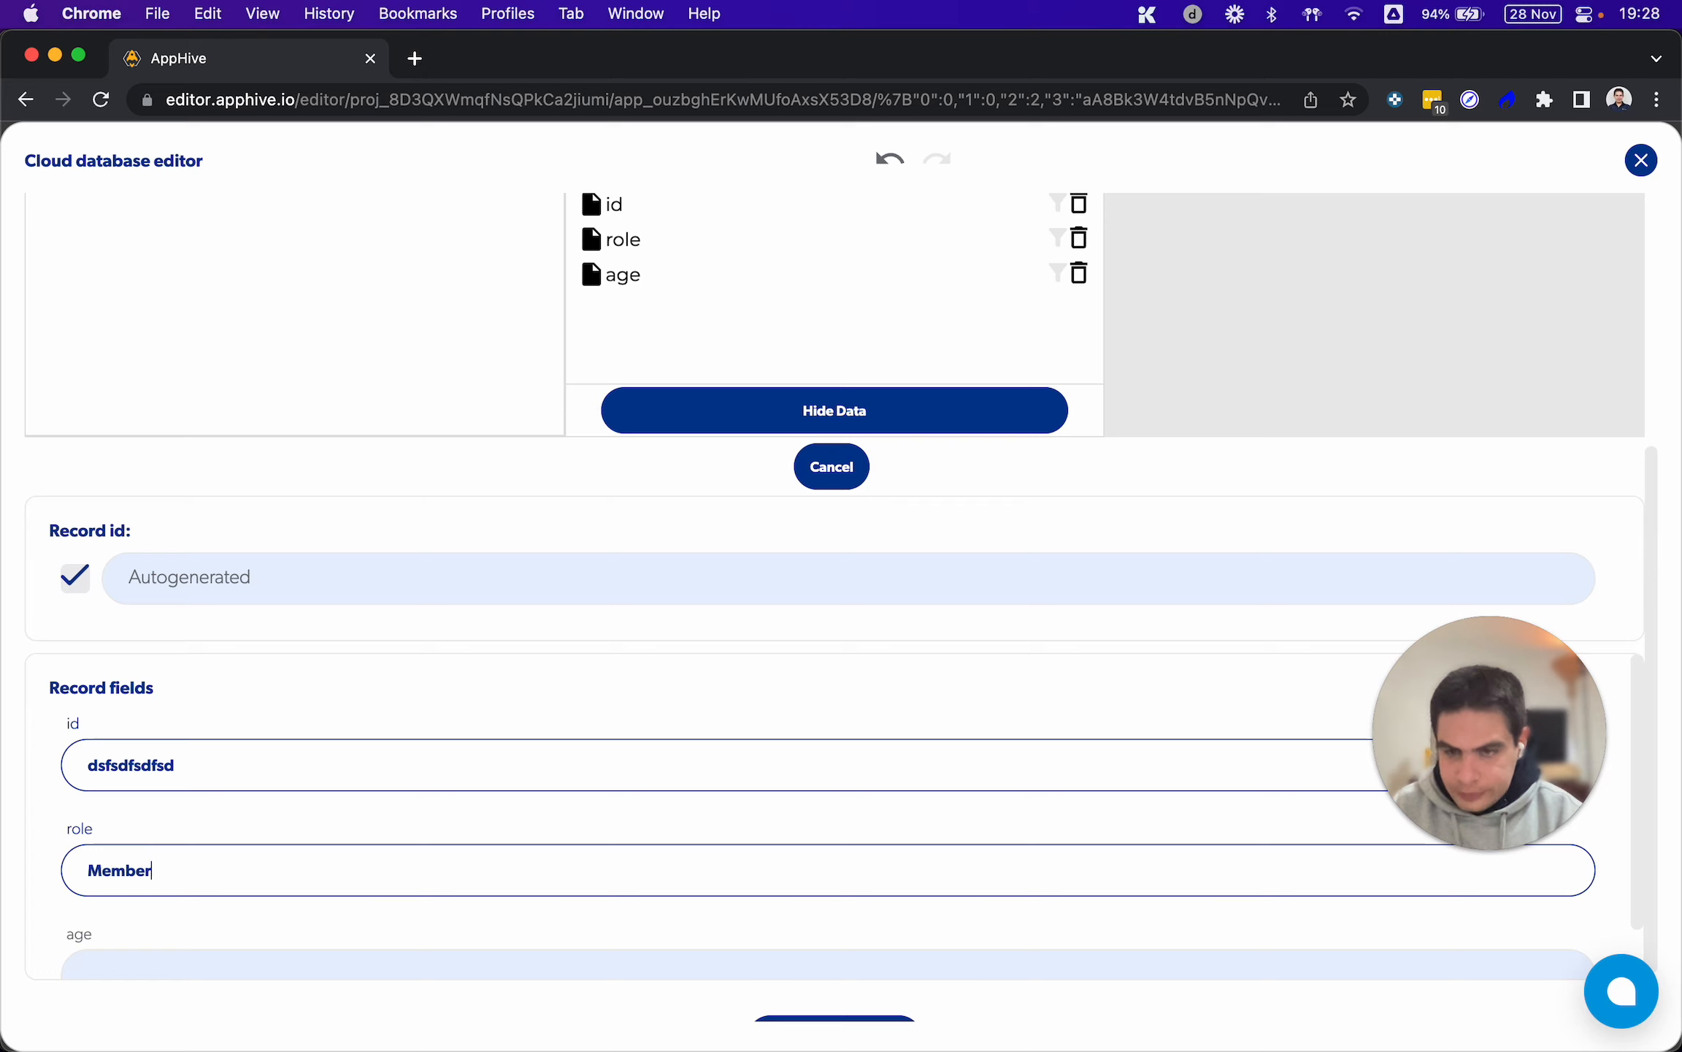
pyautogui.click(131, 953)
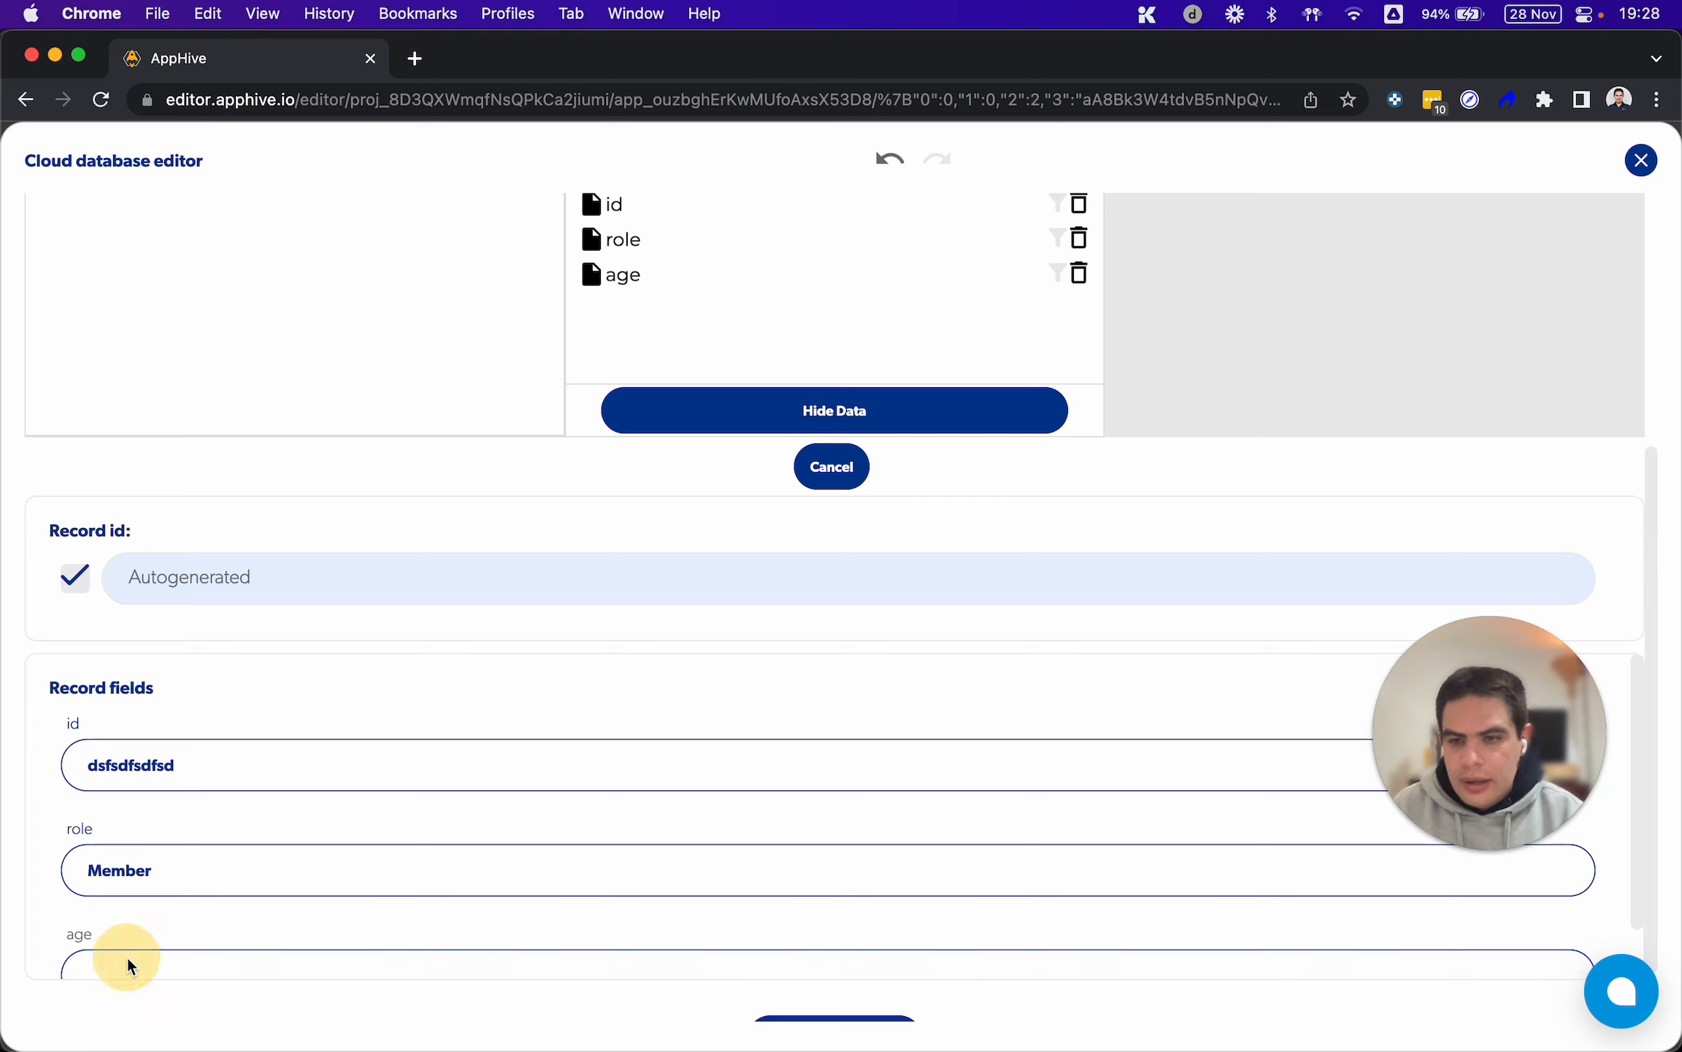
pyautogui.click(119, 963)
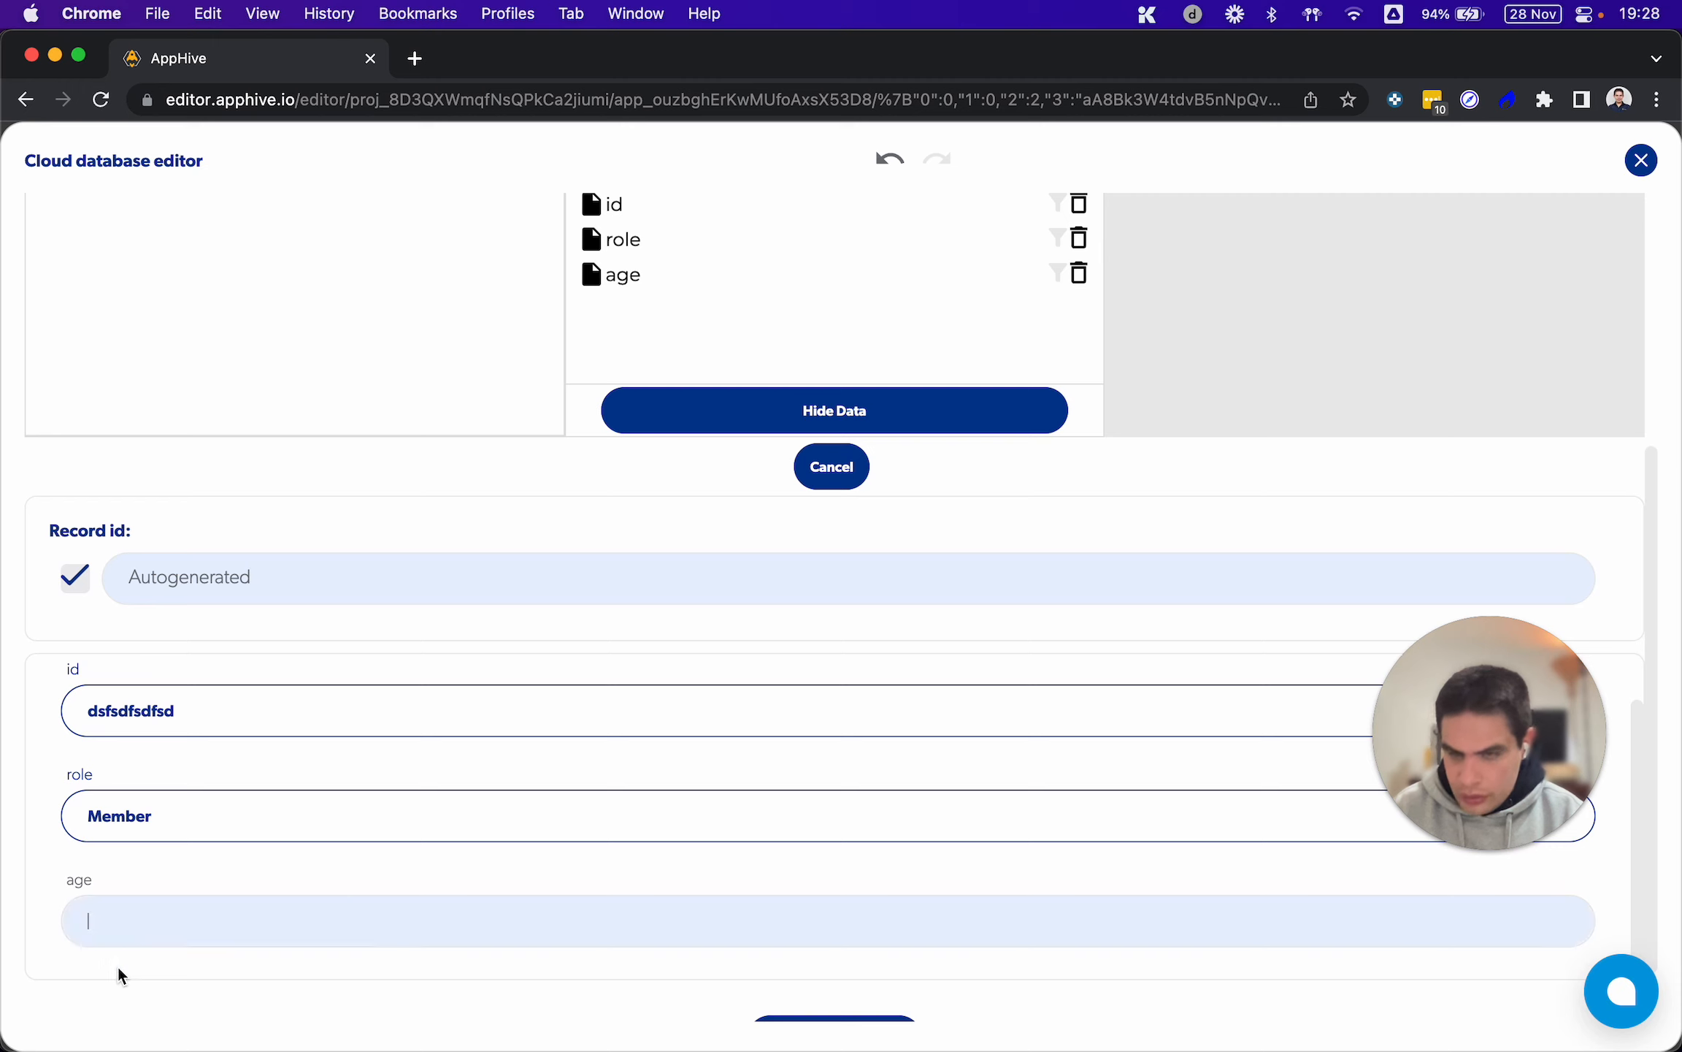
pyautogui.write('23')
pyautogui.click(808, 1023)
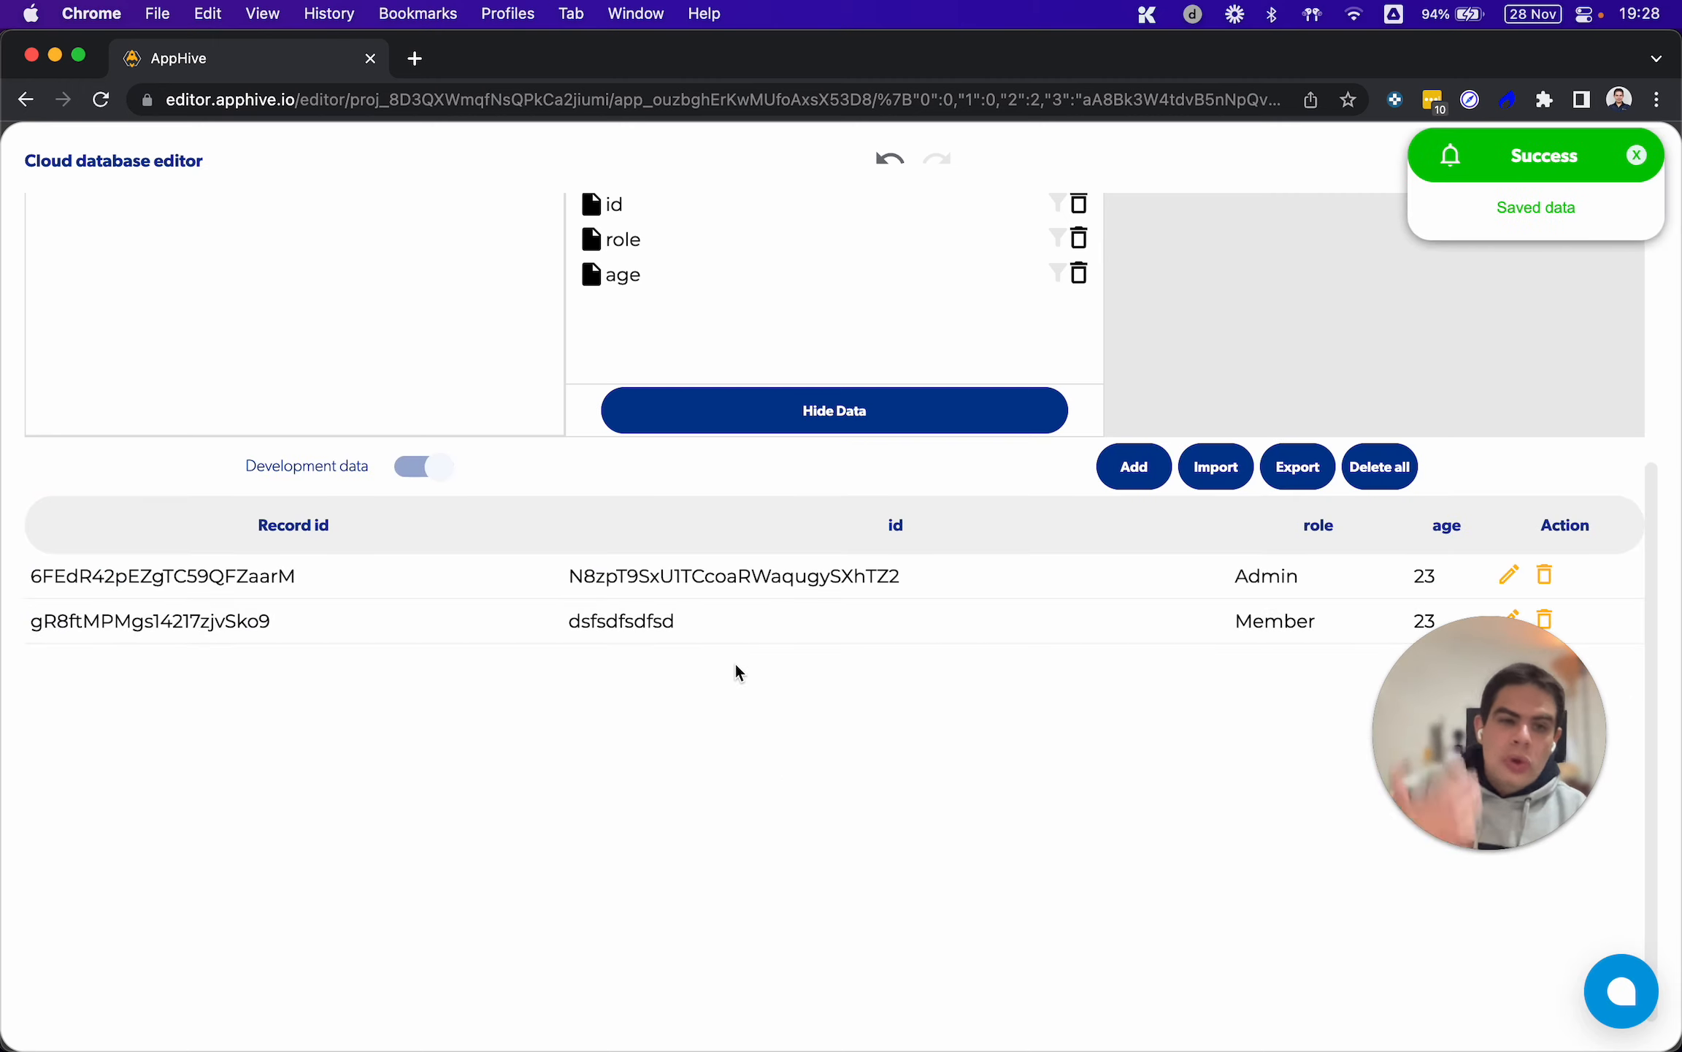
pyautogui.scroll(3, 735, 669)
pyautogui.scroll(4, 734, 679)
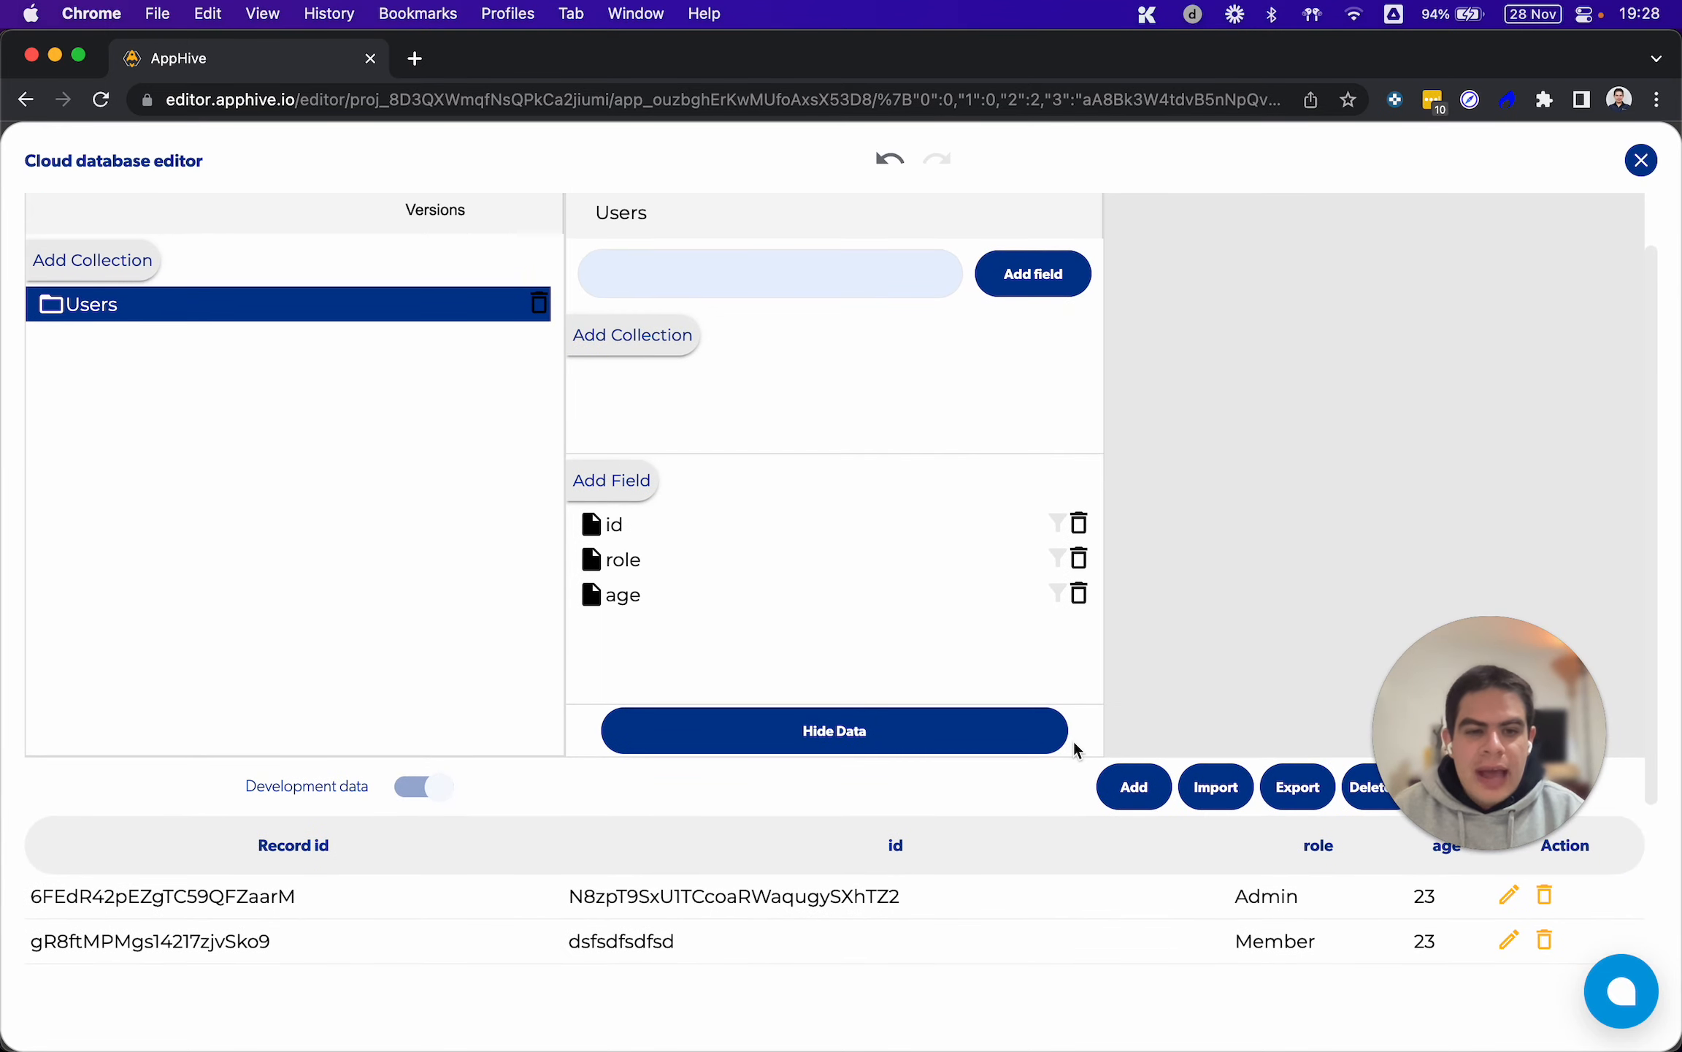
pyautogui.scroll(-4, 1075, 749)
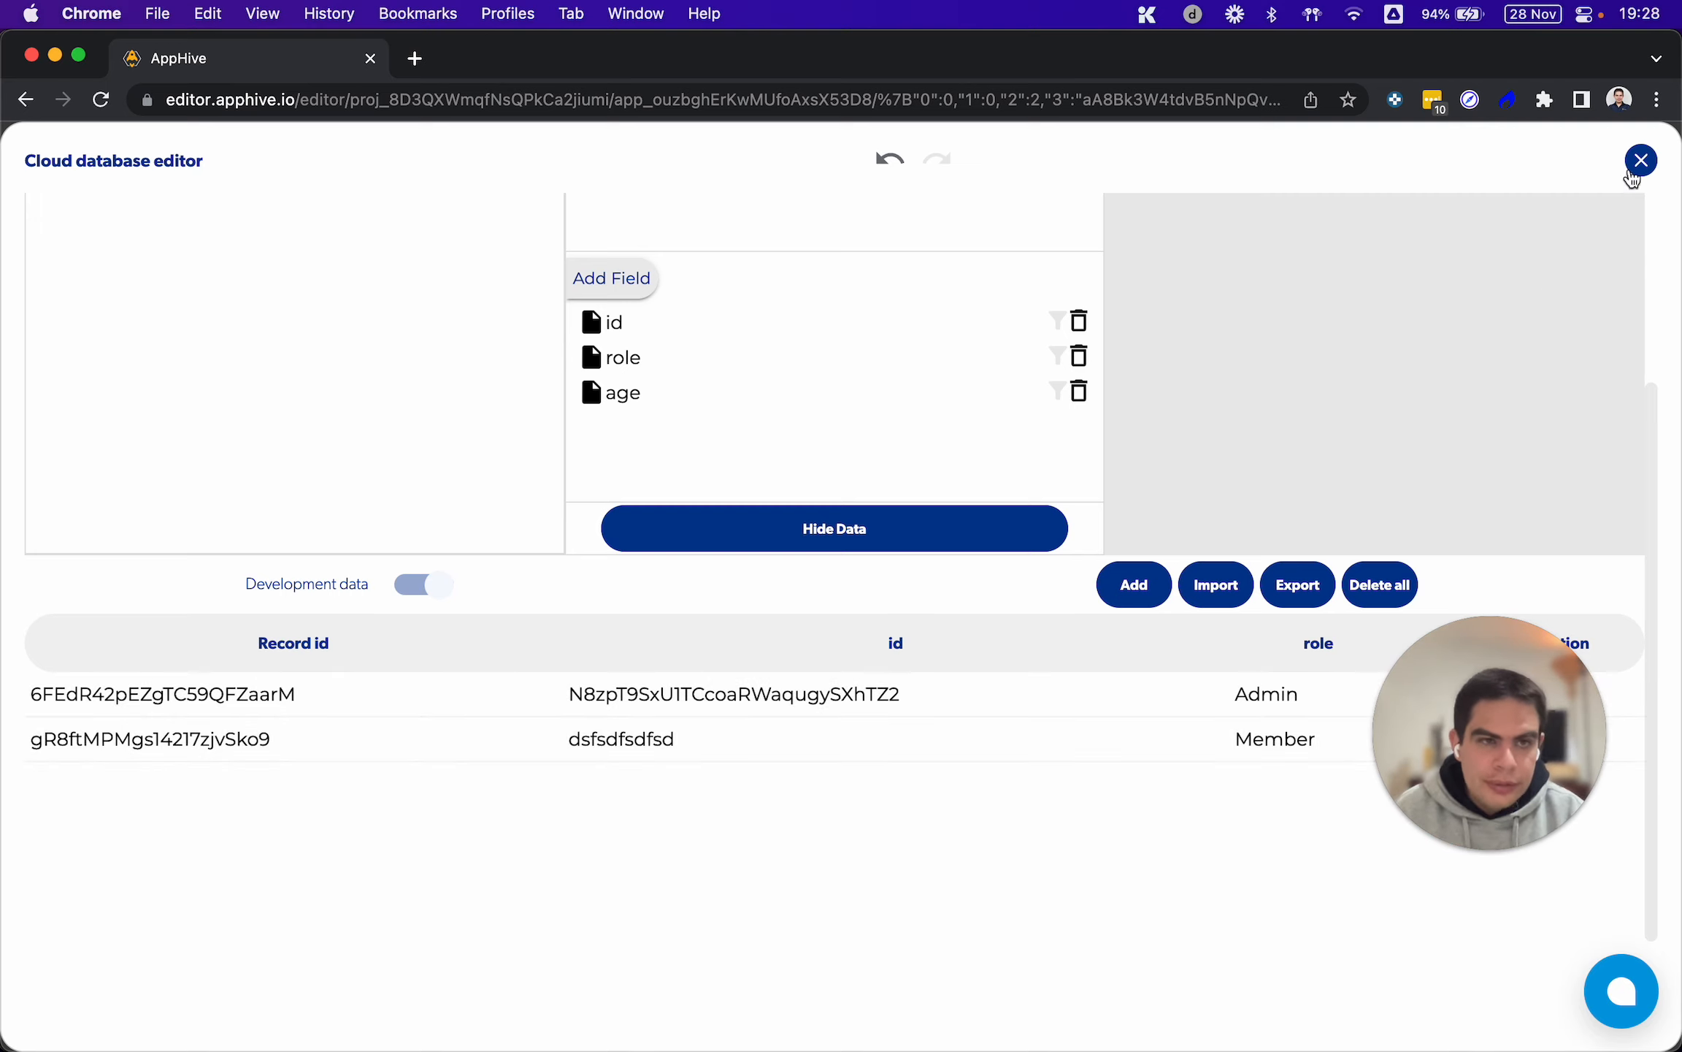
pyautogui.click(1641, 160)
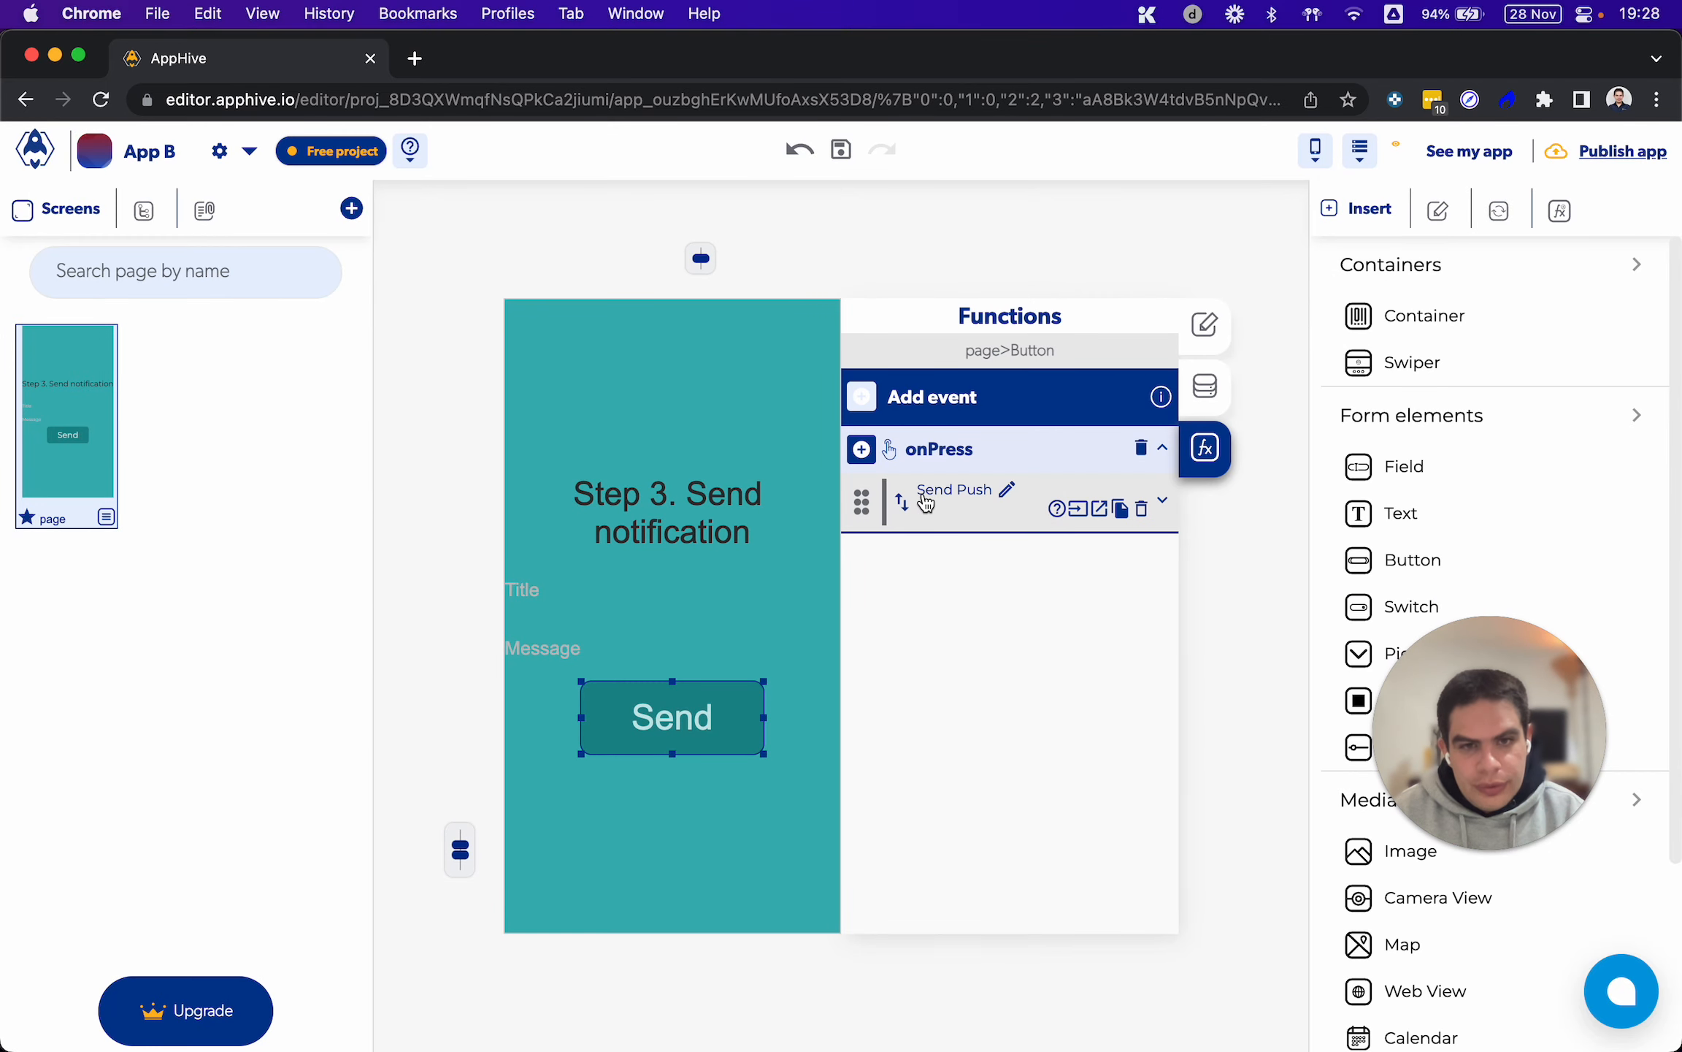
# Create a new app process with both its name and description set to "Send admin notifications"
pyautogui.click(1558, 212)
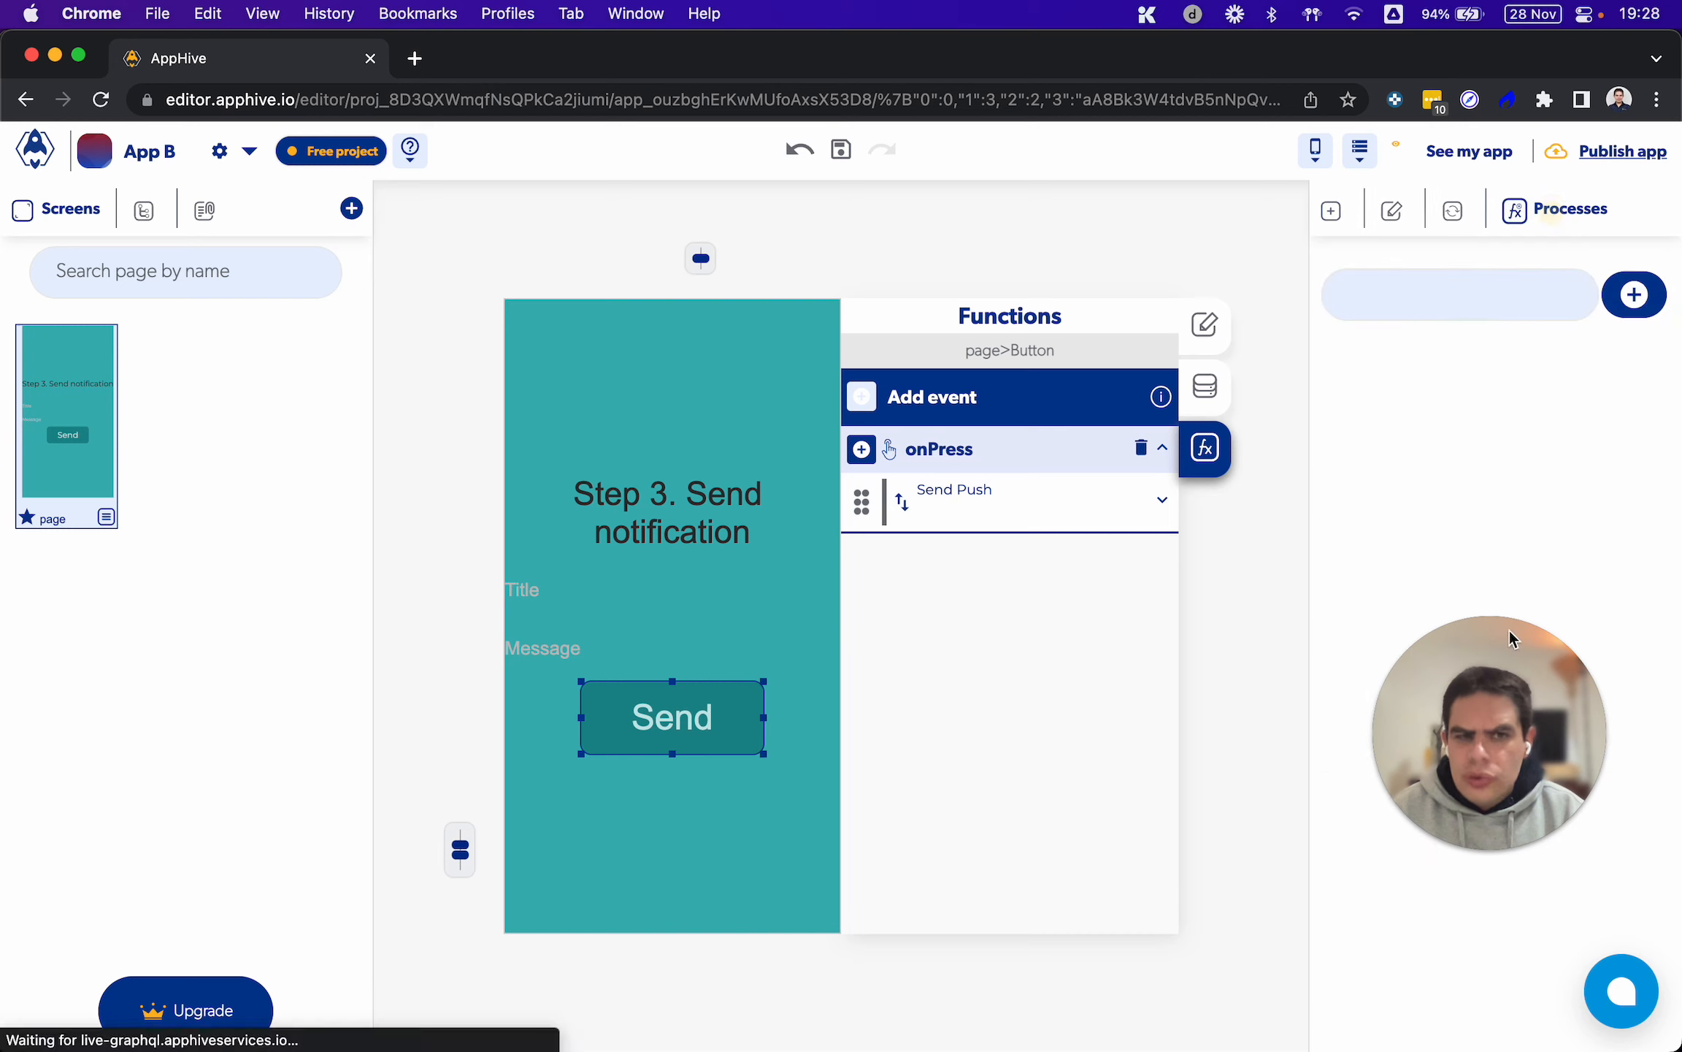
pyautogui.moveTo(1501, 743); pyautogui.dragTo(179, 734)
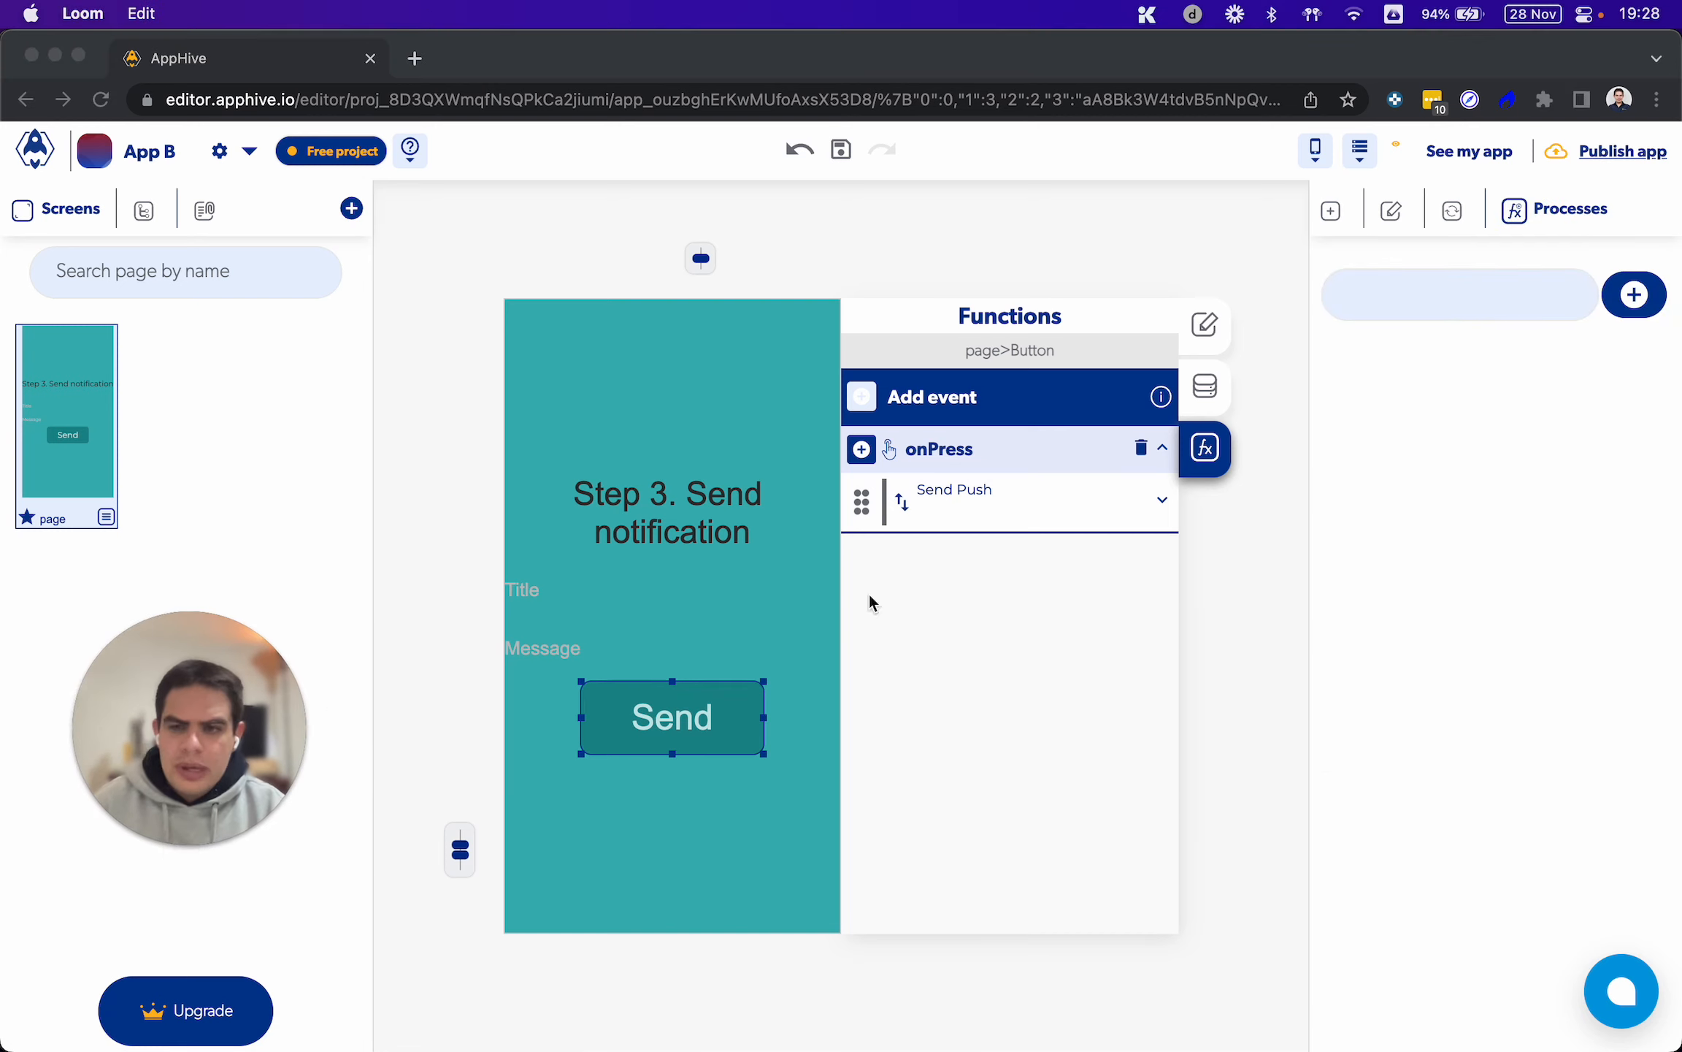
pyautogui.click(1633, 306)
pyautogui.click(1633, 307)
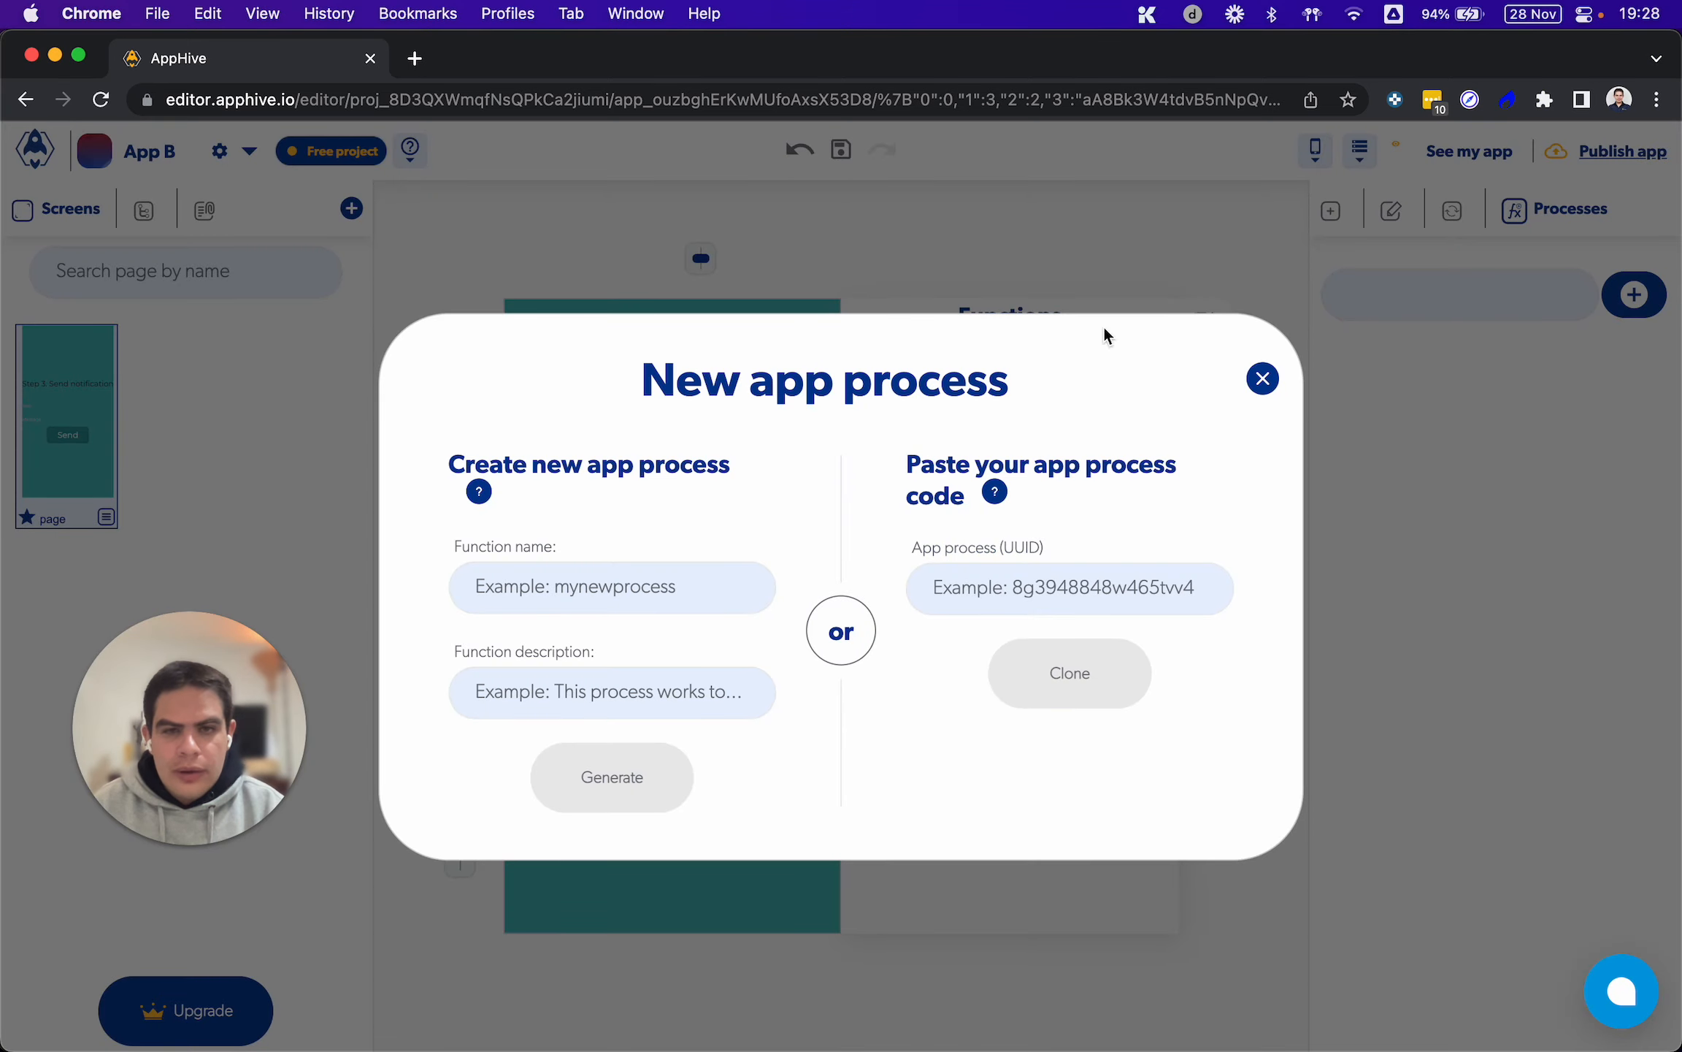
pyautogui.click(639, 577)
pyautogui.write('s')
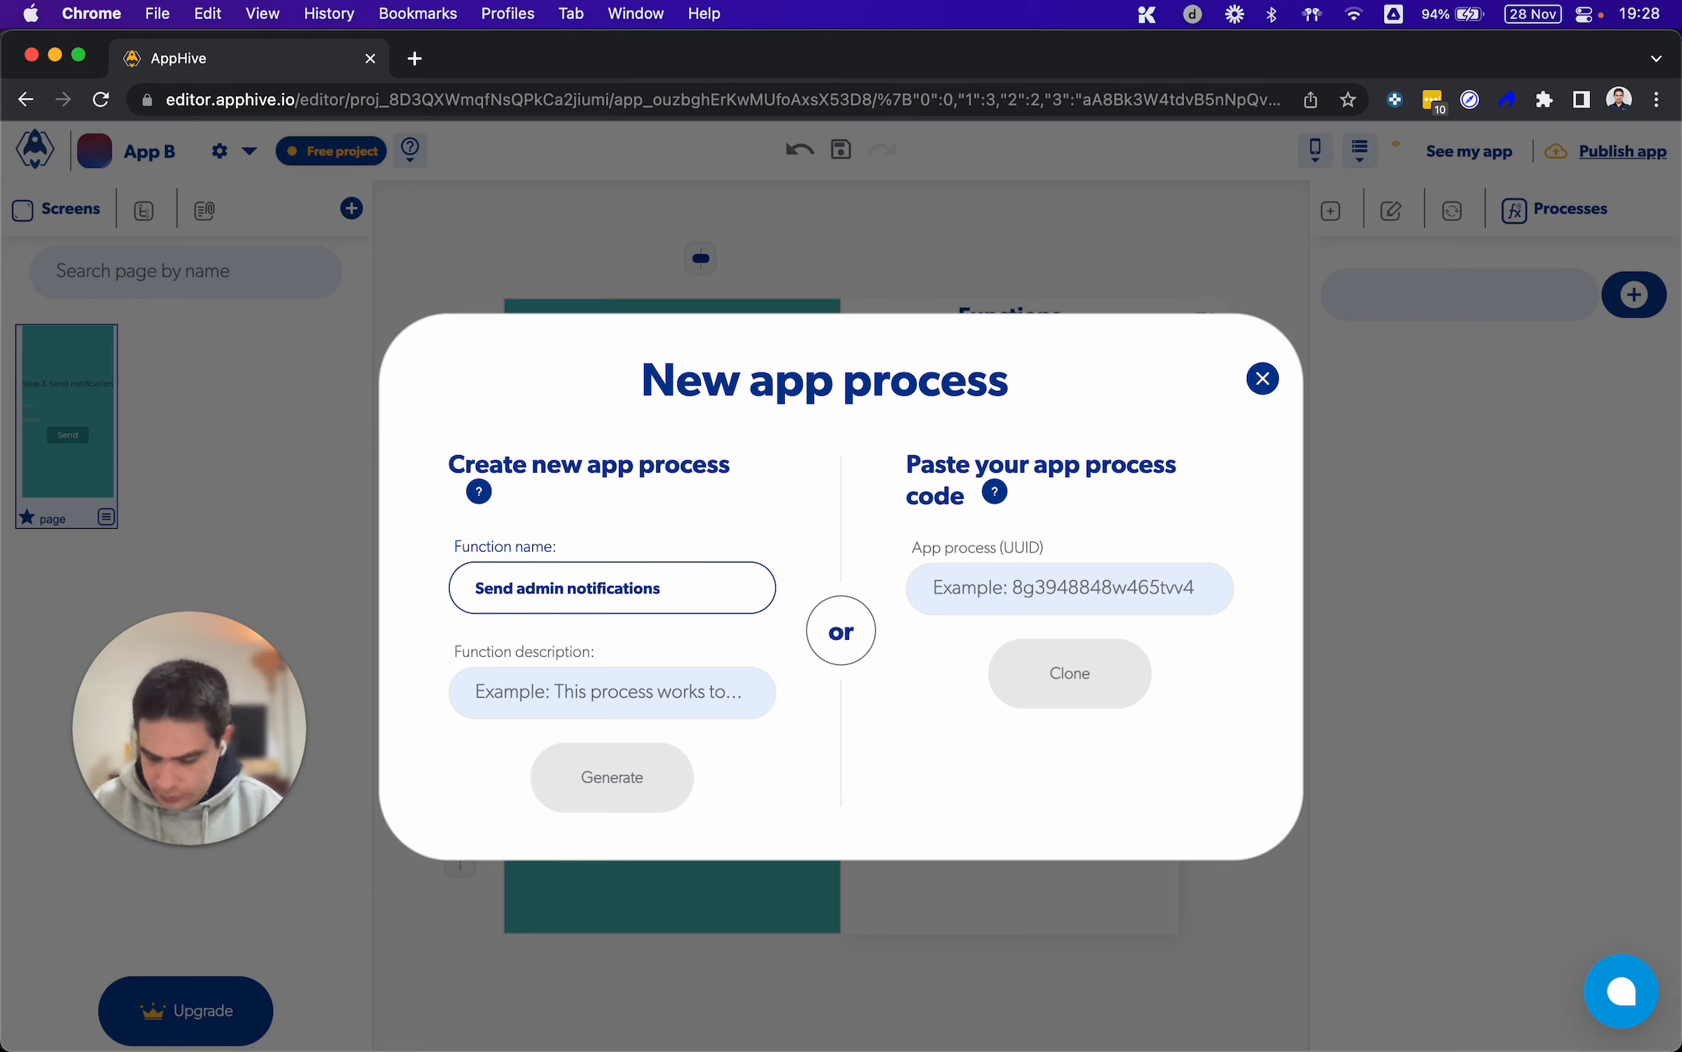
pyautogui.press('super+a')
pyautogui.press('super+c')
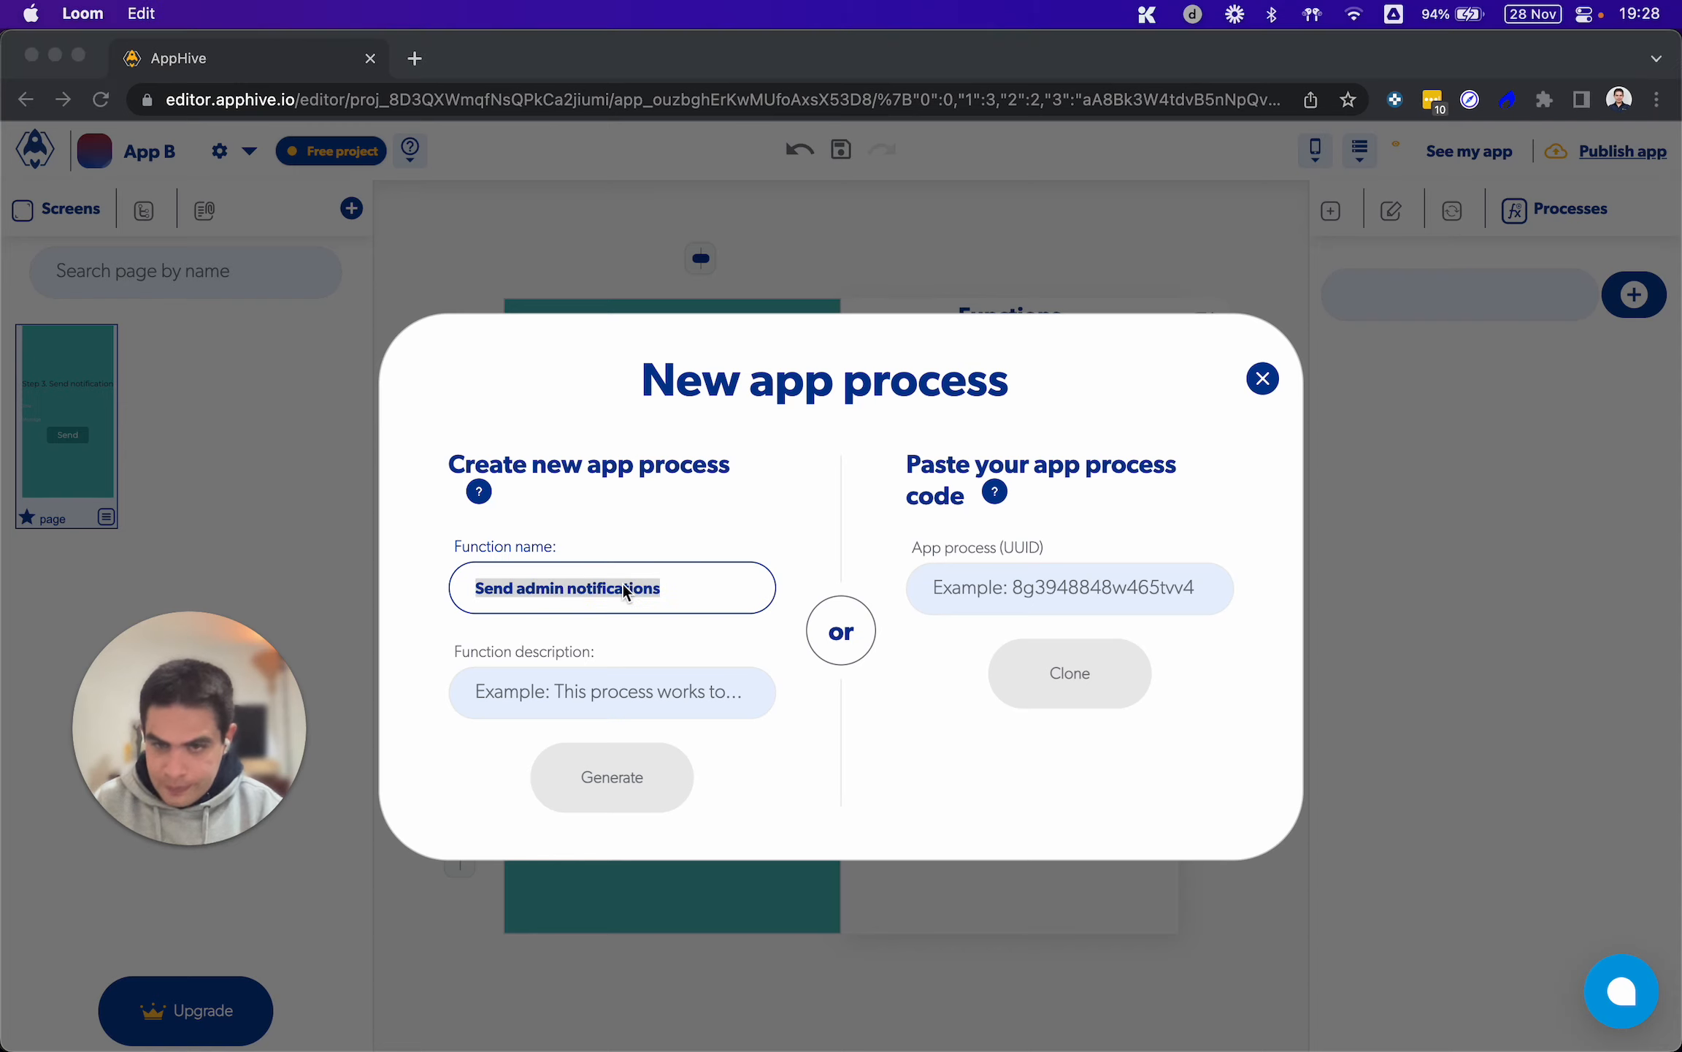
pyautogui.click(639, 672)
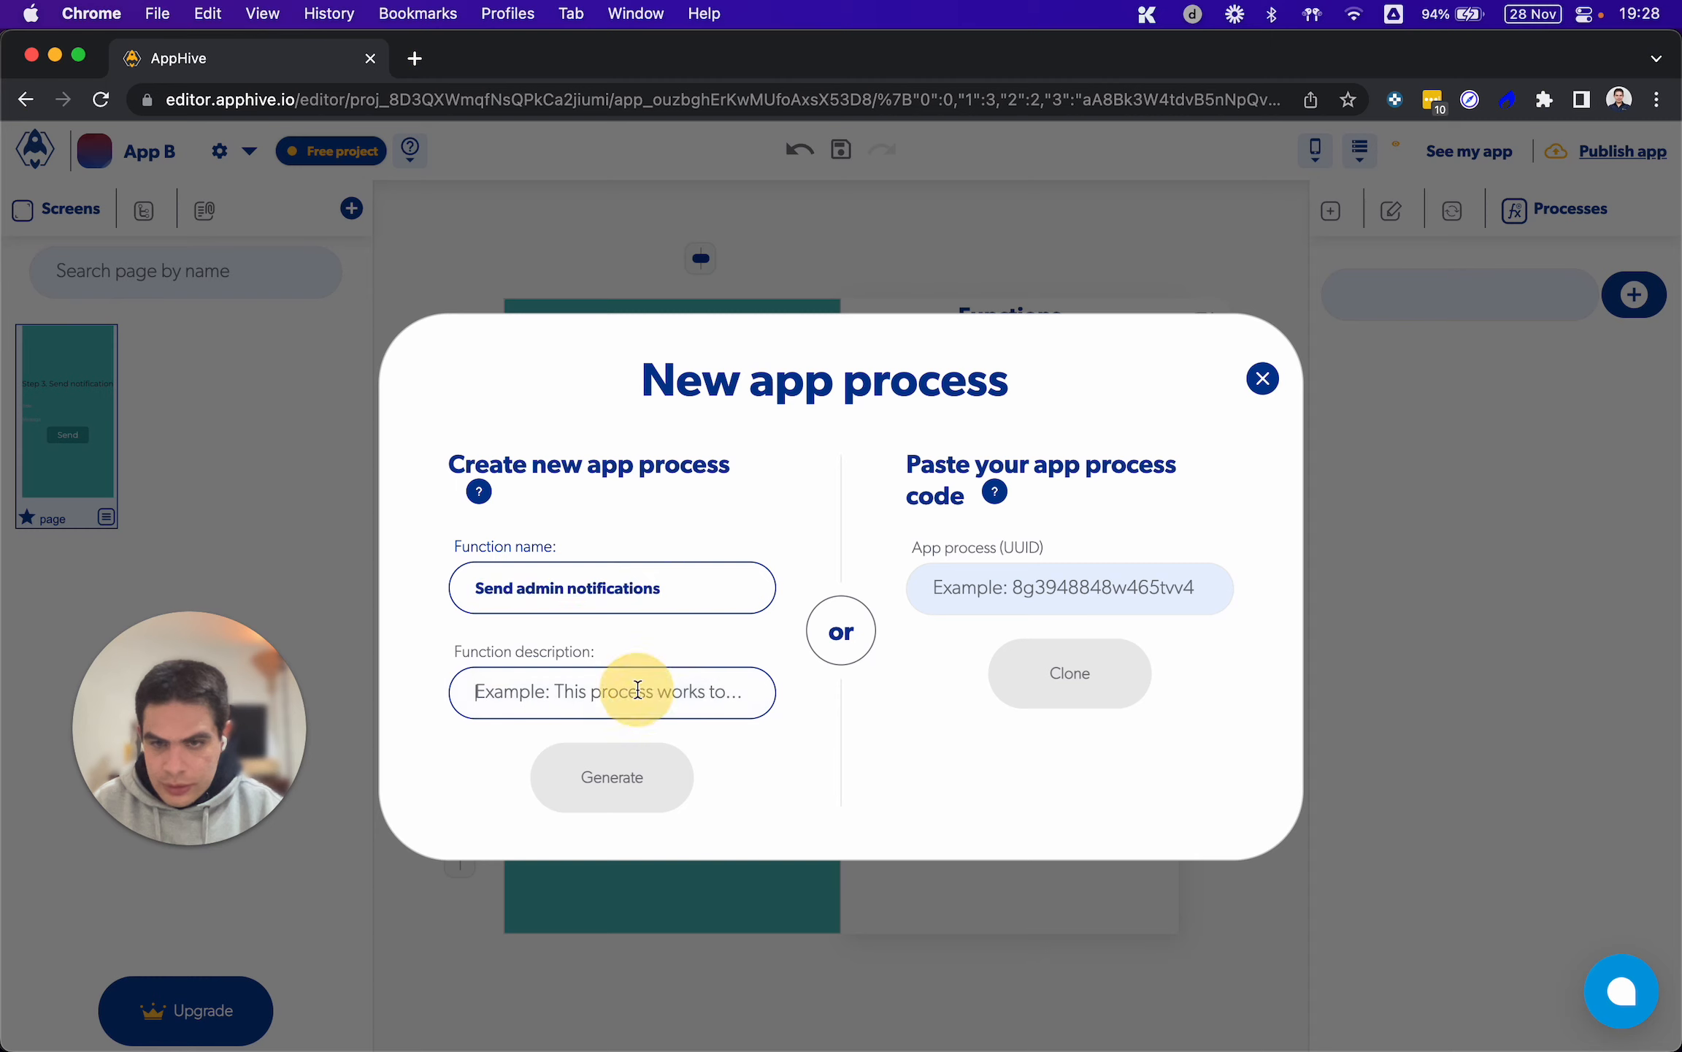
pyautogui.press('super+v')
pyautogui.click(667, 769)
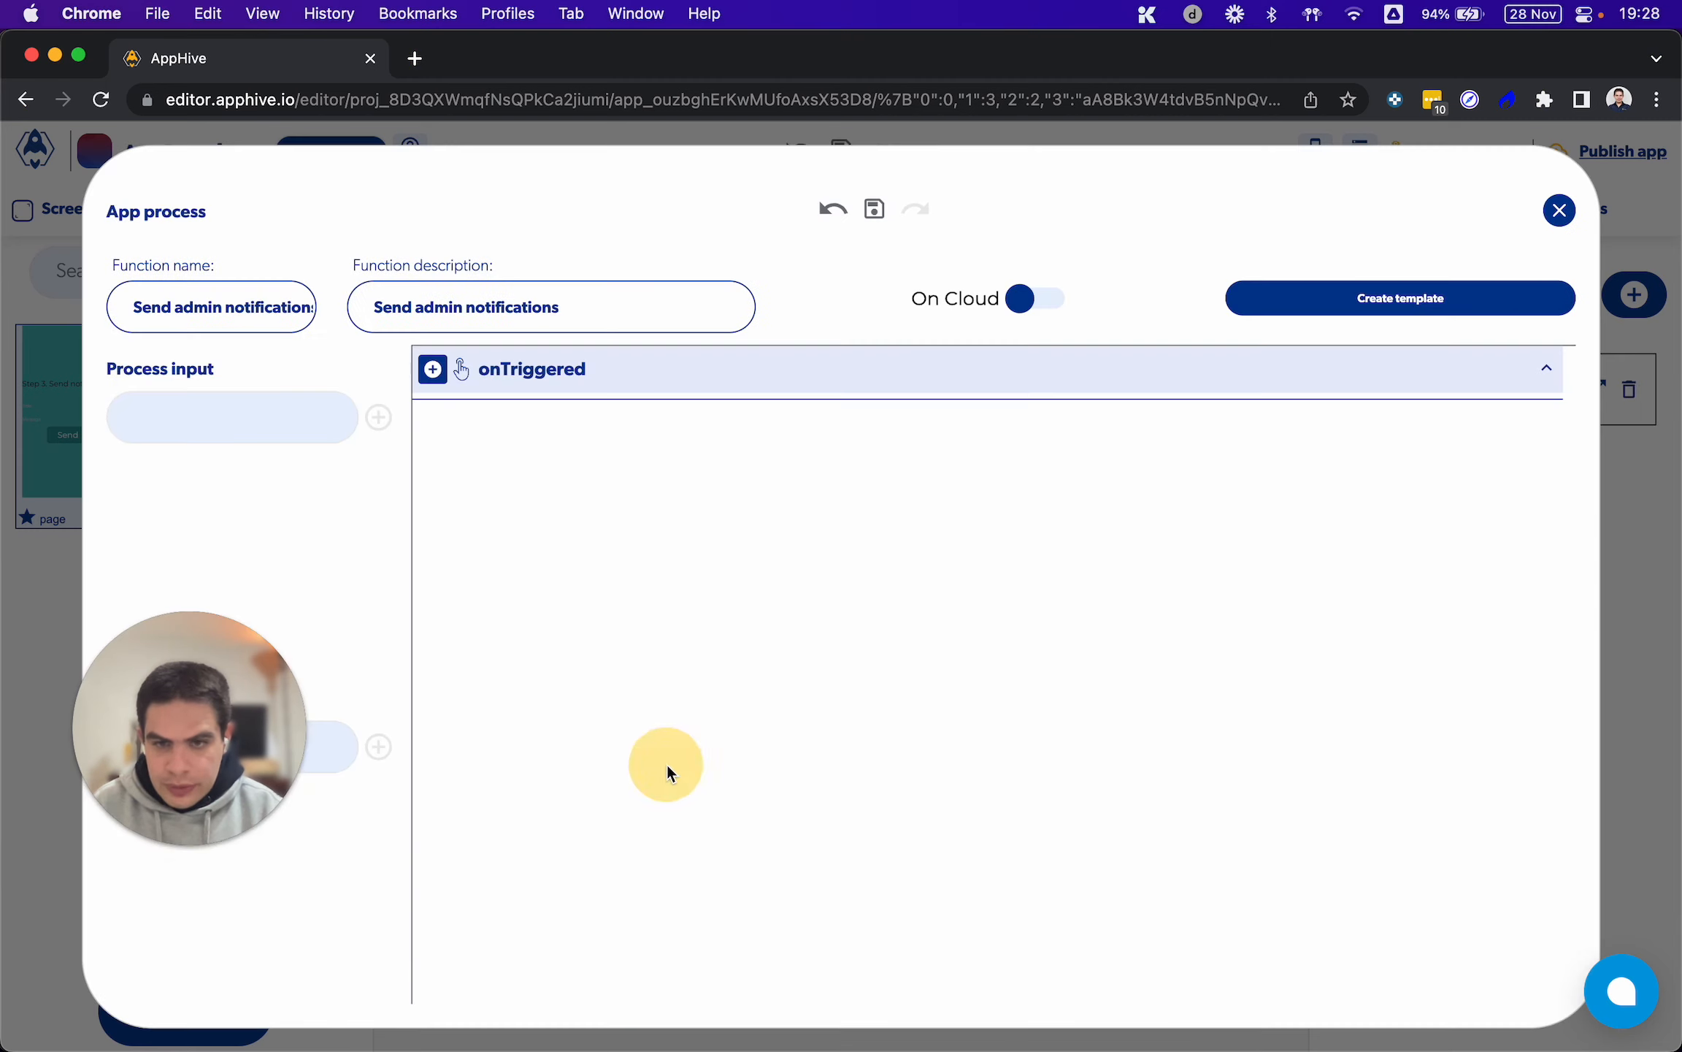
# Add a Get database data function to the process's onTriggered event
pyautogui.click(433, 373)
pyautogui.moveTo(440, 539)
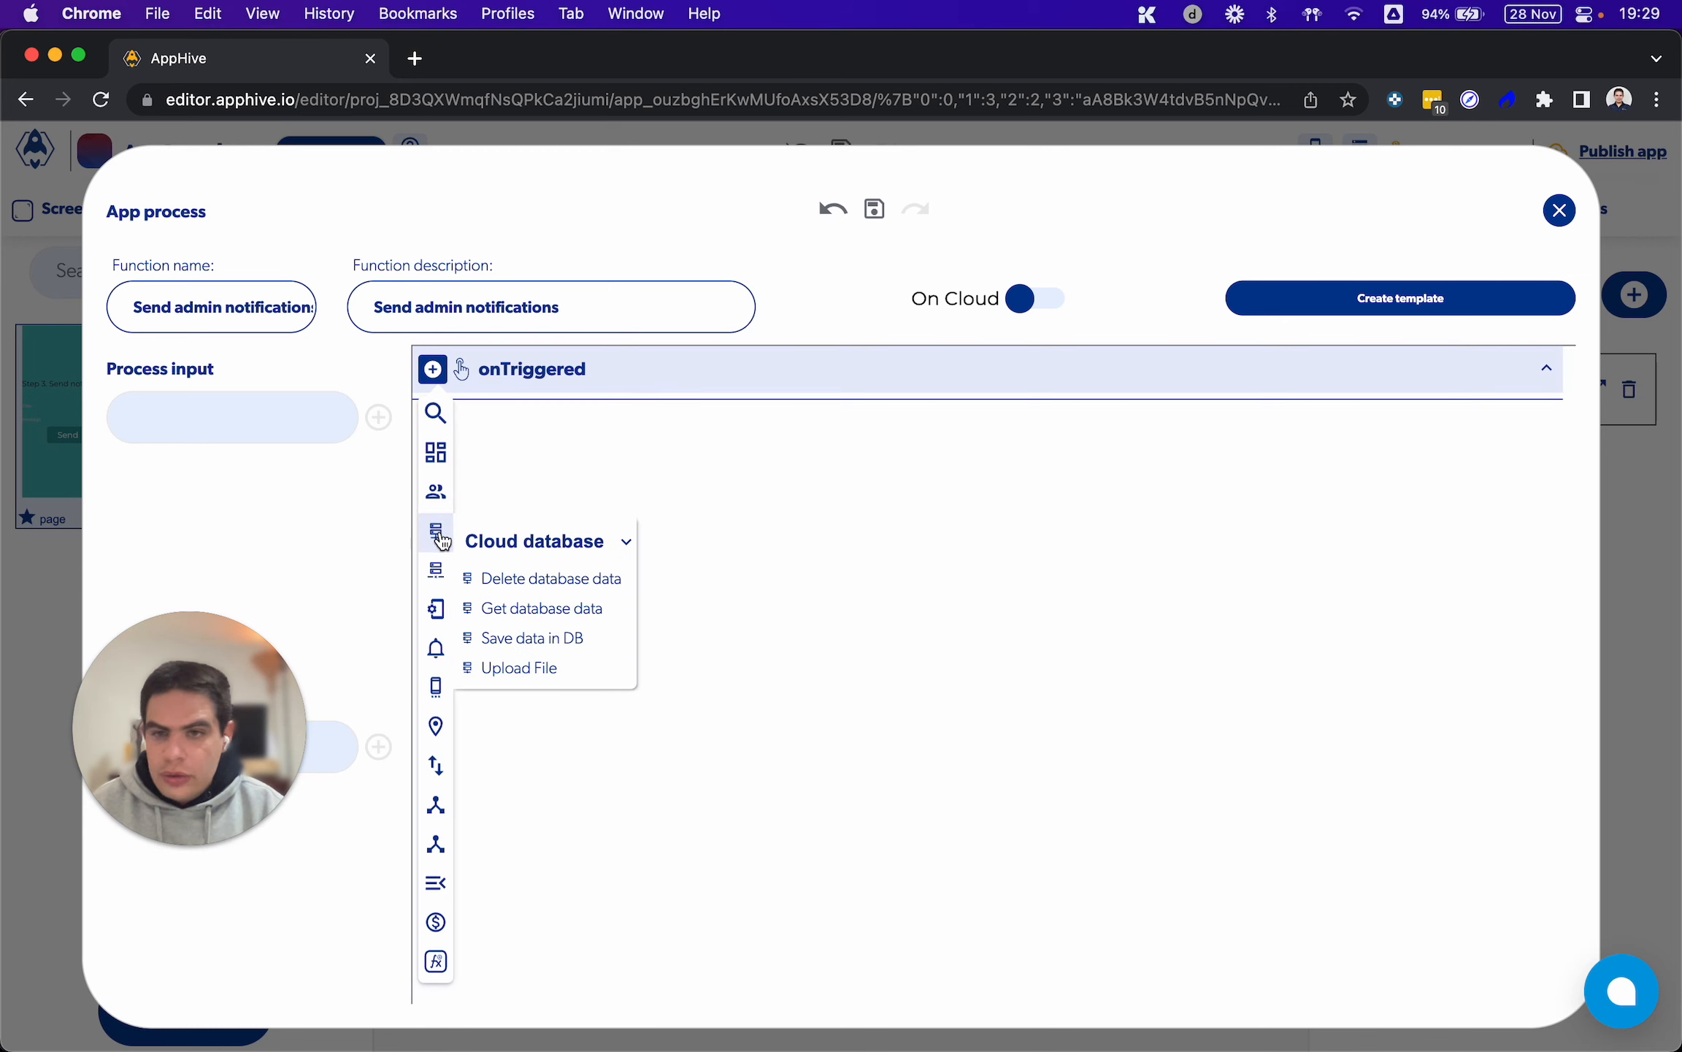
pyautogui.click(519, 610)
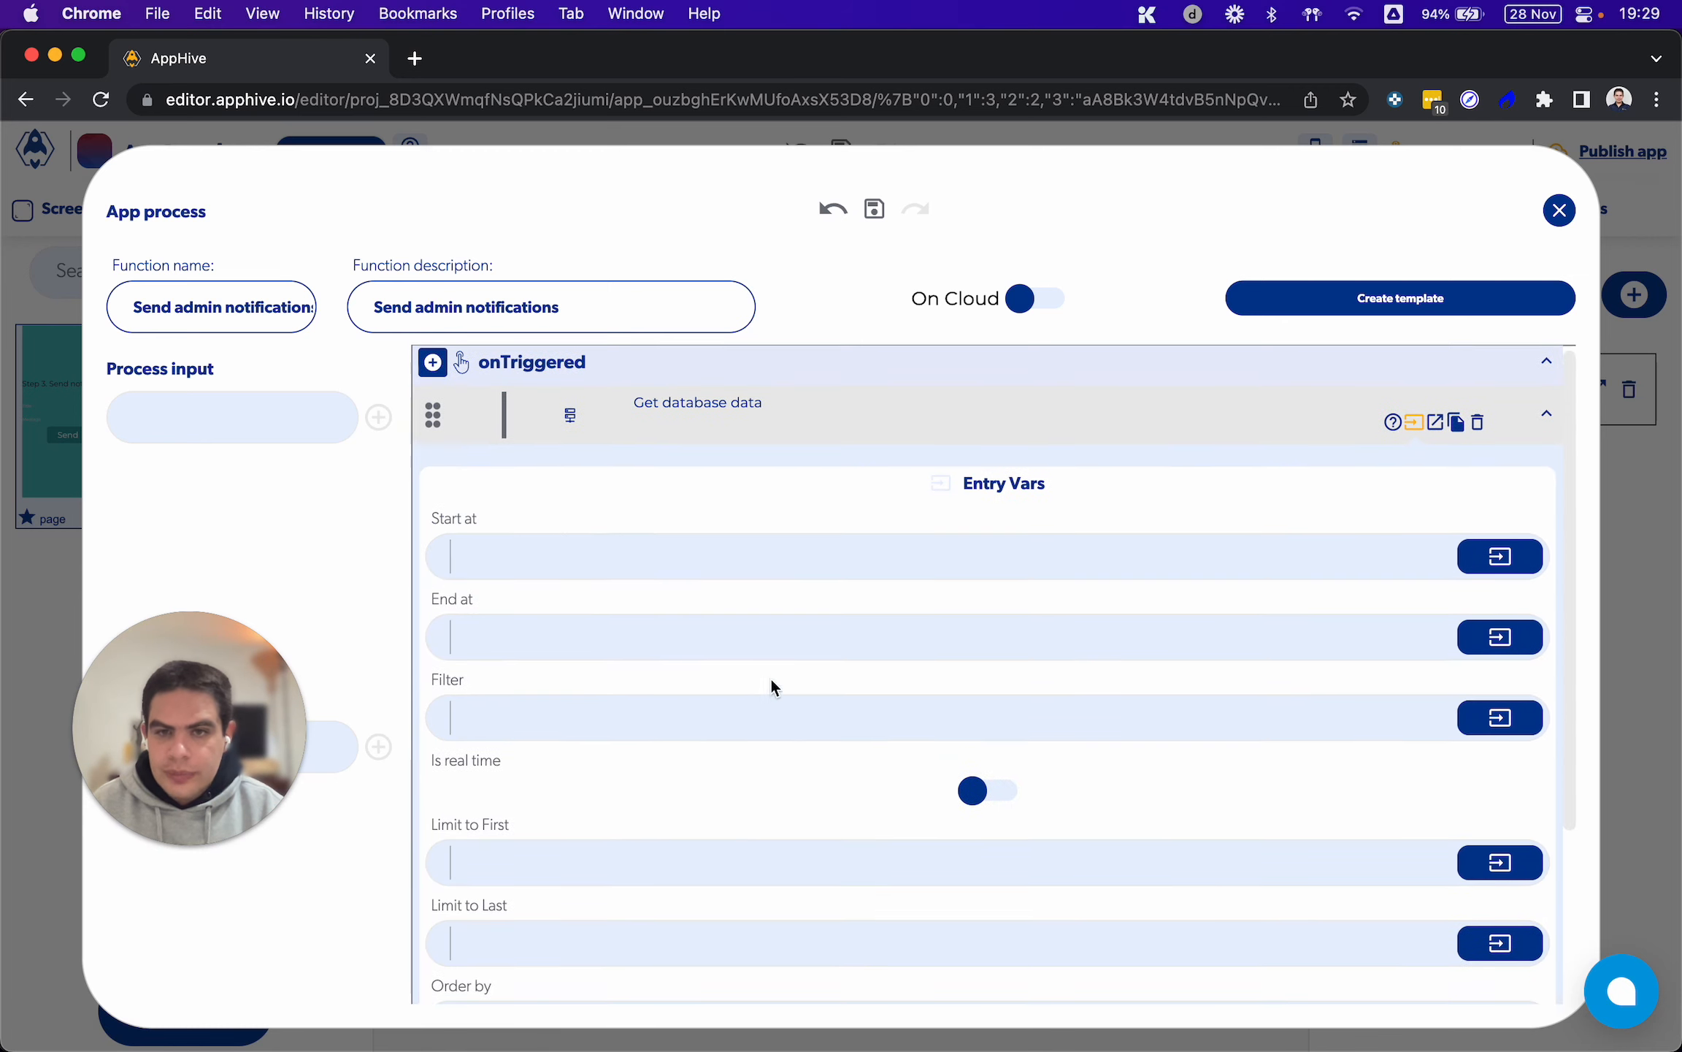
pyautogui.click(433, 358)
pyautogui.moveTo(437, 538)
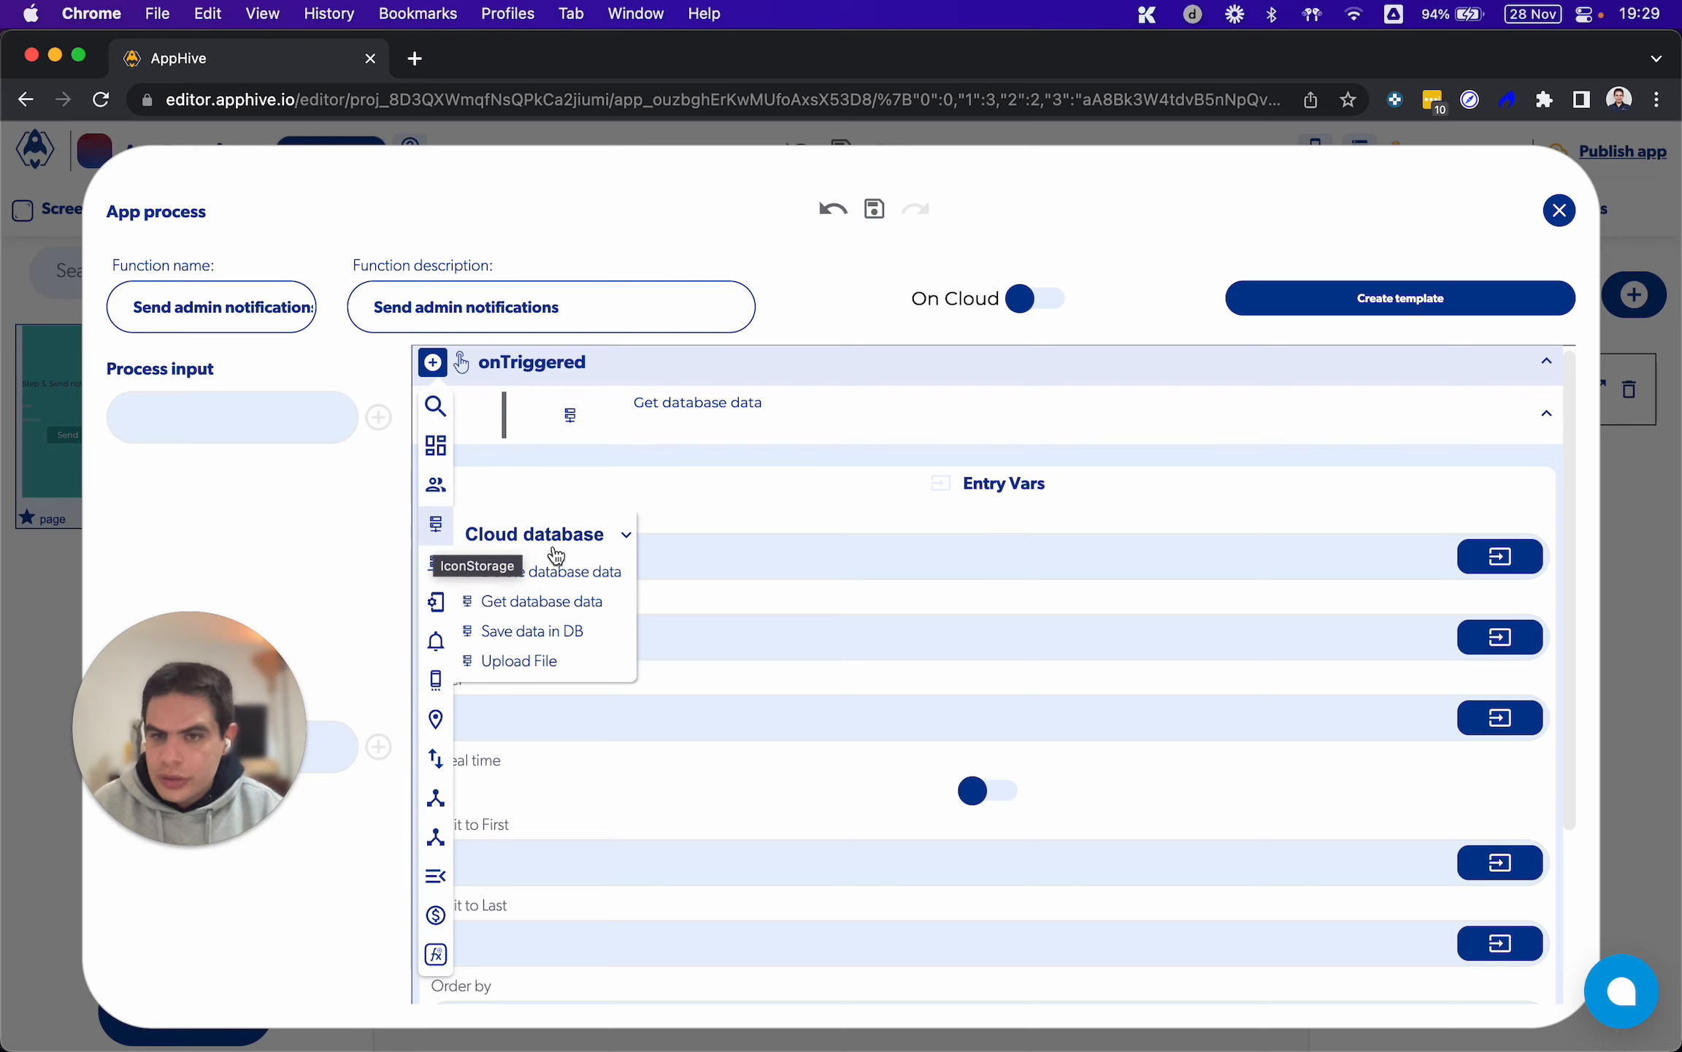
pyautogui.click(558, 609)
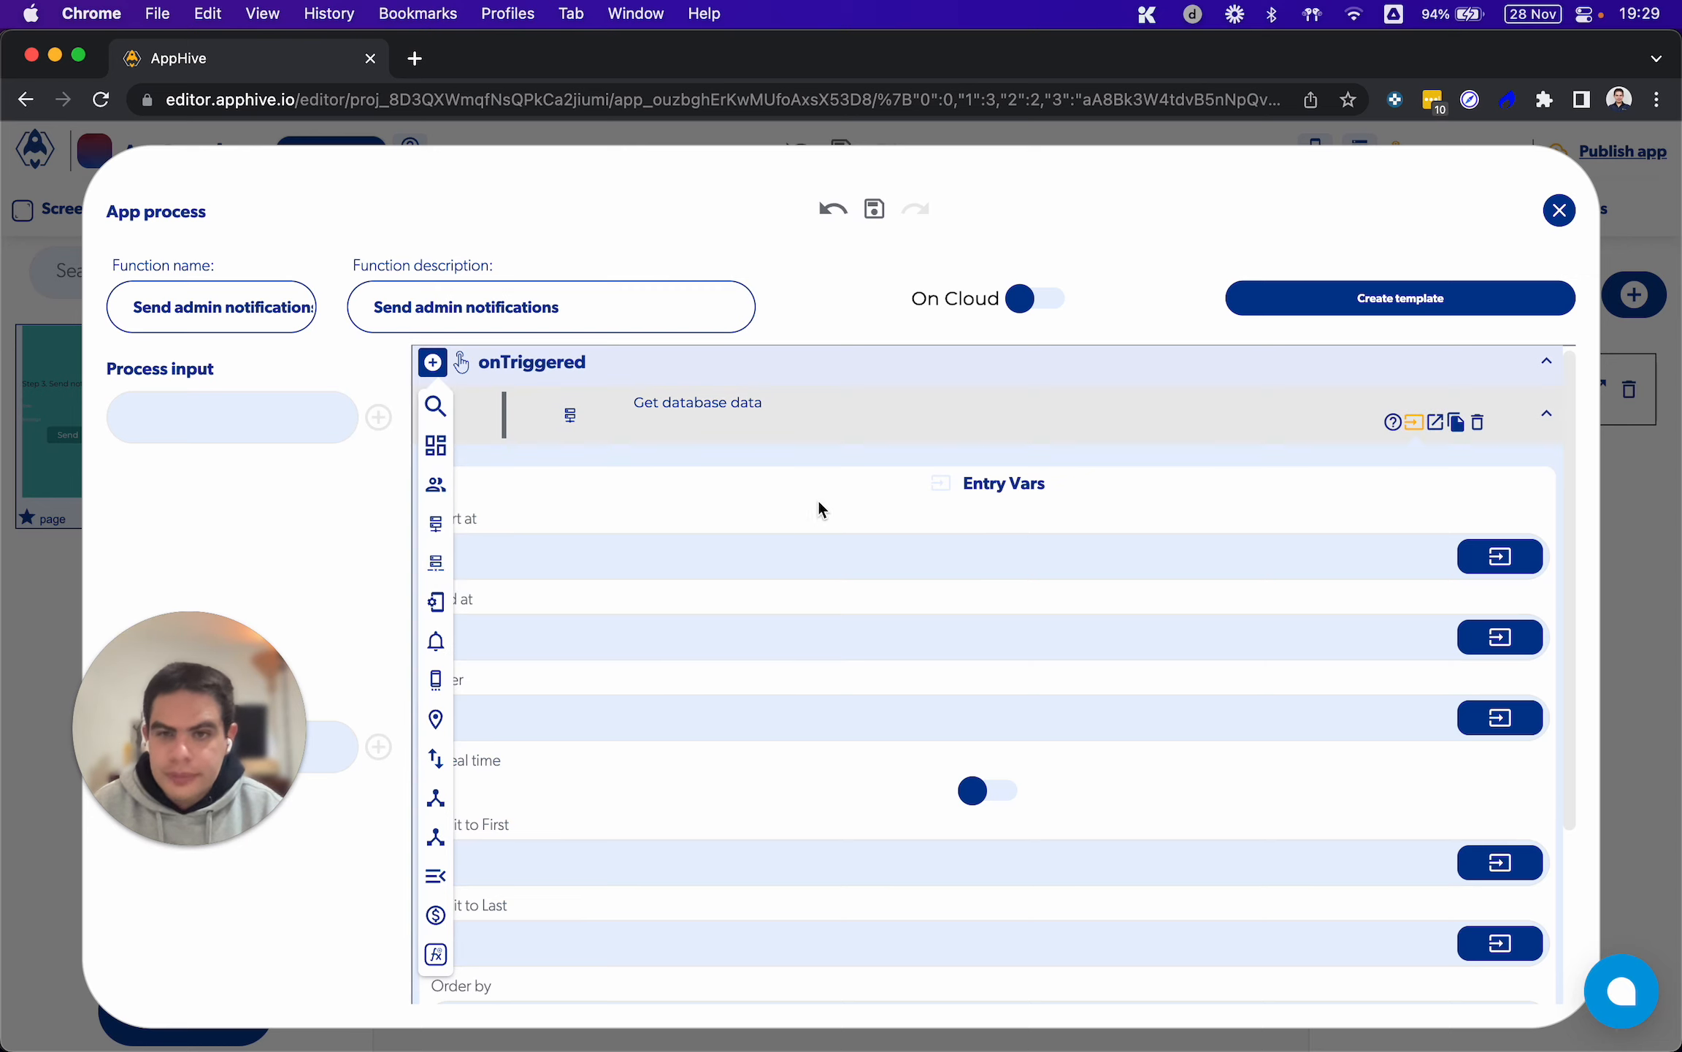
# Point Get database data's database path to the Users collection, enable the filter on its role field, and set Order by to "role"
pyautogui.scroll(-3, 739, 524)
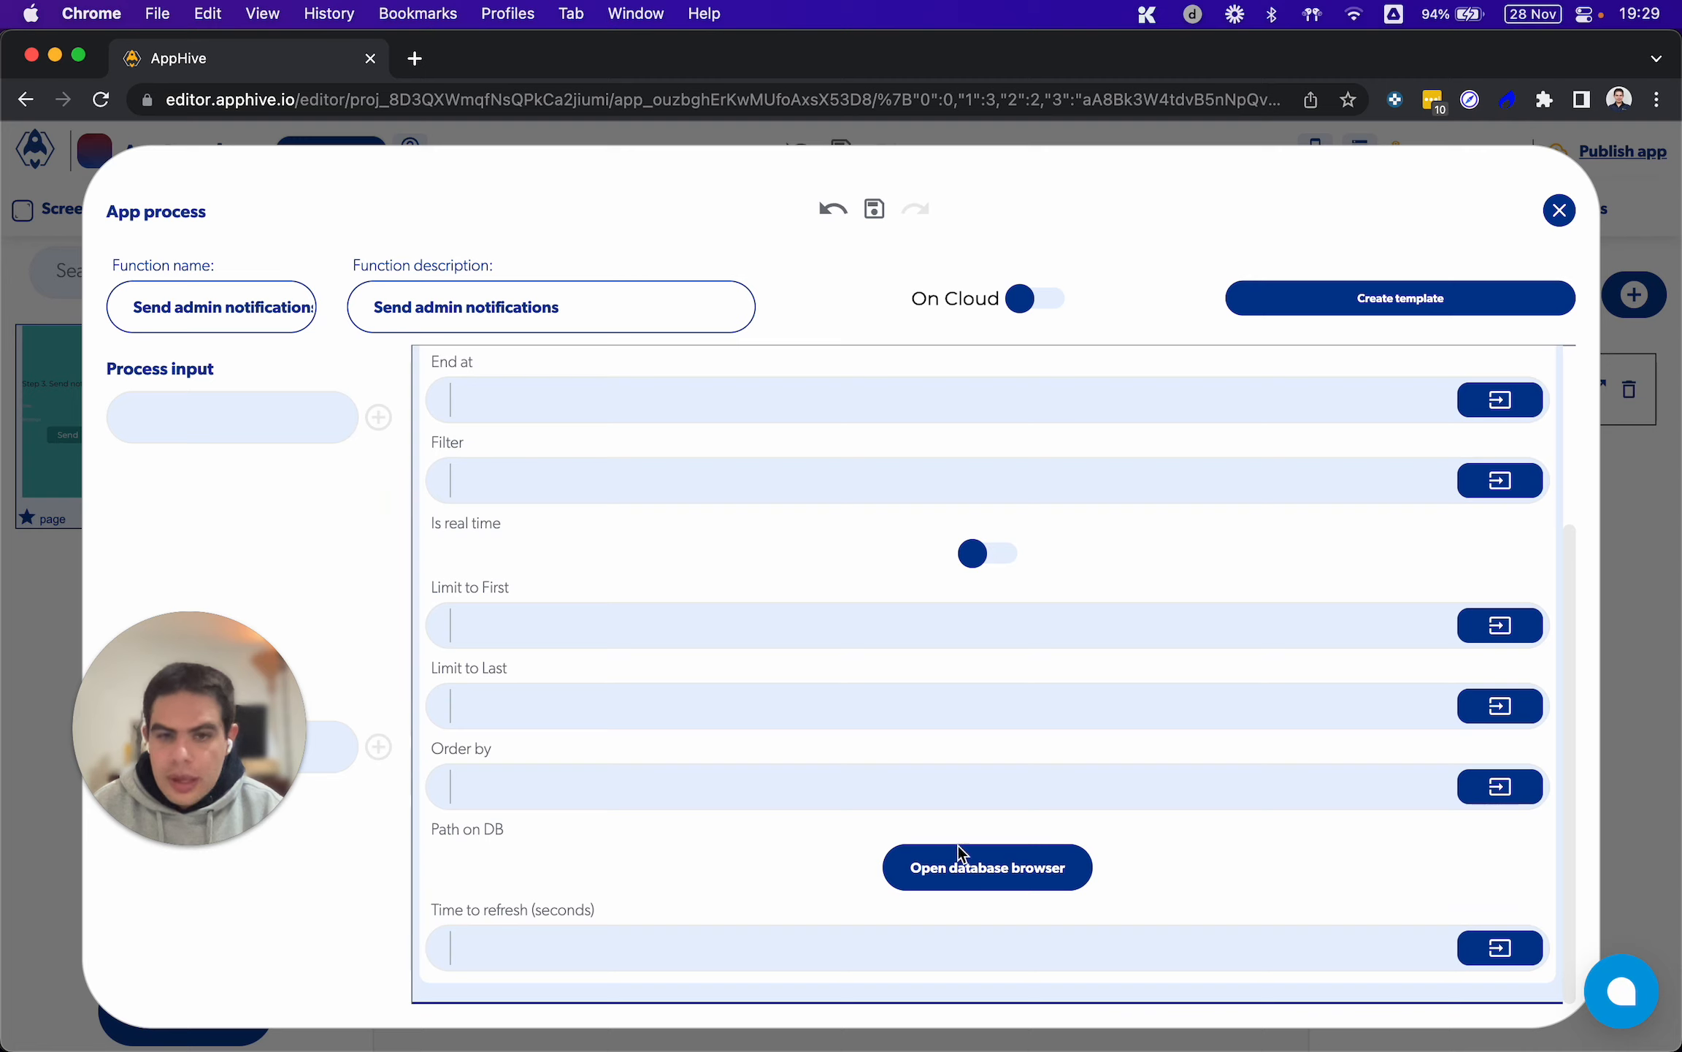
pyautogui.click(970, 869)
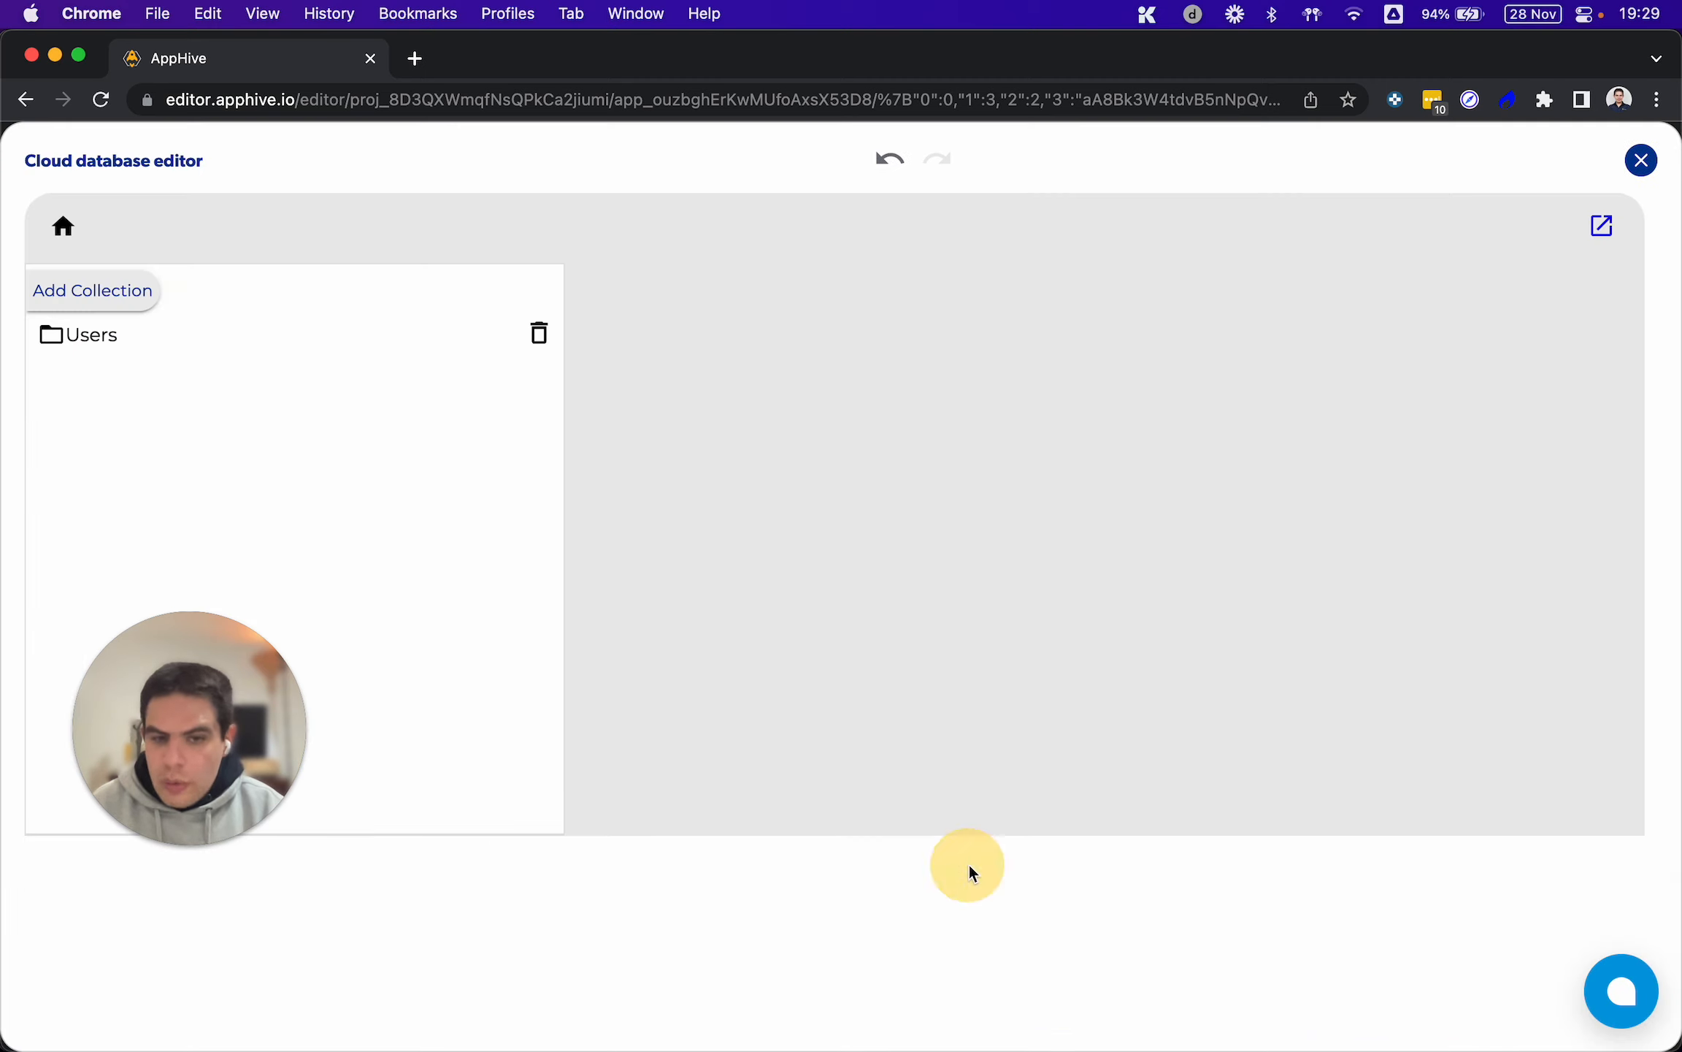
pyautogui.click(216, 342)
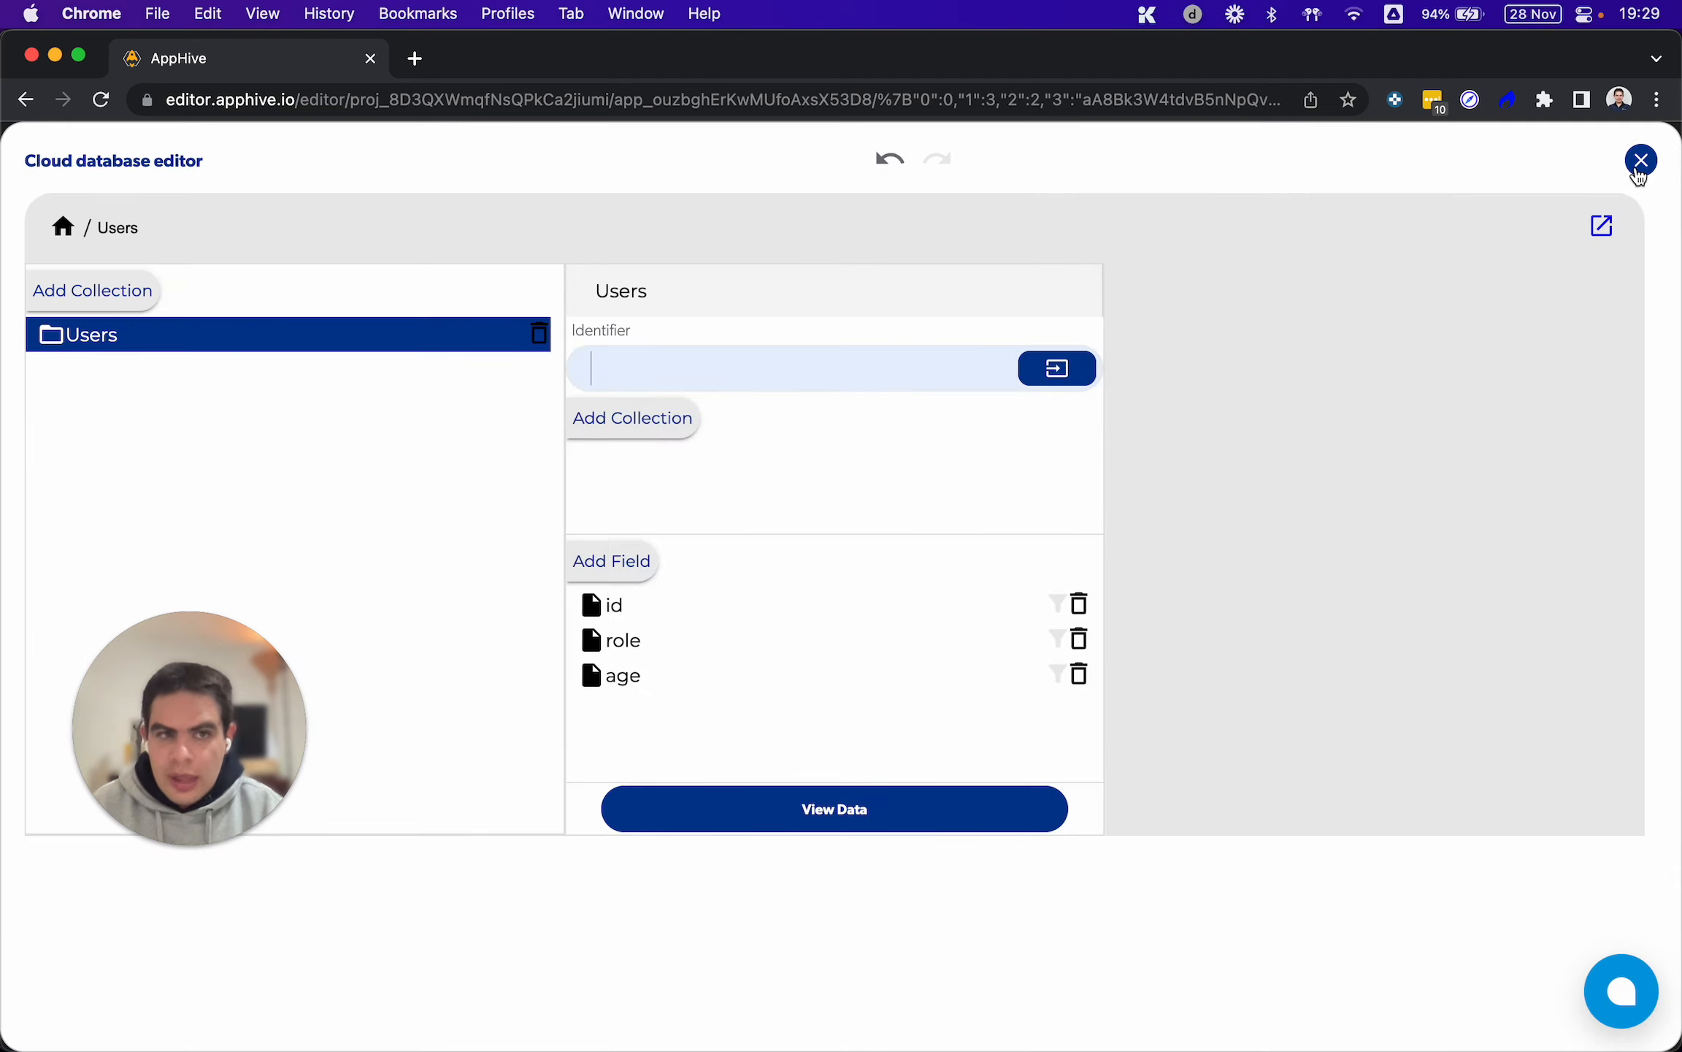
pyautogui.click(678, 831)
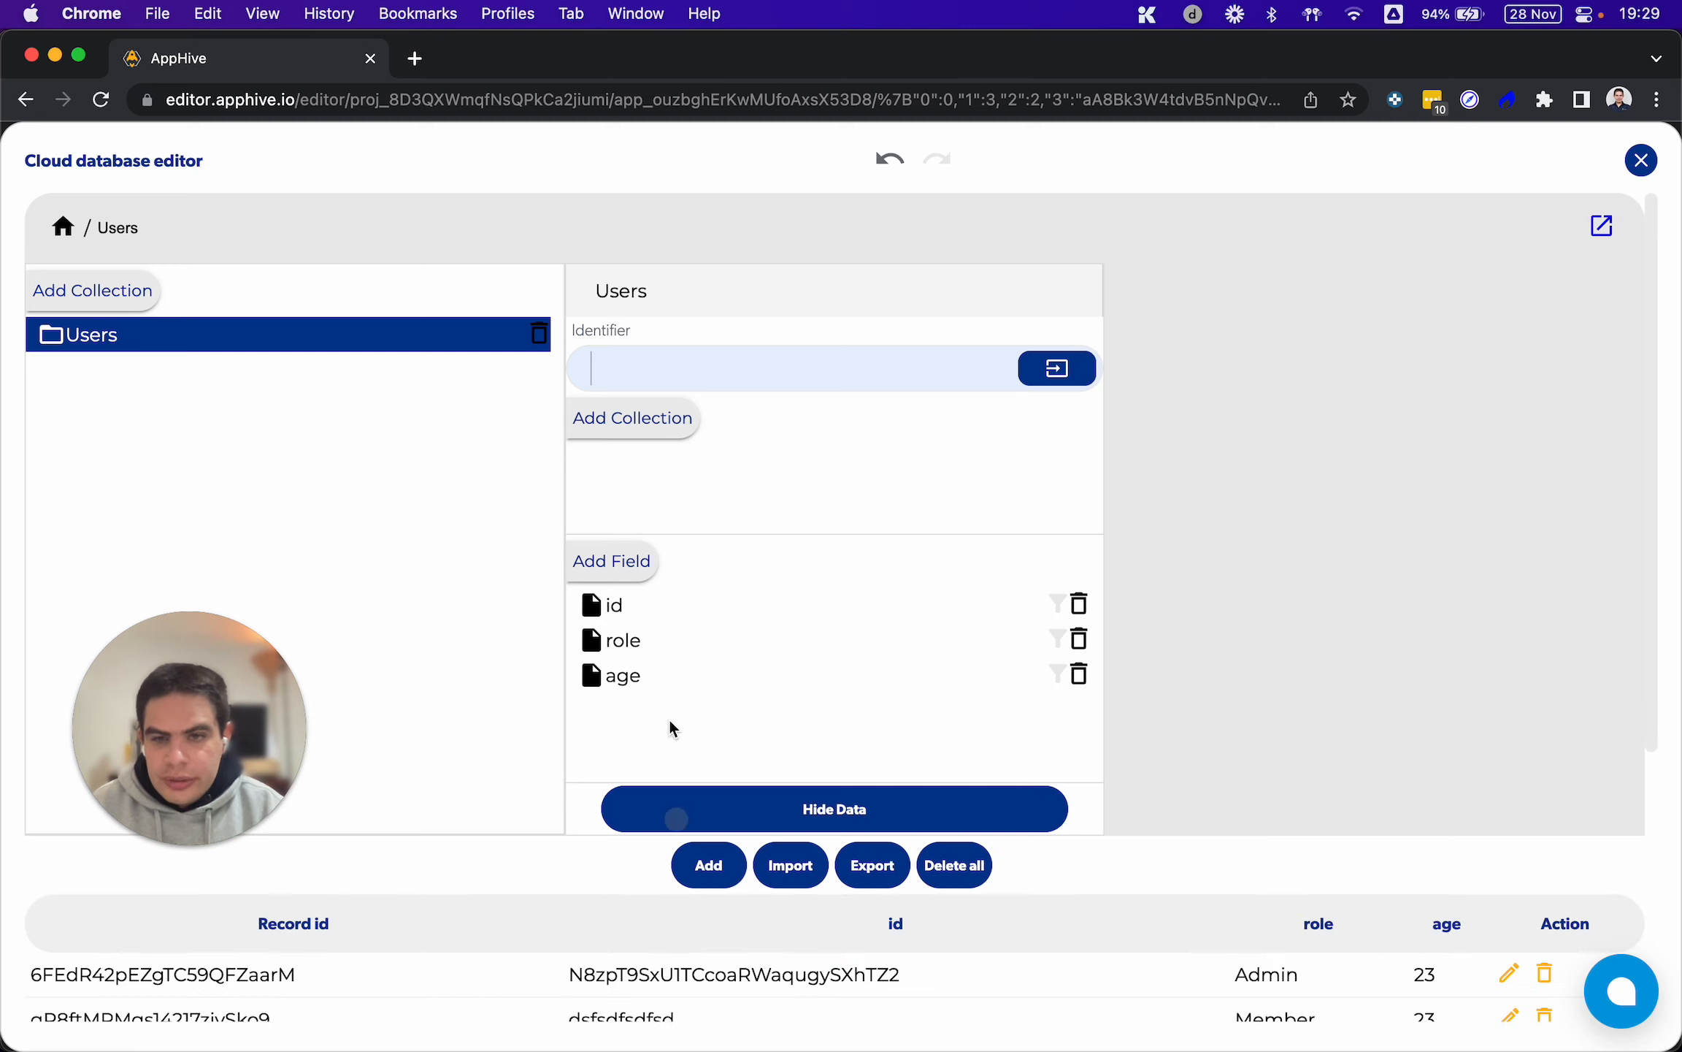
pyautogui.click(1053, 641)
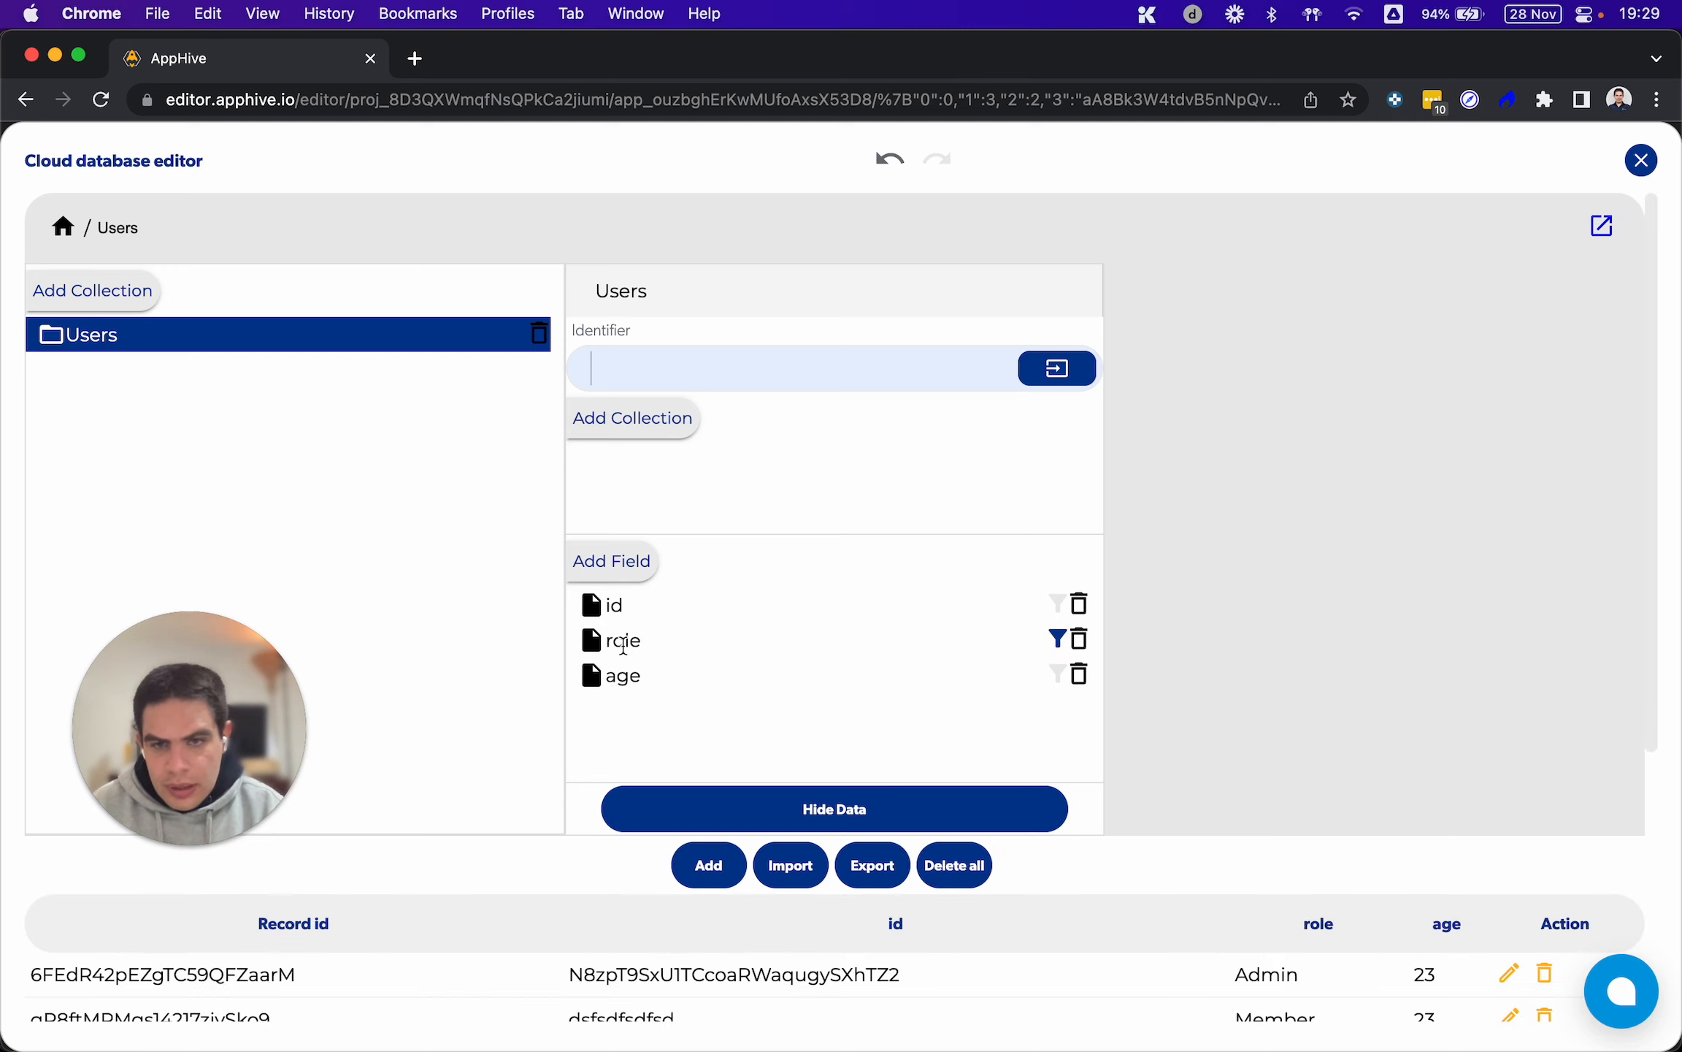
pyautogui.doubleClick(622, 641)
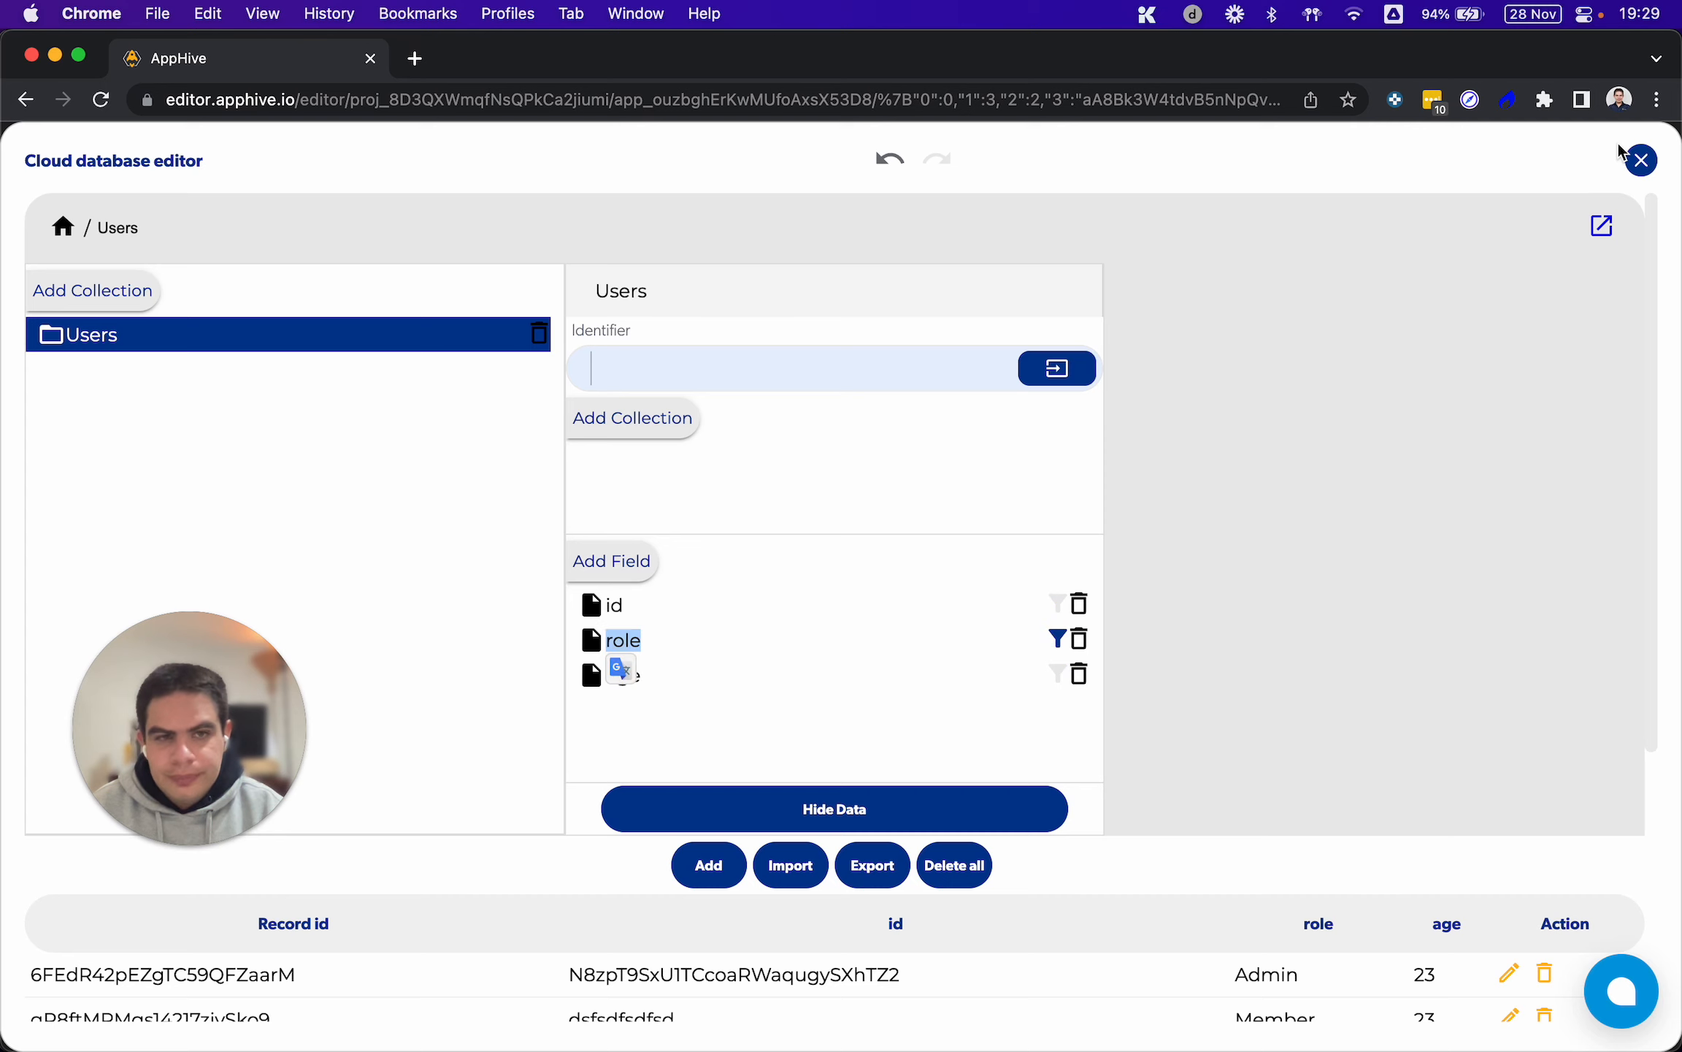
pyautogui.click(1639, 160)
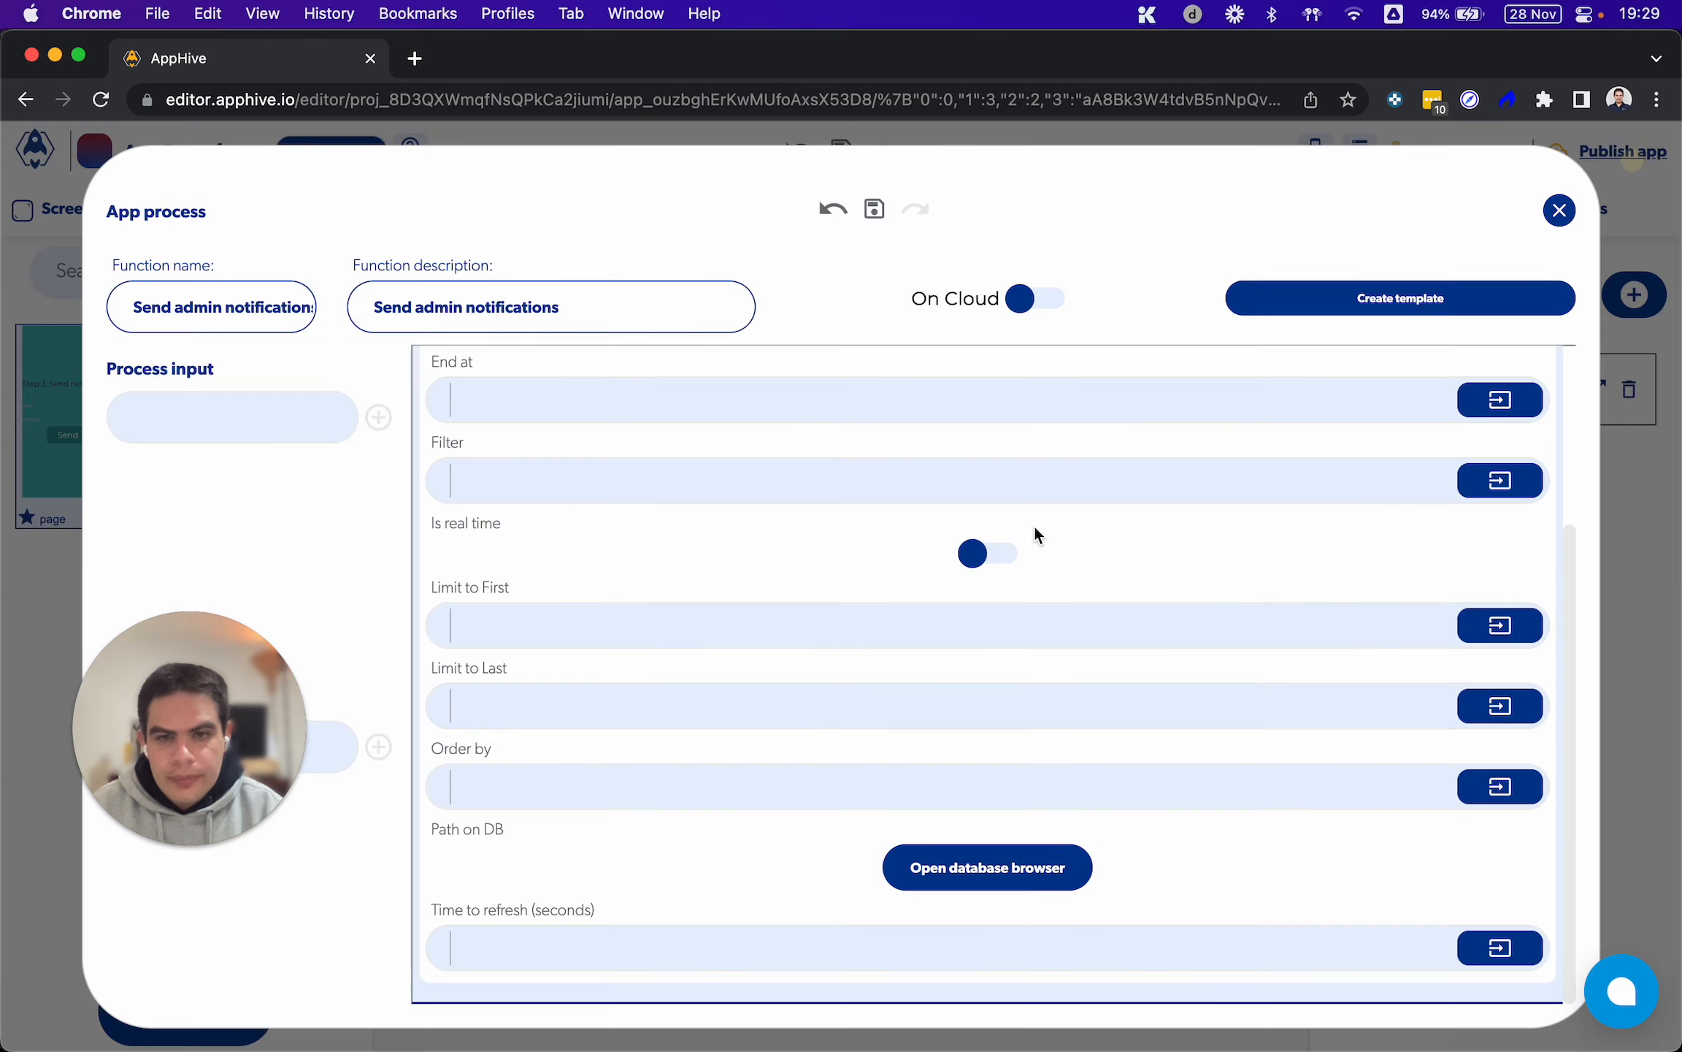
pyautogui.click(575, 783)
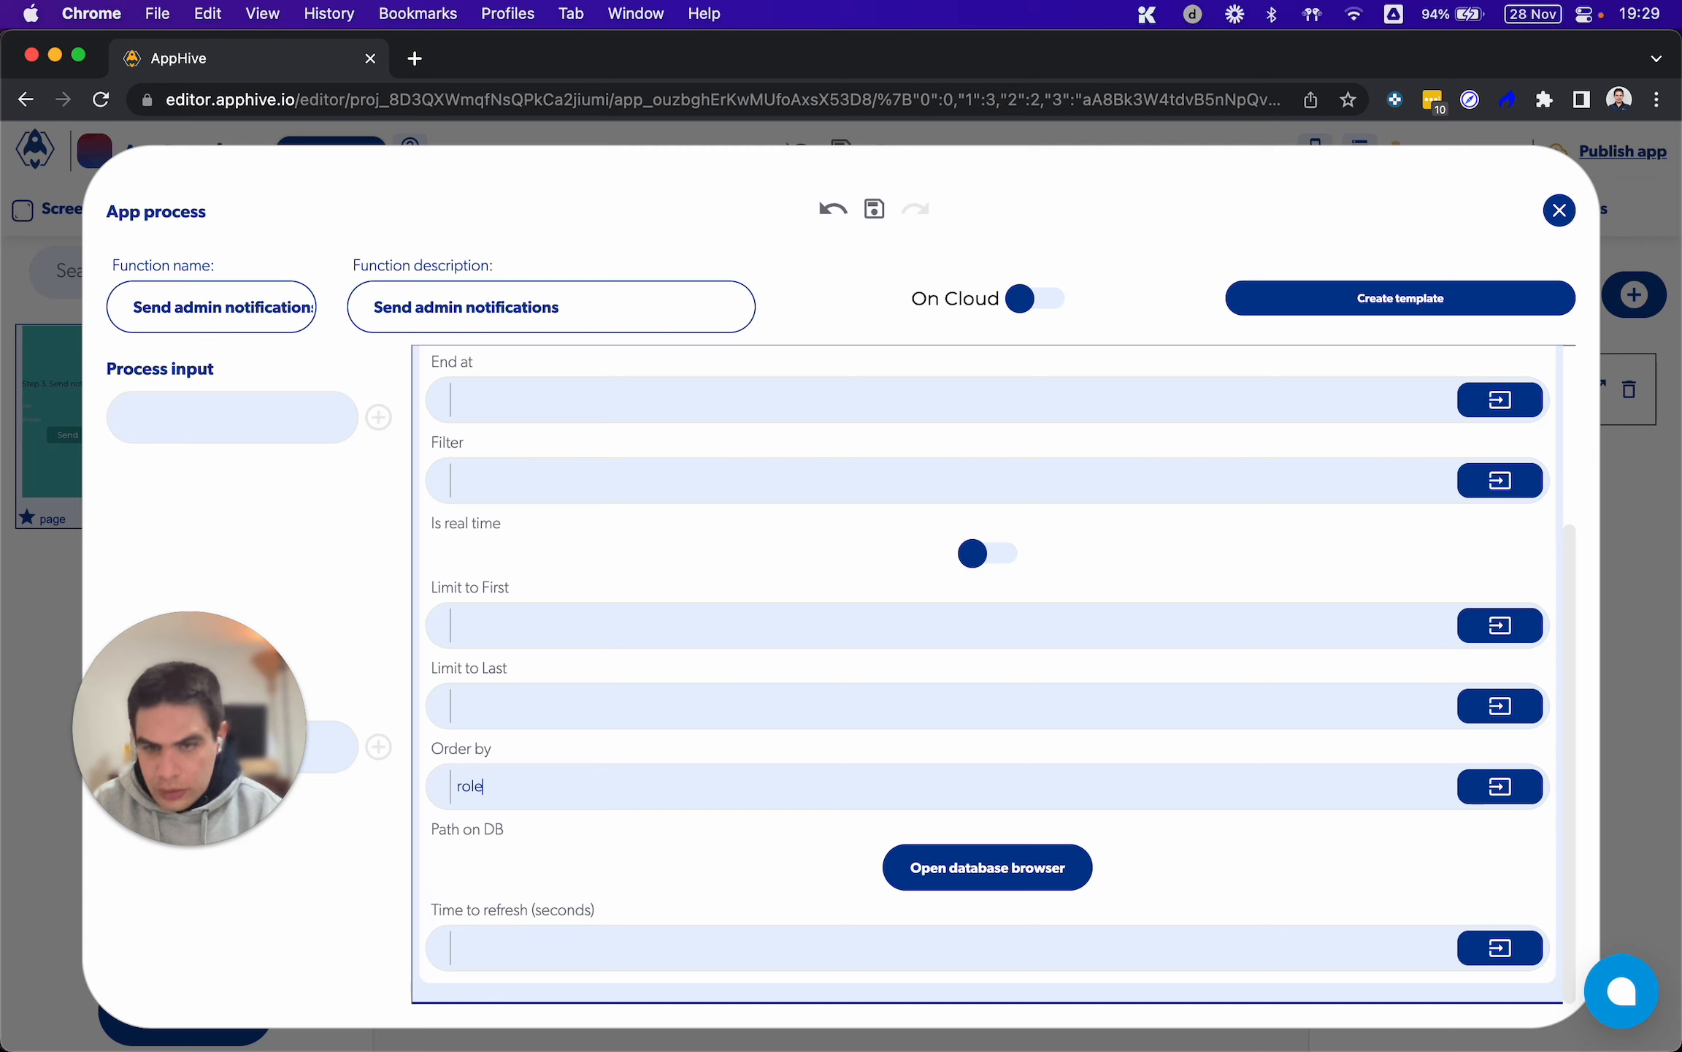
# Set the Filter of the Get database data function to "Admin"
pyautogui.scroll(3, 952, 660)
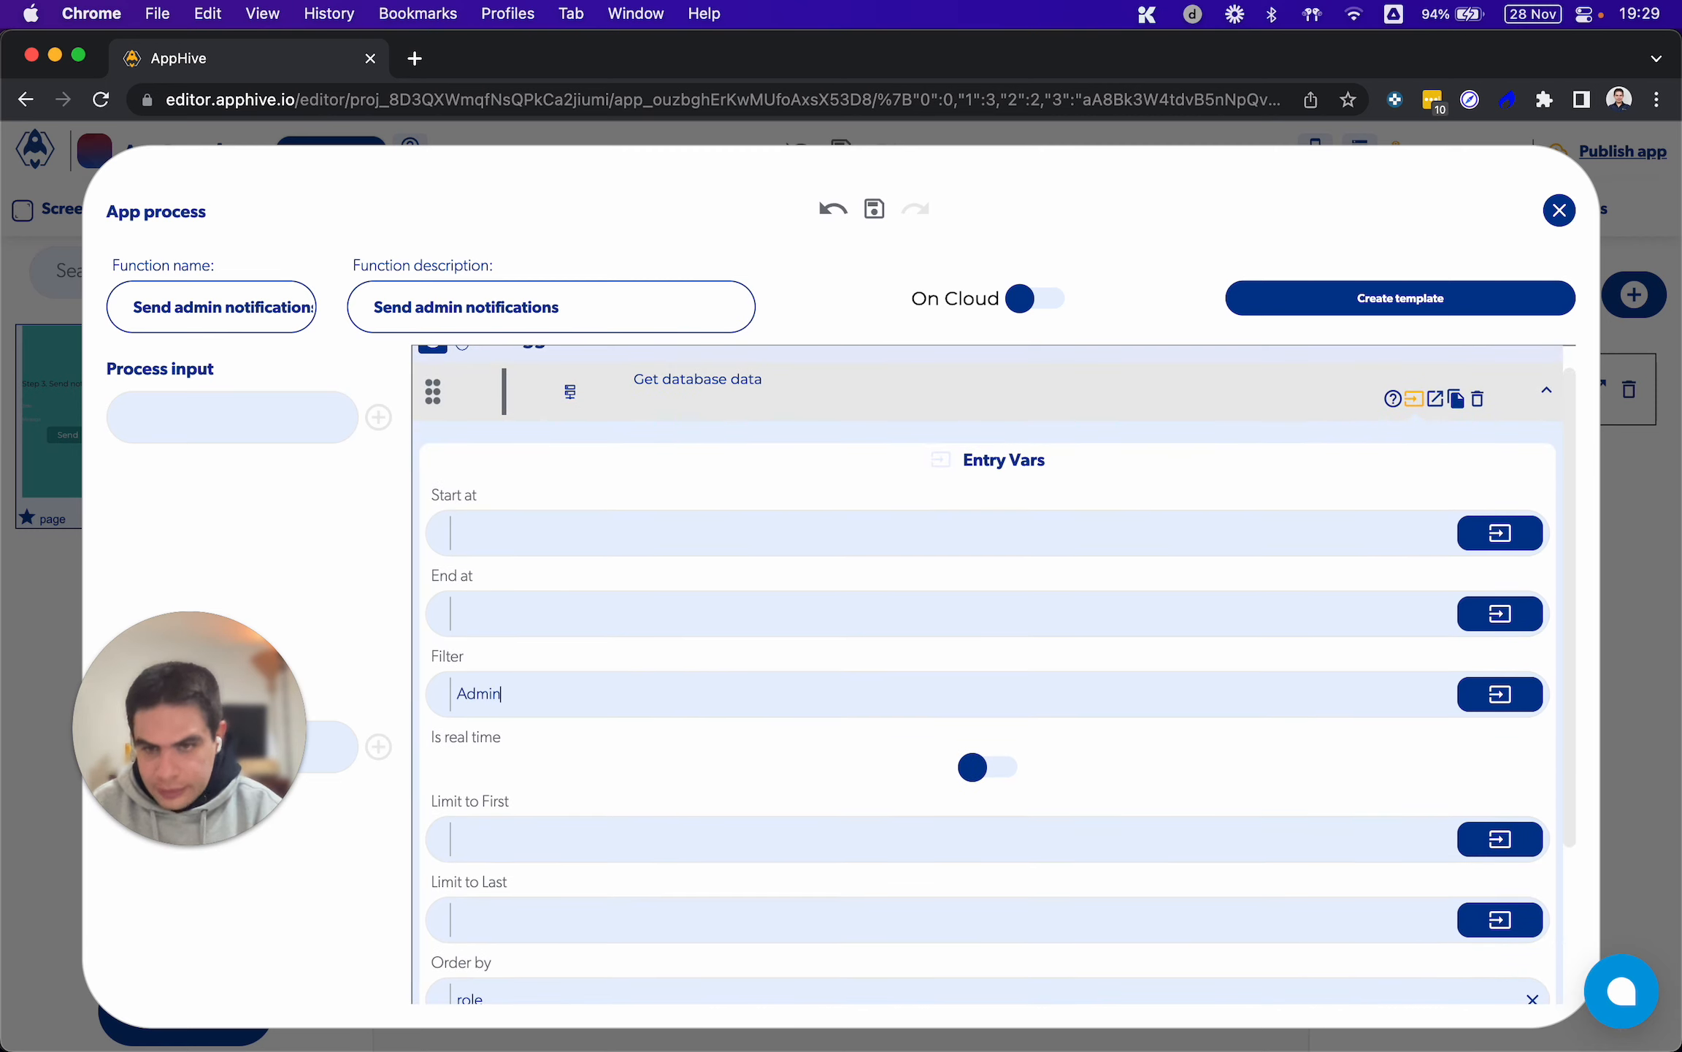
pyautogui.scroll(-3, 689, 748)
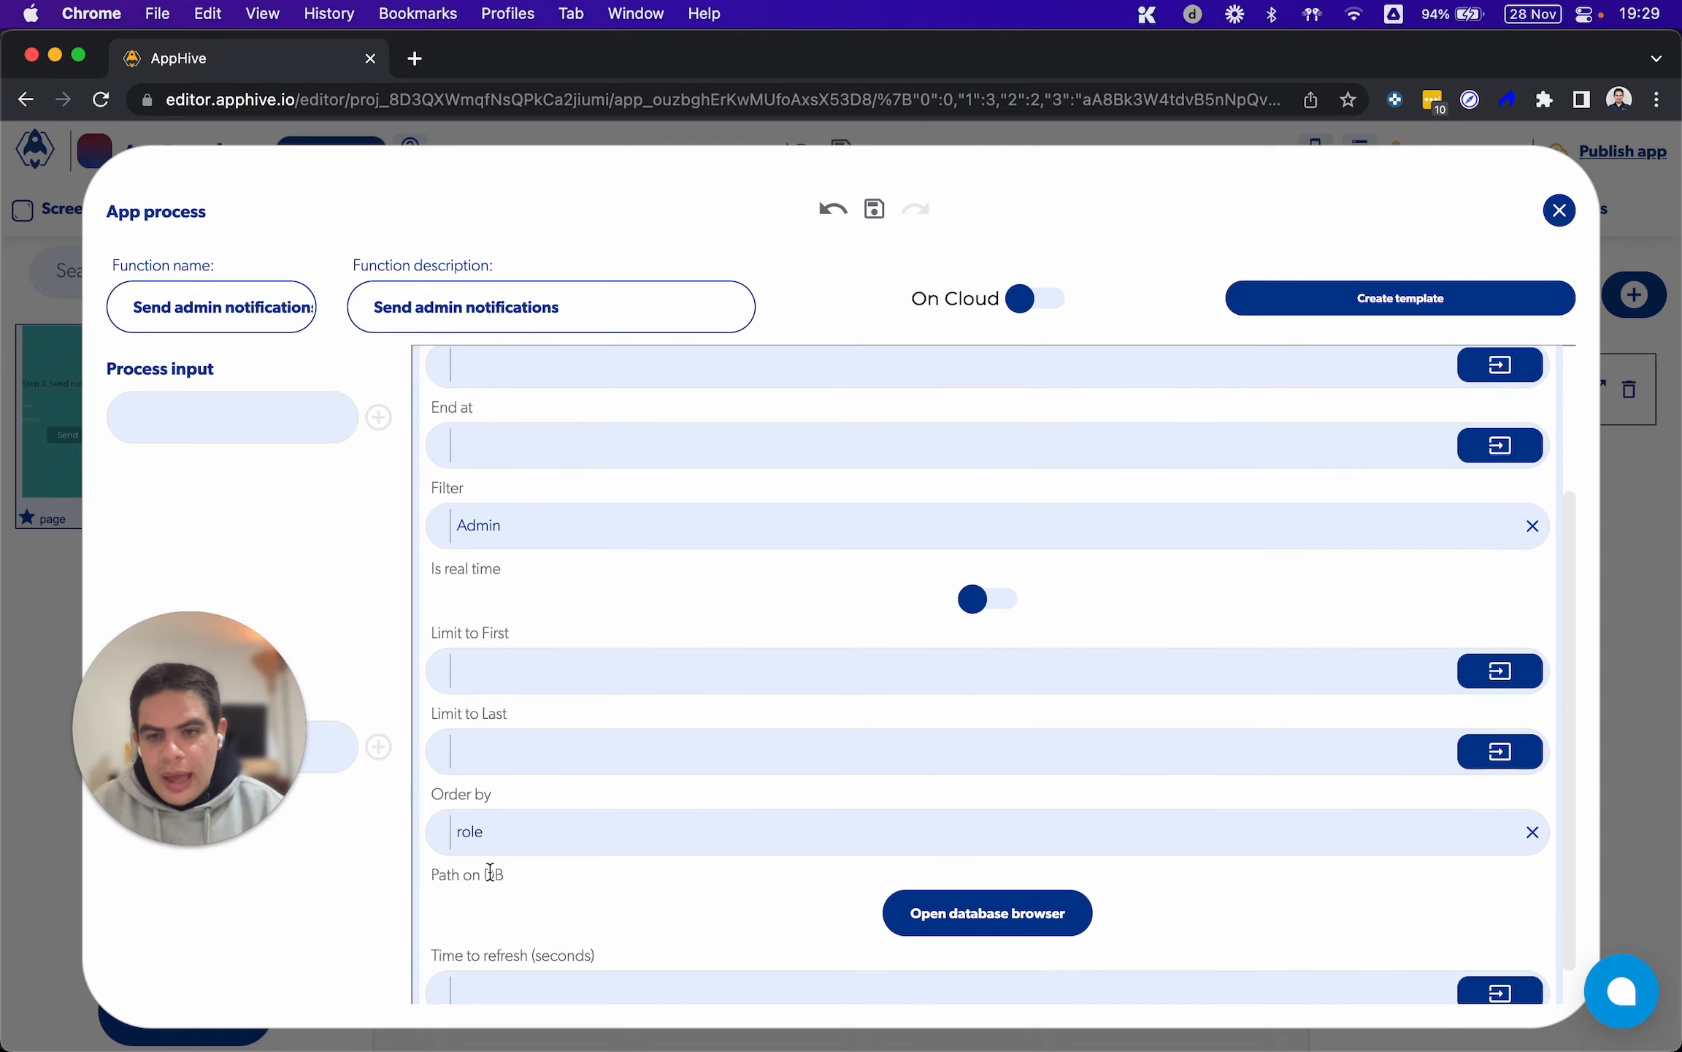
pyautogui.doubleClick(467, 833)
pyautogui.click(508, 591)
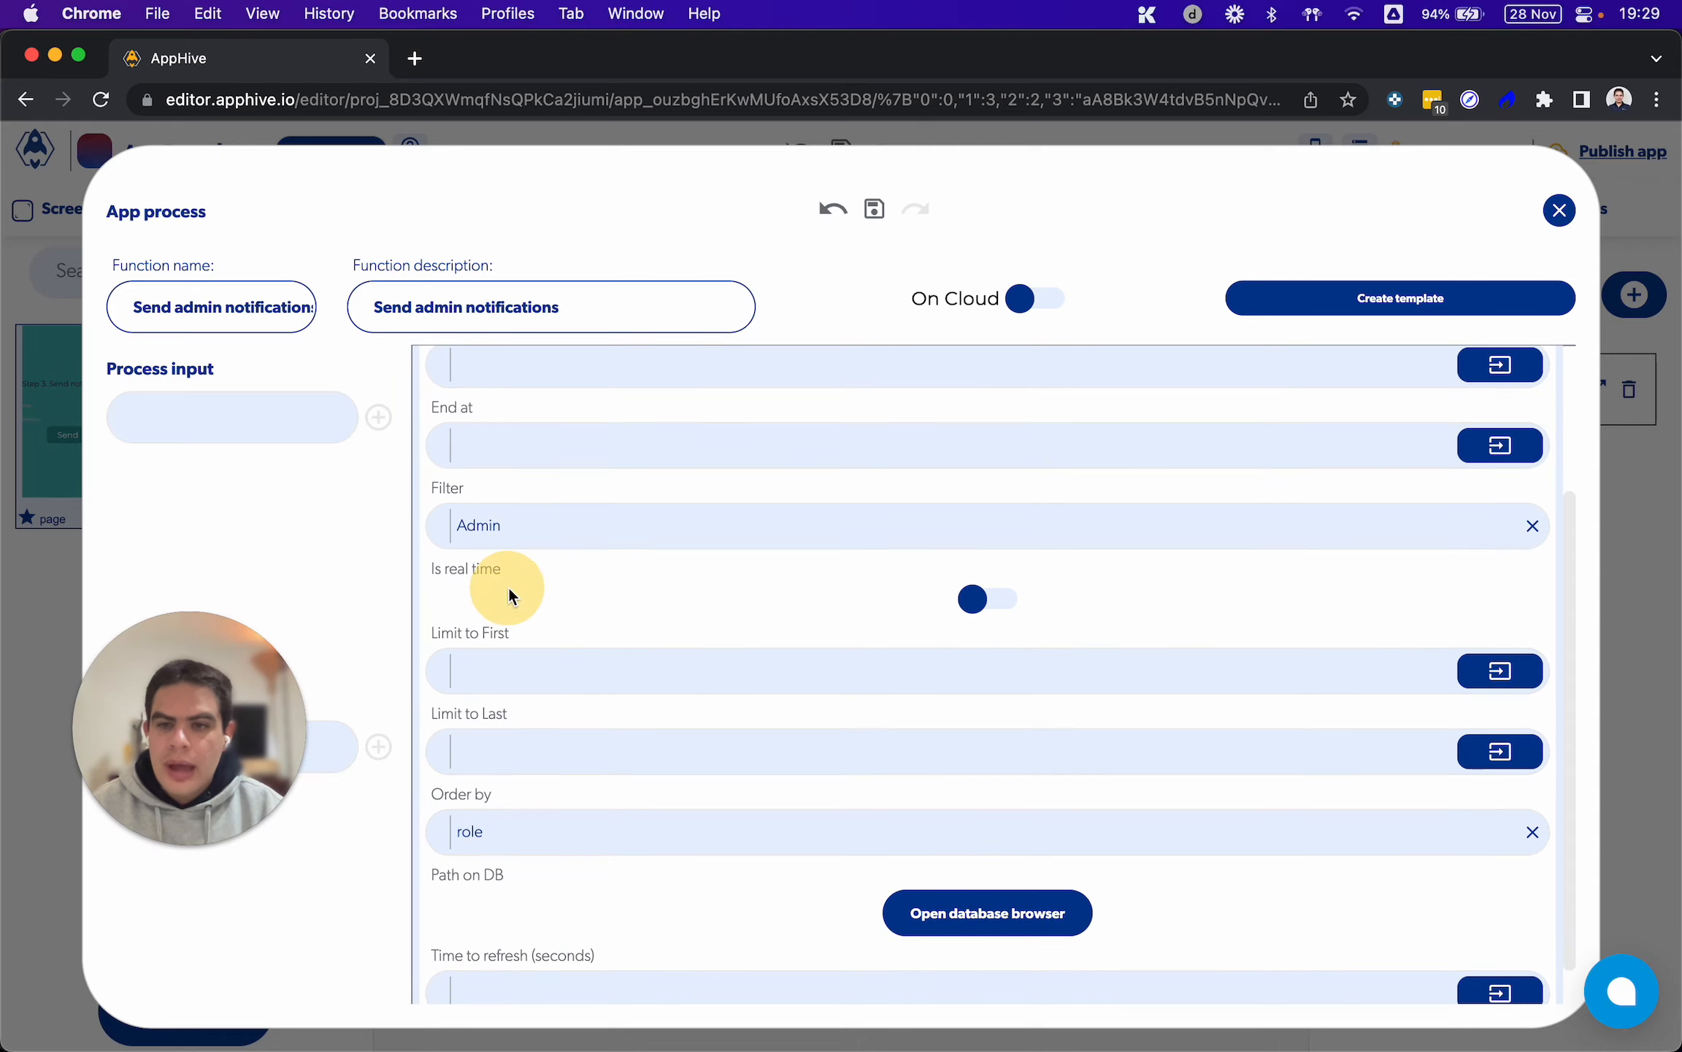
pyautogui.click(480, 527)
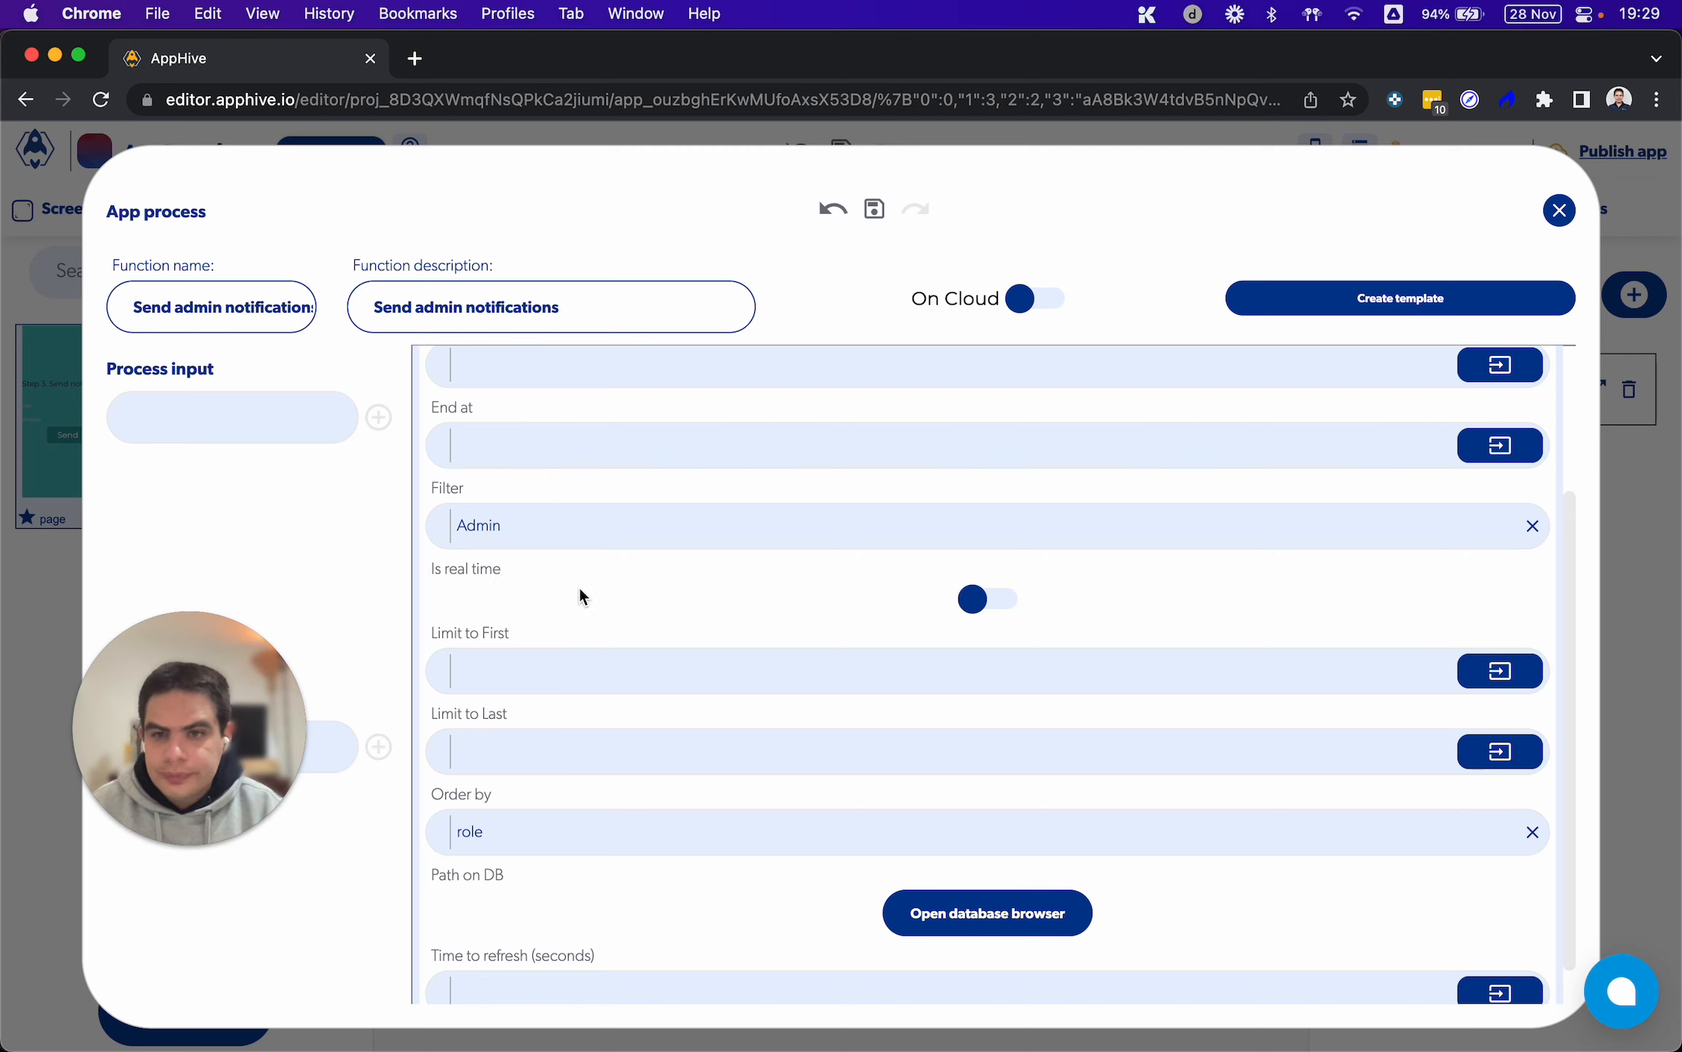
# Check the Users path and its role field filter in the database browser of Get database data, and close it
pyautogui.scroll(3, 580, 595)
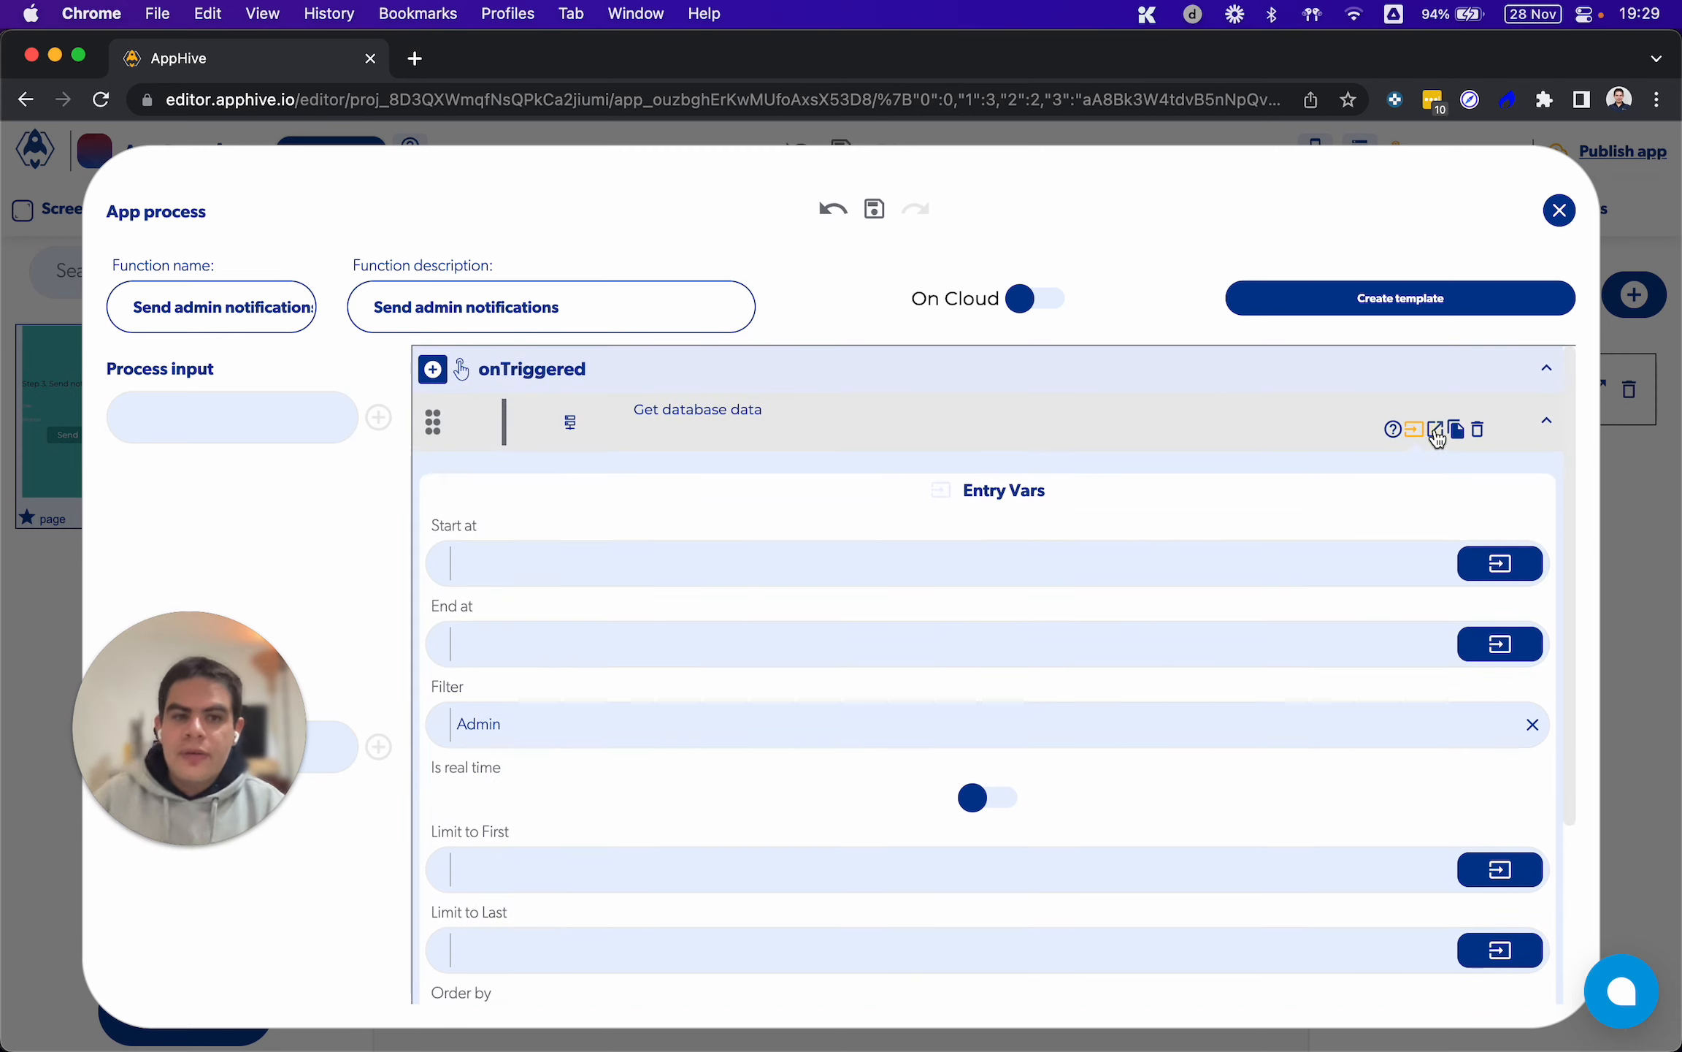
pyautogui.click(1436, 432)
pyautogui.click(1416, 430)
pyautogui.scroll(-2, 1125, 657)
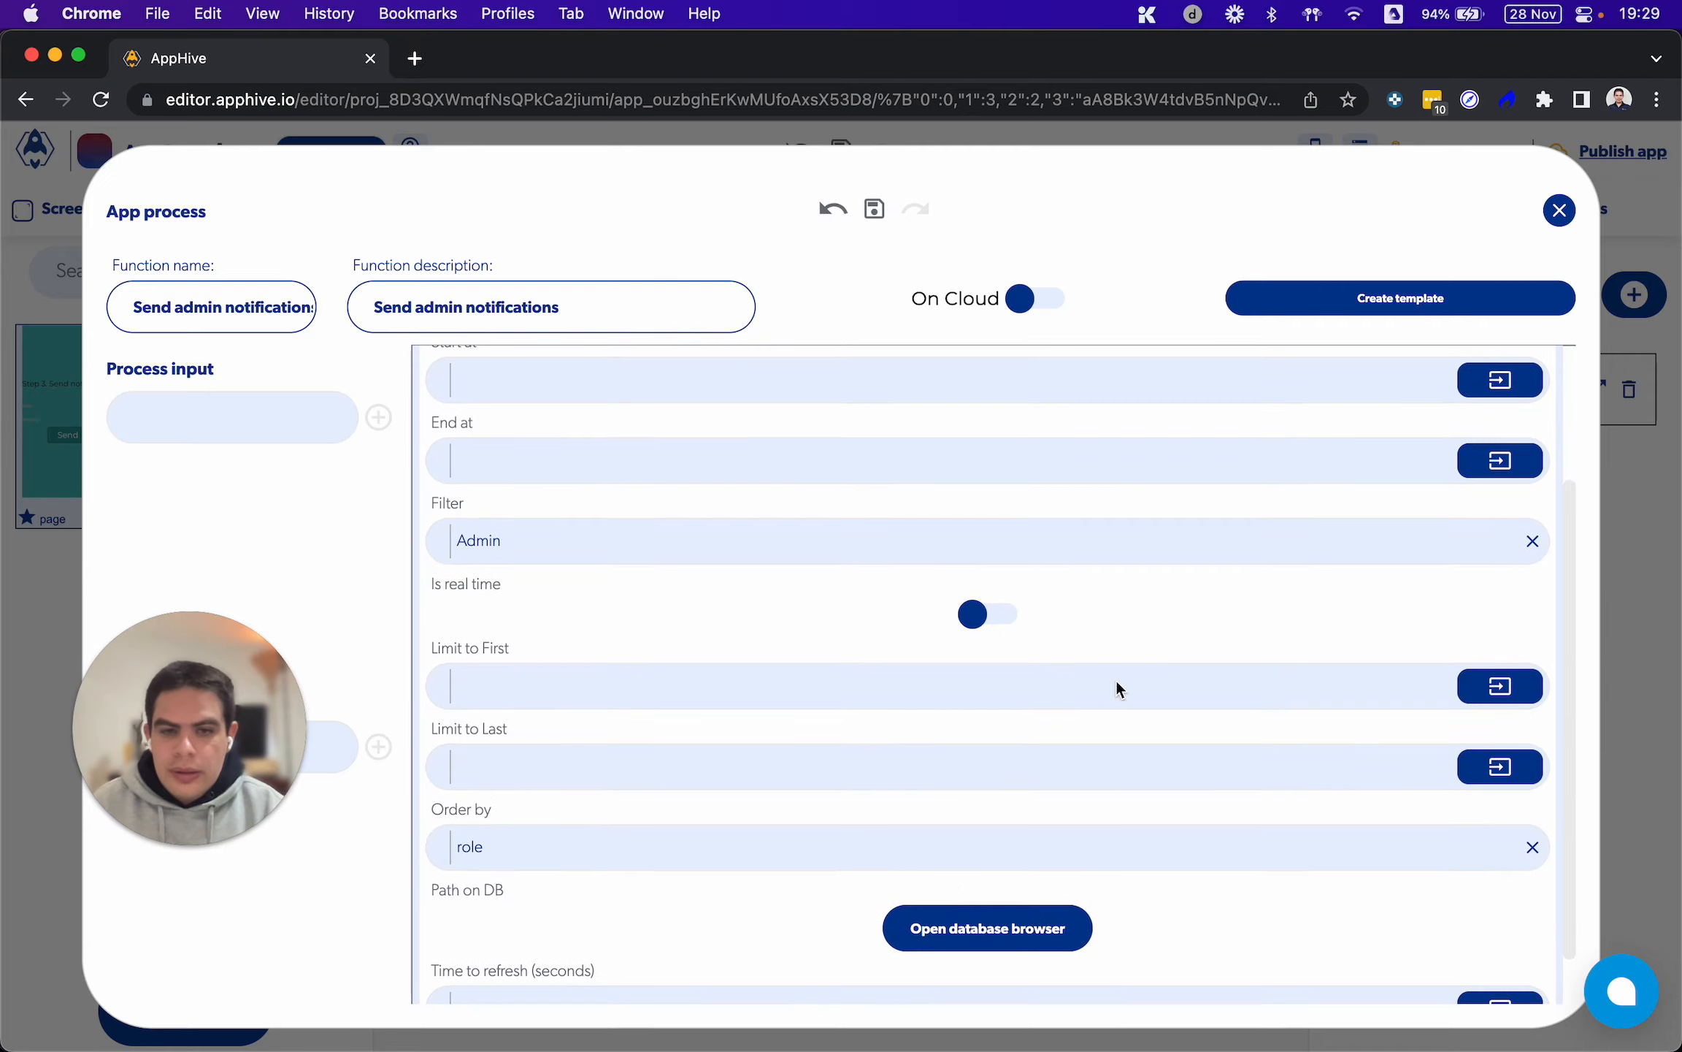
pyautogui.click(942, 933)
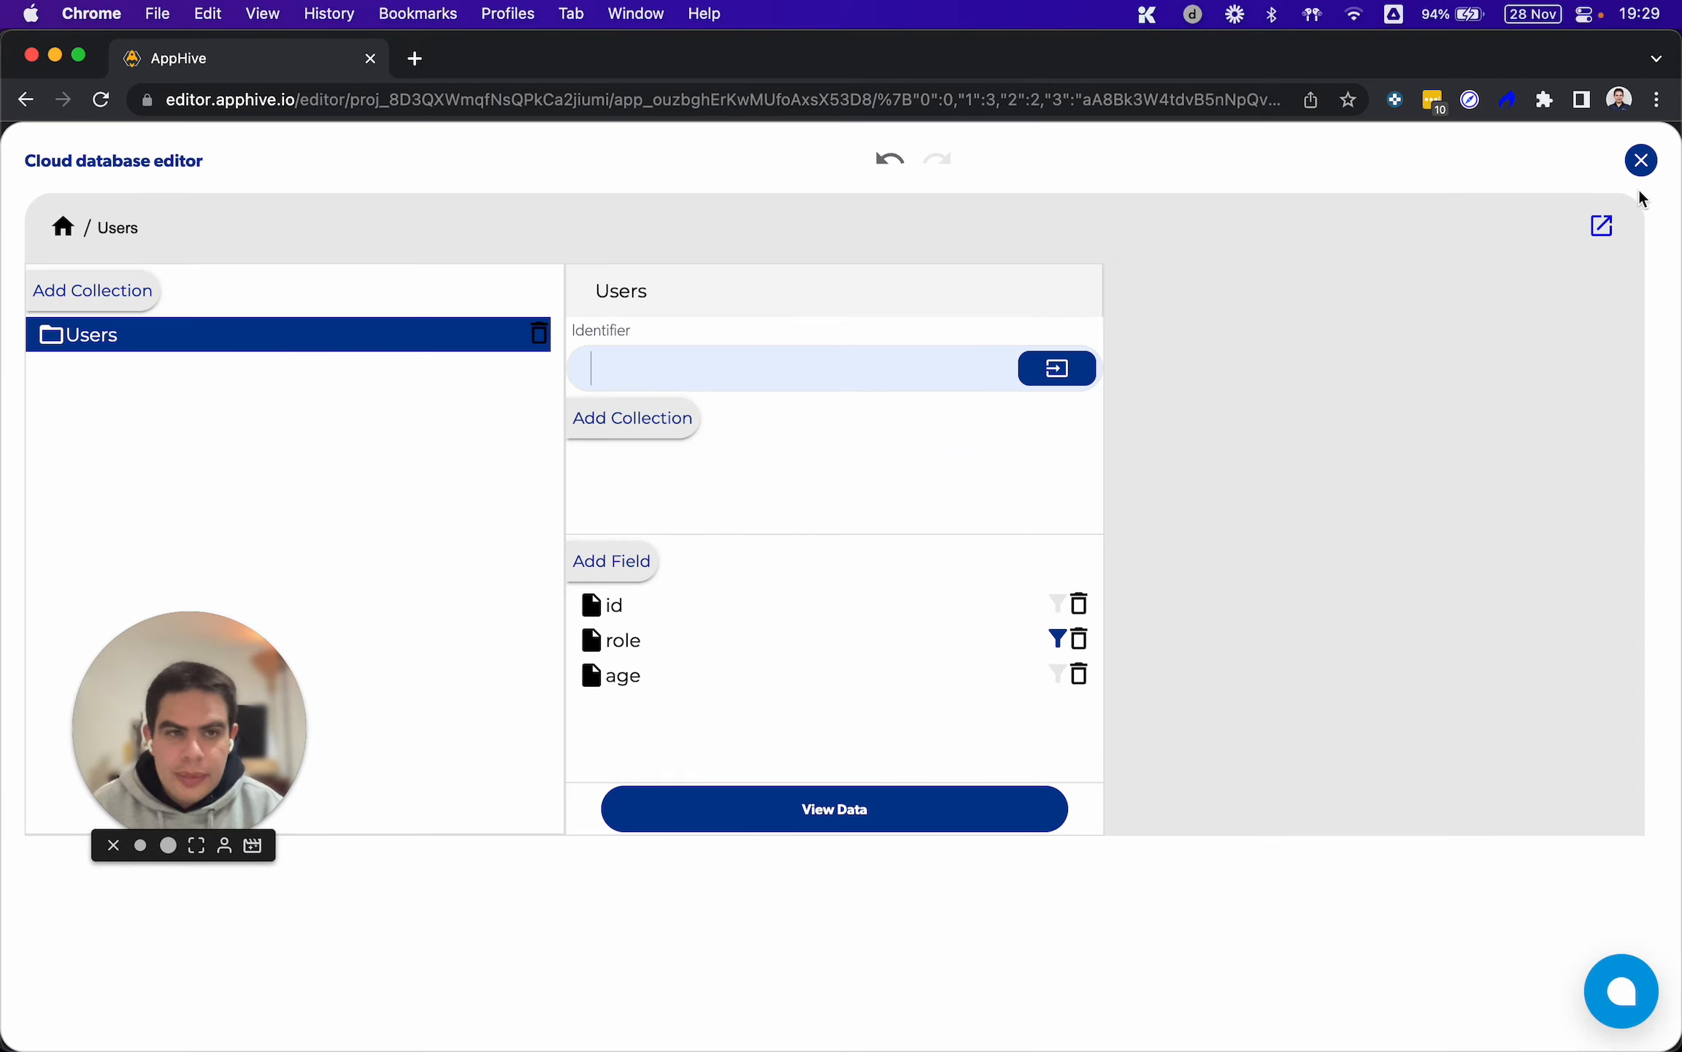
pyautogui.click(1642, 162)
# Add a ForEach logic function to the End callback of Get database data
pyautogui.scroll(3, 1308, 417)
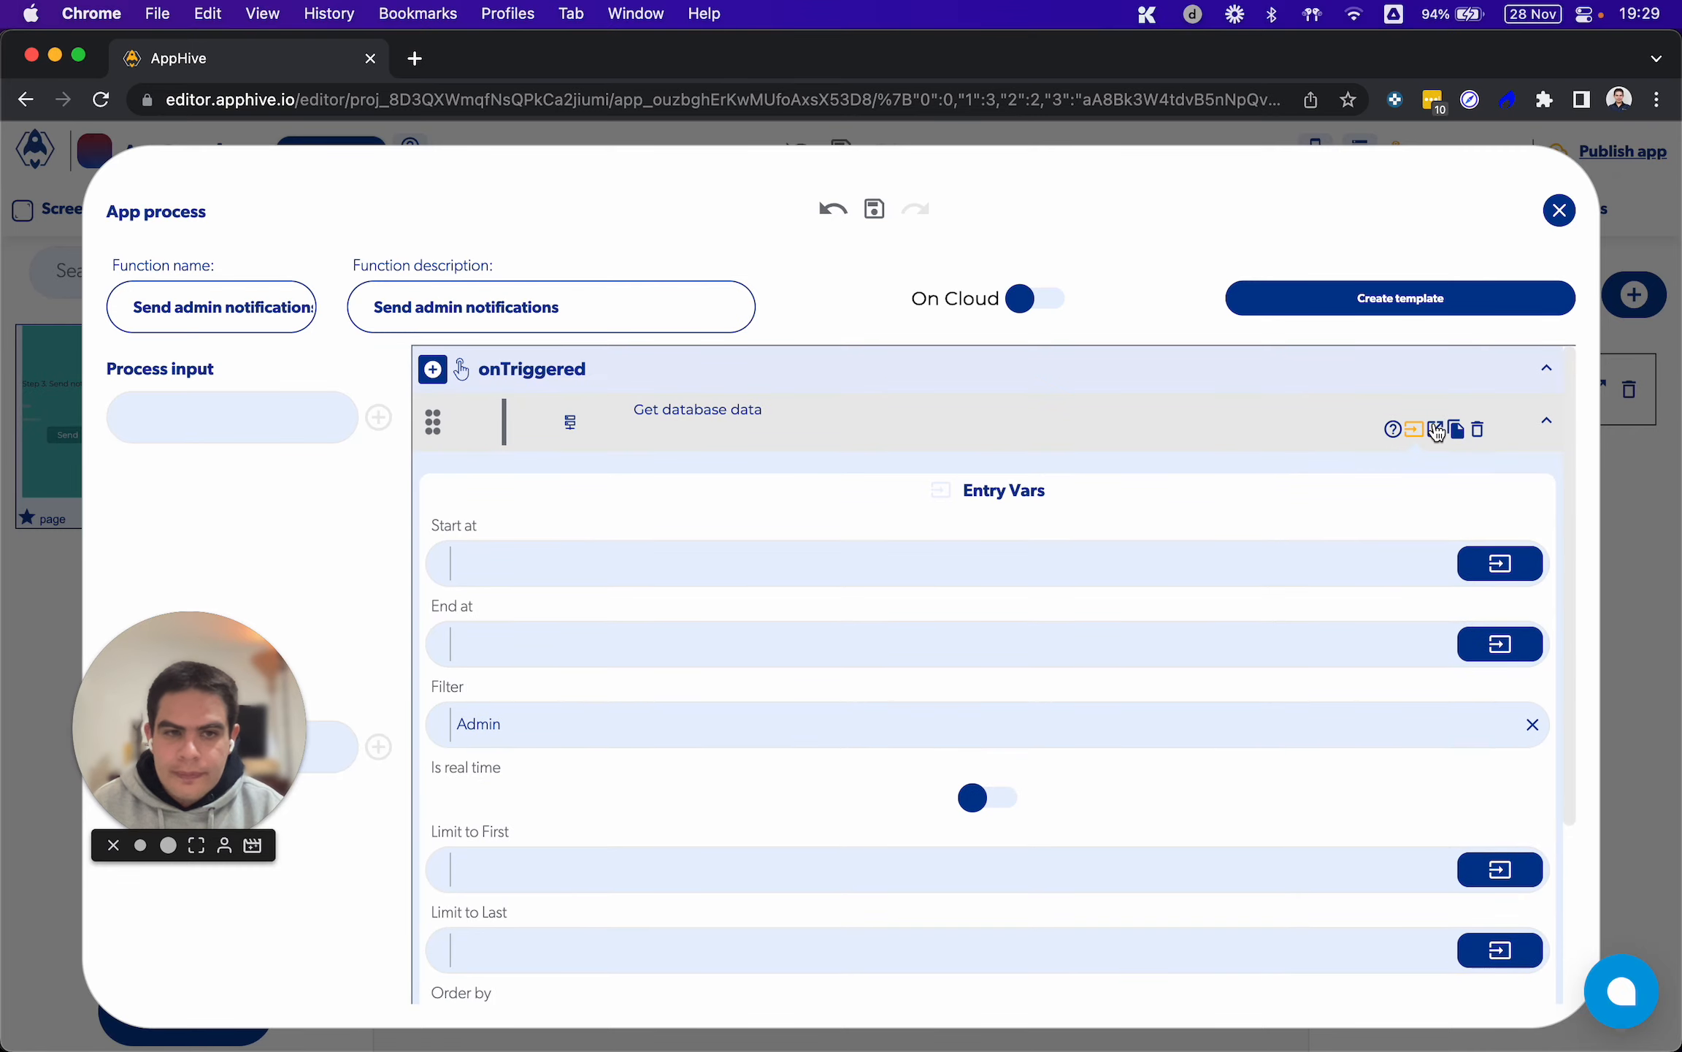
pyautogui.click(1436, 431)
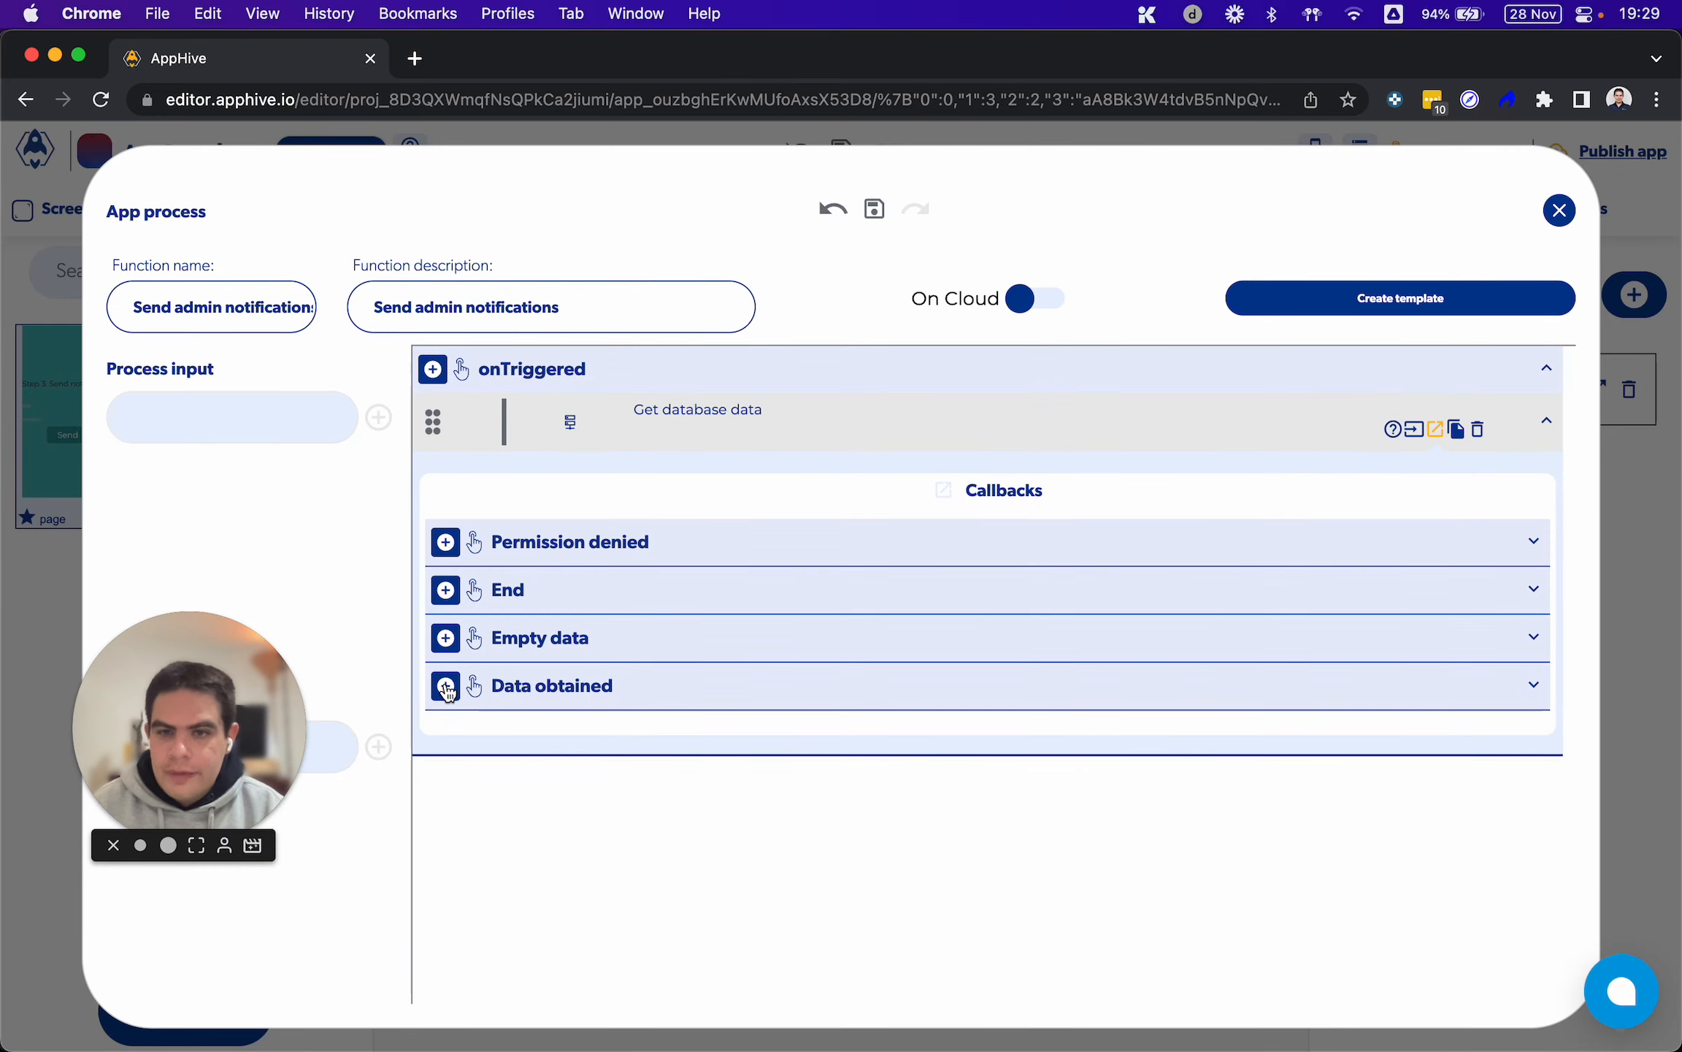
pyautogui.click(445, 592)
pyautogui.scroll(-5, 447, 595)
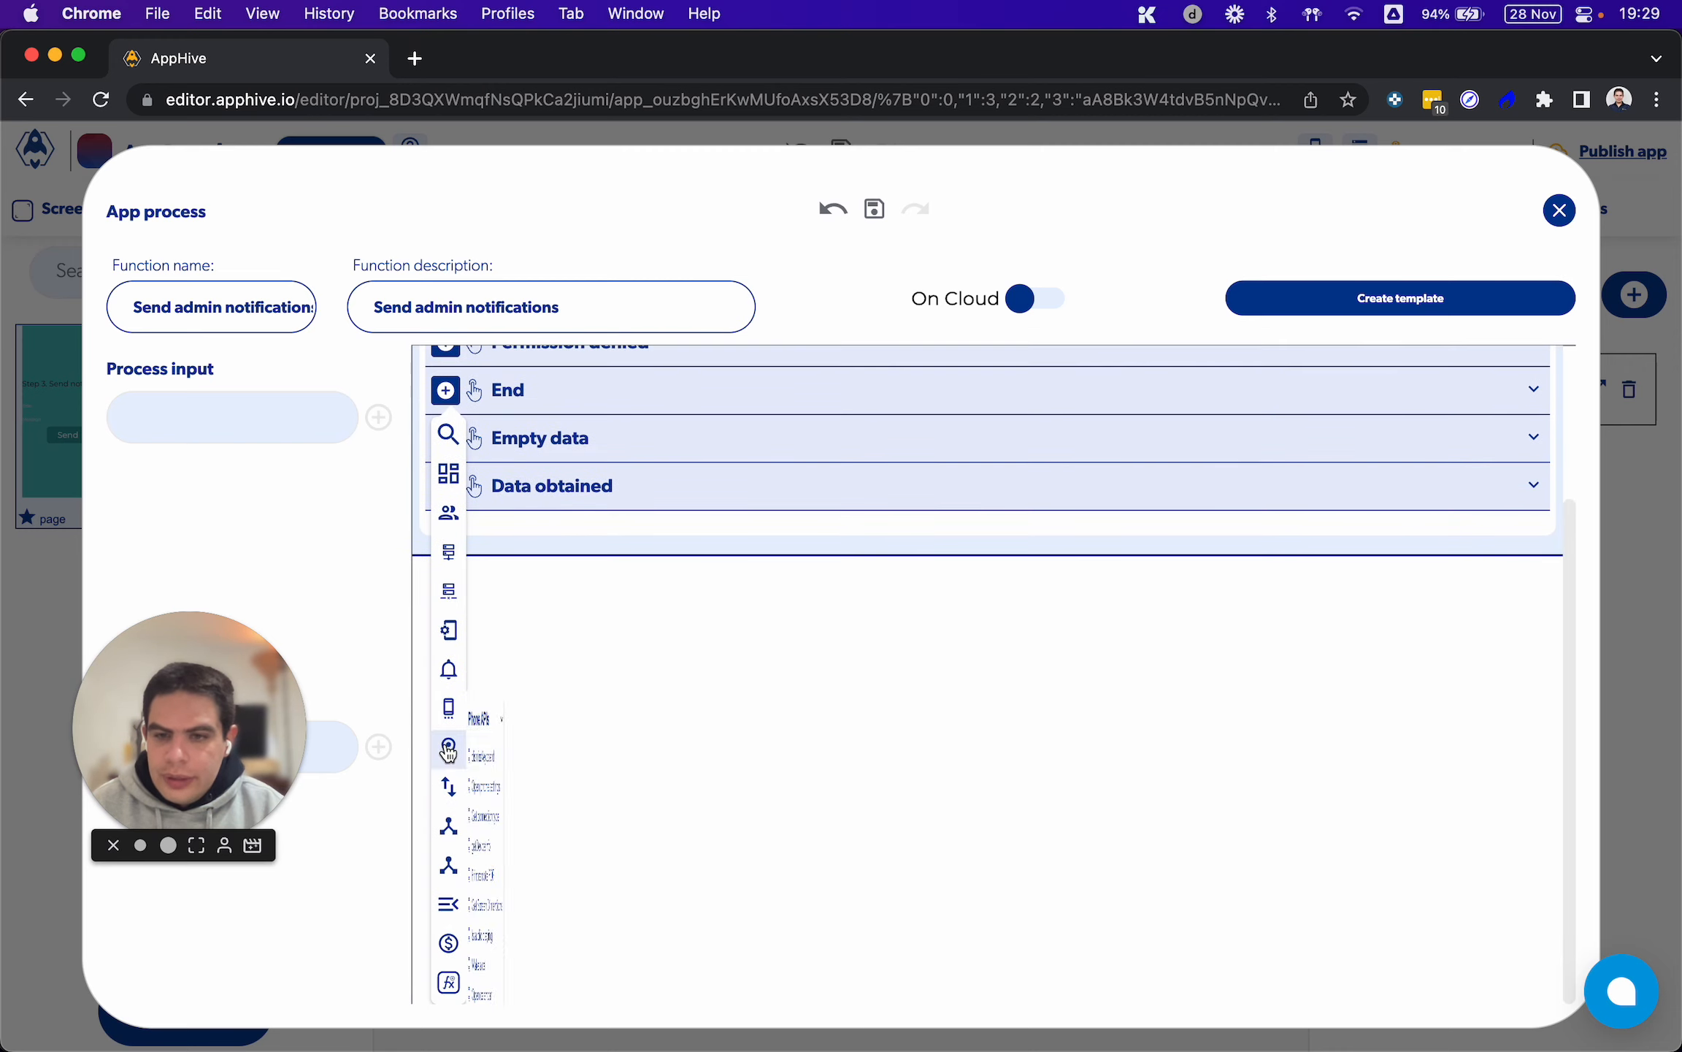
pyautogui.moveTo(448, 632)
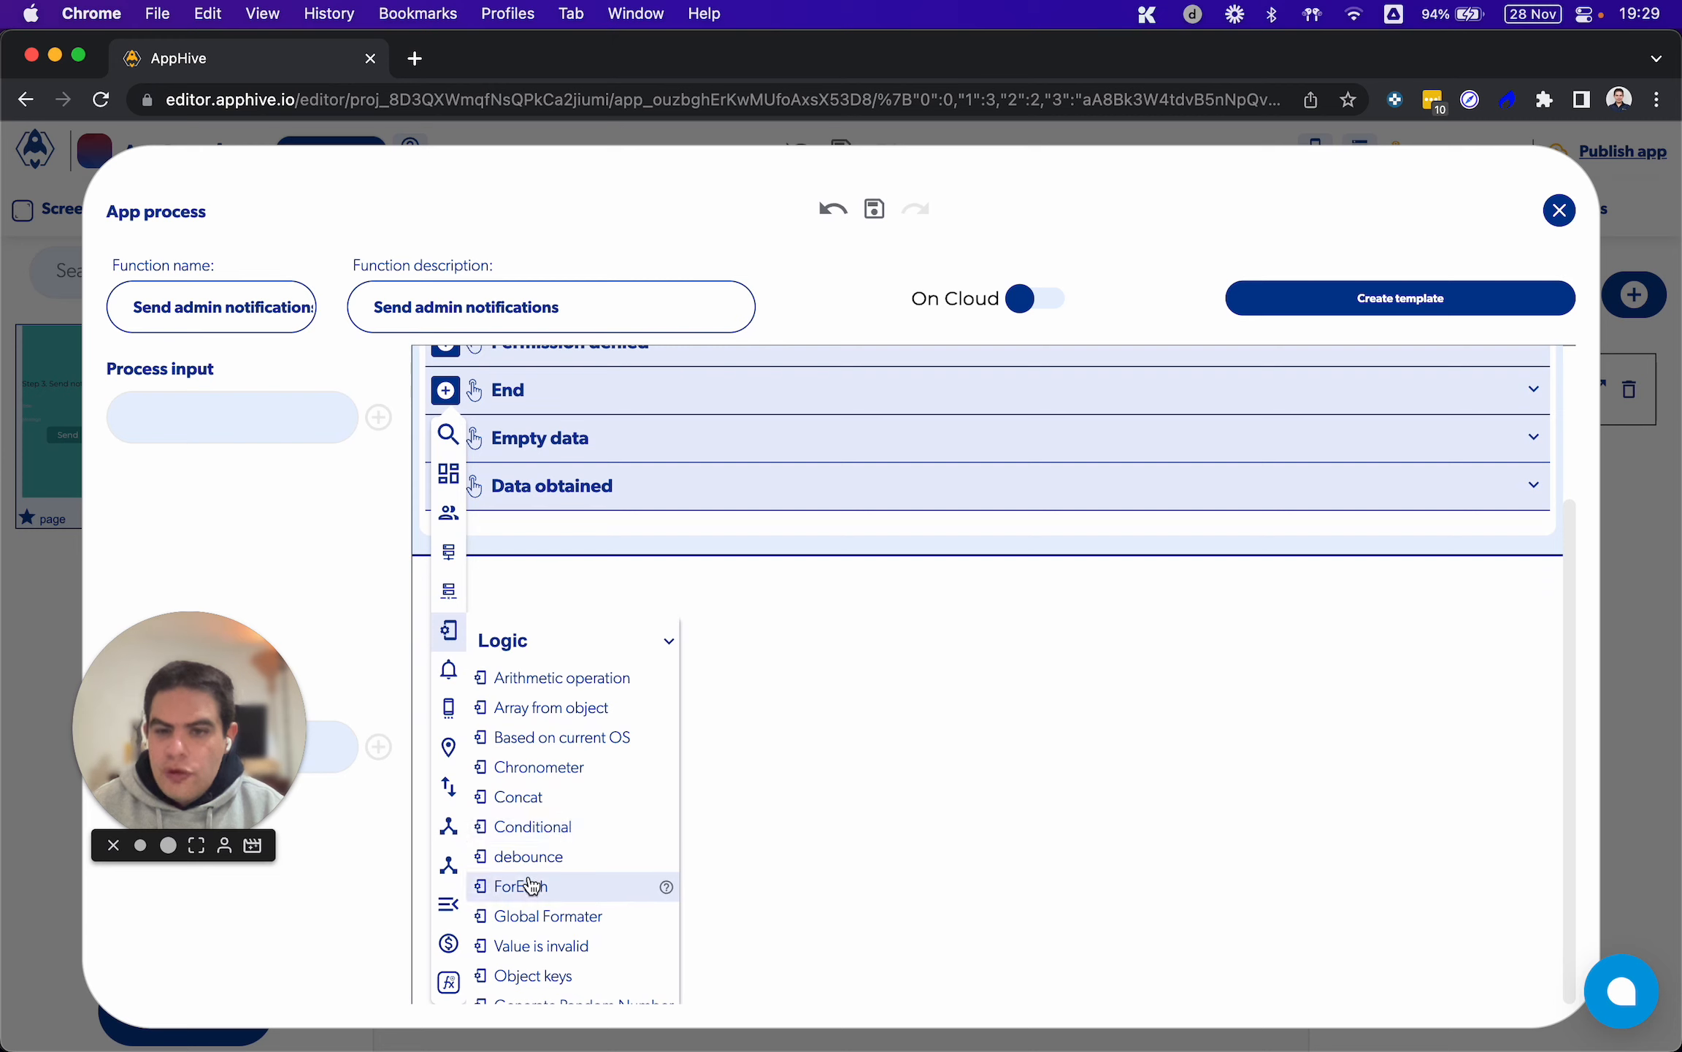
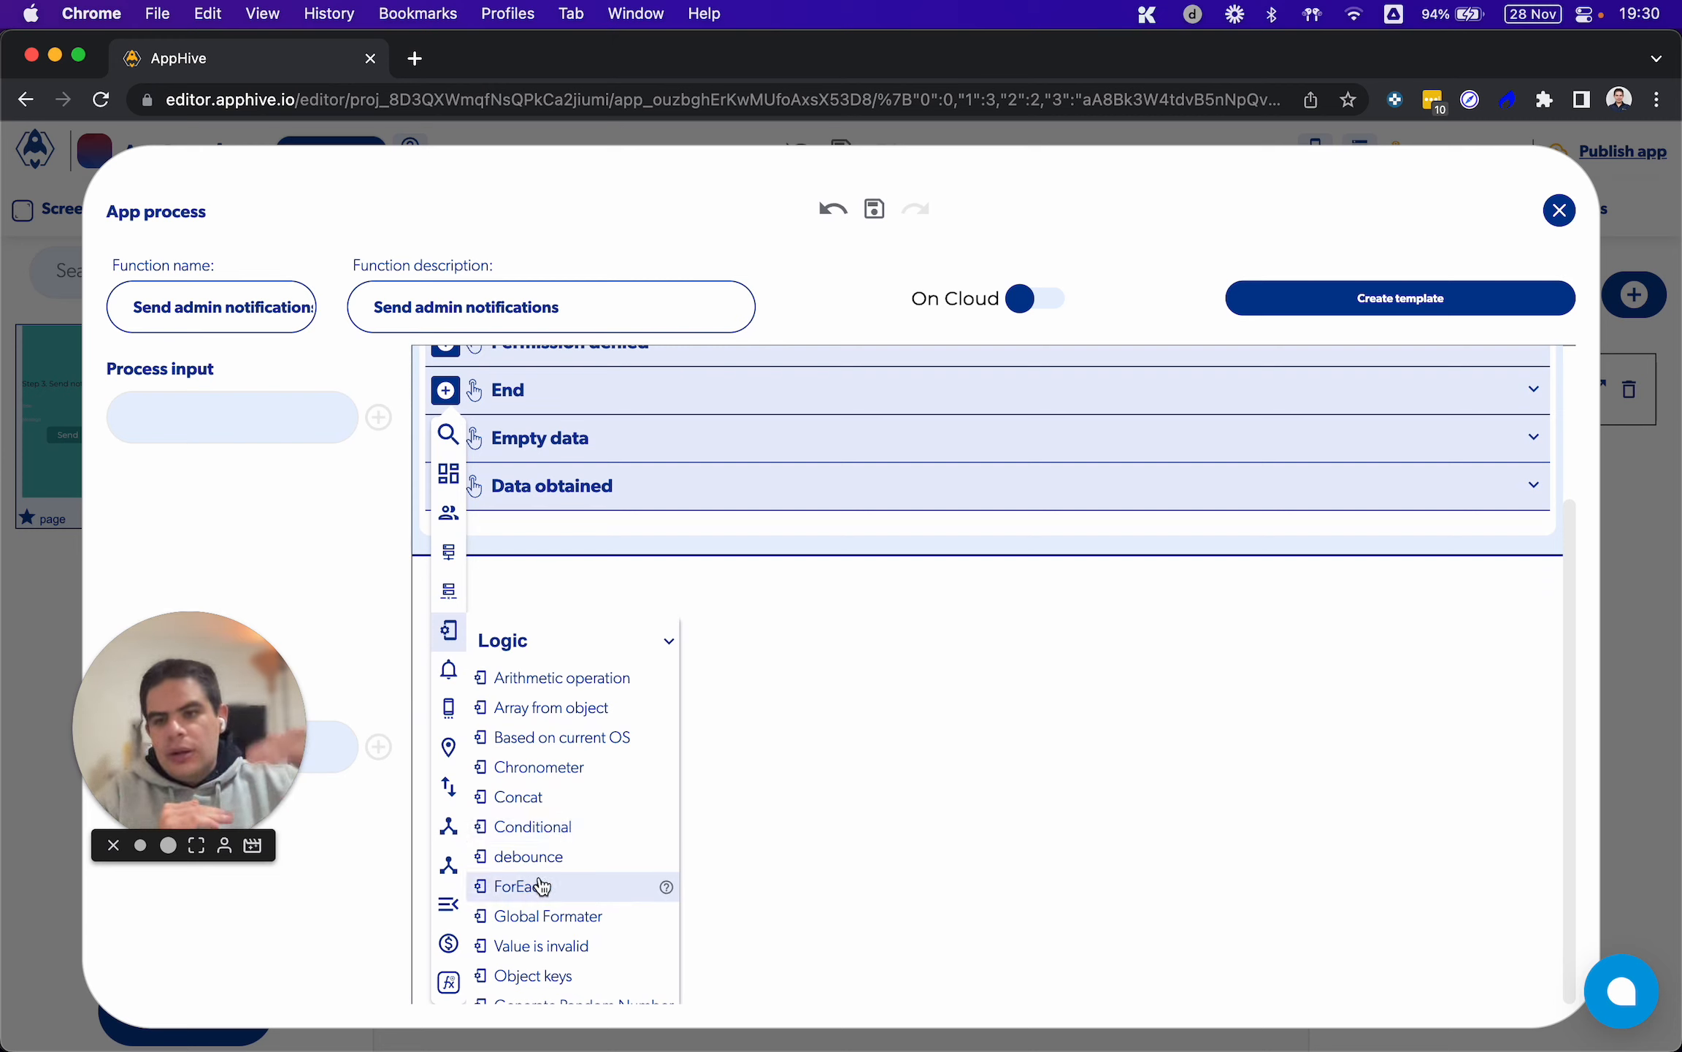
# Add ForEach to the End callback, with the Get database data output as its Collection and Mode set to async
pyautogui.click(541, 886)
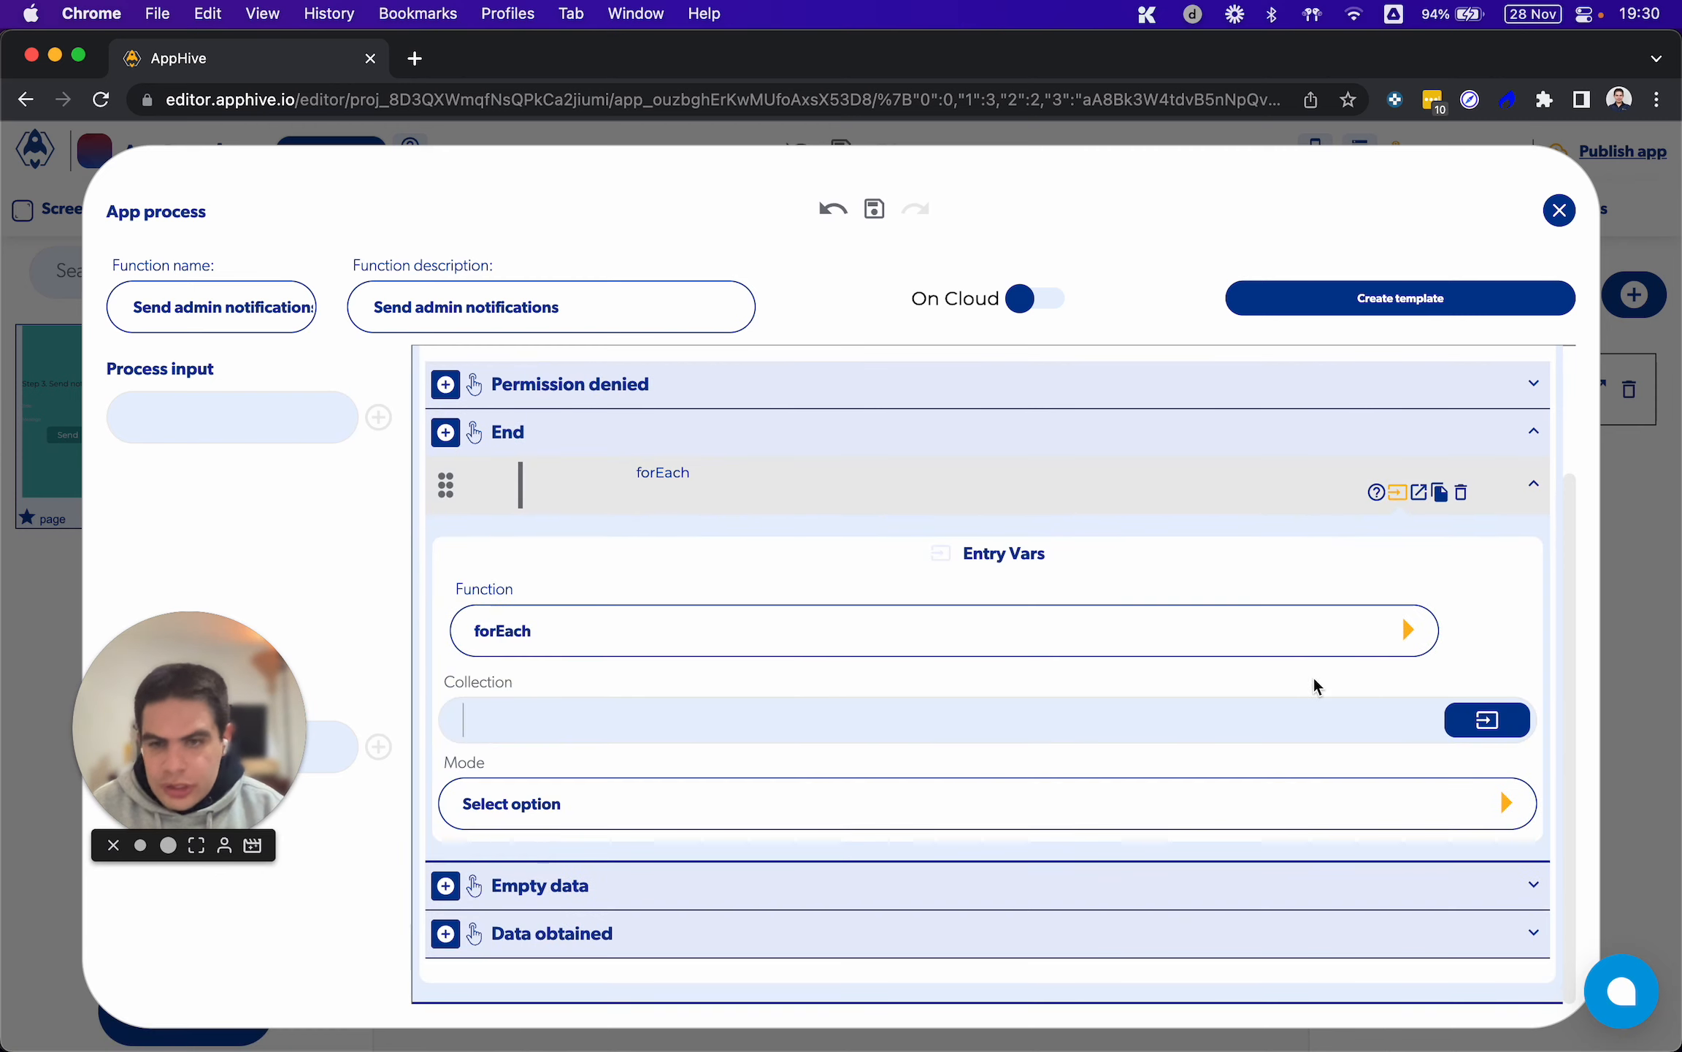
pyautogui.click(1468, 717)
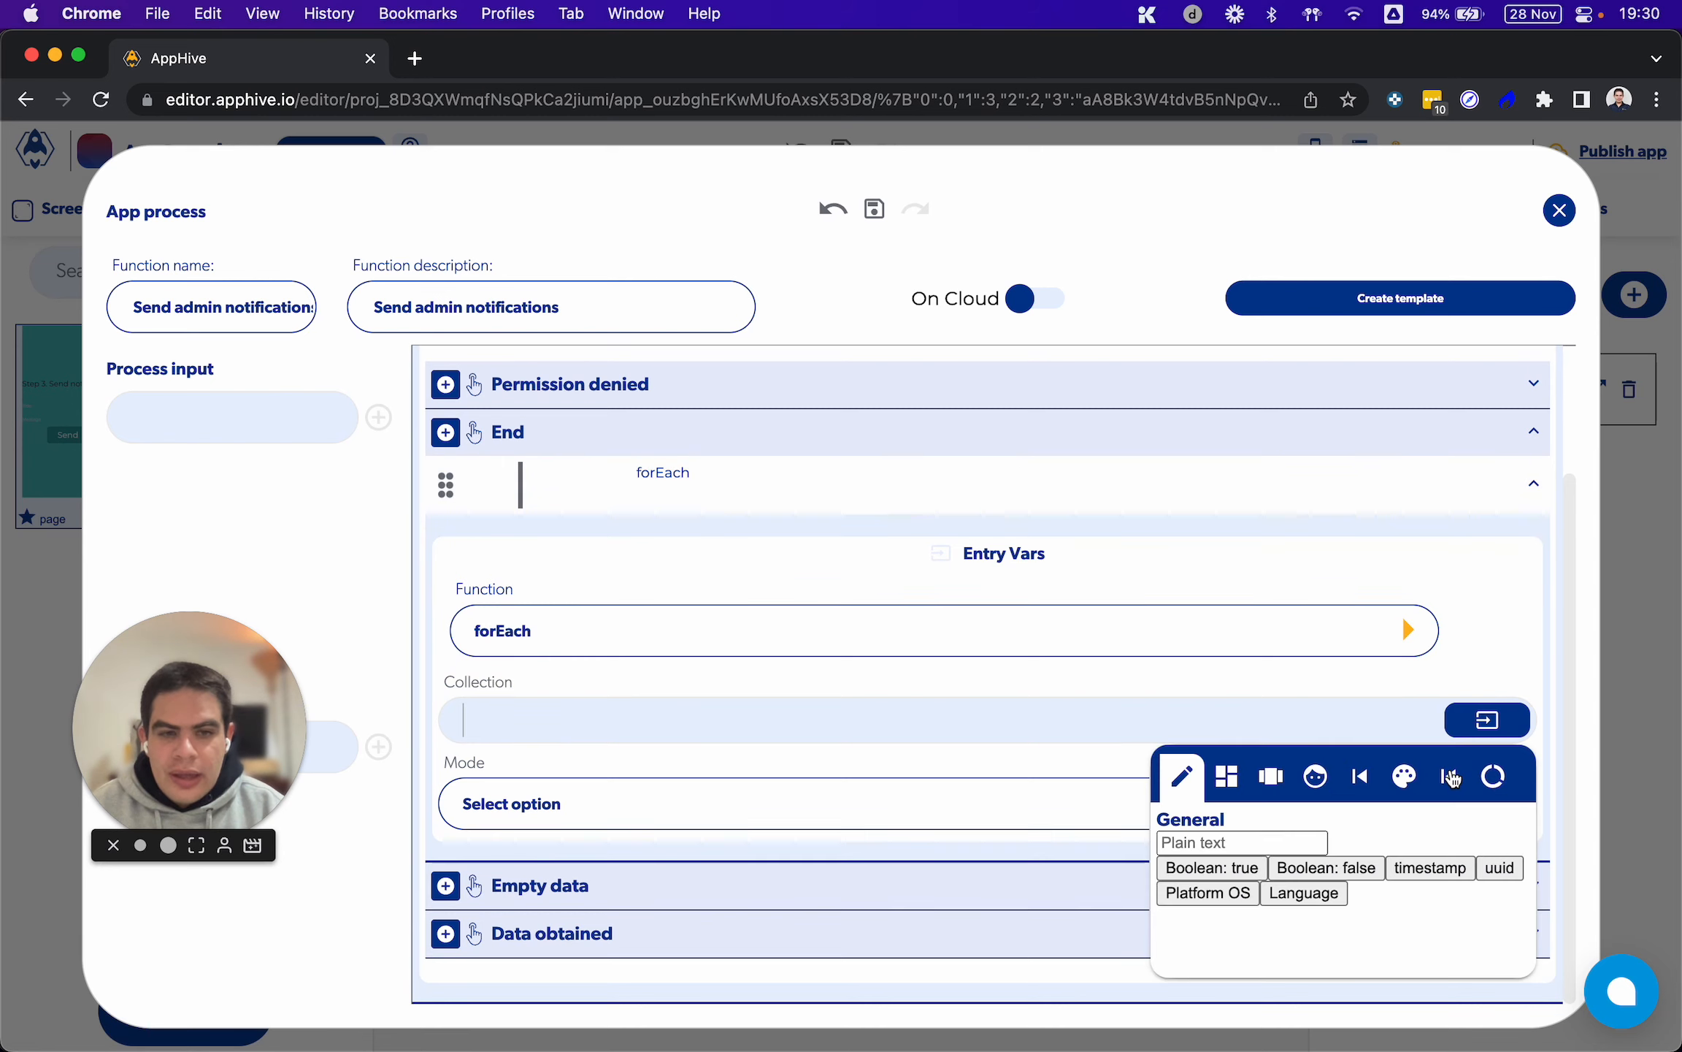
pyautogui.click(1452, 770)
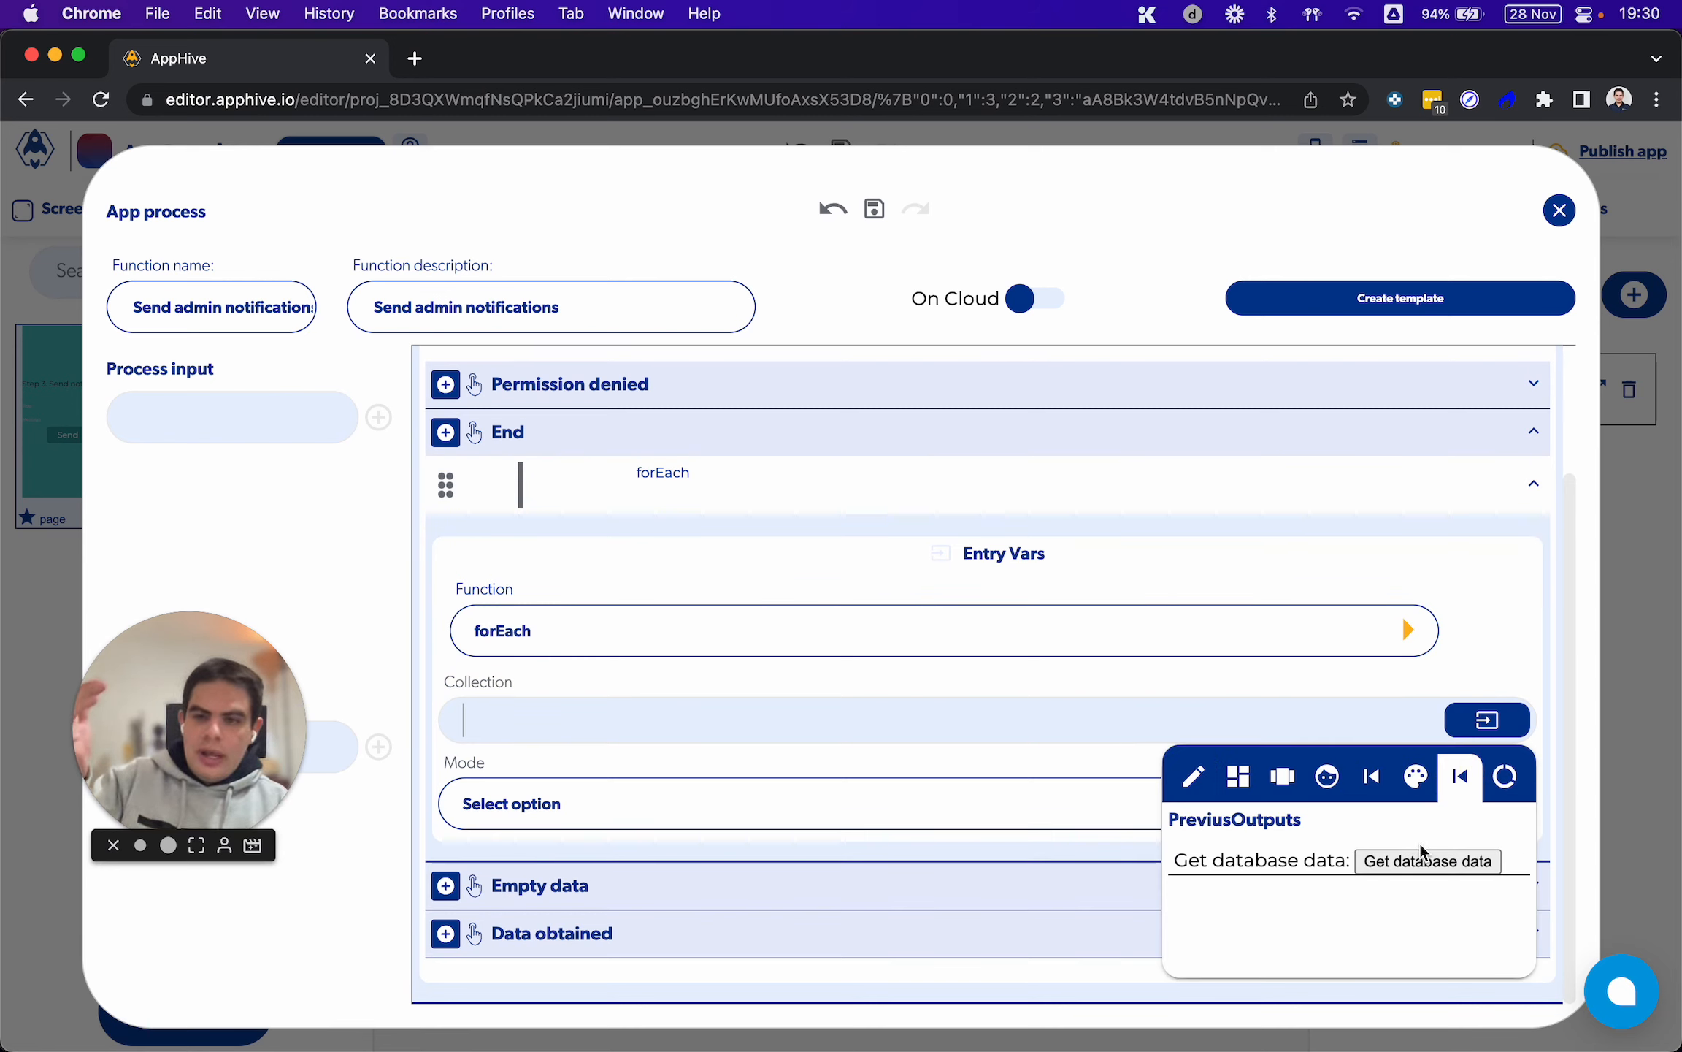
pyautogui.click(1409, 860)
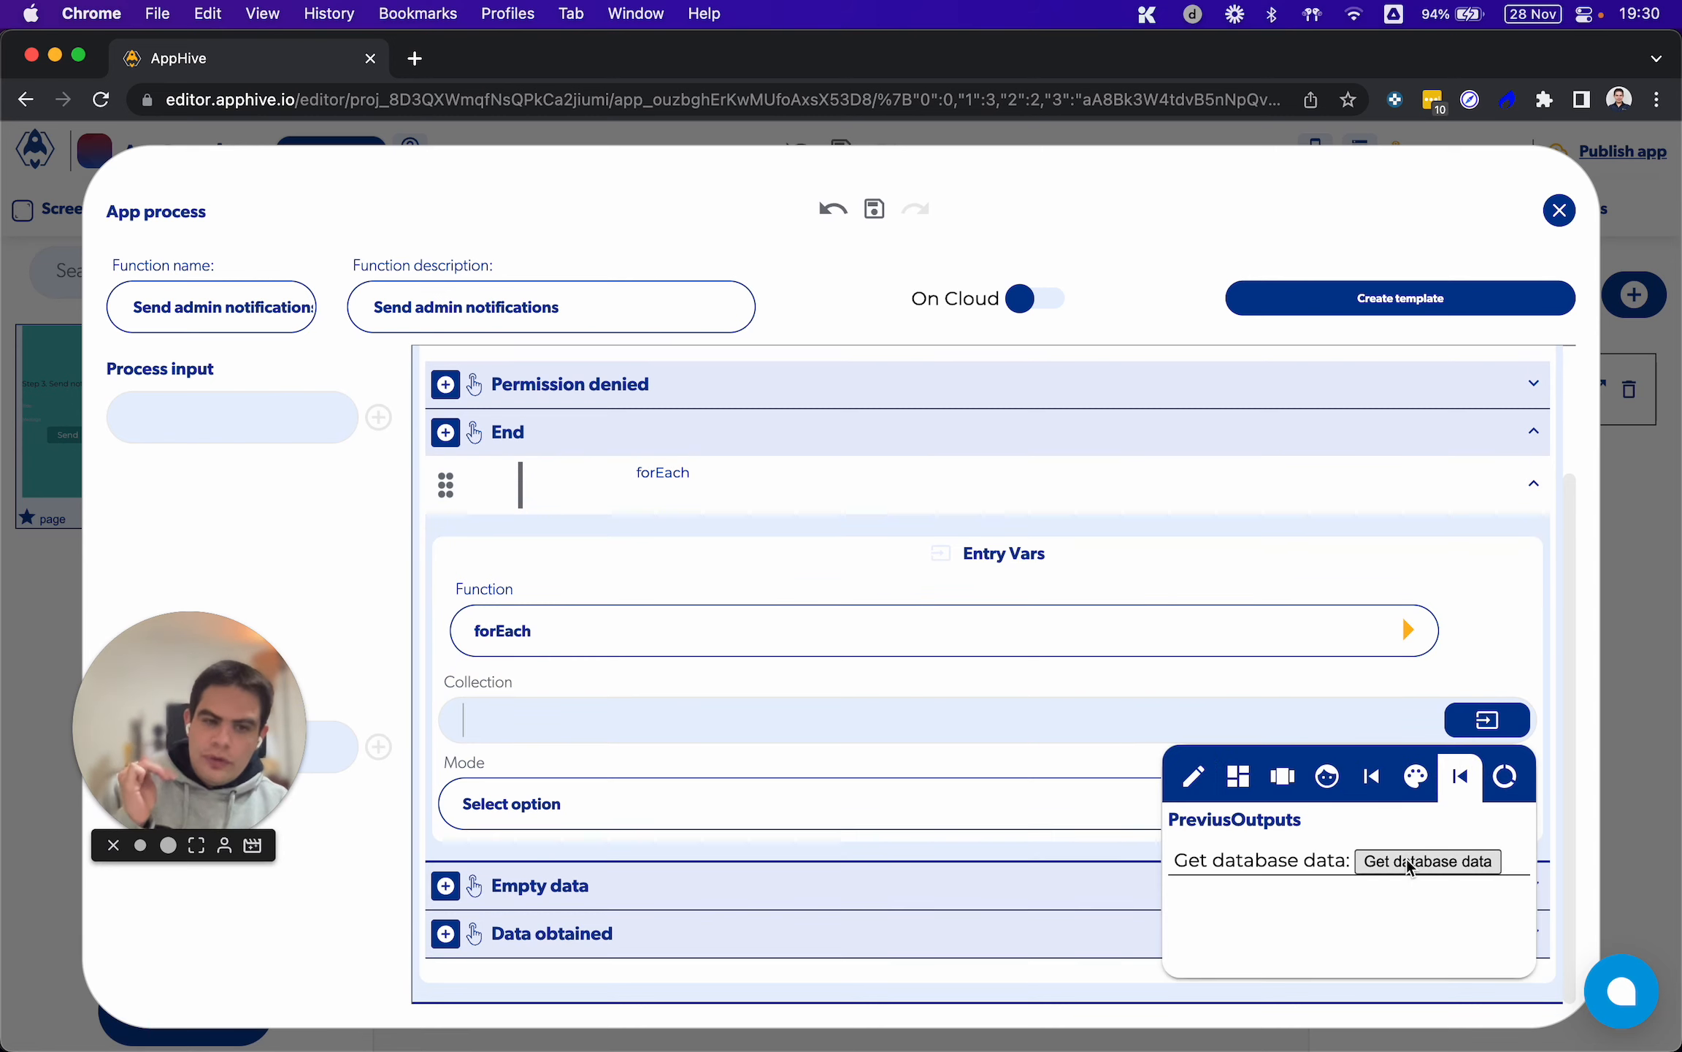
pyautogui.click(948, 686)
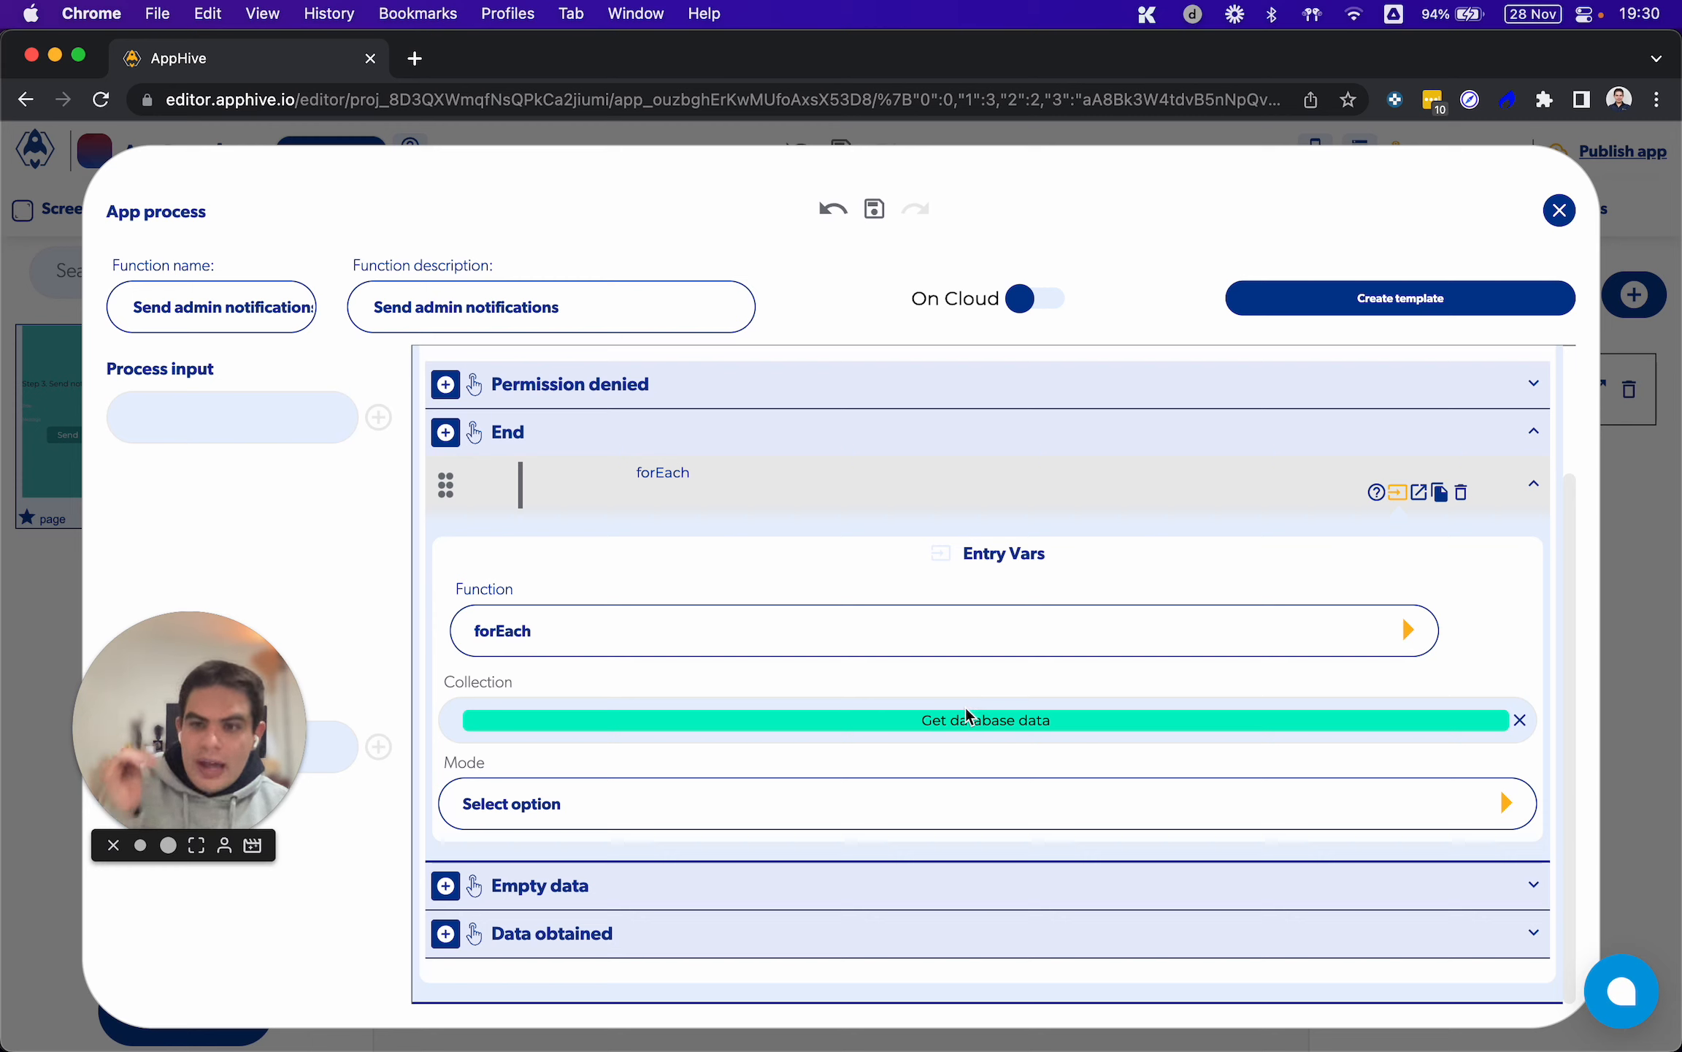
pyautogui.click(901, 793)
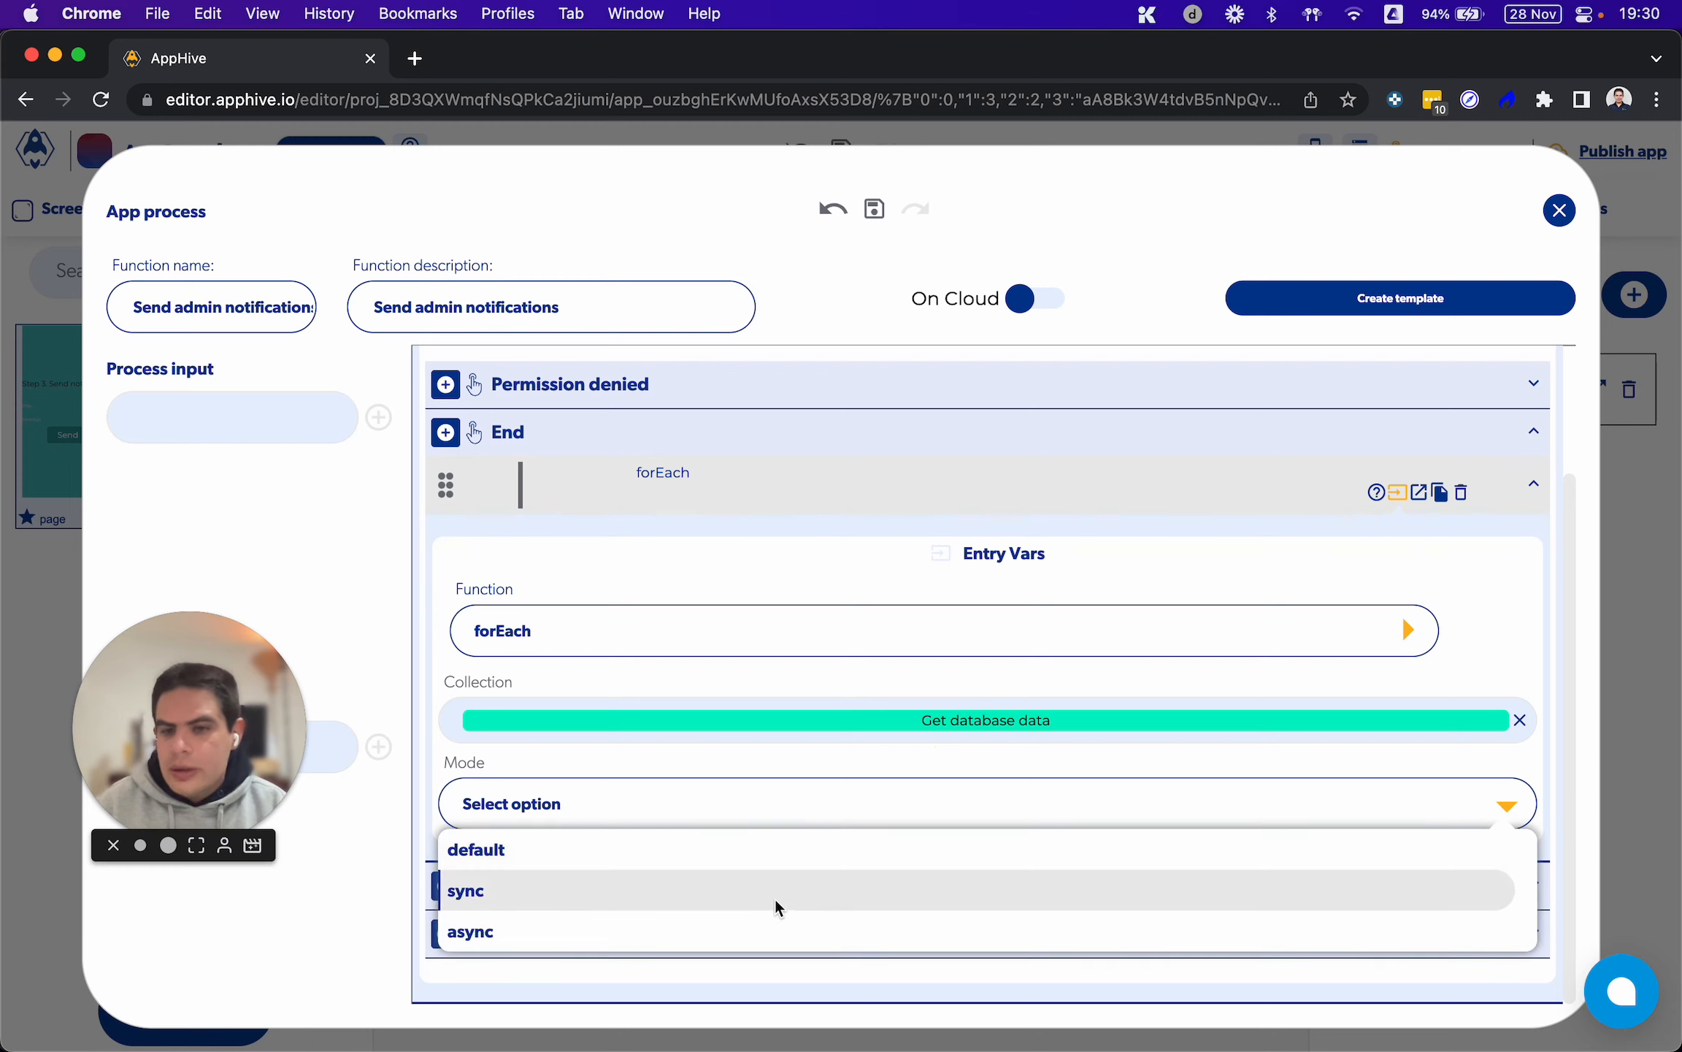
pyautogui.click(760, 935)
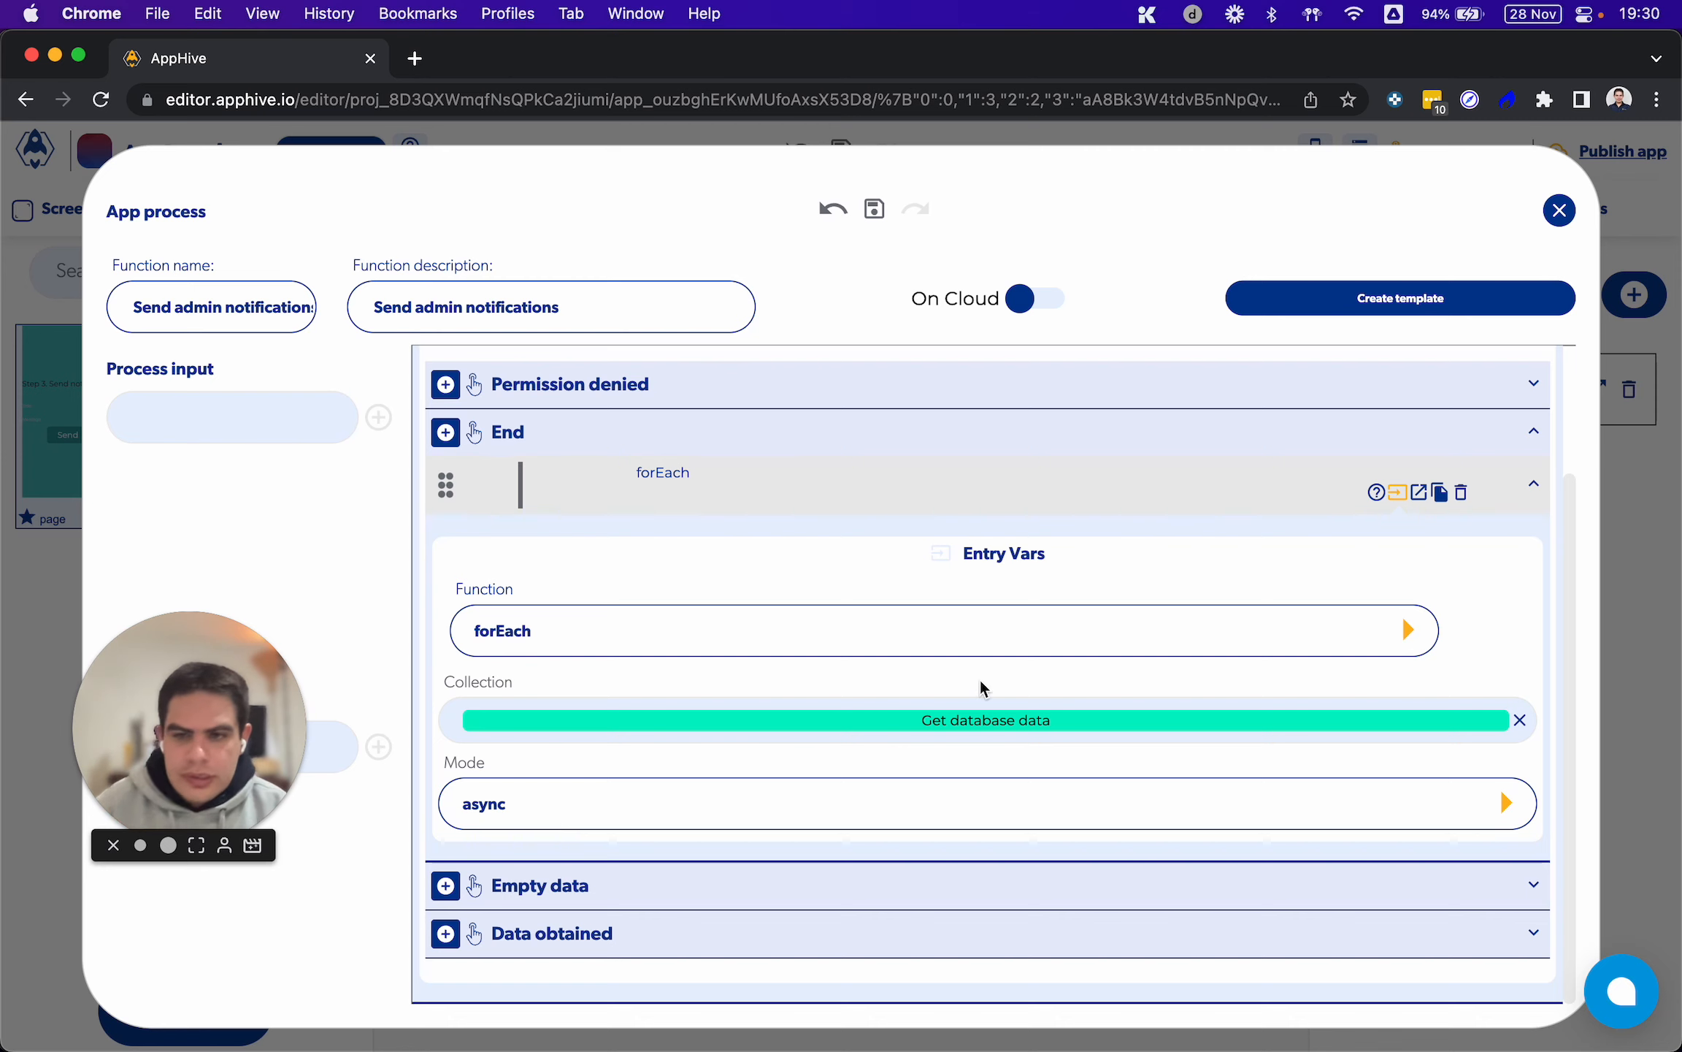
# Add a Send Push function to onCompute in the Iteration callback of the forEach
pyautogui.click(1417, 491)
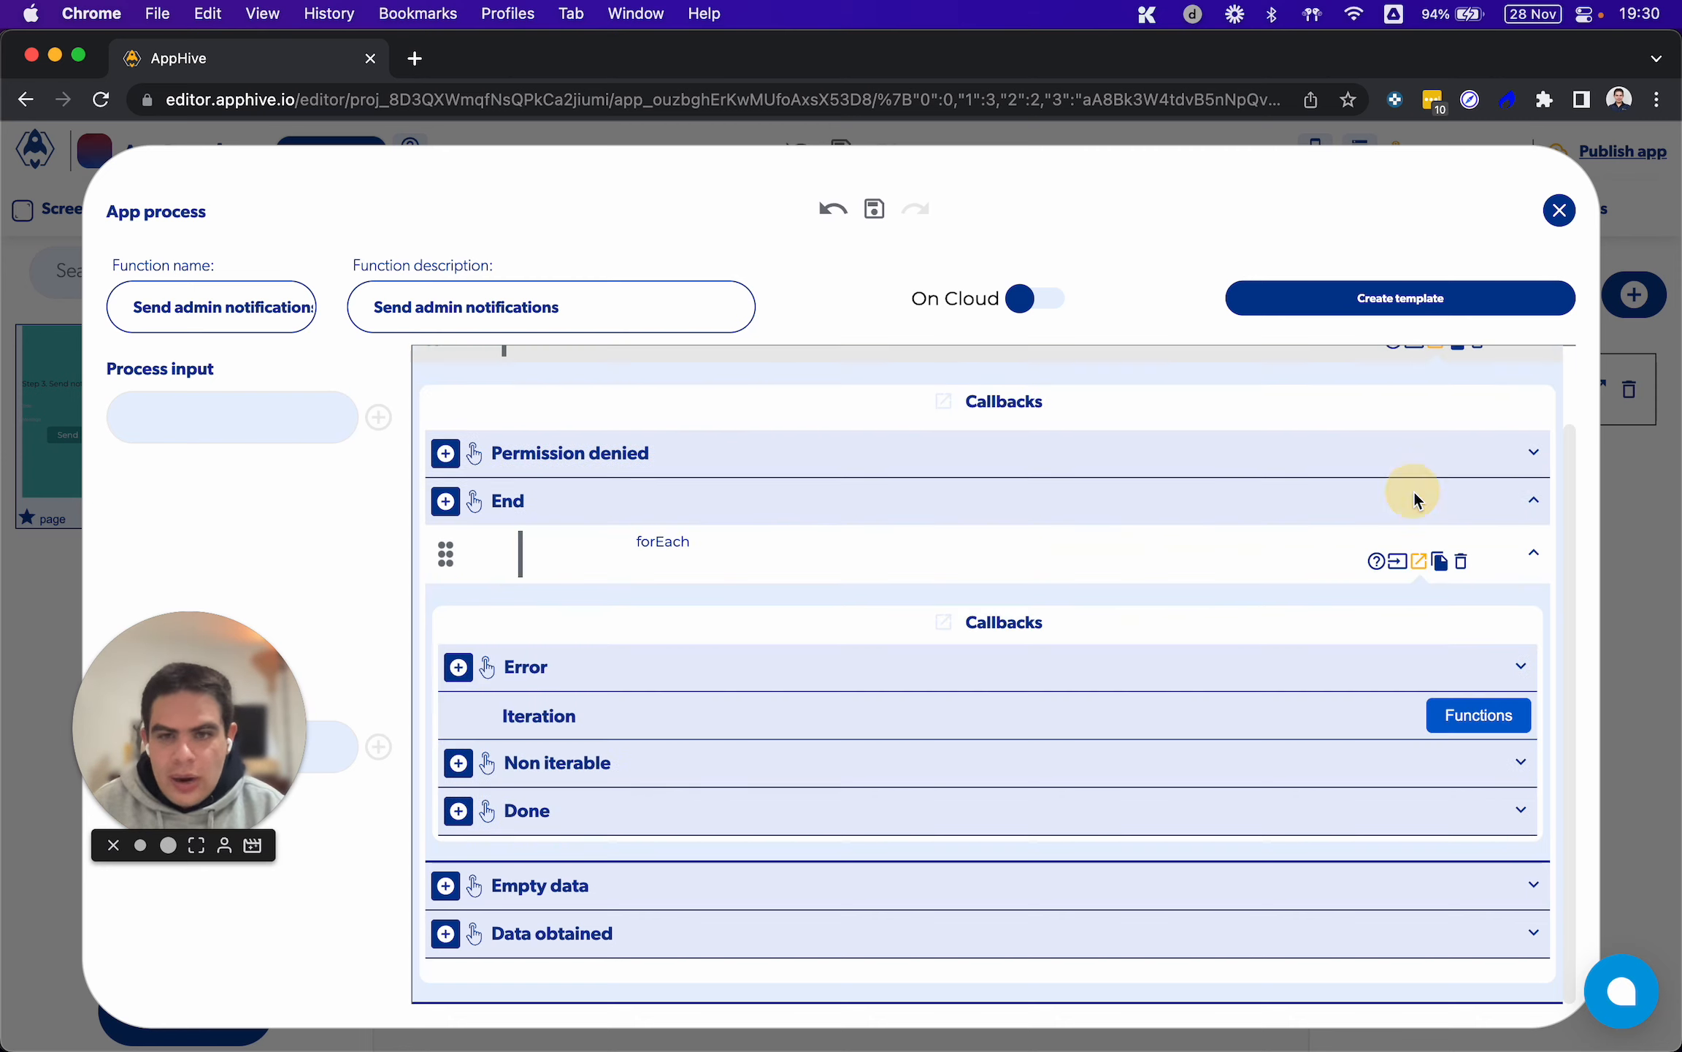
pyautogui.click(1397, 560)
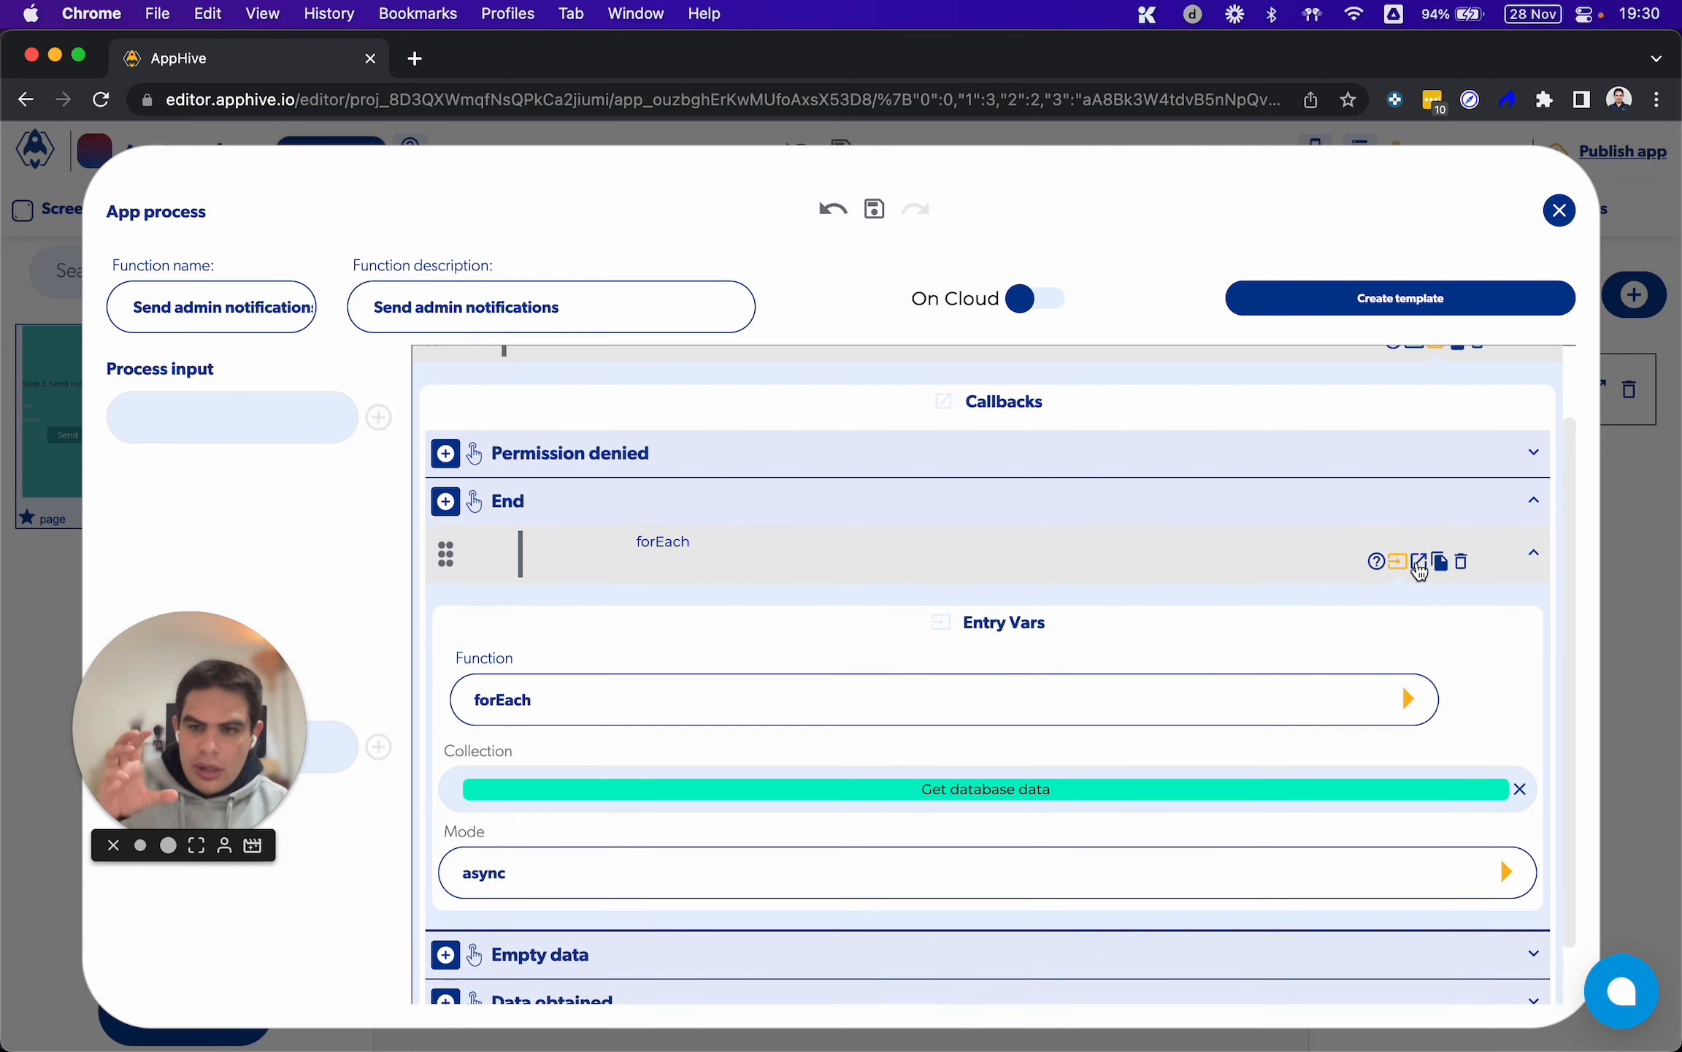
pyautogui.click(1418, 566)
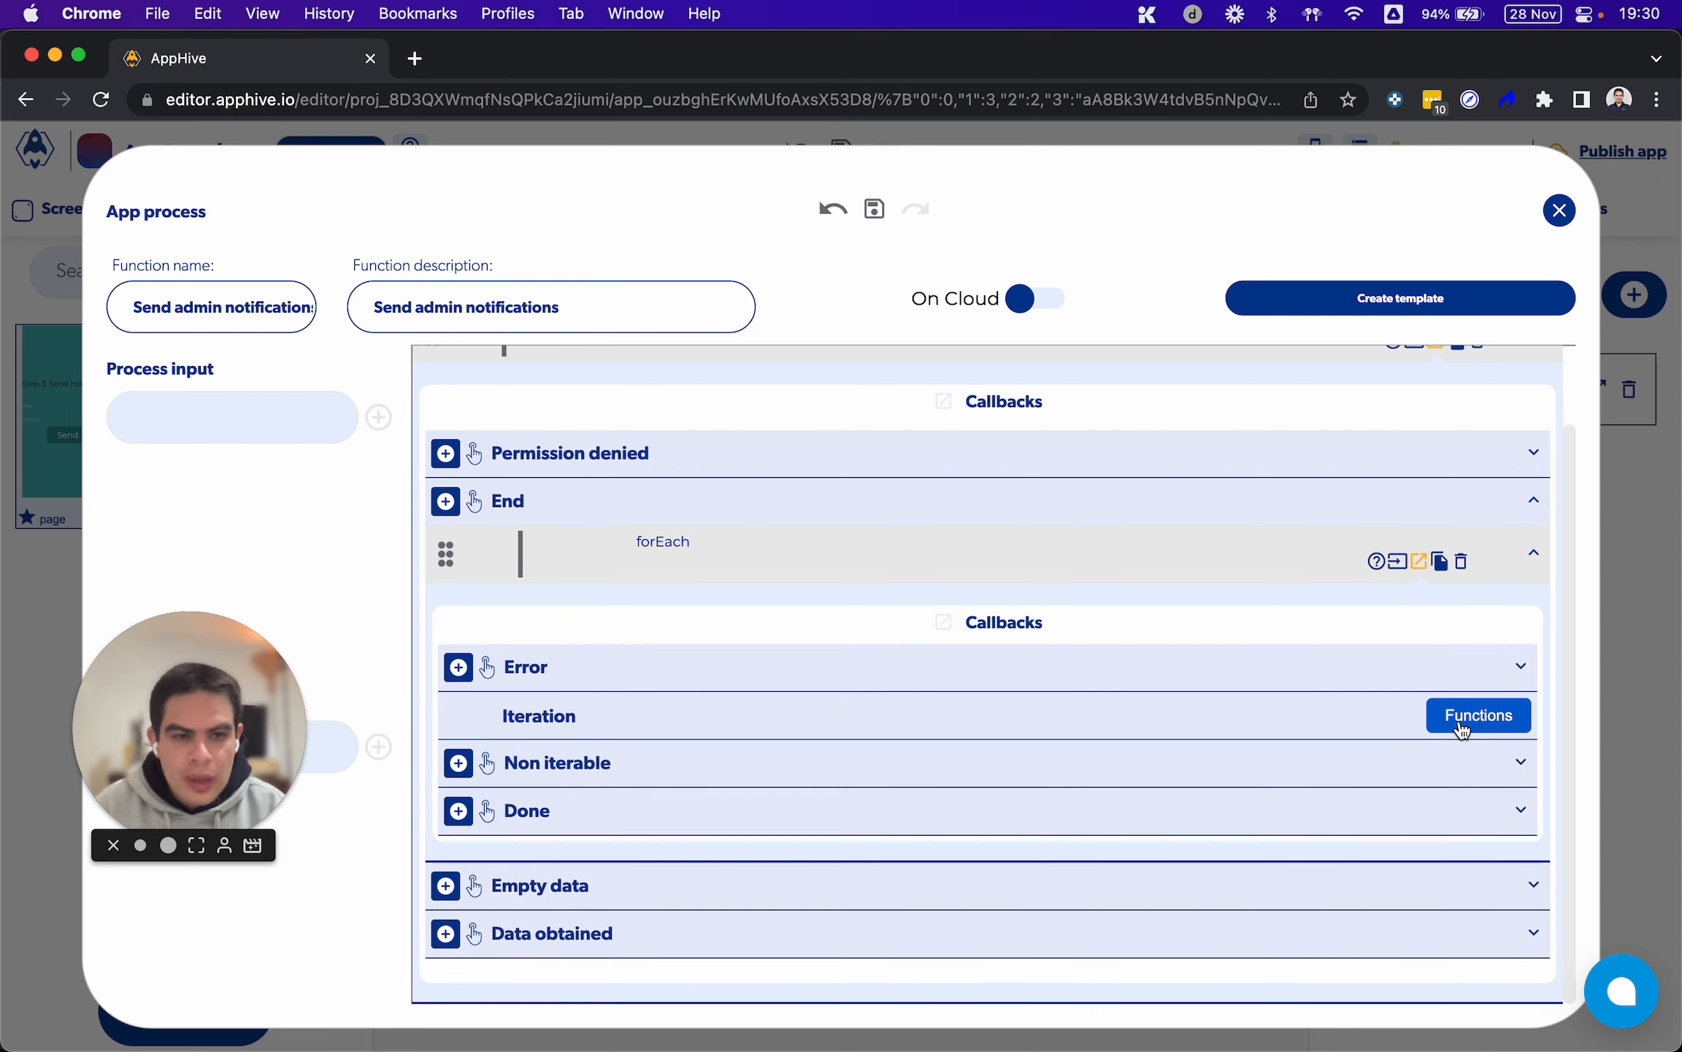
pyautogui.click(1397, 564)
pyautogui.click(1418, 565)
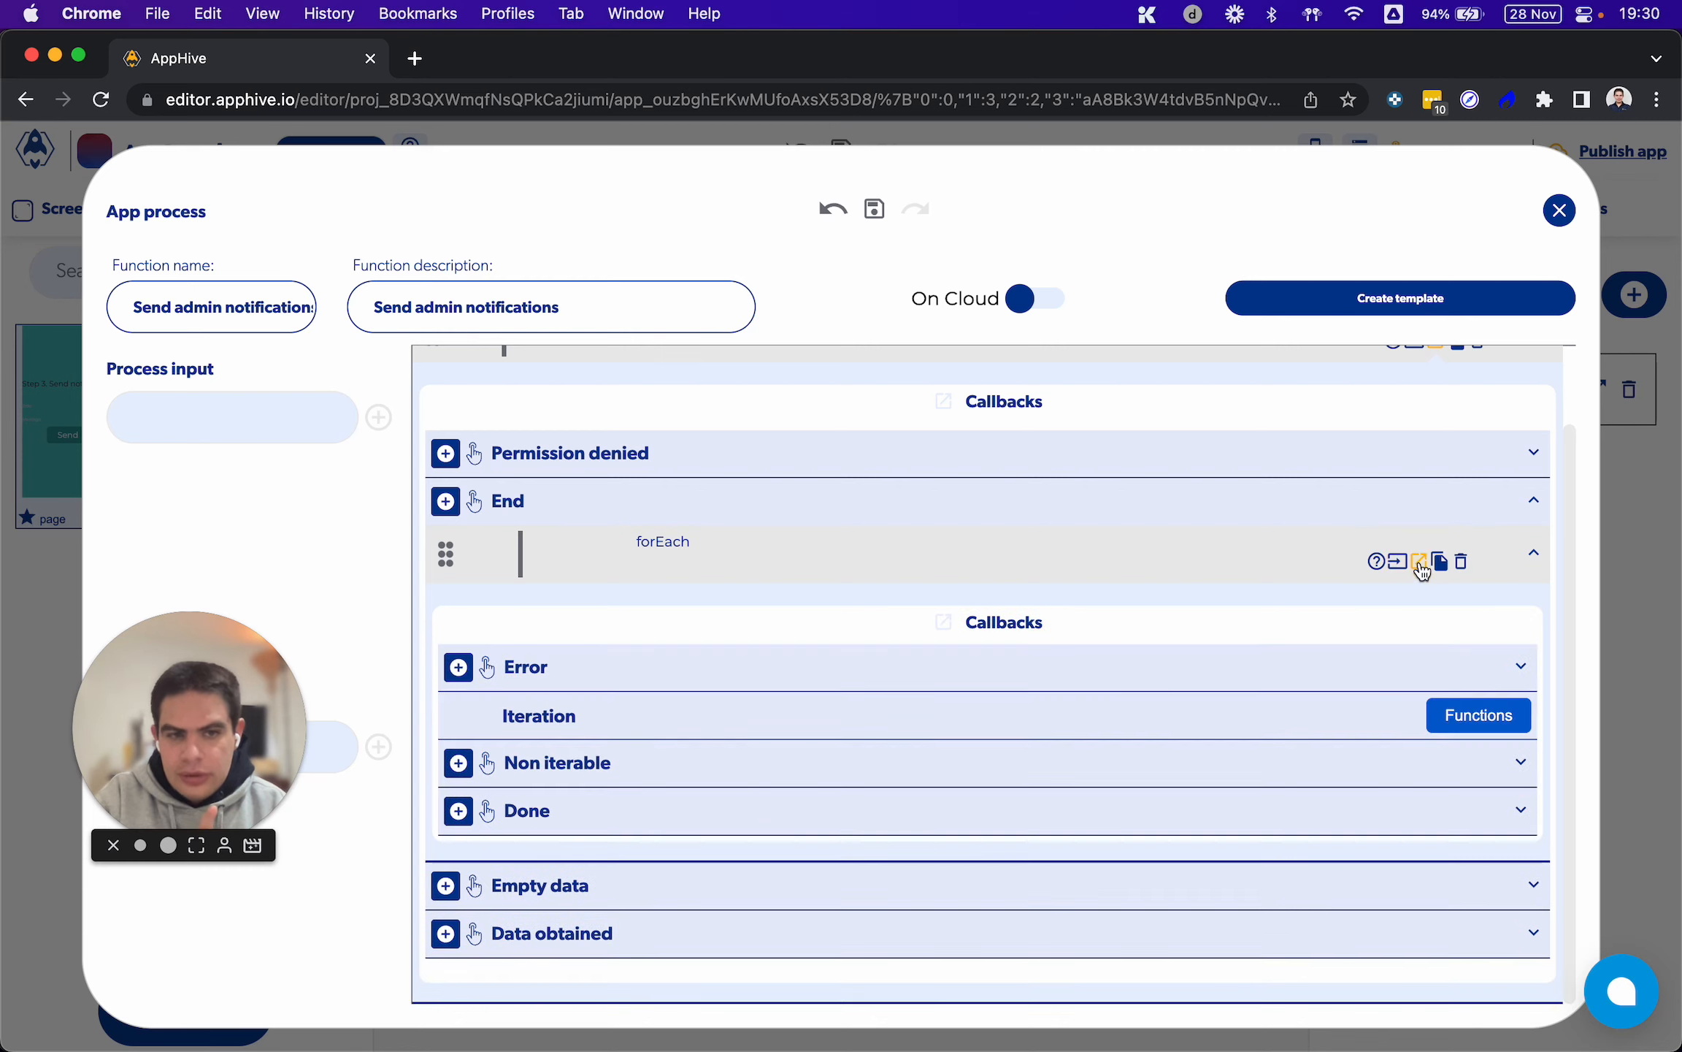
pyautogui.click(1462, 721)
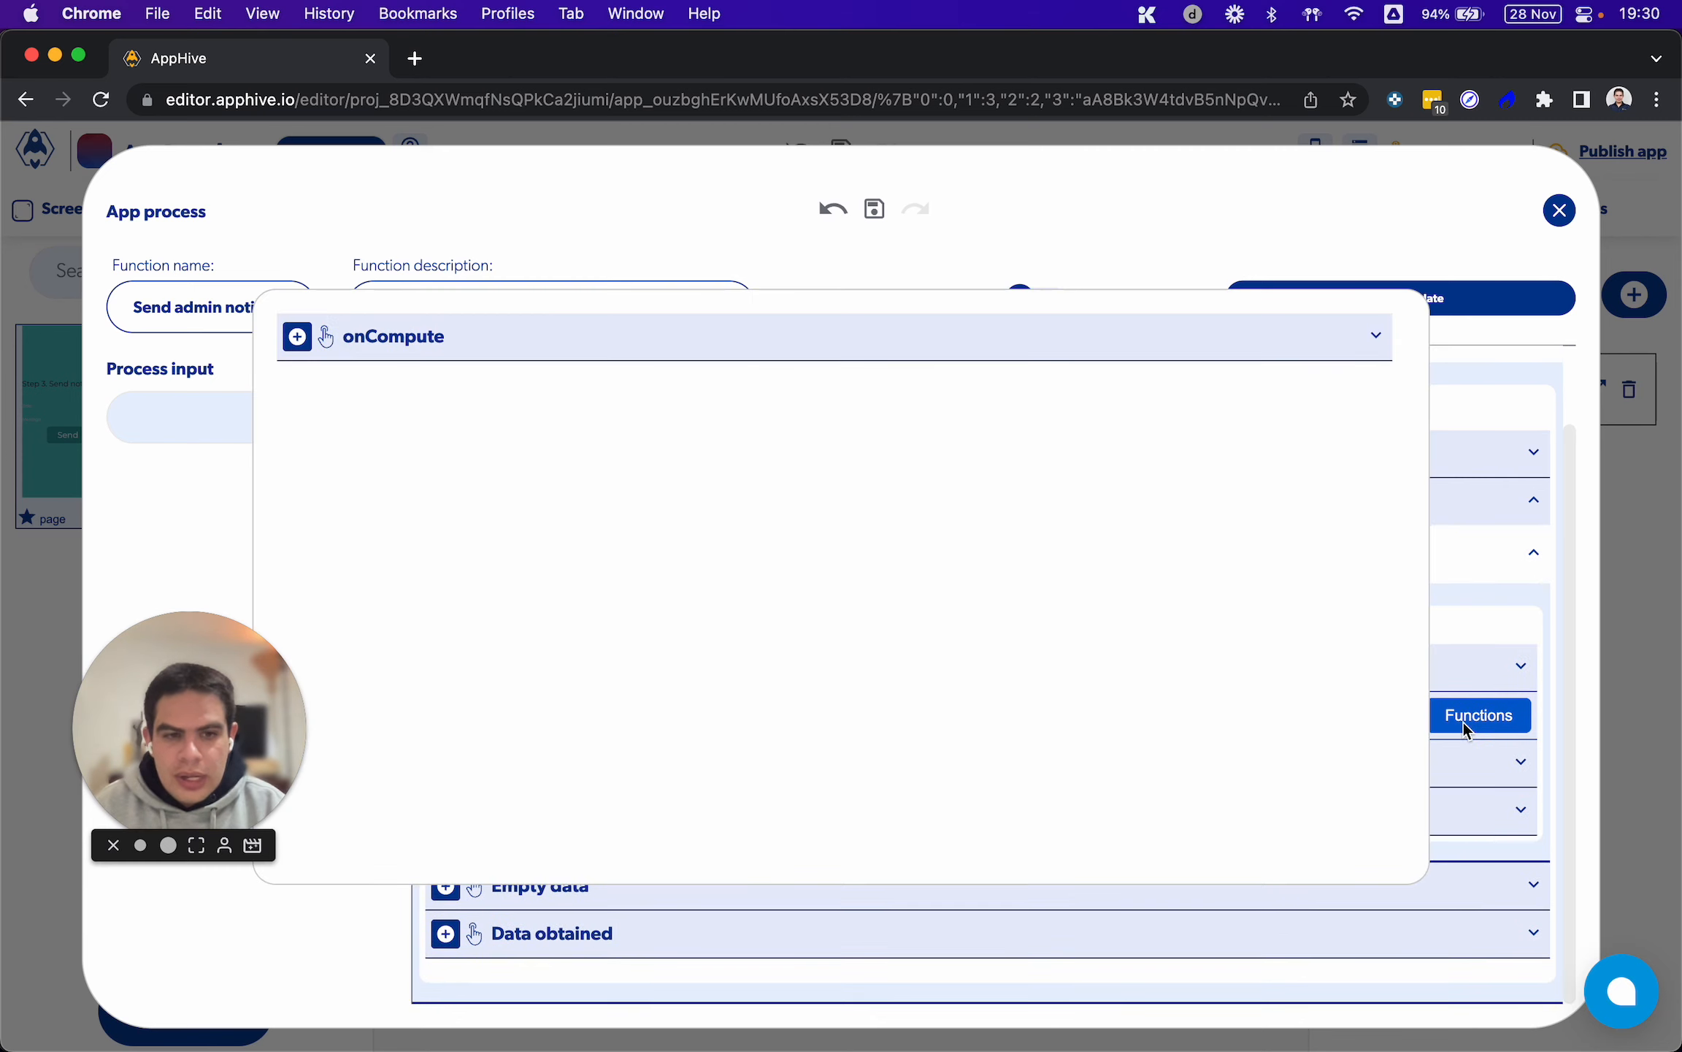
pyautogui.click(297, 335)
pyautogui.scroll(-3, 300, 409)
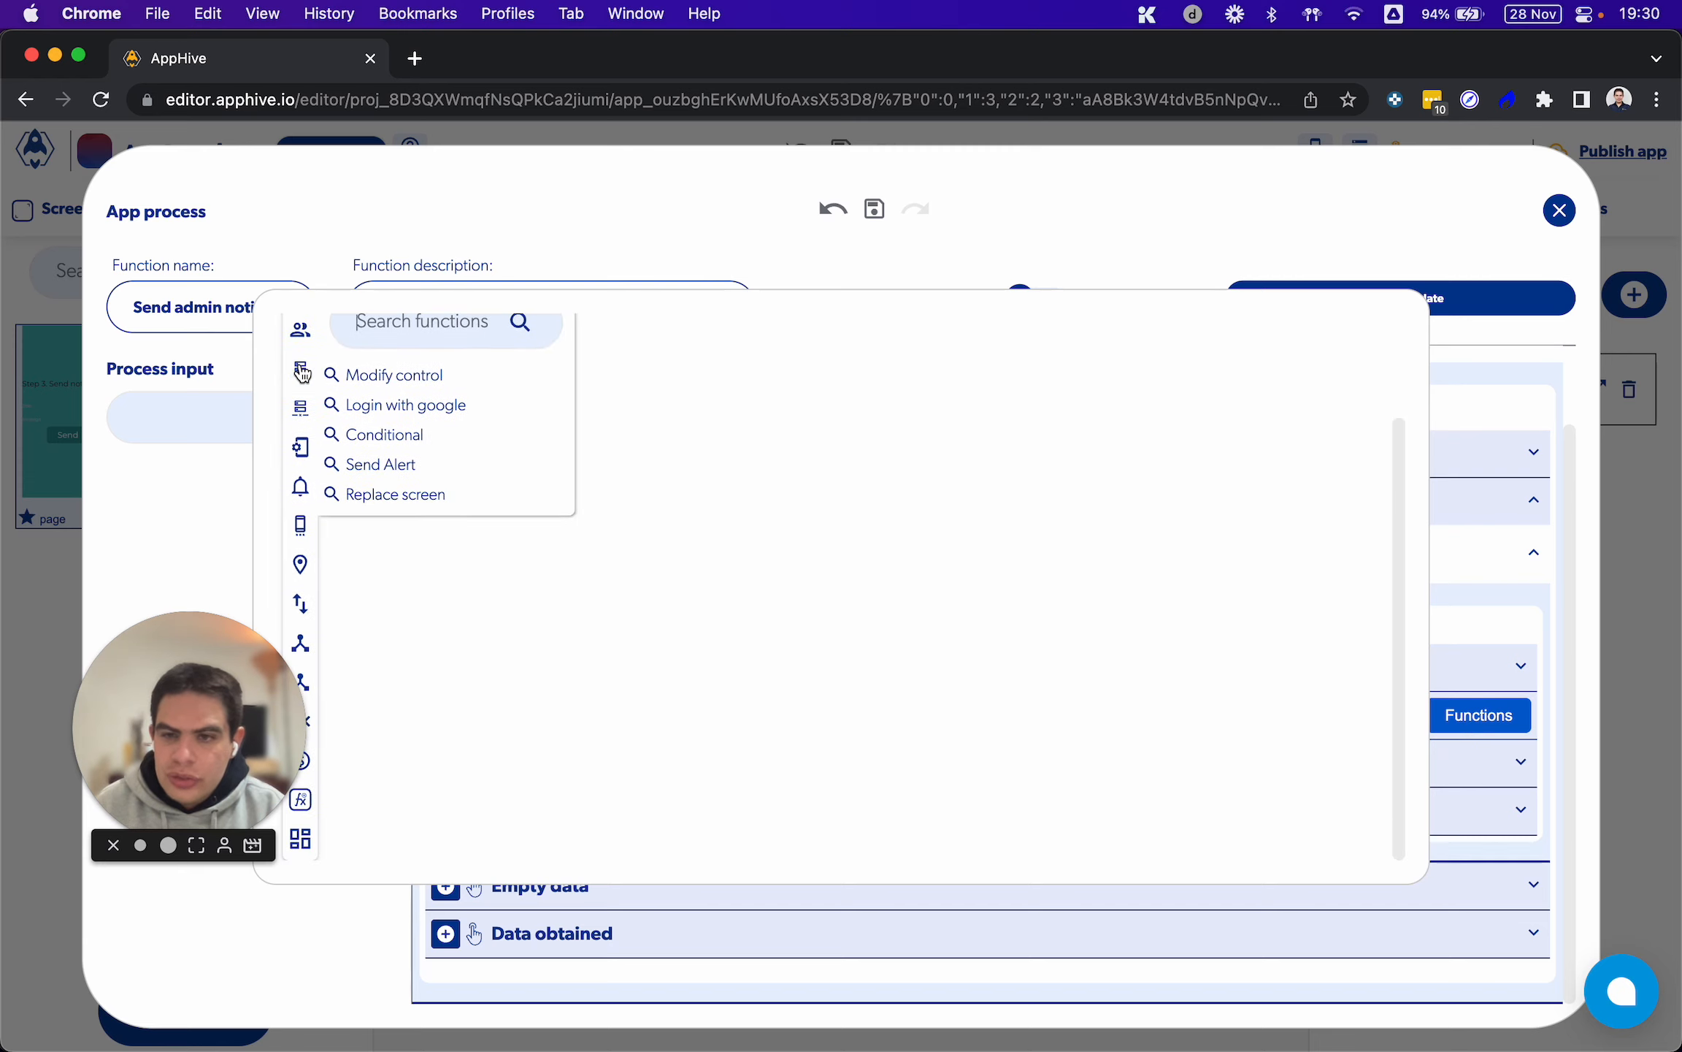
pyautogui.moveTo(301, 588)
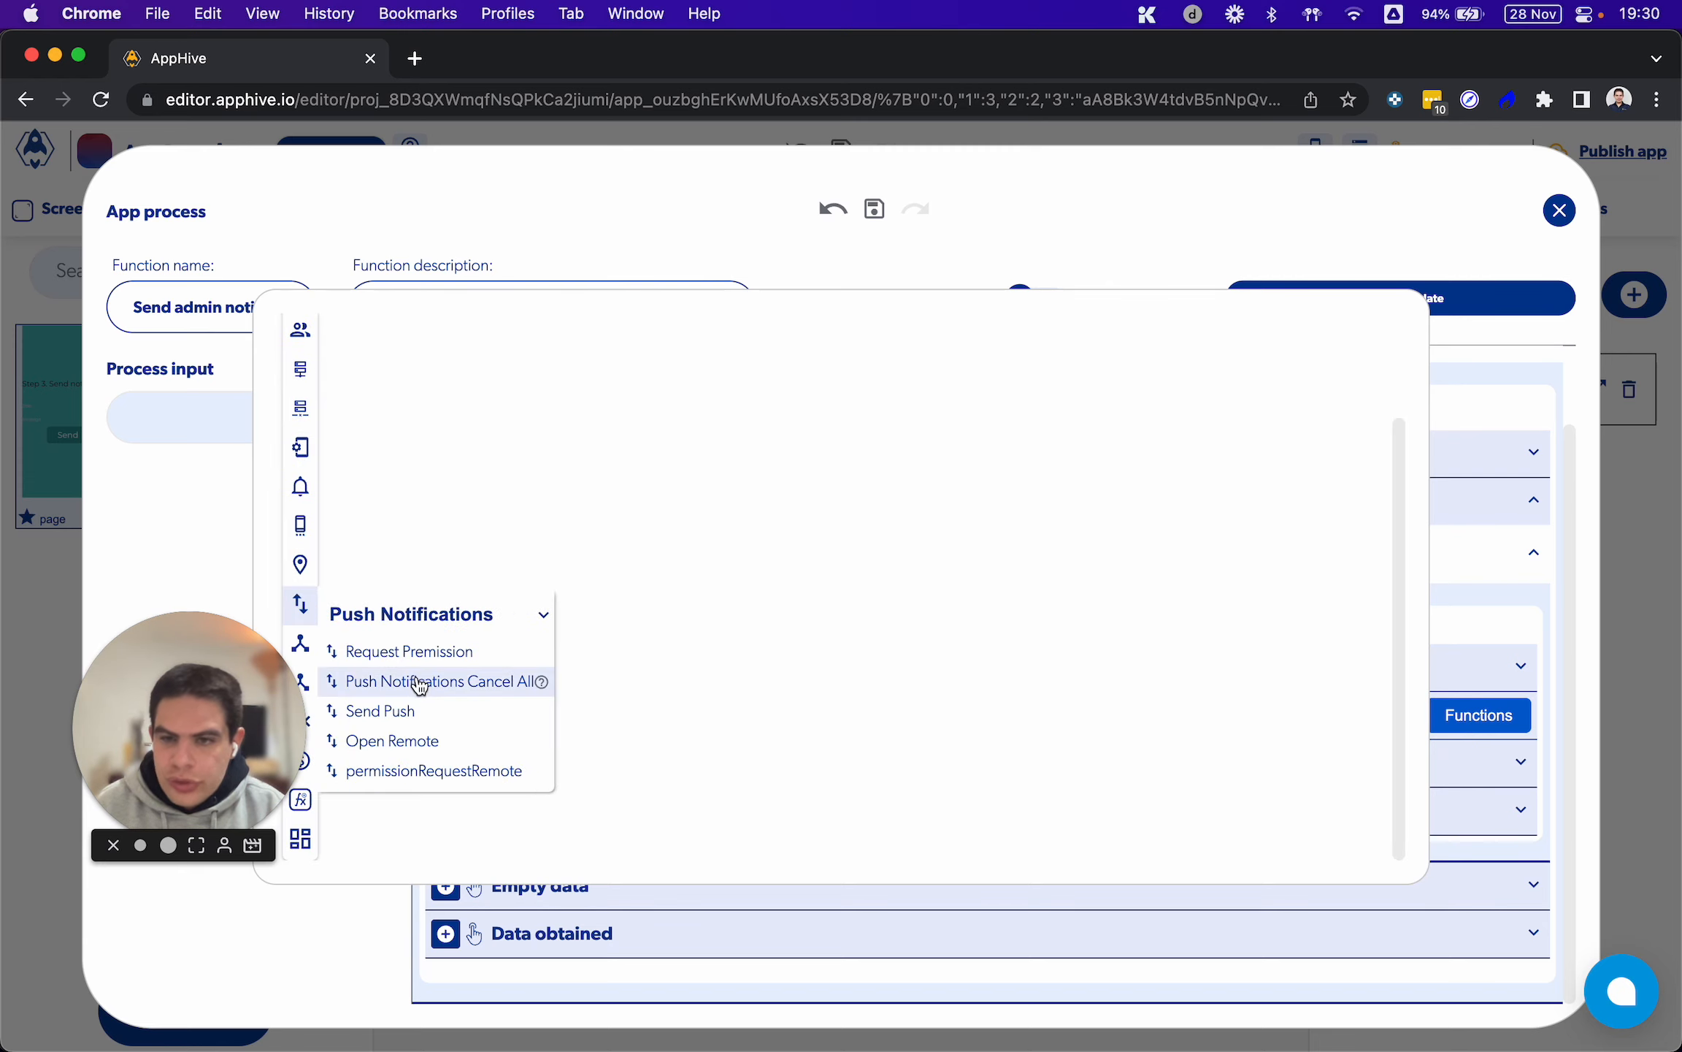
pyautogui.click(426, 712)
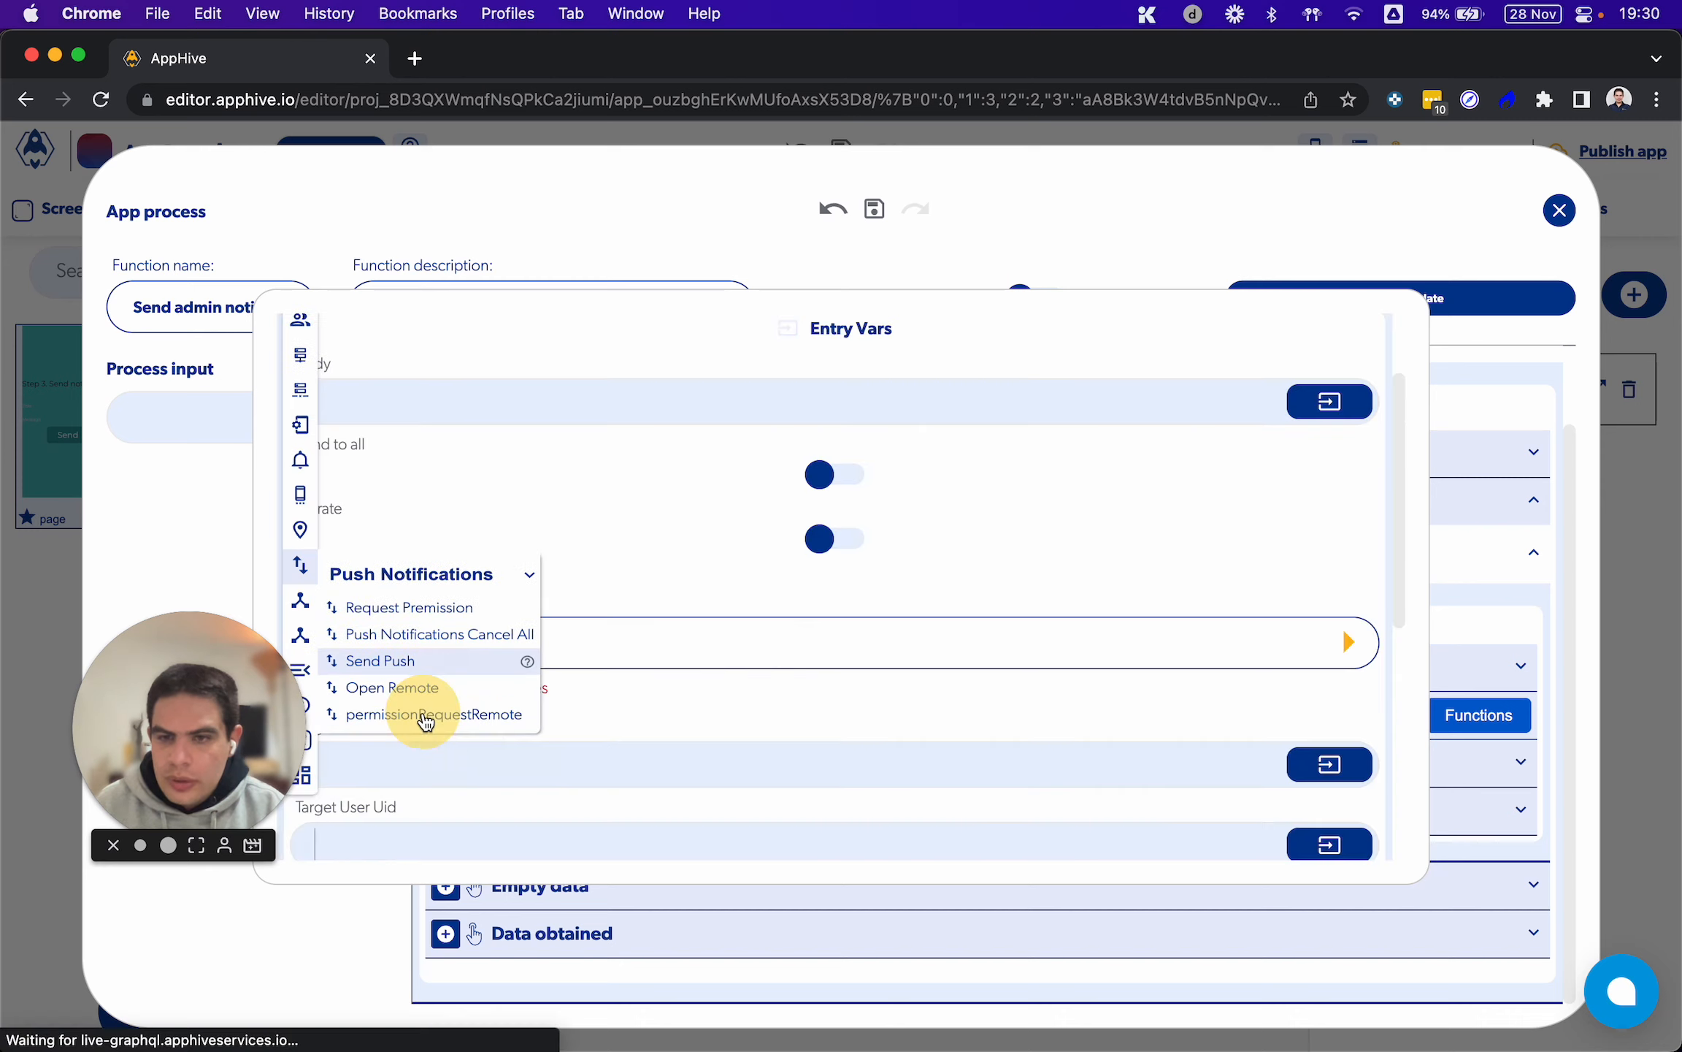
# Bind the body of Send Push to the value of the Message control
pyautogui.scroll(3, 417, 439)
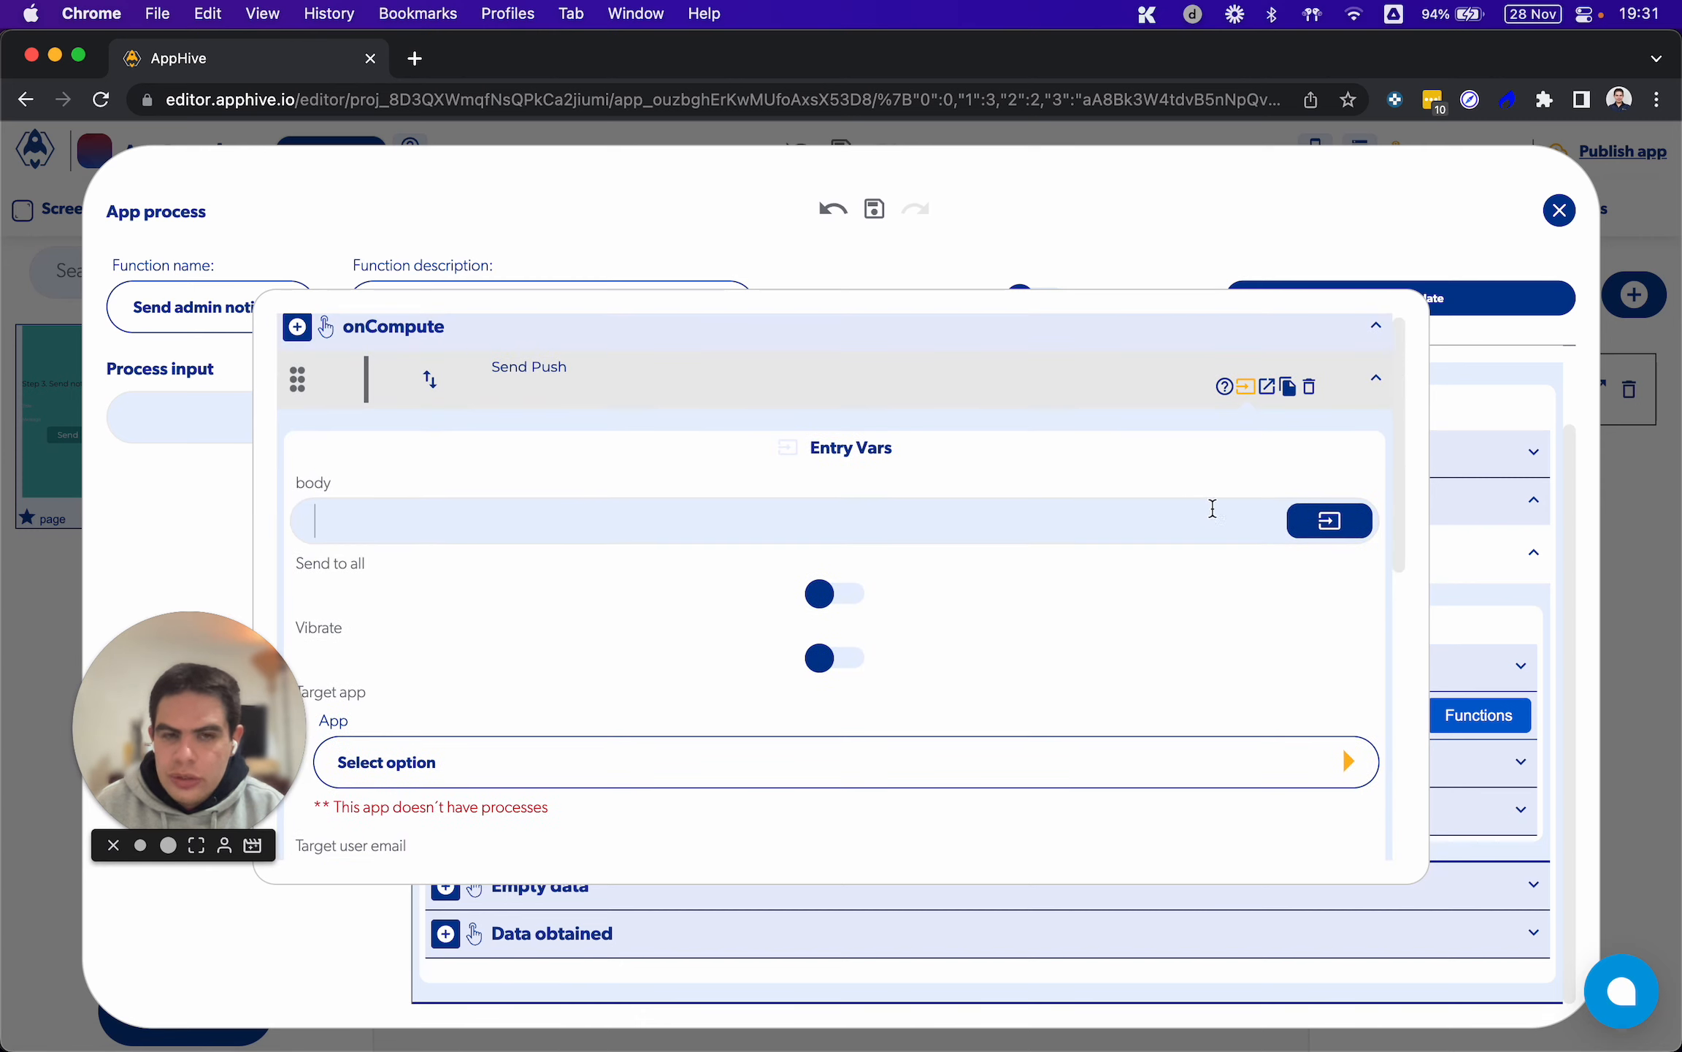
pyautogui.click(1326, 520)
pyautogui.click(1085, 583)
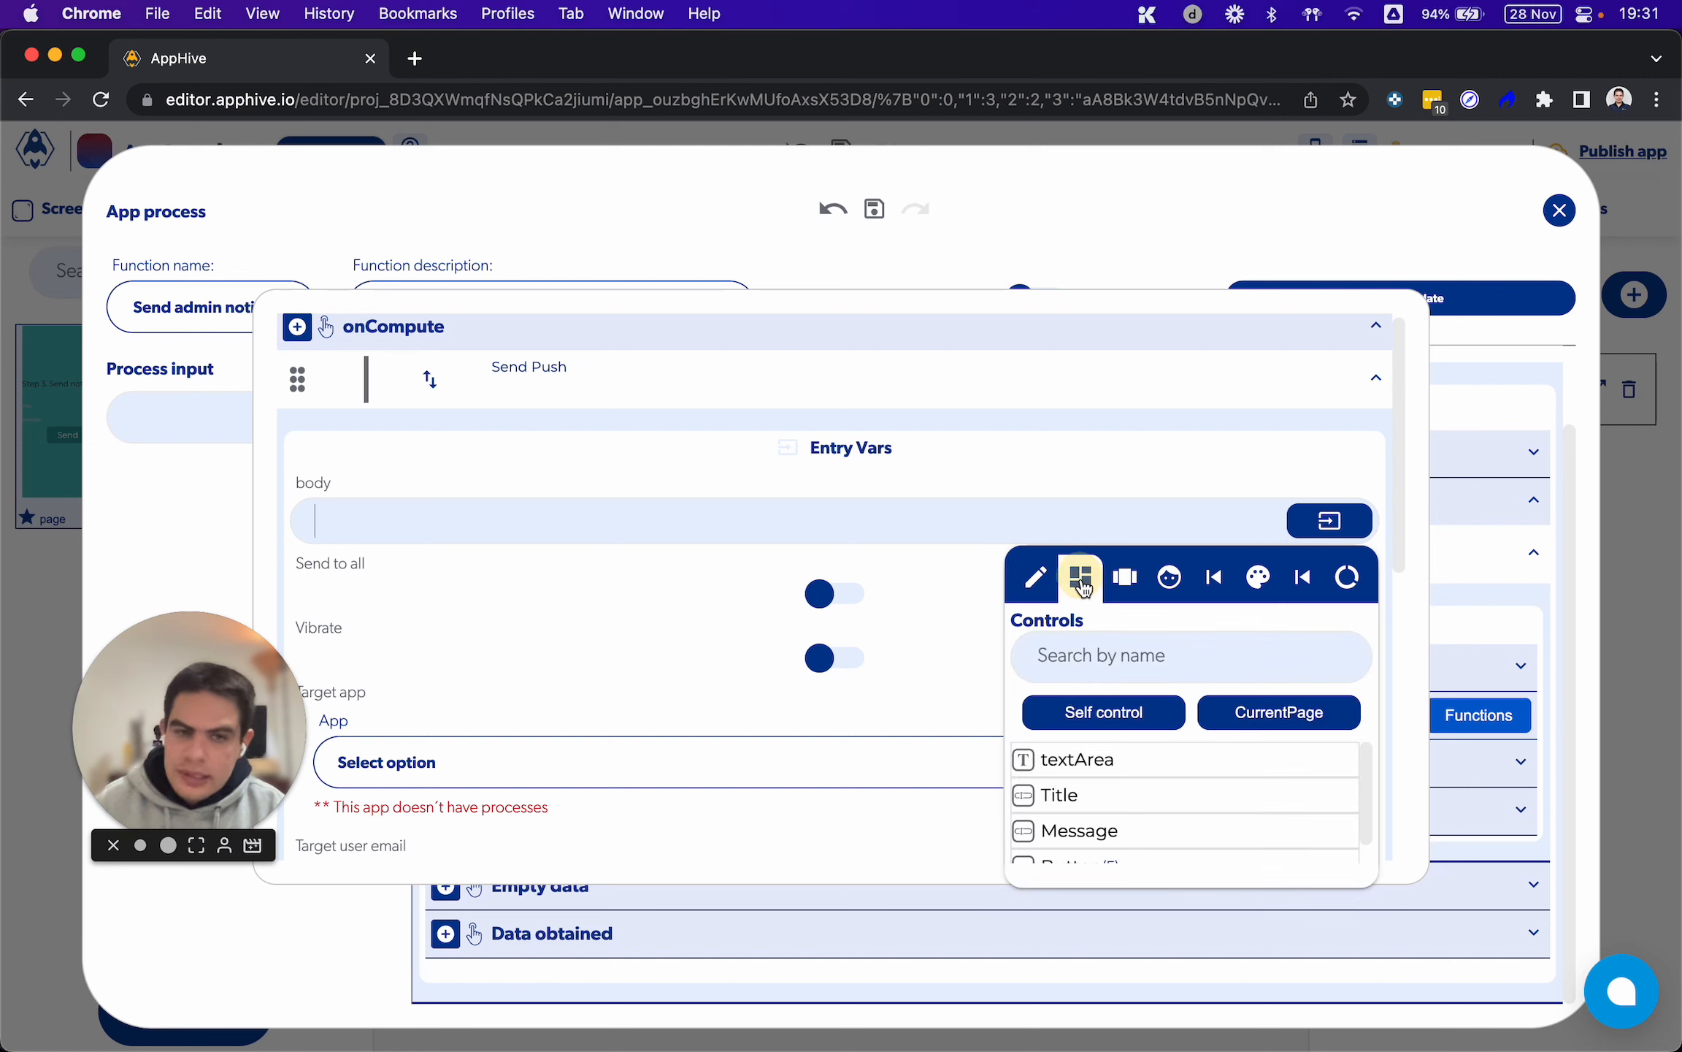
pyautogui.click(1088, 832)
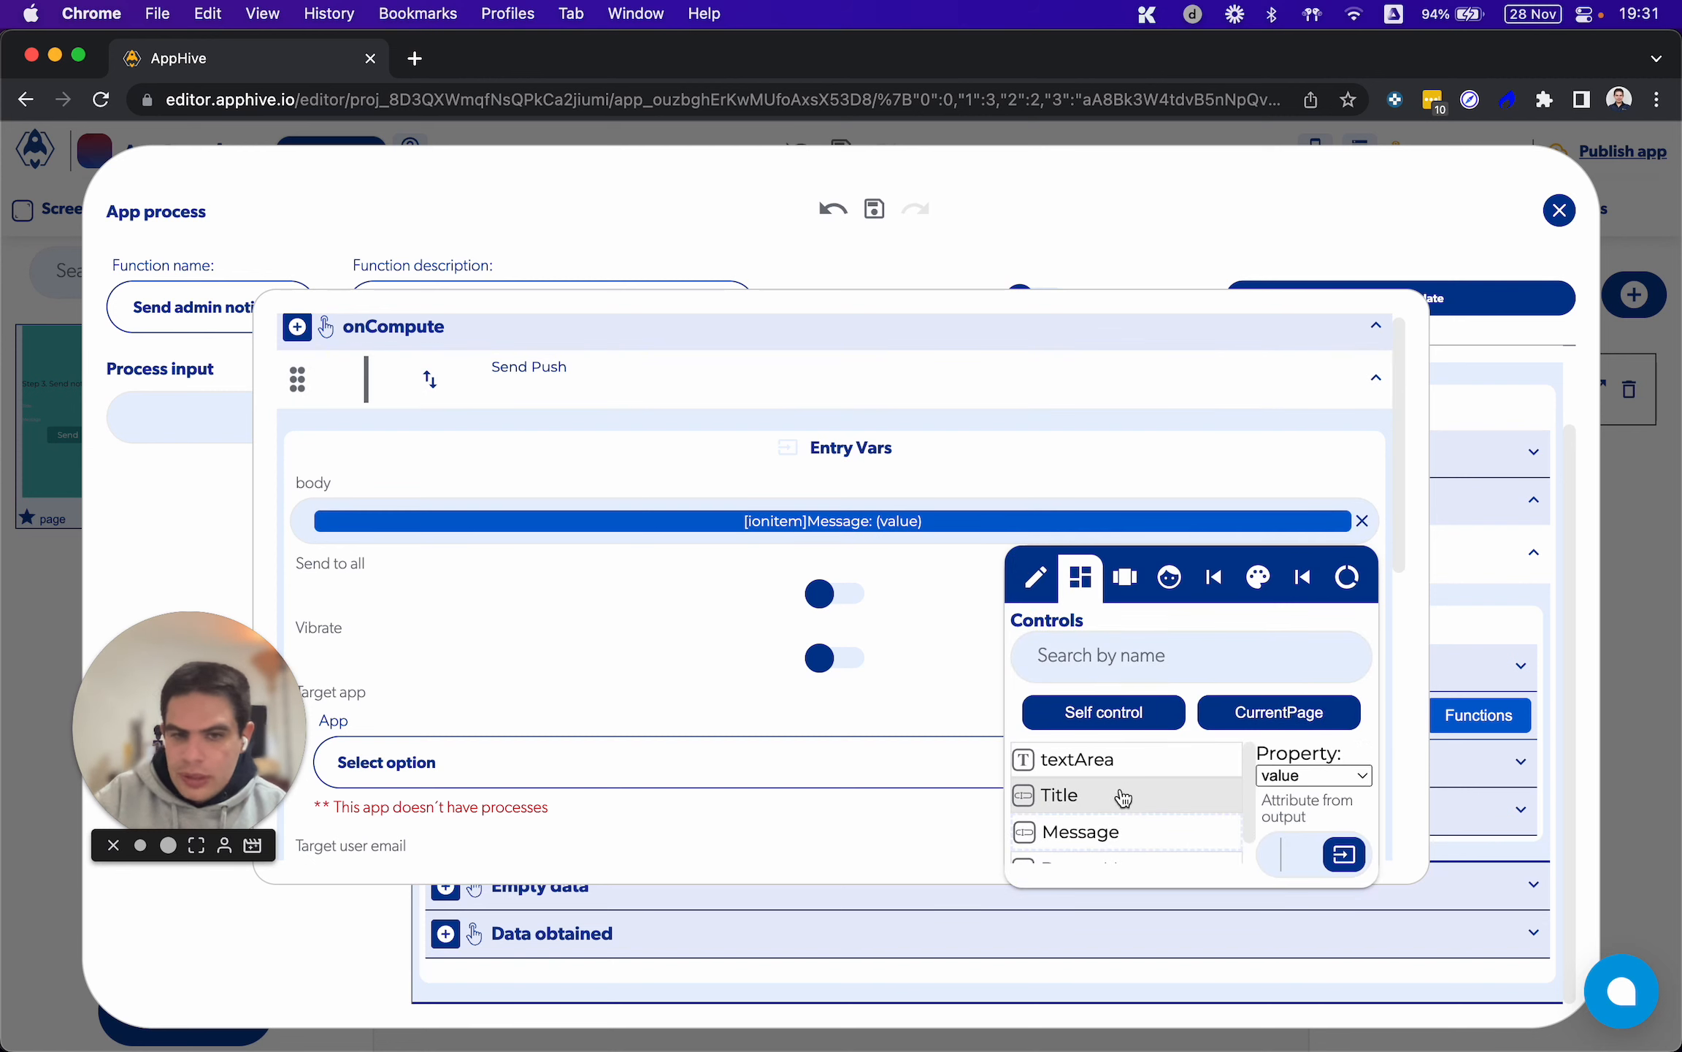
pyautogui.click(700, 574)
# Set the target app of Send Push to App A with the process Redirect the user
pyautogui.scroll(-2, 700, 573)
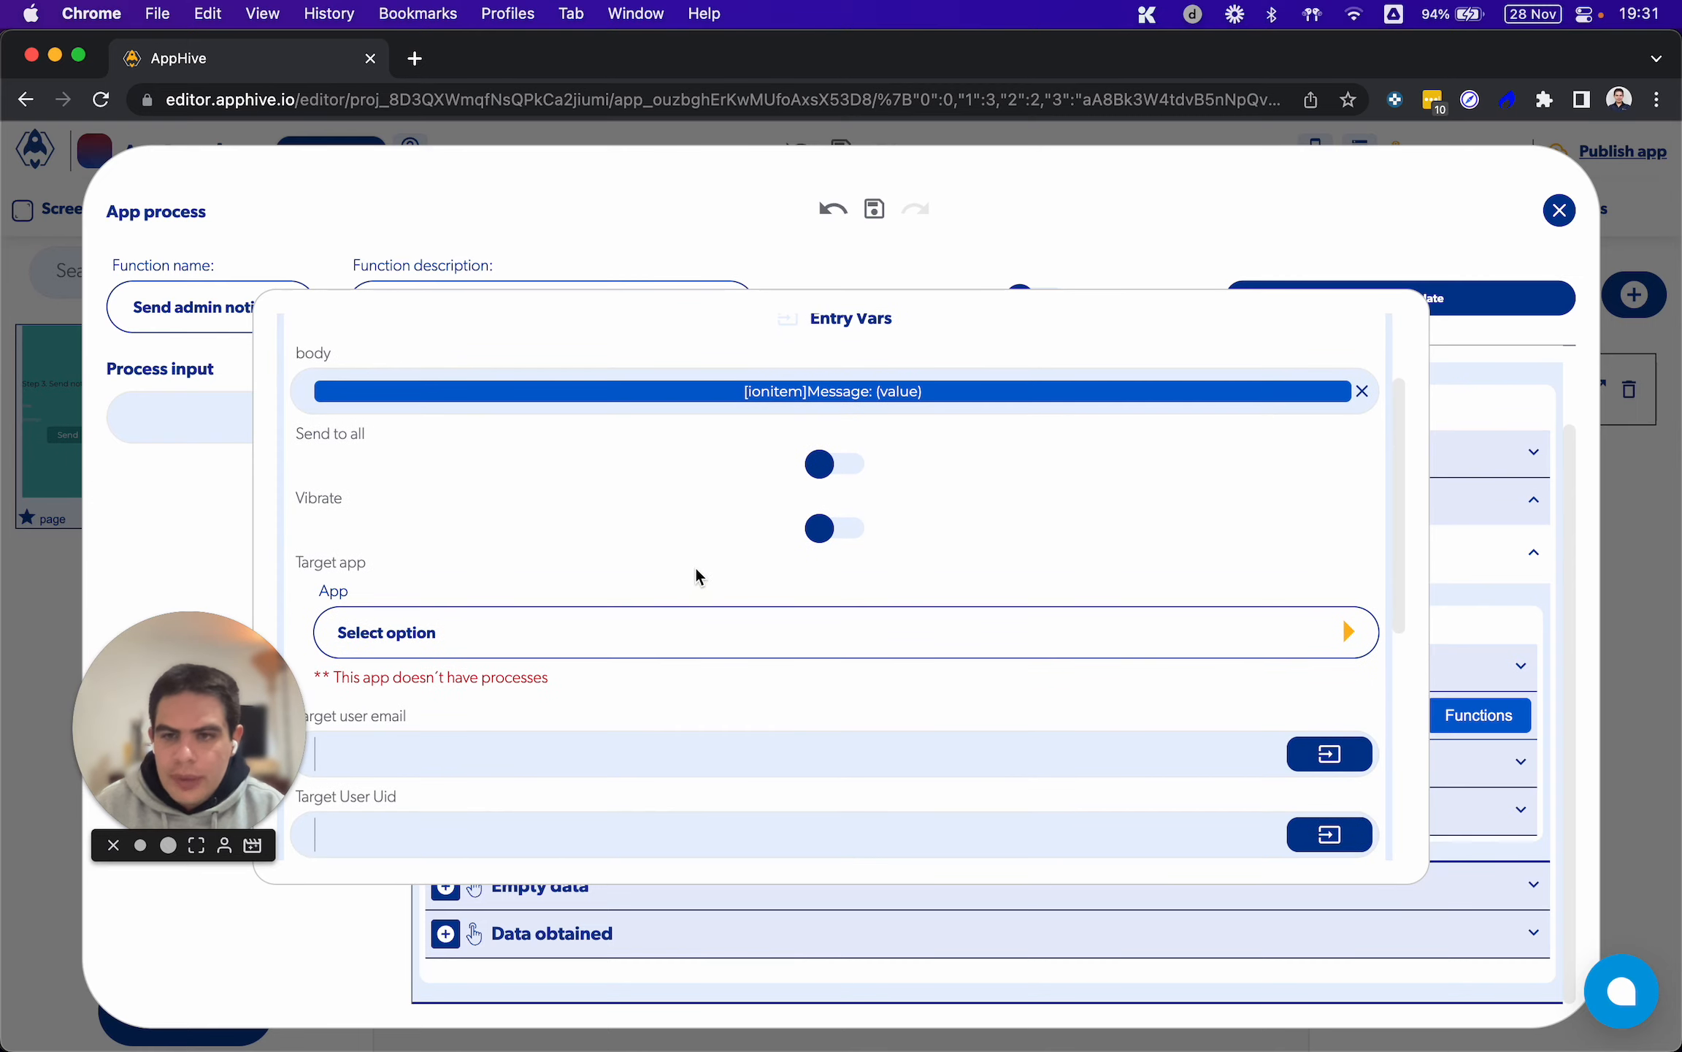
pyautogui.click(1346, 630)
pyautogui.click(1120, 687)
pyautogui.click(1348, 714)
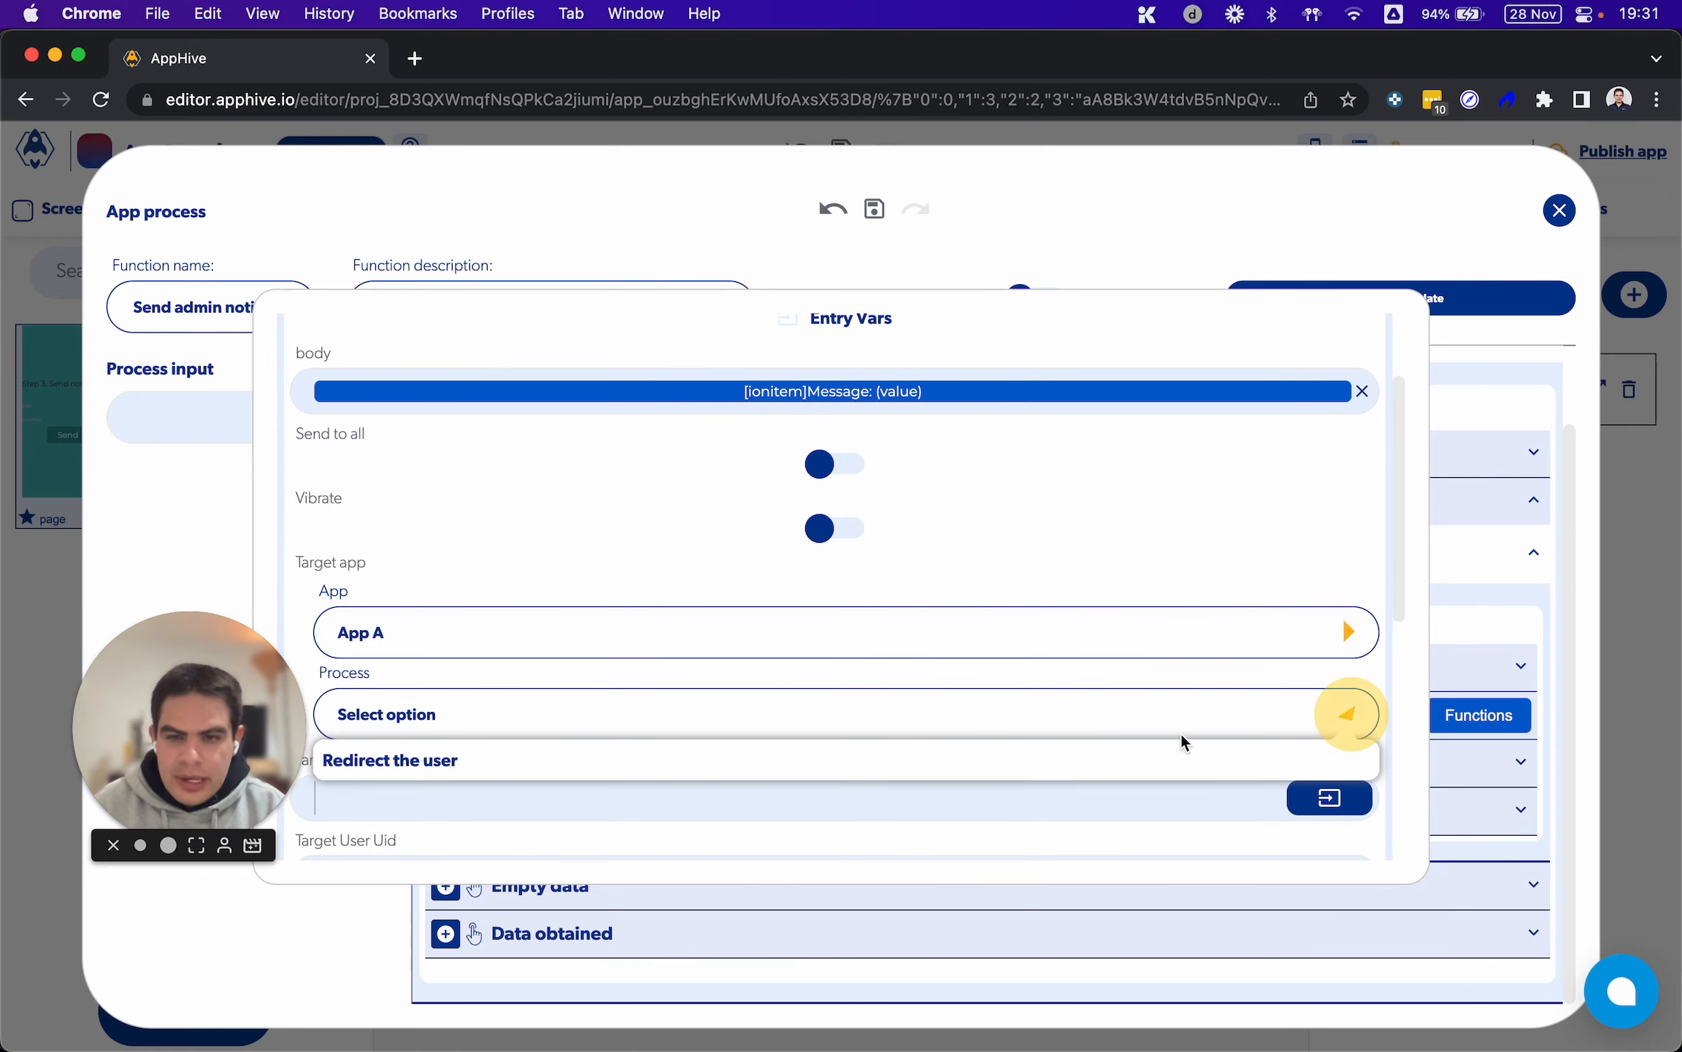
pyautogui.click(1044, 763)
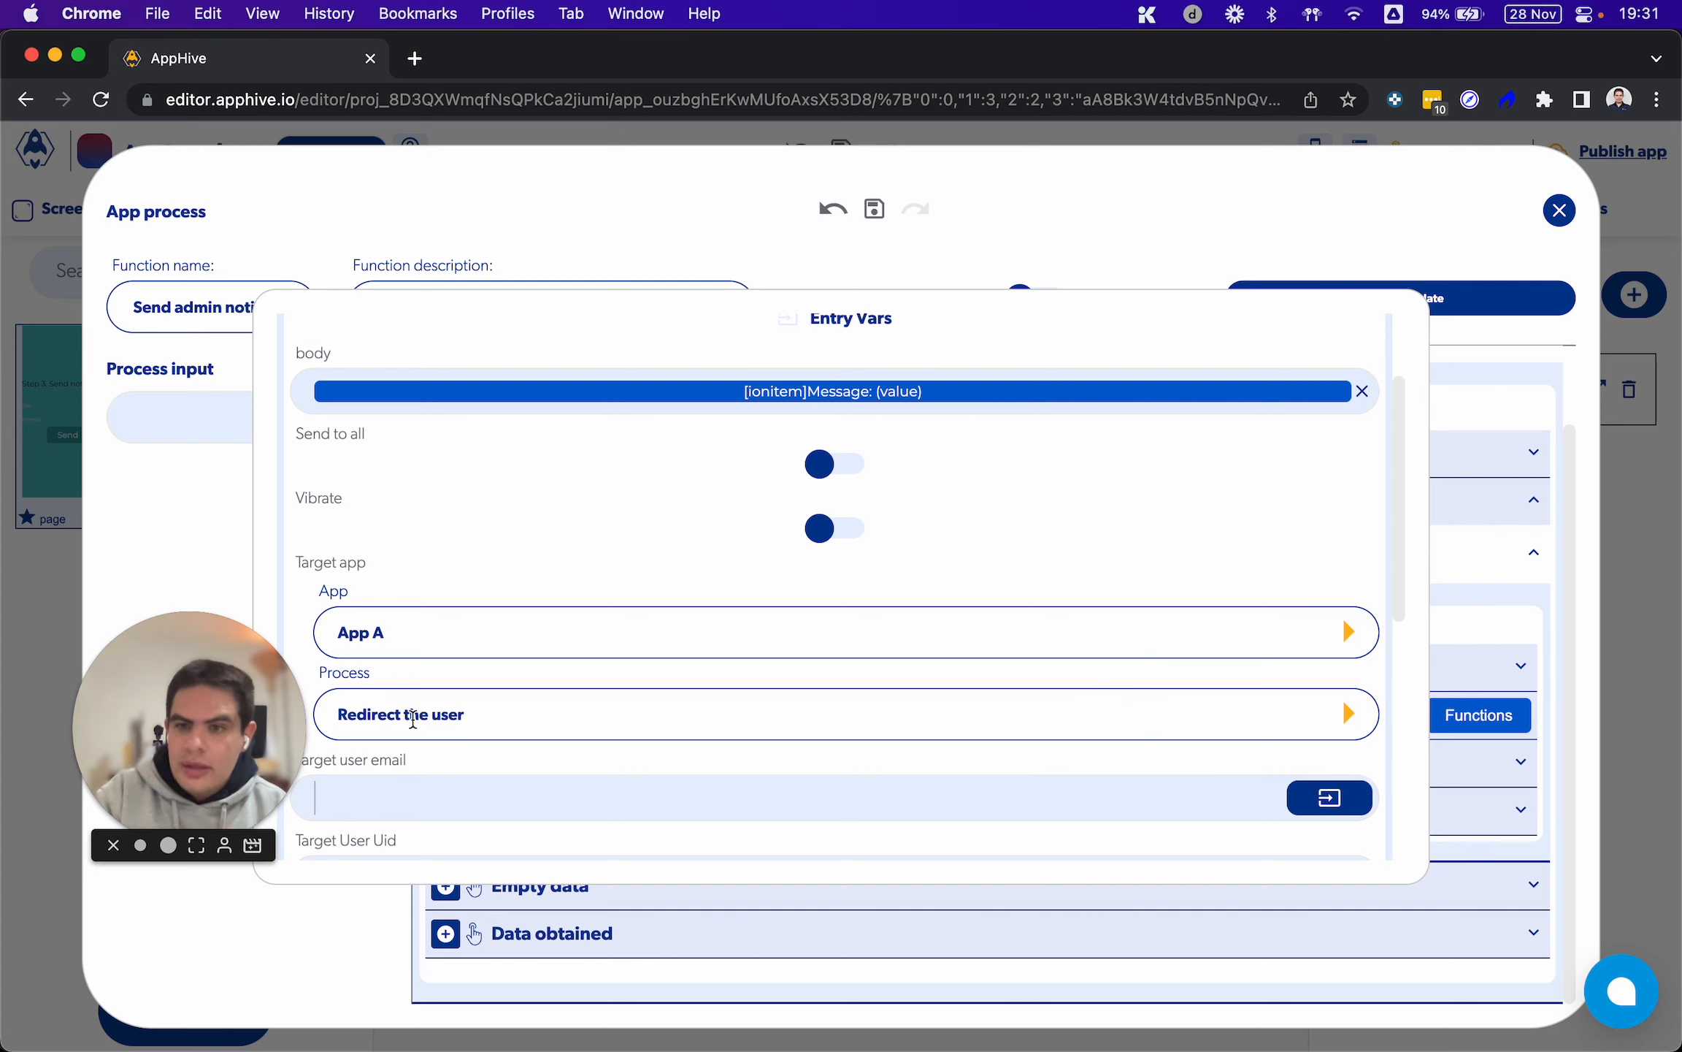
# Bind Target User Uid of Send Push to the ForEach output with the attribute item.id
pyautogui.scroll(-5, 606, 731)
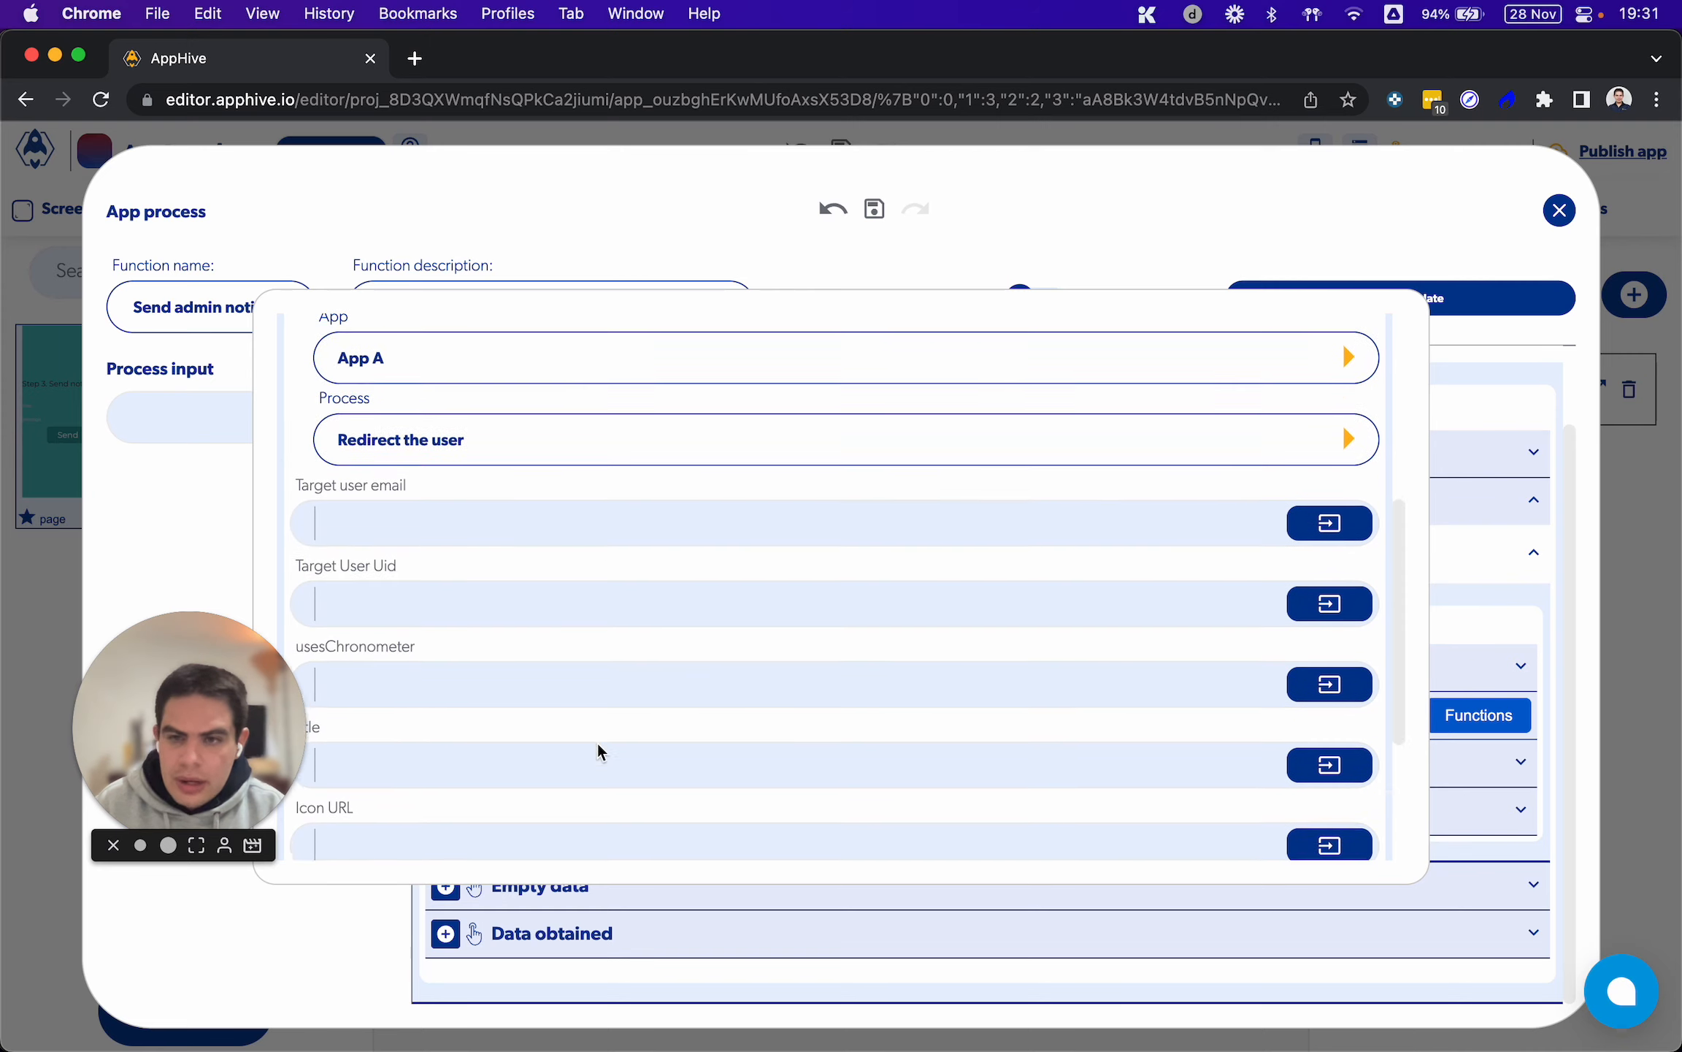
pyautogui.moveTo(319, 556); pyautogui.dragTo(397, 544)
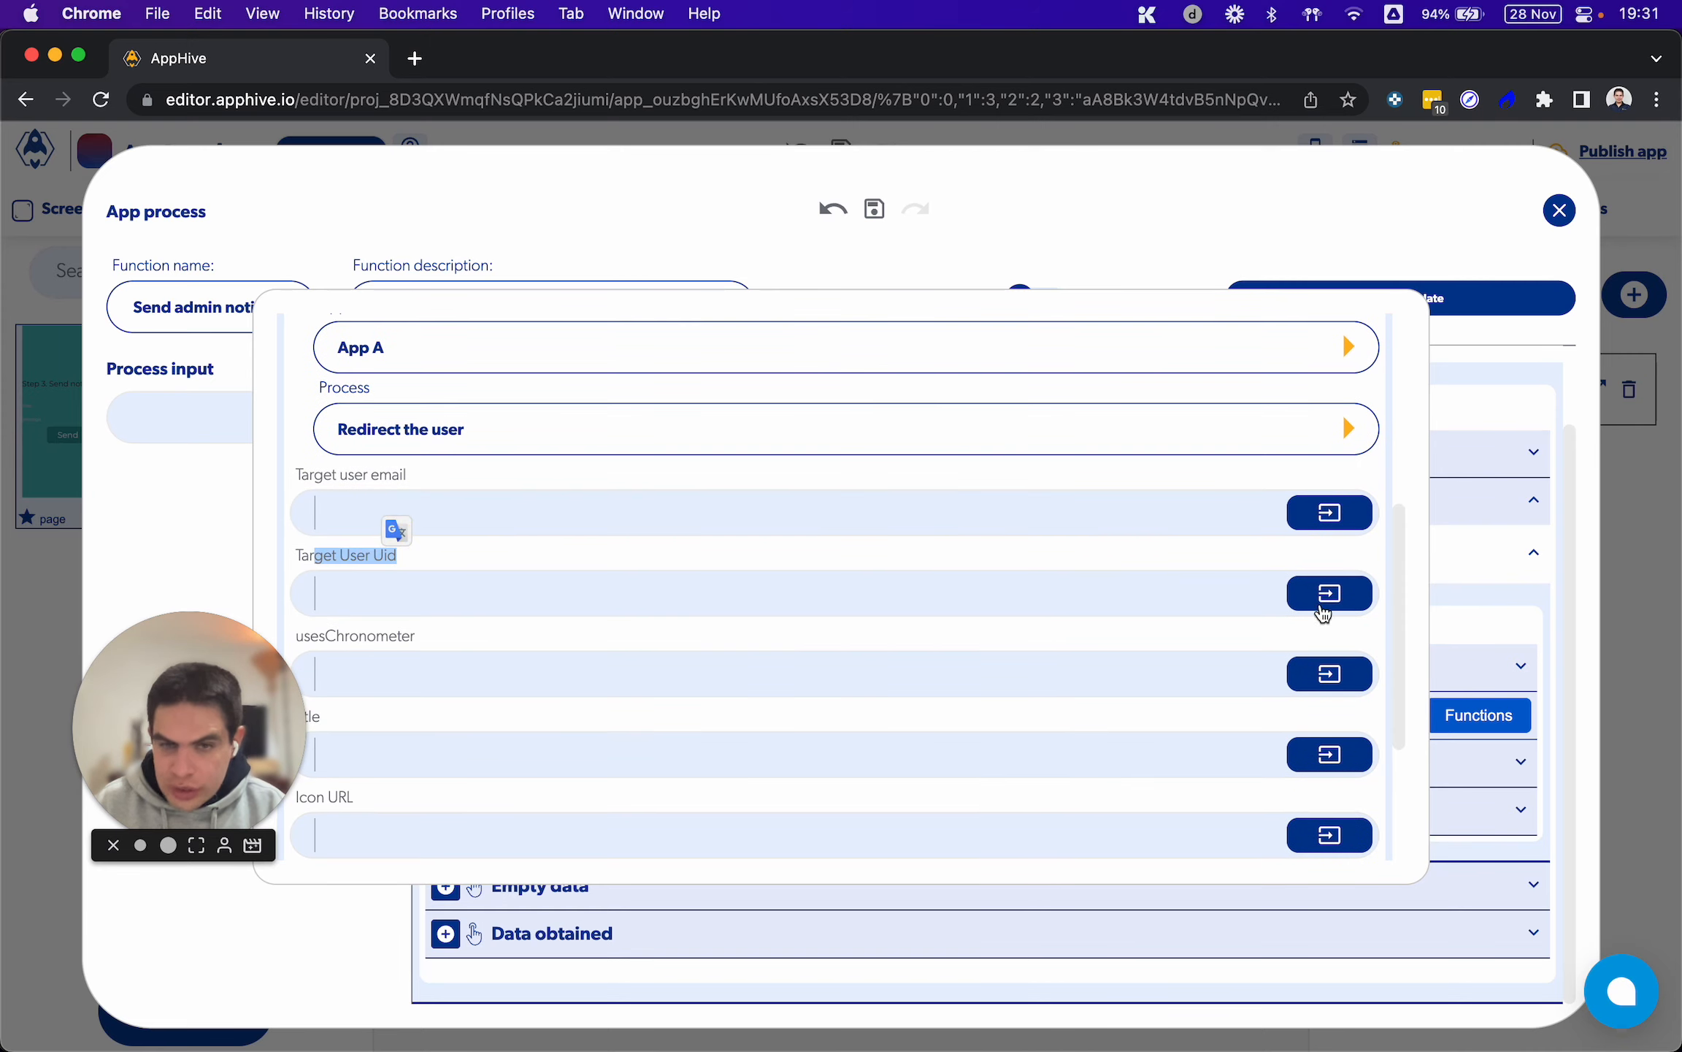
pyautogui.click(1325, 604)
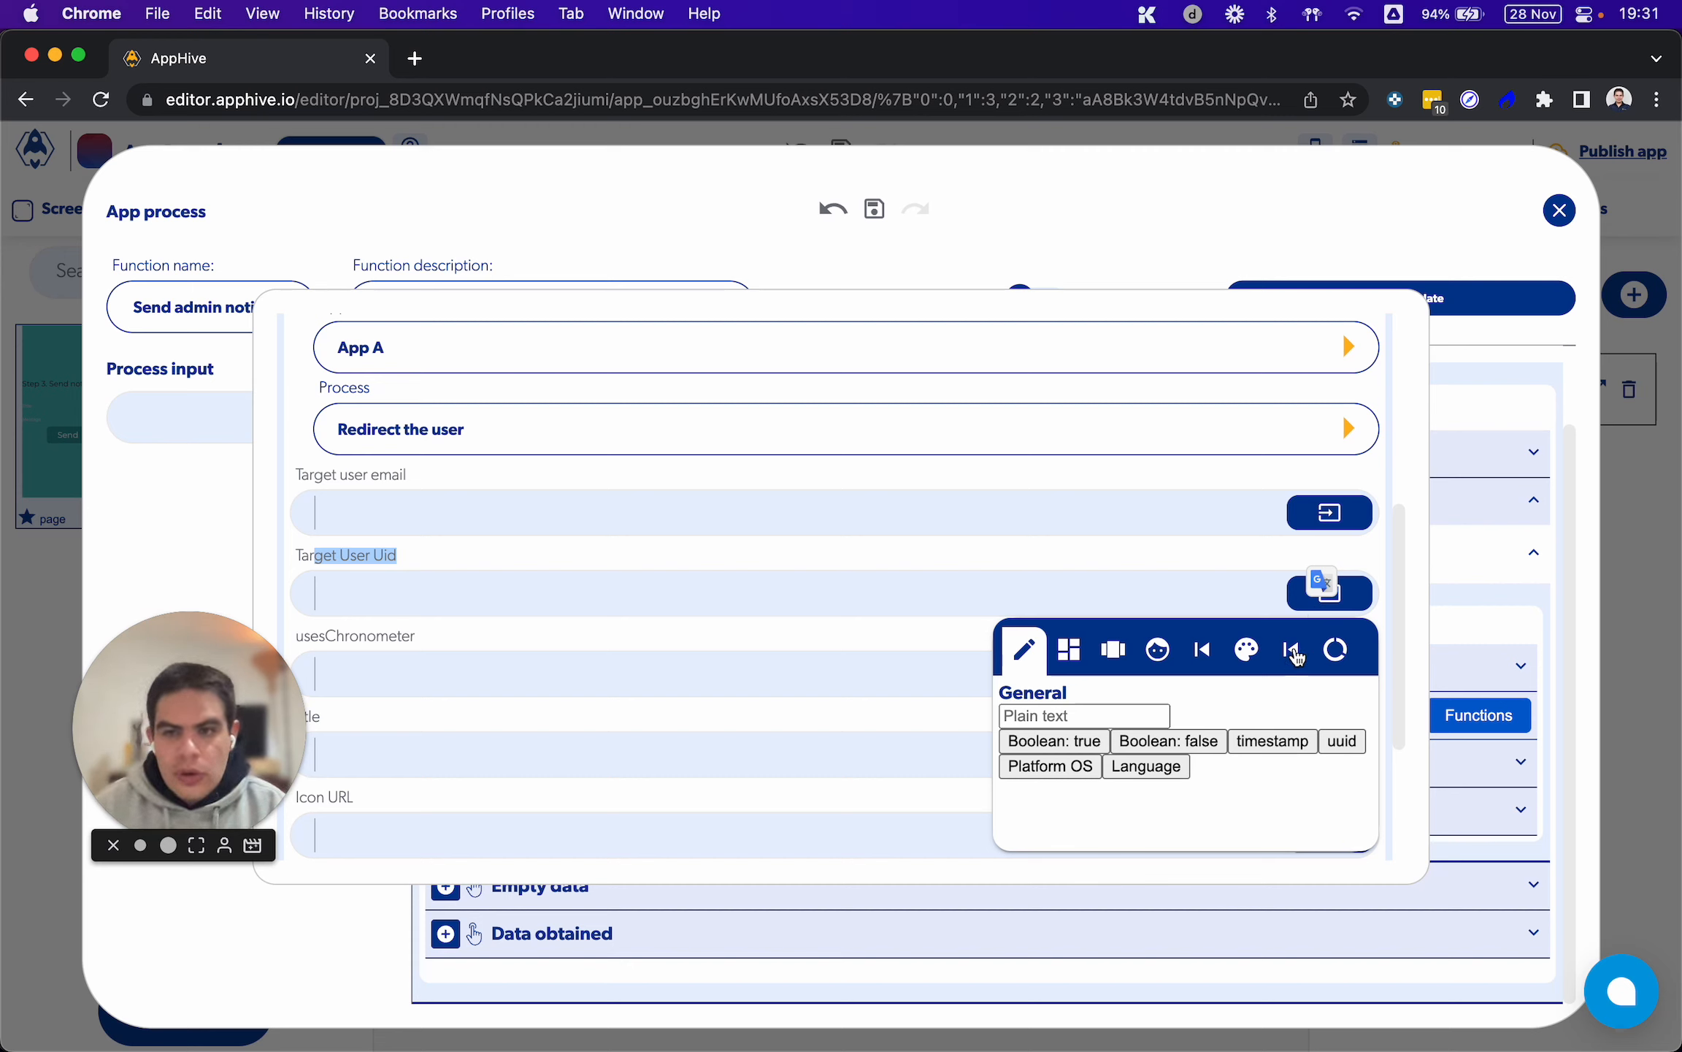
pyautogui.click(1294, 652)
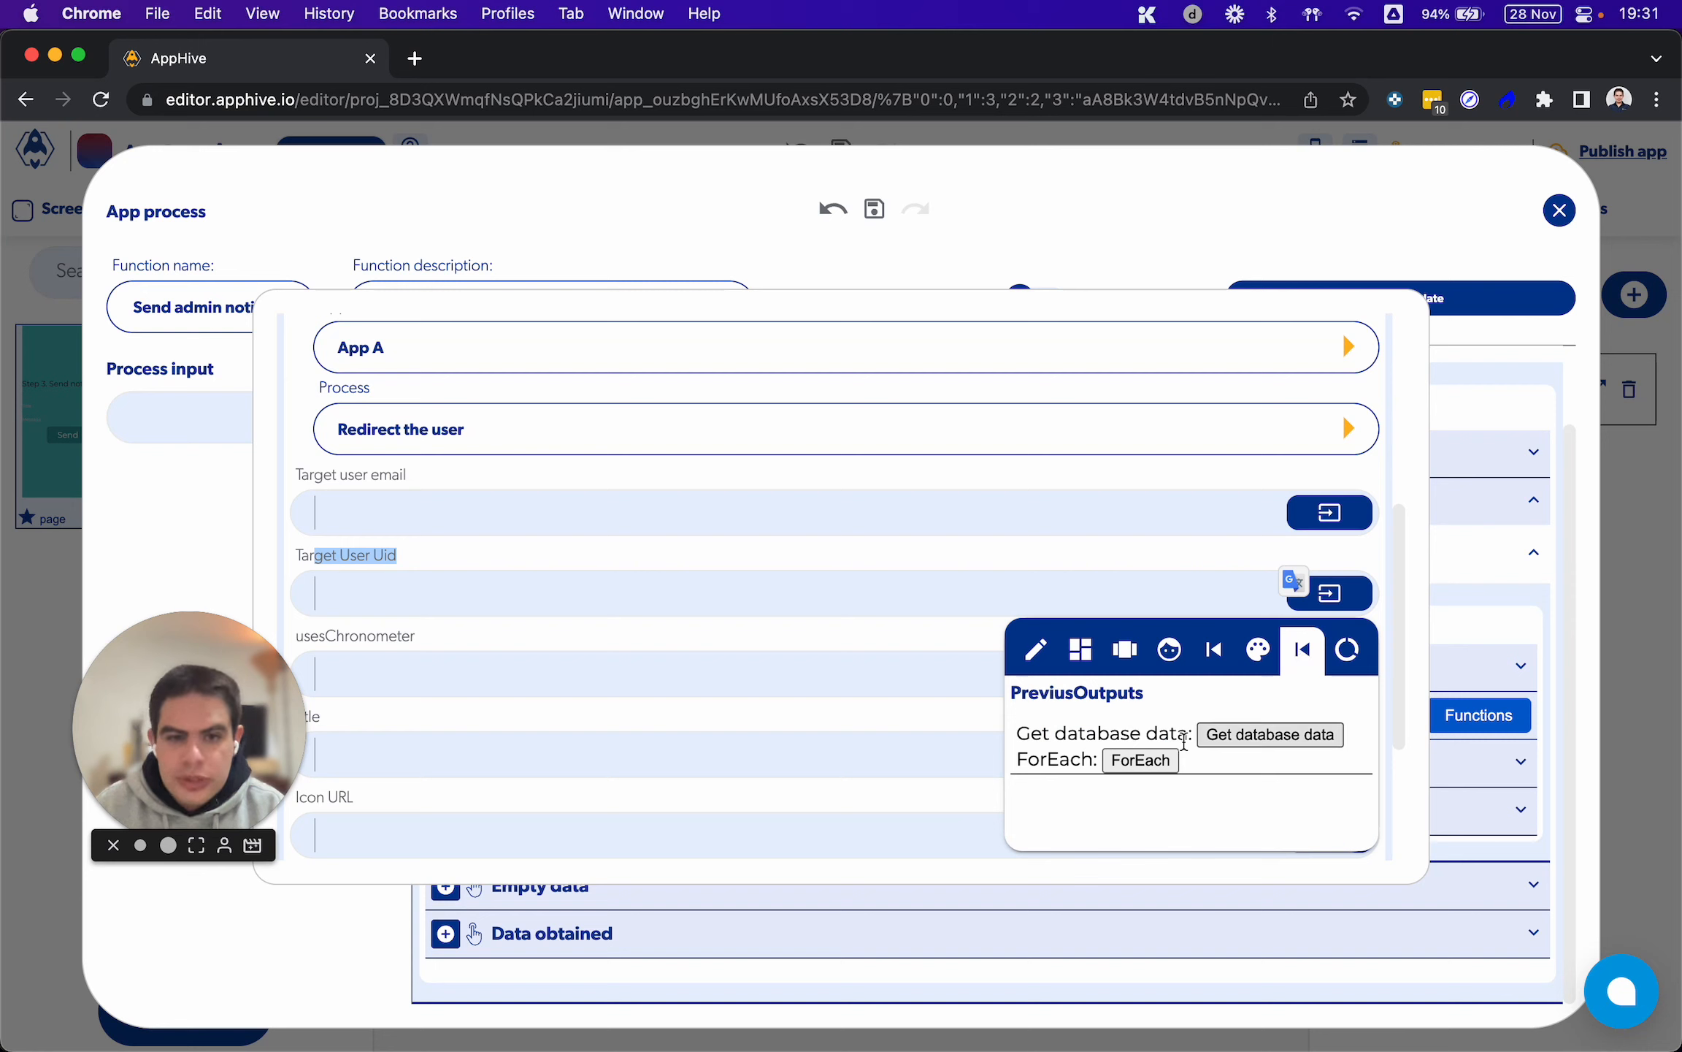
pyautogui.click(1145, 761)
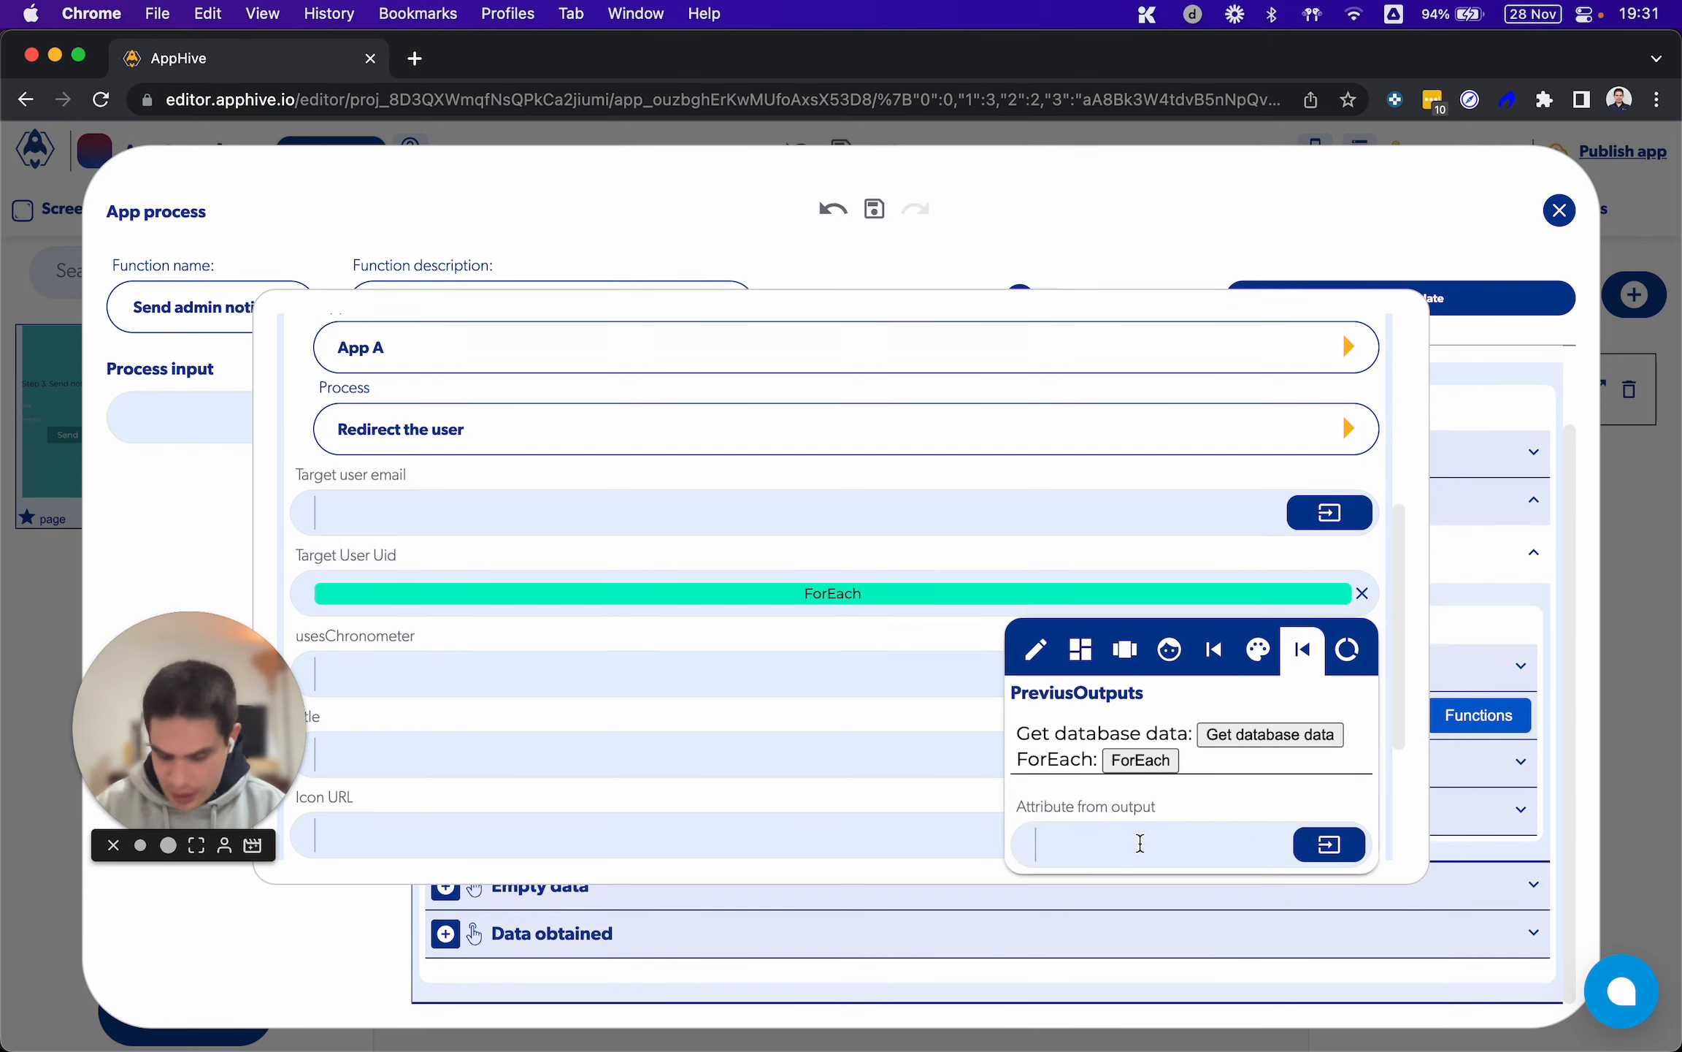
pyautogui.write('item.id')
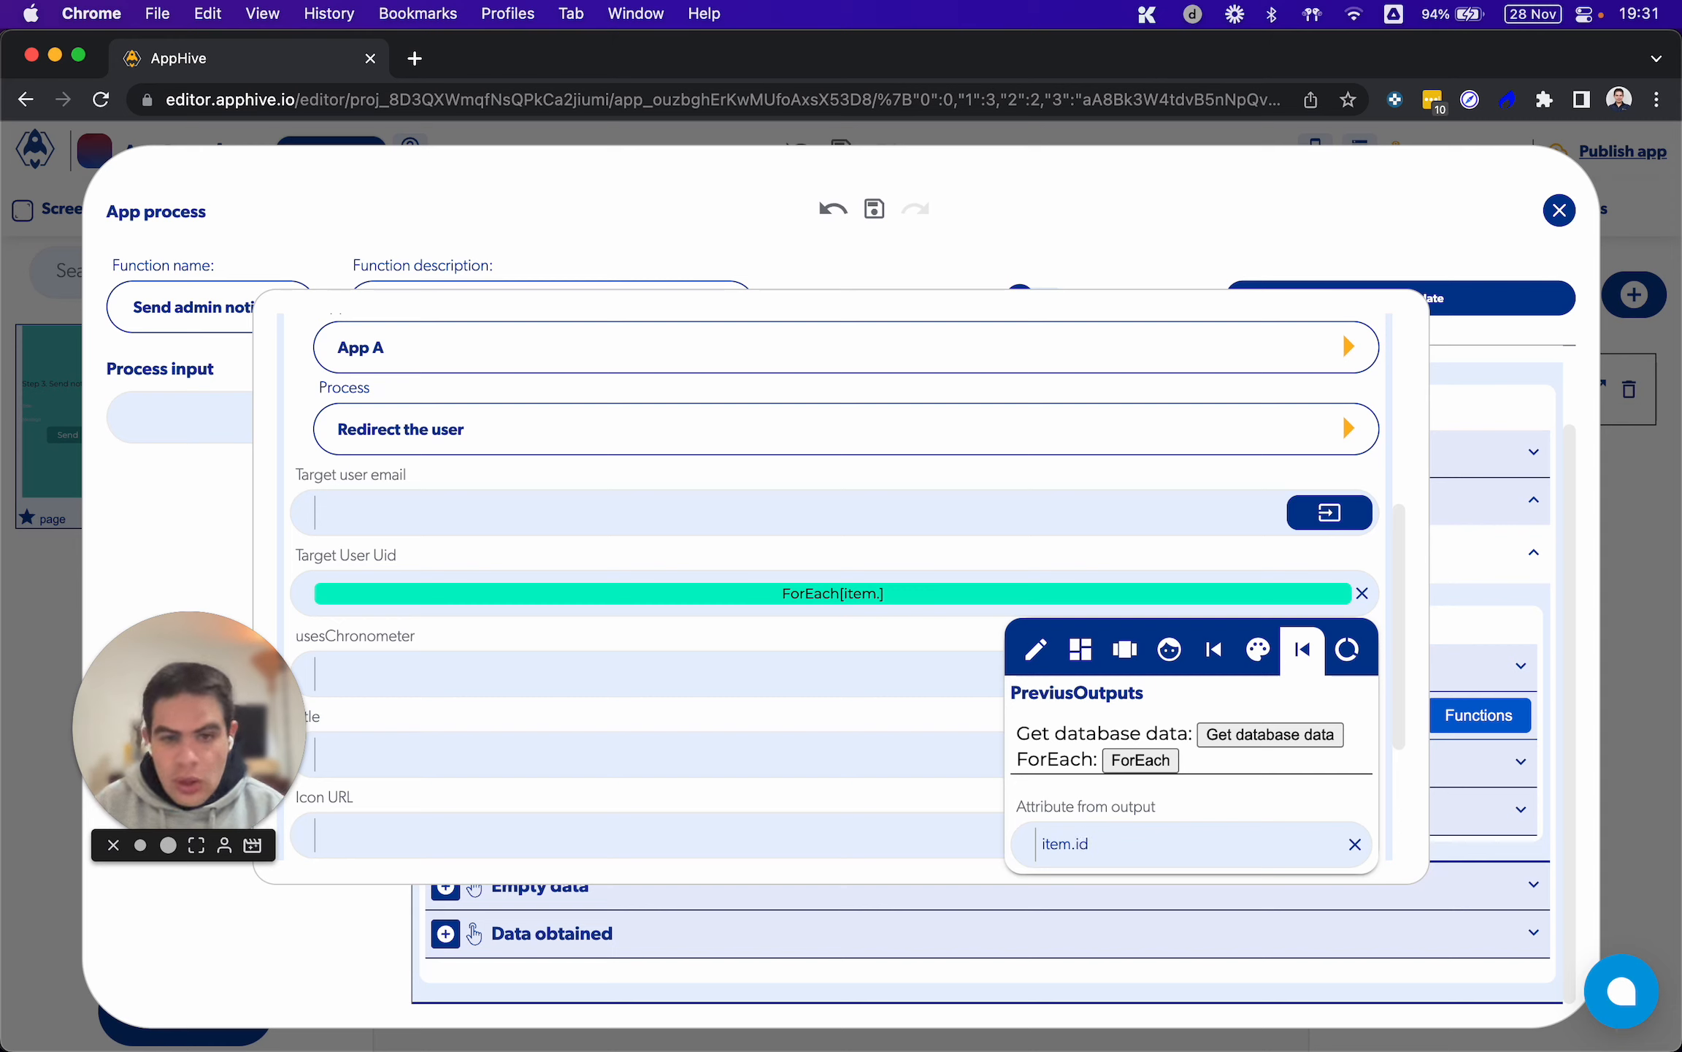
pyautogui.doubleClick(1064, 845)
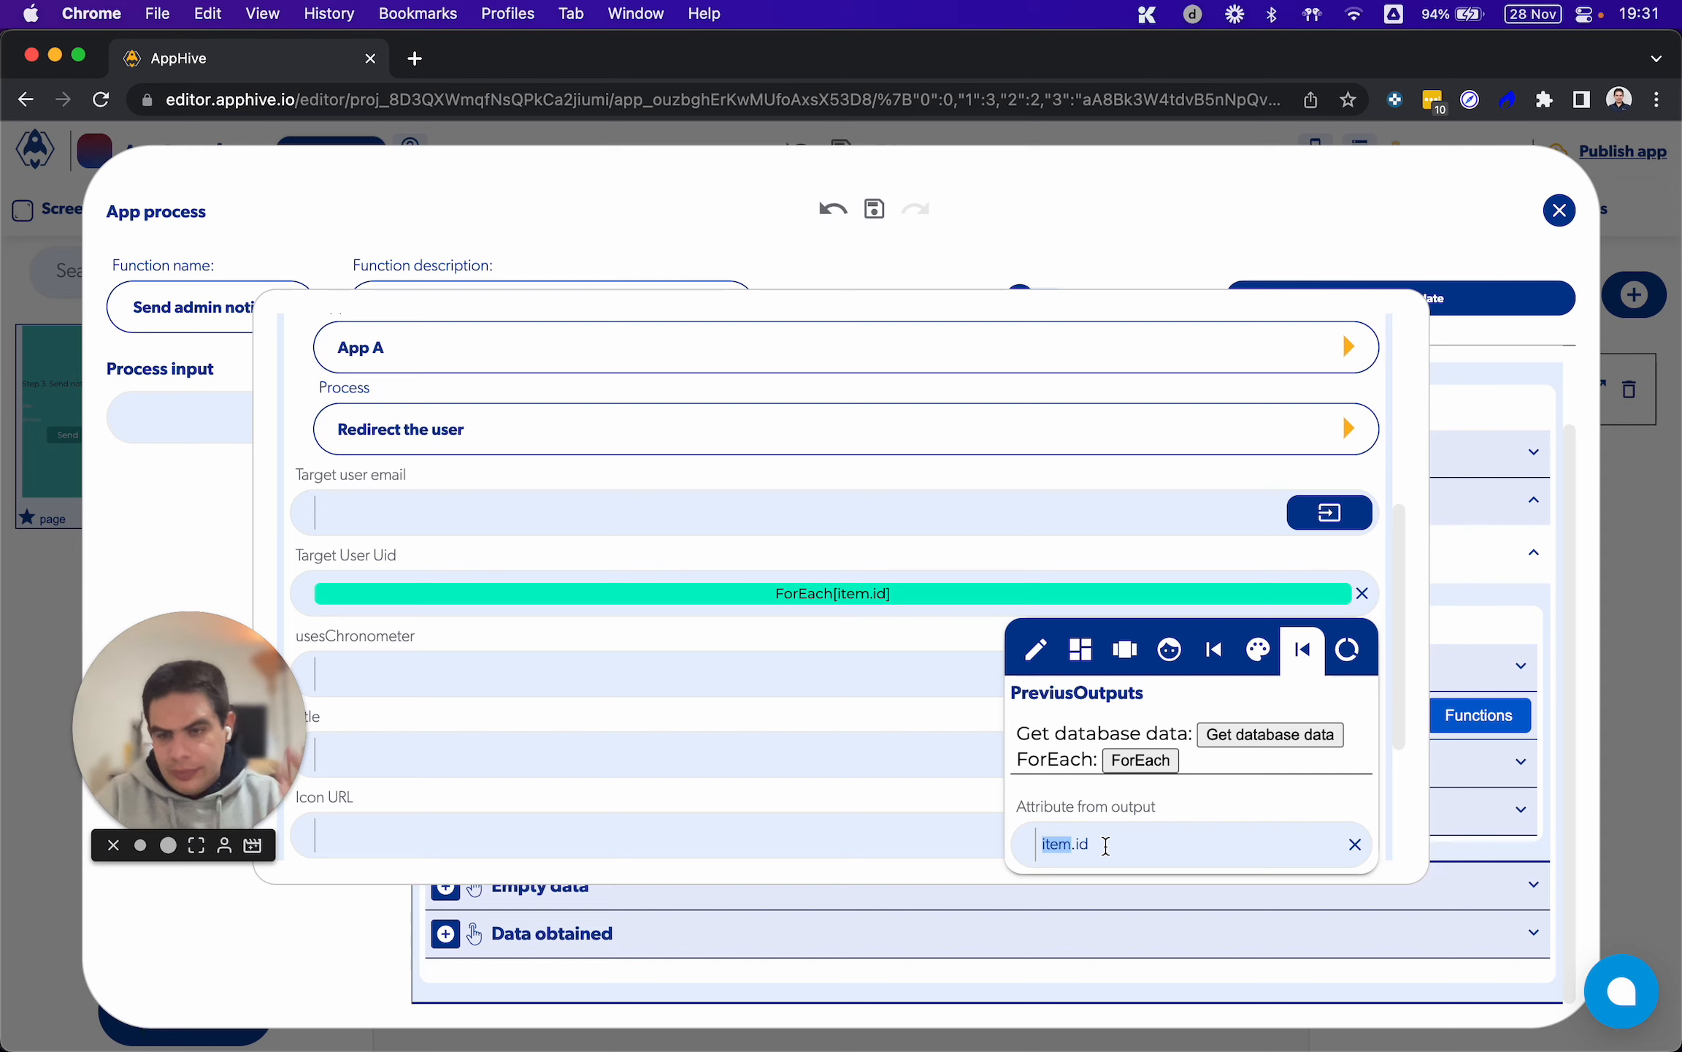
pyautogui.click(1104, 845)
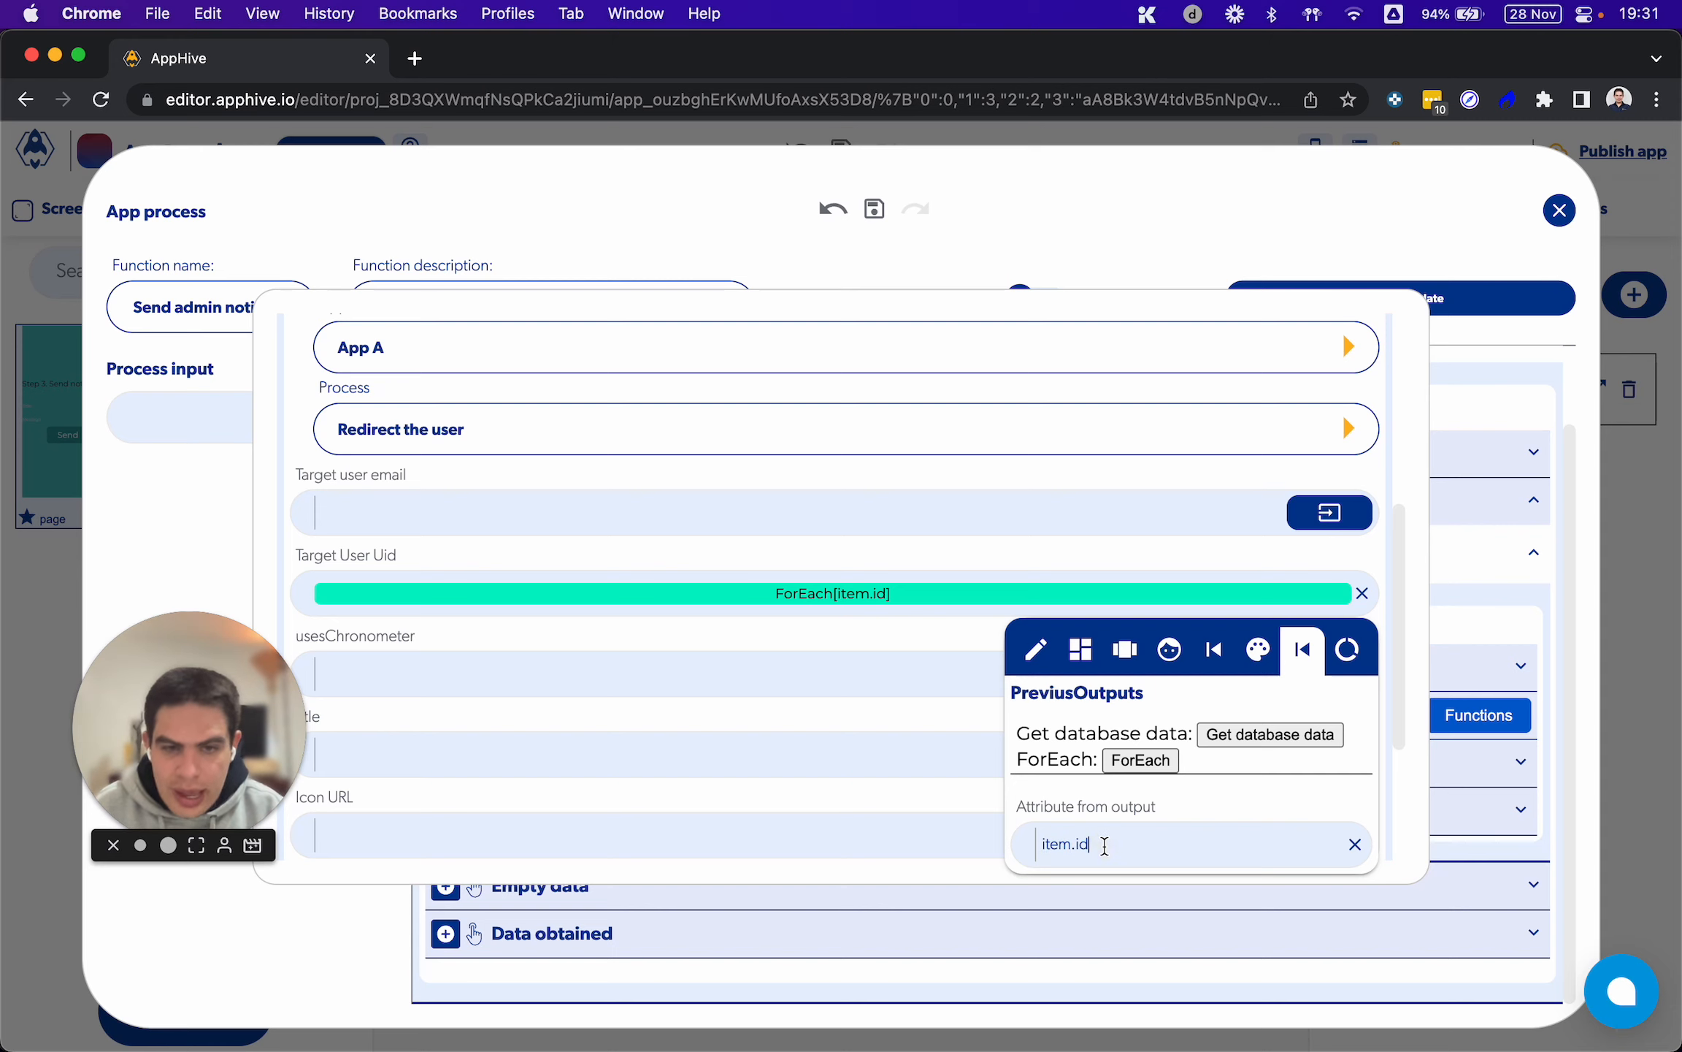
pyautogui.scroll(5, 1105, 846)
pyautogui.click(509, 607)
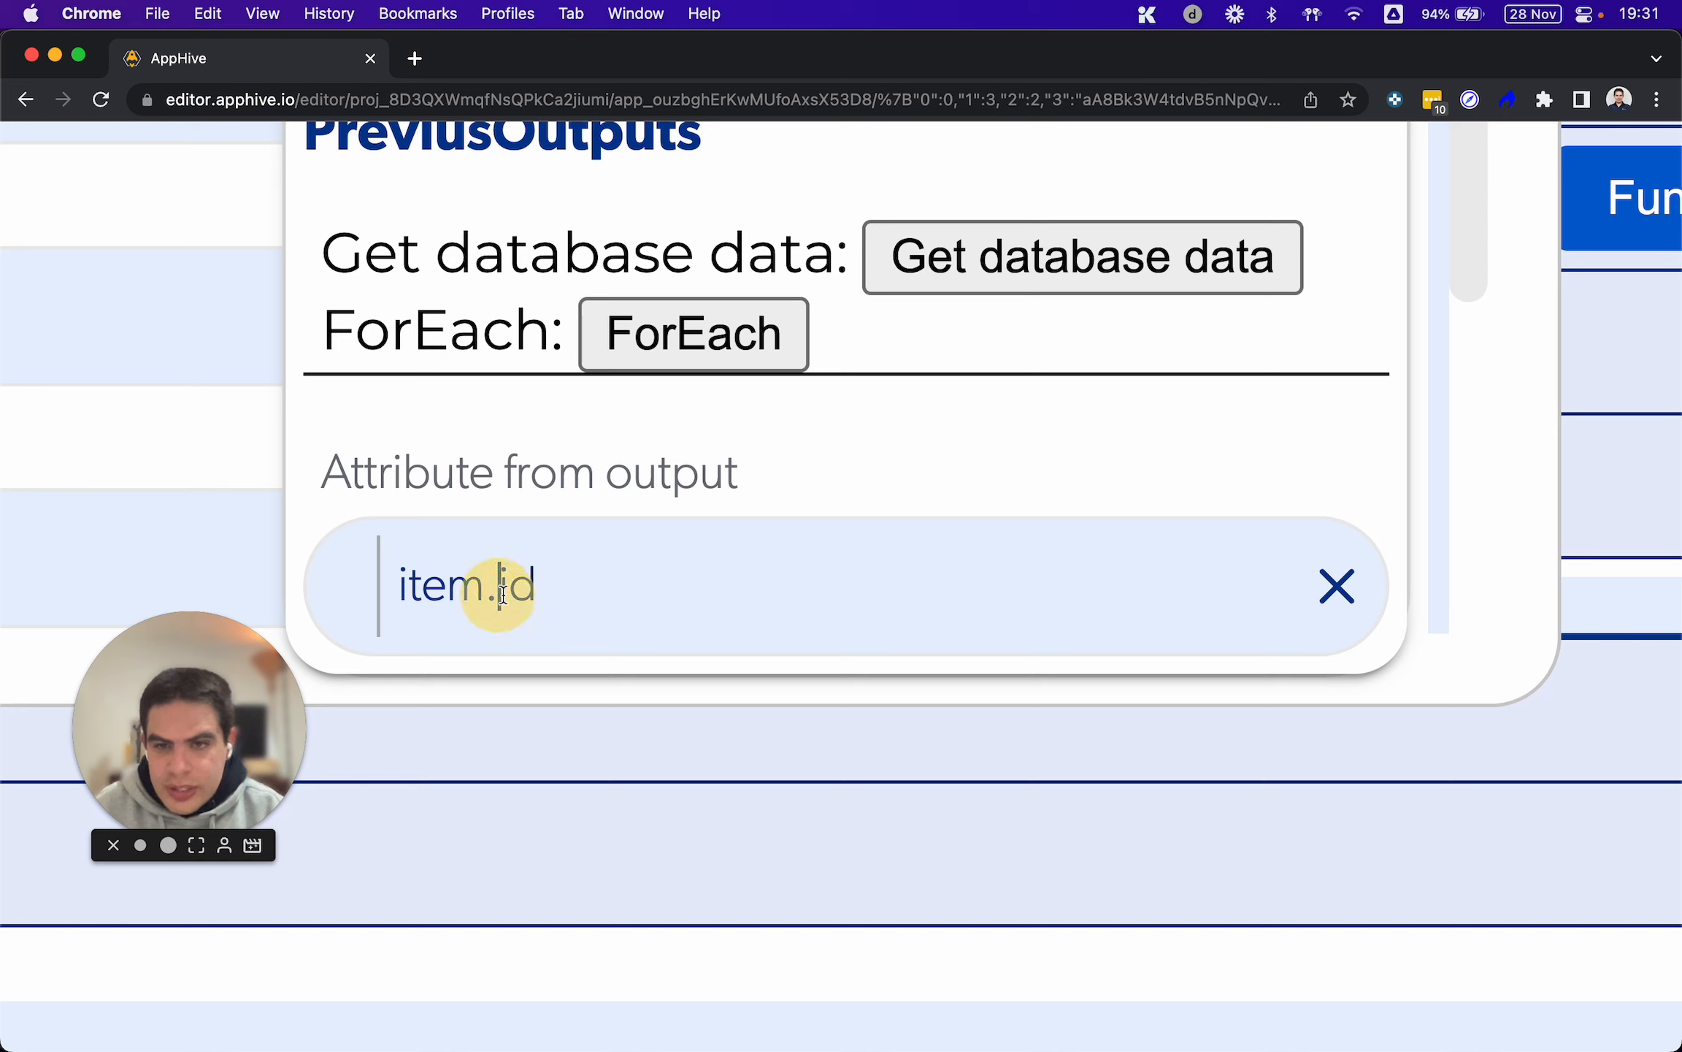
pyautogui.moveTo(499, 588); pyautogui.dragTo(563, 590)
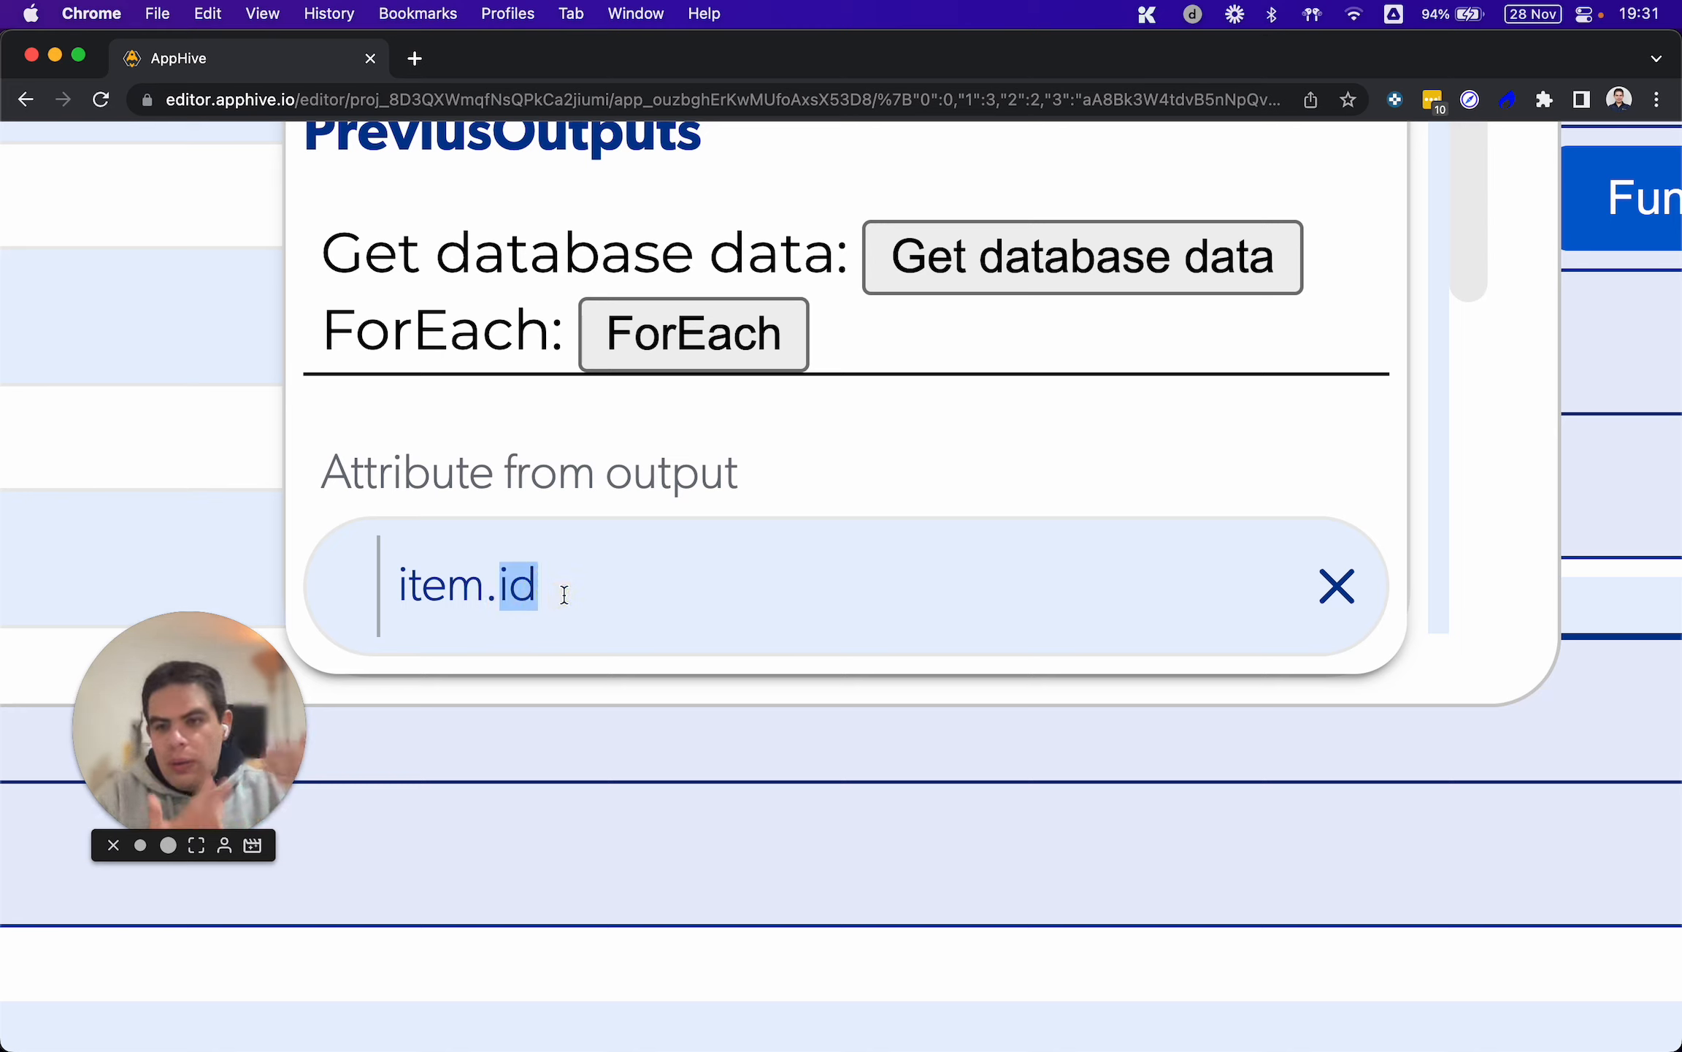
pyautogui.scroll(-5, 566, 595)
pyautogui.click(610, 556)
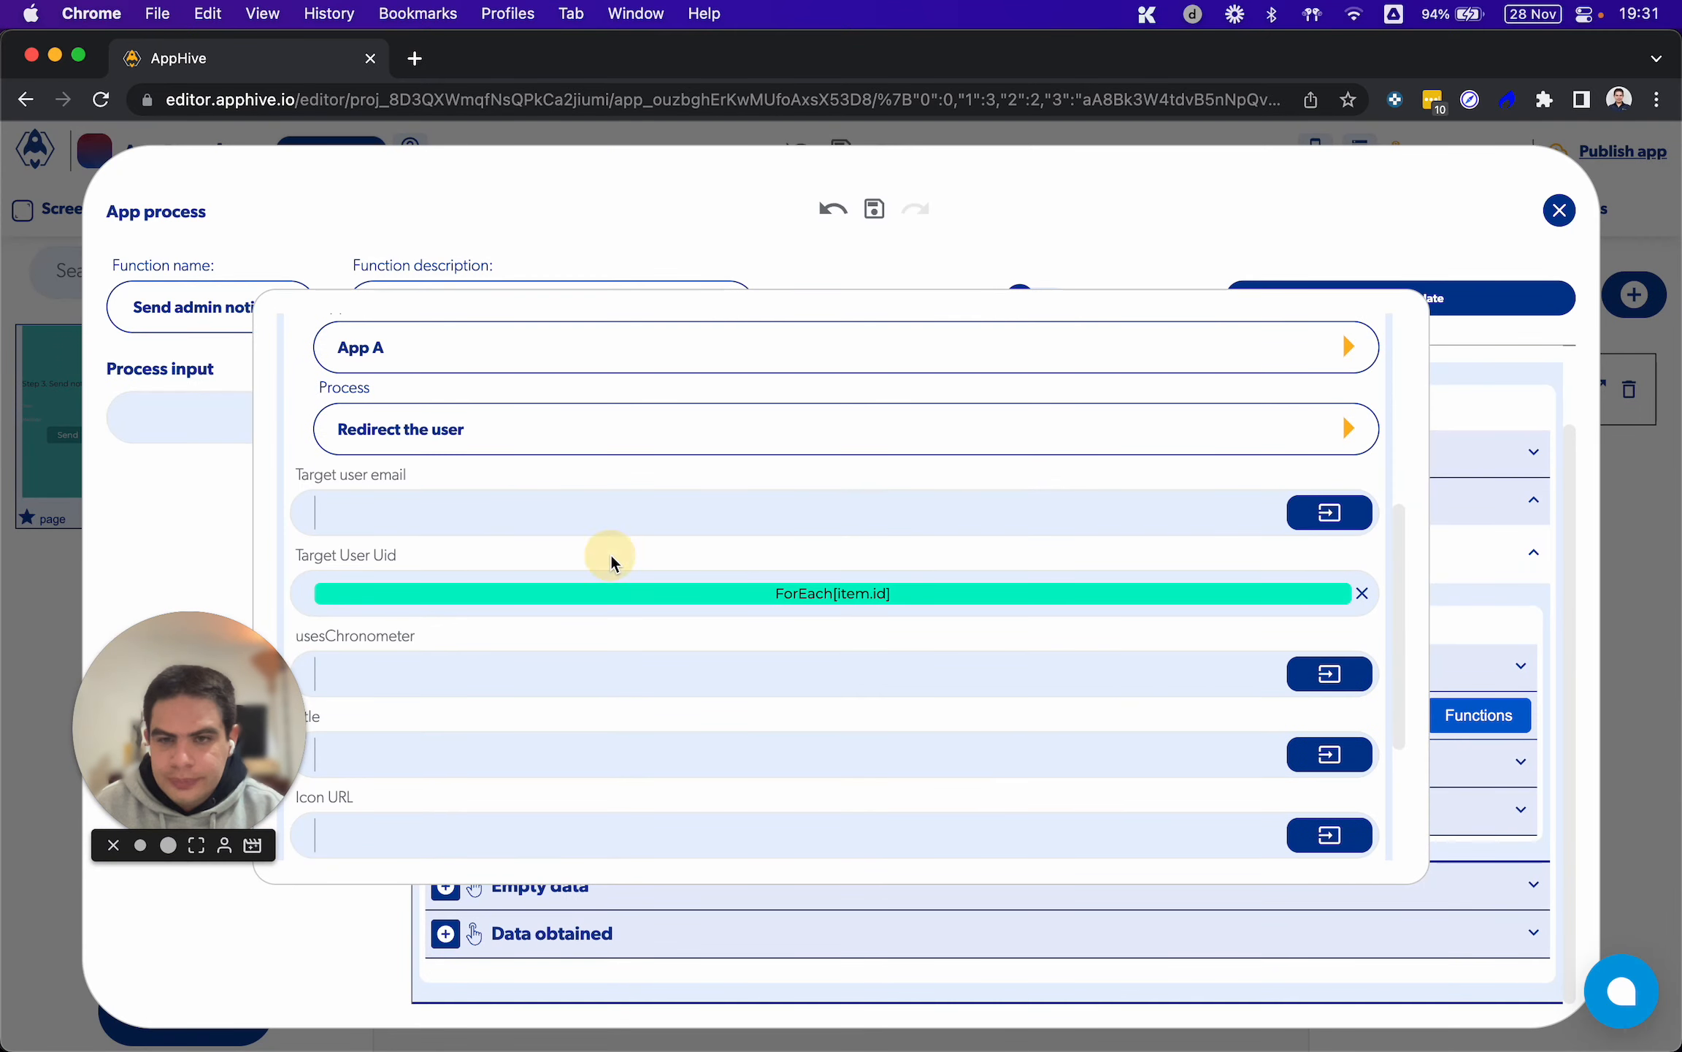
# Bind the title of Send Push to the value of the Title control
pyautogui.scroll(-3, 605, 671)
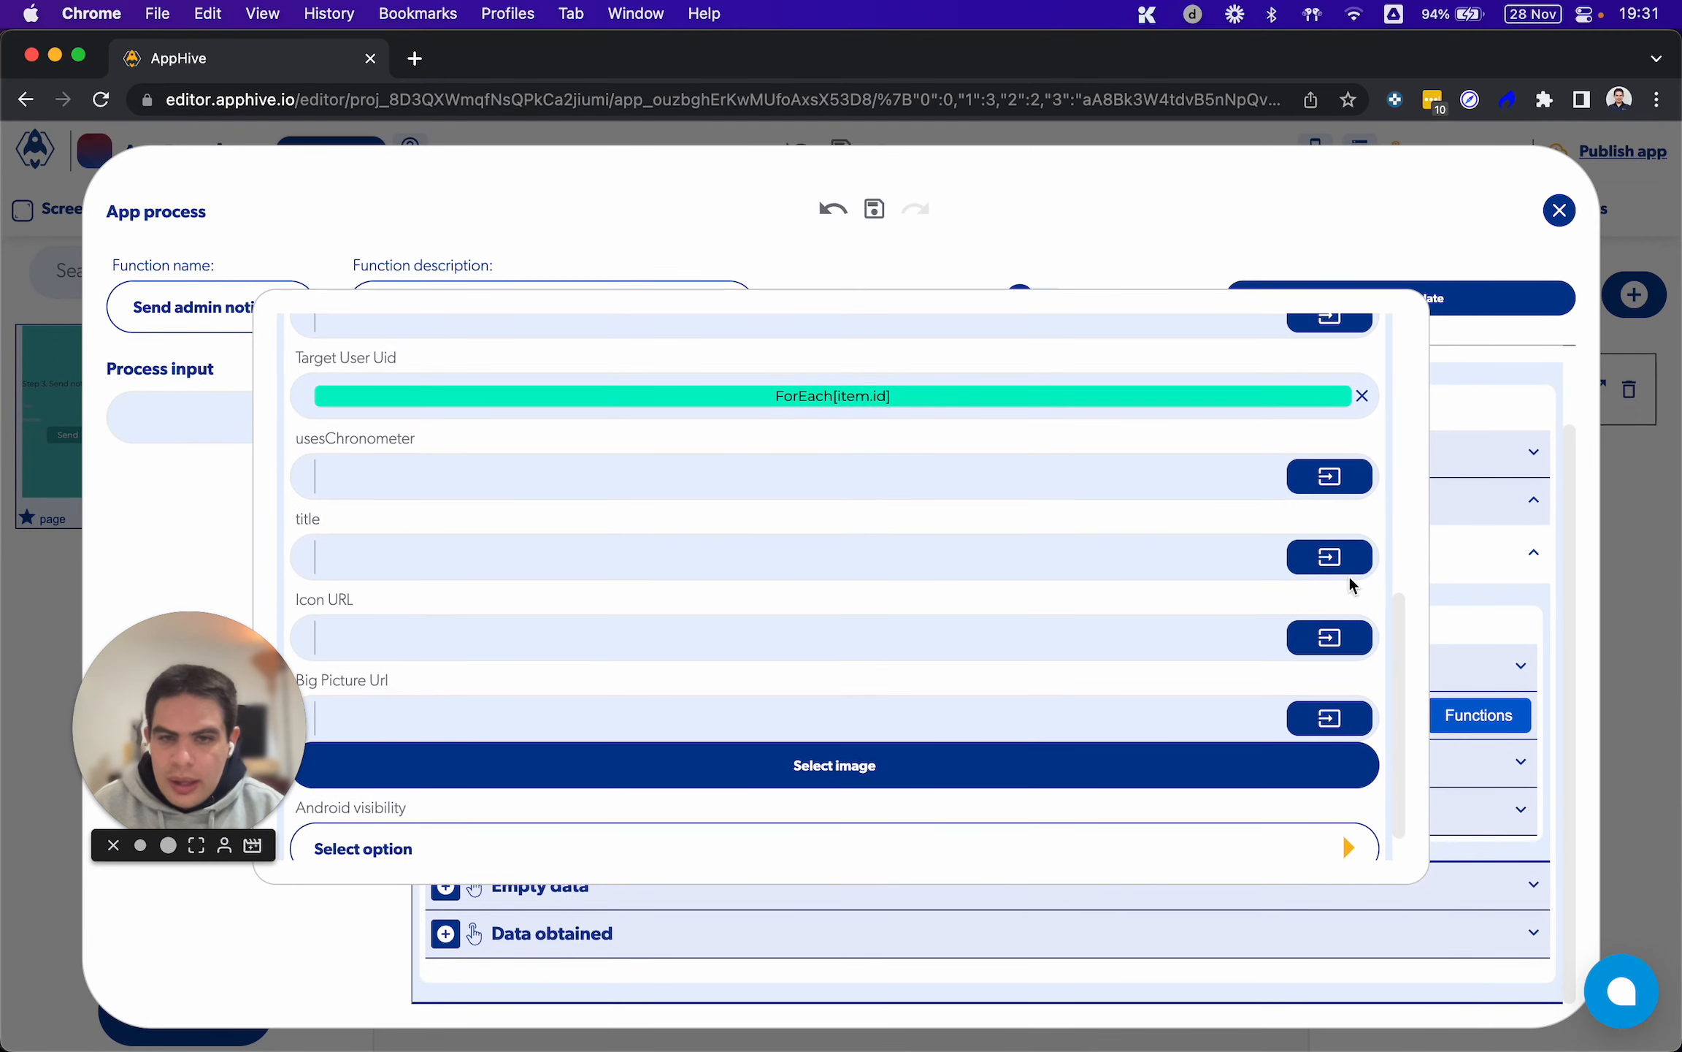
pyautogui.click(1329, 556)
pyautogui.click(1080, 614)
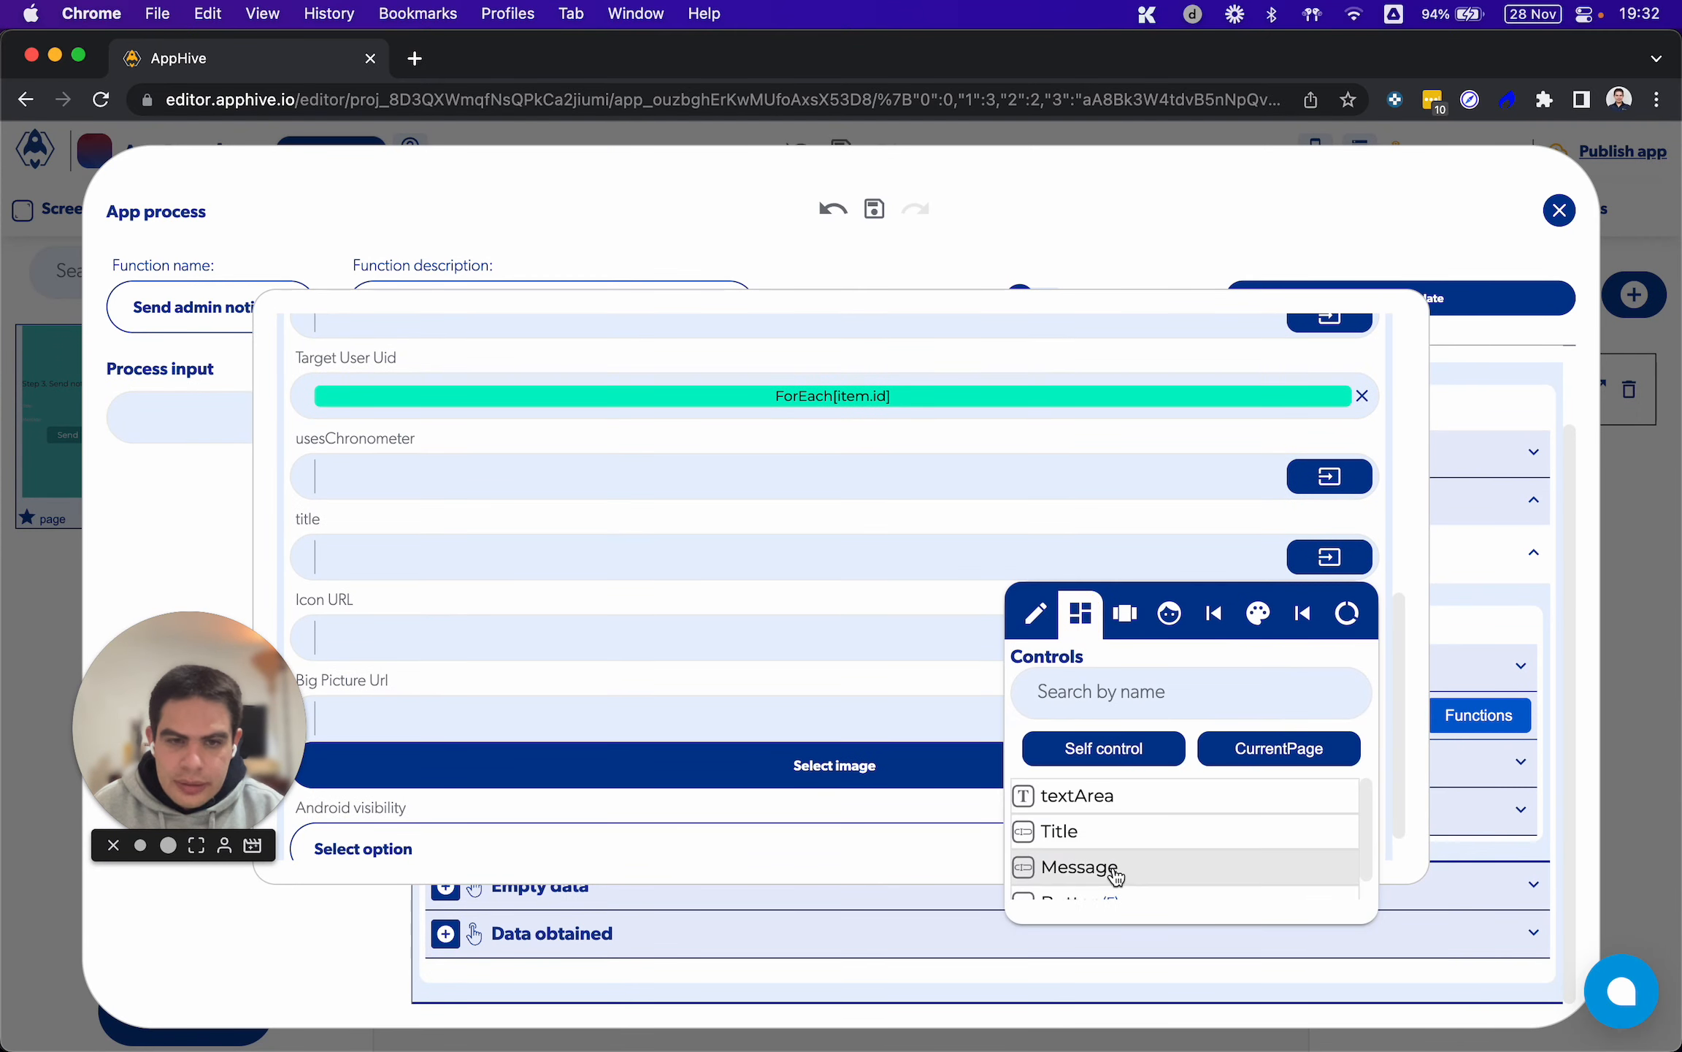
pyautogui.click(1089, 832)
pyautogui.click(780, 594)
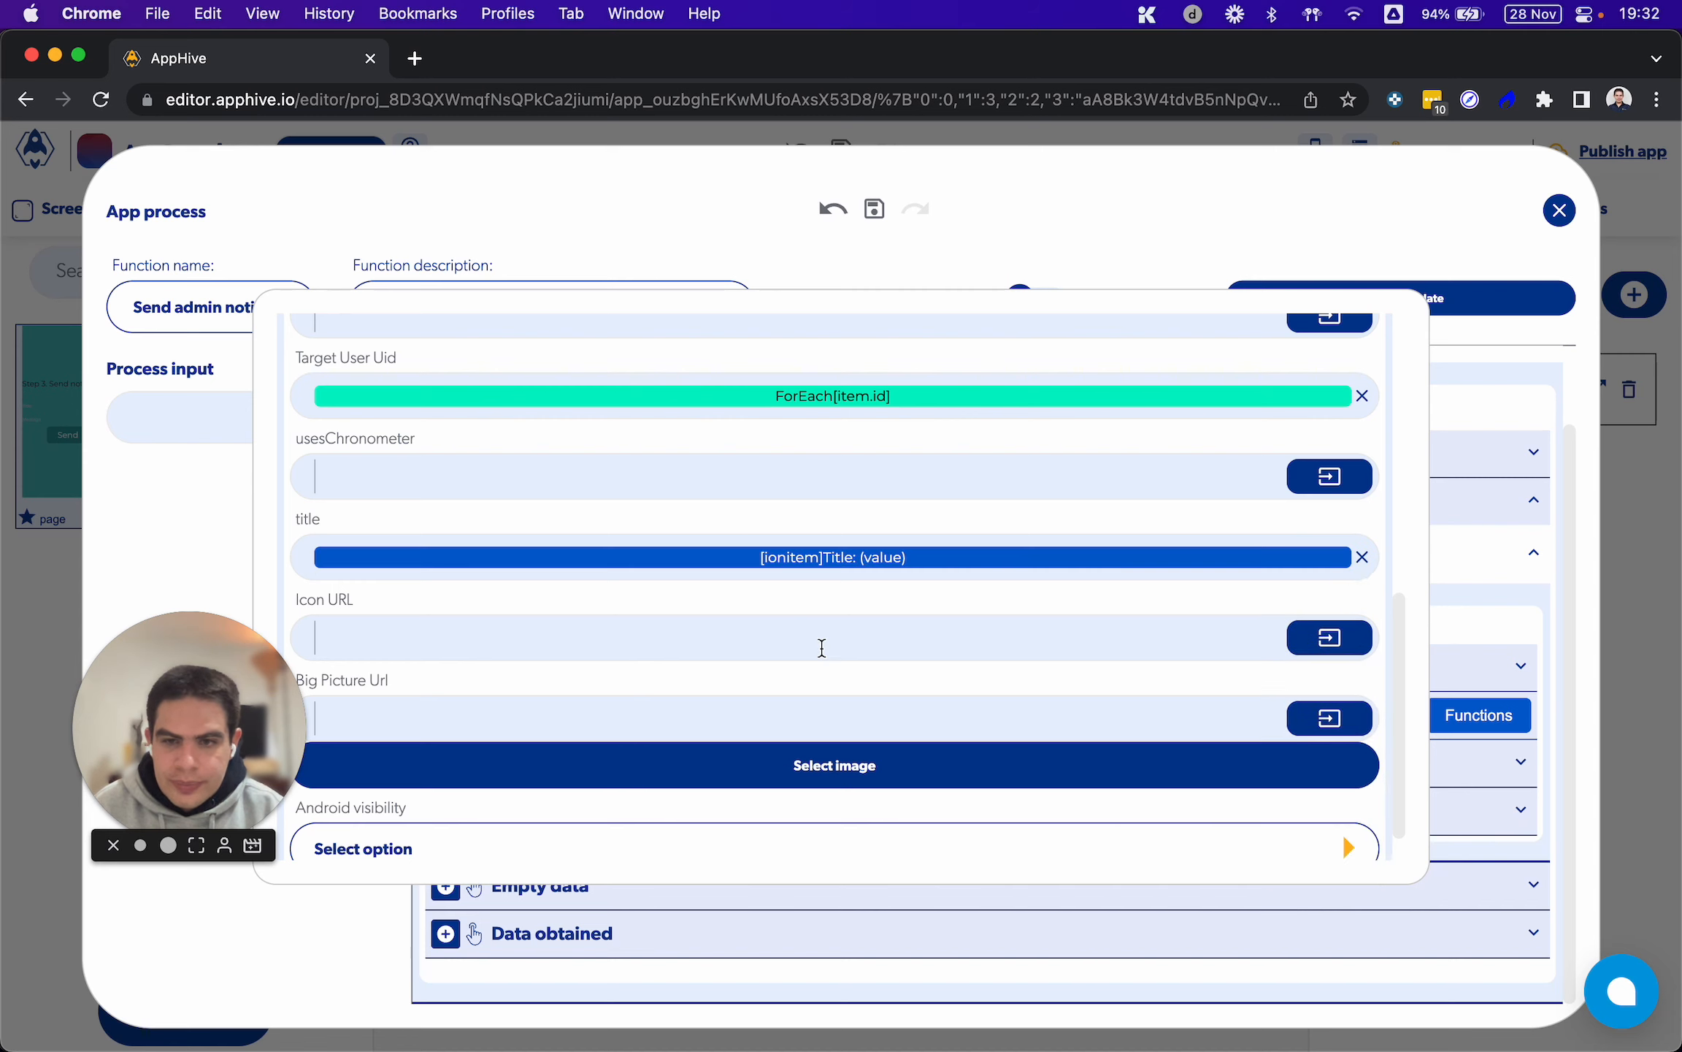
# Set the Android visibility of Send Push to Public
pyautogui.scroll(-1, 832, 697)
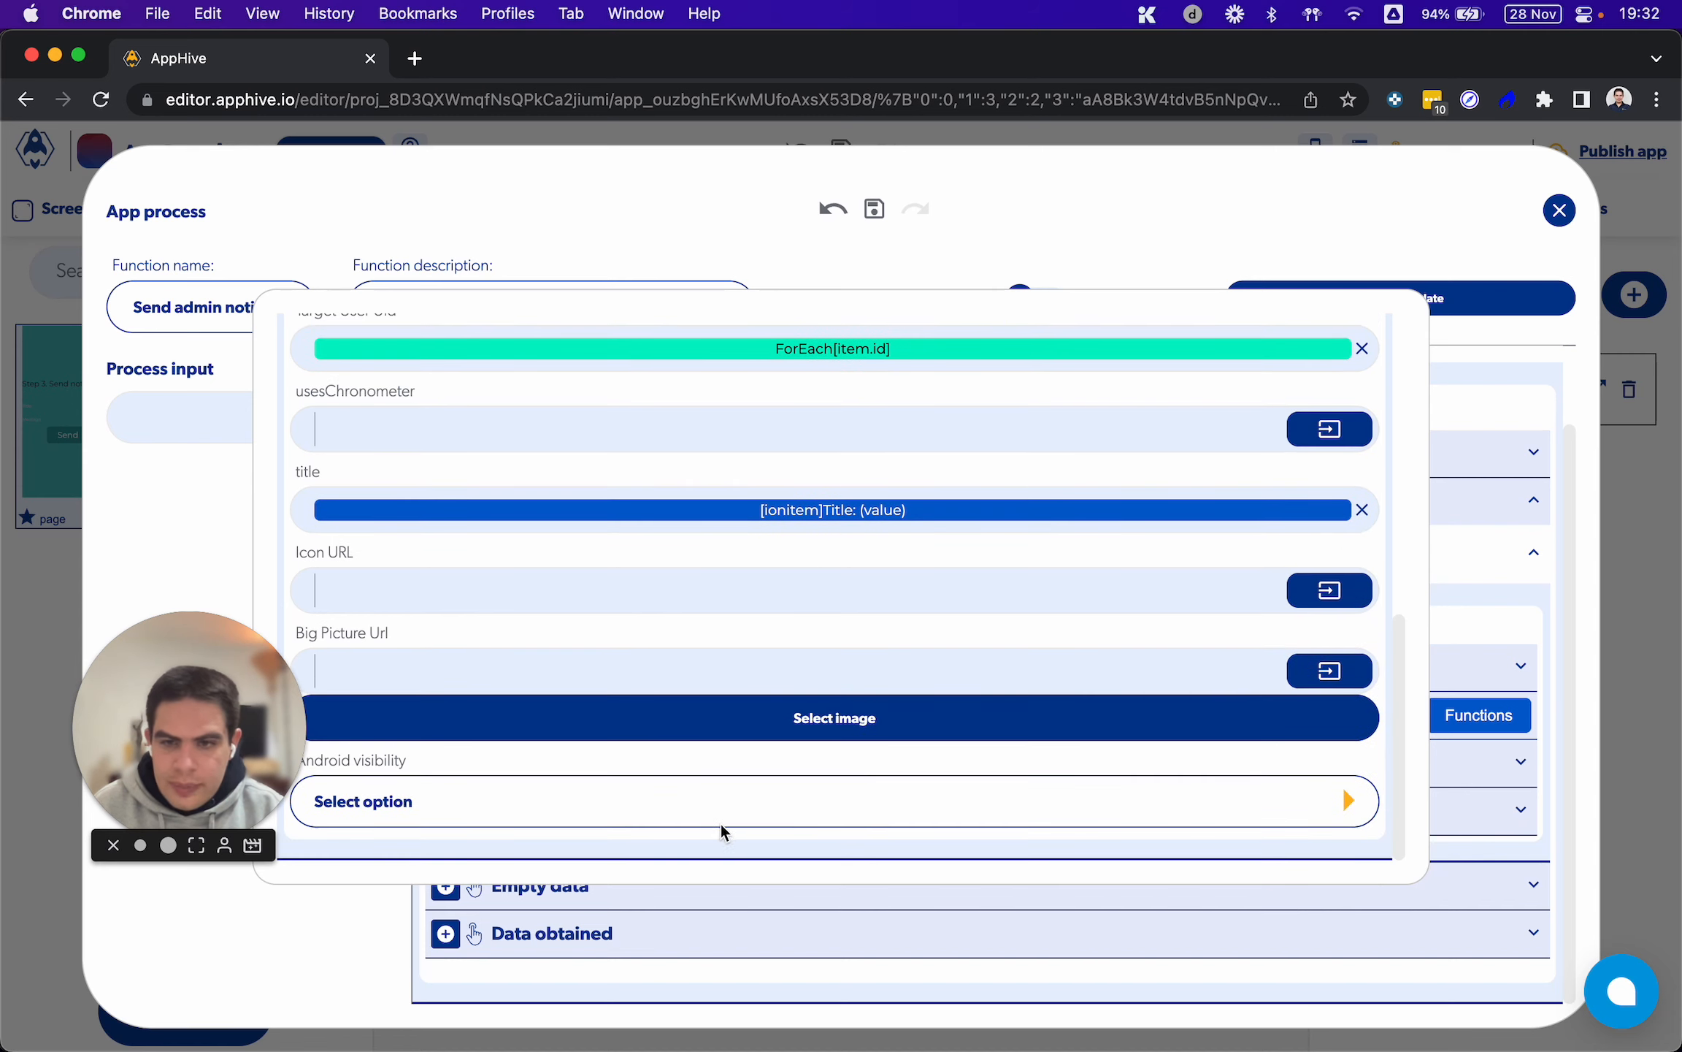
pyautogui.click(706, 803)
pyautogui.scroll(-2, 691, 808)
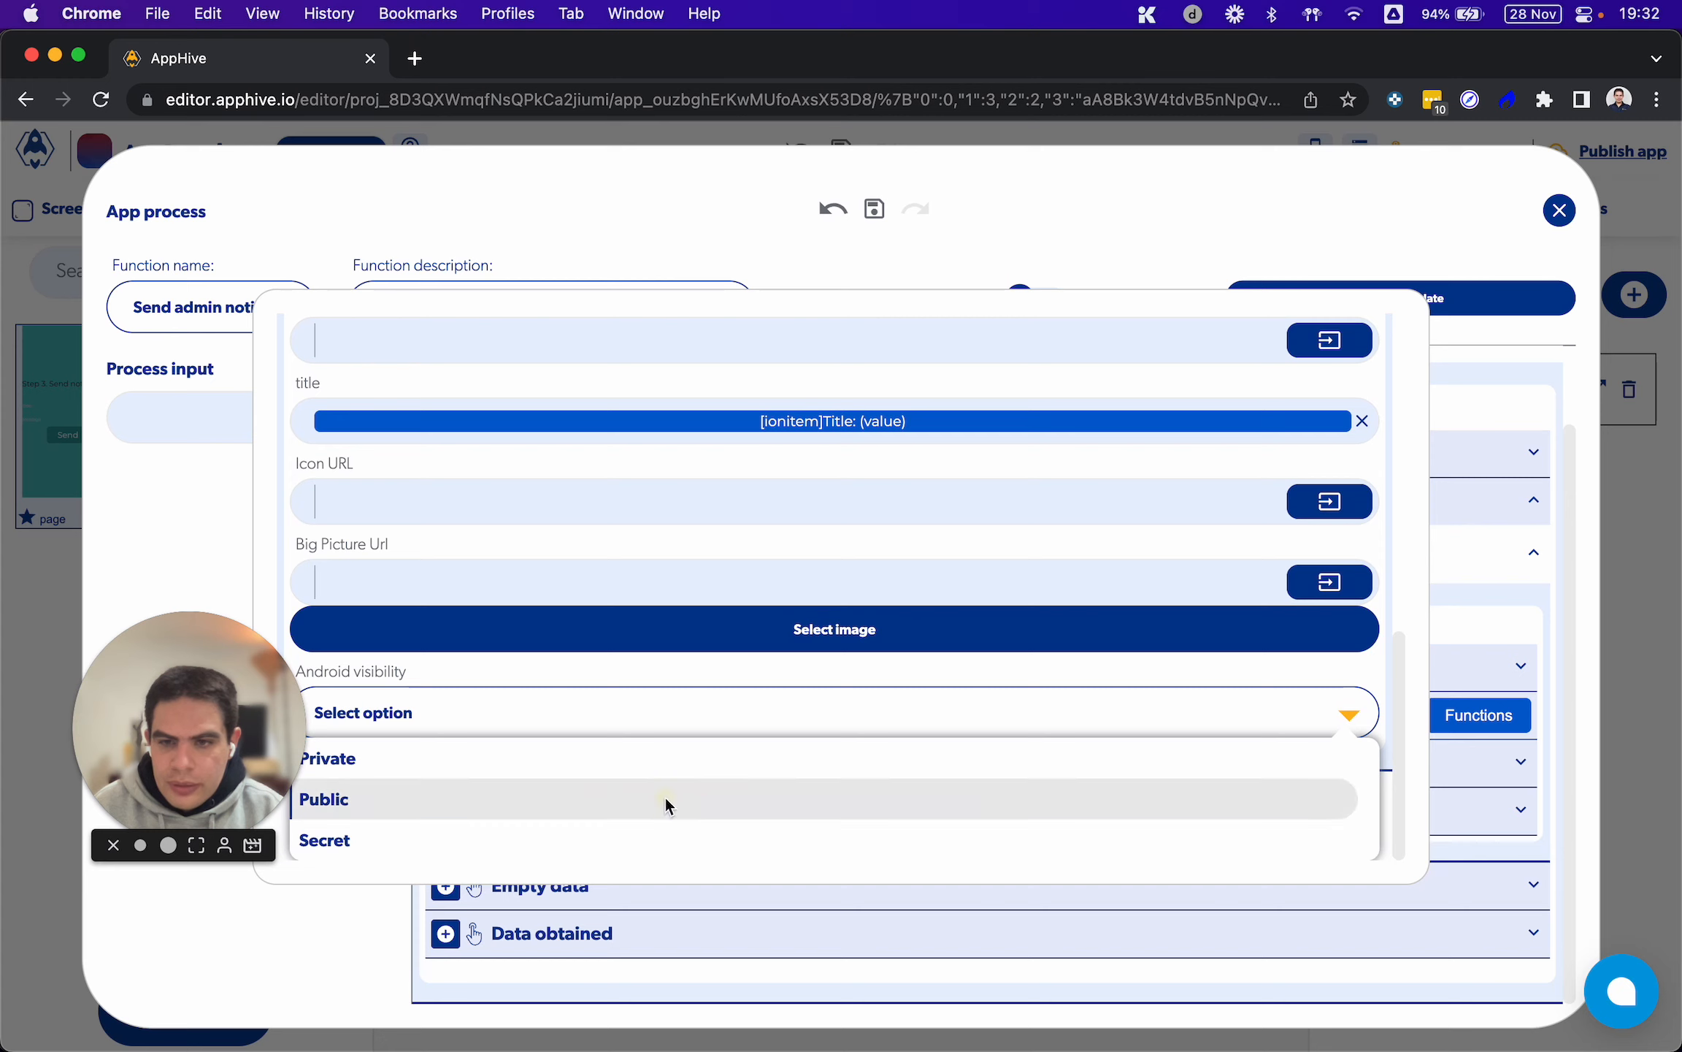
pyautogui.click(665, 798)
# Add an onComputeCallback function to the Notification sent callback of Send Push
pyautogui.scroll(10, 740, 614)
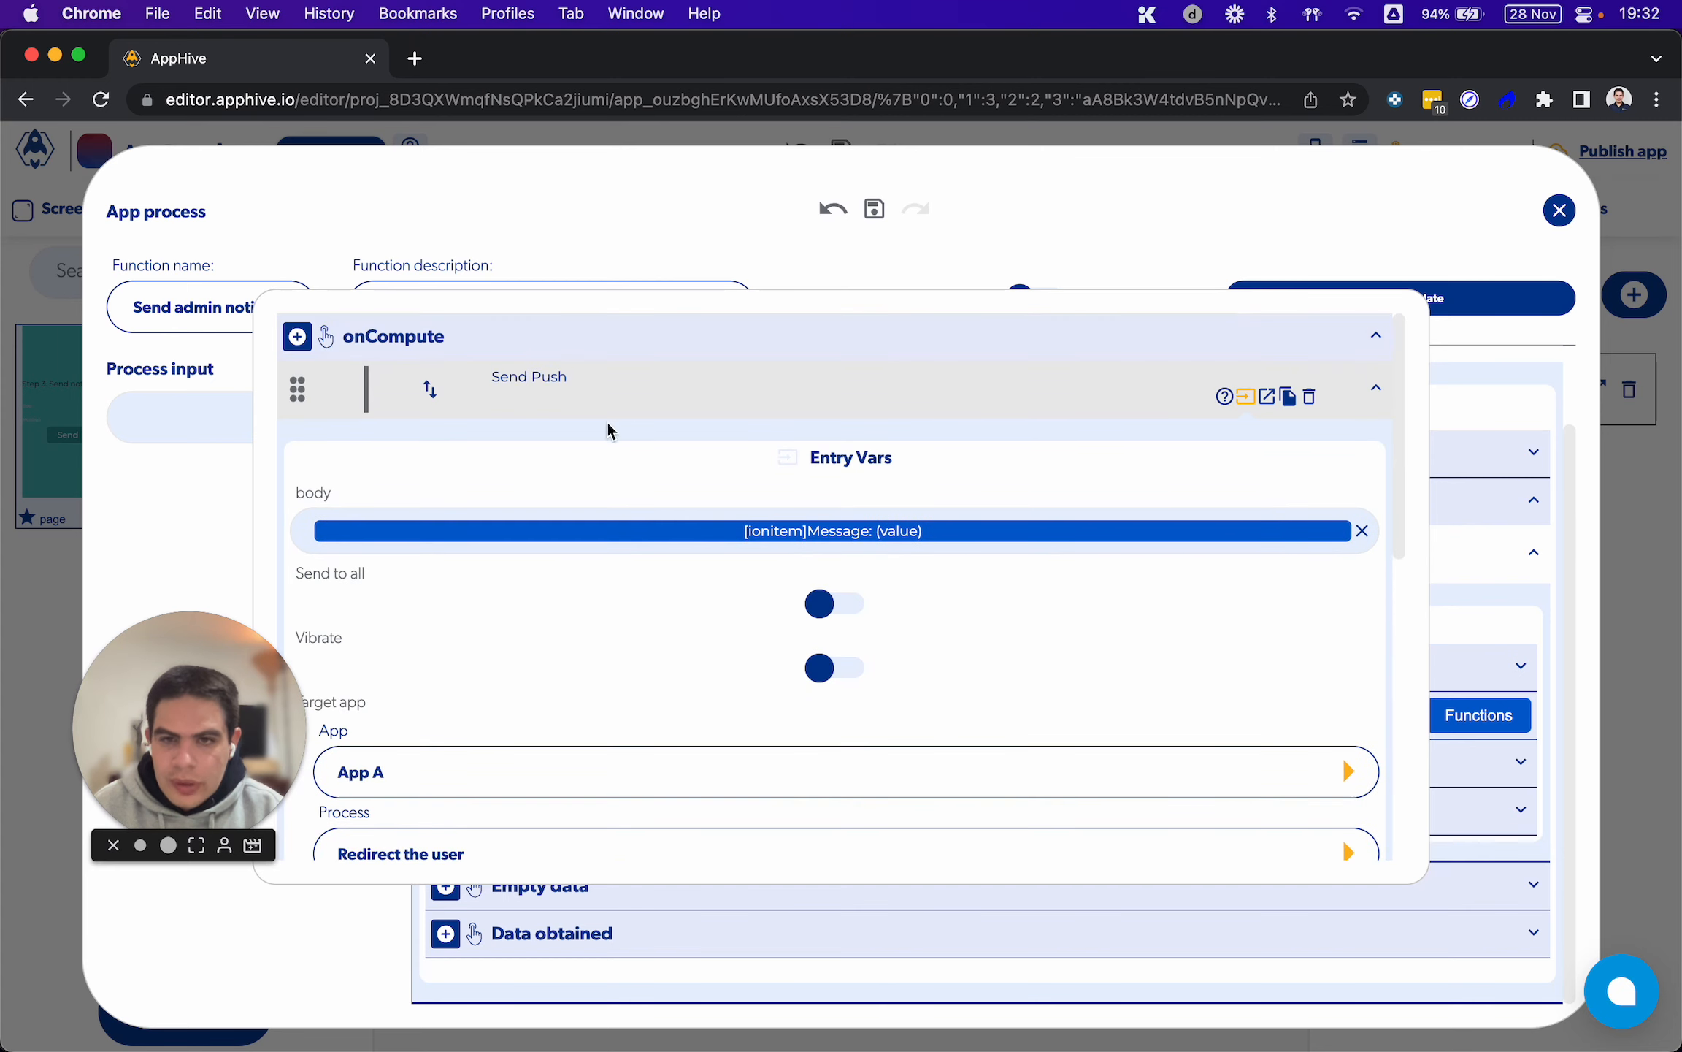
pyautogui.click(1267, 400)
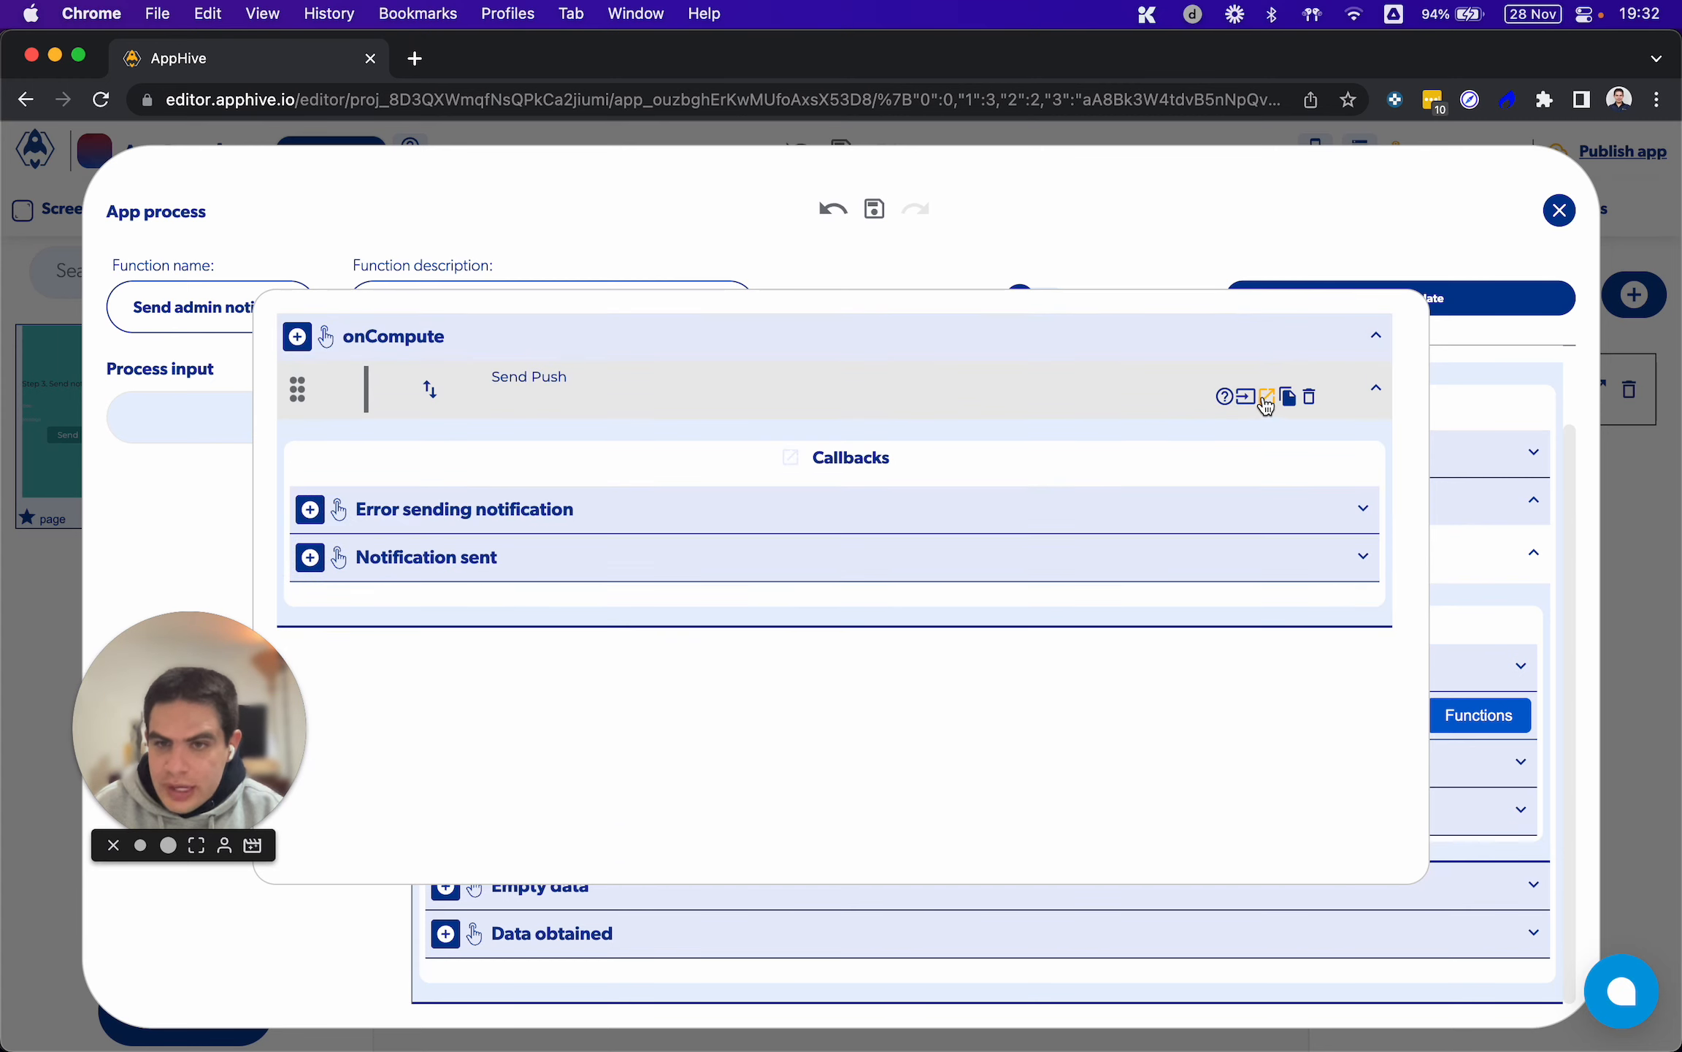
pyautogui.click(310, 558)
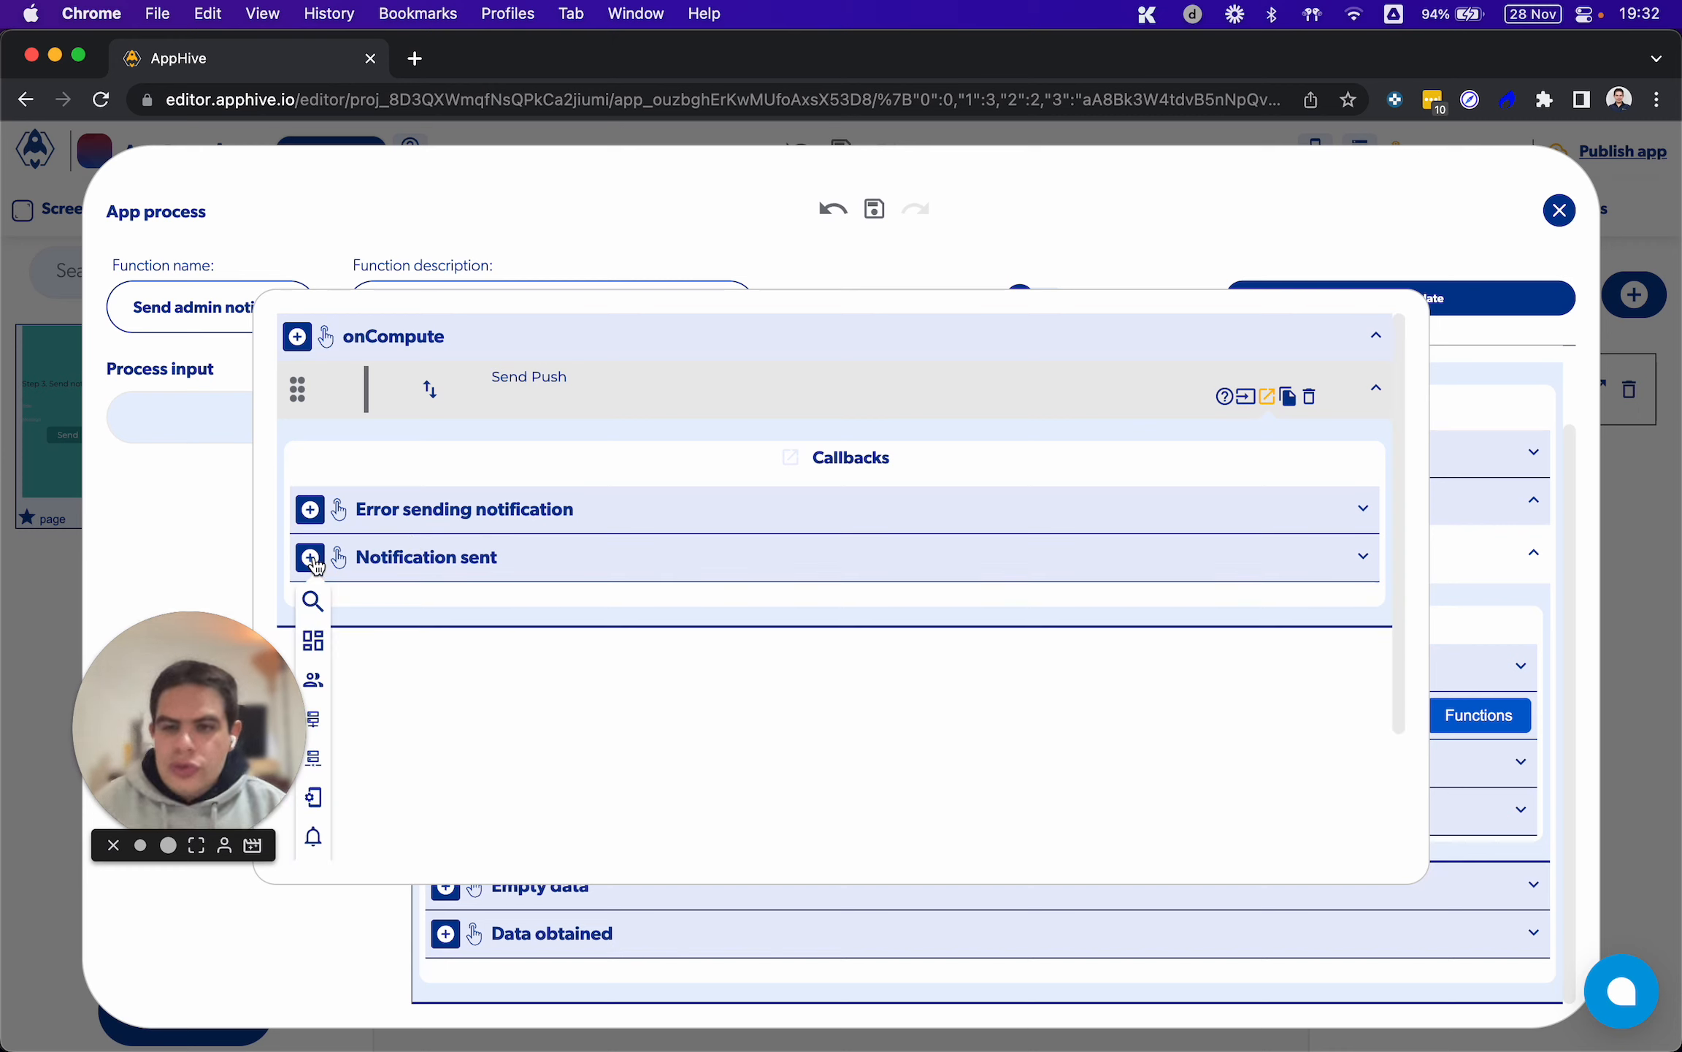
pyautogui.scroll(-5, 316, 566)
pyautogui.moveTo(314, 836)
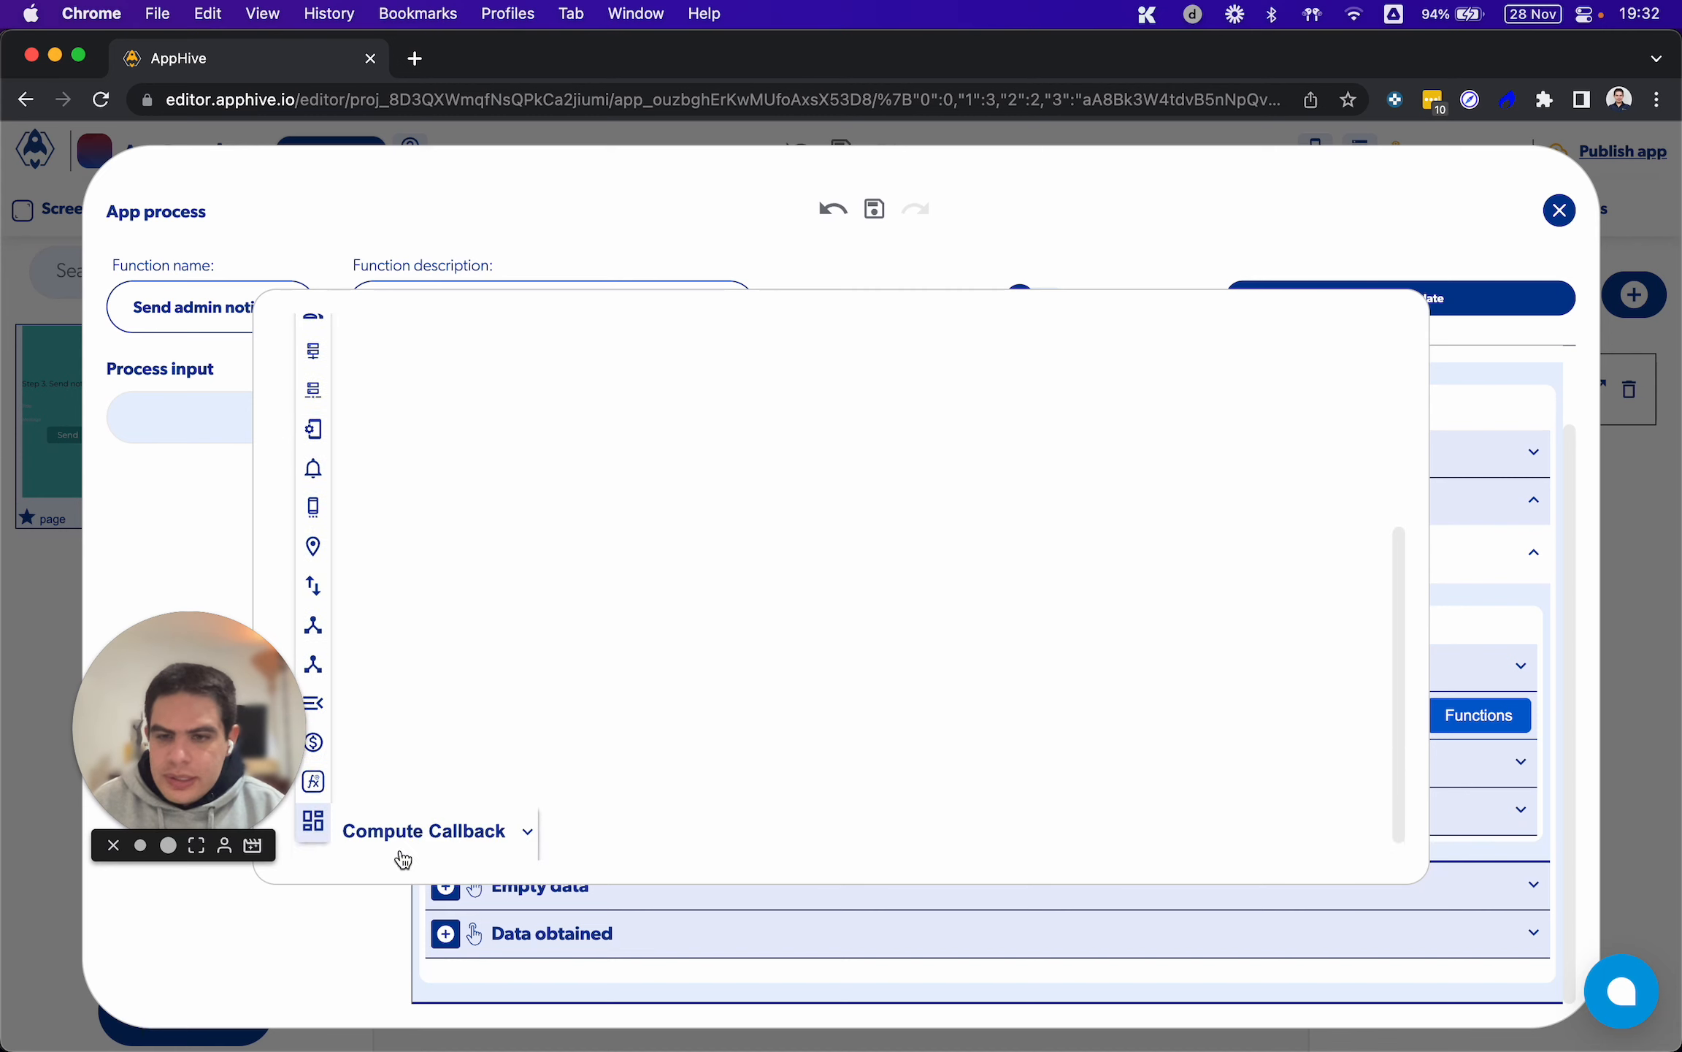
pyautogui.scroll(-1, 403, 860)
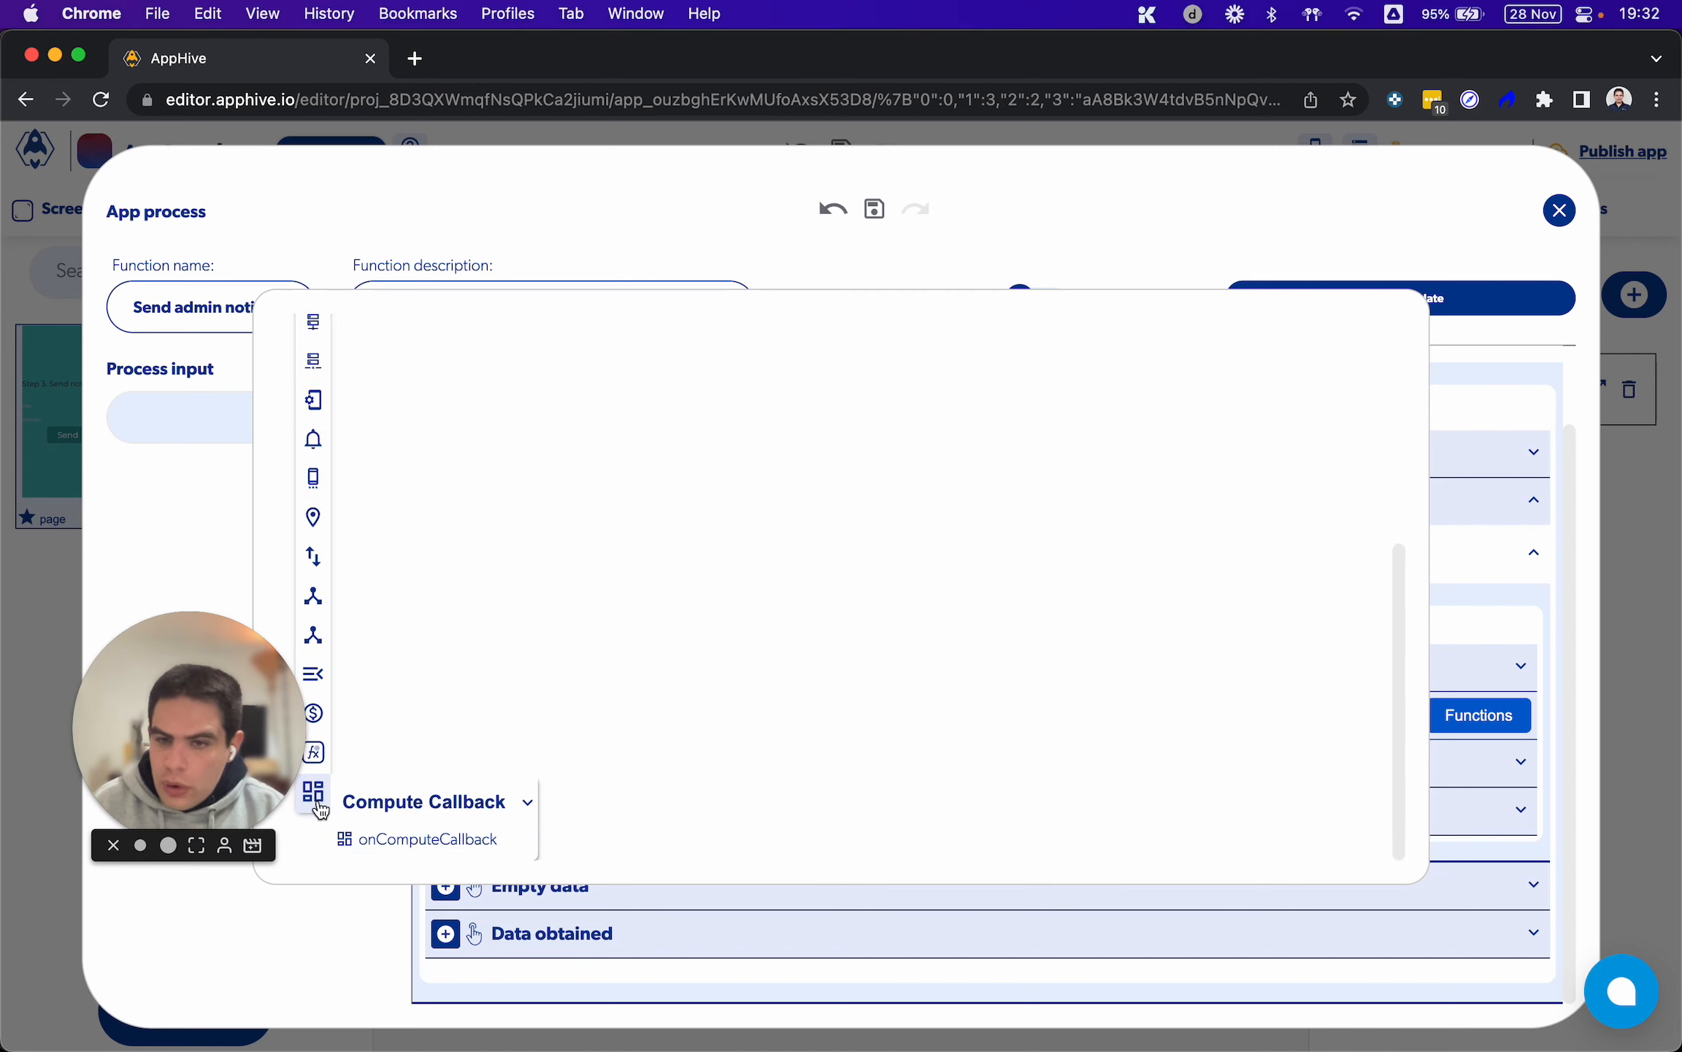
pyautogui.click(433, 840)
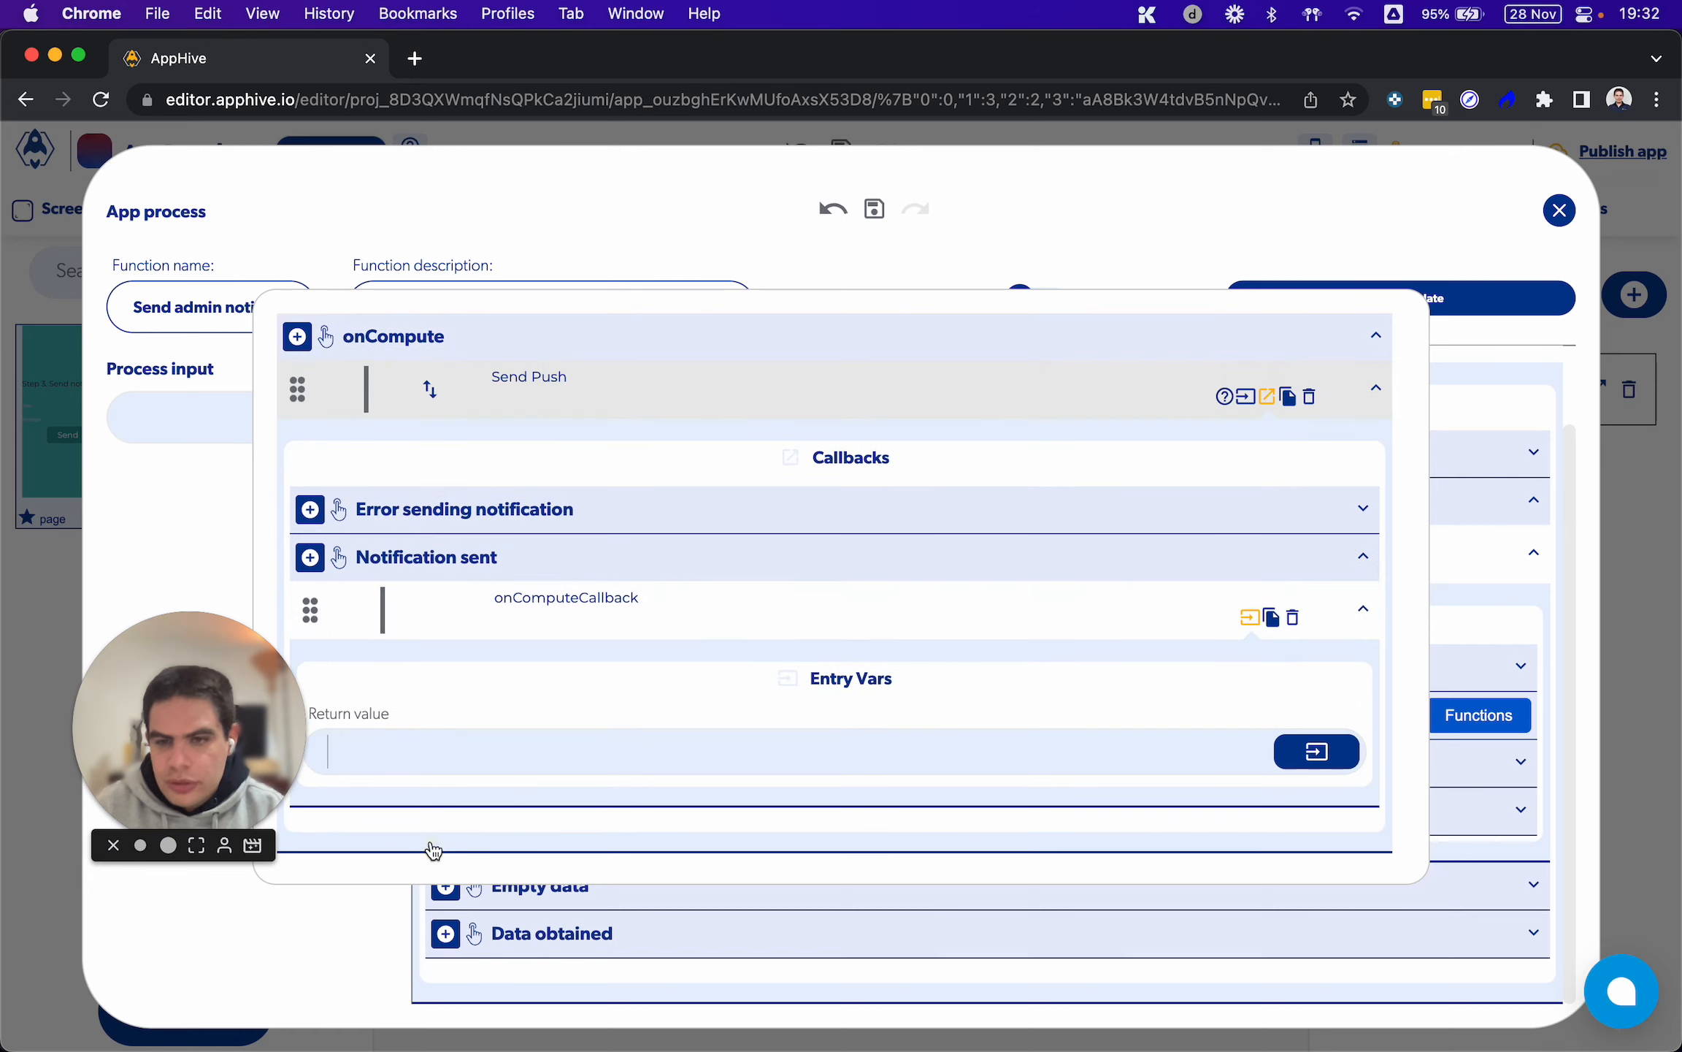
# Copy the onComputeCallback function into the Error sending notification callback of Send Push and close the iteration functions
pyautogui.click(1272, 617)
pyautogui.click(349, 561)
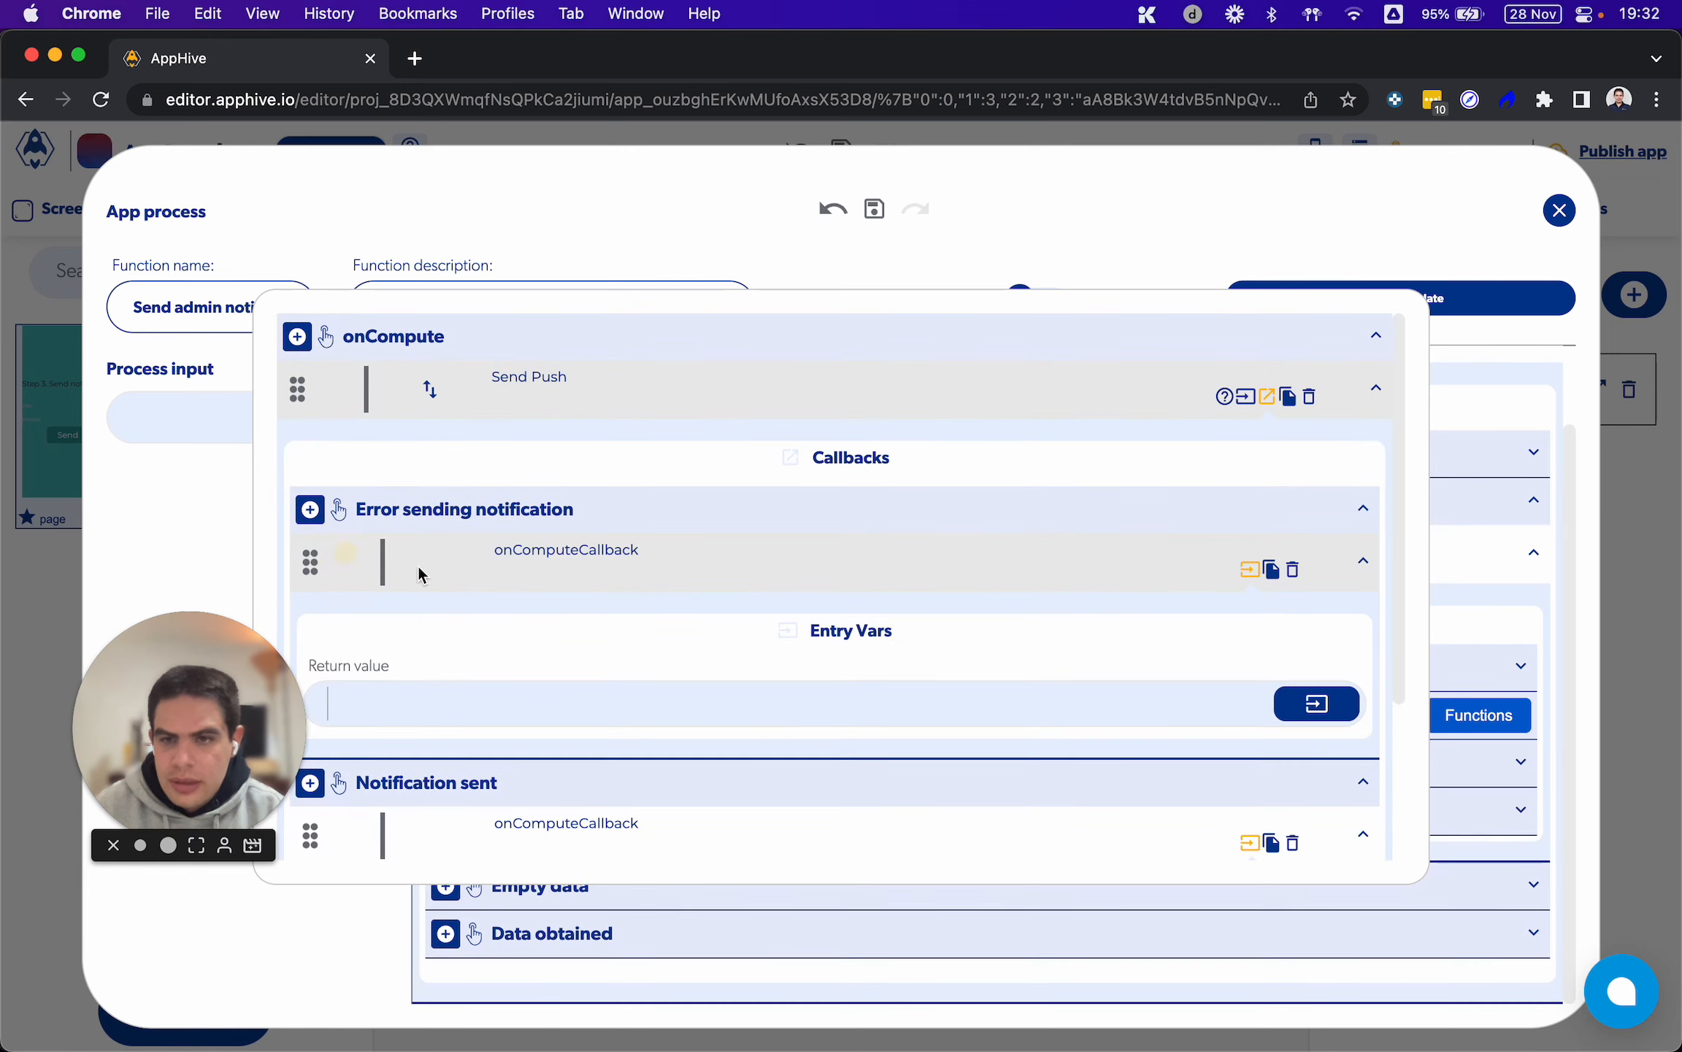
pyautogui.scroll(-1, 541, 603)
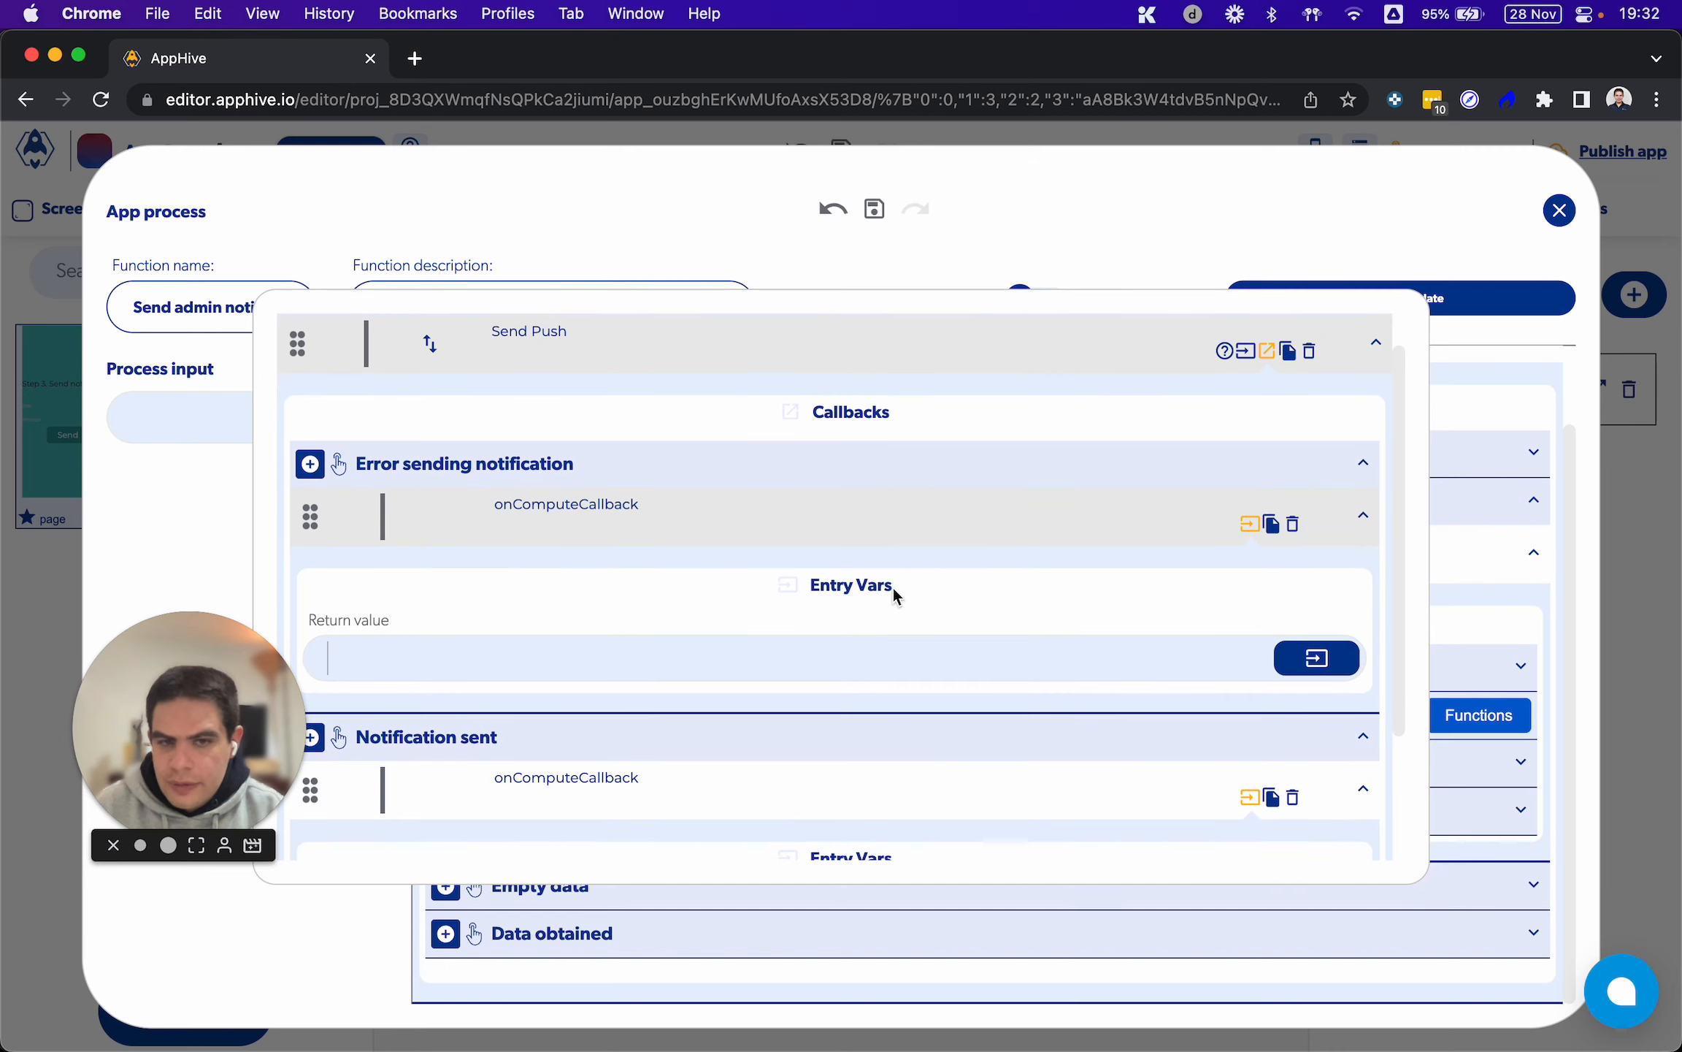
pyautogui.scroll(-2, 1192, 645)
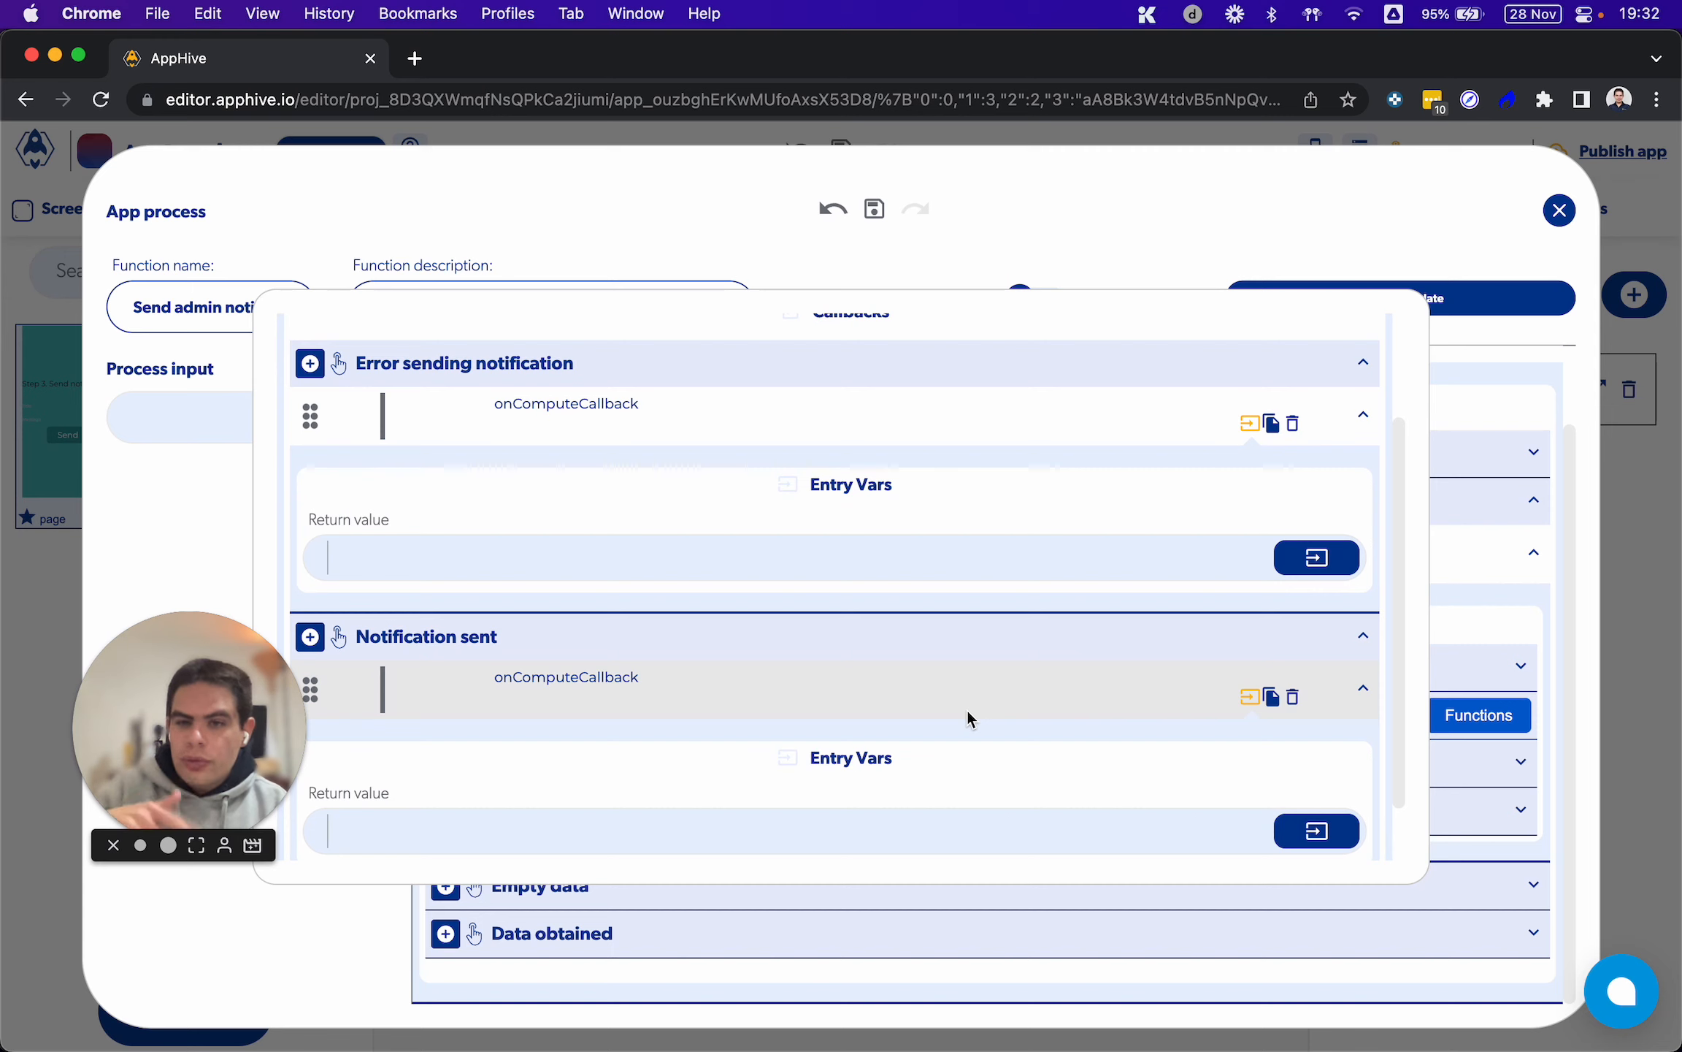
pyautogui.click(1436, 621)
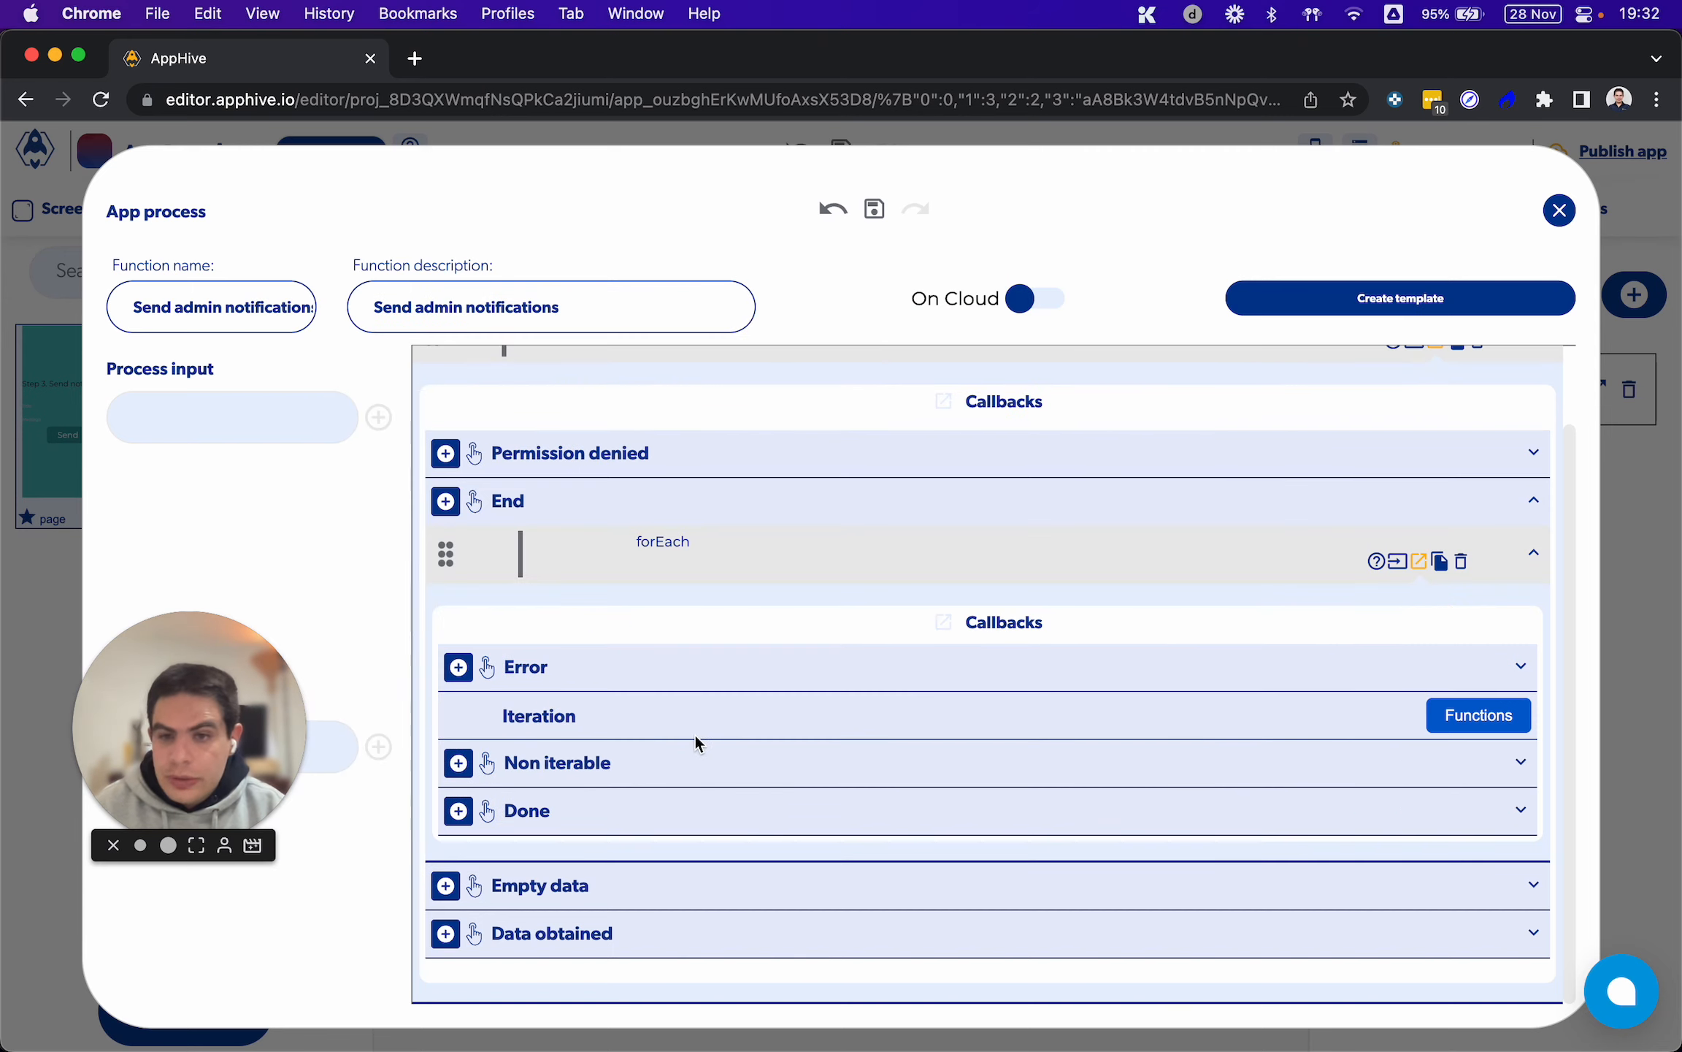
# Add a Send Alert function titled "Notifications sent" to the Done callback of forEach
pyautogui.click(459, 811)
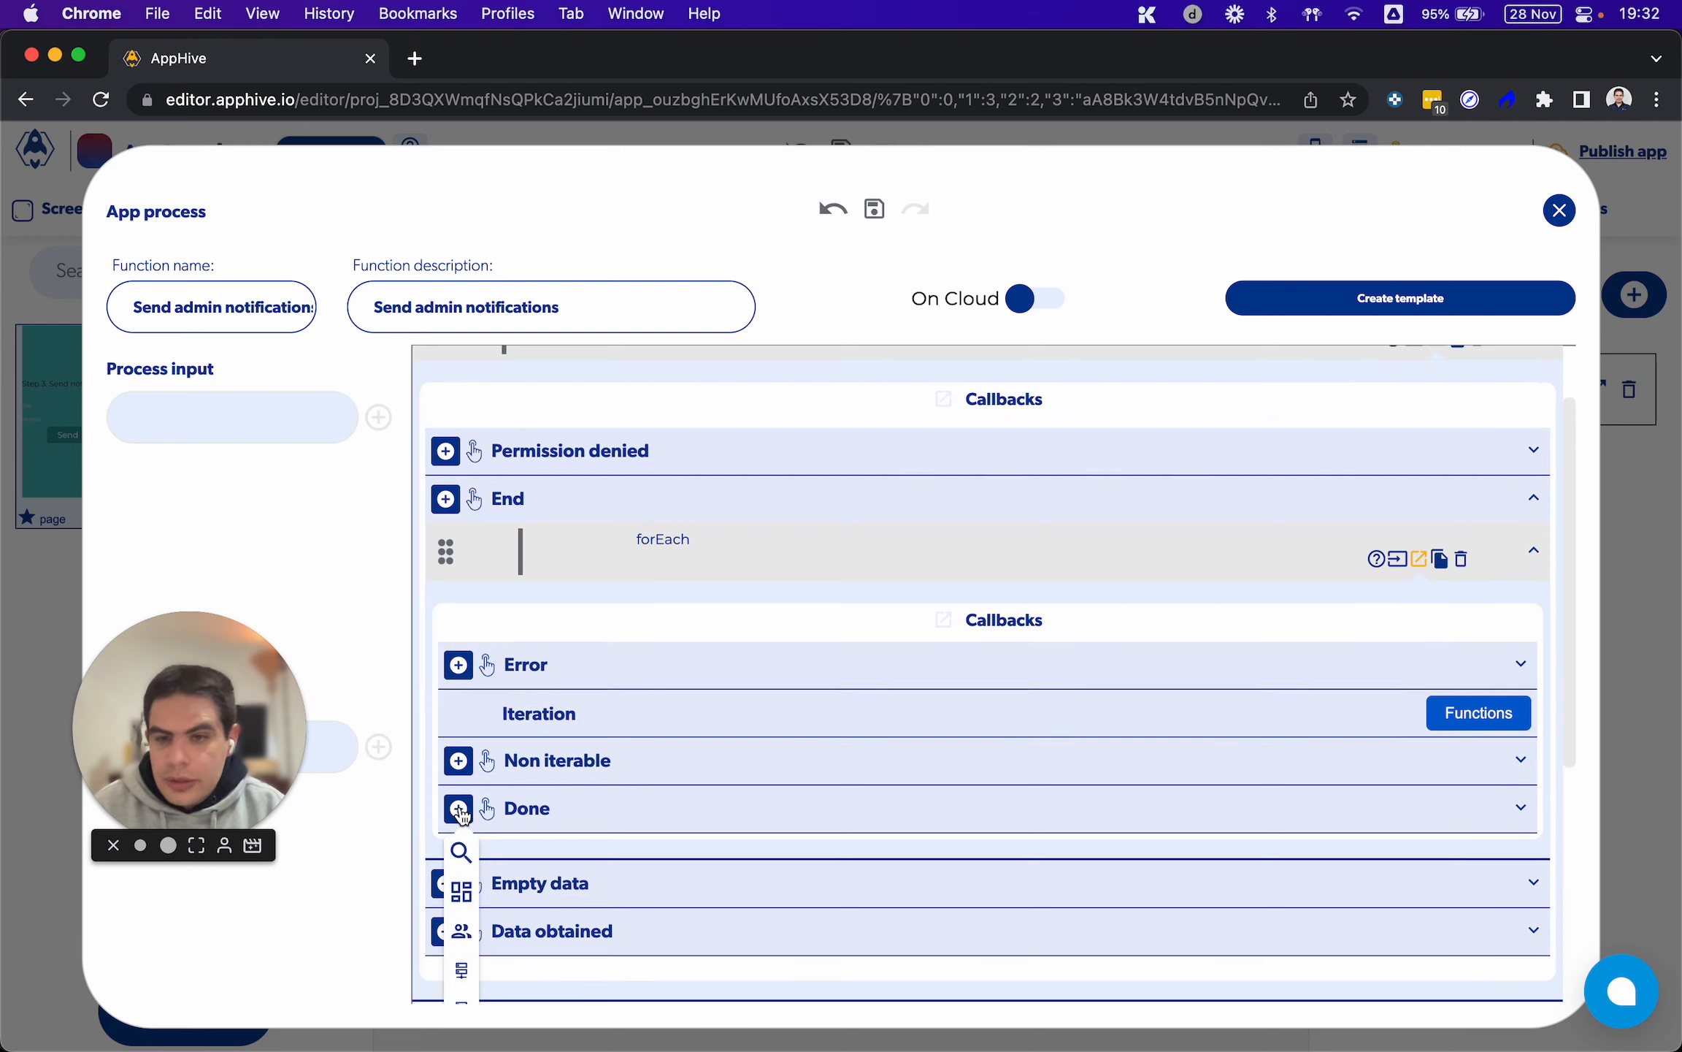
pyautogui.moveTo(462, 836)
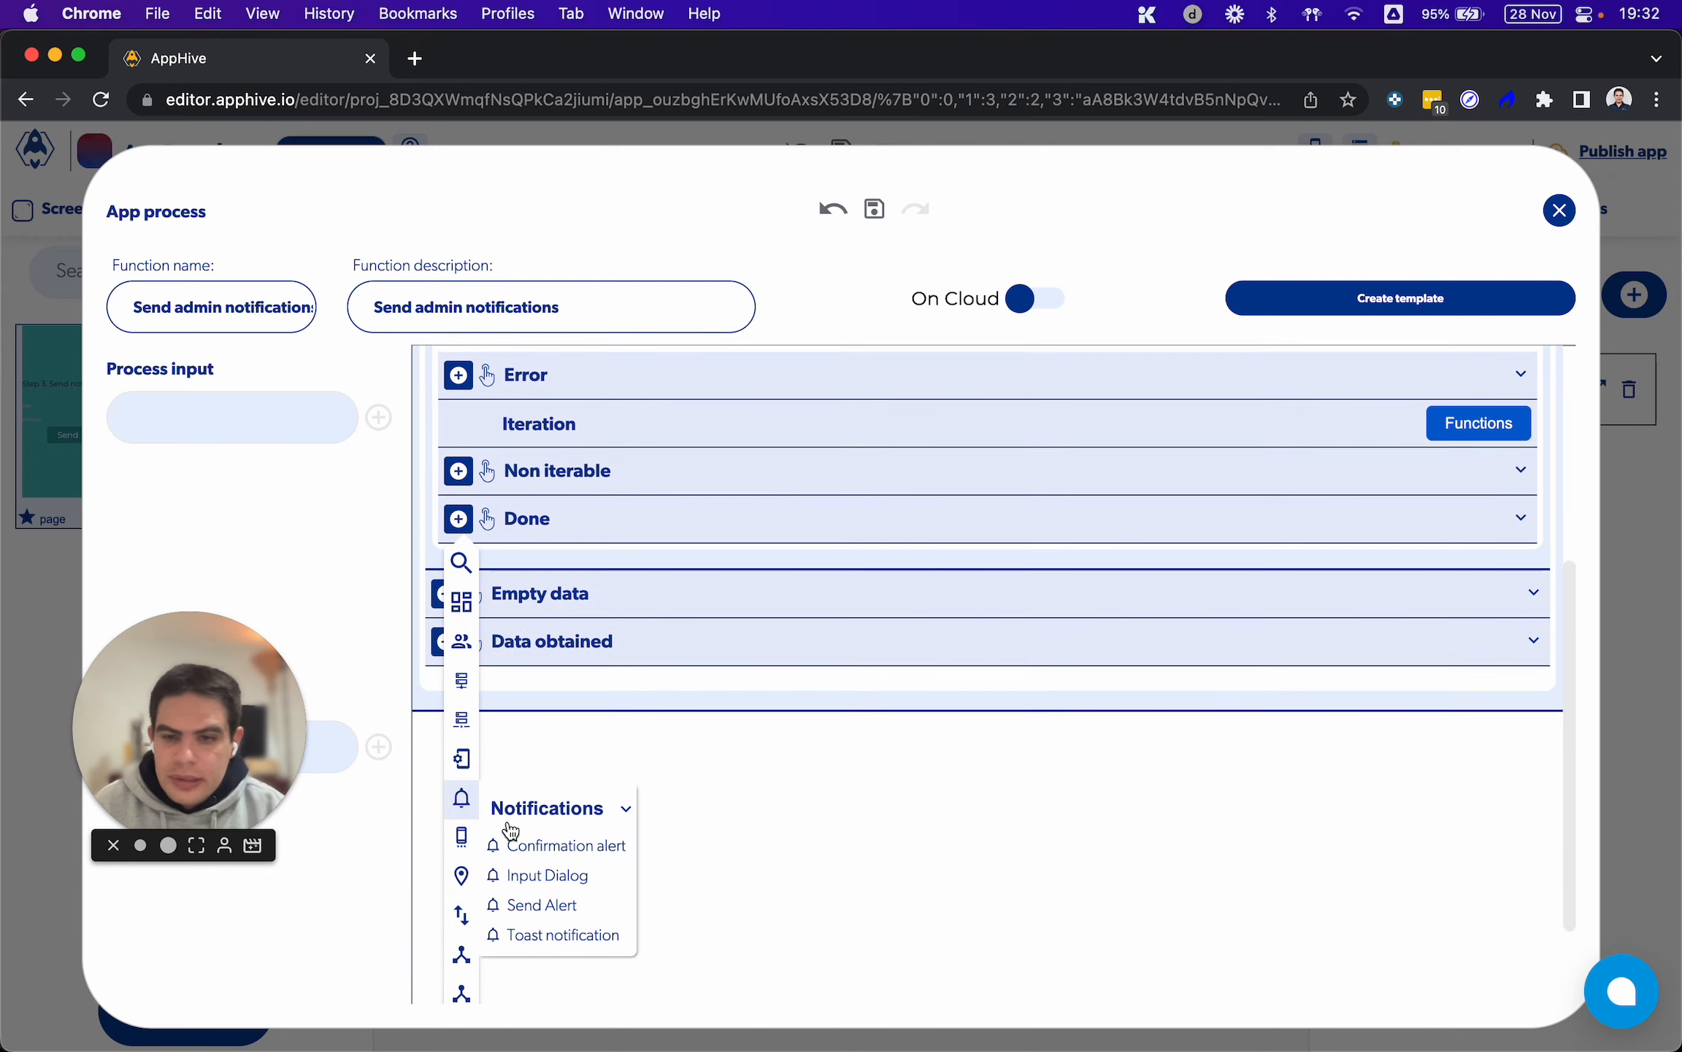
pyautogui.click(550, 905)
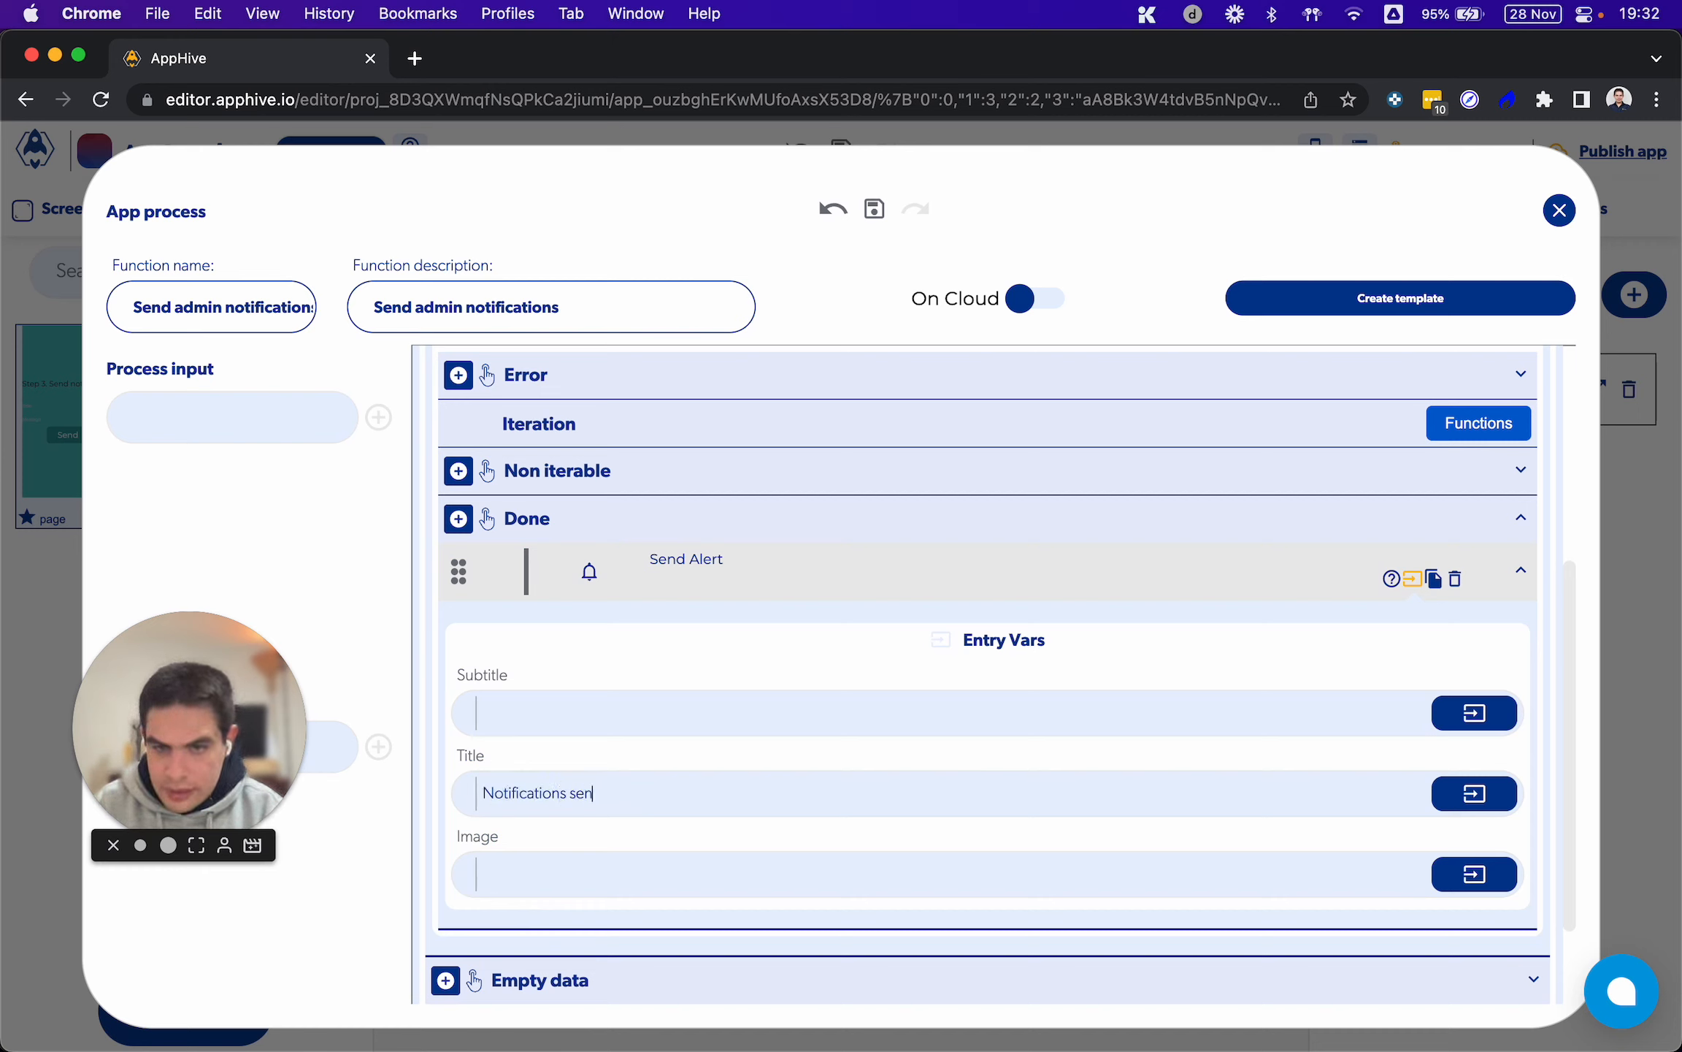
pyautogui.write('t')
pyautogui.click(685, 752)
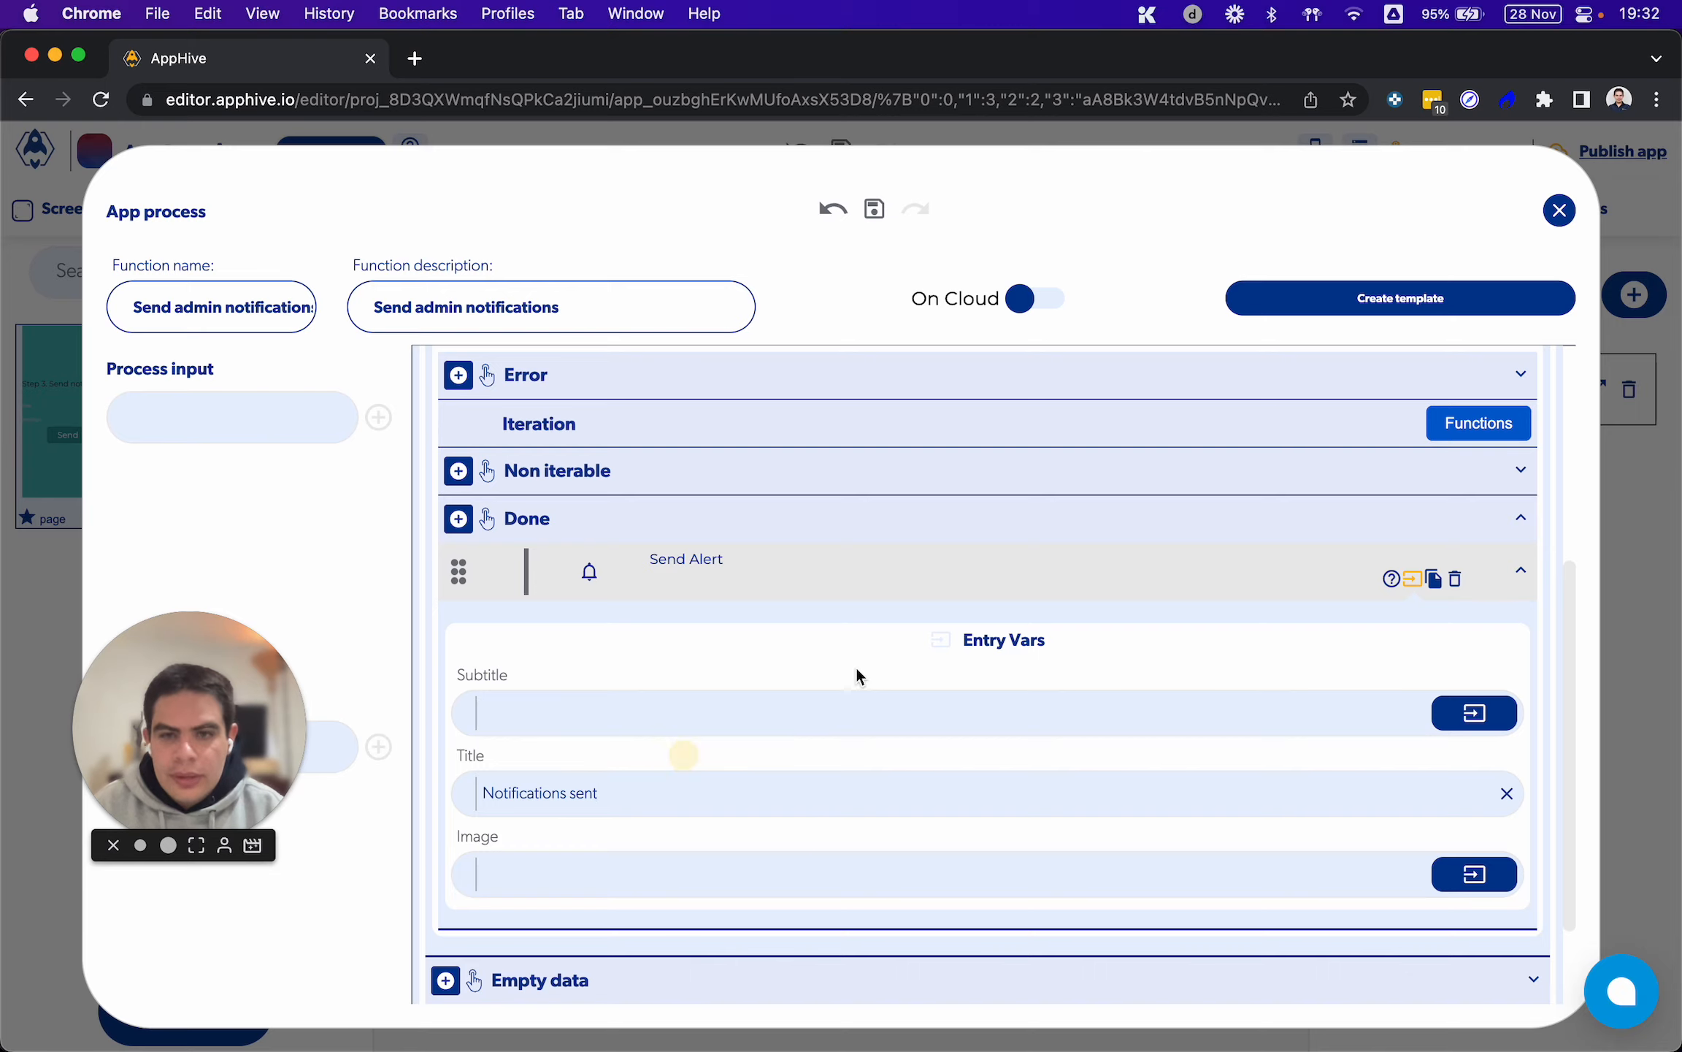
# Review the entry variables and callbacks of Get database data, and close the Send admin notifications process
pyautogui.scroll(5, 963, 634)
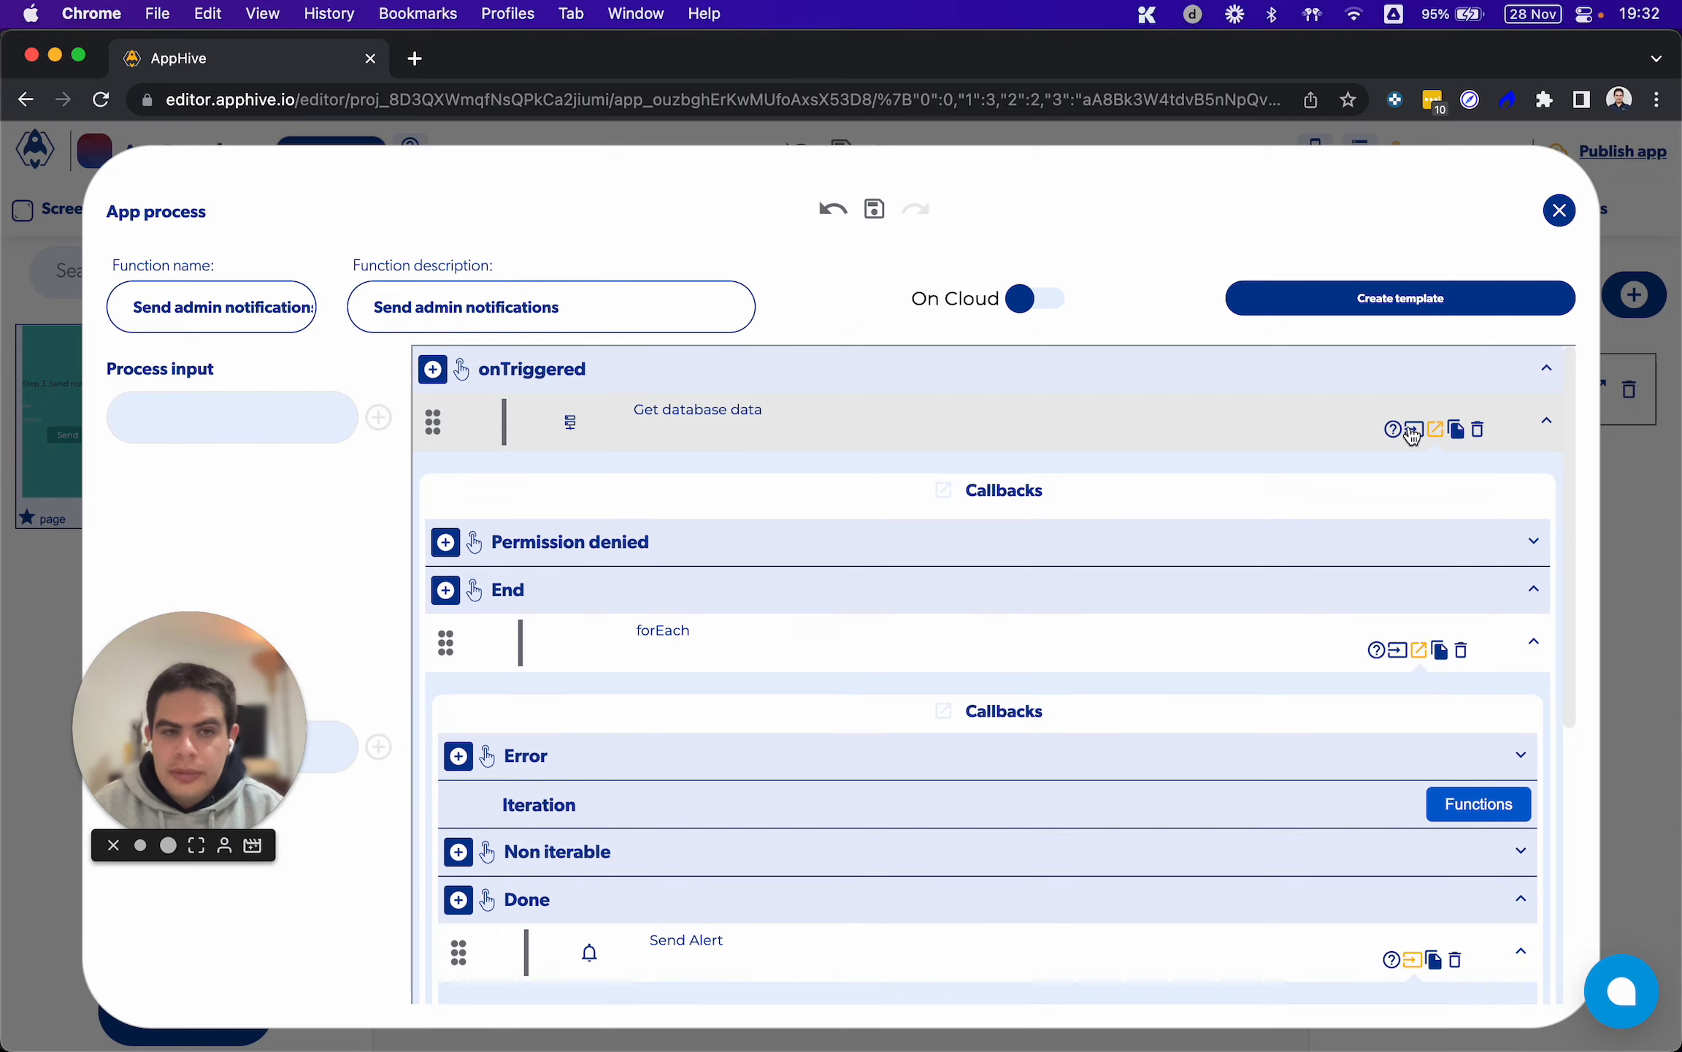
pyautogui.click(1413, 433)
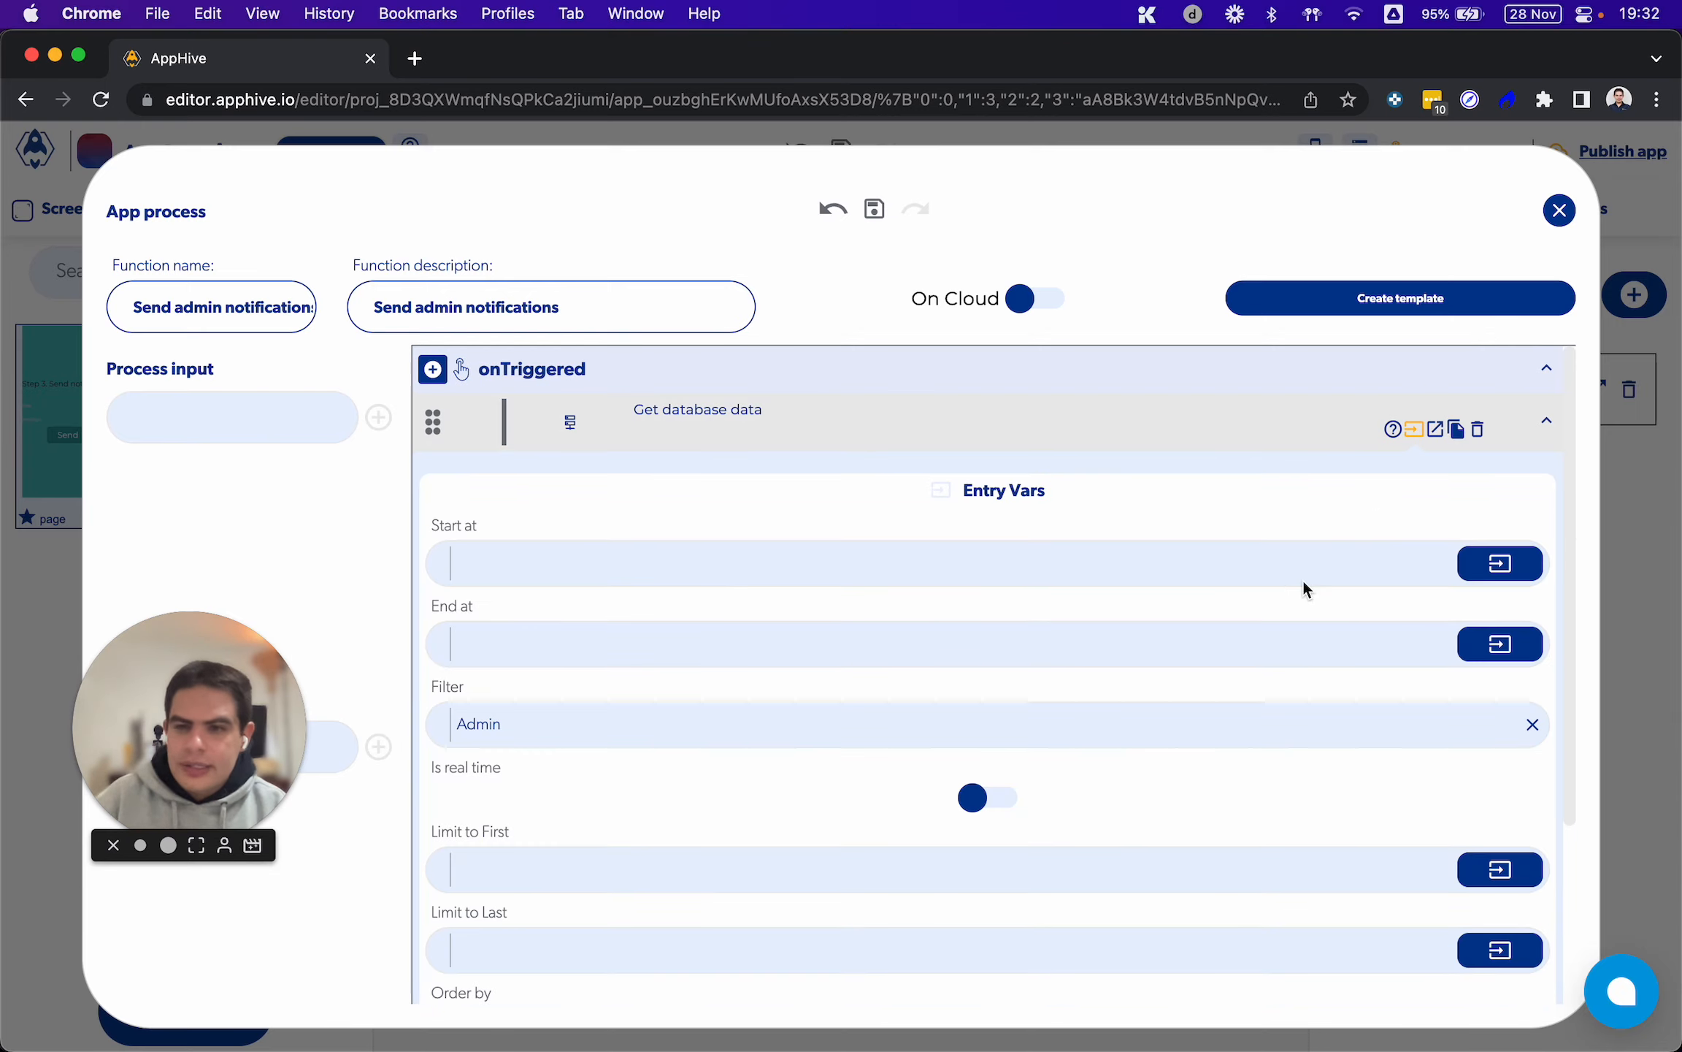
pyautogui.scroll(-5, 1303, 578)
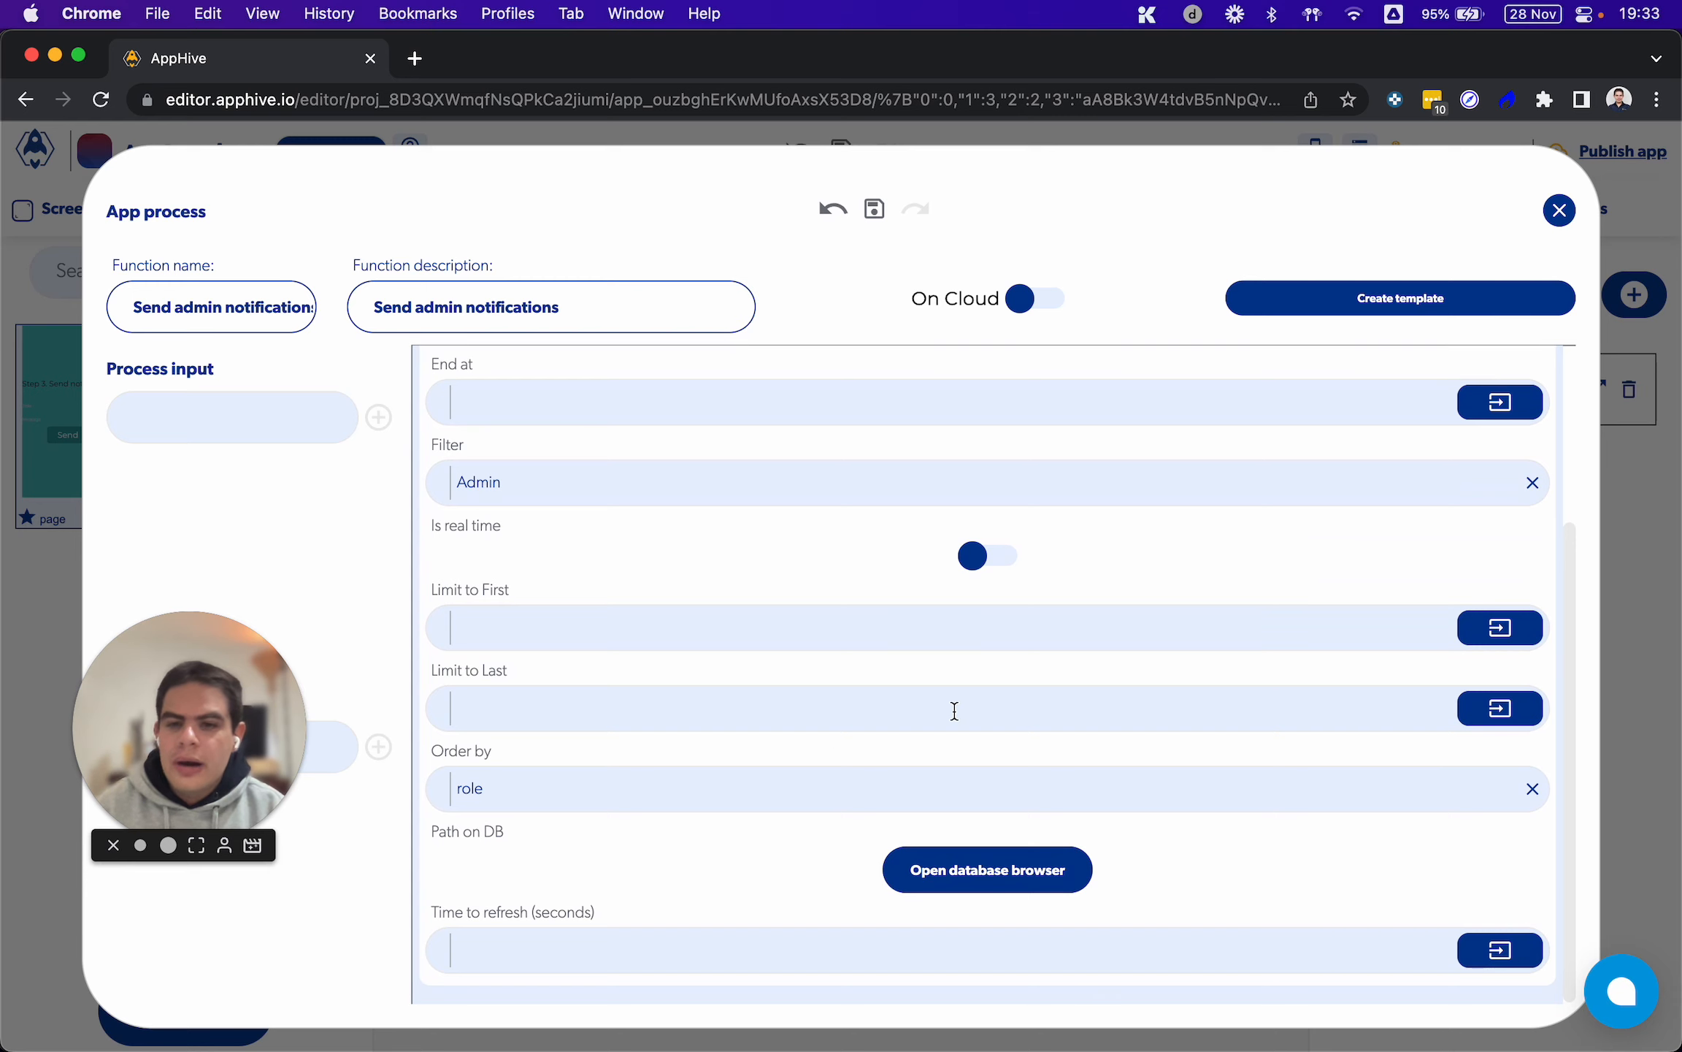
pyautogui.scroll(5, 925, 712)
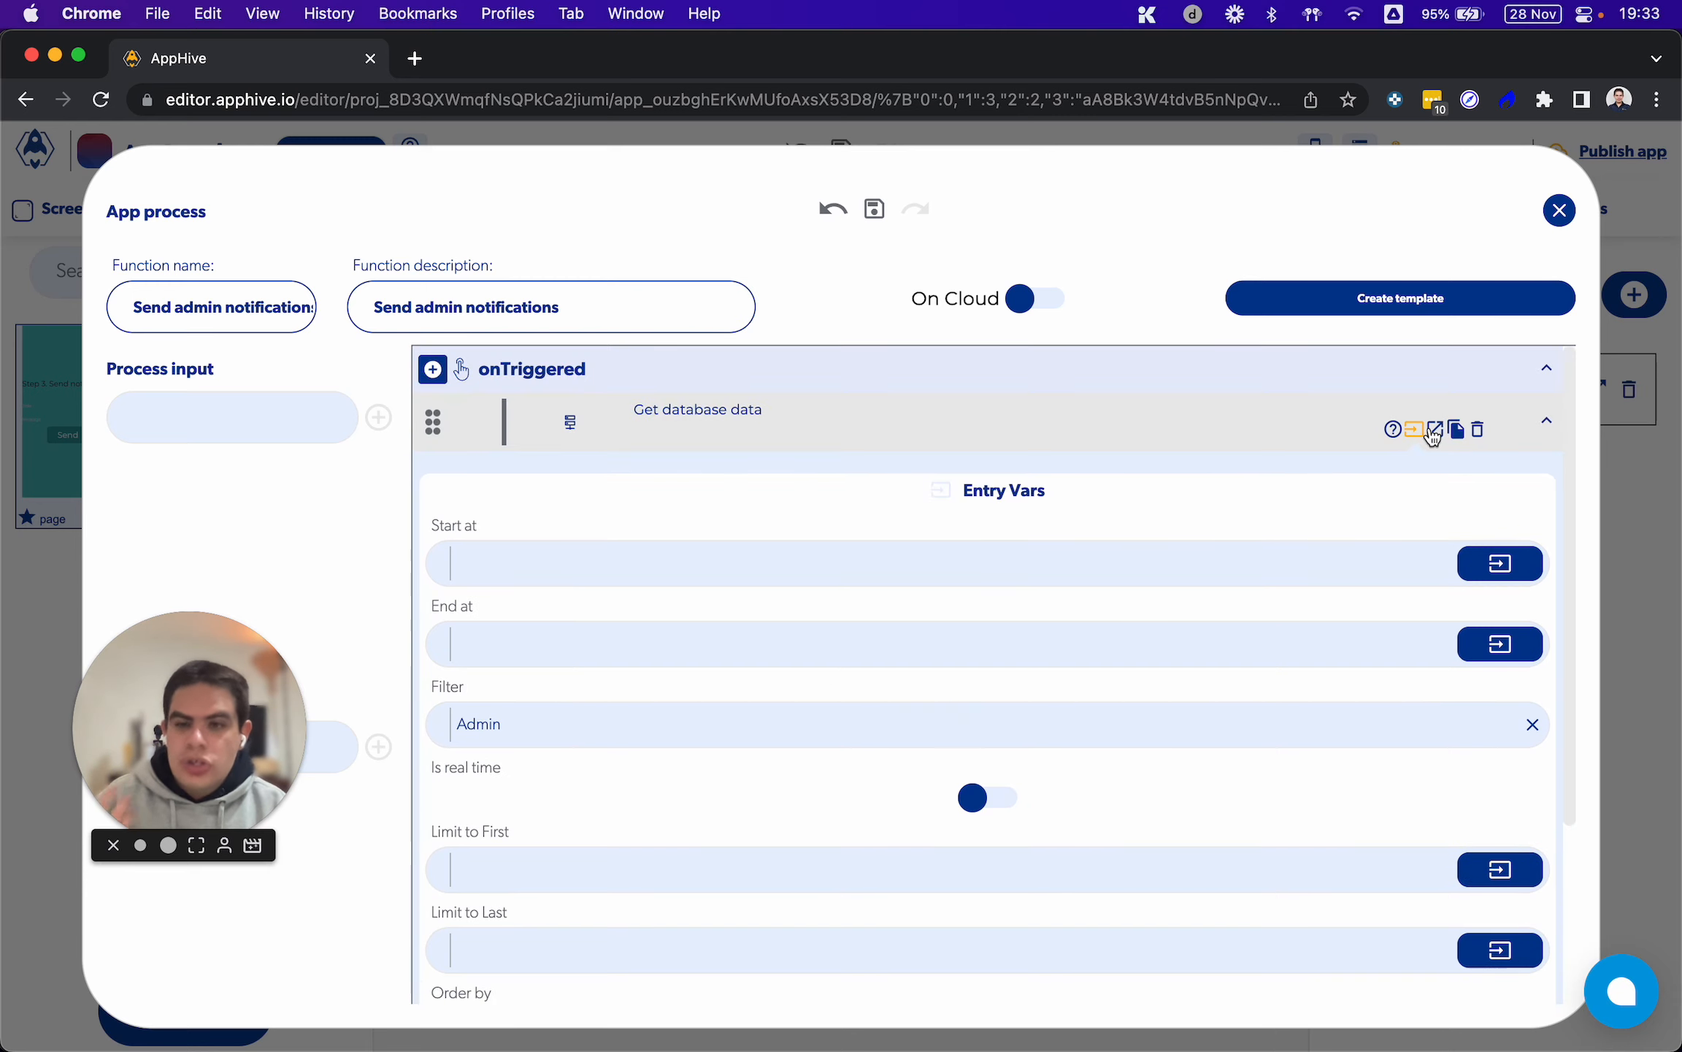
pyautogui.click(1433, 434)
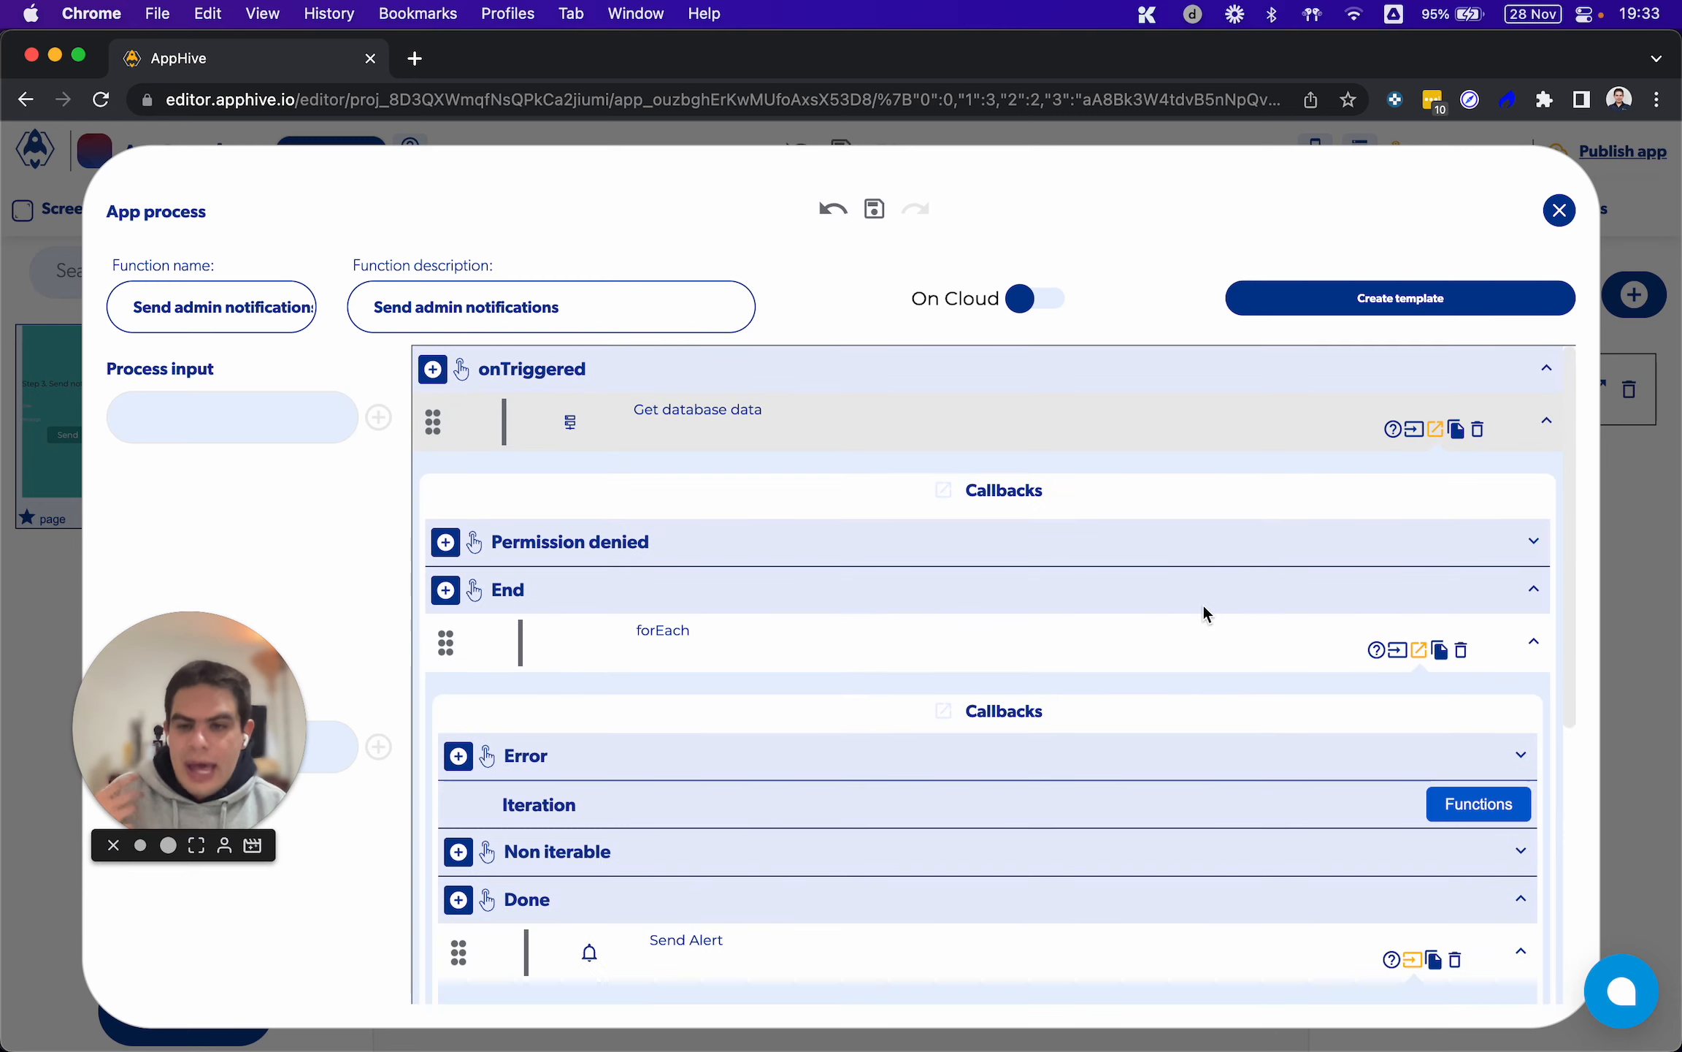
pyautogui.scroll(-1, 1203, 603)
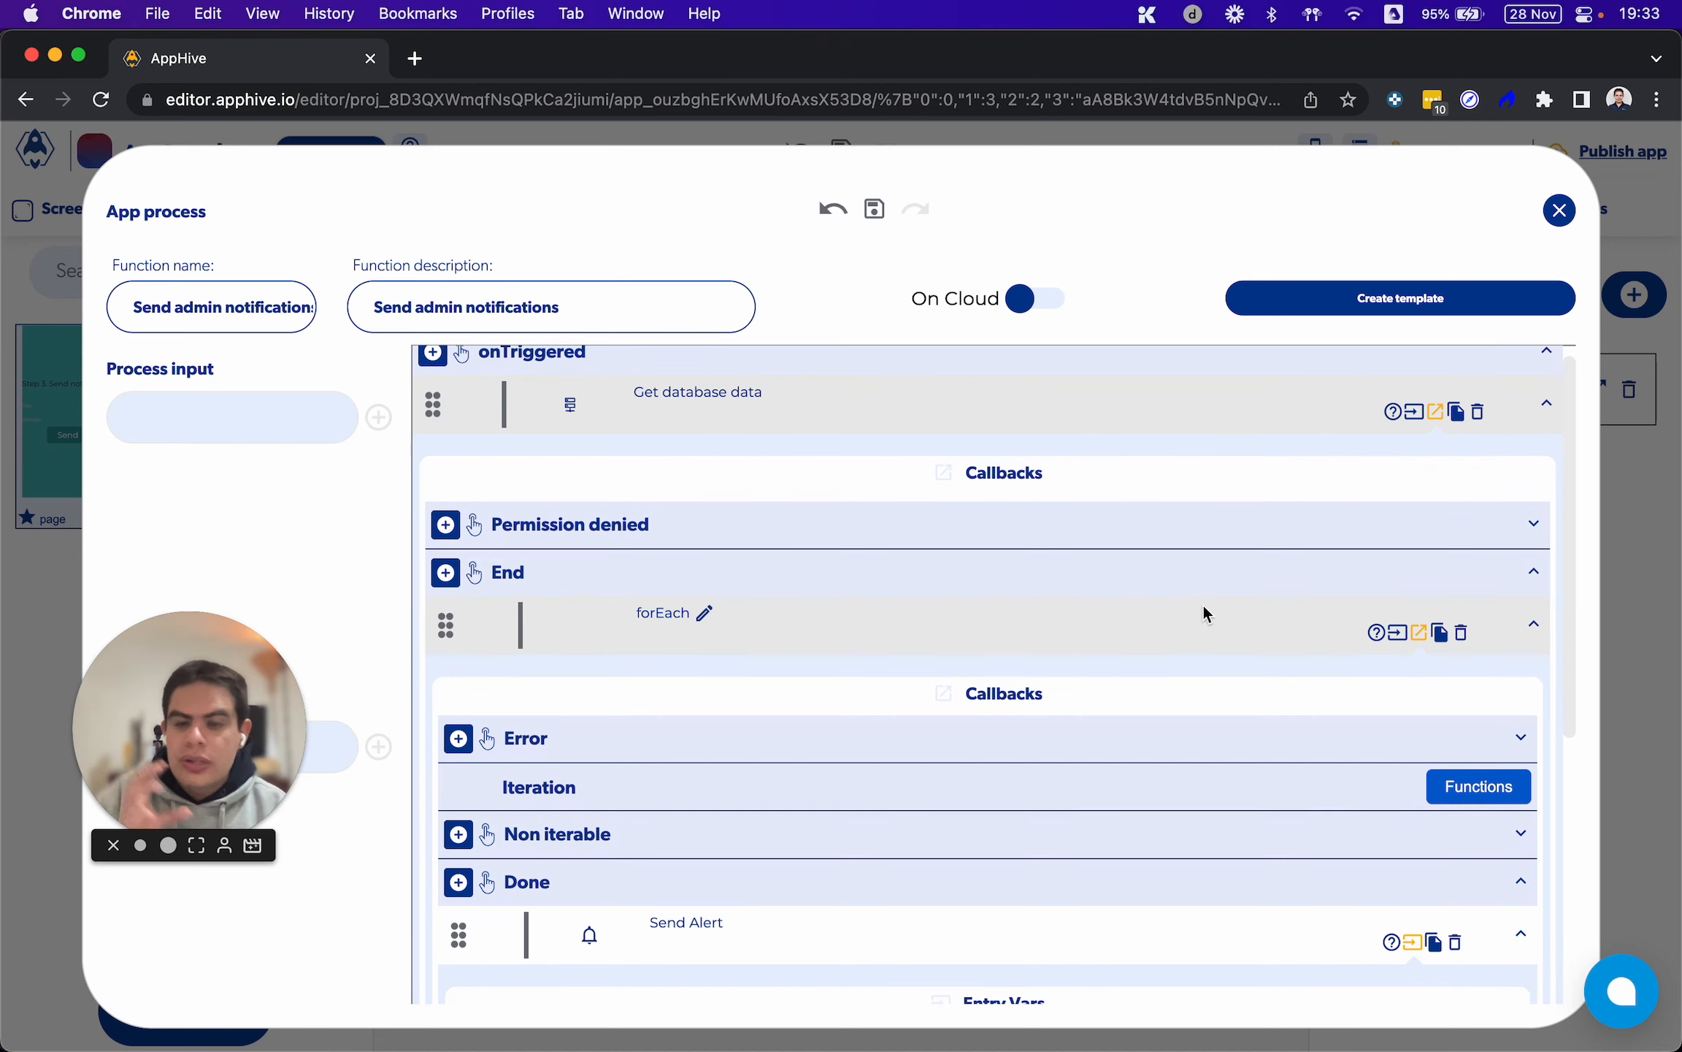
pyautogui.click(1559, 210)
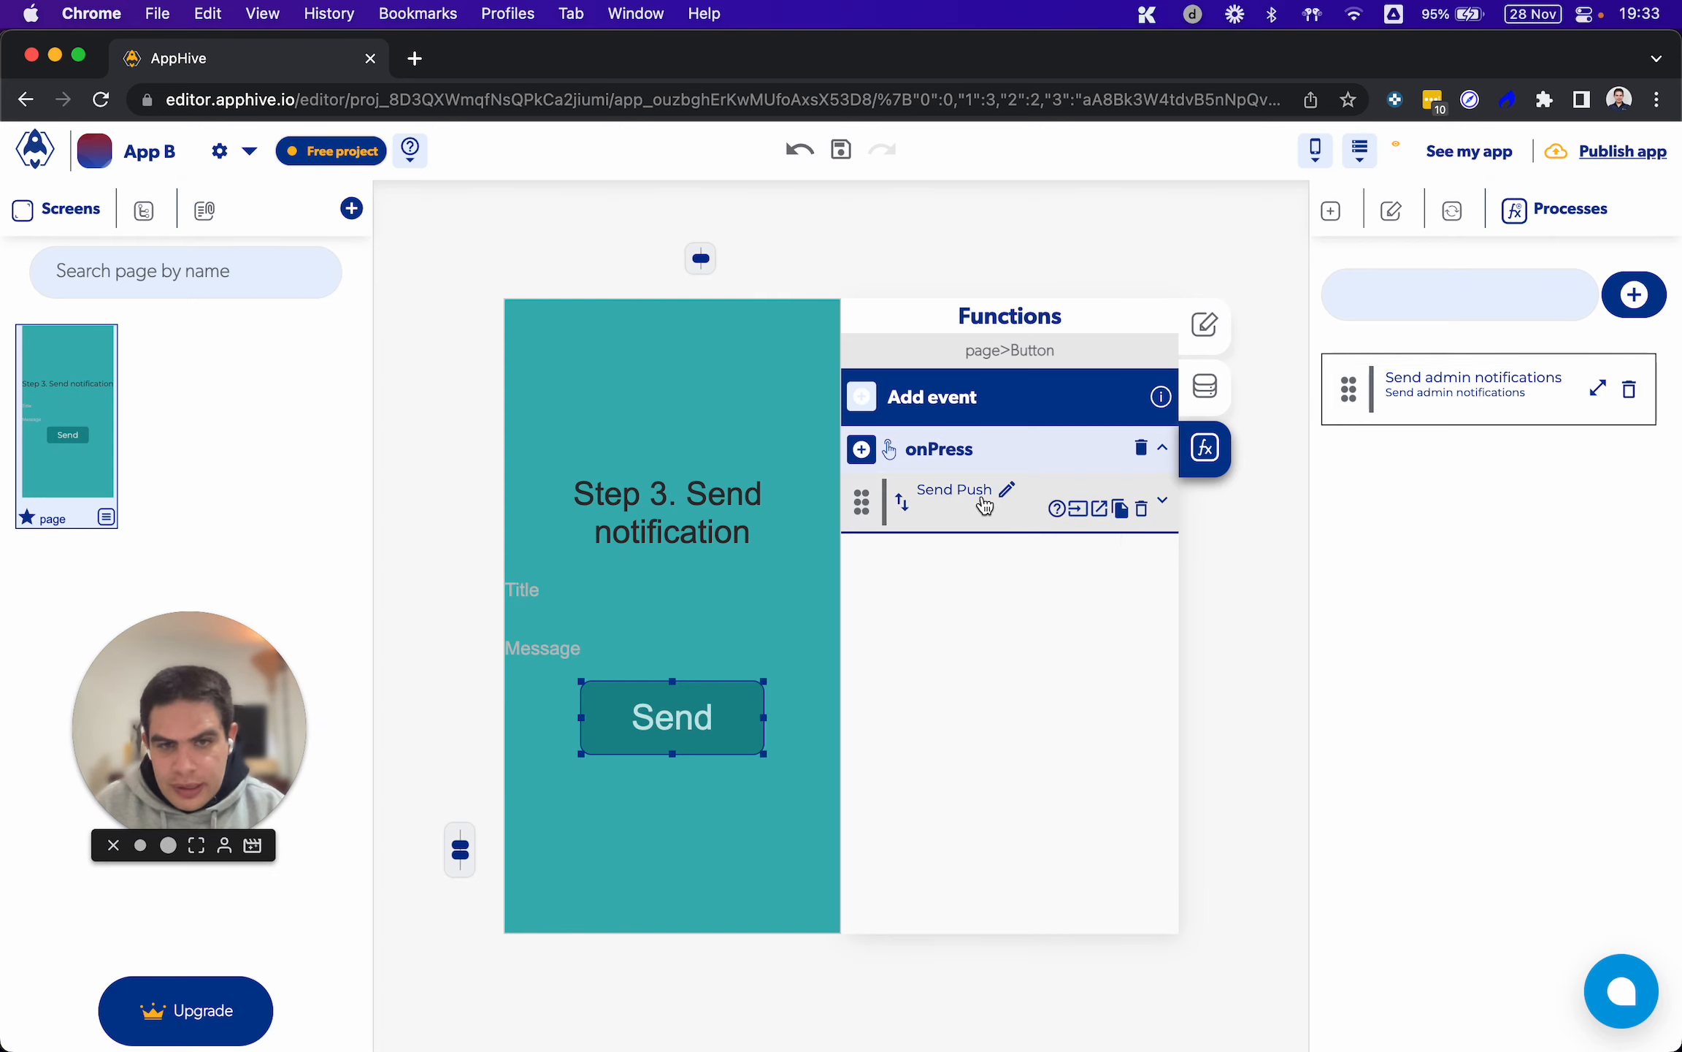
# Replace Send Push in the Send button's onPress event with the Send admin notifications app process
pyautogui.click(1142, 509)
pyautogui.click(862, 450)
pyautogui.moveTo(866, 917)
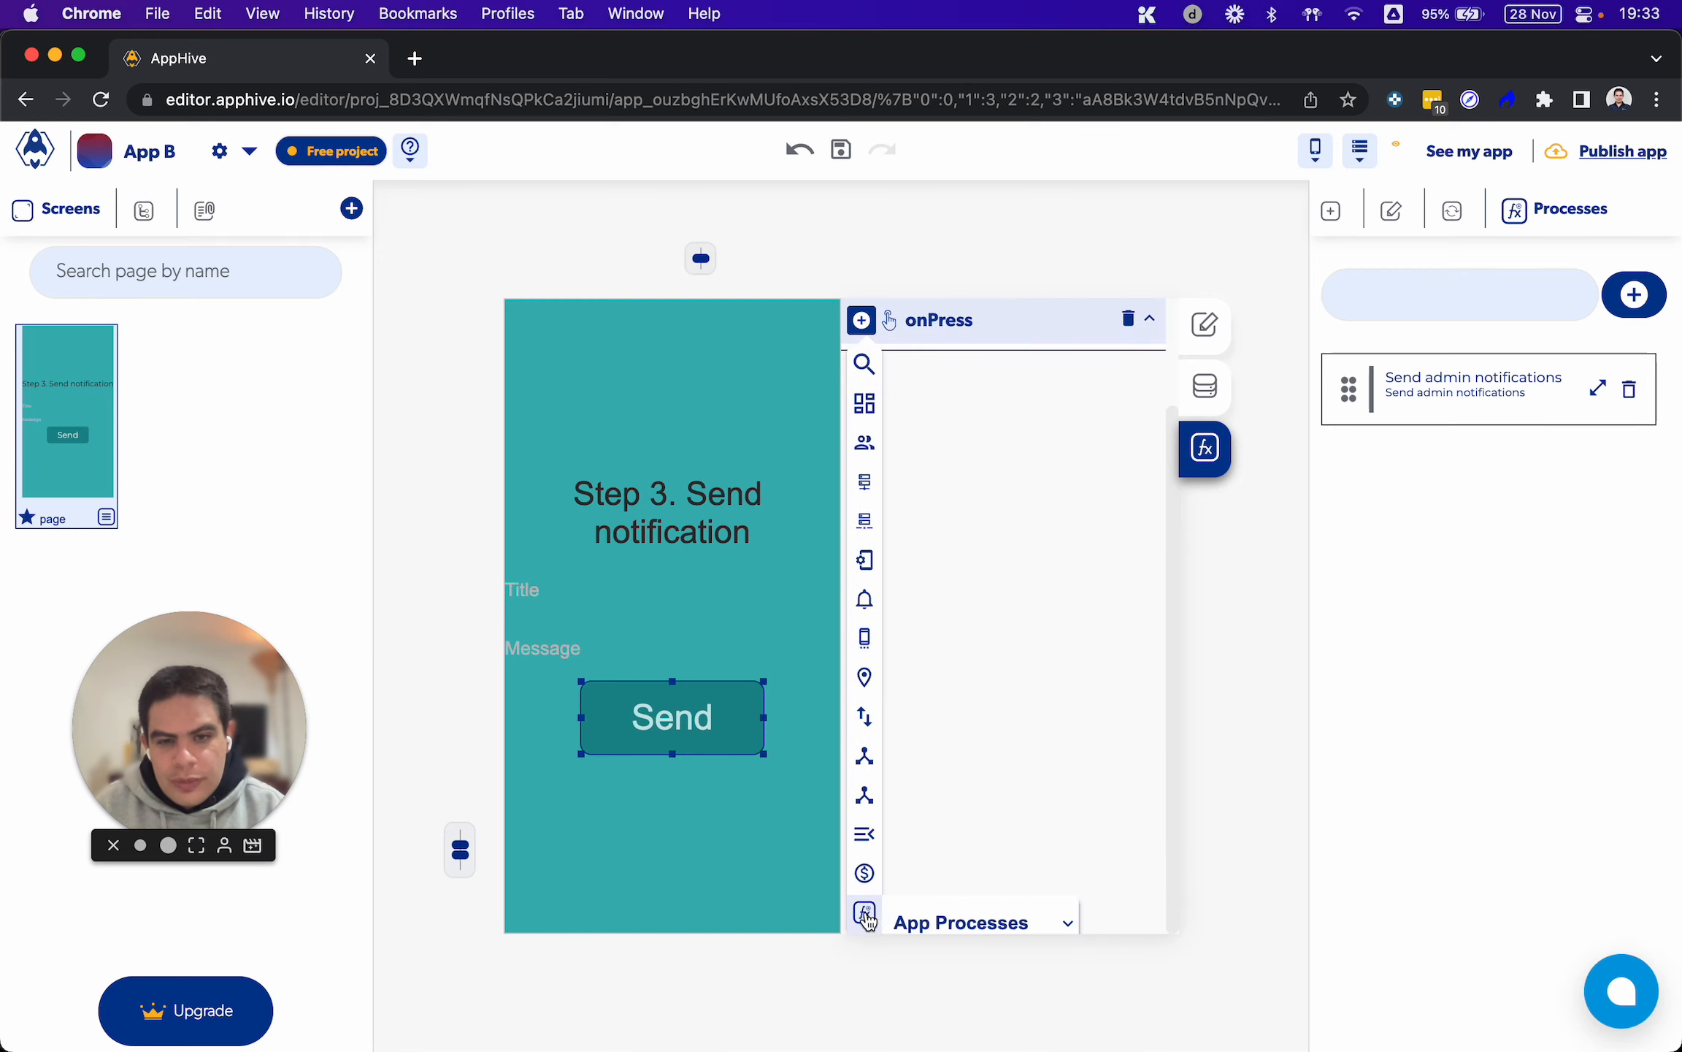
pyautogui.scroll(-1, 938, 923)
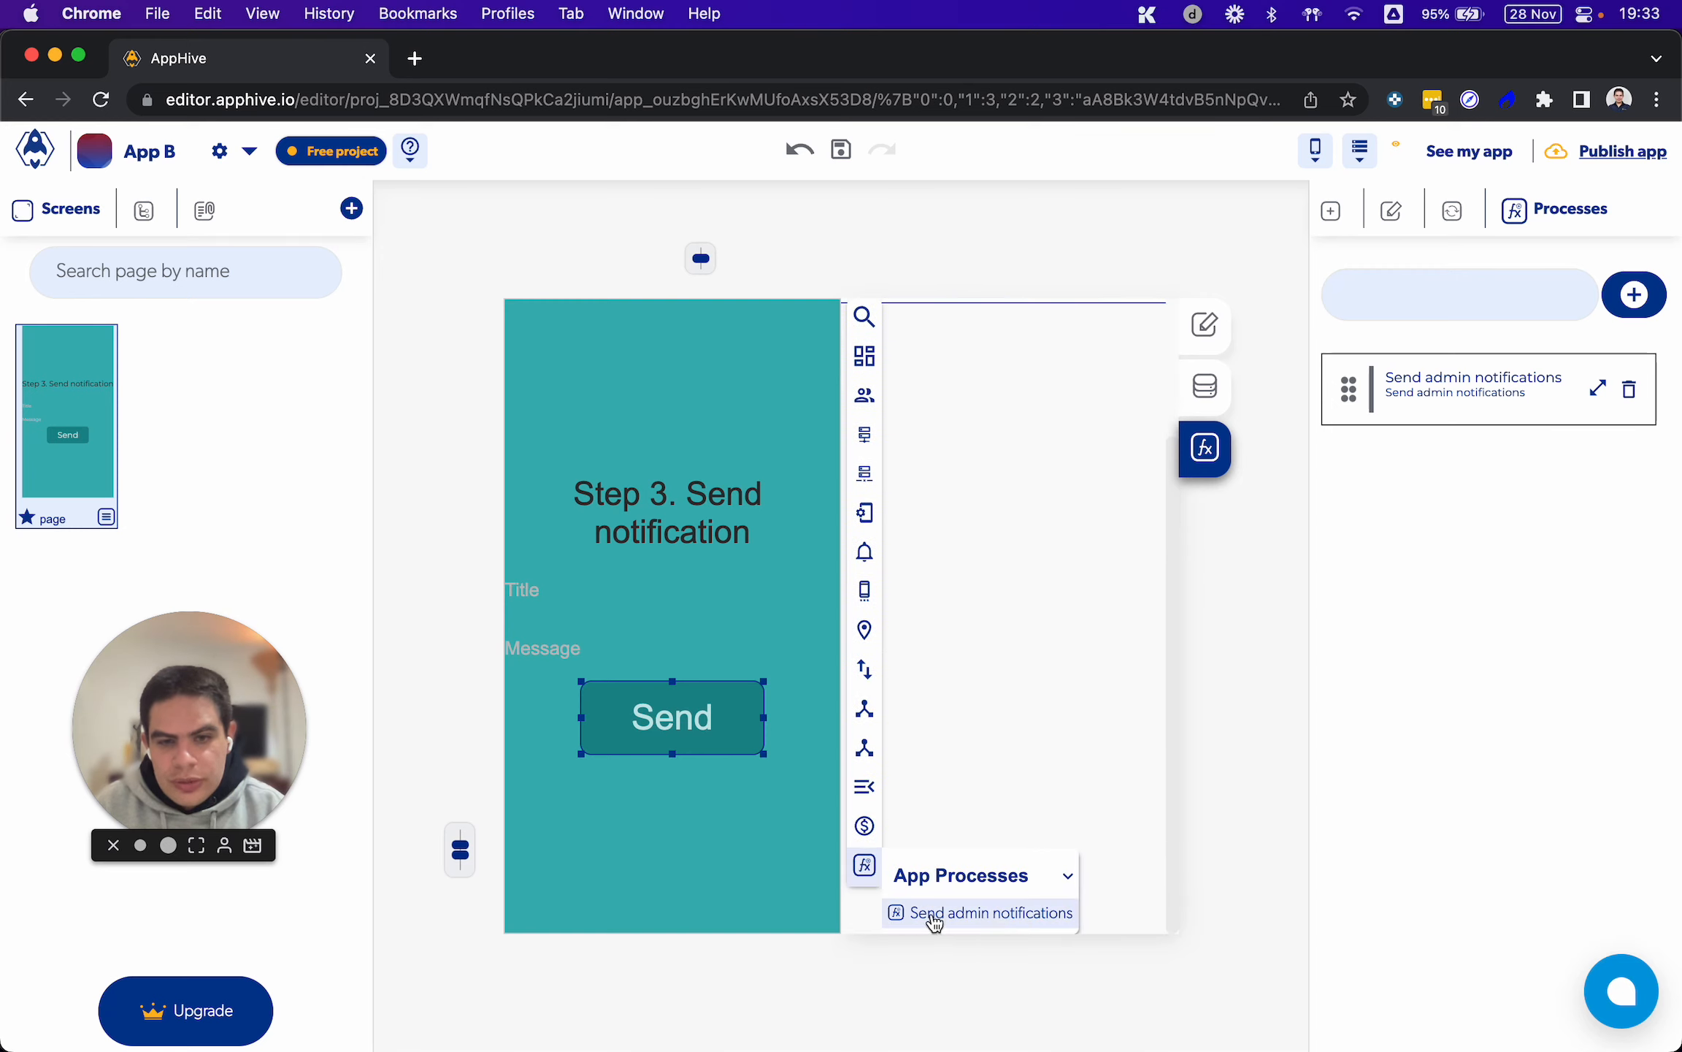
pyautogui.click(982, 914)
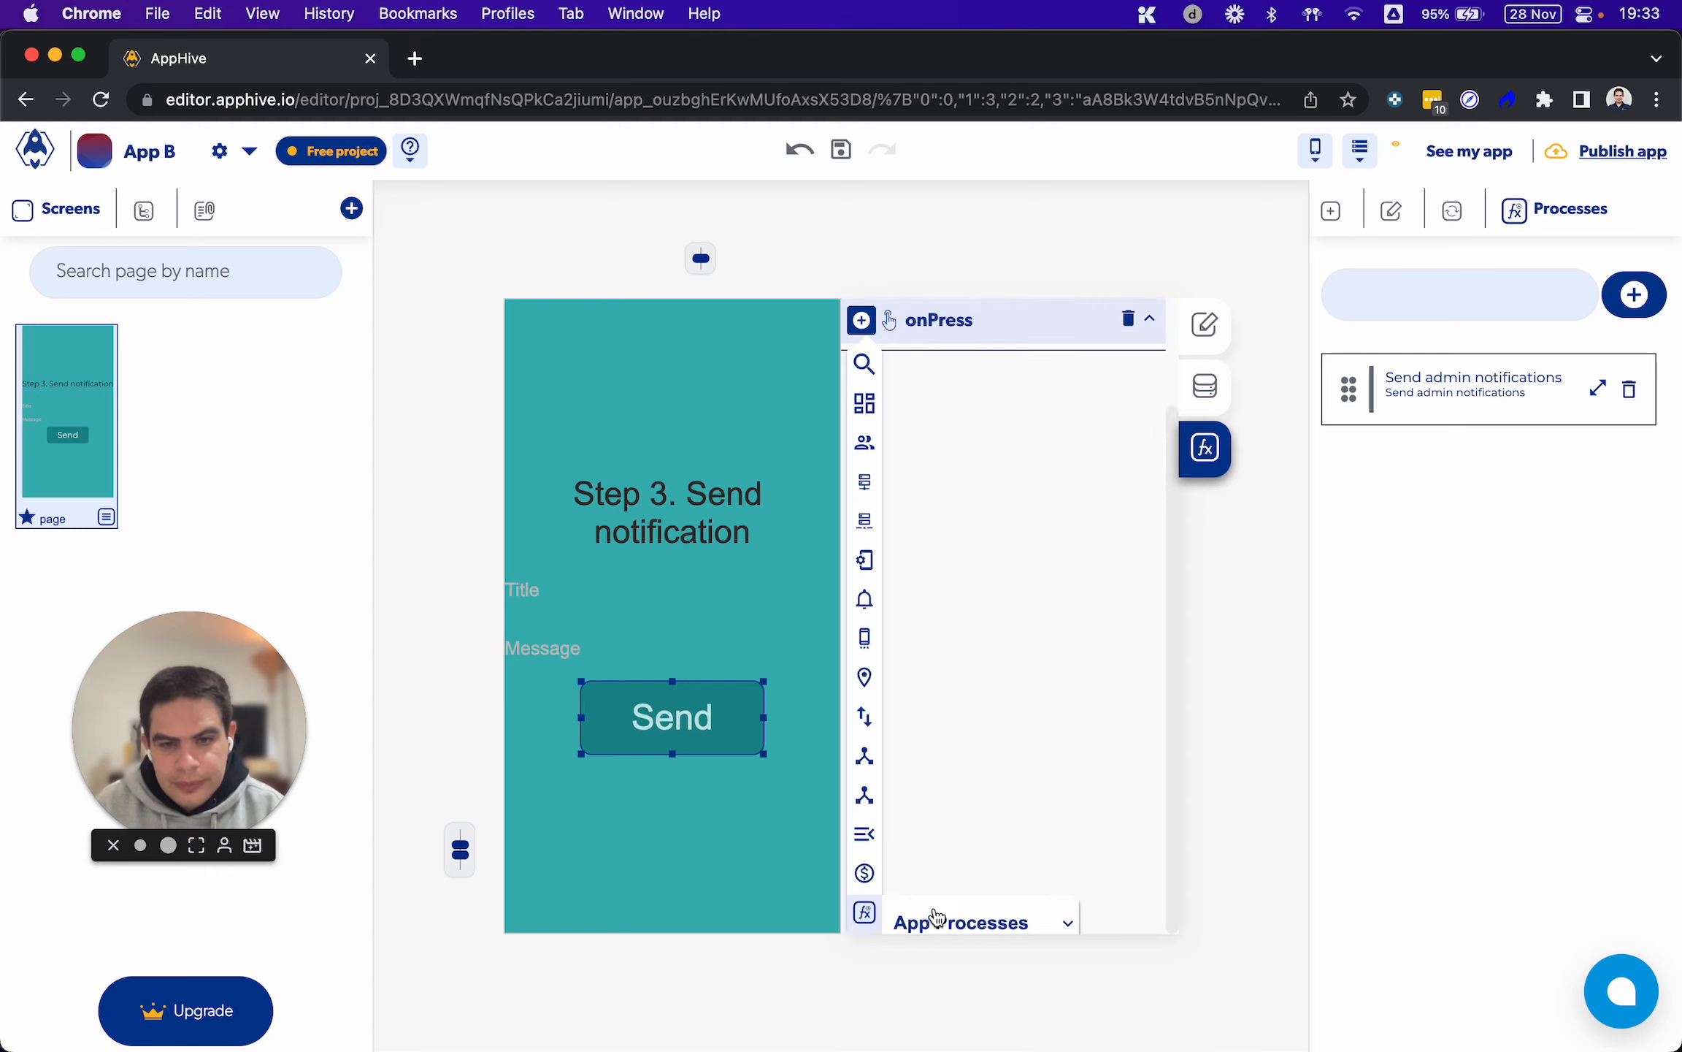
pyautogui.scroll(-1, 938, 917)
pyautogui.click(937, 914)
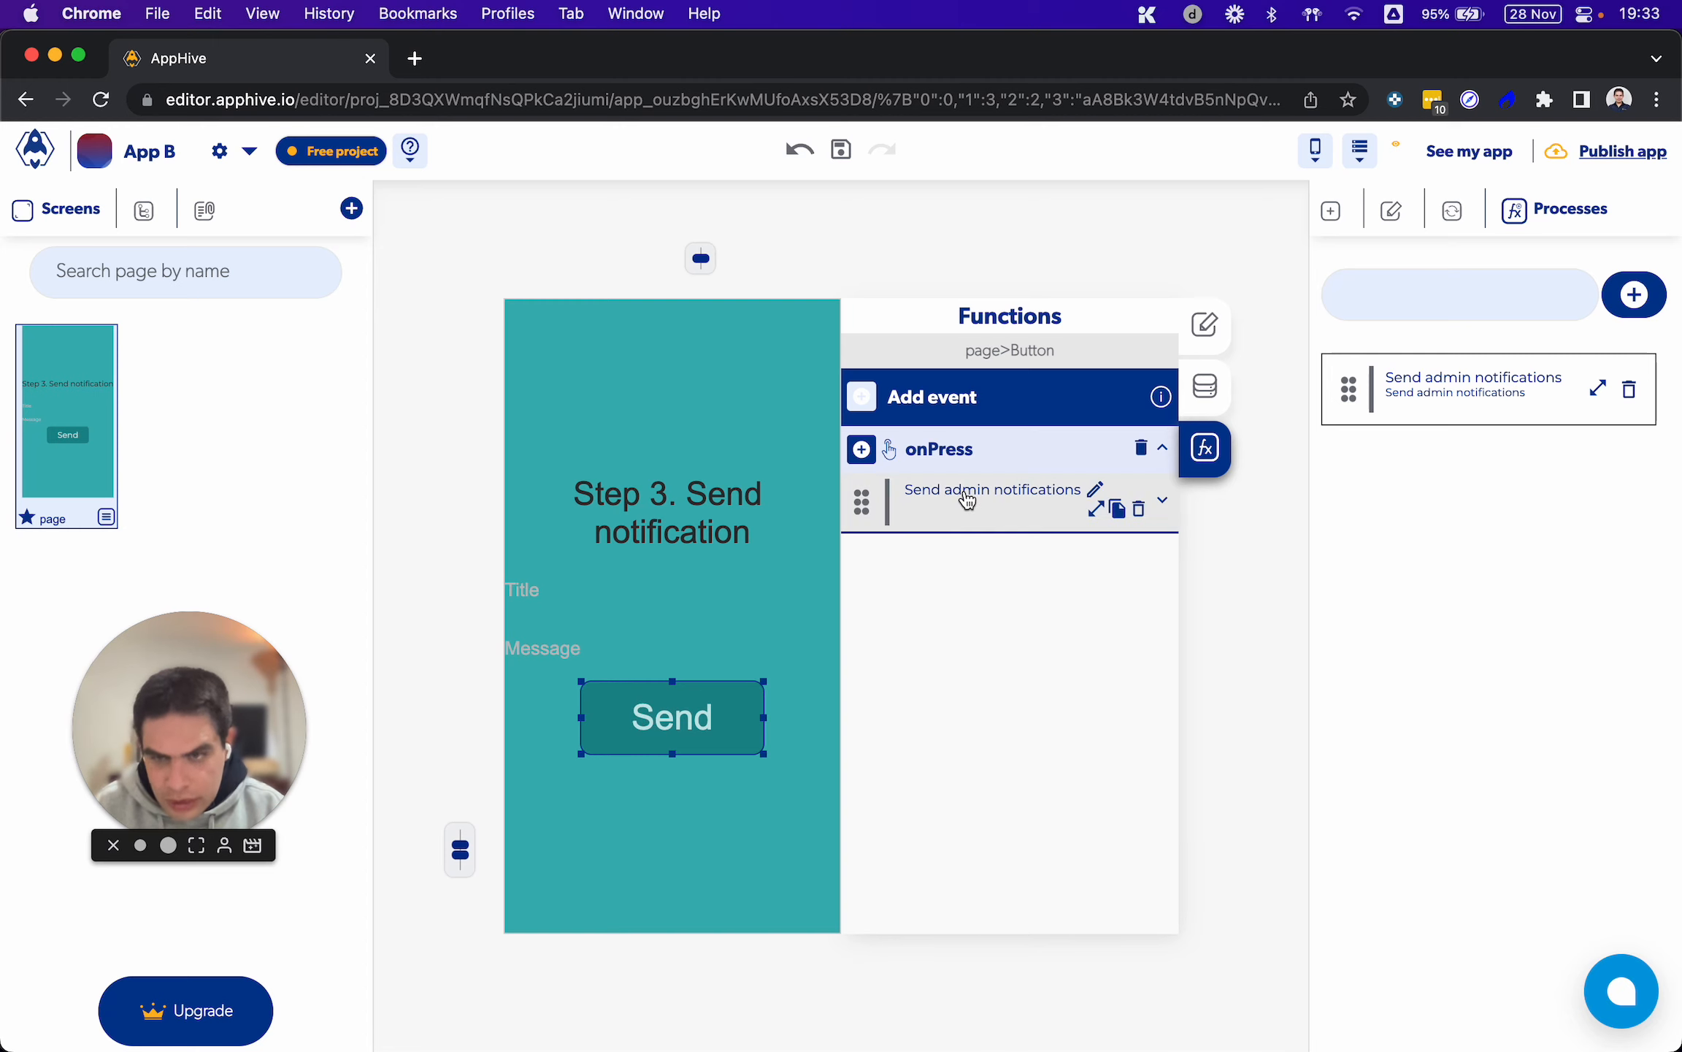
# Review the Send admin notifications process, examining the forEach entry variables and callbacks and the Send Push settings inside its iteration
pyautogui.click(1096, 509)
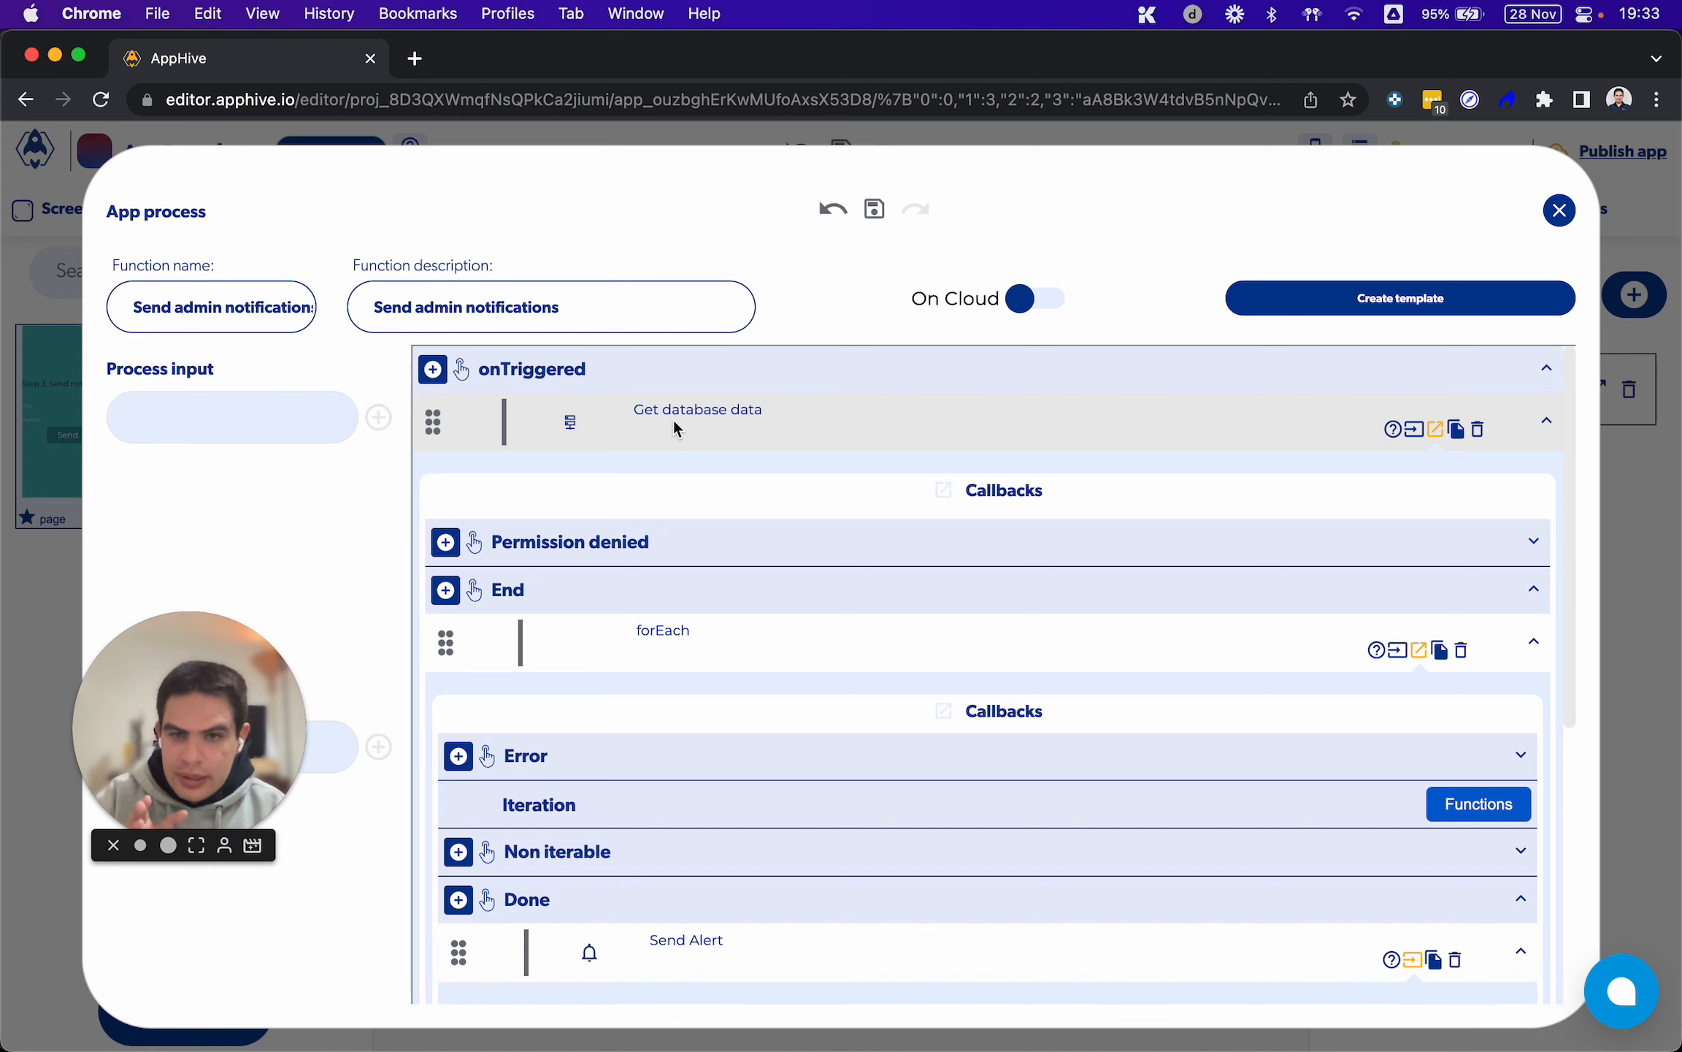
pyautogui.scroll(-3, 751, 522)
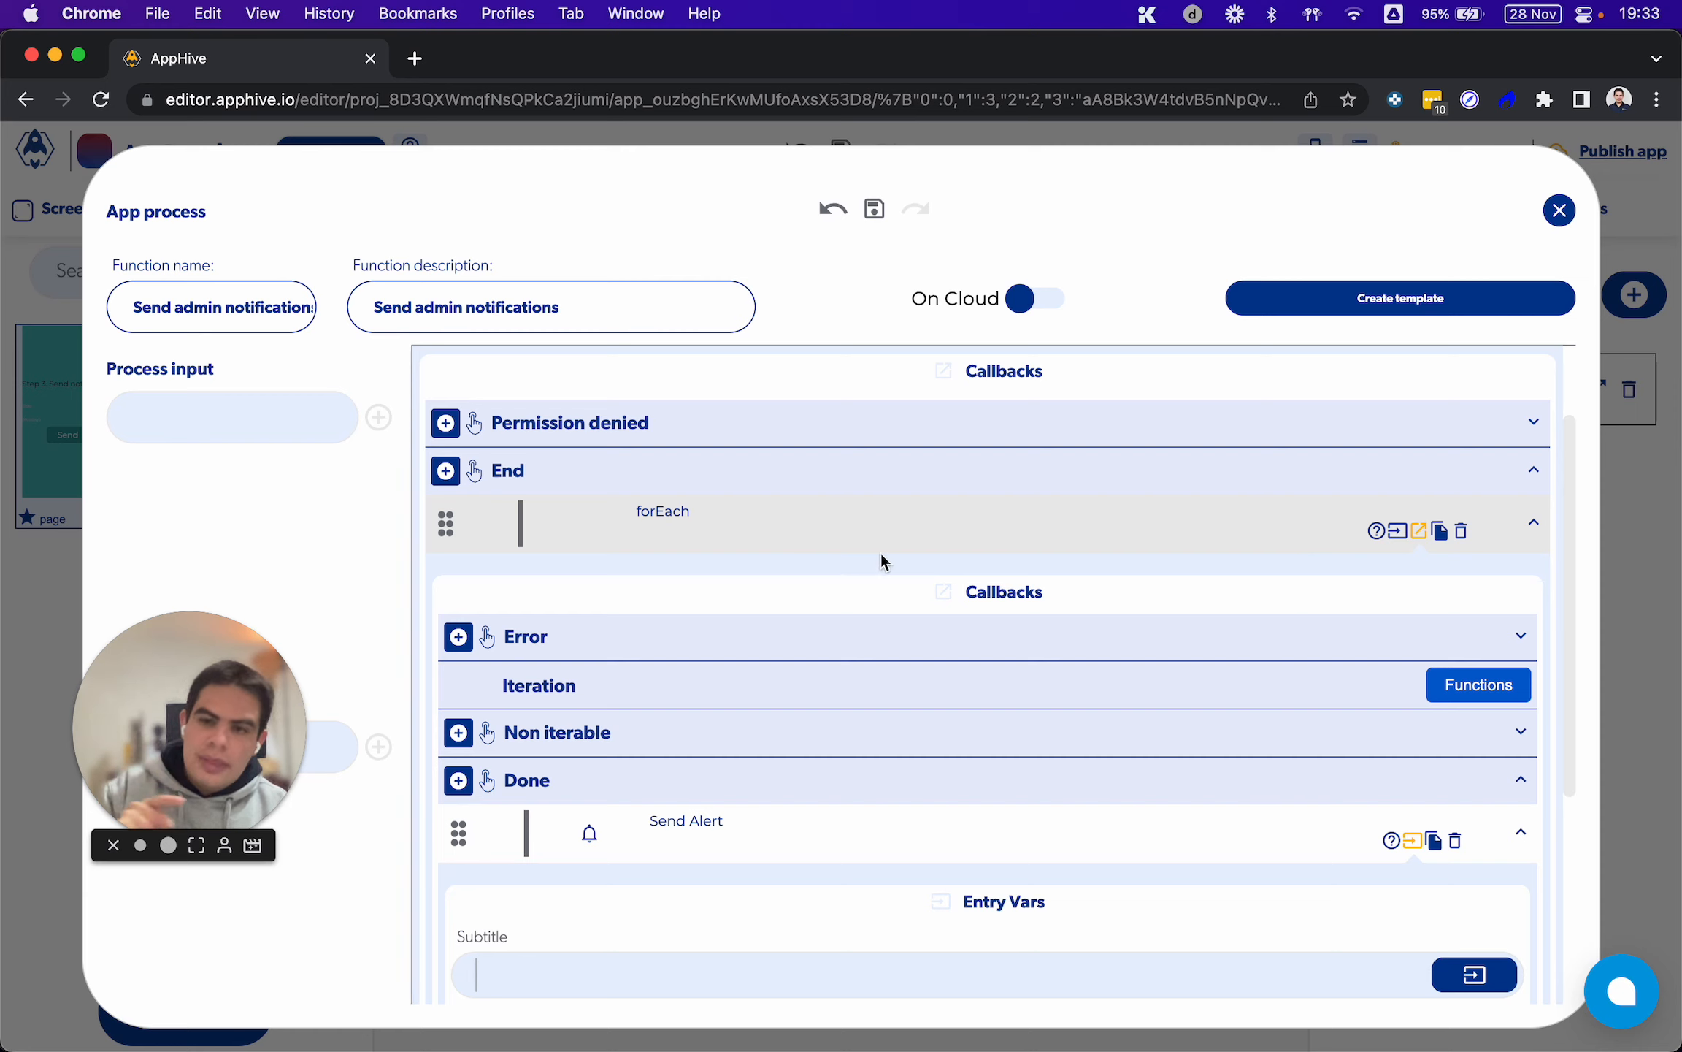
pyautogui.click(1397, 531)
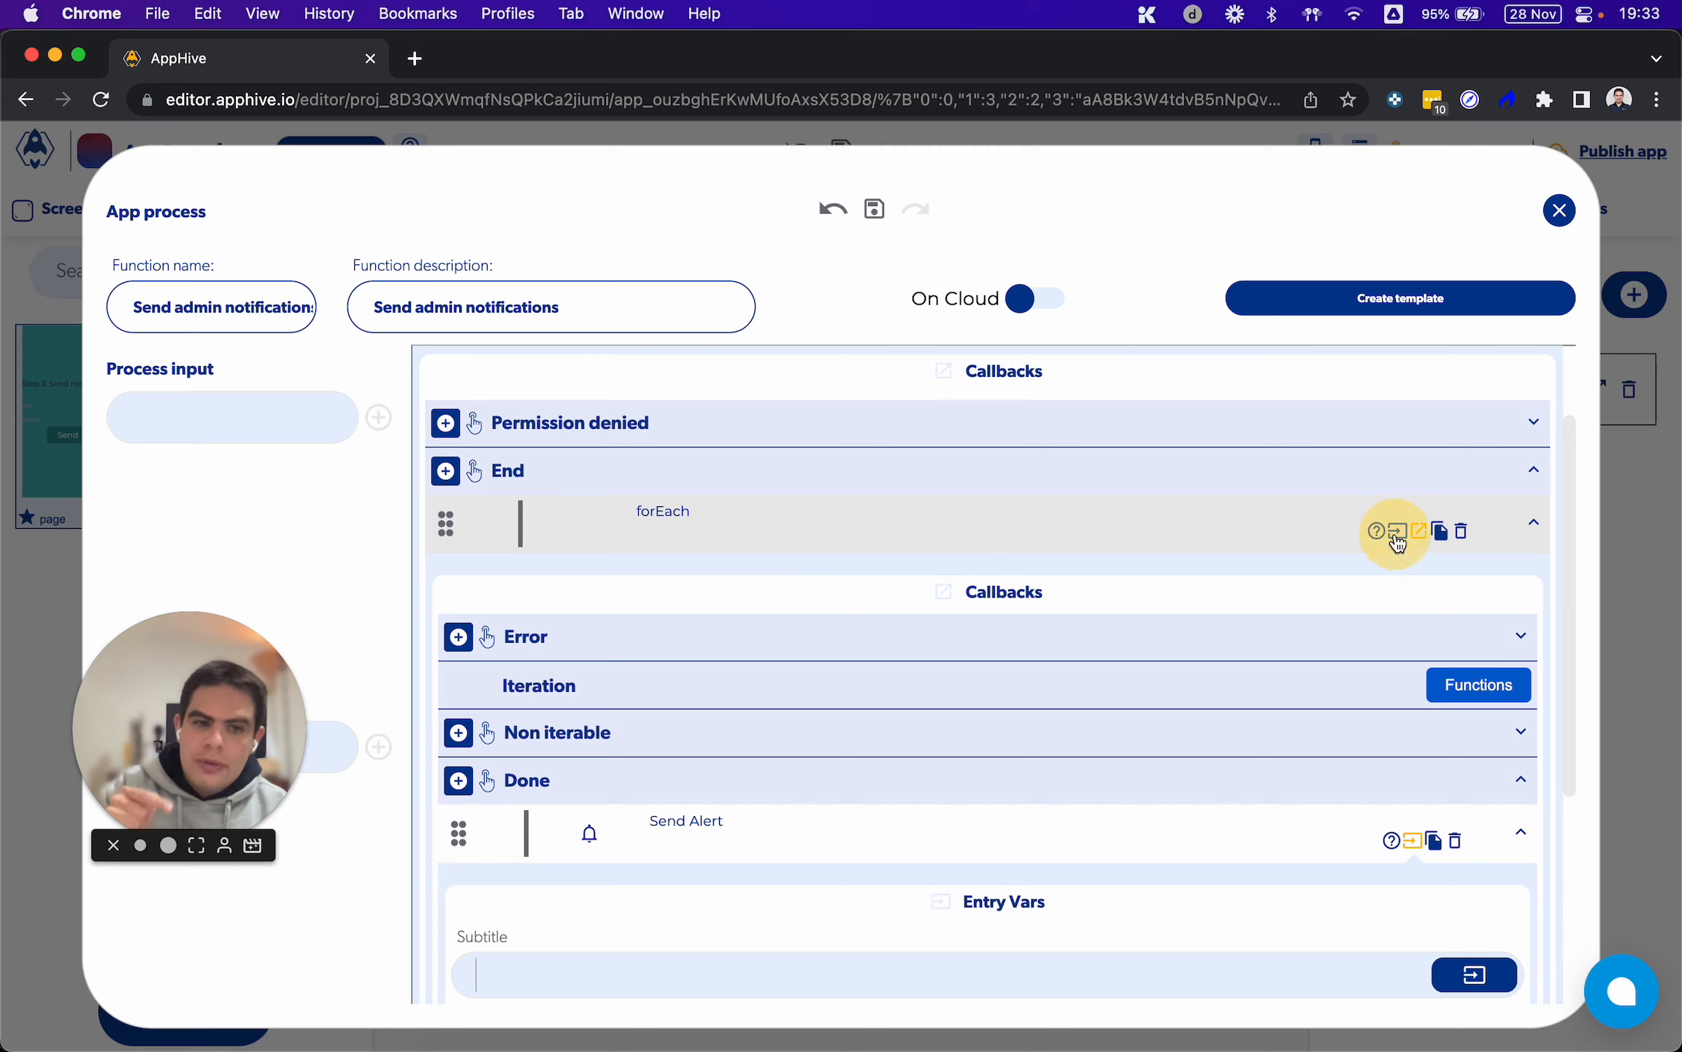
pyautogui.scroll(-1, 1066, 640)
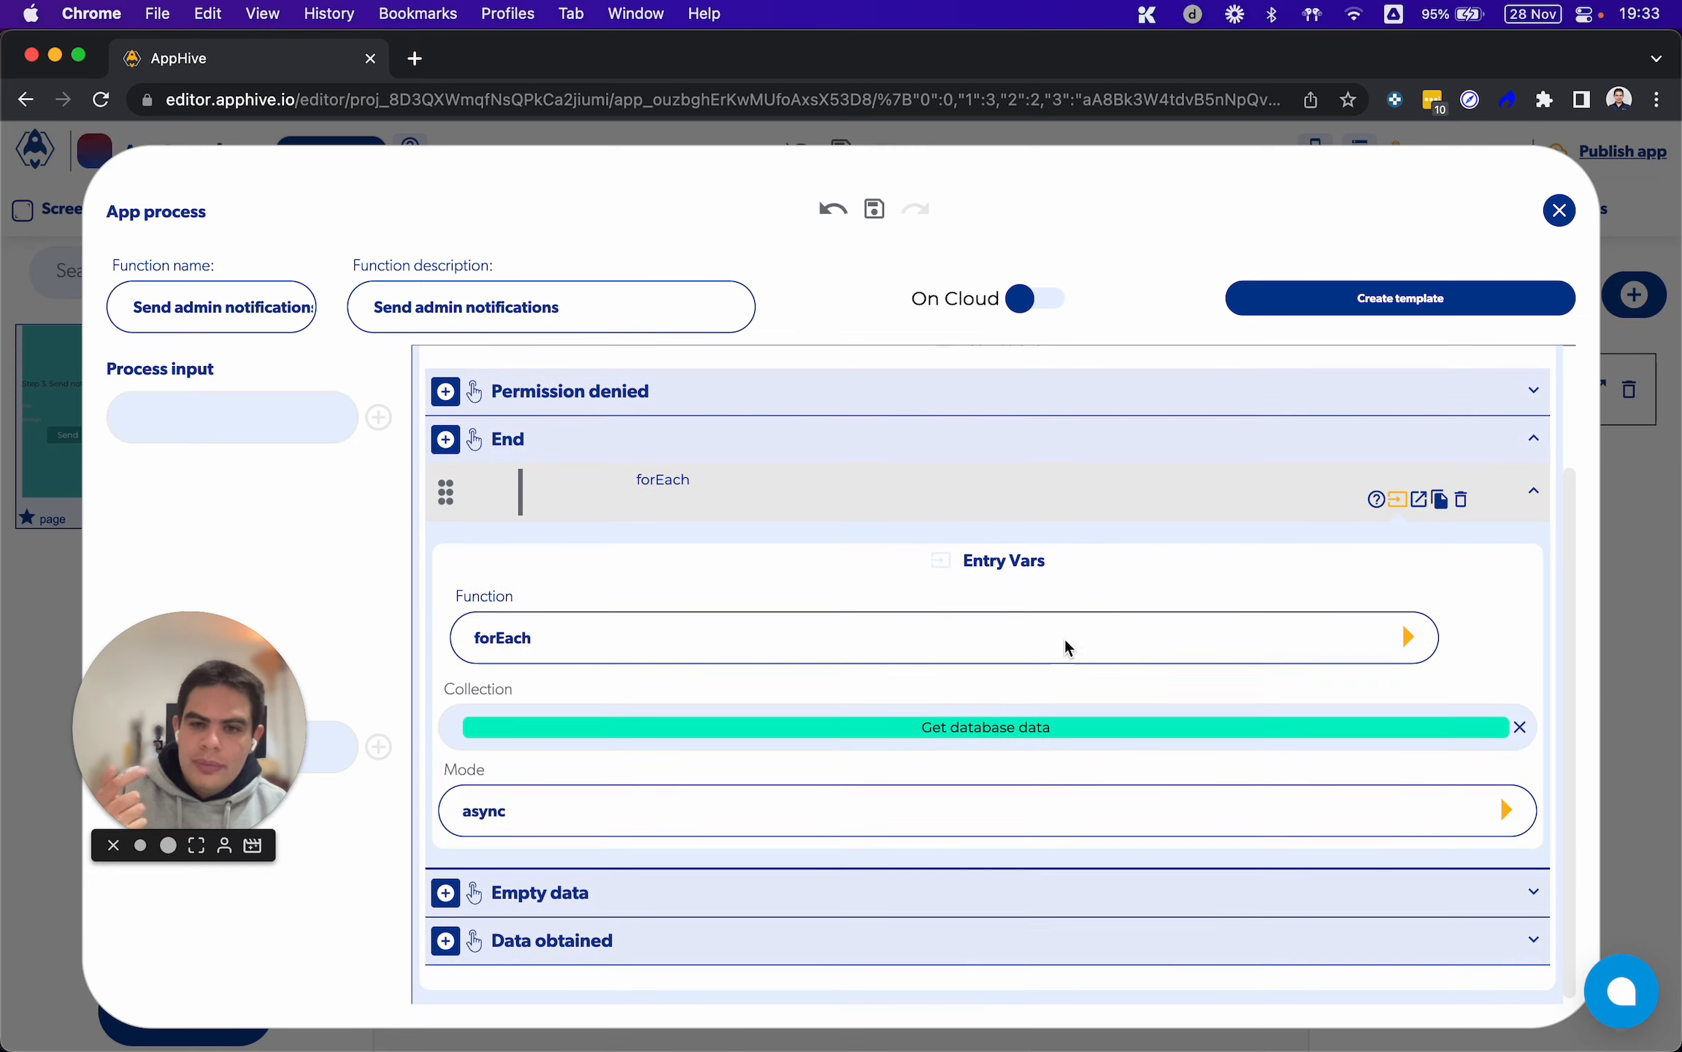
pyautogui.click(1417, 506)
pyautogui.scroll(-2, 1305, 560)
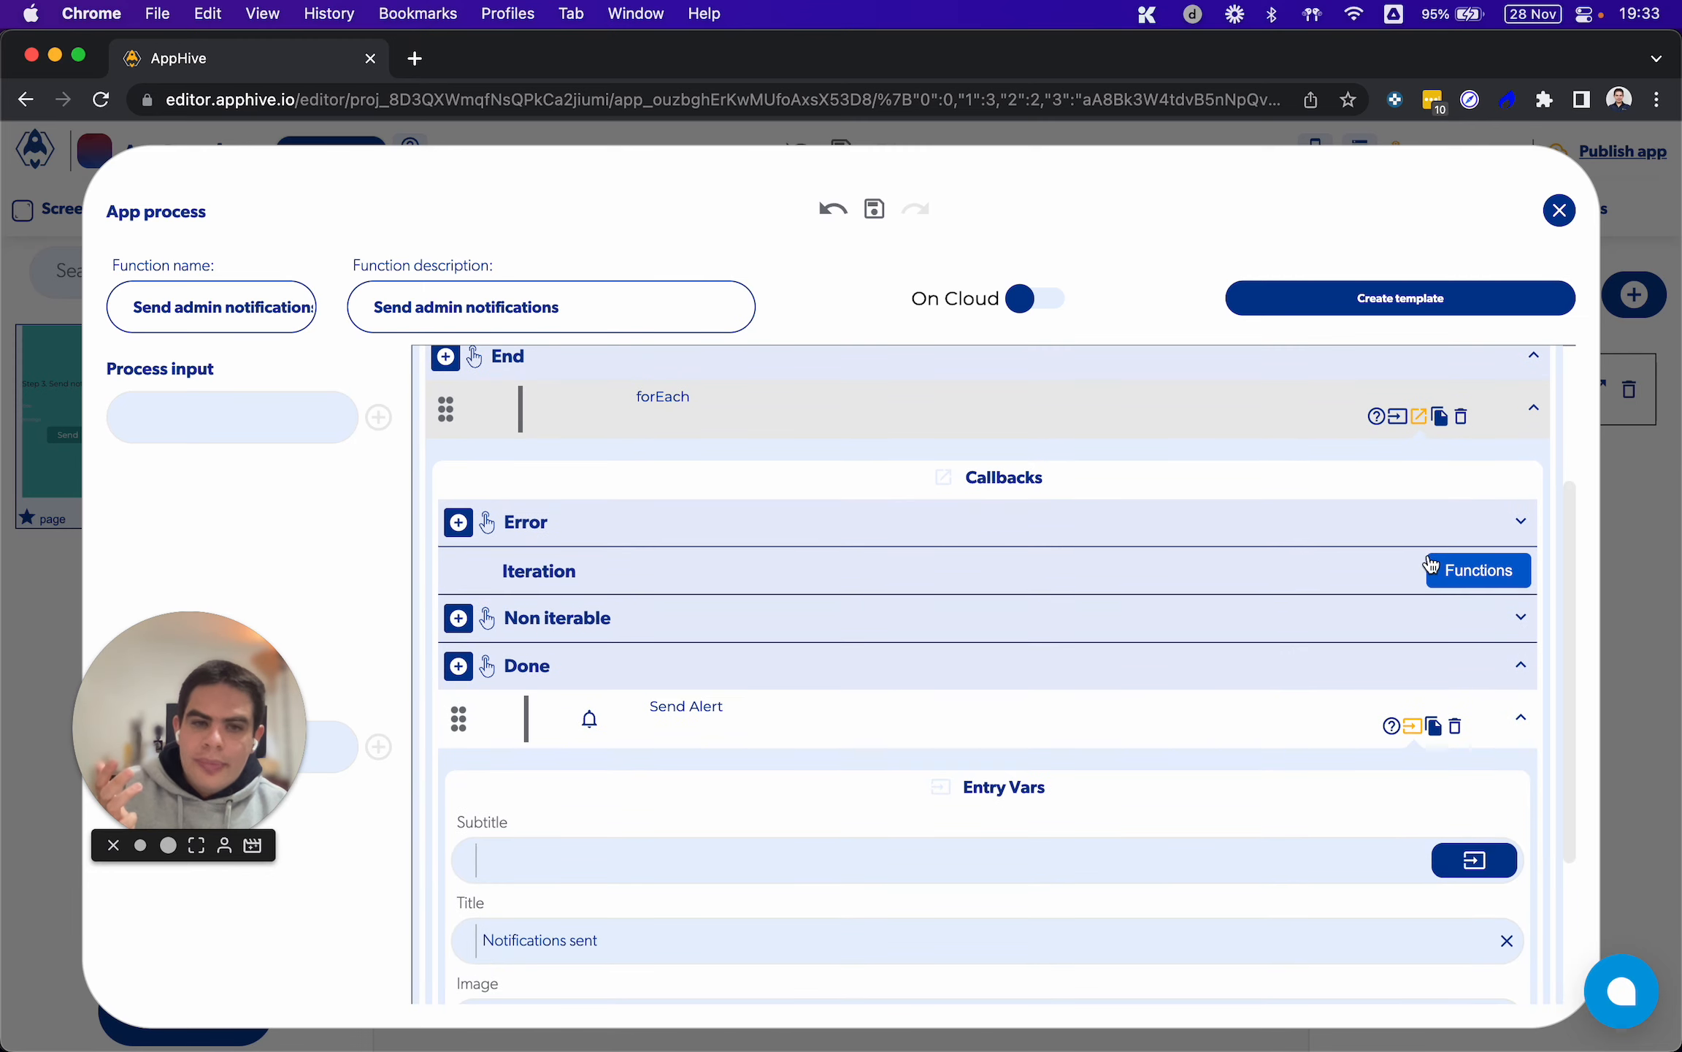
pyautogui.click(1442, 571)
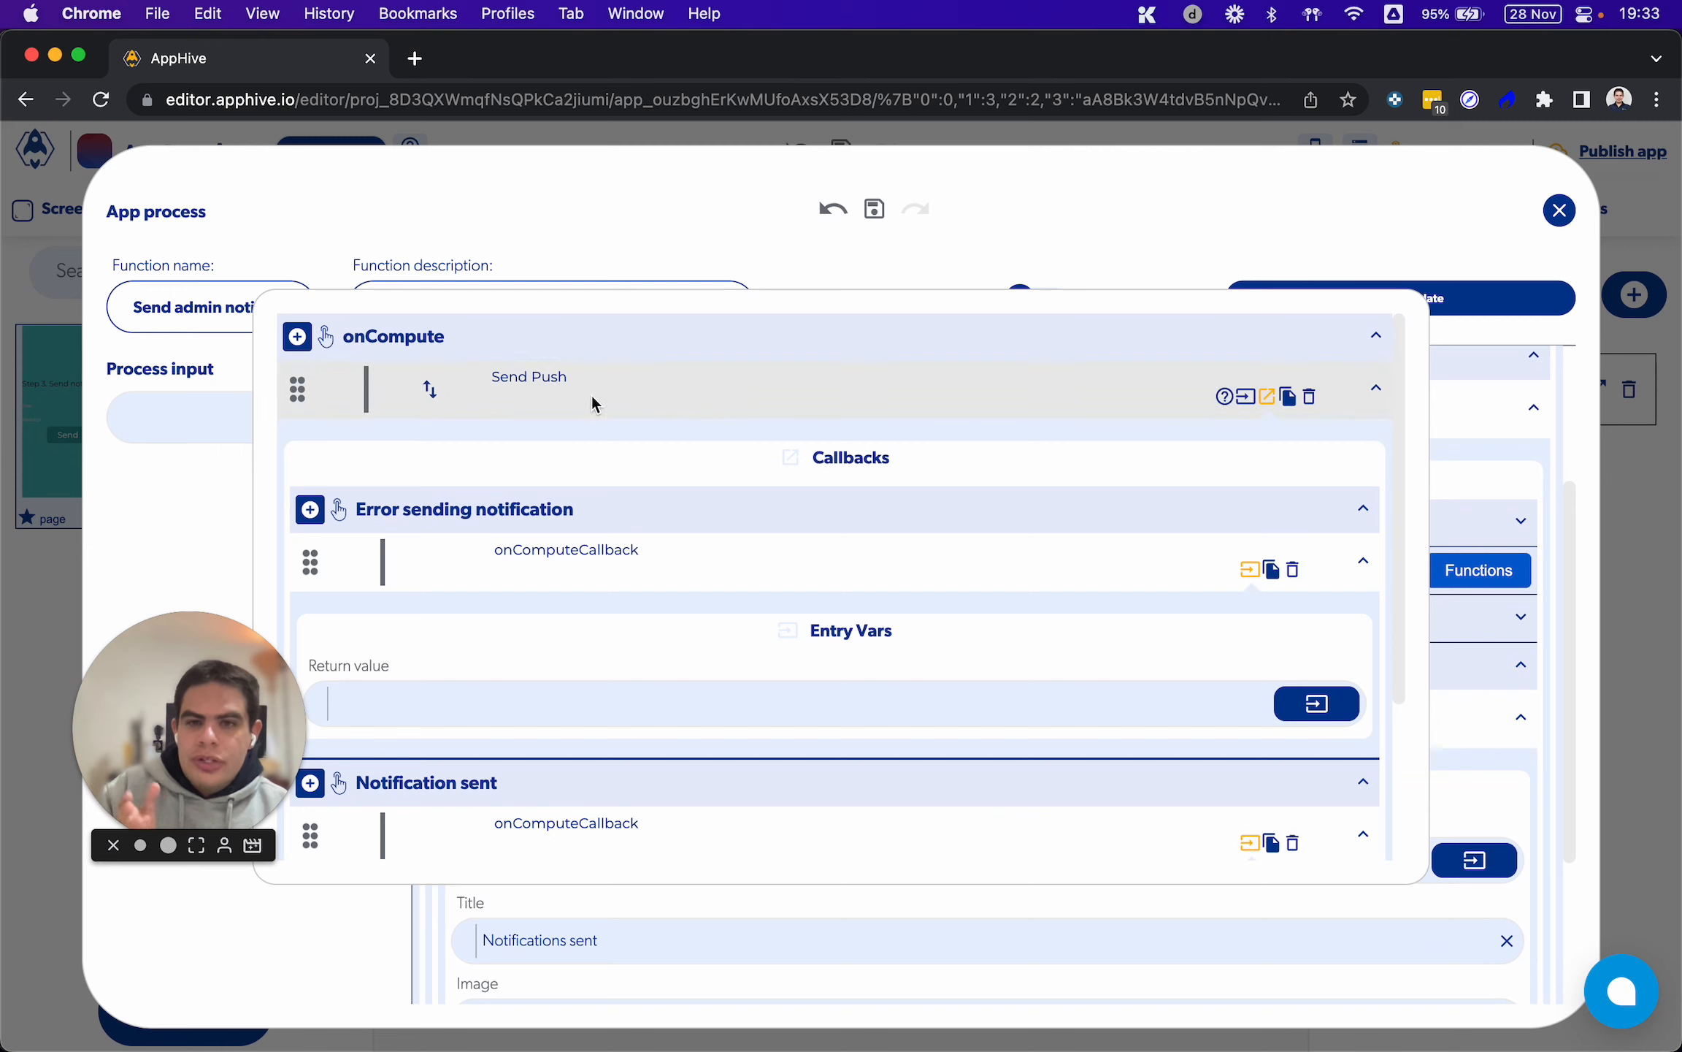
pyautogui.click(1245, 396)
pyautogui.scroll(-3, 730, 532)
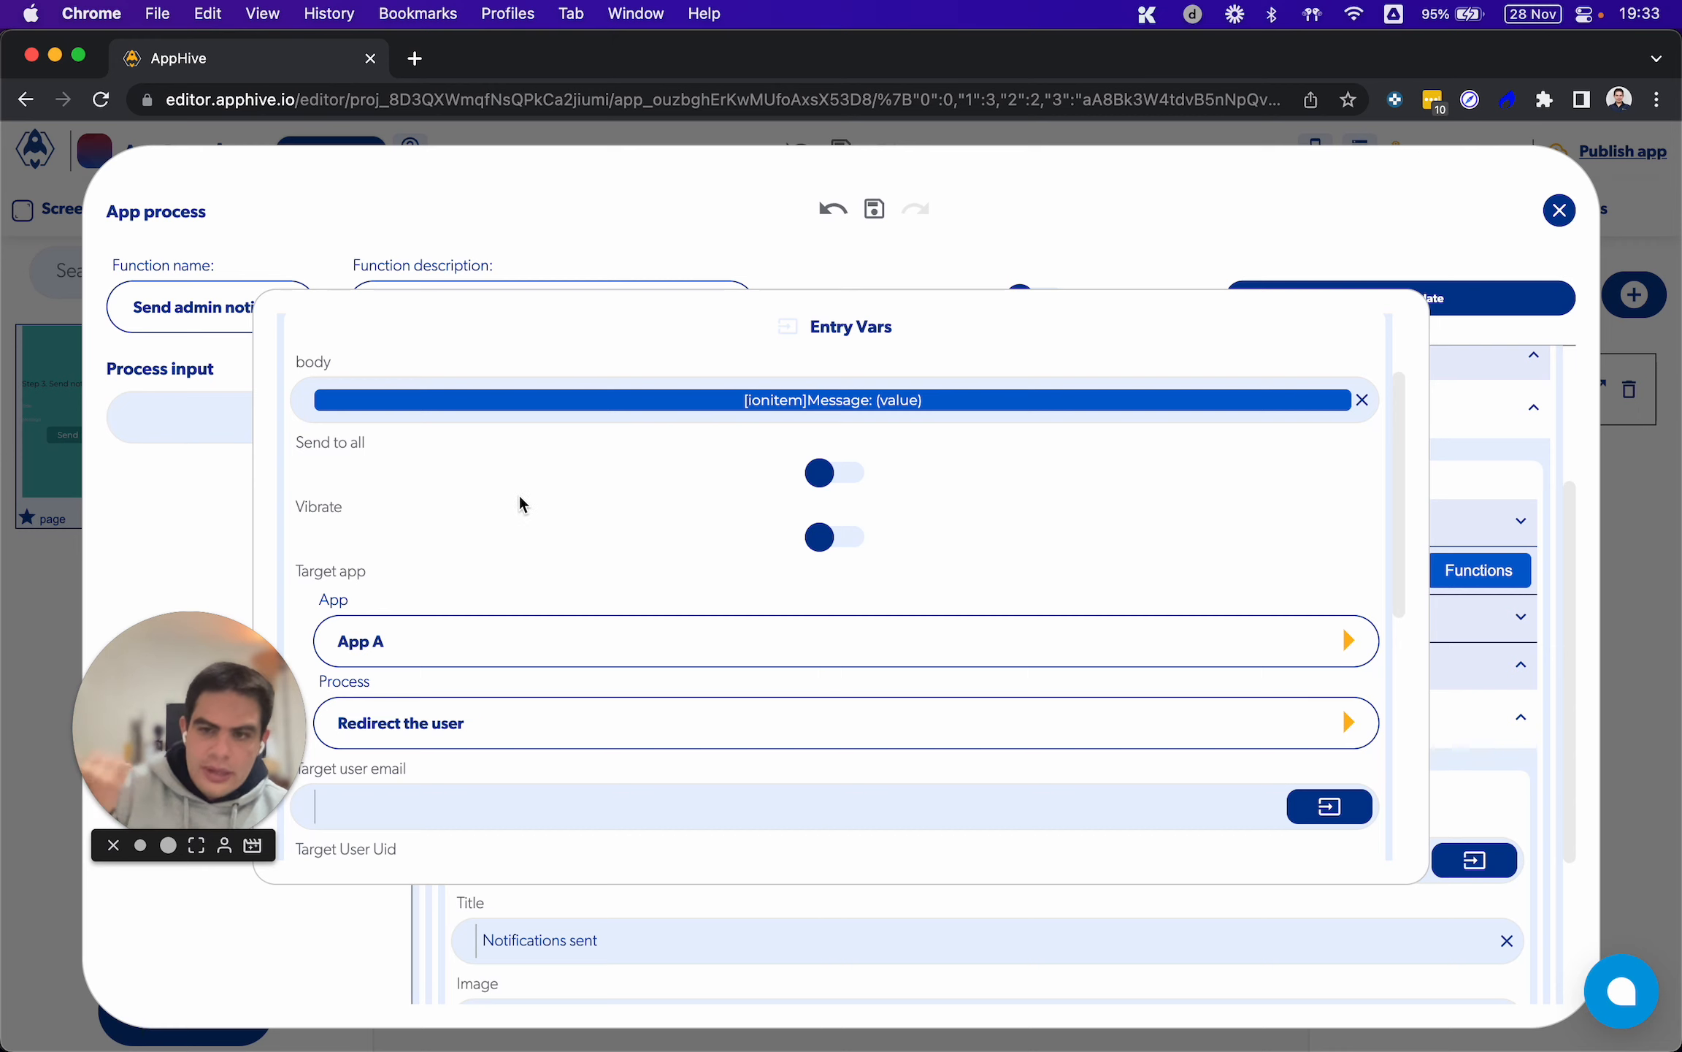
pyautogui.scroll(-2, 488, 507)
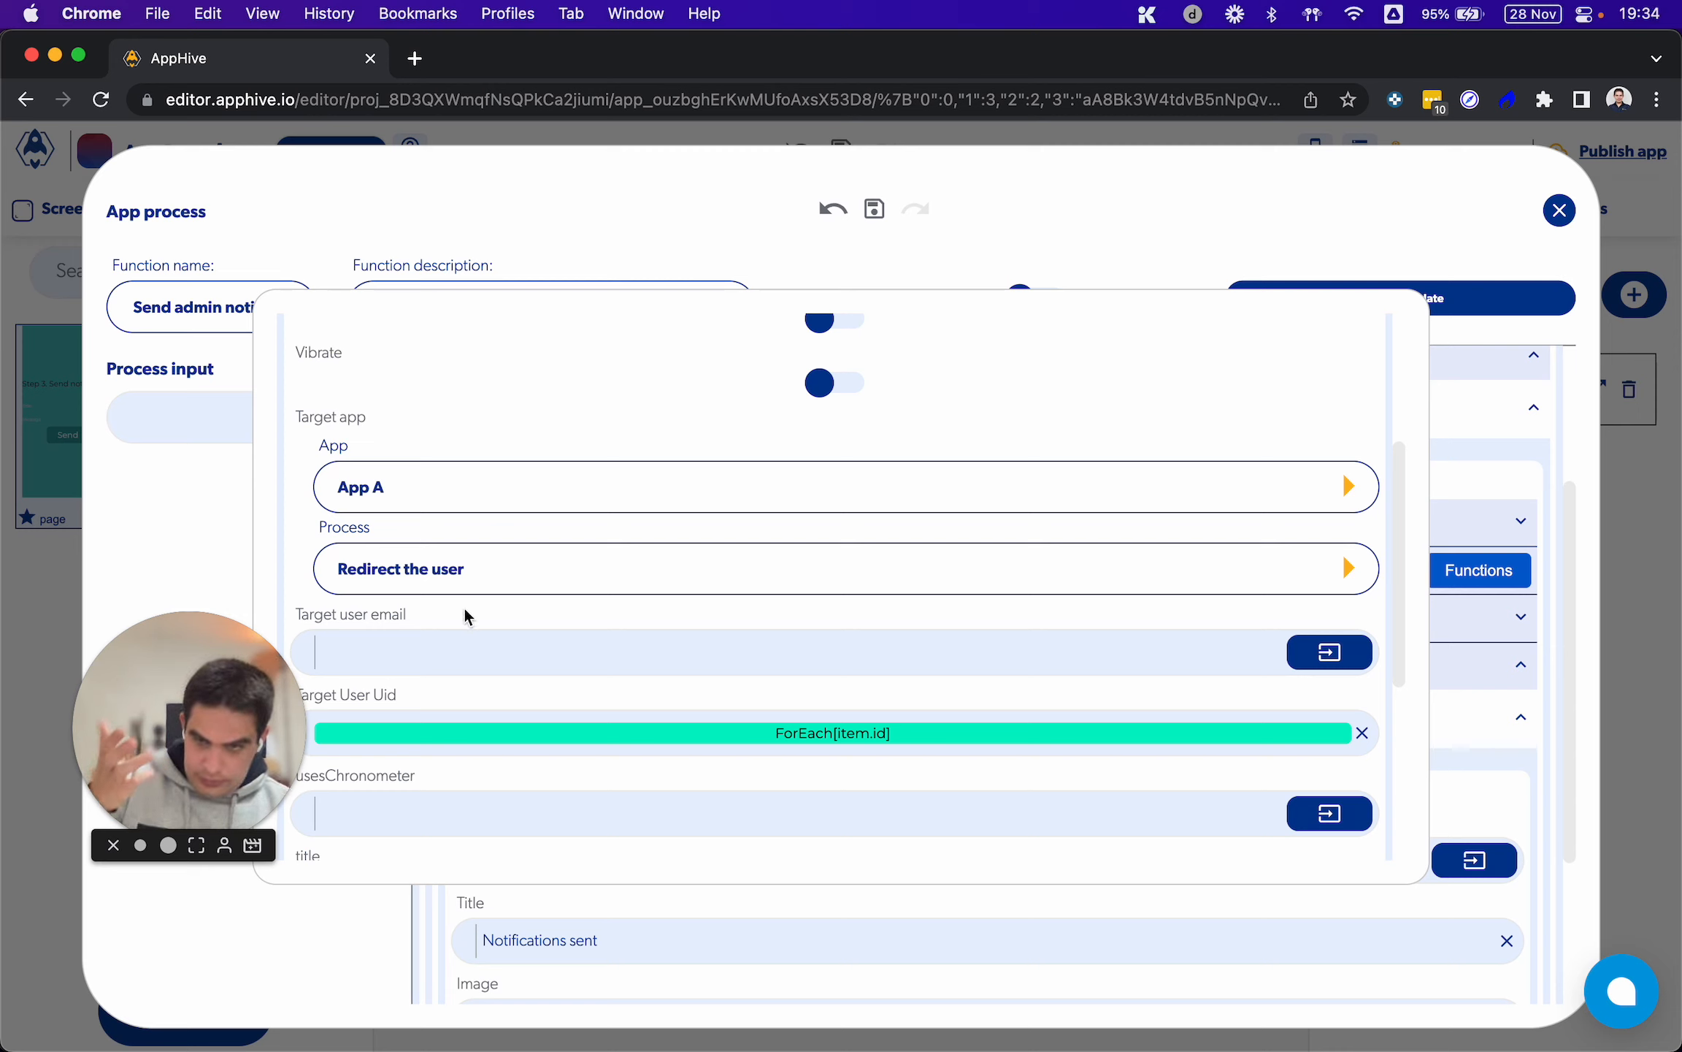
# Review the Send Push settings in the forEach iteration and the Send Alert in Done, and close the Send admin notifications process
pyautogui.scroll(-5, 465, 610)
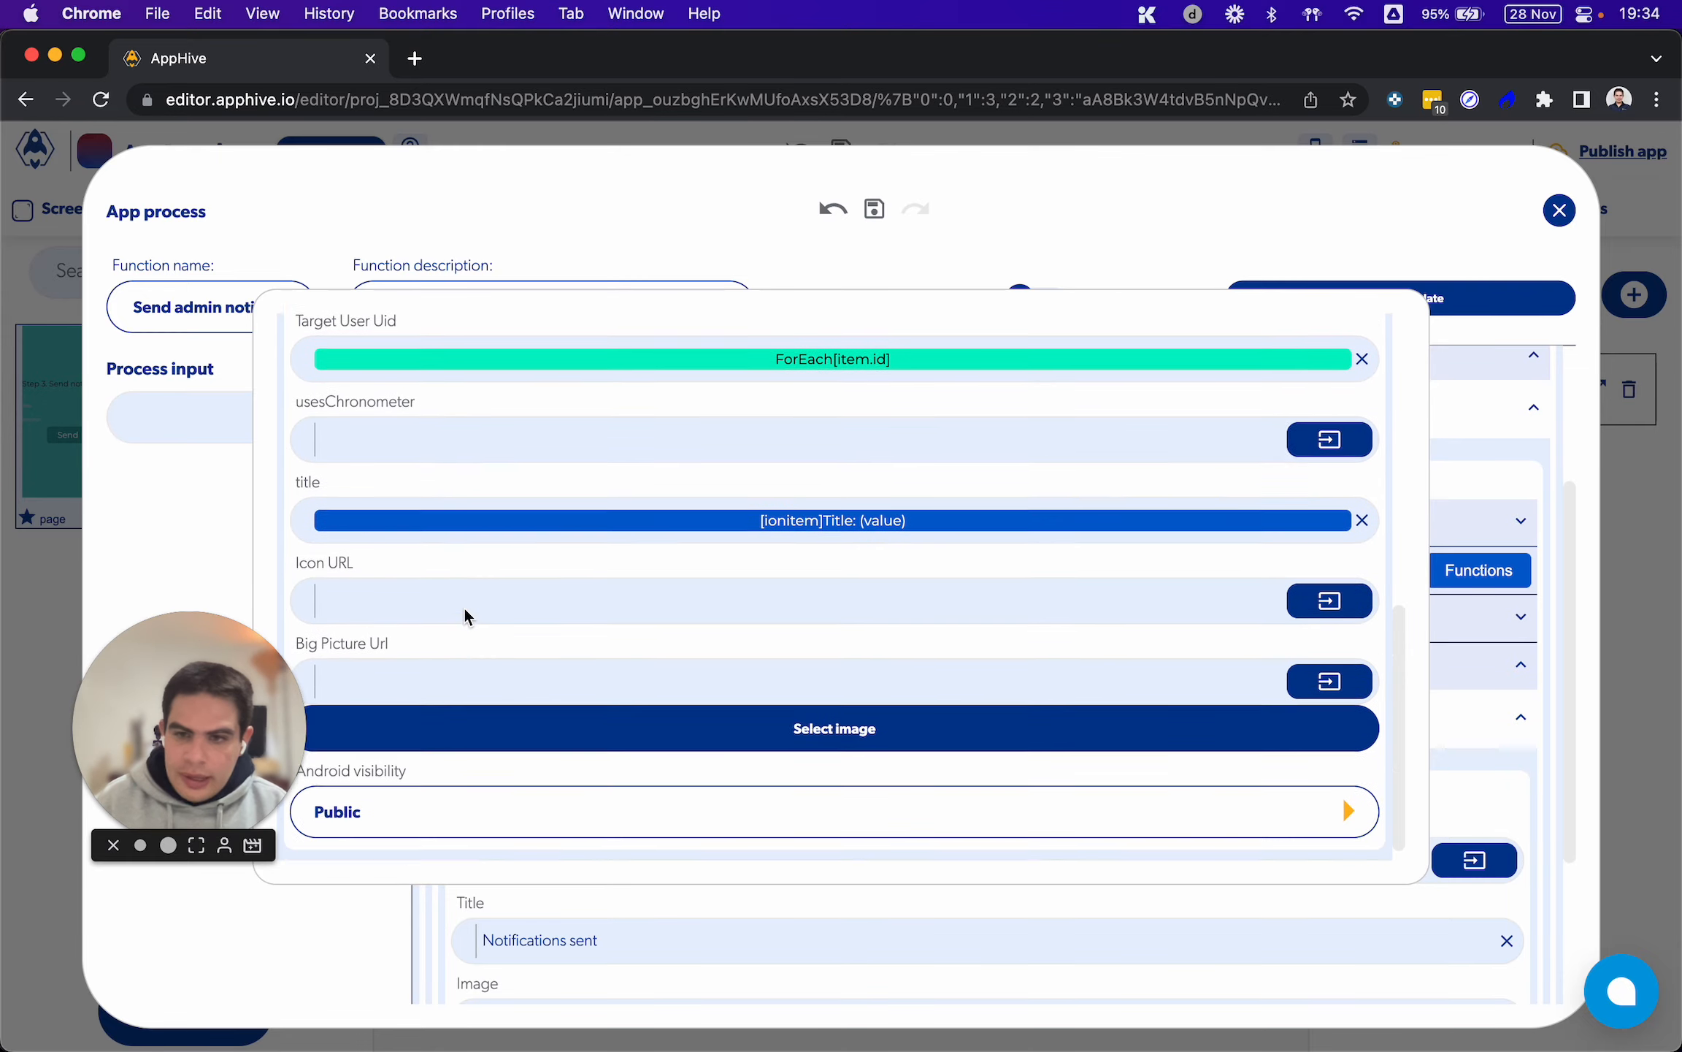
pyautogui.scroll(10, 464, 606)
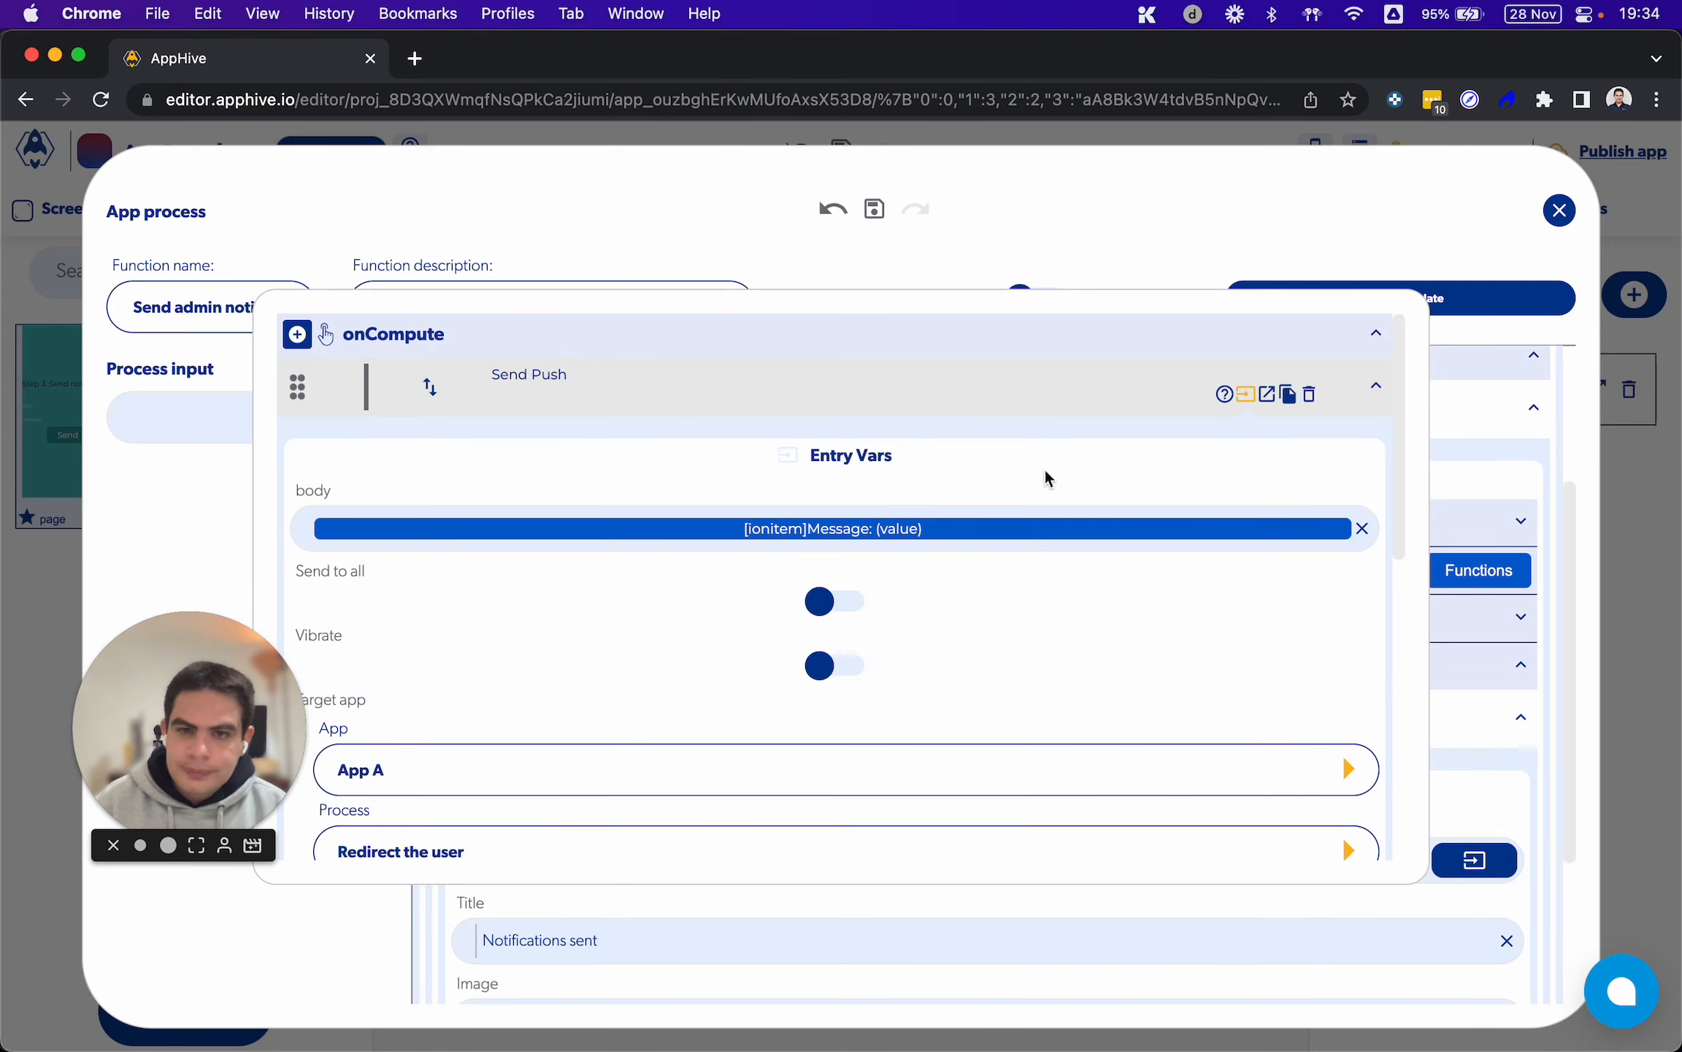
pyautogui.click(1410, 358)
pyautogui.click(1444, 394)
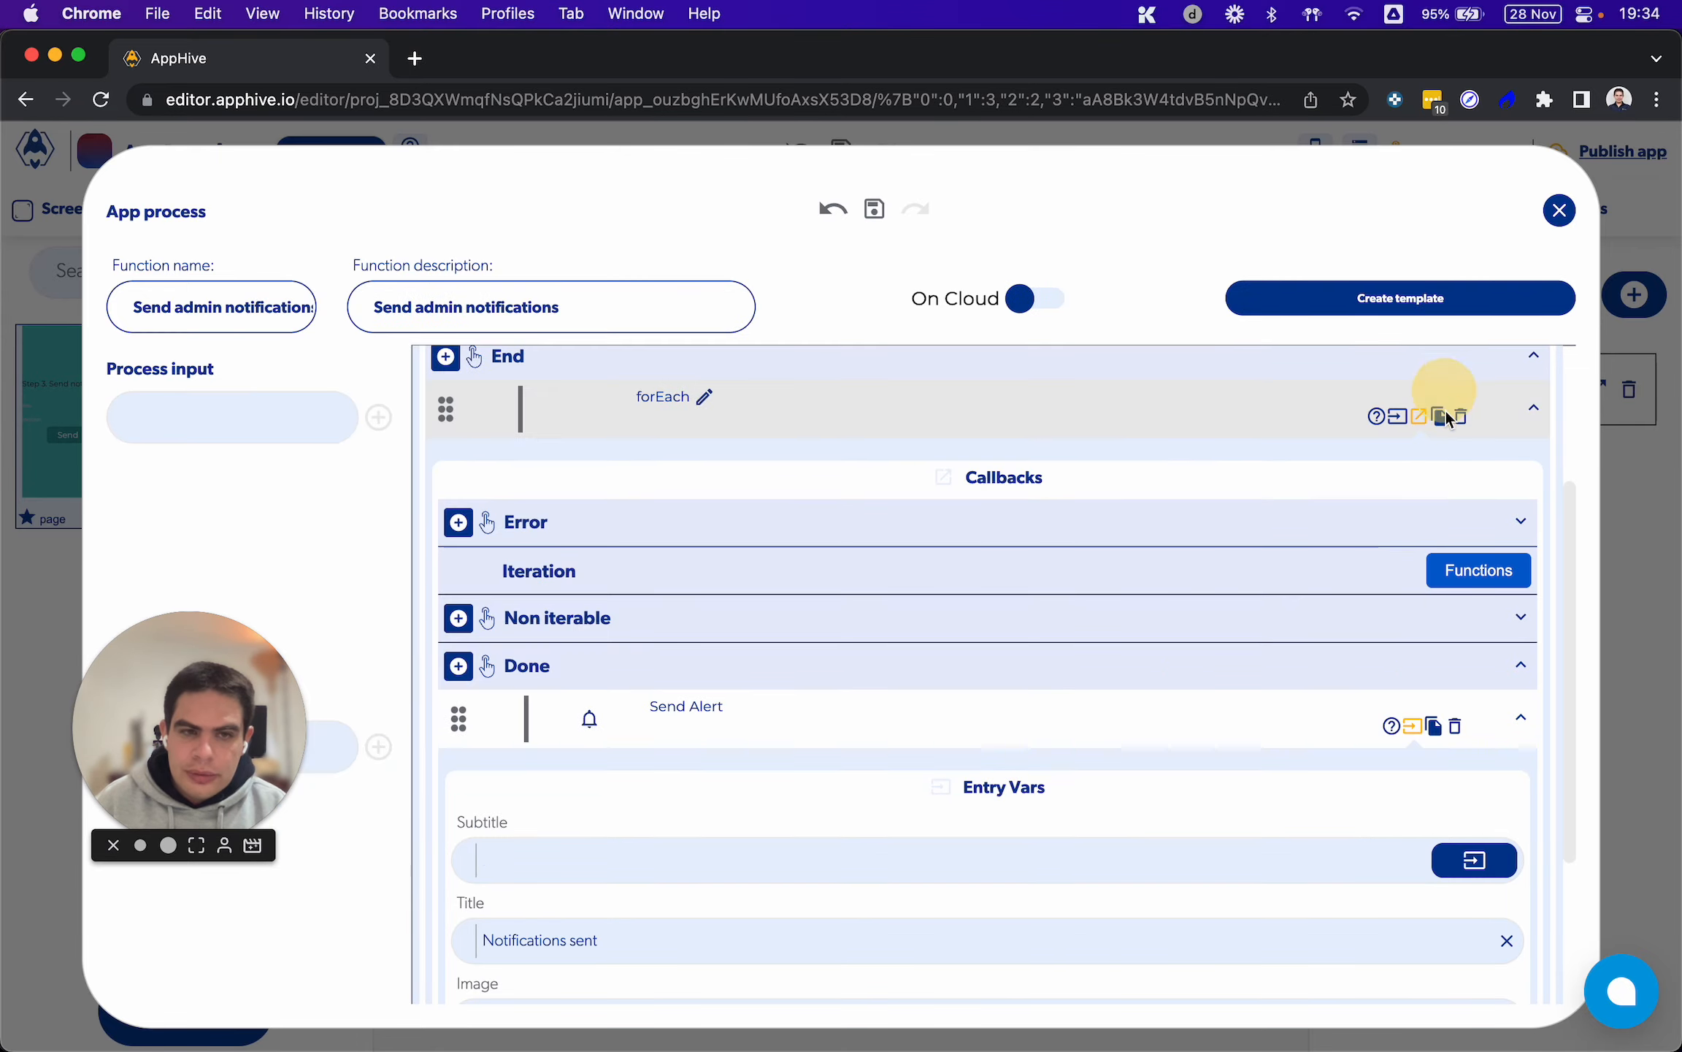
pyautogui.scroll(-3, 1182, 625)
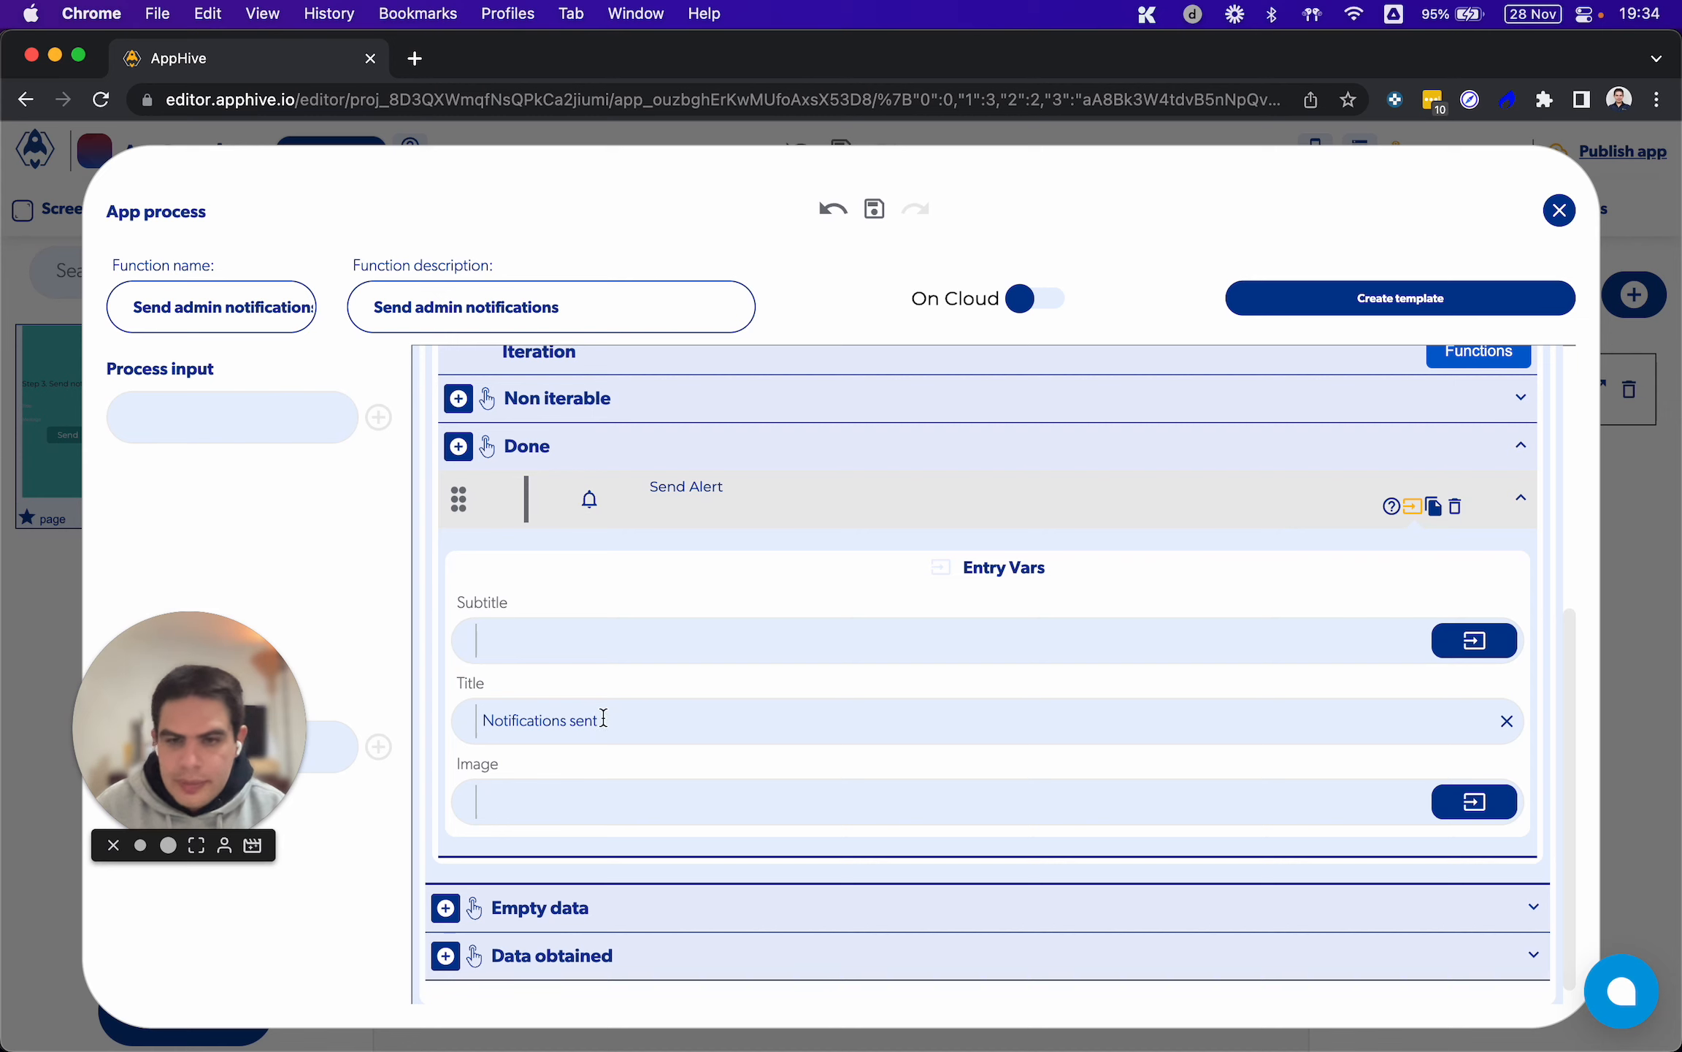
pyautogui.click(1560, 210)
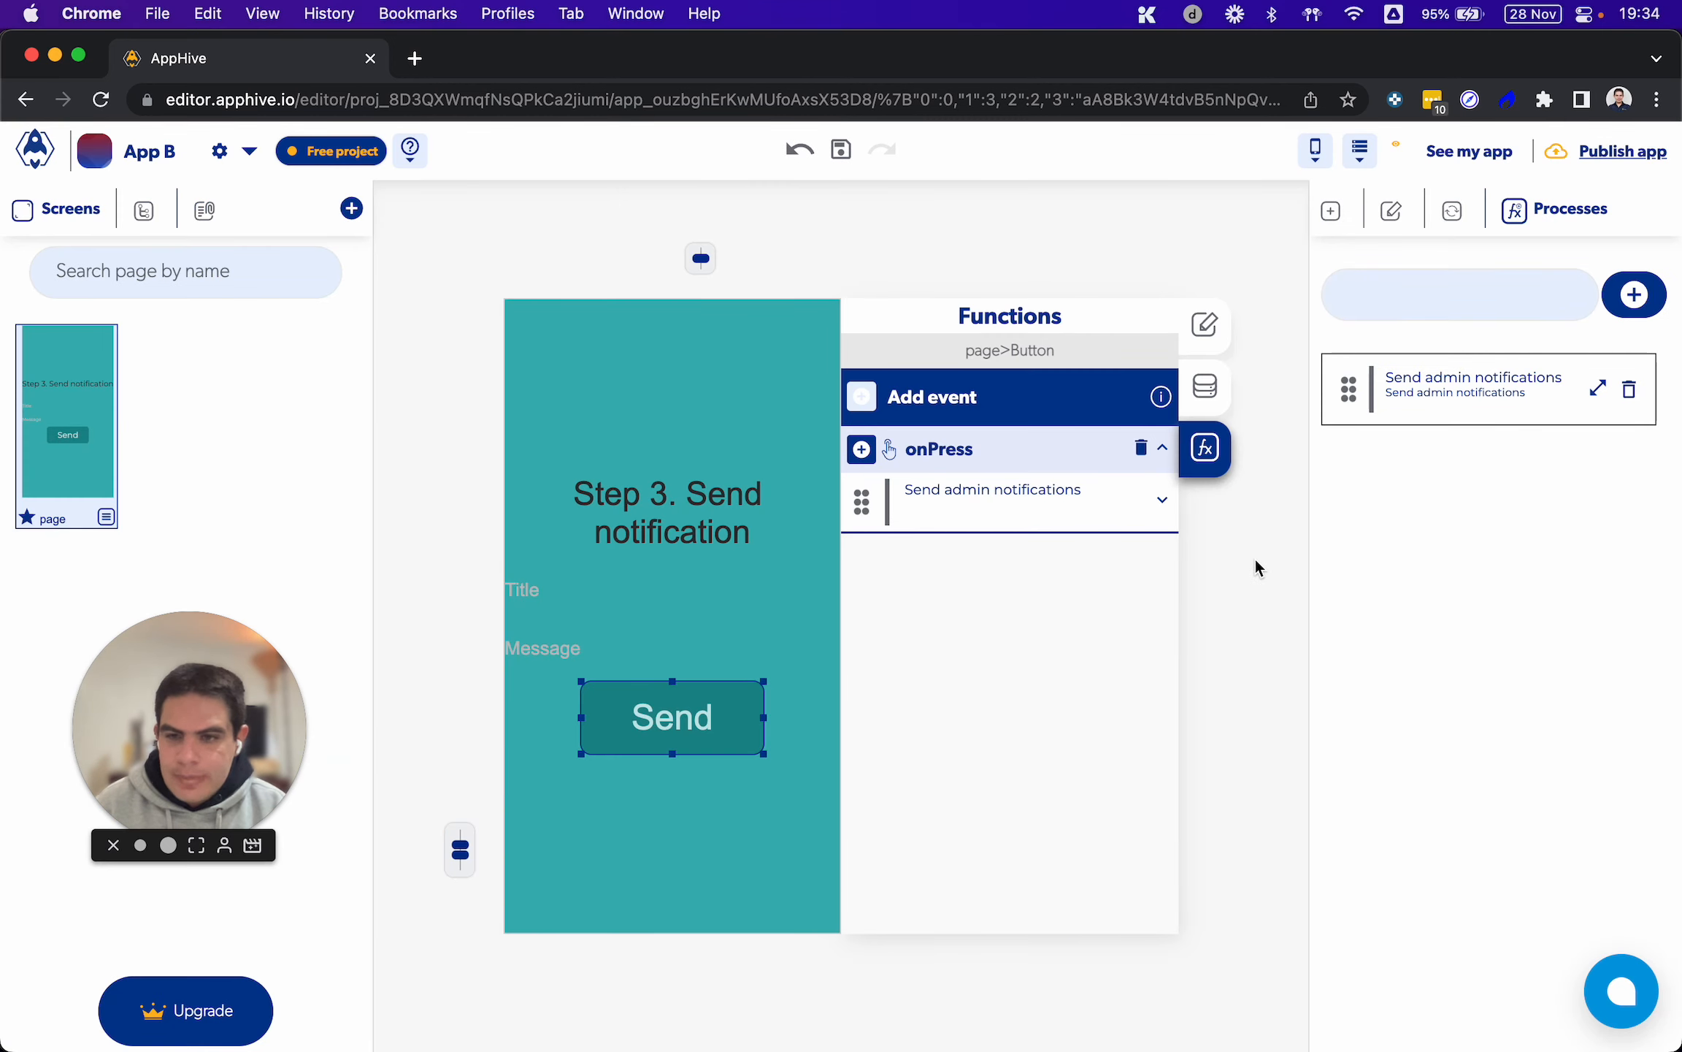
# Switch to QuickTime Player to check the Step 3 notification screen on the mirrored phone
pyautogui.moveTo(1153, 1022)
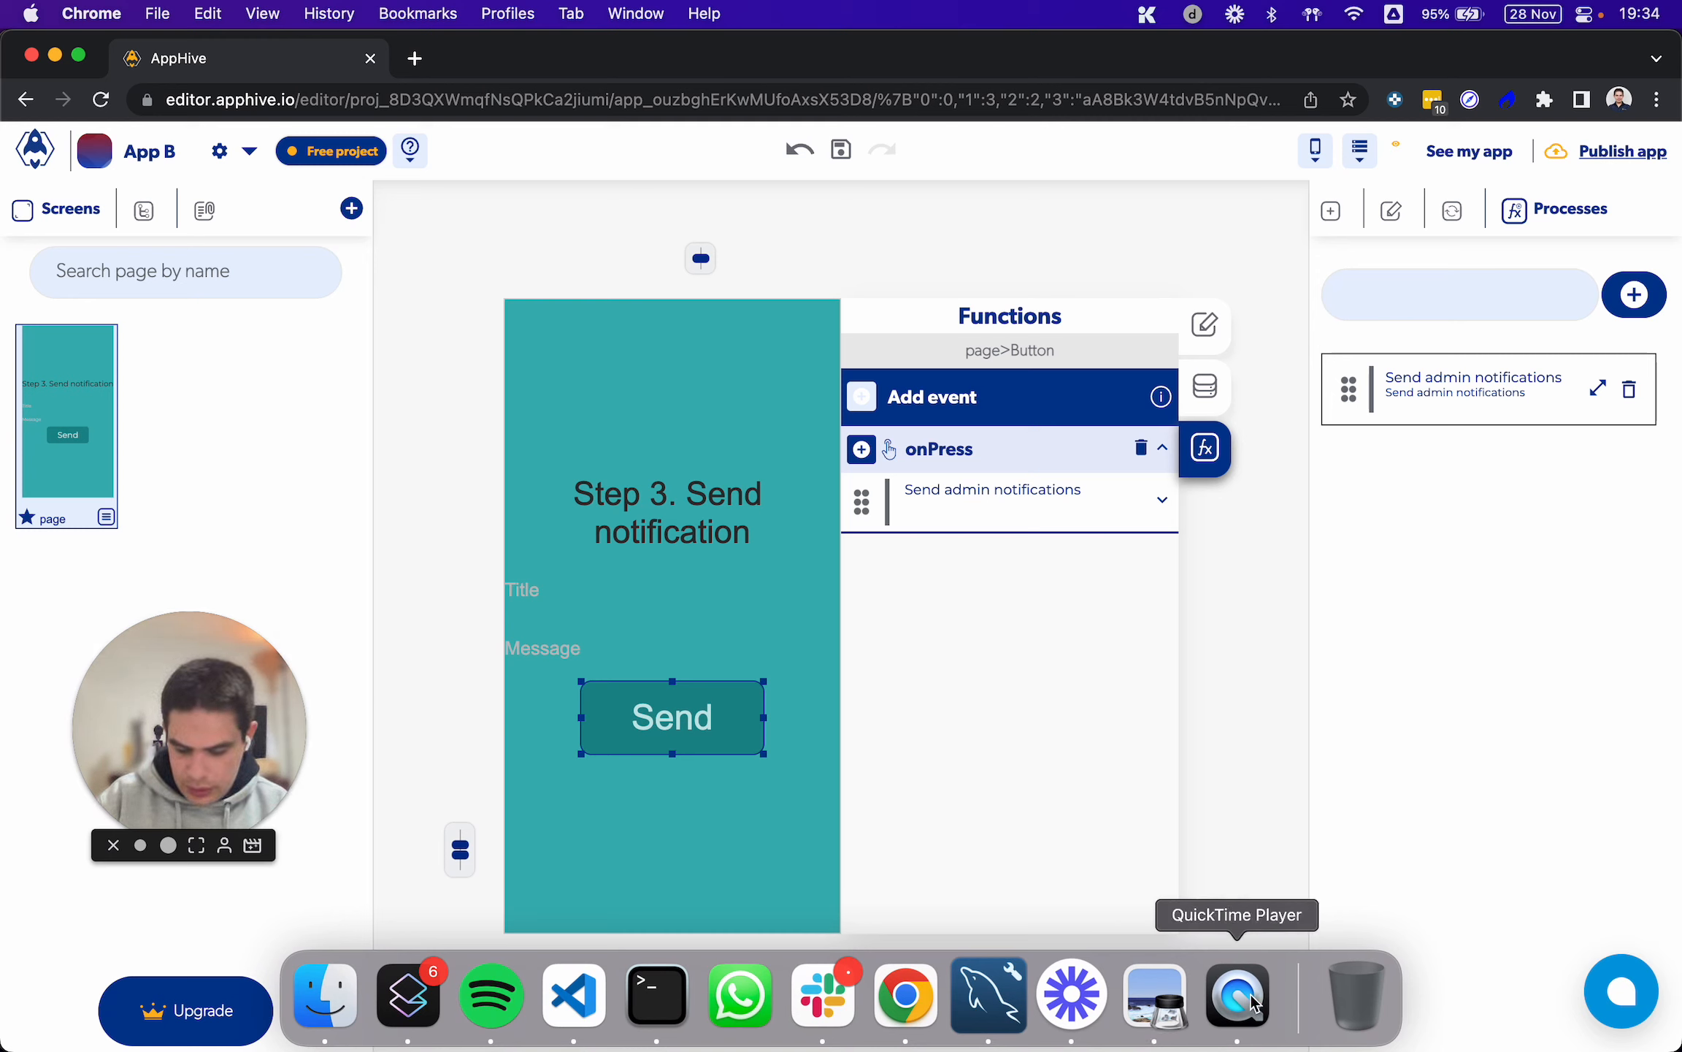
pyautogui.click(1240, 994)
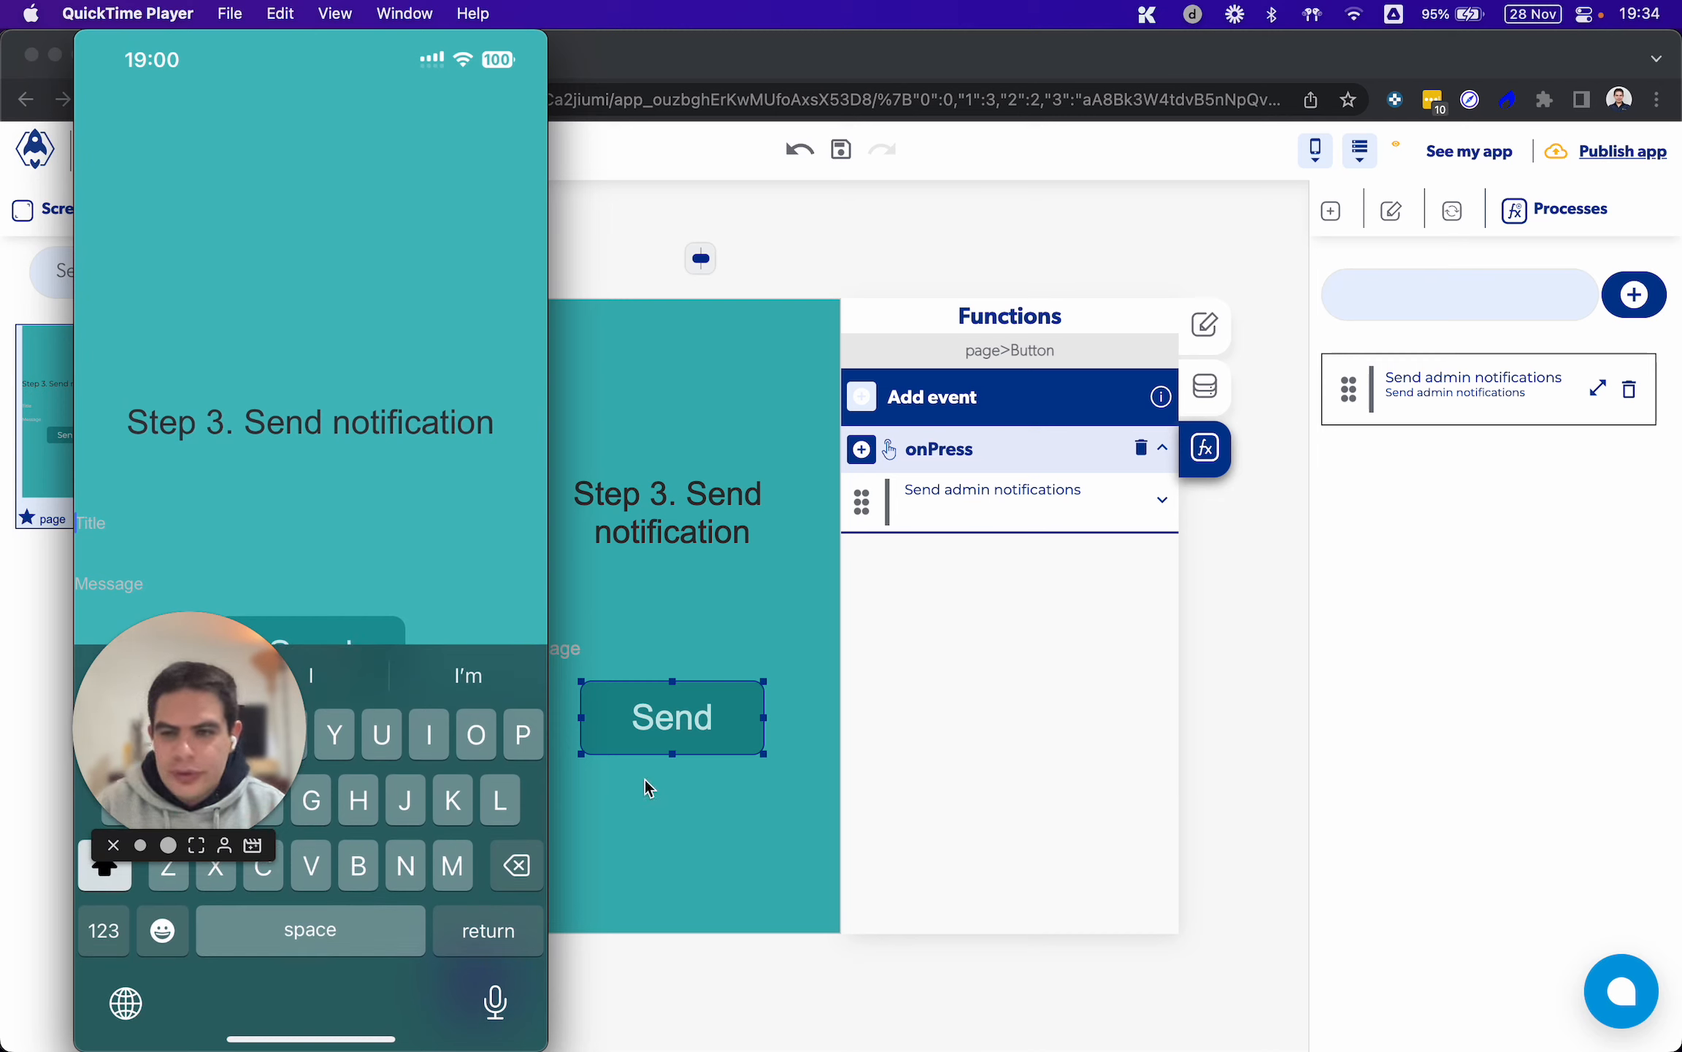
pyautogui.moveTo(342, 613)
pyautogui.moveTo(186, 726); pyautogui.dragTo(123, 894)
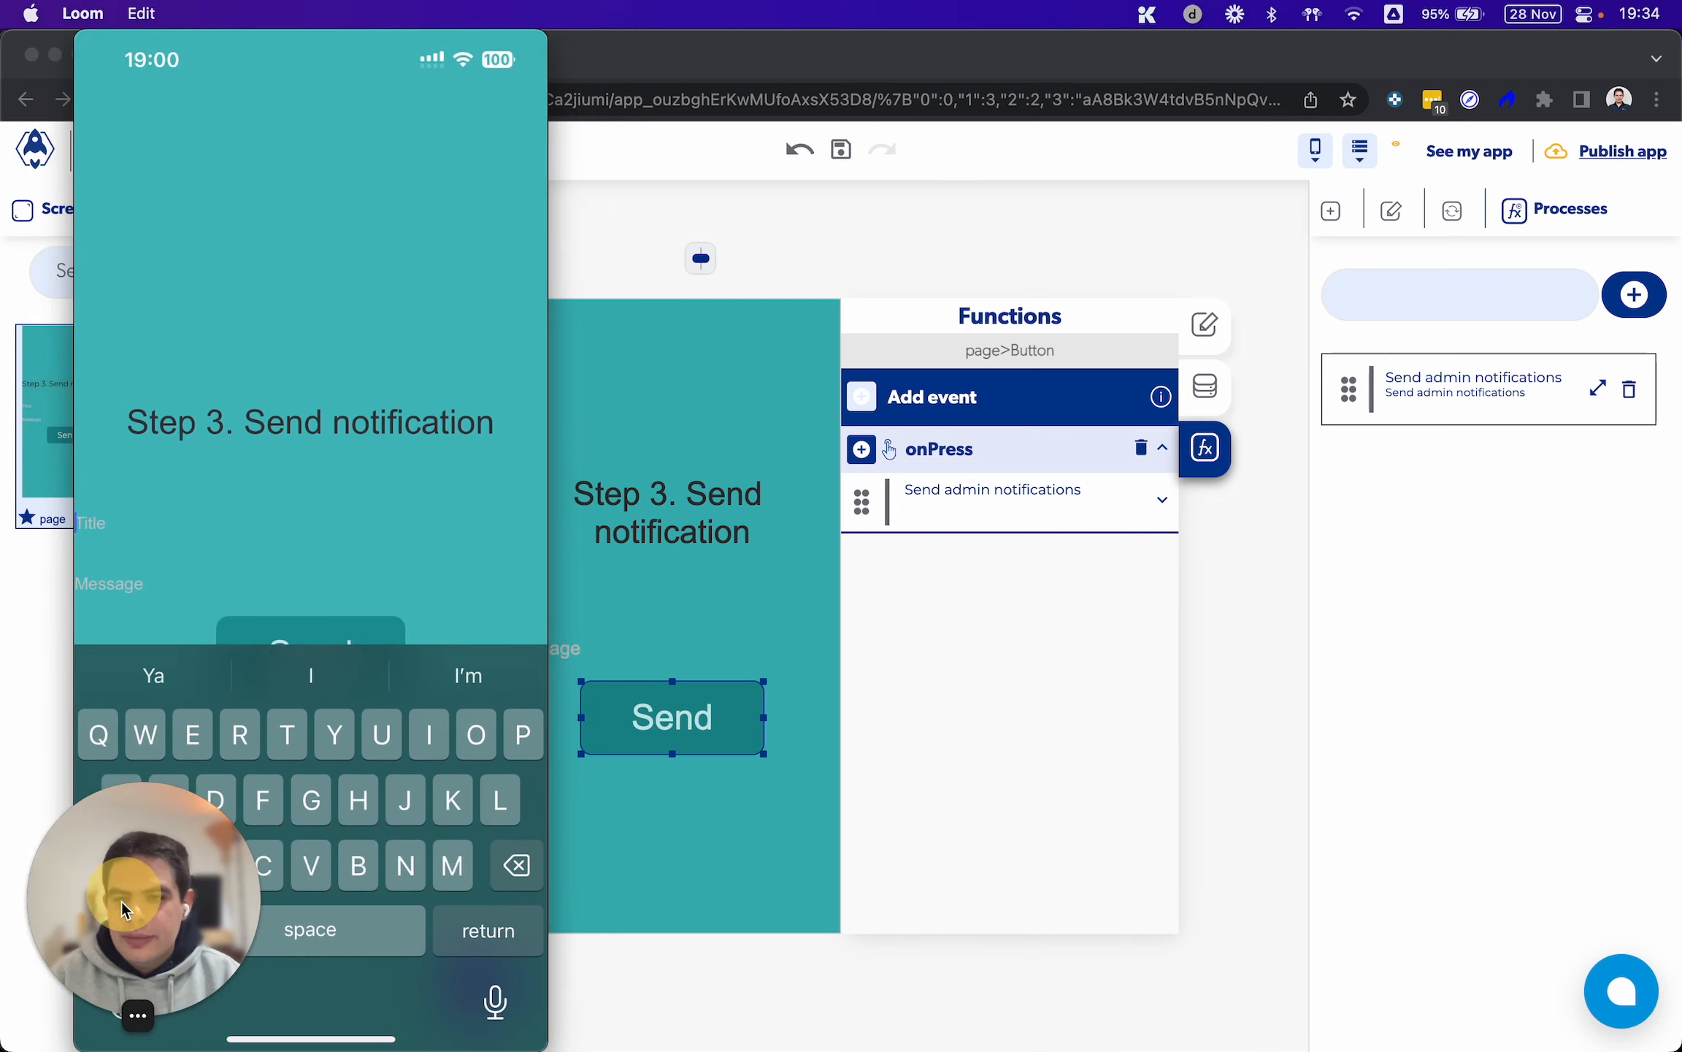
# Return to the AppHive editor in Chrome and enable Avoid keyboard in the page's layout options
pyautogui.click(1015, 629)
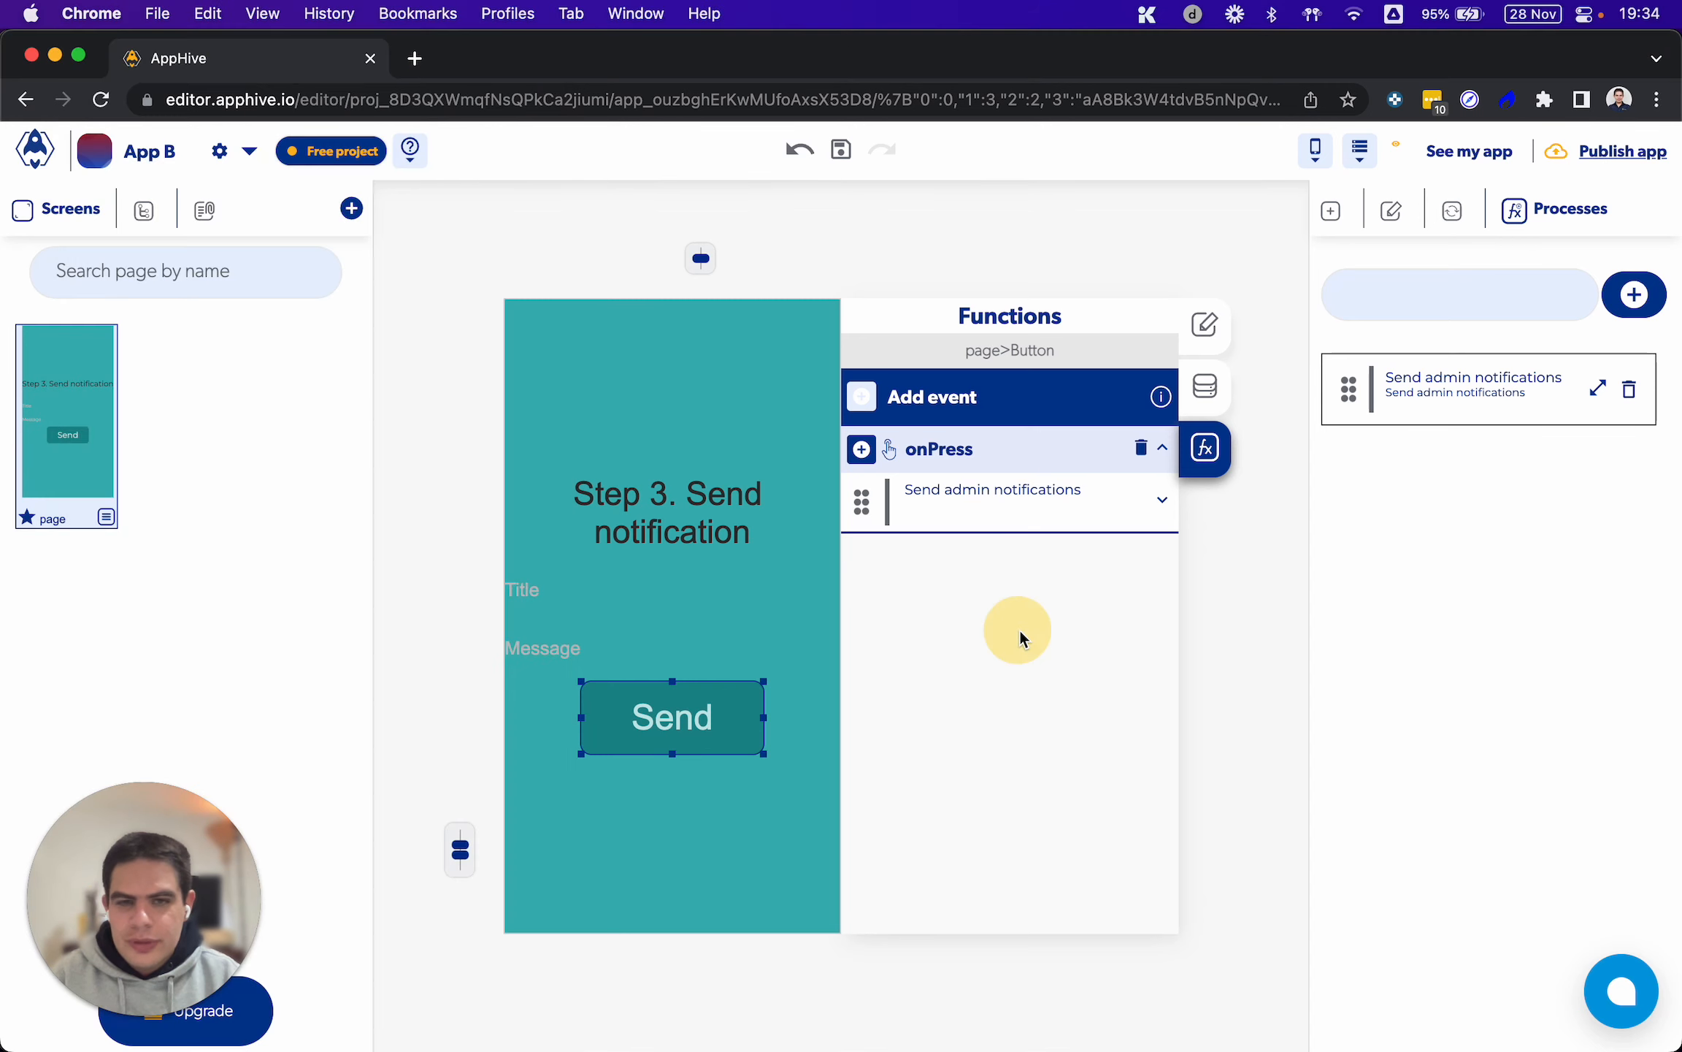
pyautogui.click(1288, 576)
pyautogui.click(1205, 385)
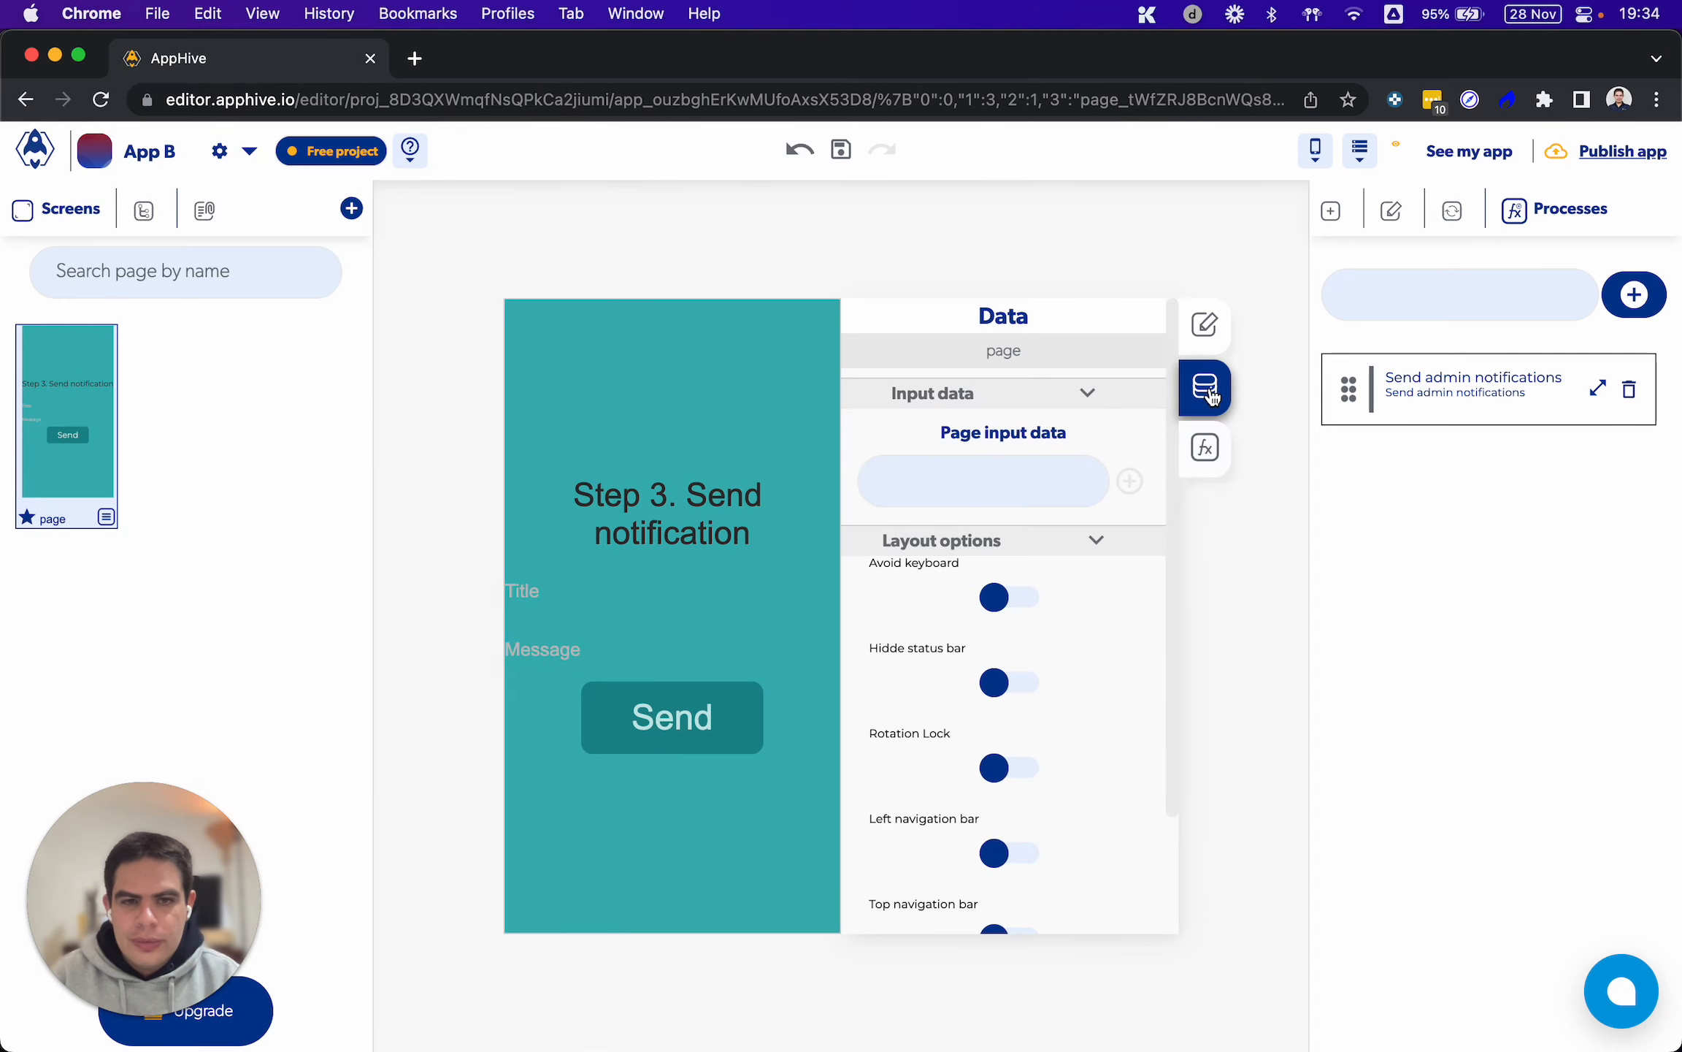
pyautogui.click(1002, 608)
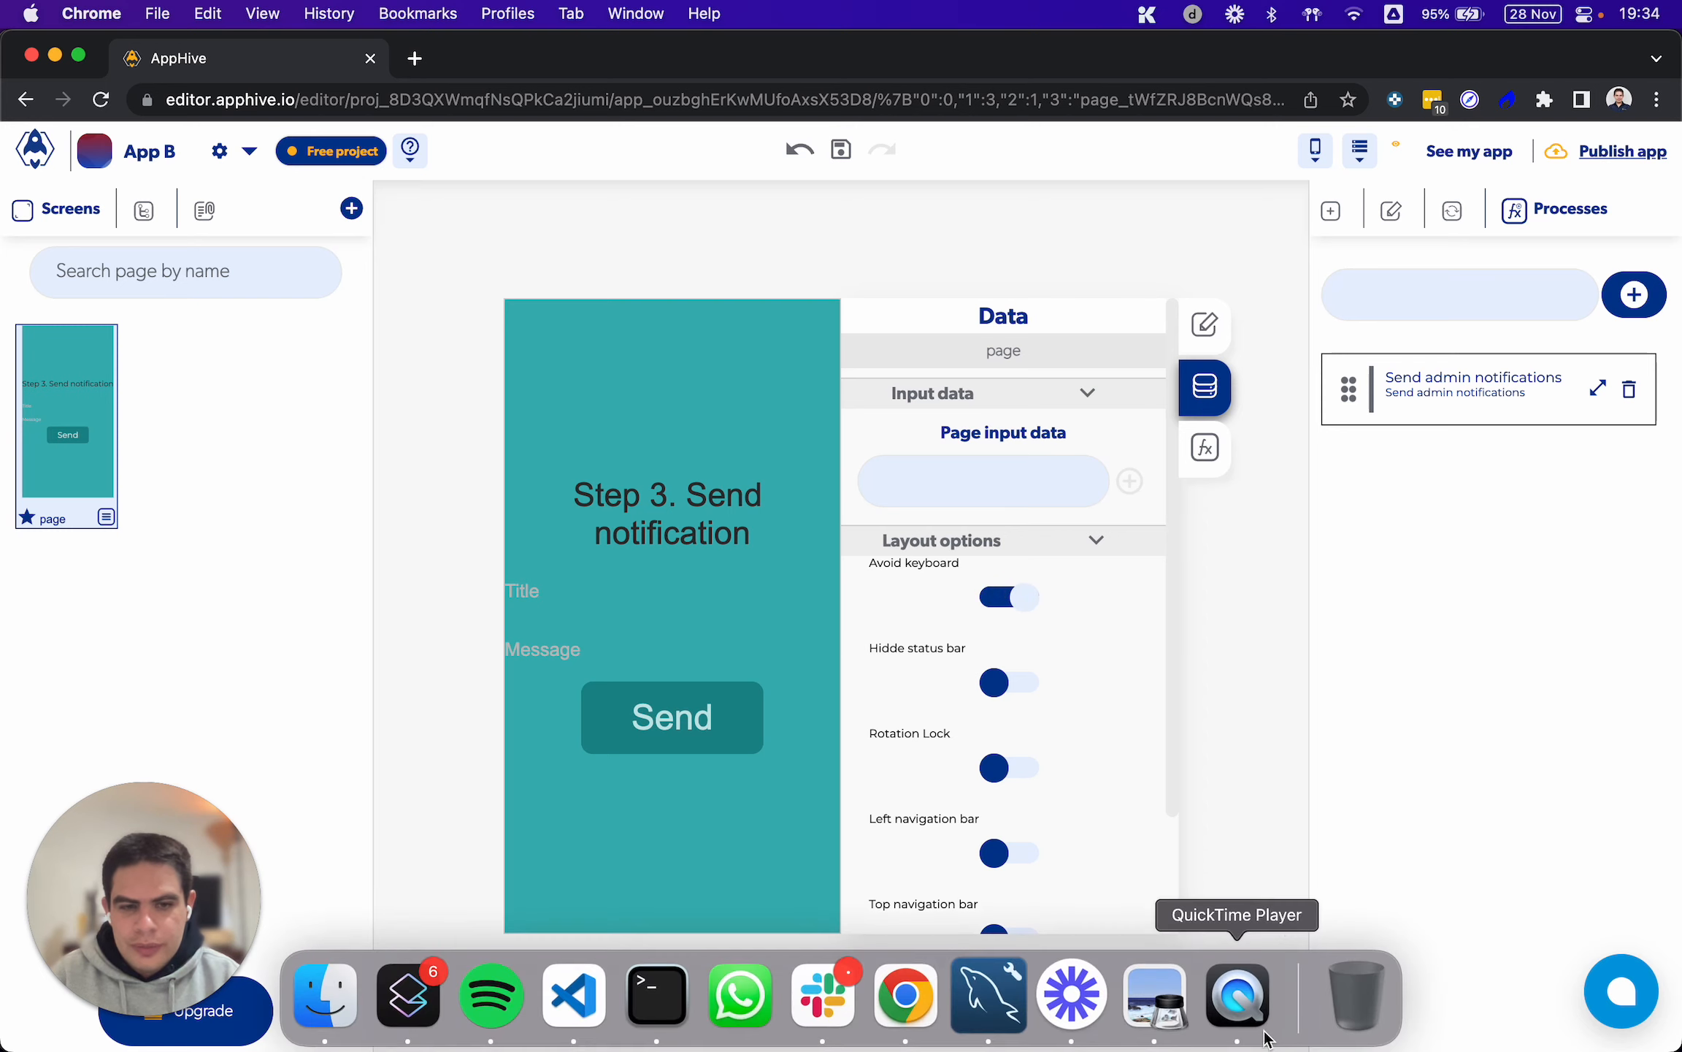
# Switch to QuickTime Player and enter the title "New push notification" and the message "This is a test" in the phone app's form
pyautogui.click(1239, 995)
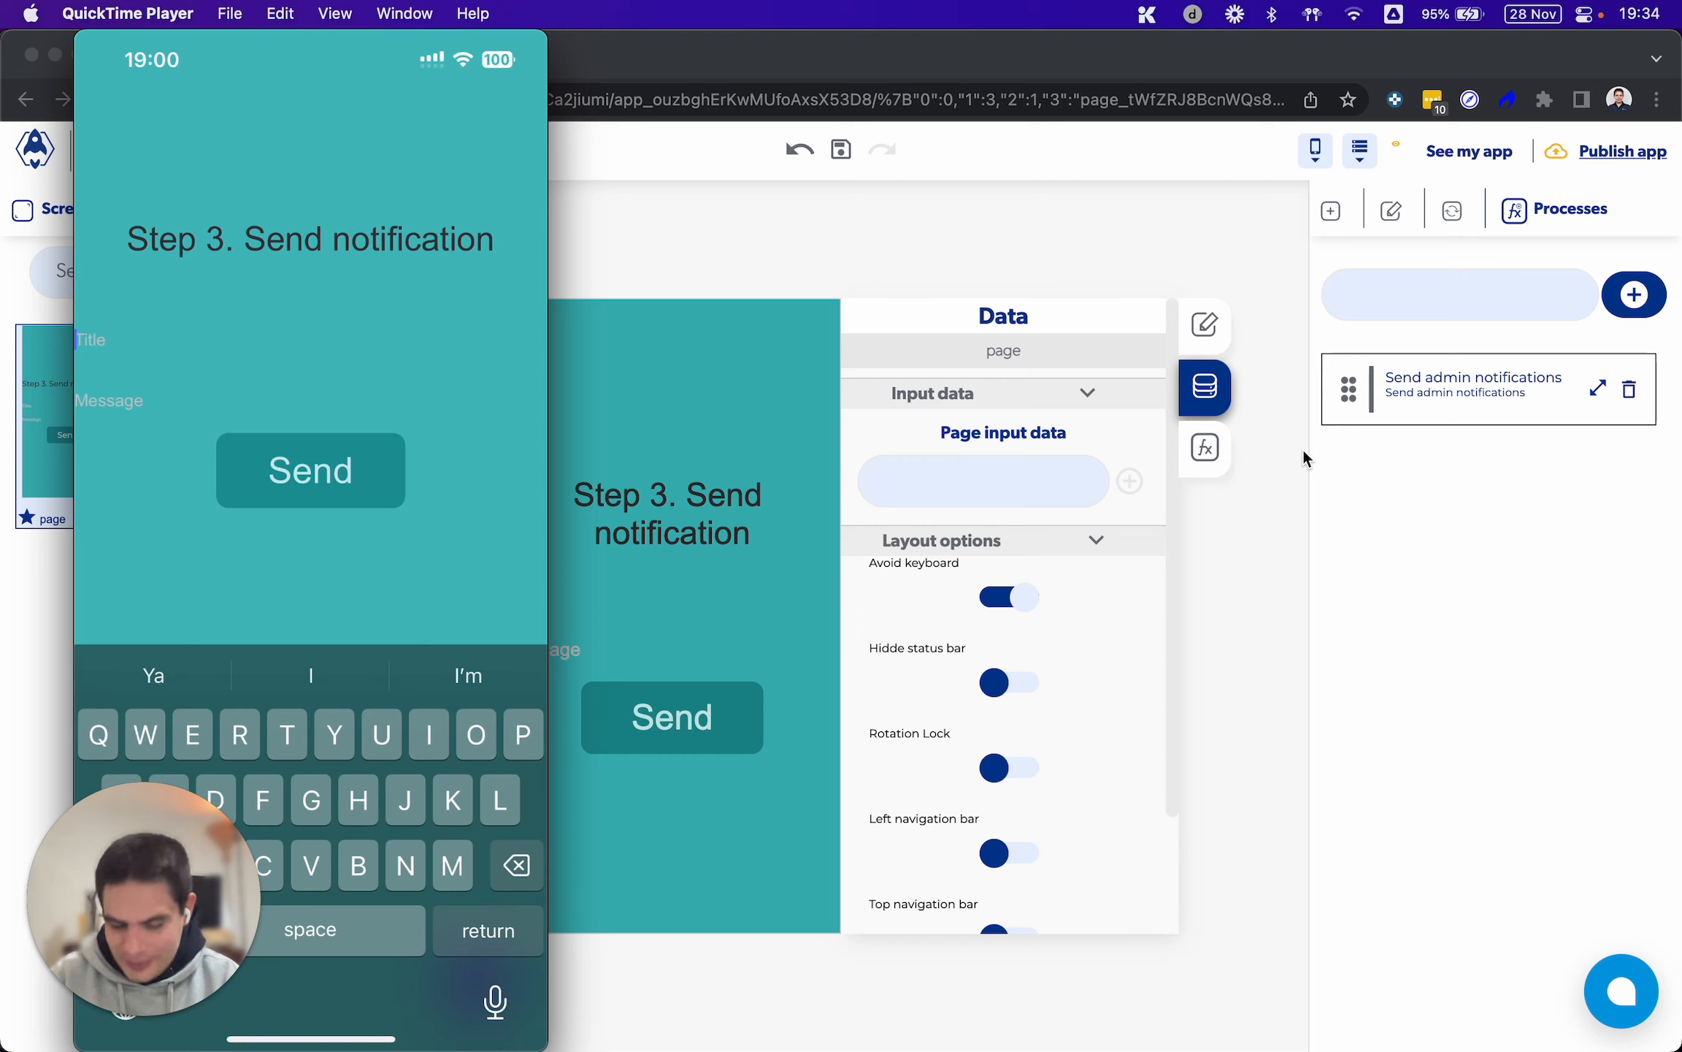
pyautogui.write('N')
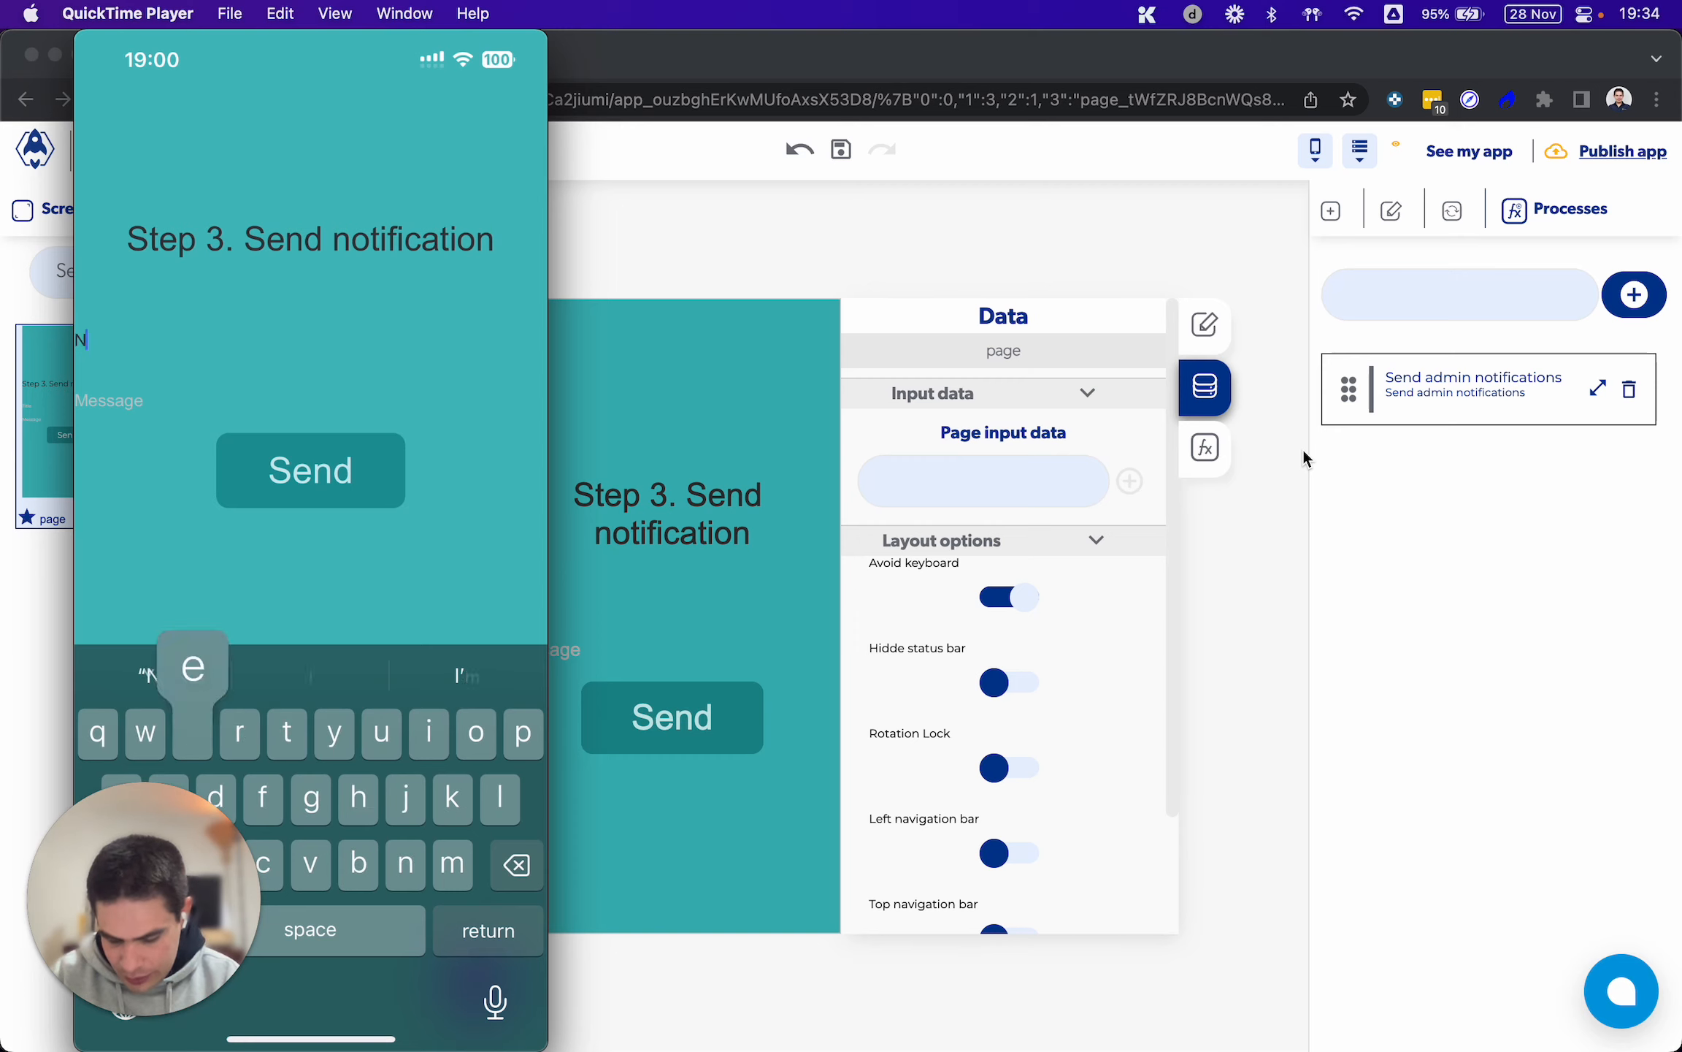
pyautogui.write('ew push n')
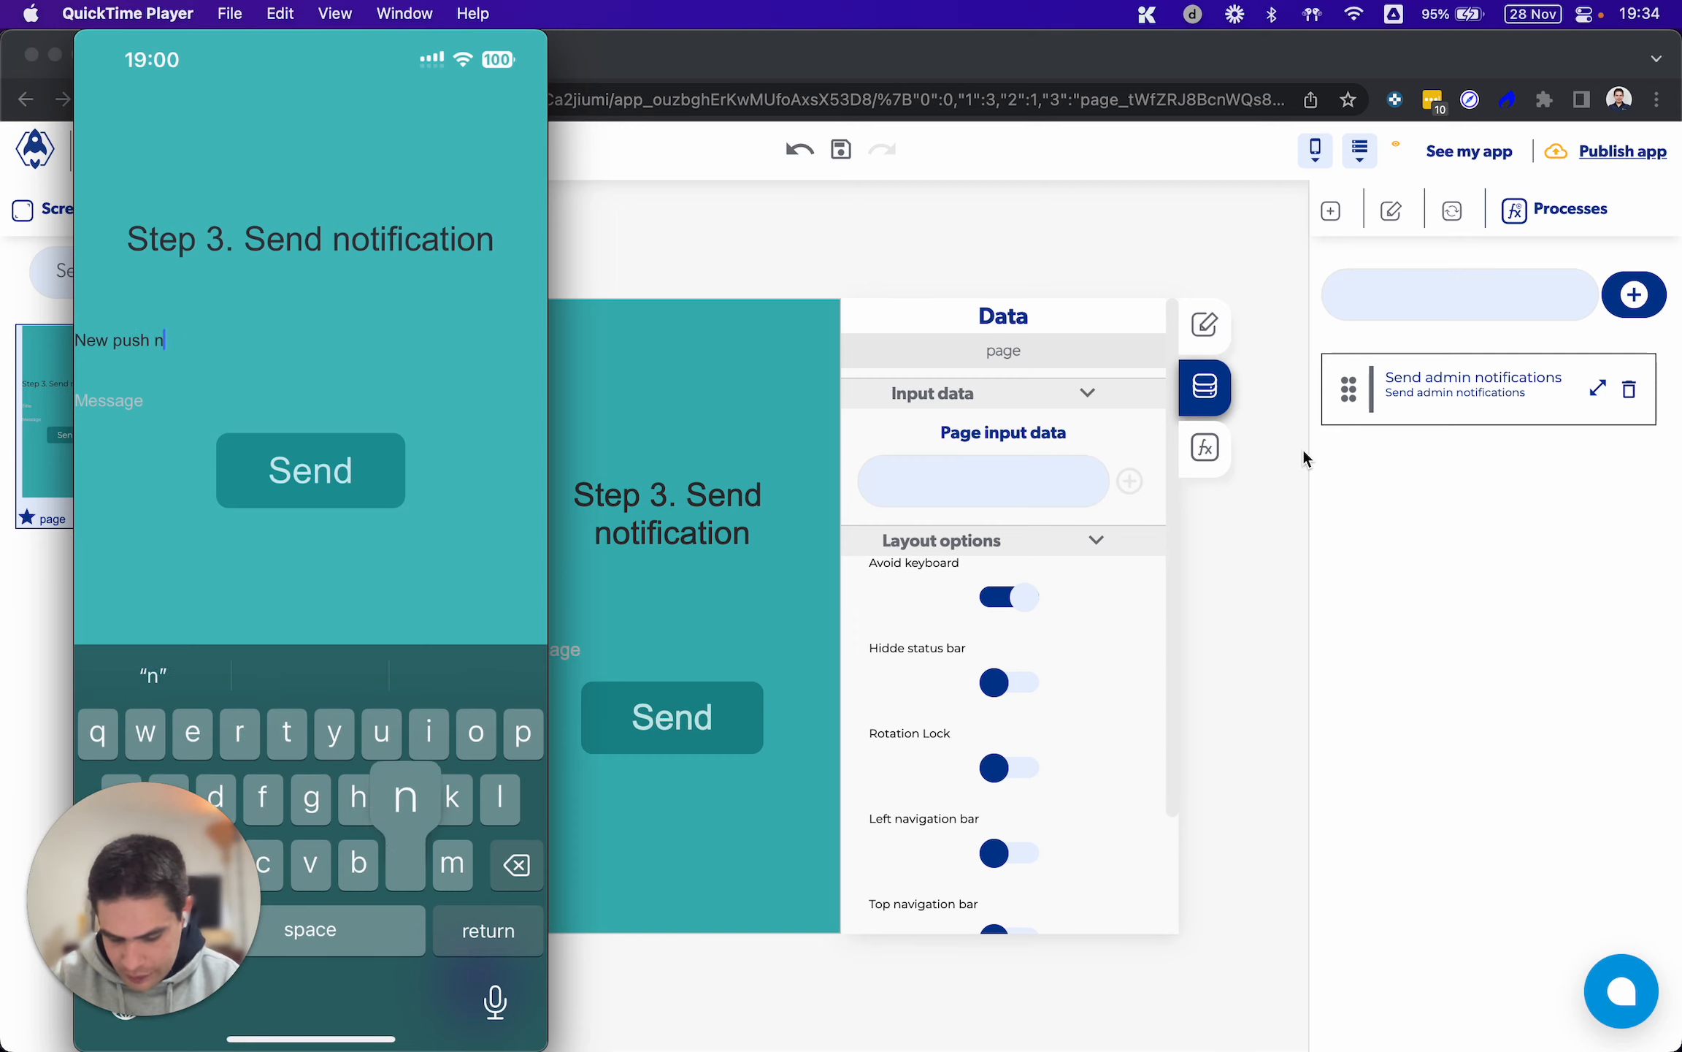
pyautogui.write('otification')
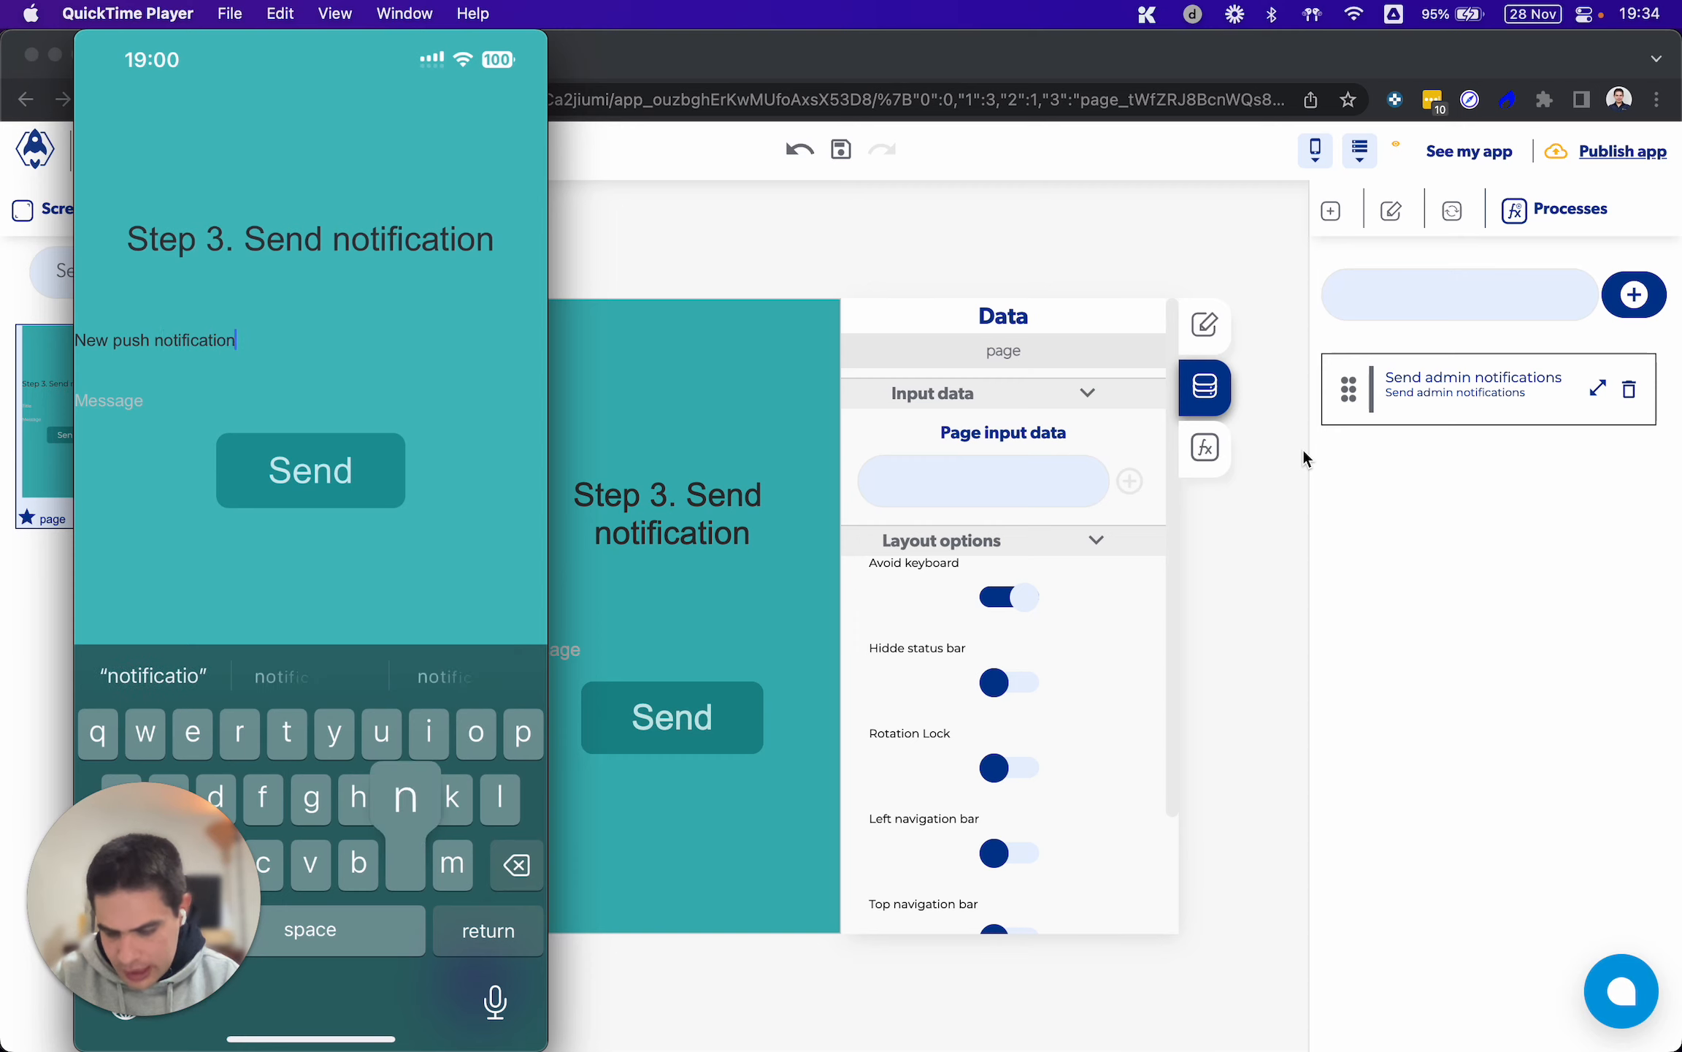
pyautogui.press('Return')
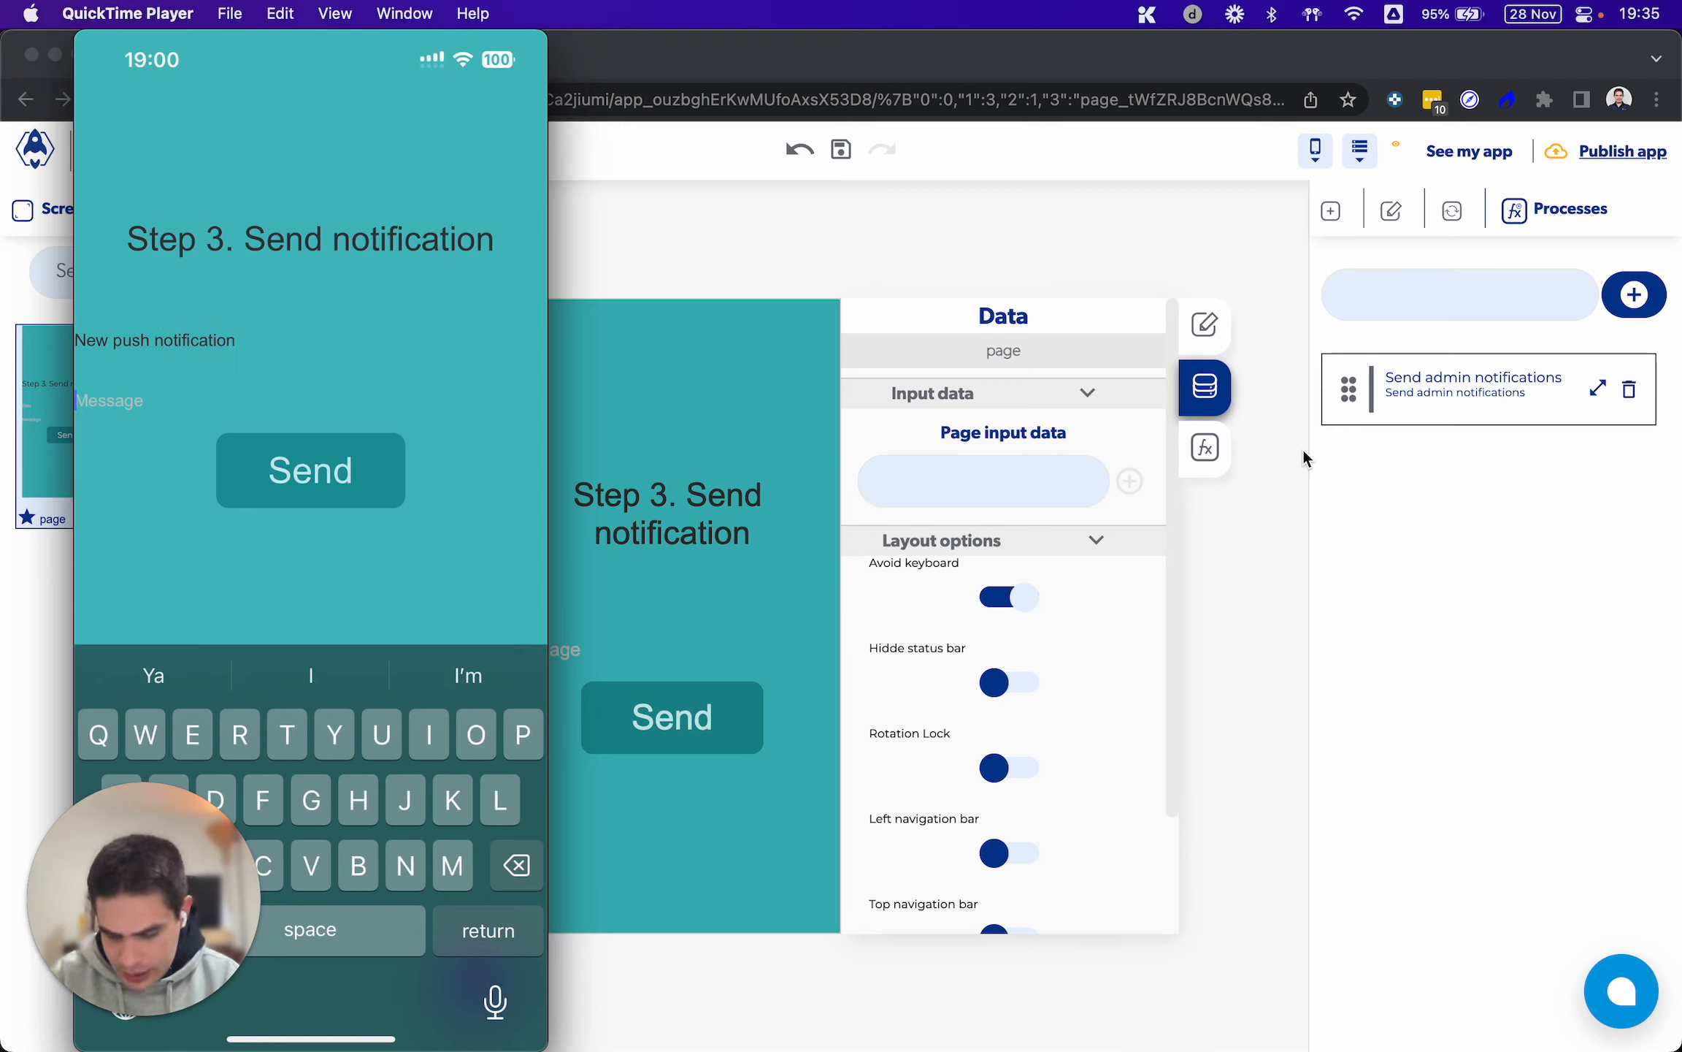
pyautogui.write('This ')
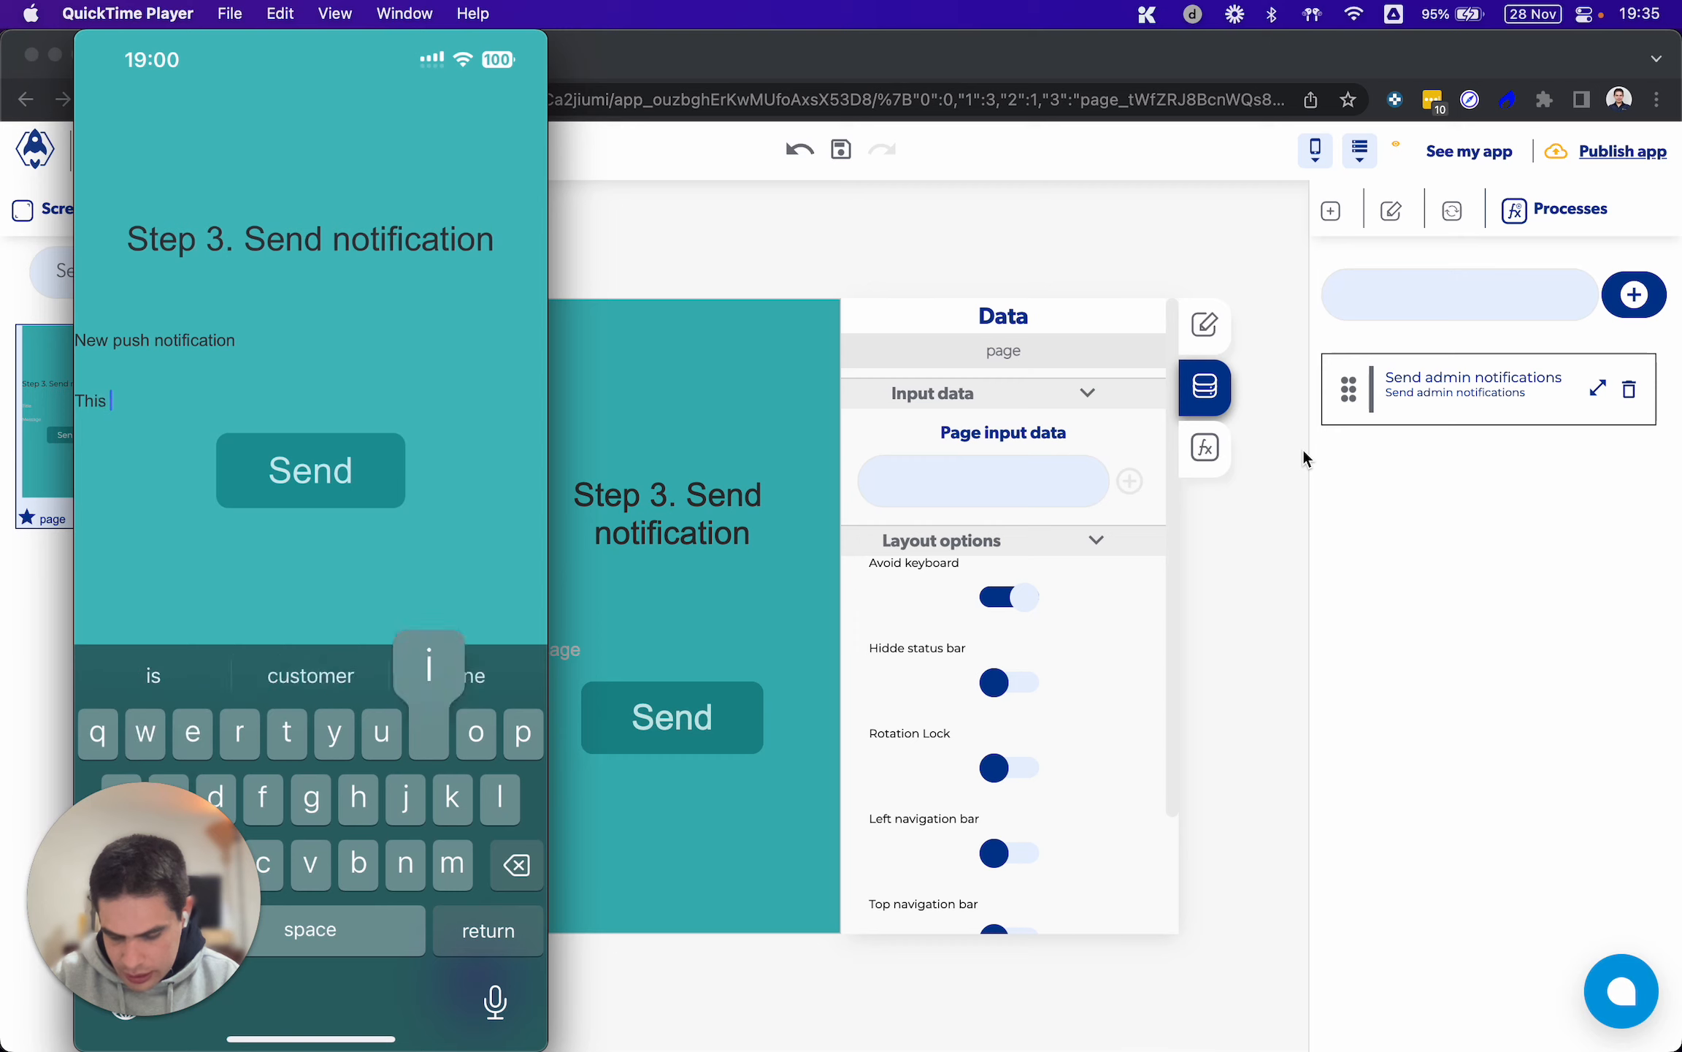
pyautogui.write('is a test')
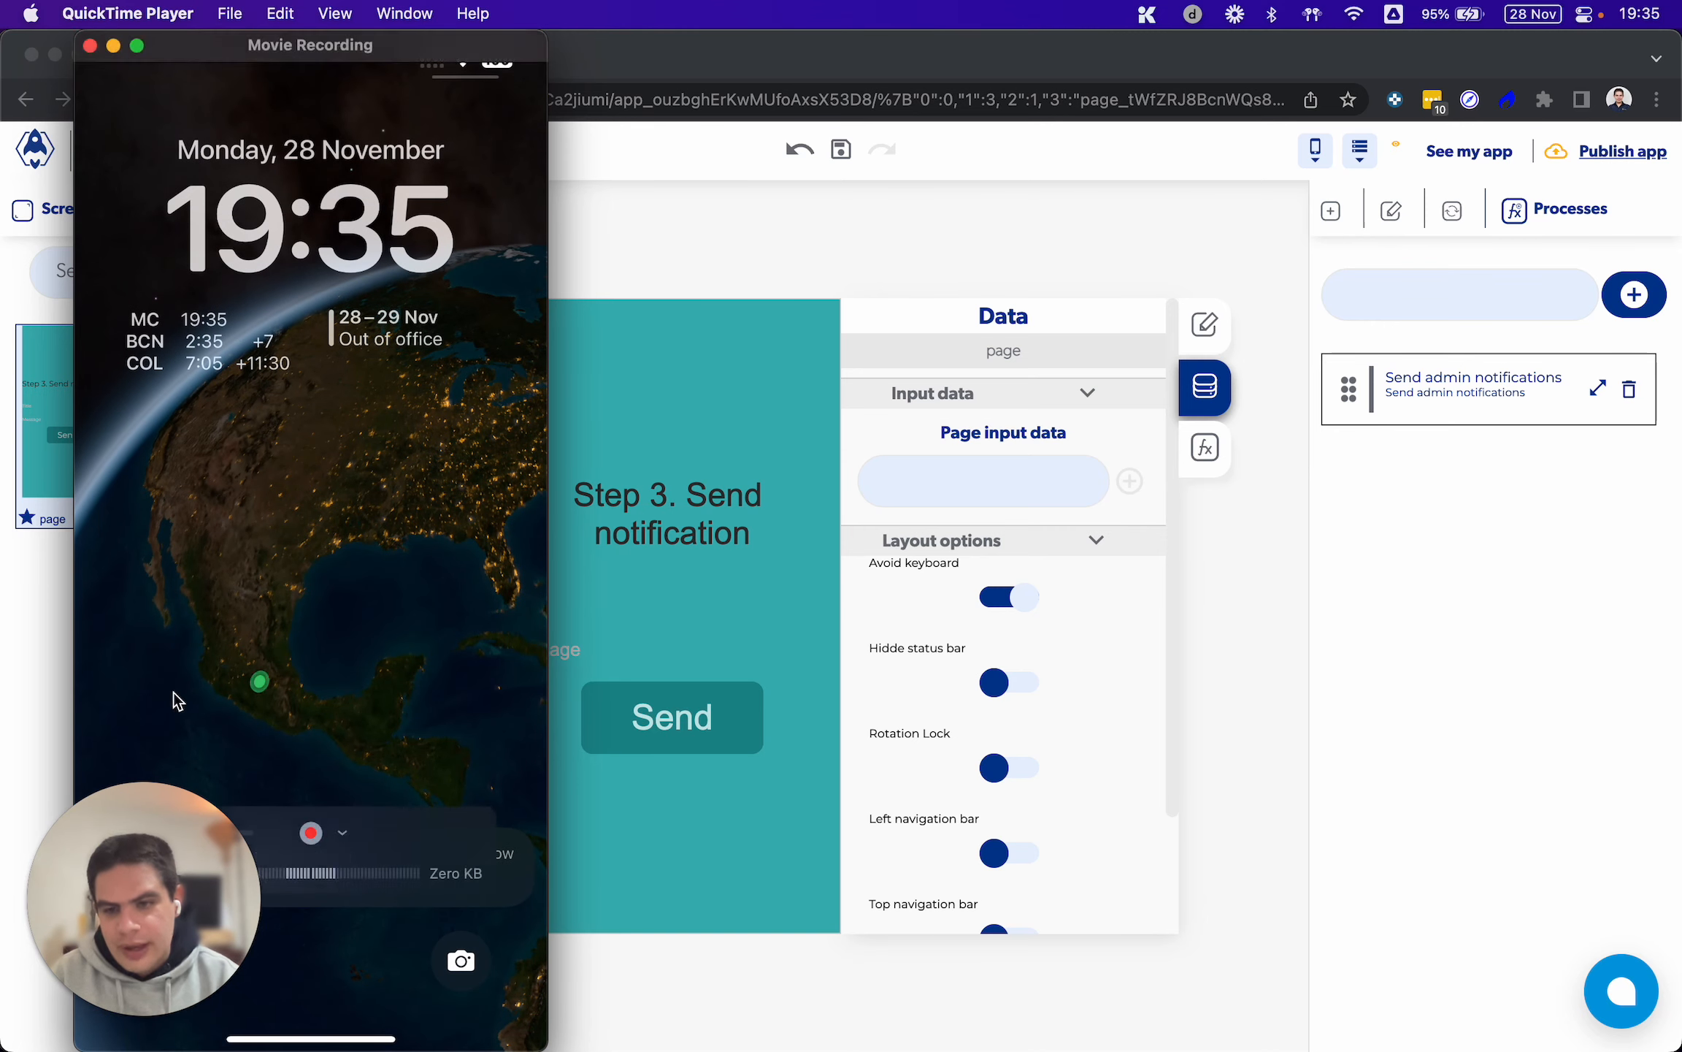
# Return to the AppHive editor in Chrome and open the Send admin notifications process from the Send button's onPress event
pyautogui.moveTo(124, 850); pyautogui.dragTo(870, 804)
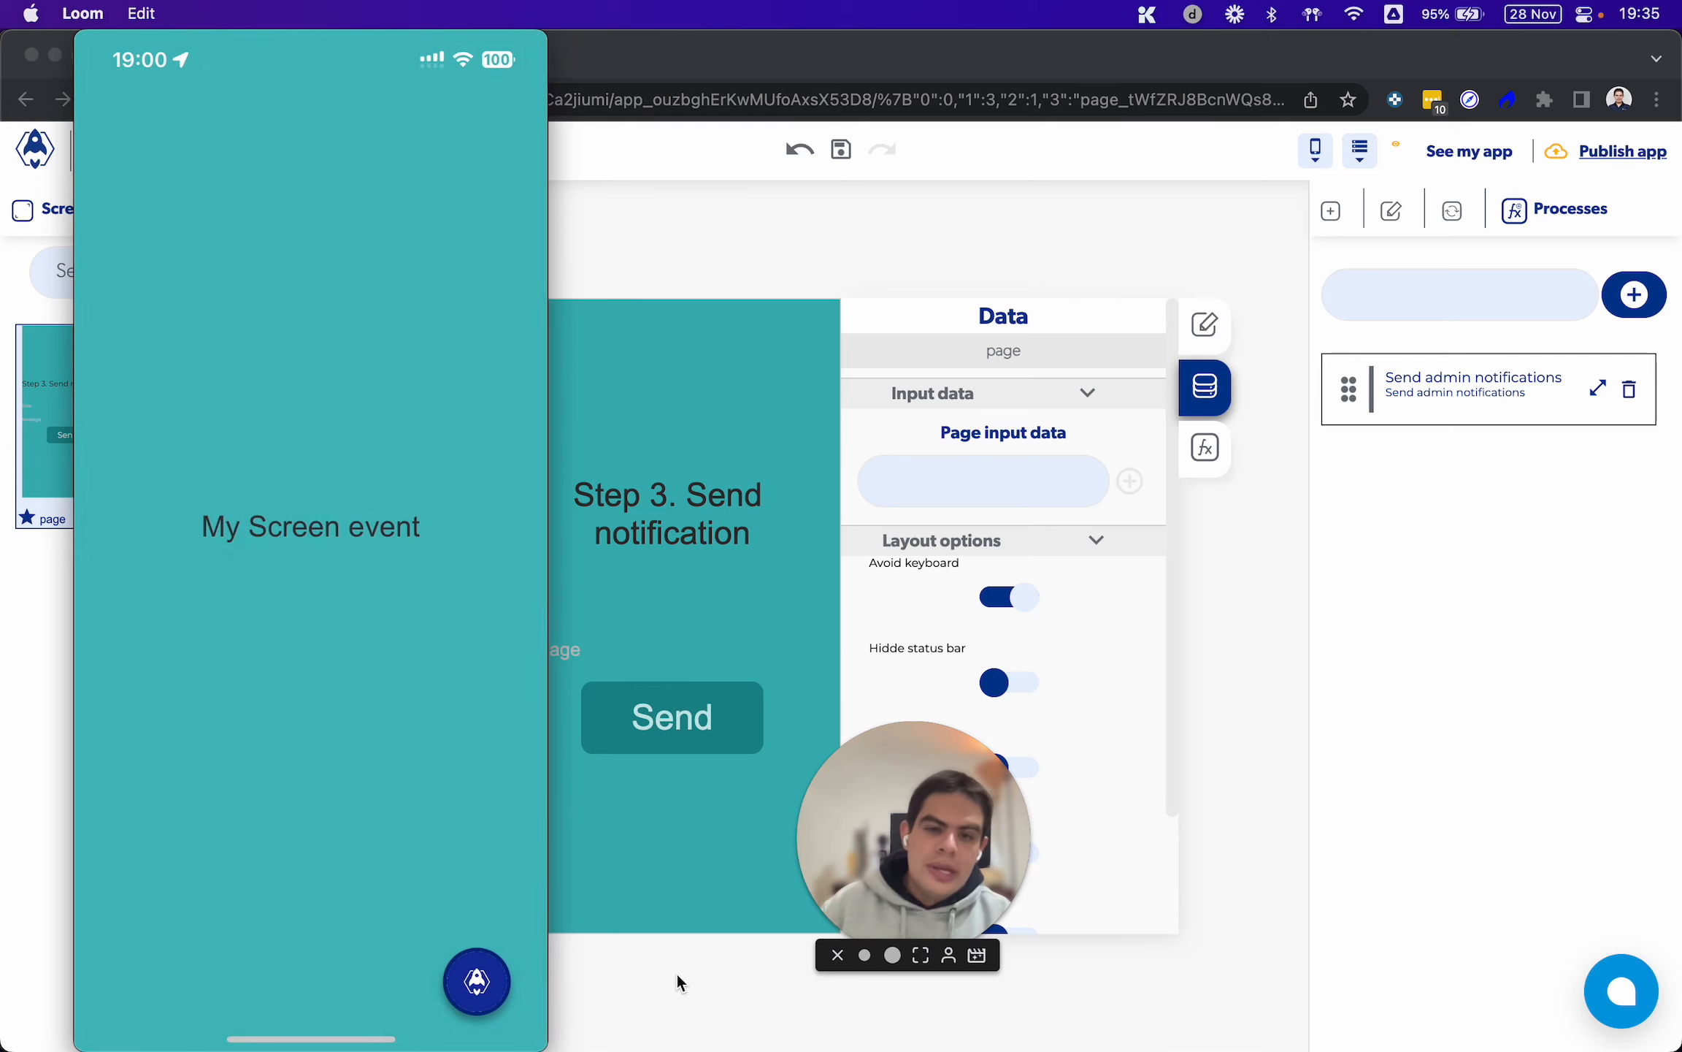
pyautogui.click(1209, 868)
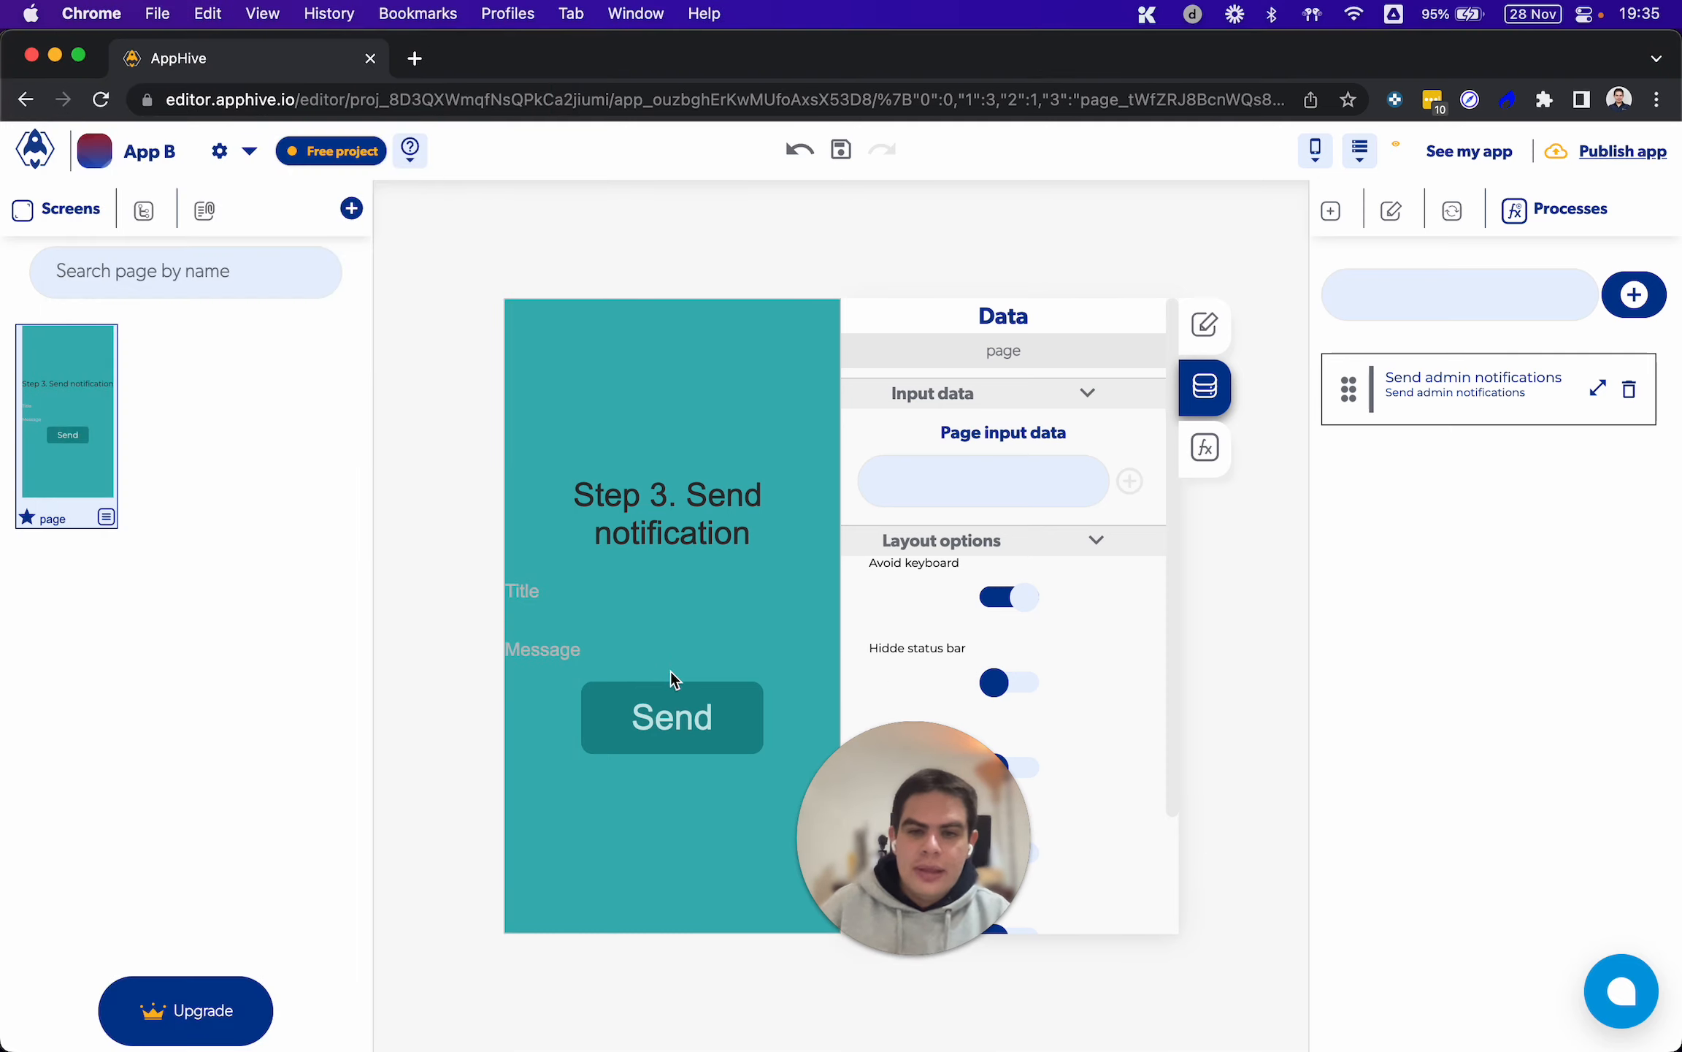
pyautogui.click(657, 710)
pyautogui.moveTo(924, 776); pyautogui.dragTo(155, 742)
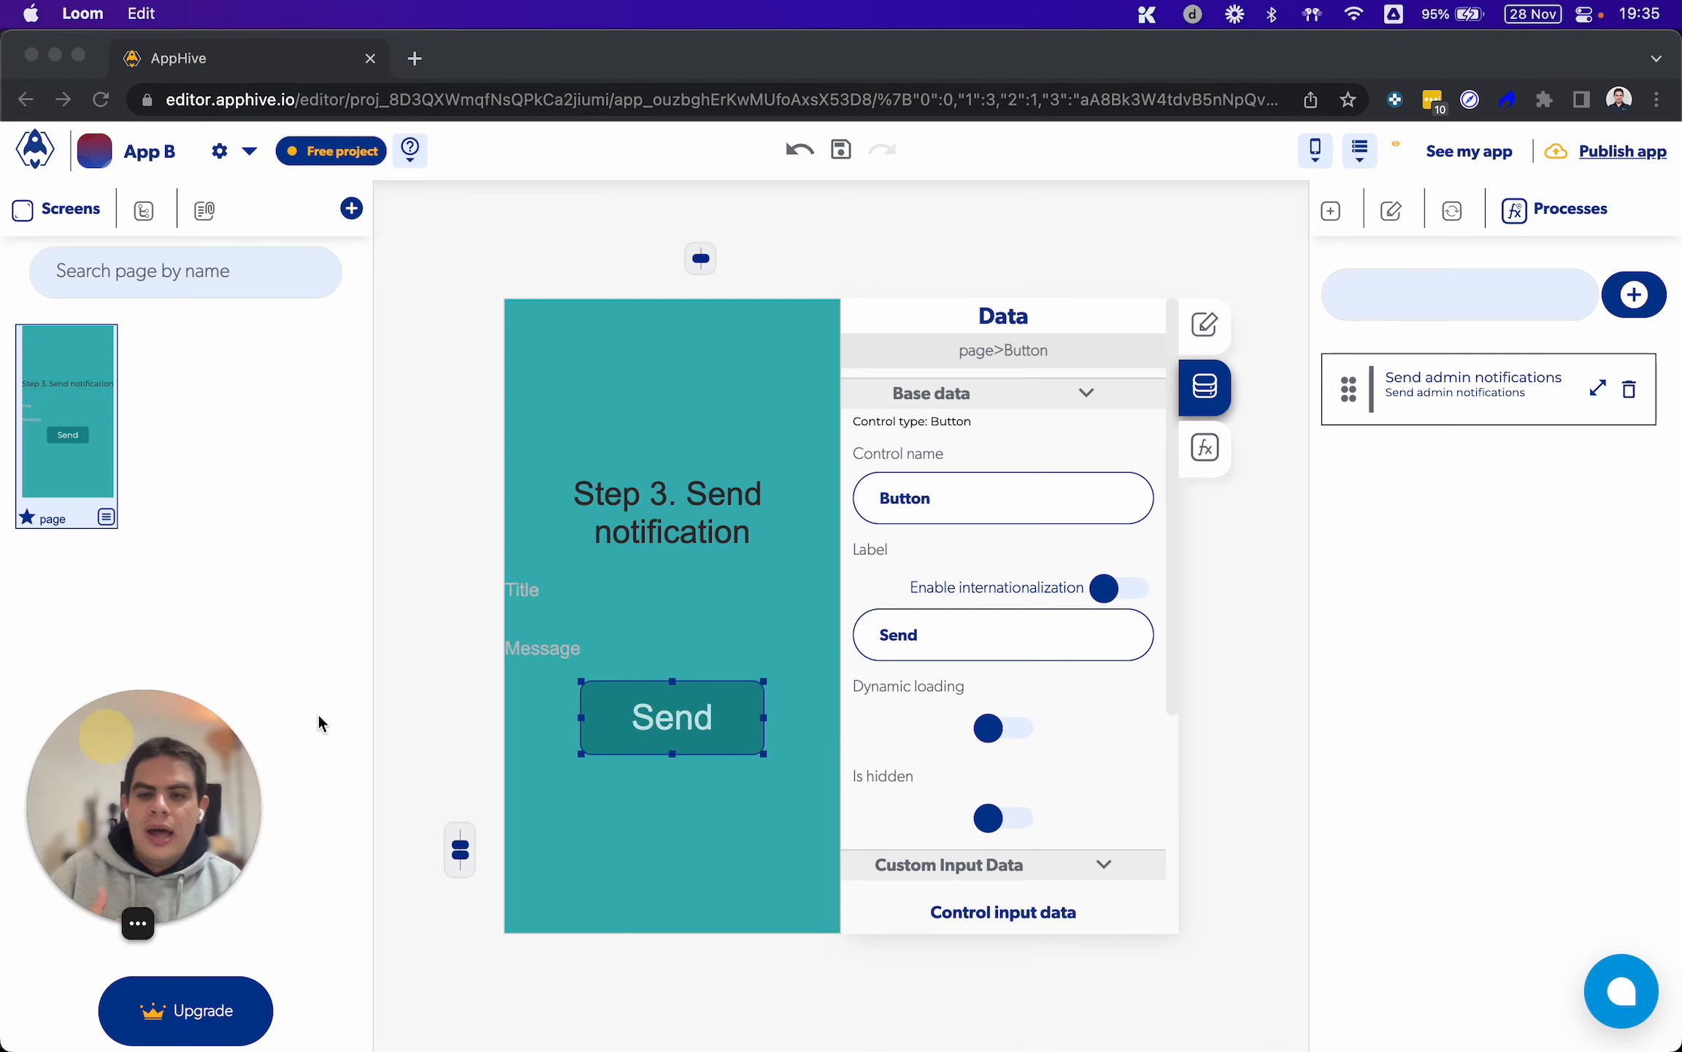
pyautogui.click(1254, 648)
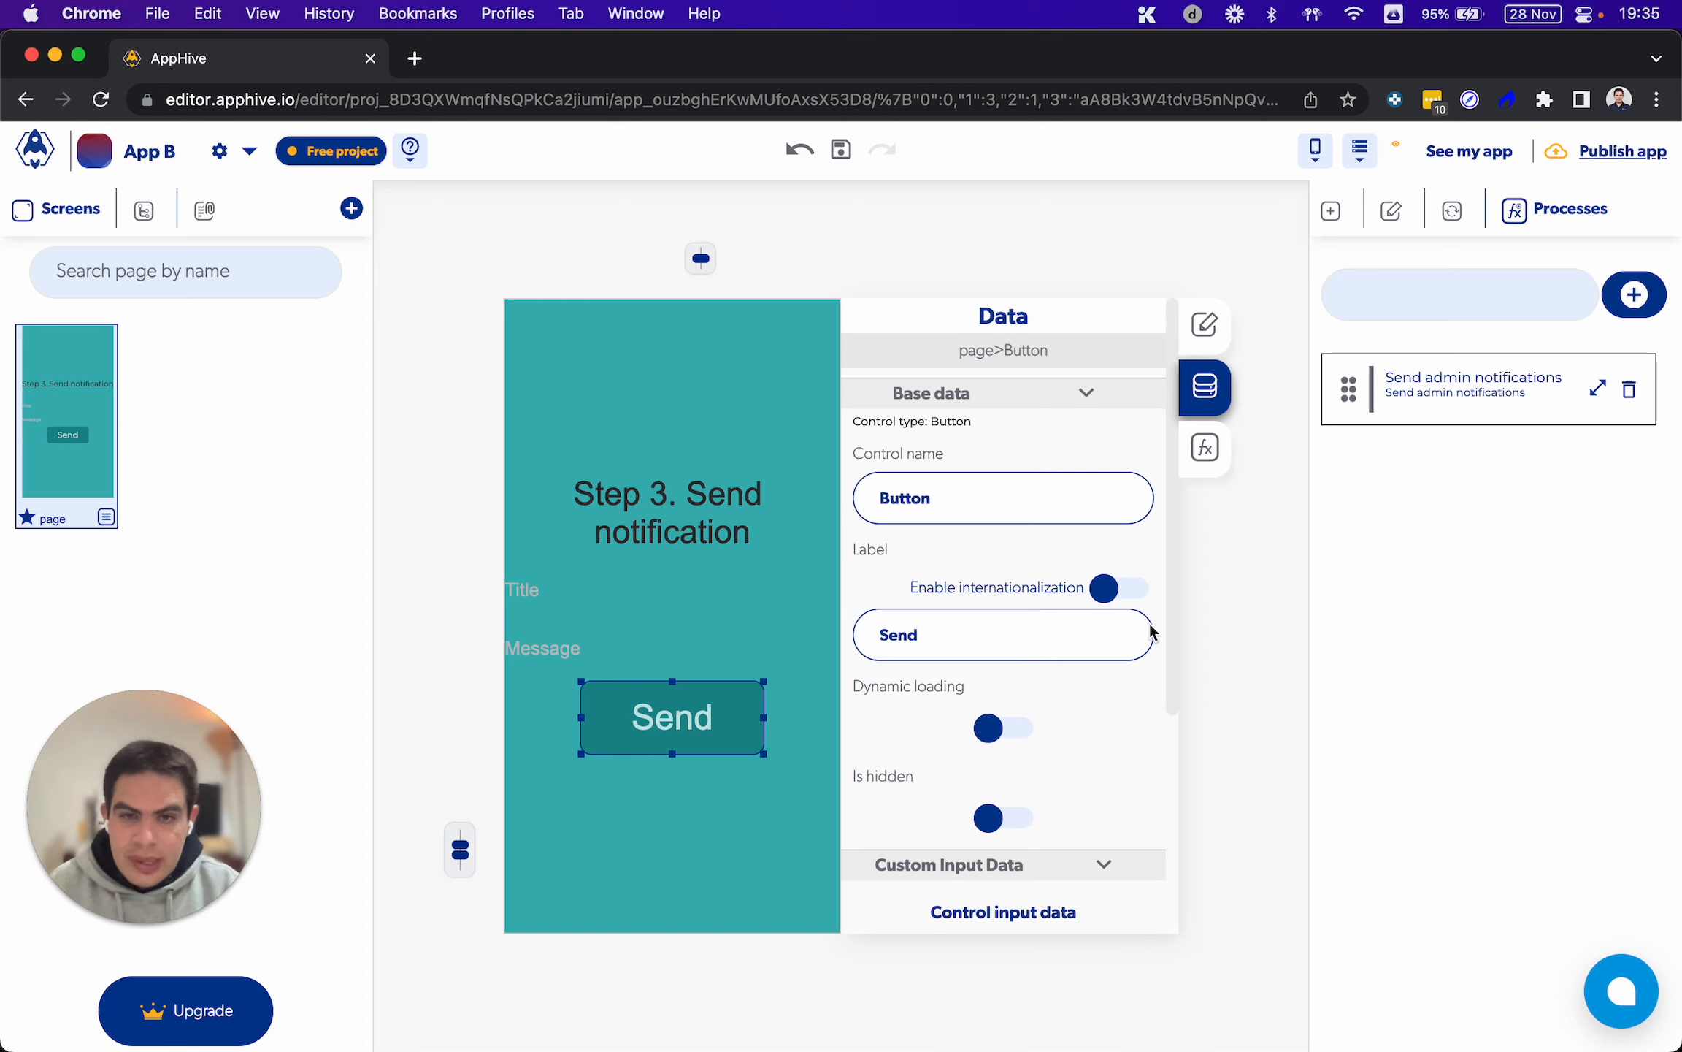
pyautogui.click(1207, 447)
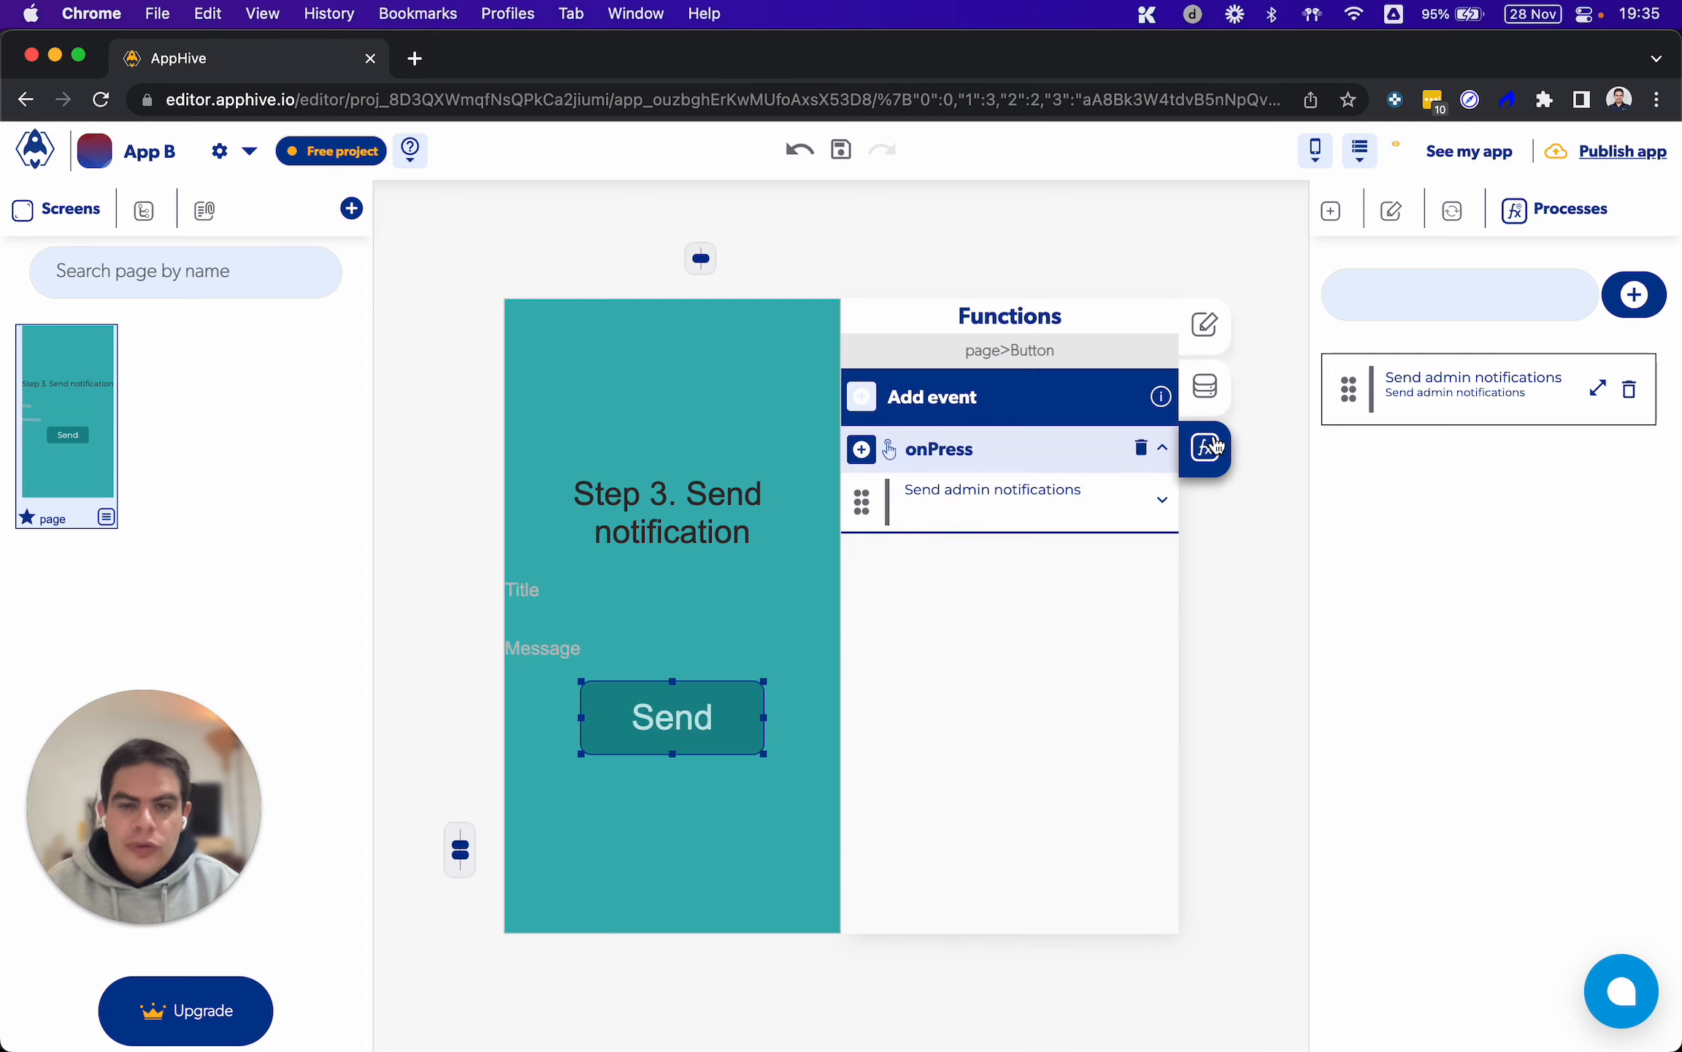
pyautogui.click(1090, 508)
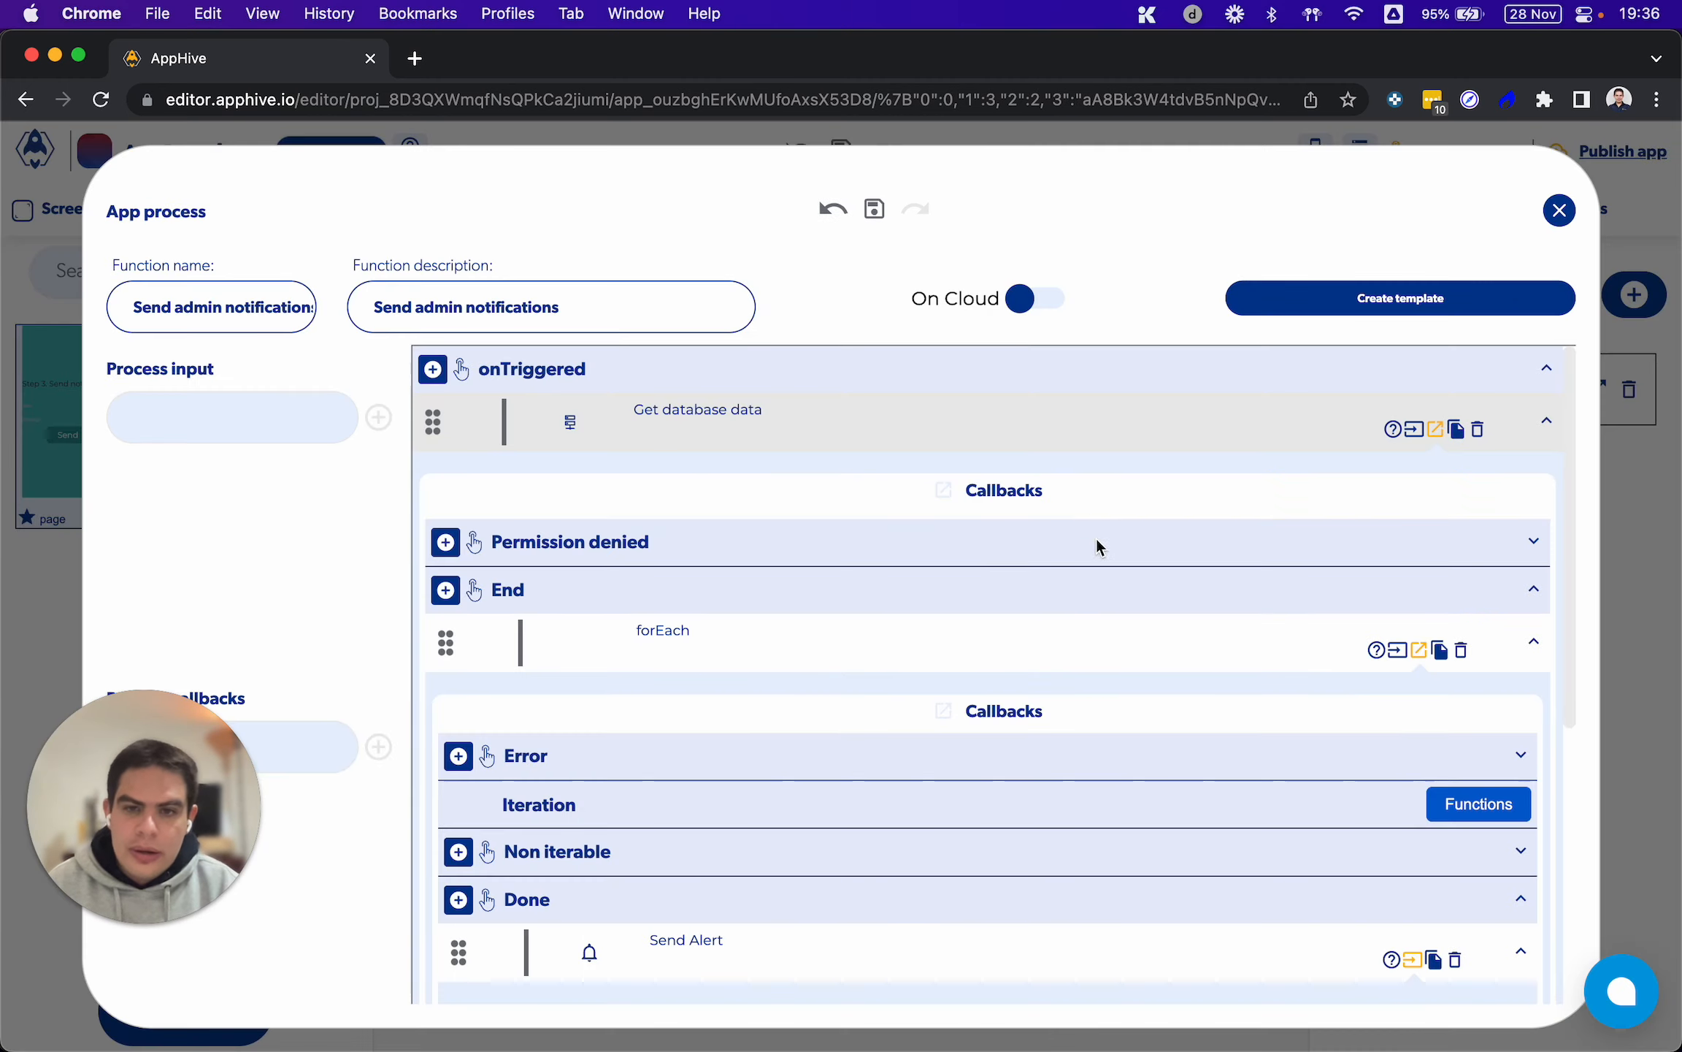
# Show the Users records through the Get database data path, copy the role value Member, and close the database editor
pyautogui.click(1409, 435)
pyautogui.scroll(-5, 1234, 584)
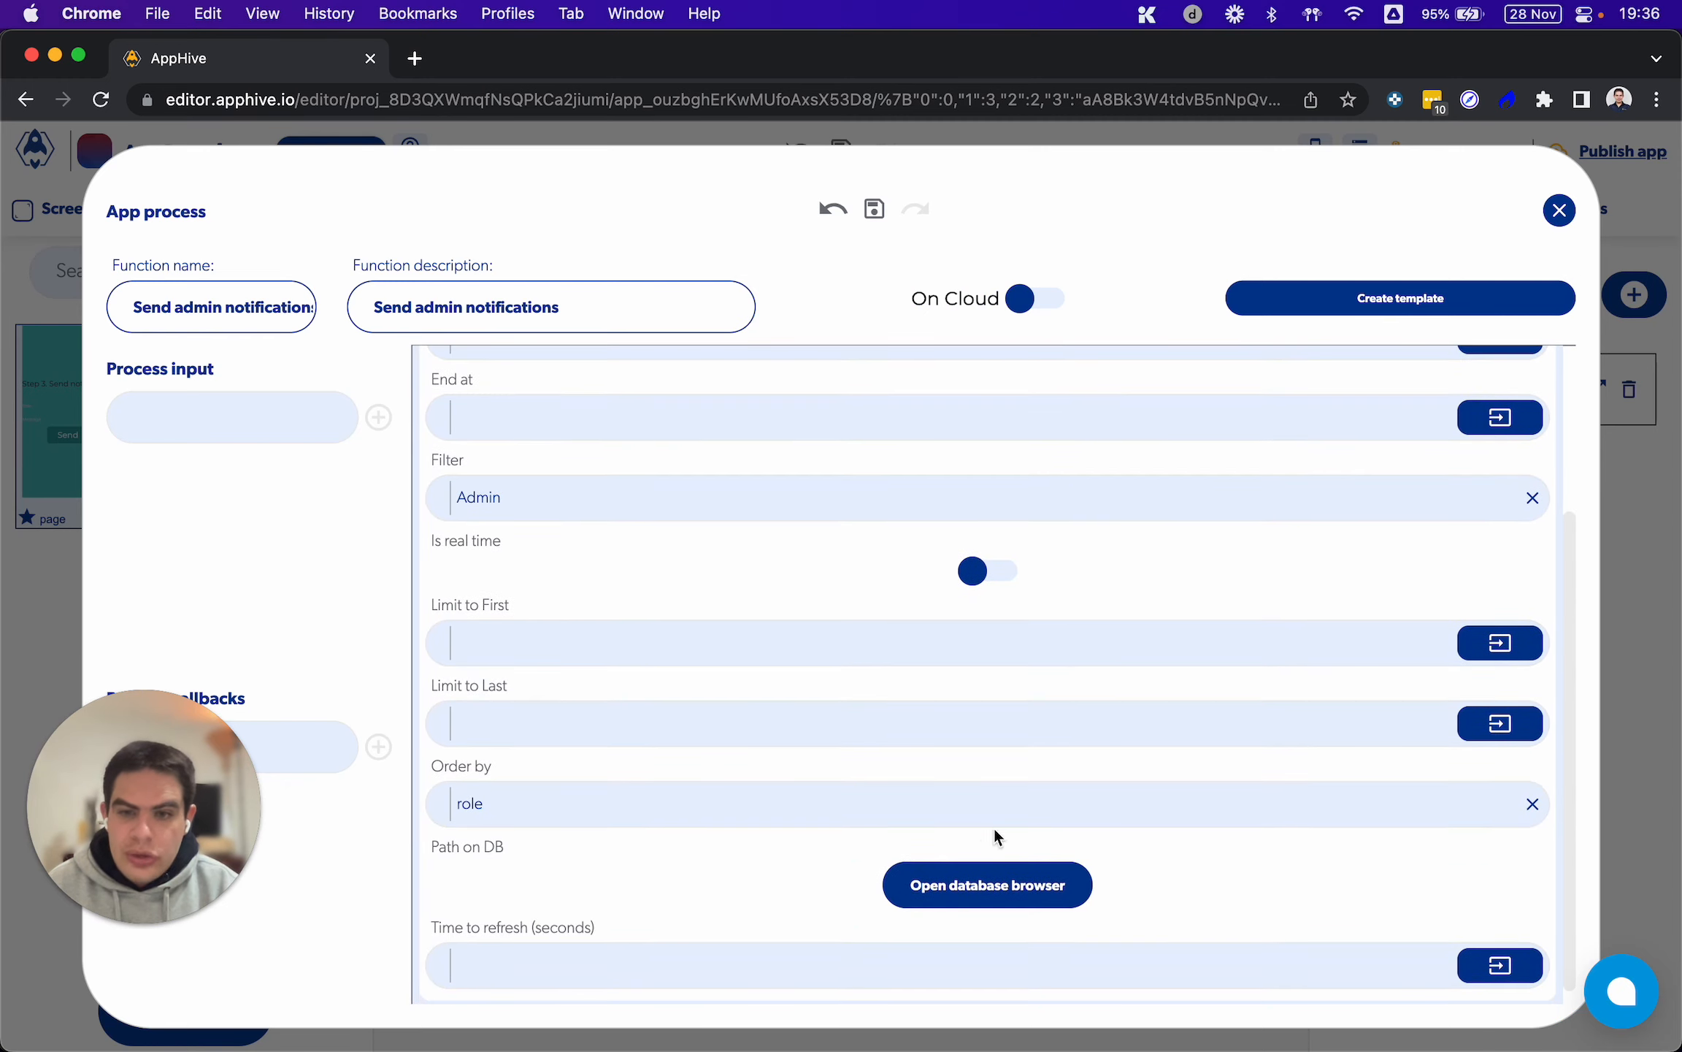
pyautogui.click(949, 879)
pyautogui.click(871, 808)
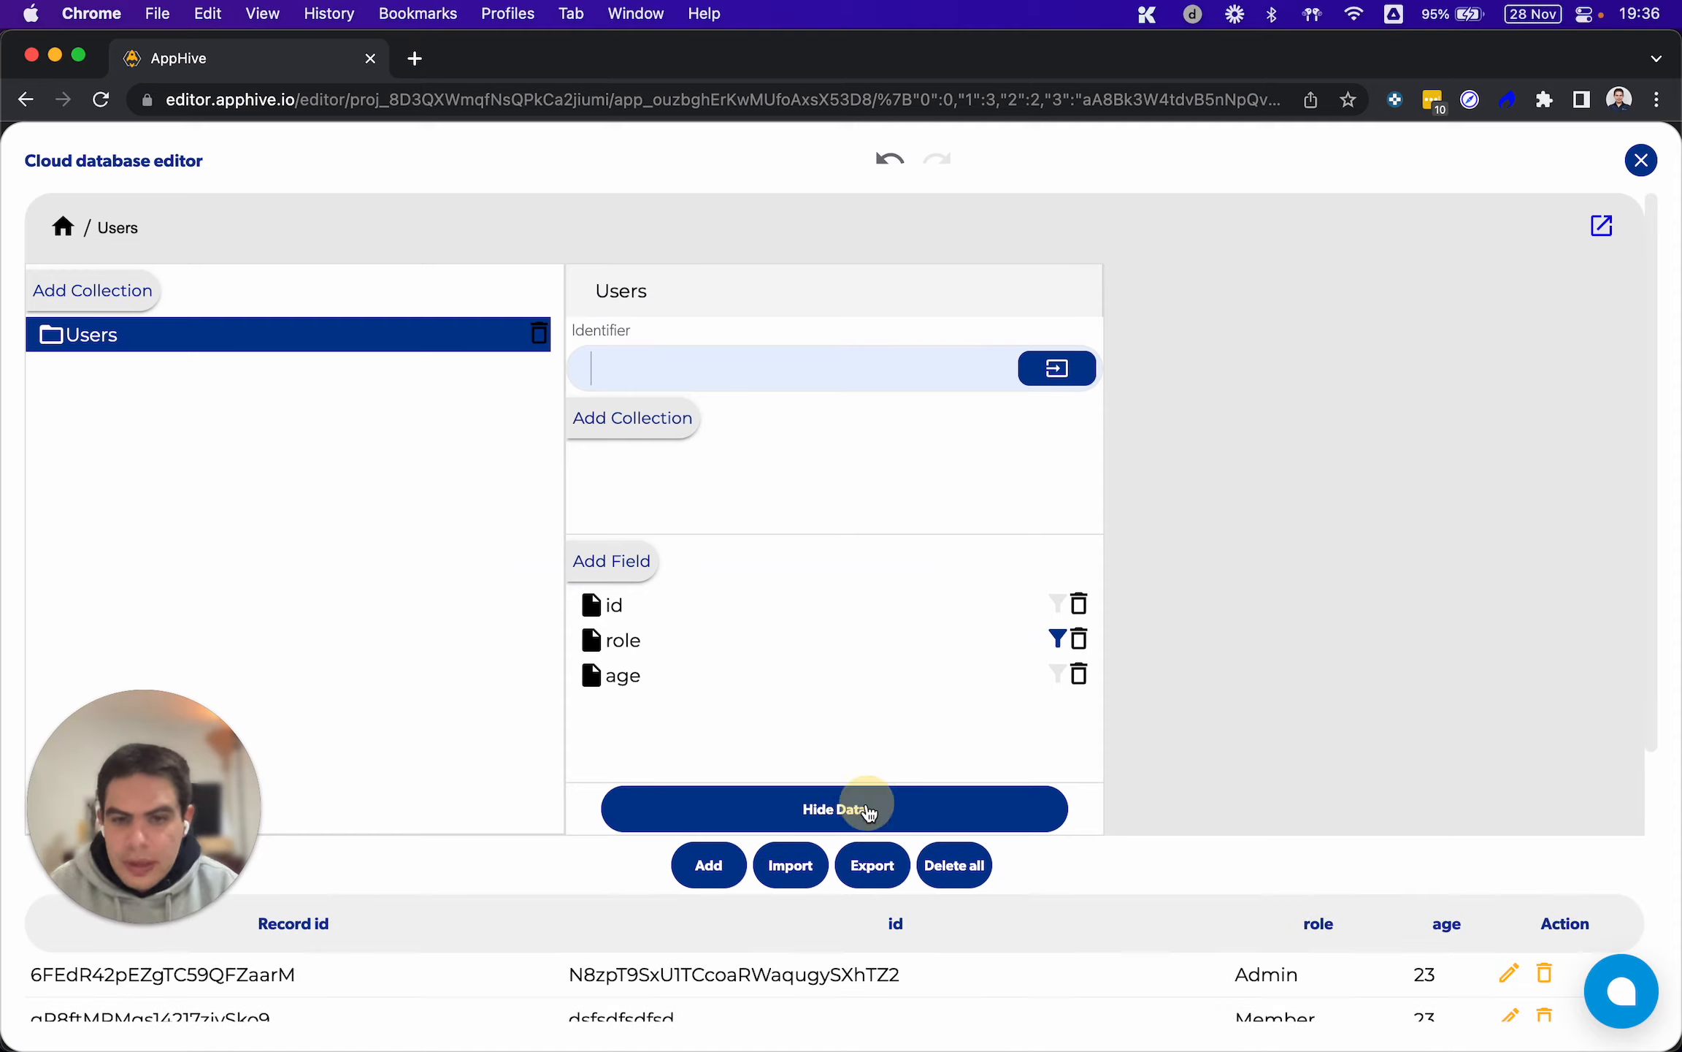
pyautogui.scroll(-3, 869, 812)
pyautogui.scroll(-1, 869, 812)
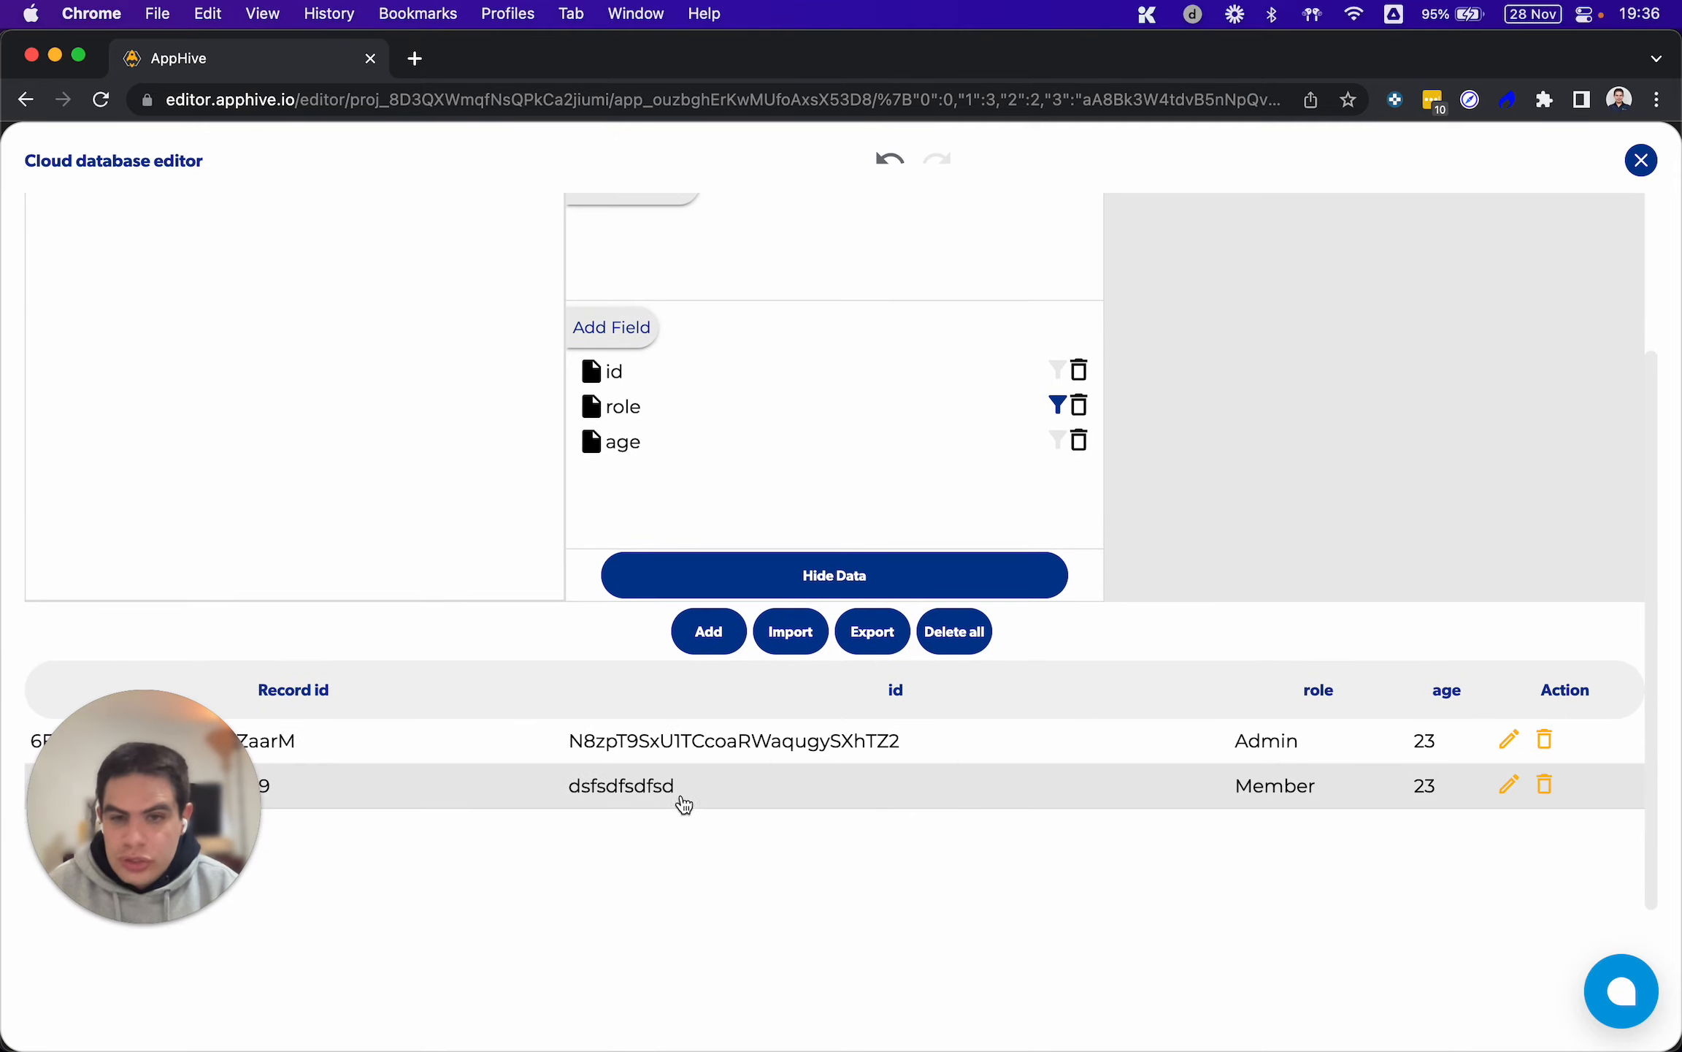
pyautogui.moveTo(1320, 801); pyautogui.dragTo(1229, 802)
pyautogui.press('super+c')
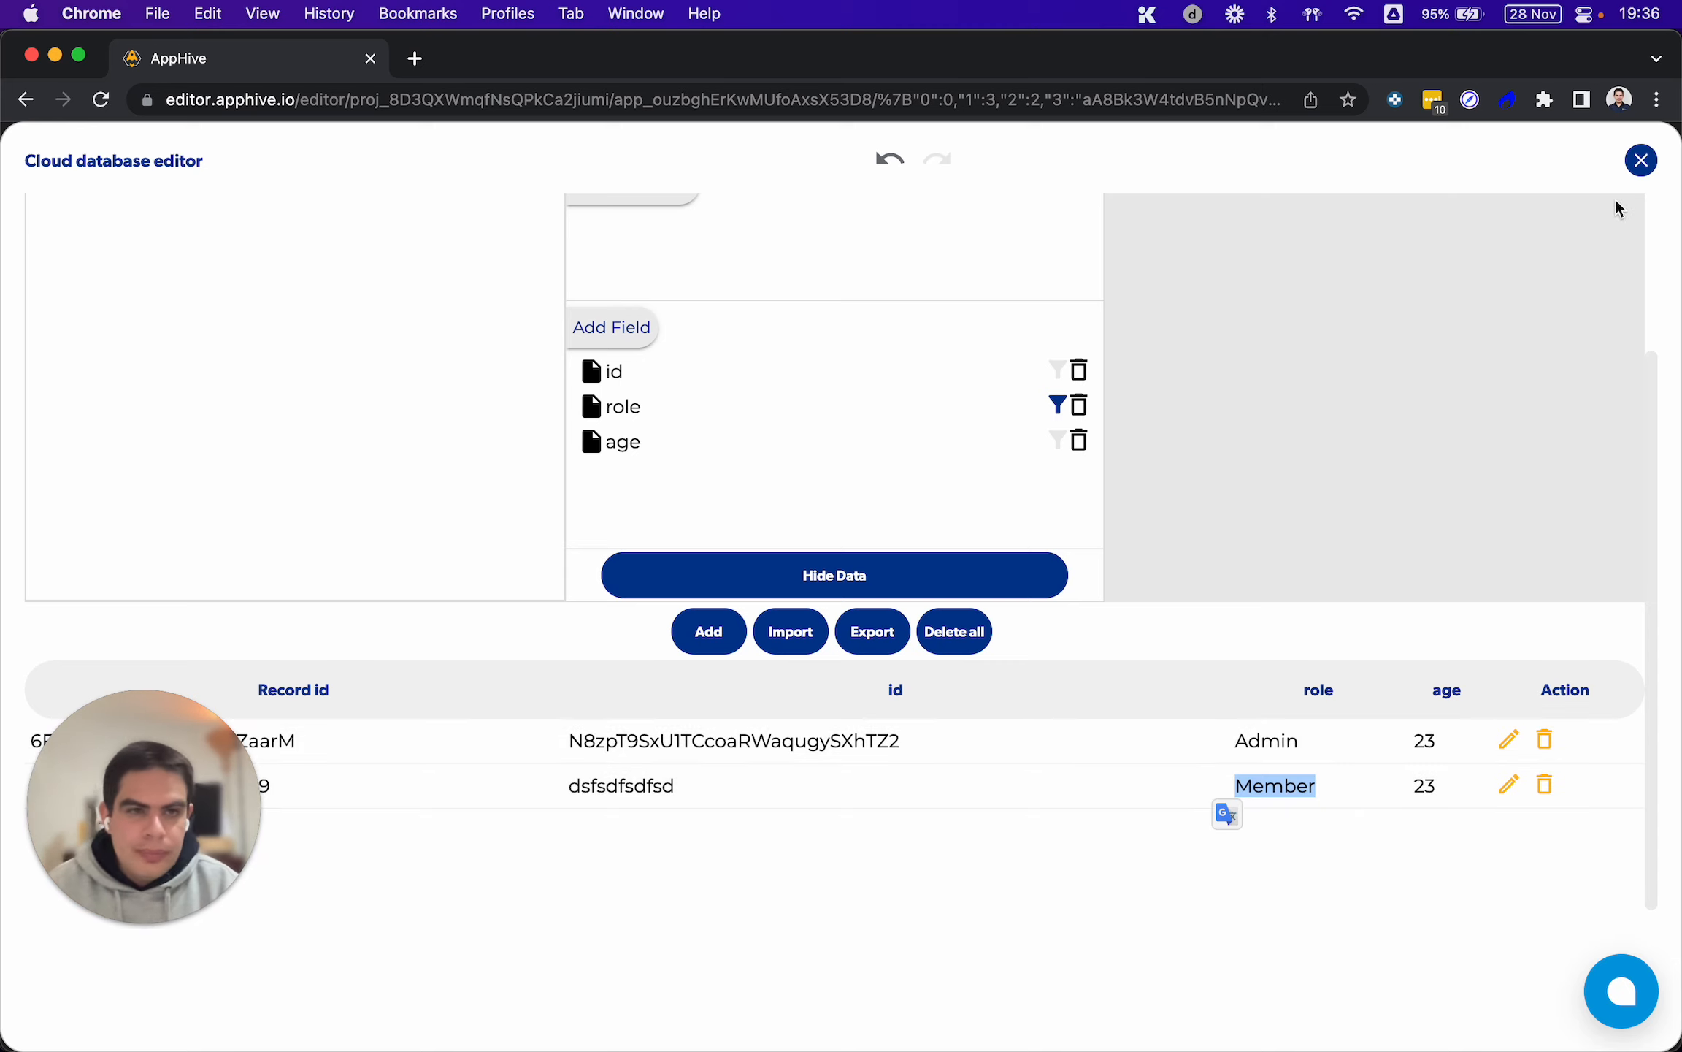
pyautogui.click(1635, 167)
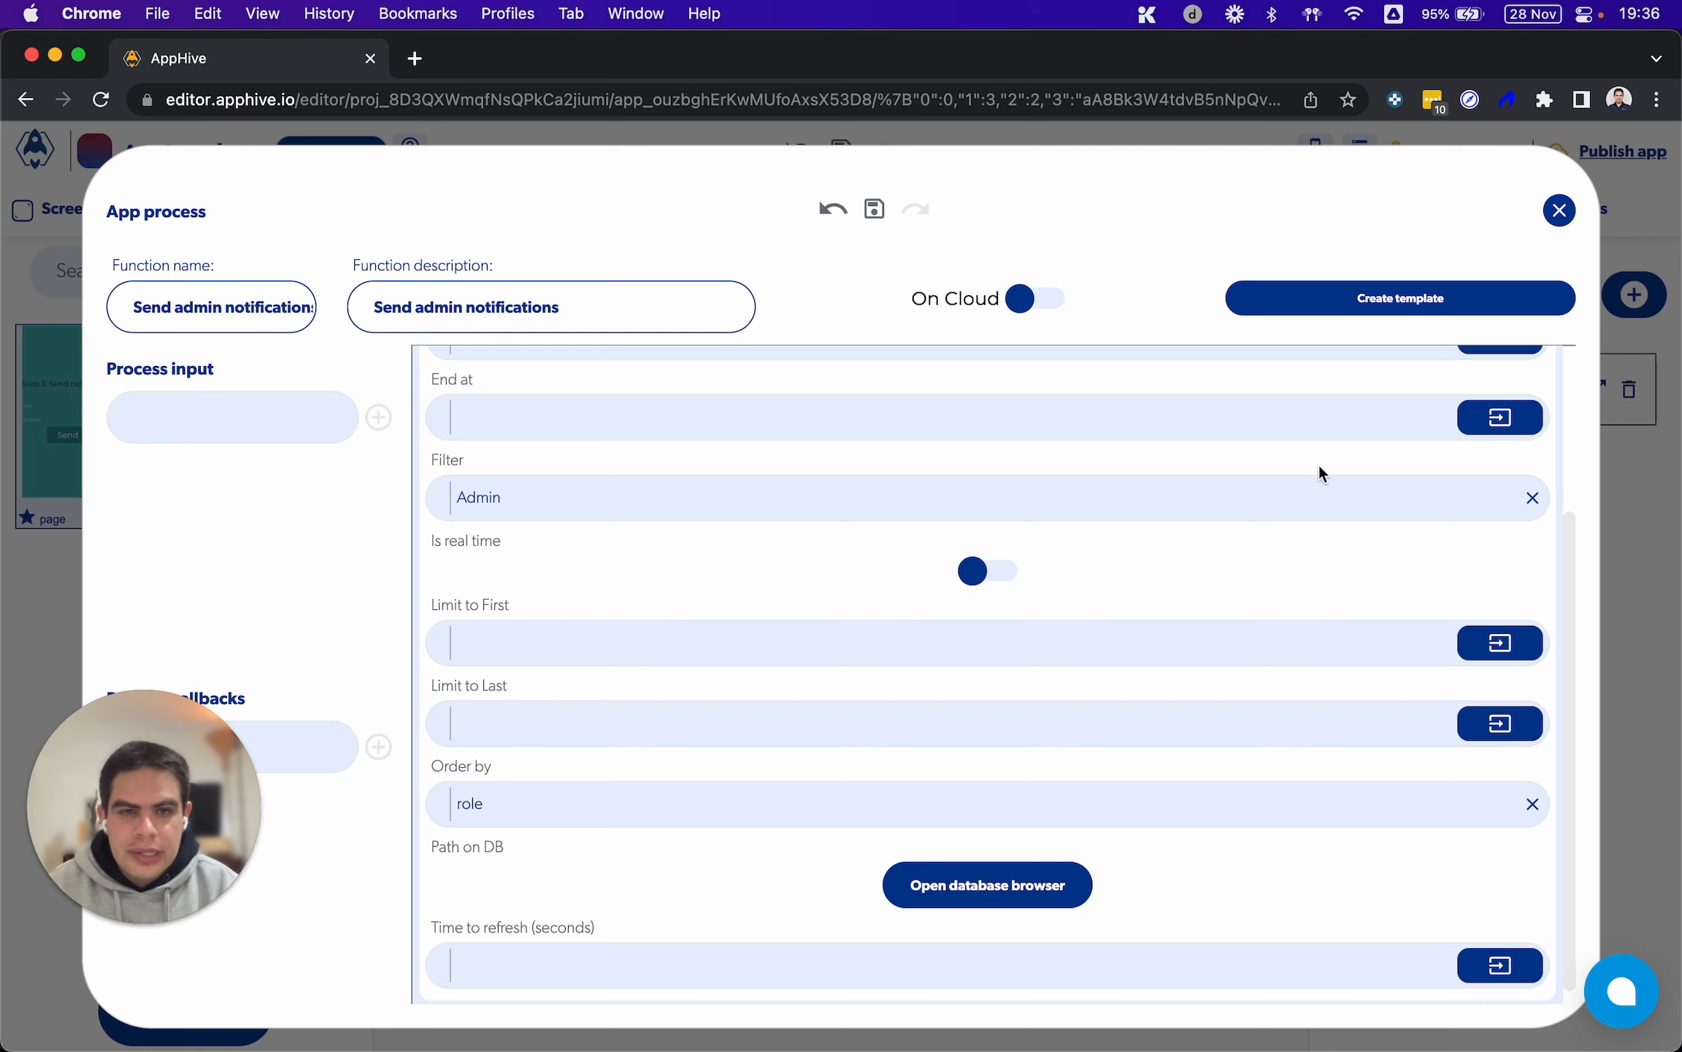
# Set the Filter of Get database data to Member, without leading spaces
pyautogui.doubleClick(488, 500)
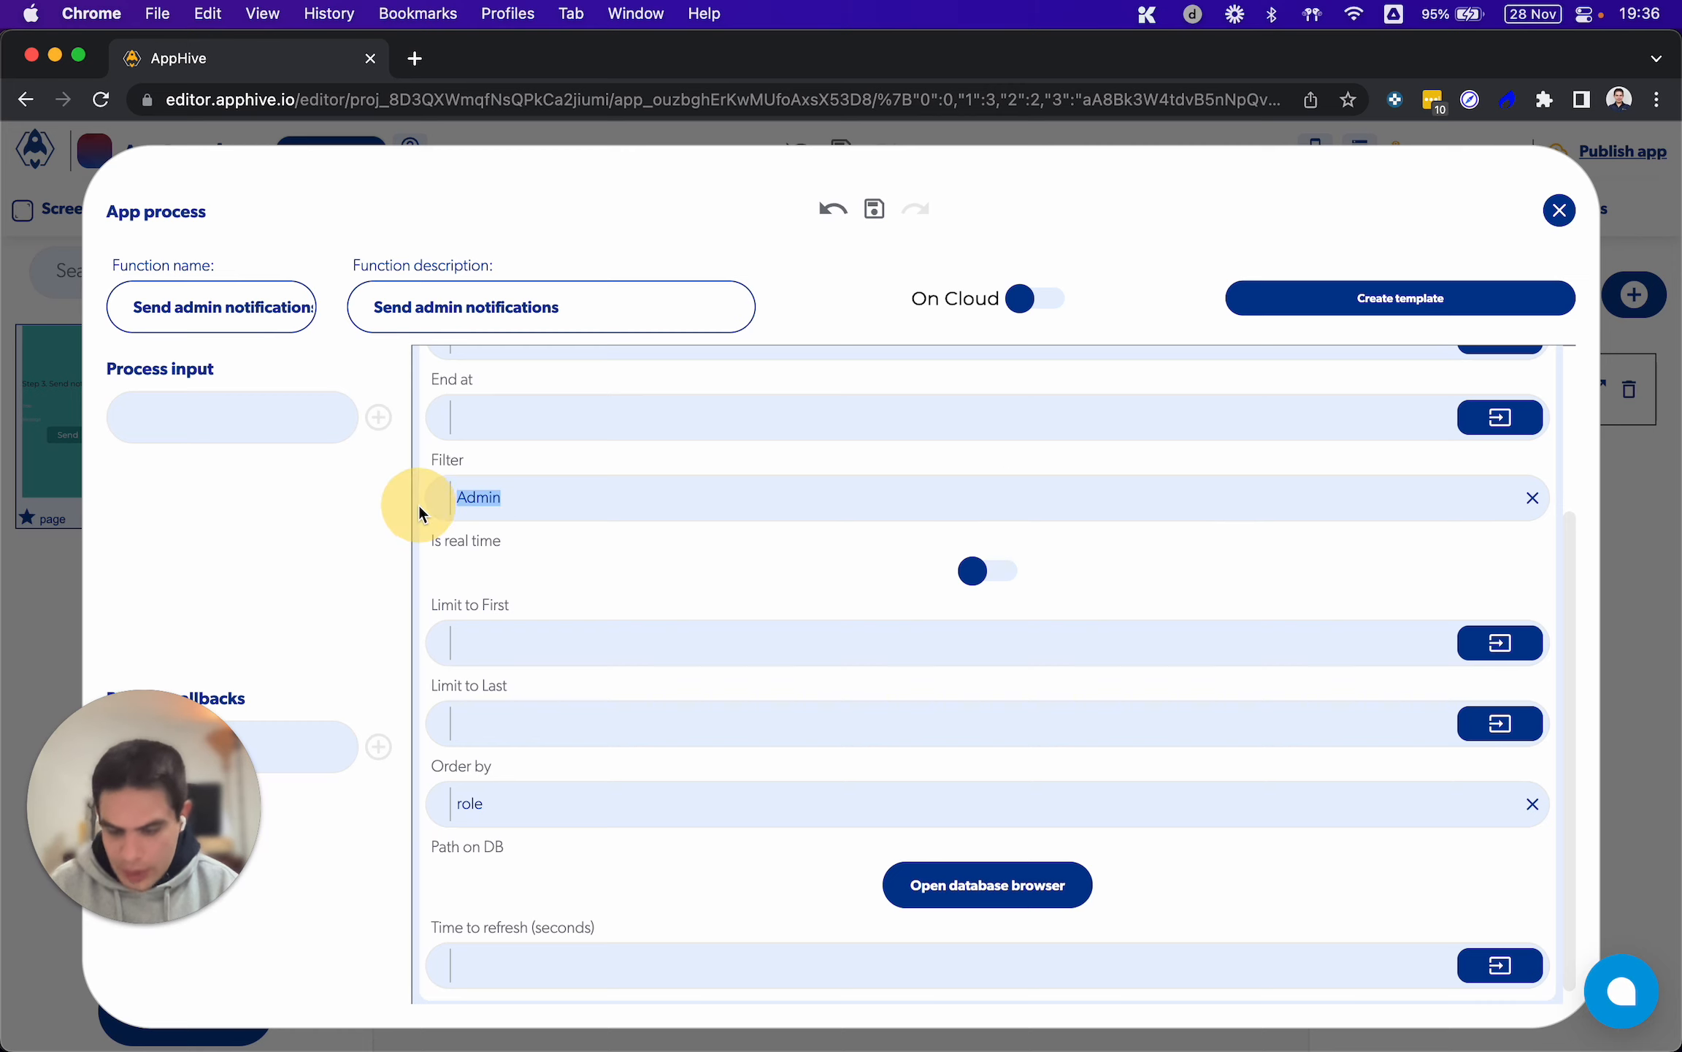
pyautogui.press('super+v')
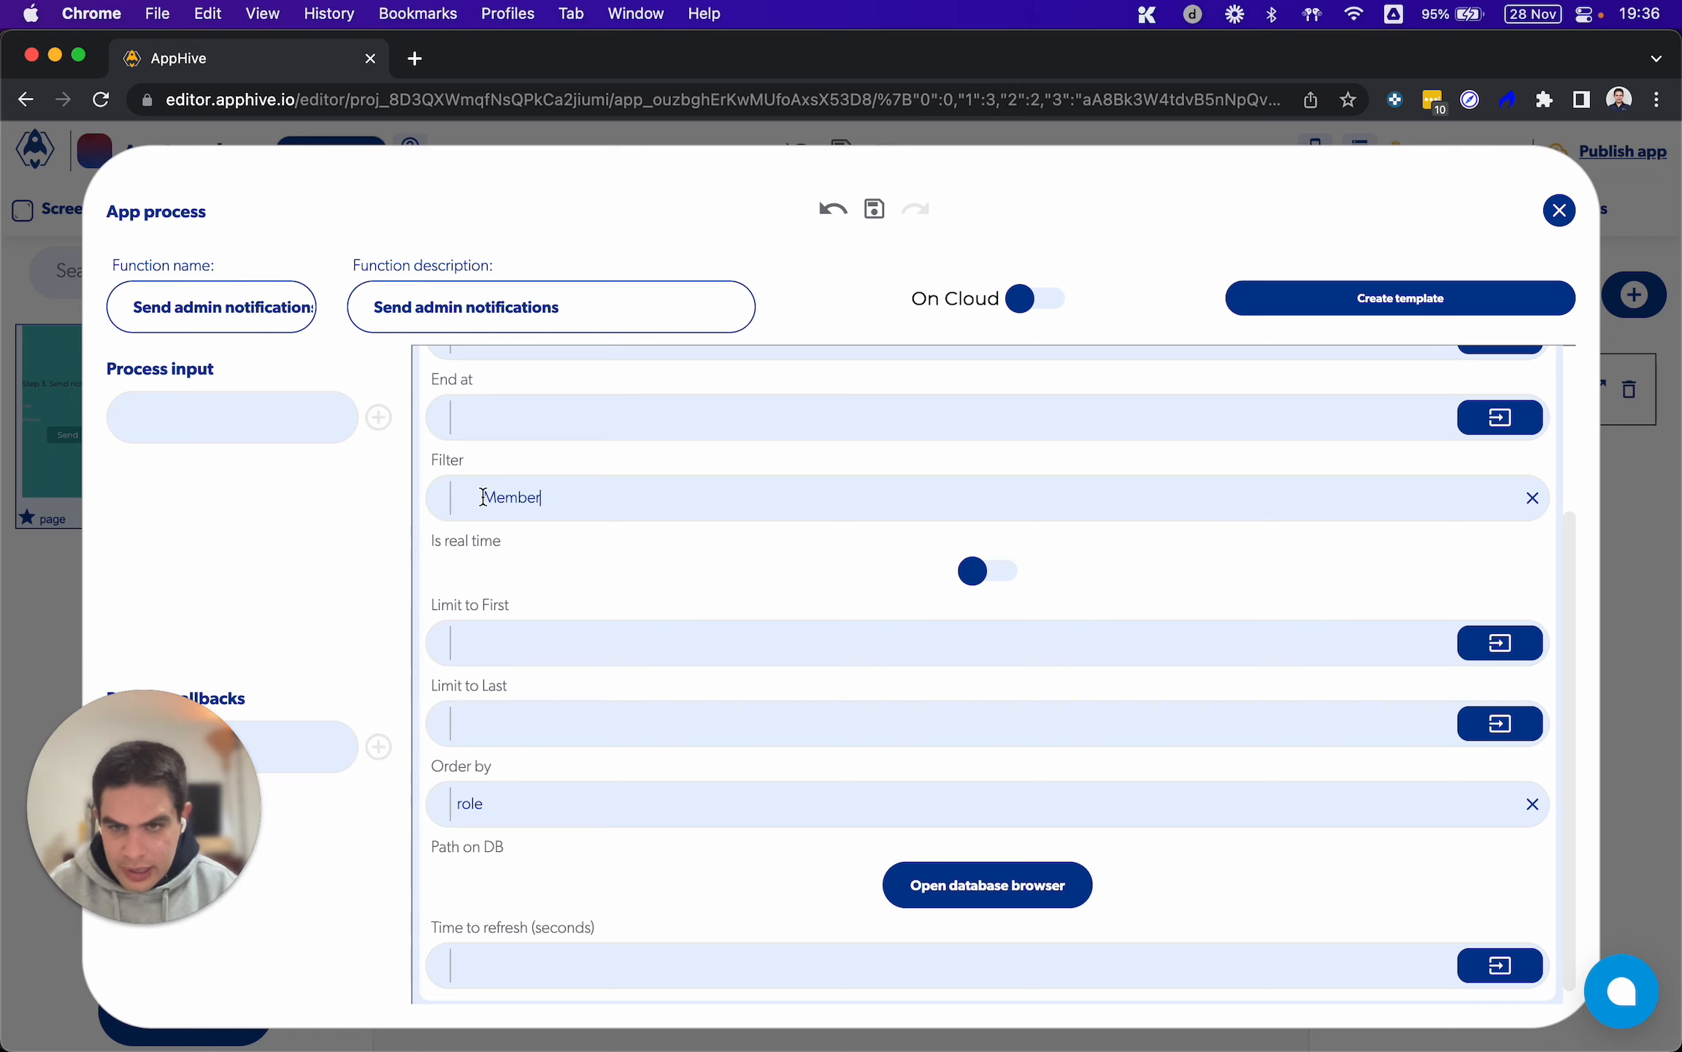
pyautogui.moveTo(484, 496); pyautogui.dragTo(398, 490)
pyautogui.press('BackSpace')
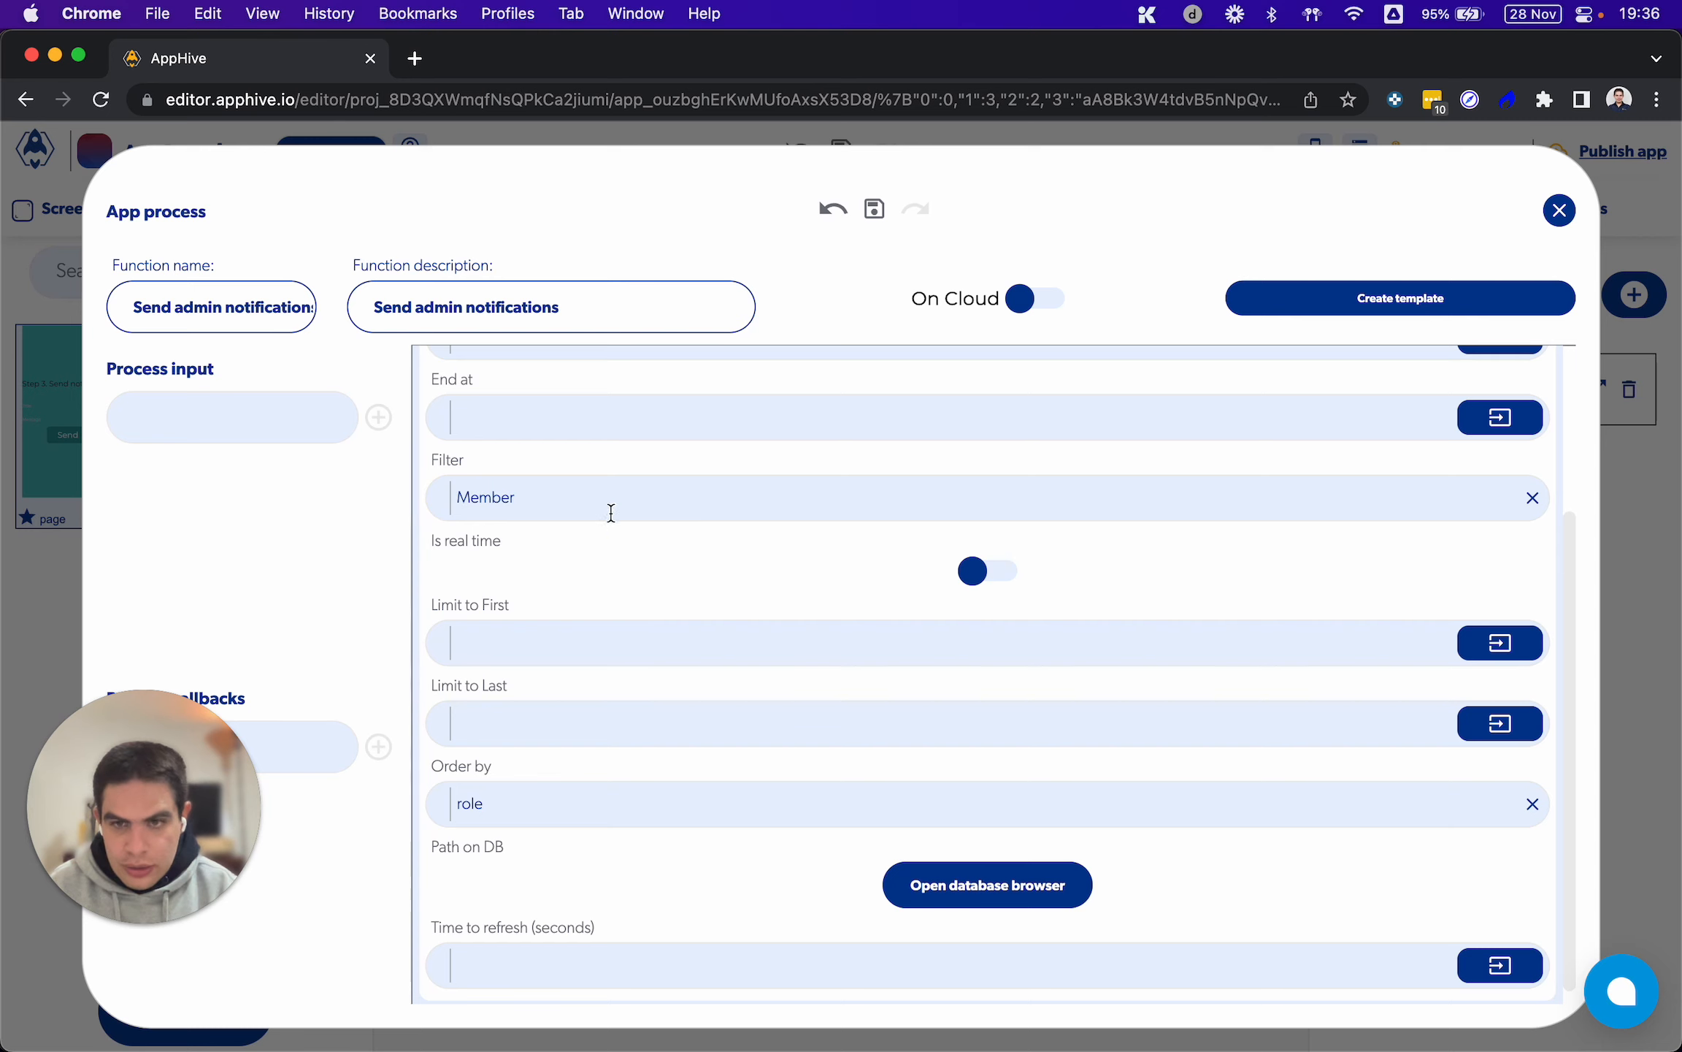
# Check the phone app in QuickTime Player, and mark the Function request permissions box of Push notifications.jpg in Preview
pyautogui.click(1253, 1008)
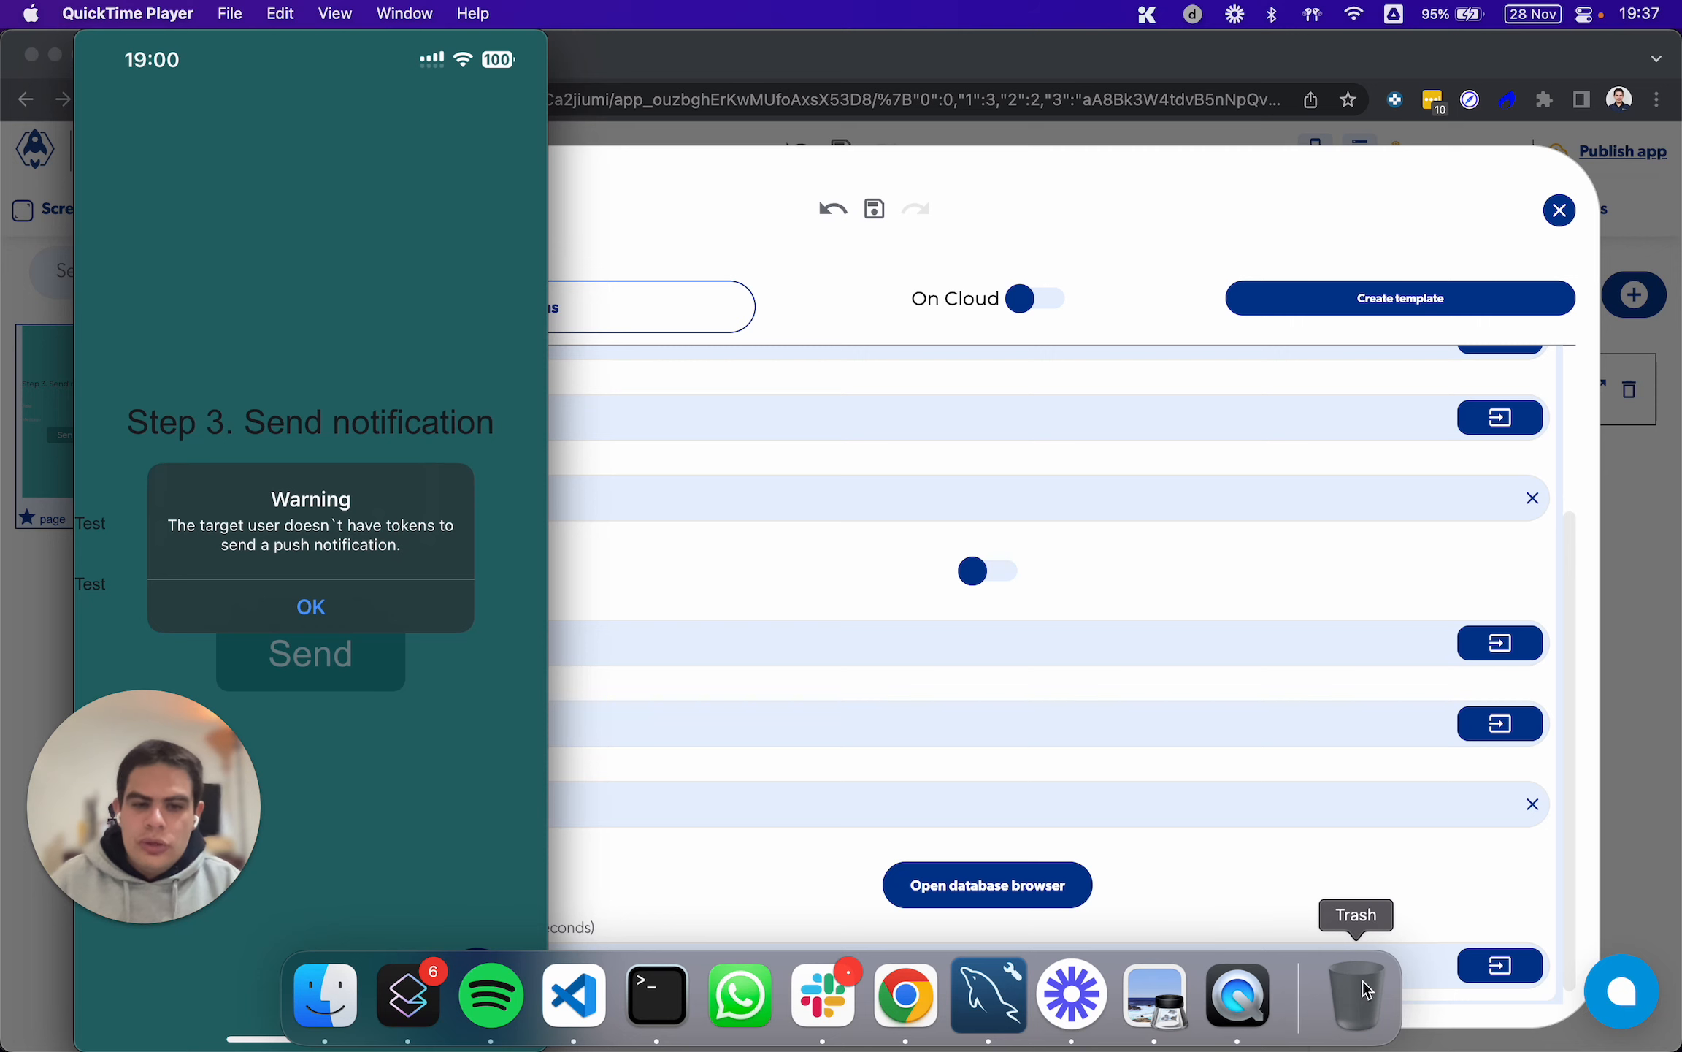
pyautogui.click(1155, 997)
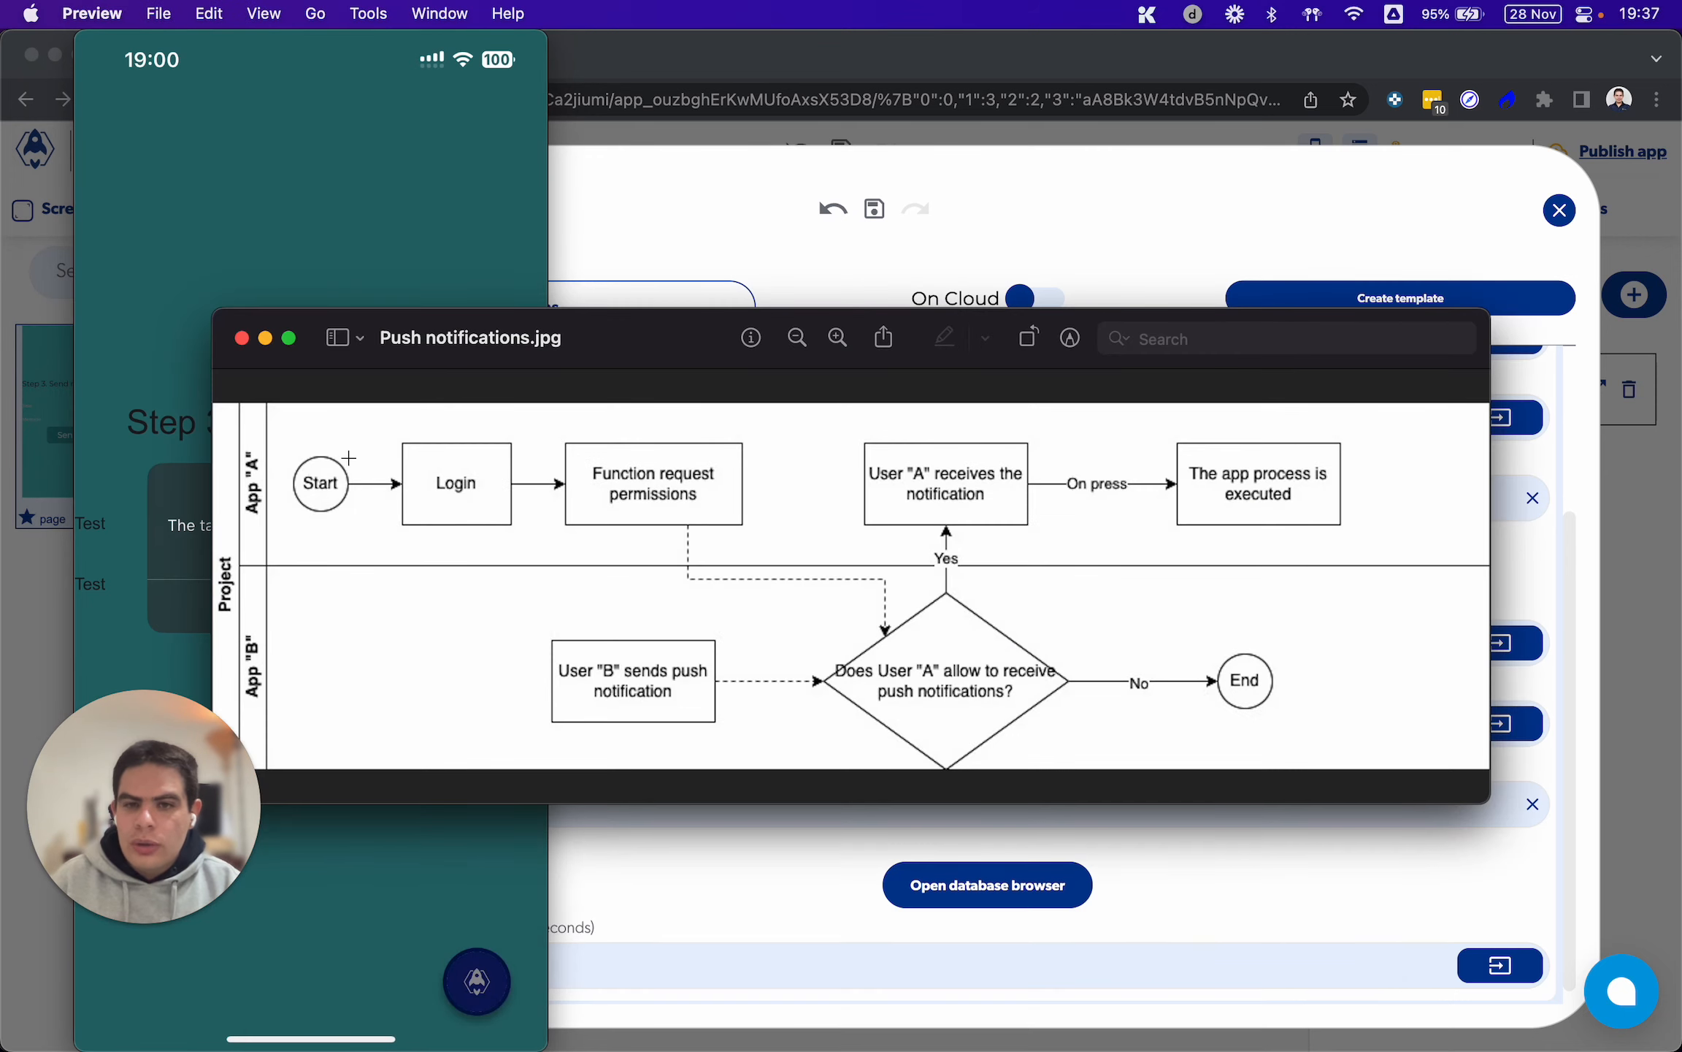
pyautogui.moveTo(570, 454); pyautogui.dragTo(733, 525)
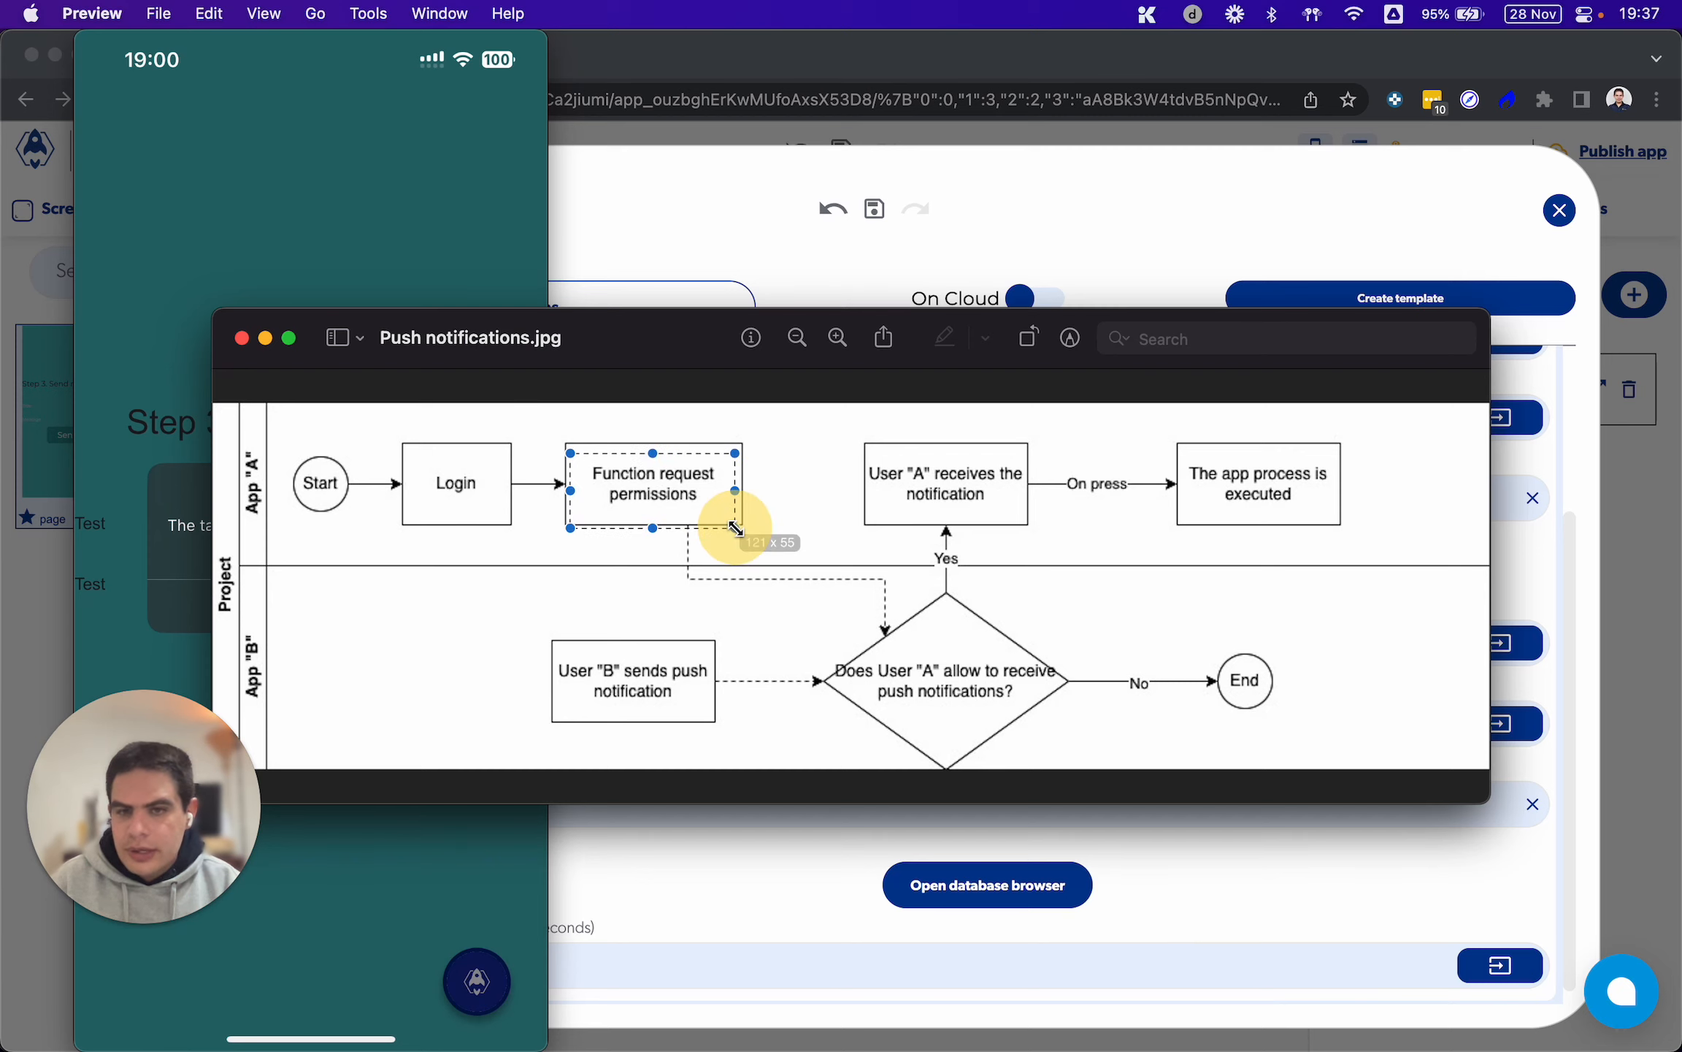
# Move the Push notifications.jpg diagram clear of the phone app's dialog and mark the Login and Function request permissions boxes
pyautogui.click(796, 524)
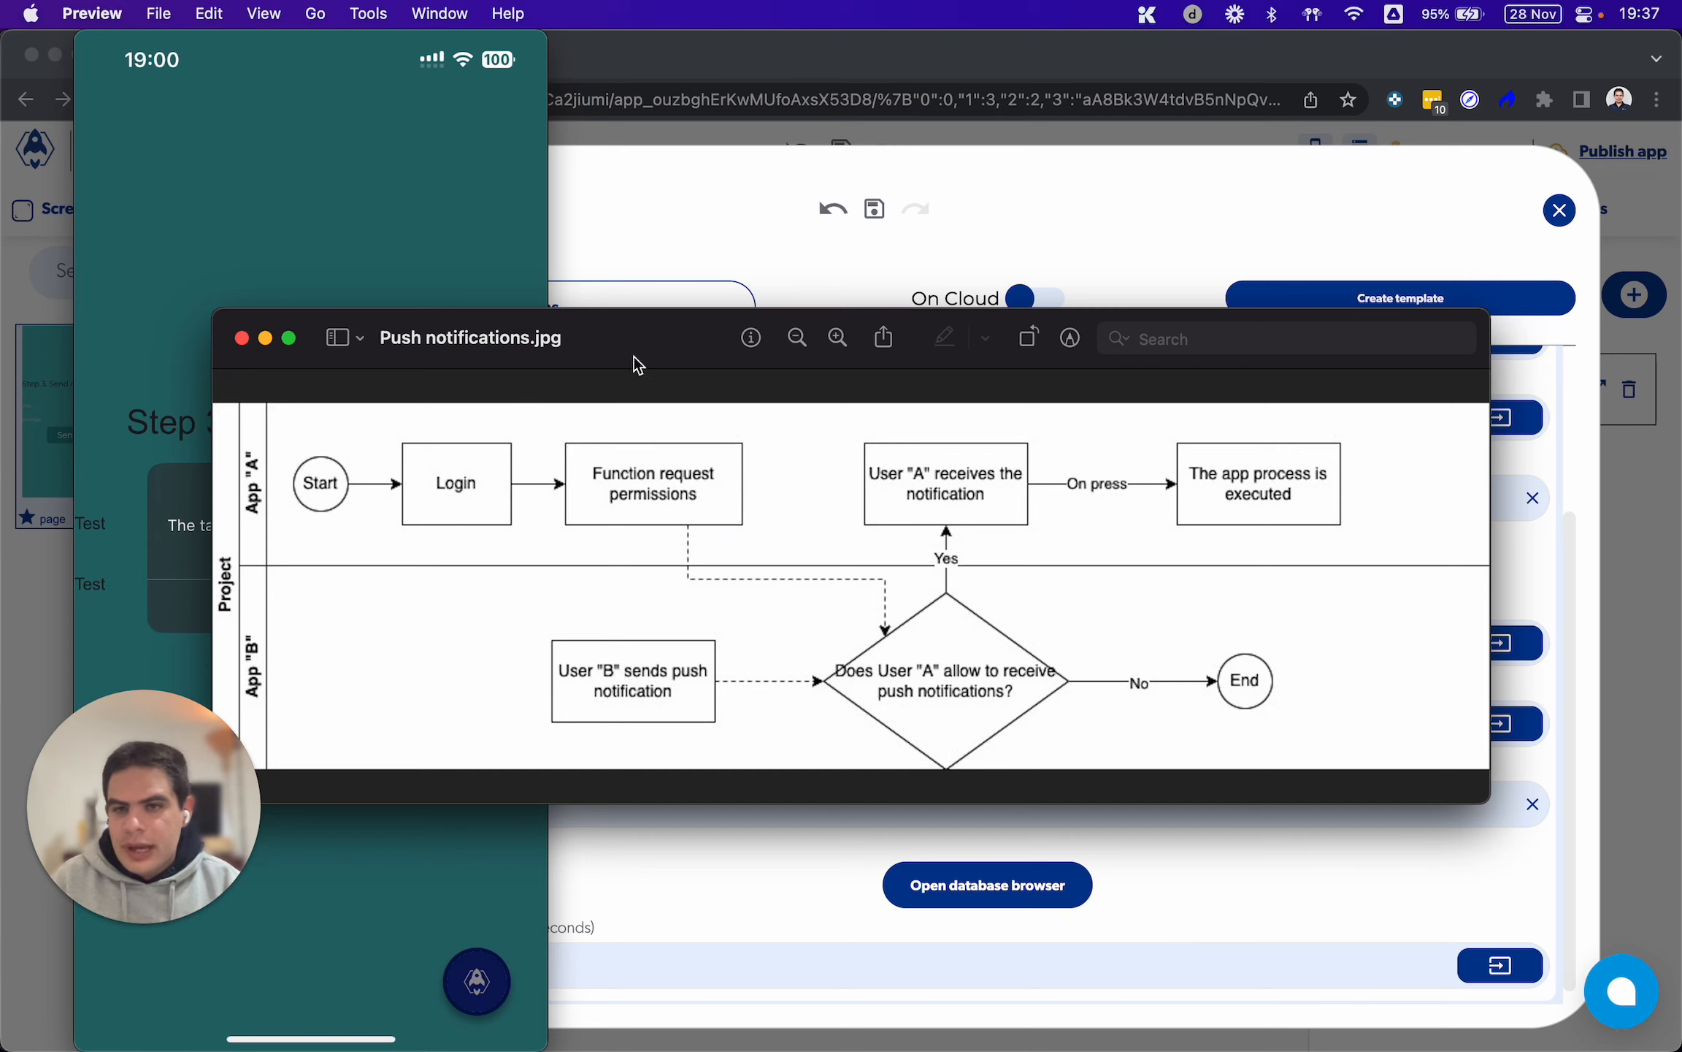
pyautogui.moveTo(634, 356); pyautogui.dragTo(923, 263)
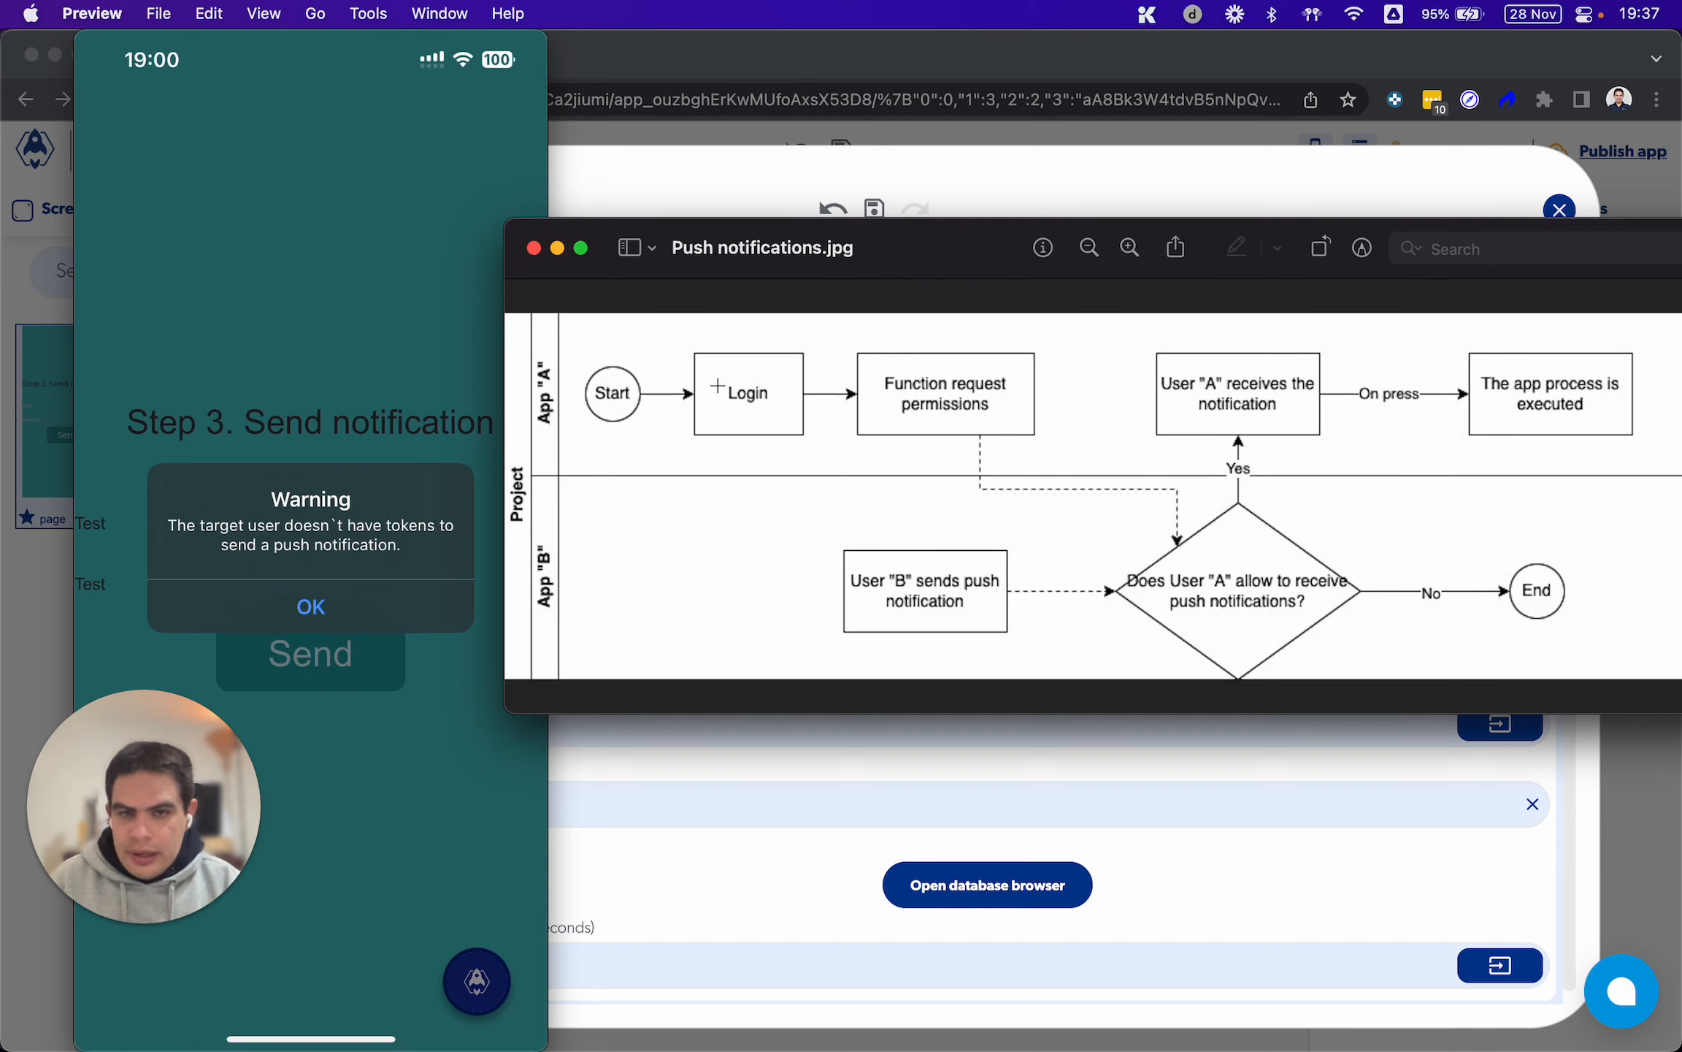
pyautogui.moveTo(718, 384); pyautogui.dragTo(1035, 431)
pyautogui.click(965, 622)
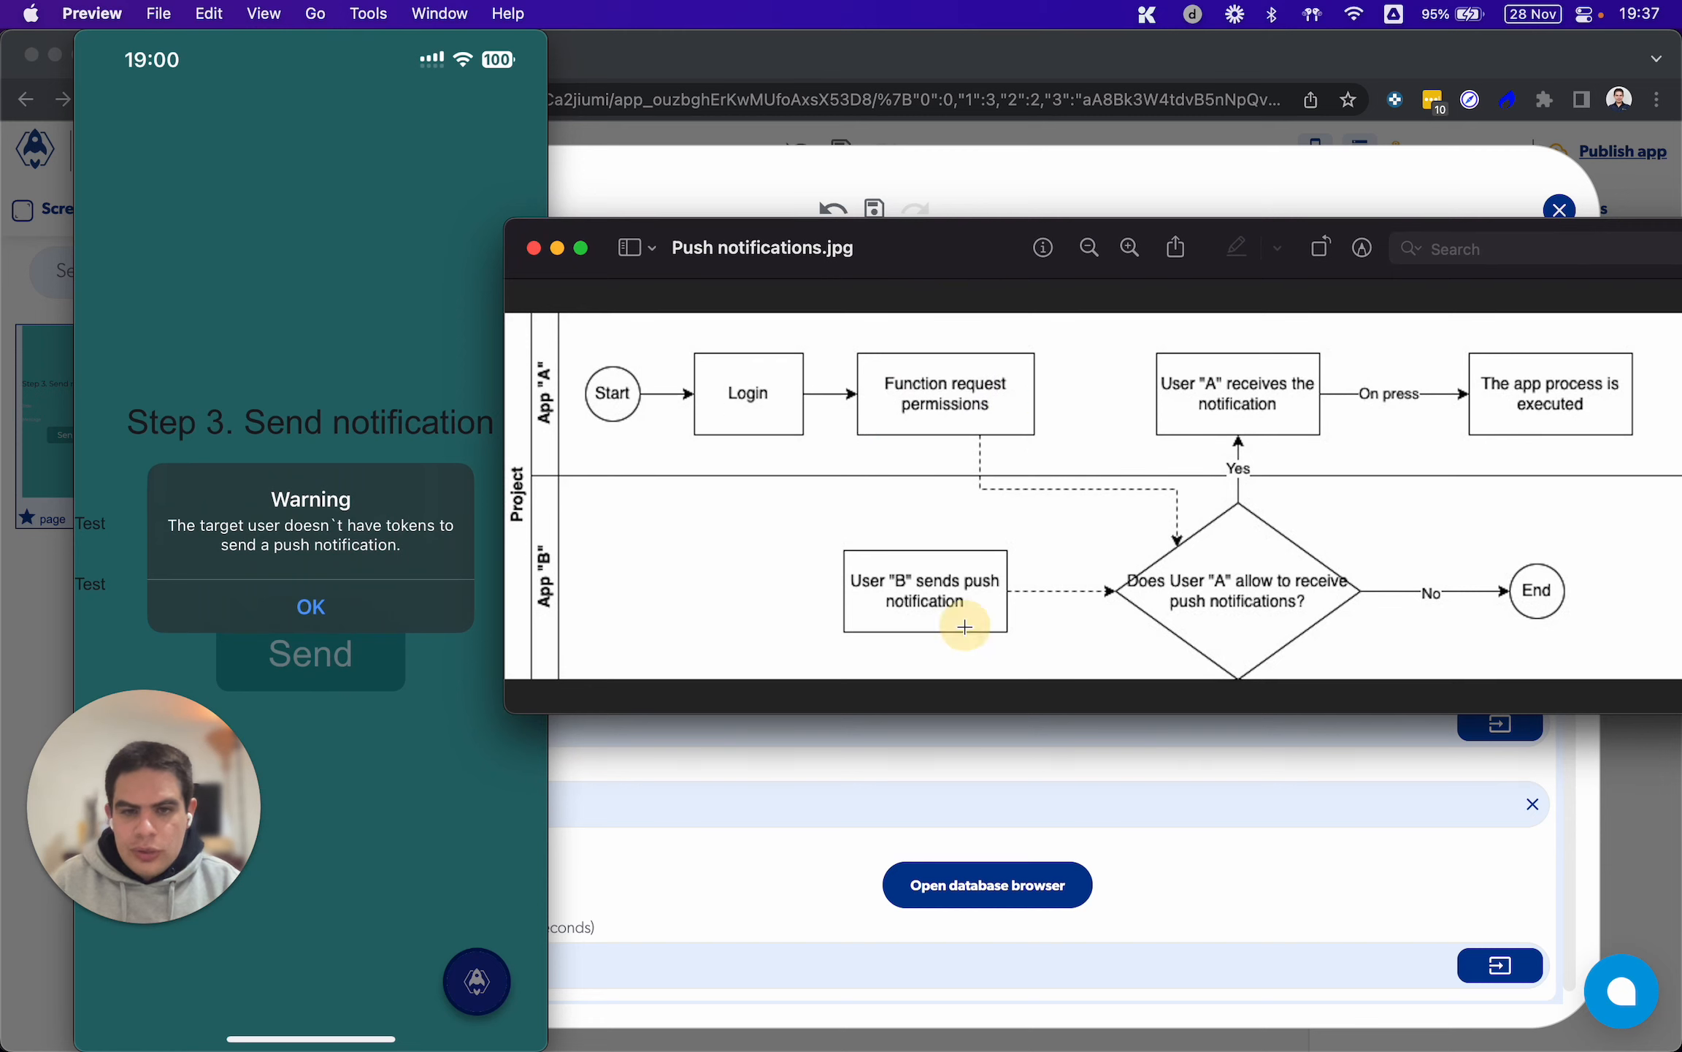
# Trace App "B"'s flow in the diagram by marking the User "B" sends push notification box, the permission decision and the End node
pyautogui.moveTo(830, 563); pyautogui.dragTo(986, 630)
pyautogui.moveTo(1104, 608); pyautogui.dragTo(1110, 541)
pyautogui.click(1323, 630)
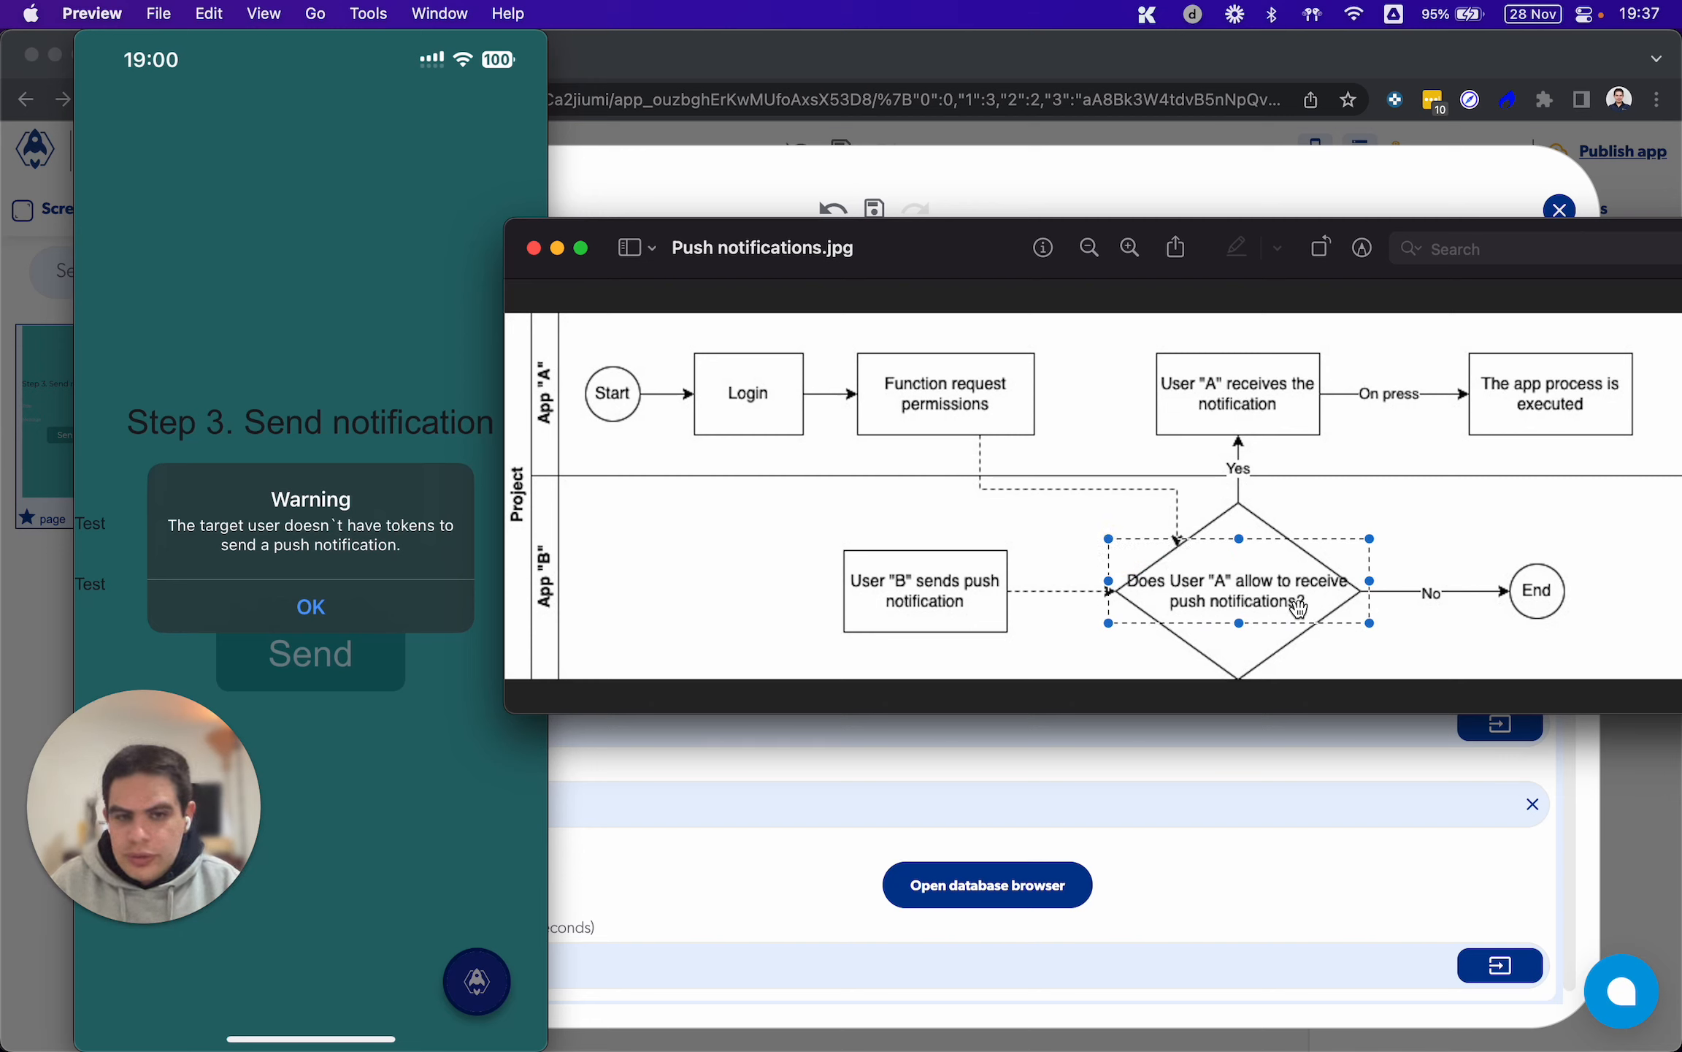
pyautogui.click(1306, 644)
pyautogui.moveTo(1486, 623); pyautogui.dragTo(1631, 520)
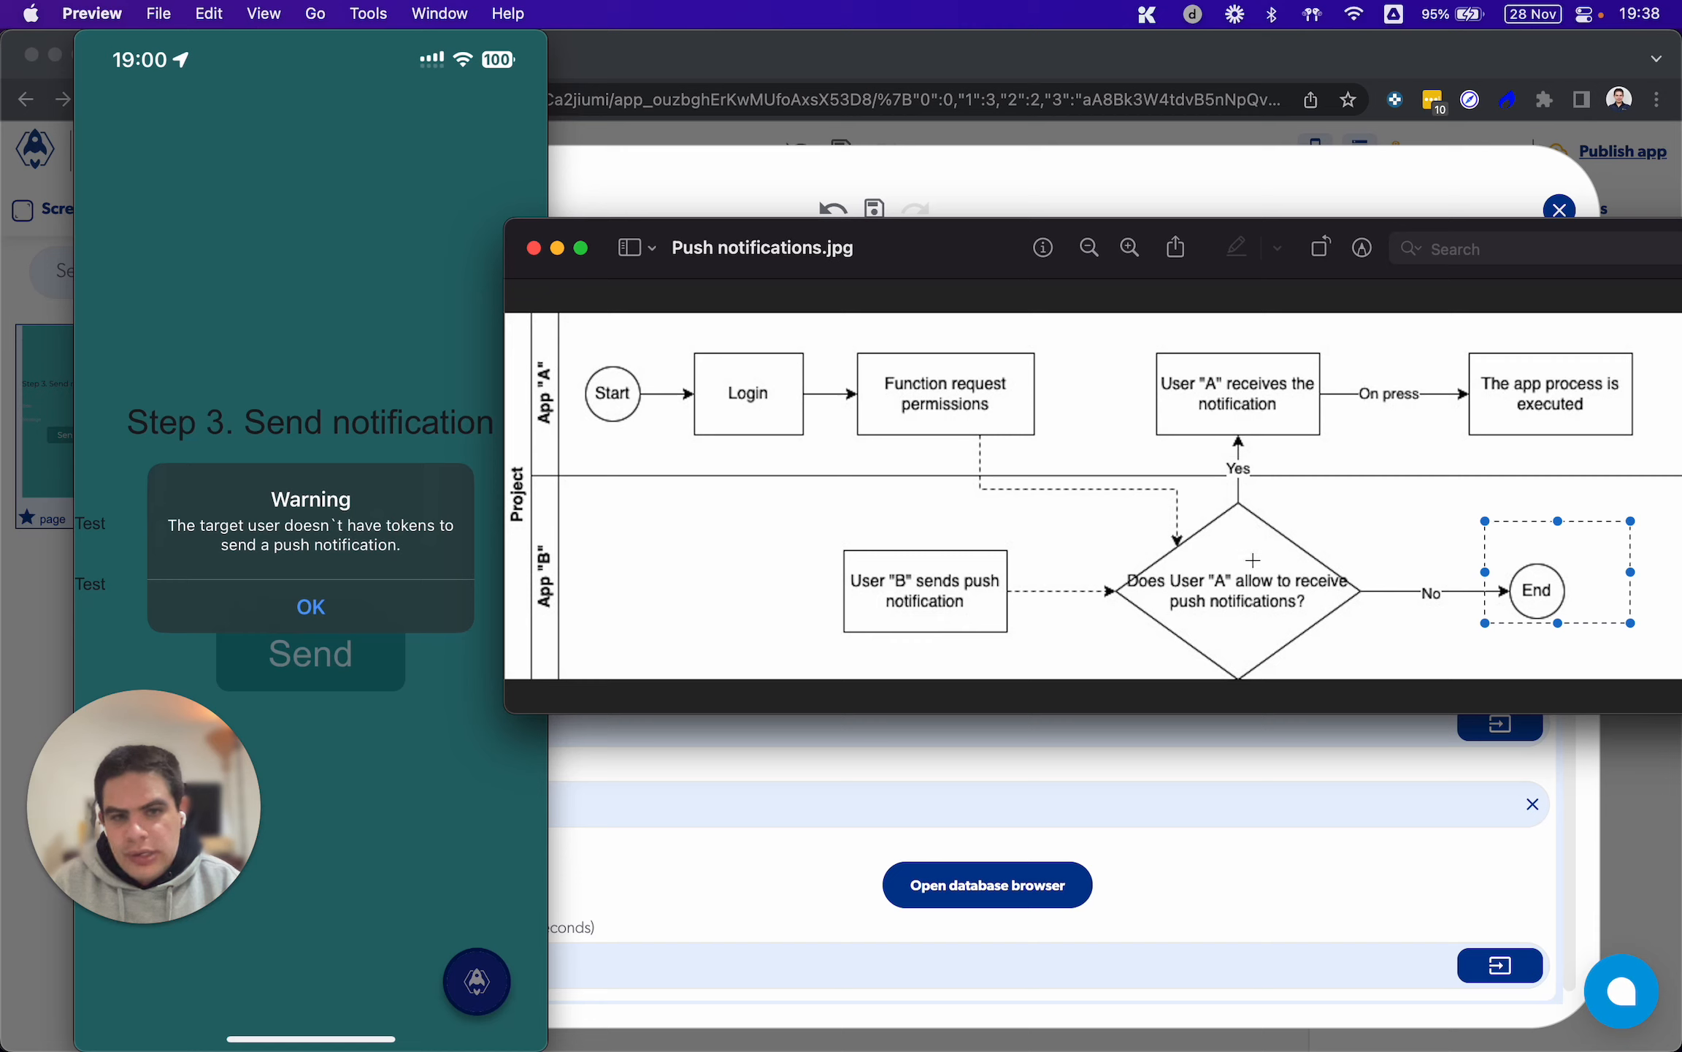
# Clear the marking around the End node, shift the diagram window slightly, and return to the Send admin notifications process in Chrome
pyautogui.click(1583, 396)
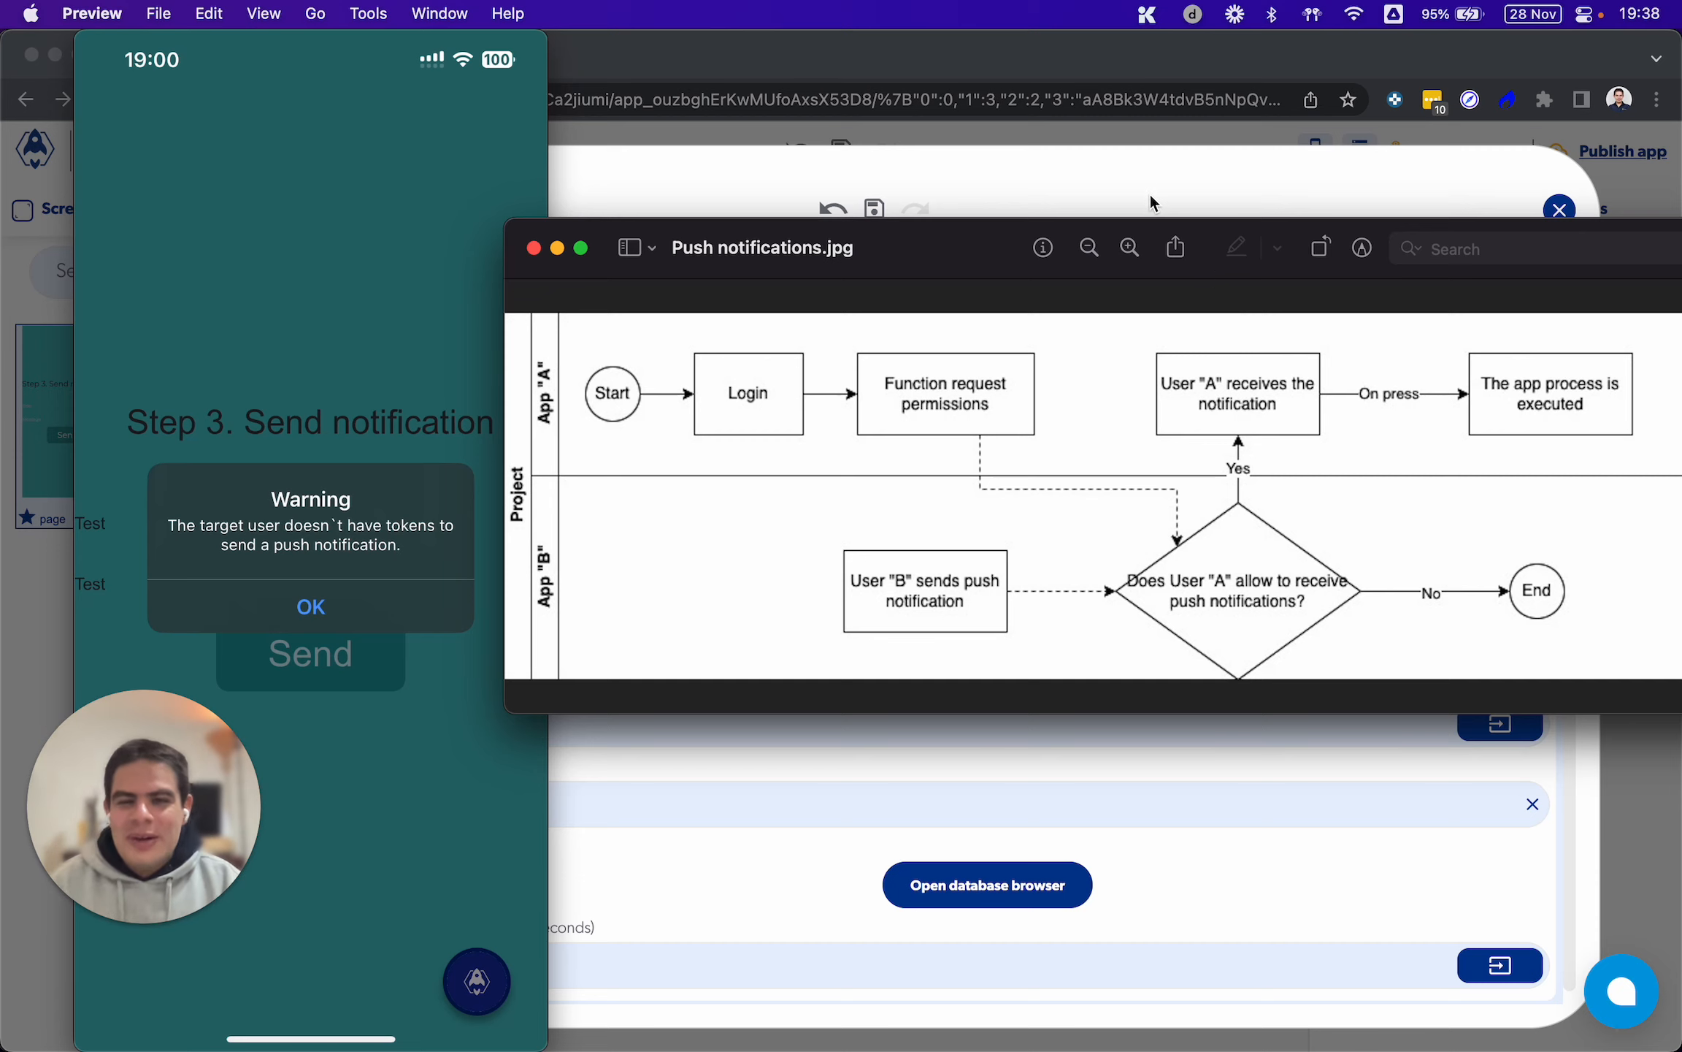
pyautogui.moveTo(941, 258); pyautogui.dragTo(910, 310)
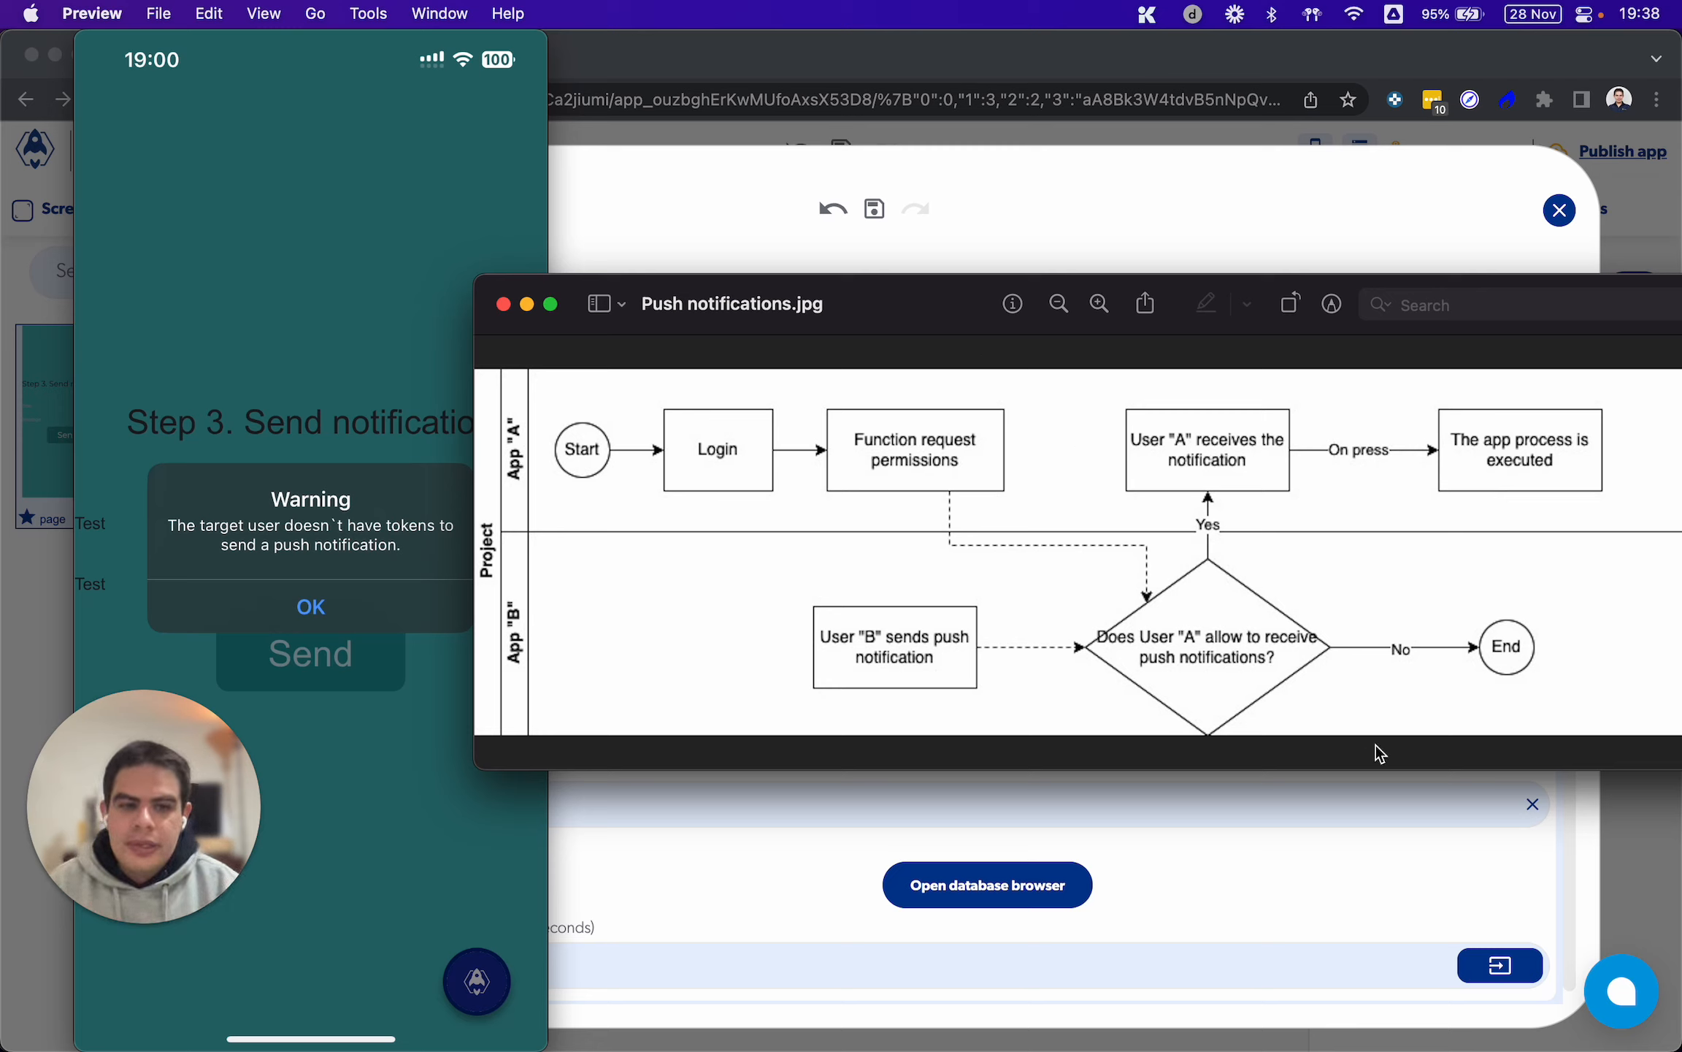
pyautogui.click(1378, 878)
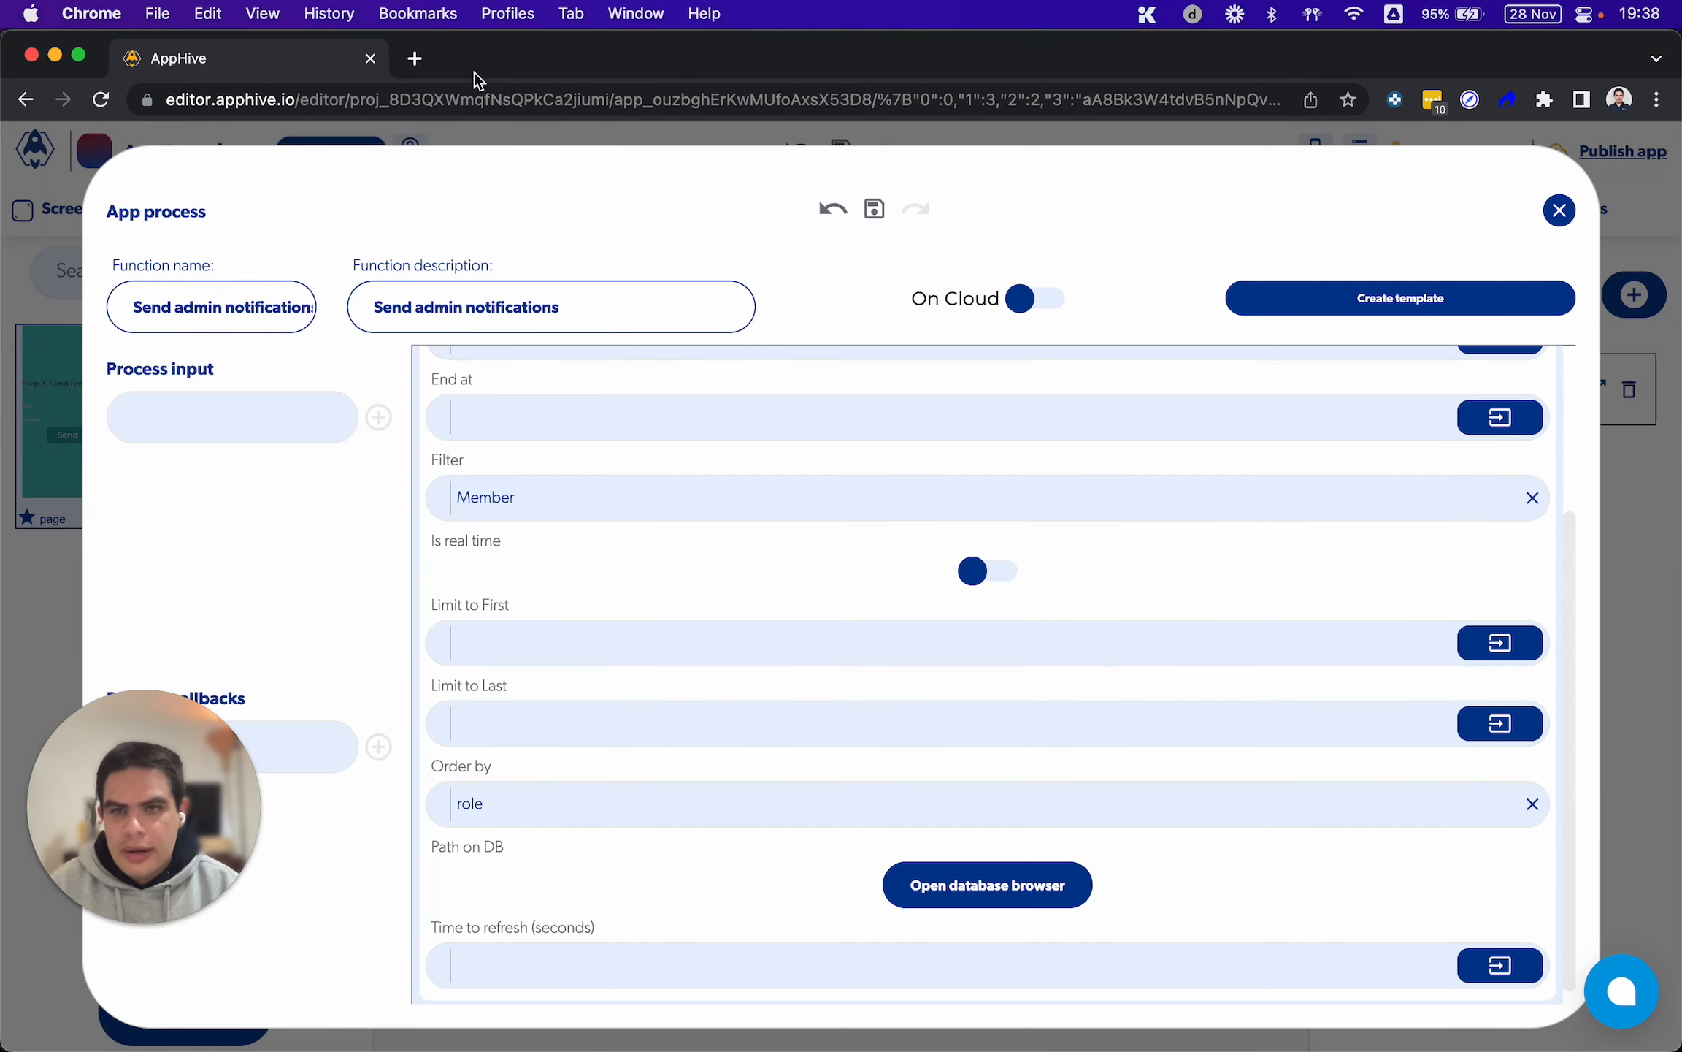